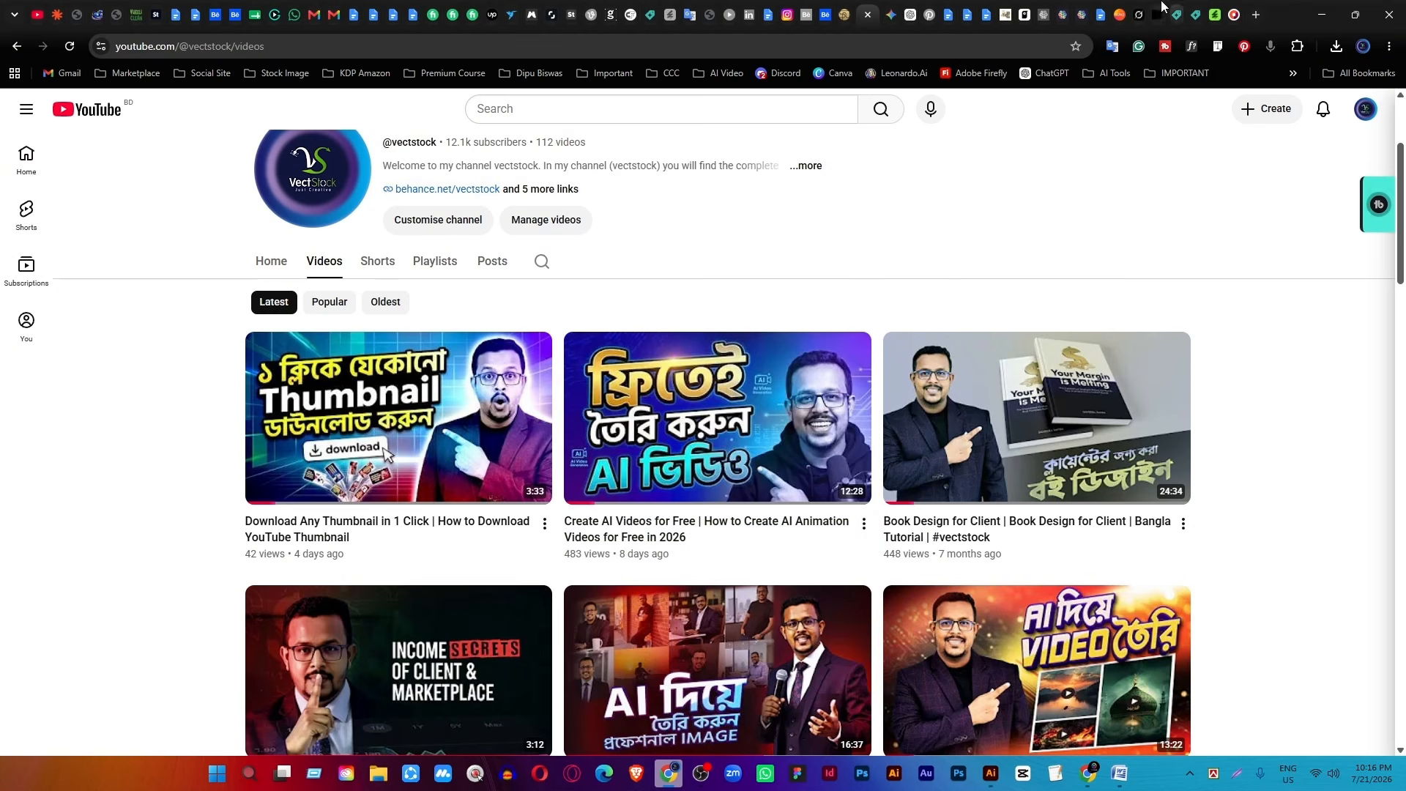
Switch to Google Flow, check the account's available credits and start a new project.
left_click(1162, 7)
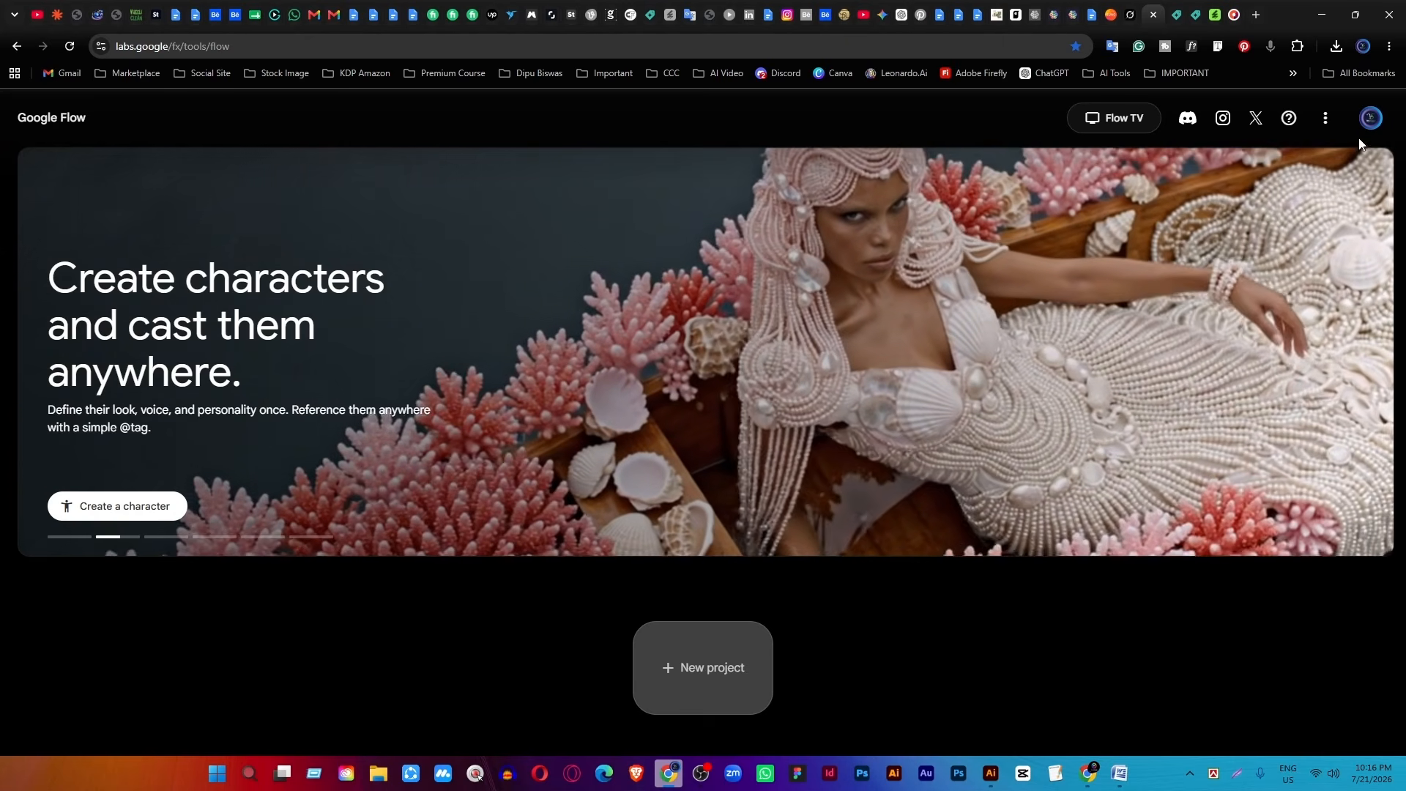
left_click(1370, 119)
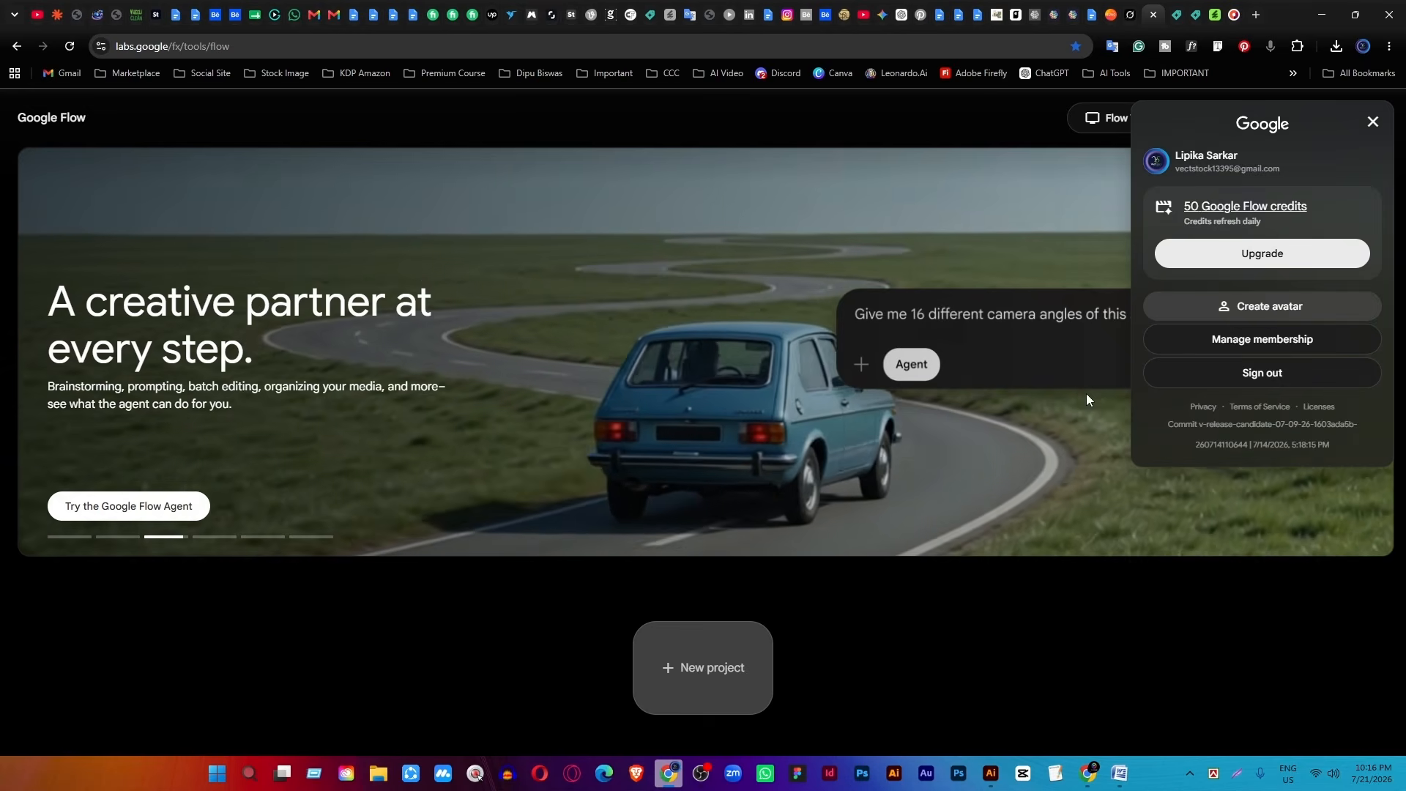
left_click(694, 672)
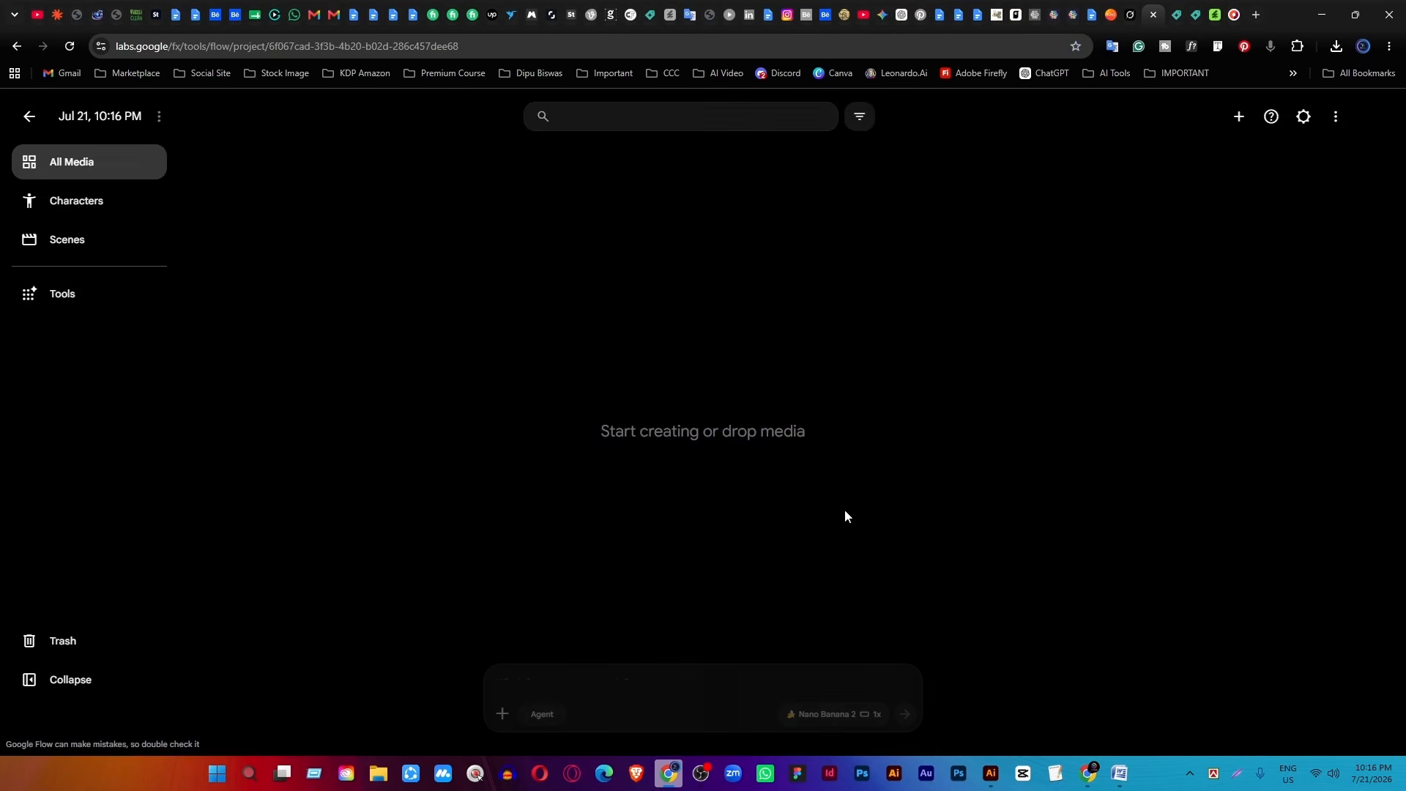
Compare the Video and Image generation settings, including their credit costs, and check the account's Flow credits.
left_click(842, 716)
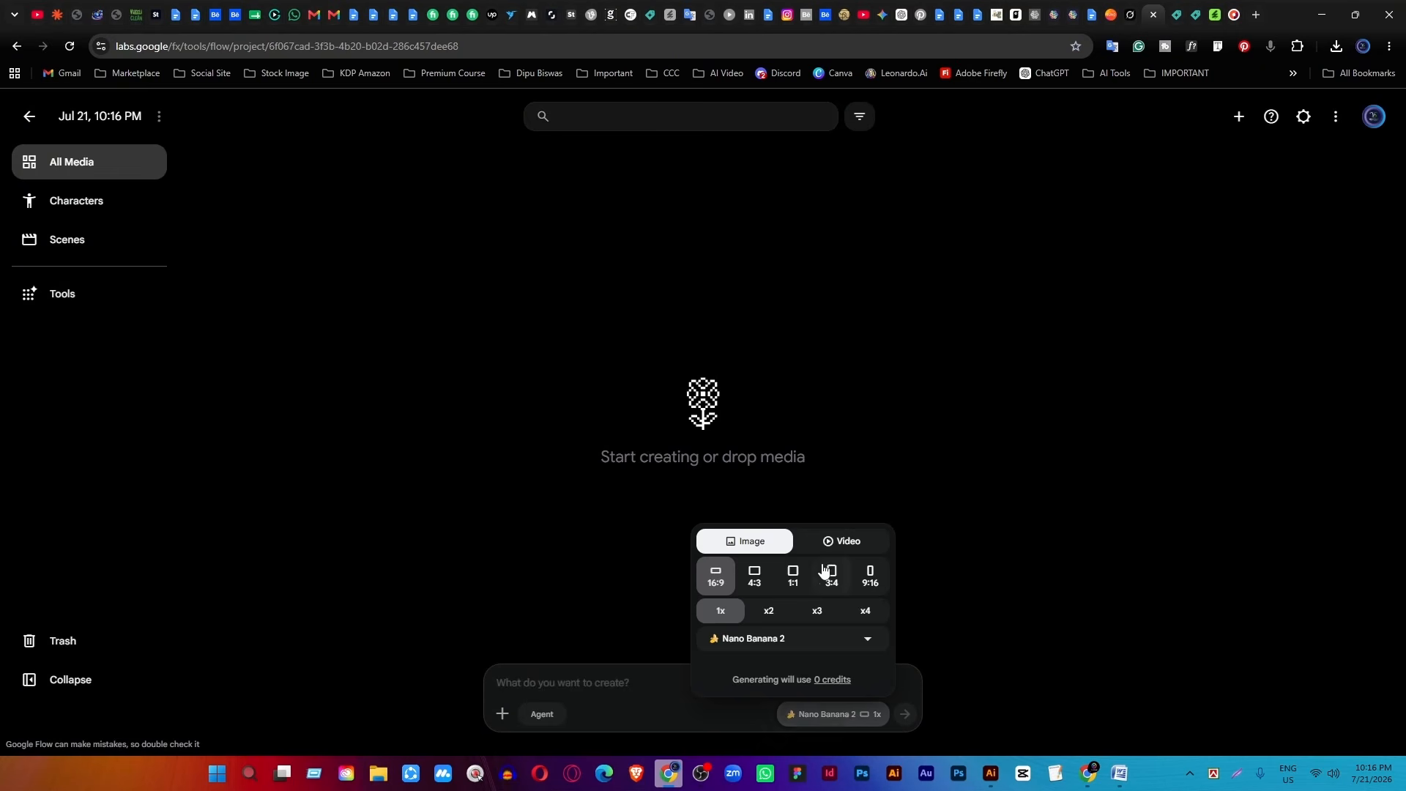
left_click(848, 543)
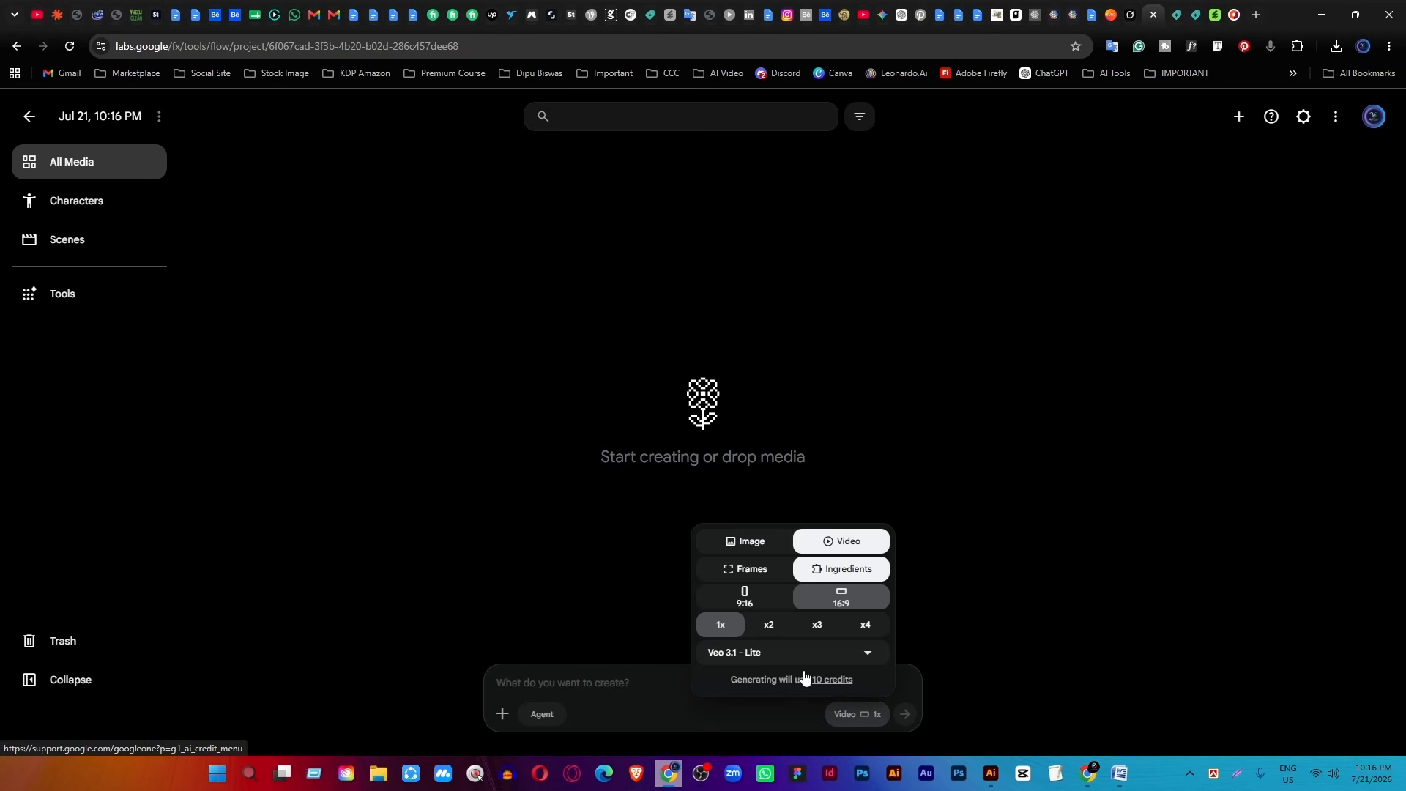
left_click(871, 9)
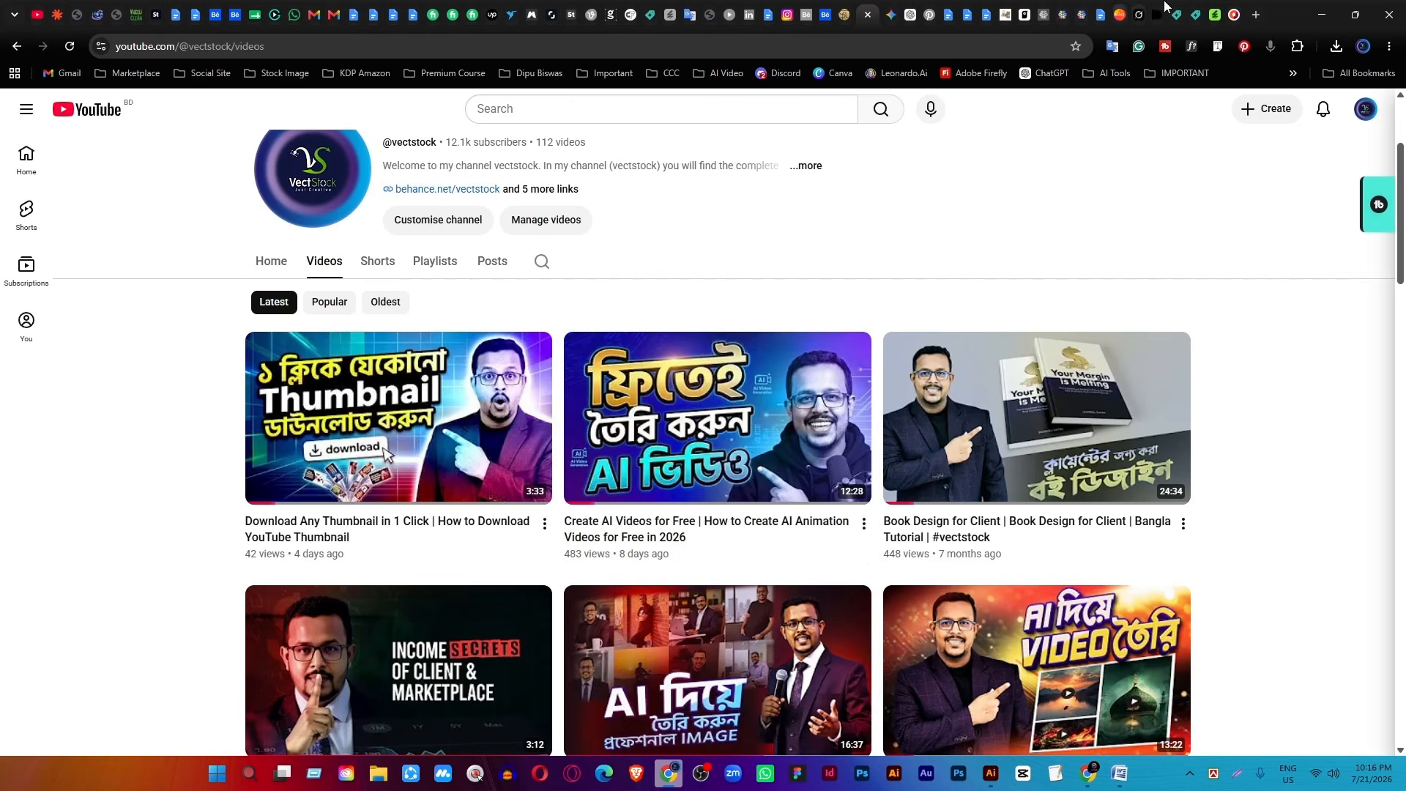
left_click(1165, 10)
left_click(738, 543)
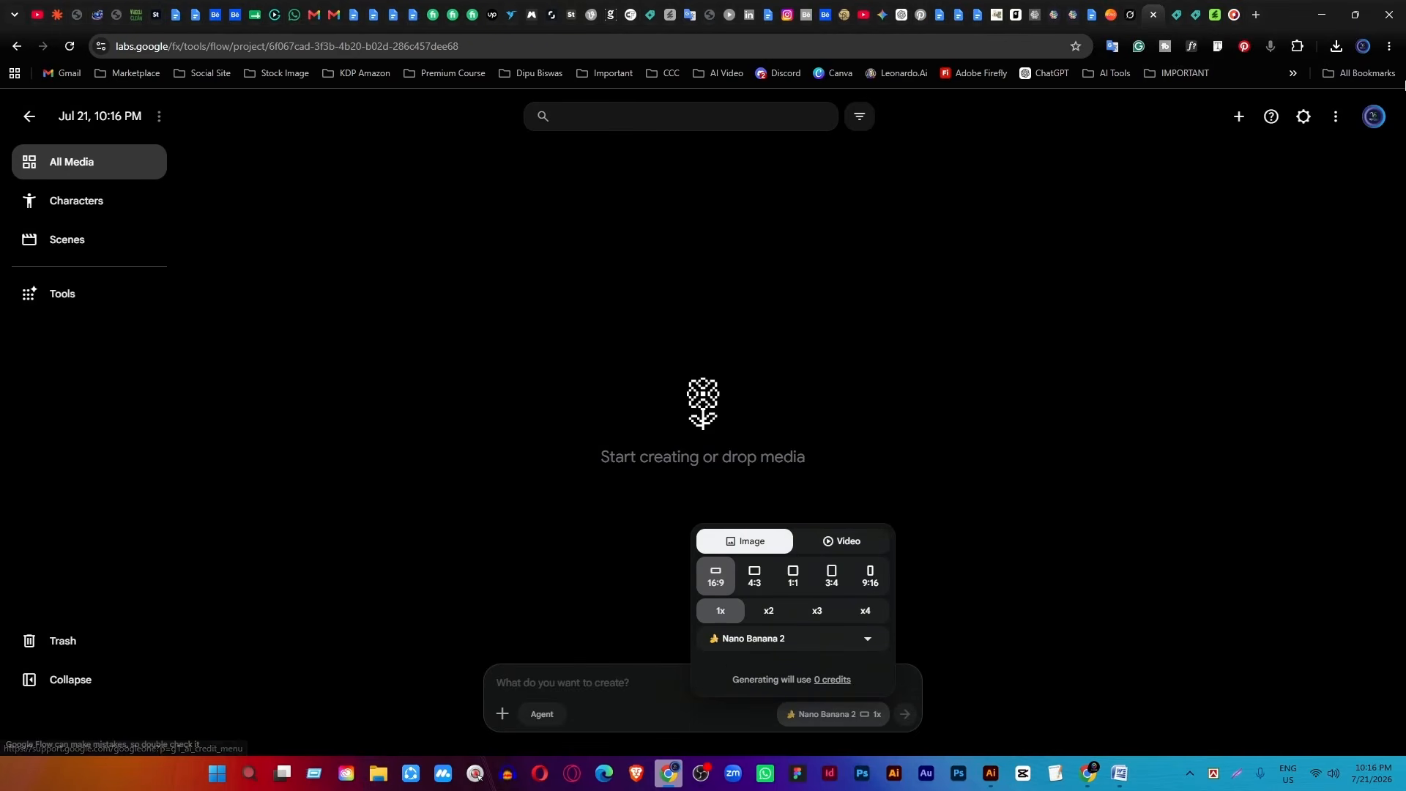
left_click(1374, 118)
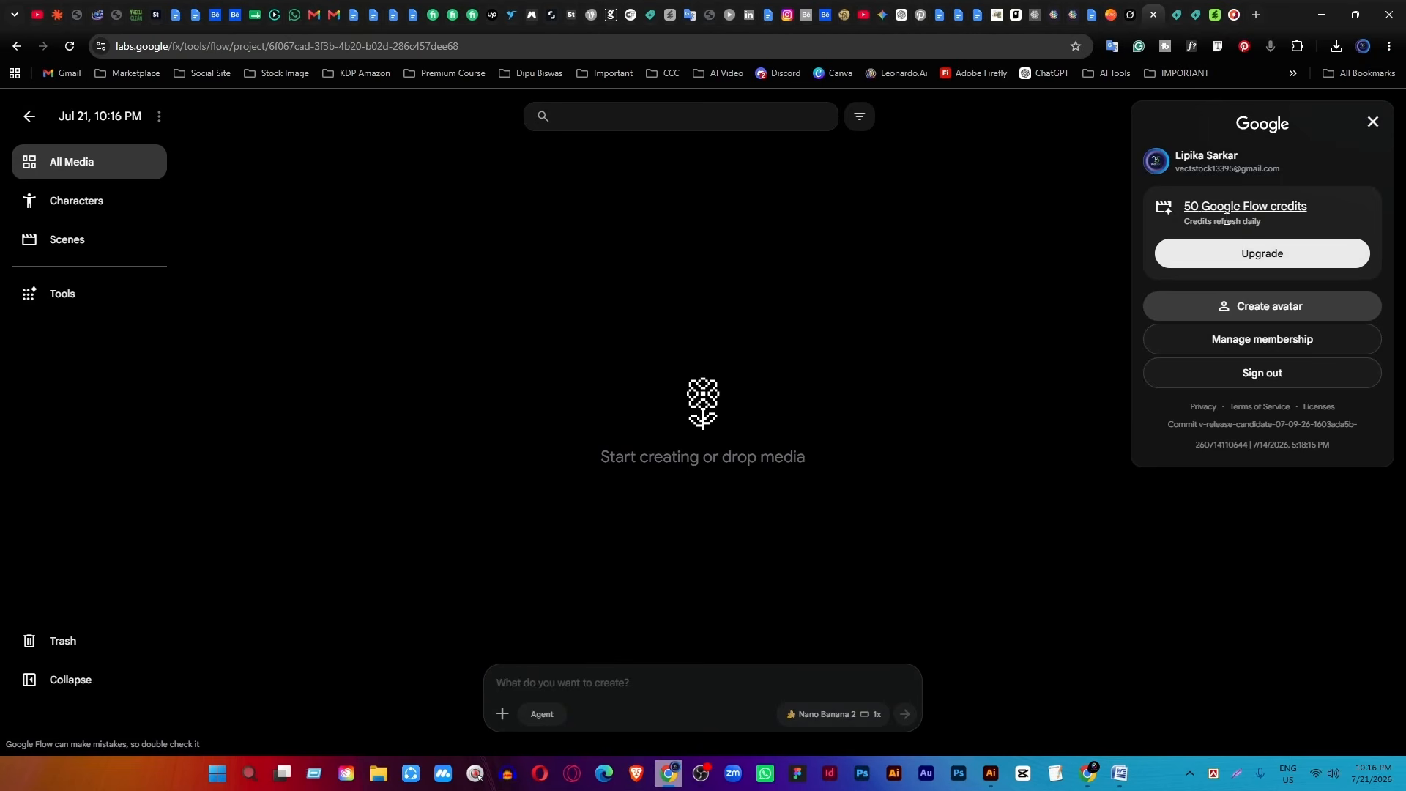
left_click(772, 672)
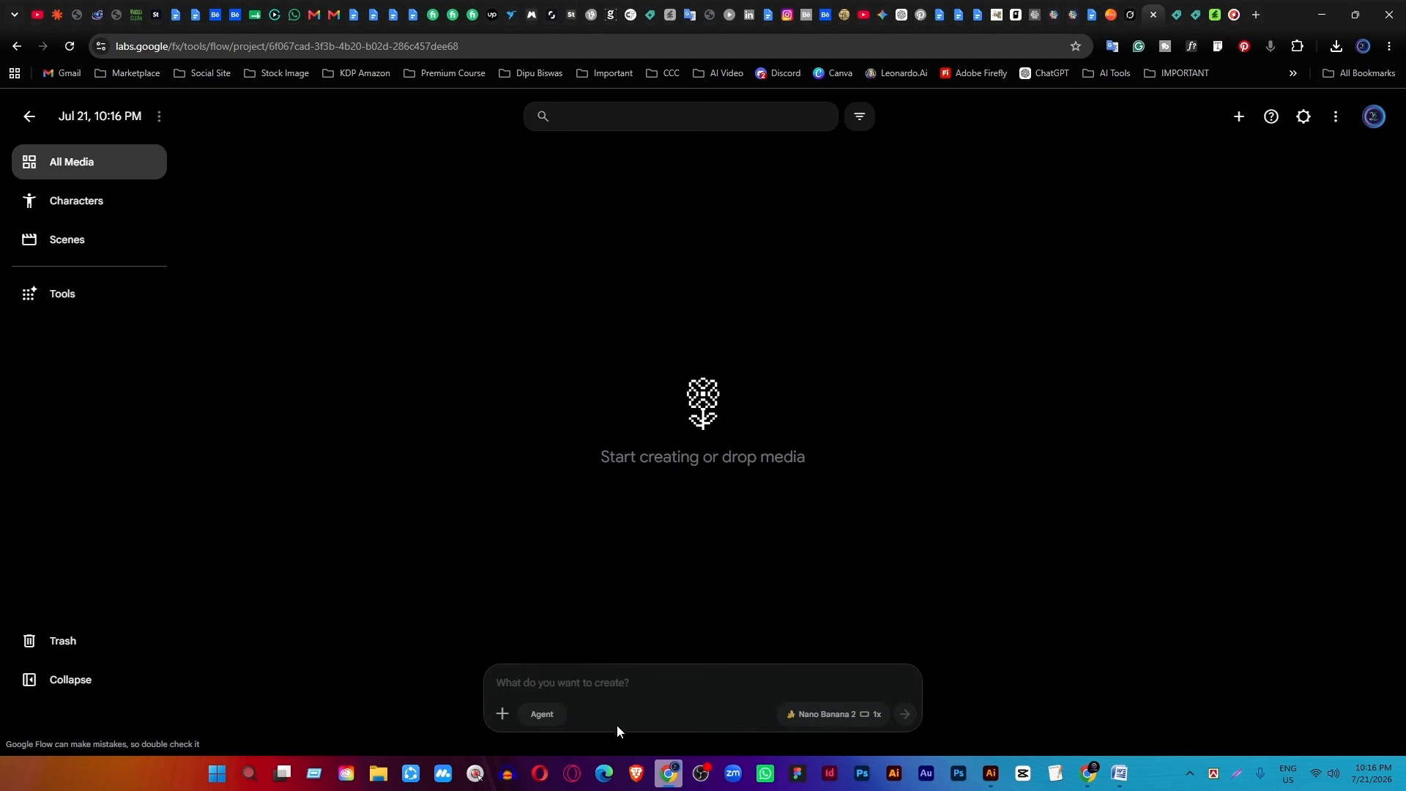
Try the x2, x3 and x4 output counts for image generation and return to 1x.
left_click(833, 712)
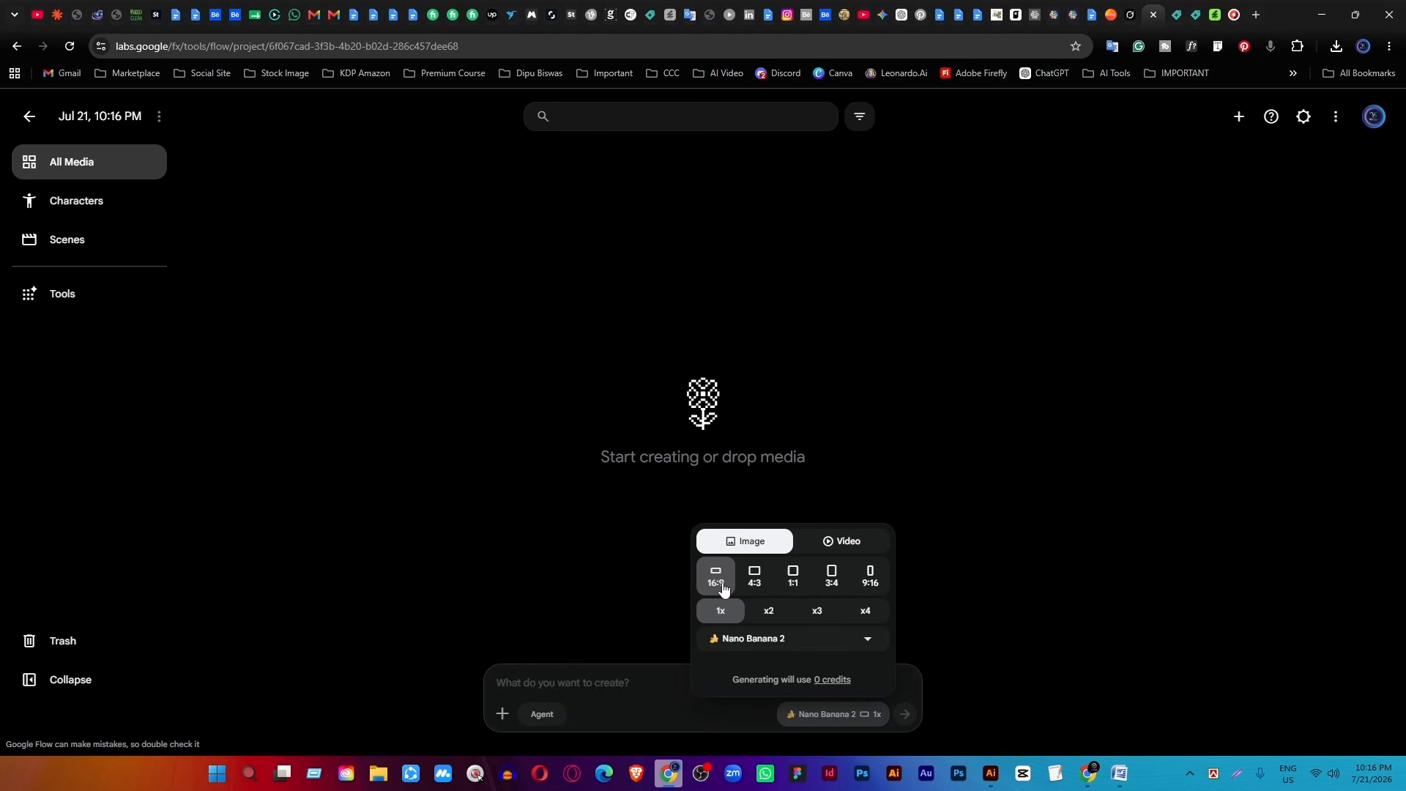
left_click(775, 617)
left_click(818, 614)
left_click(865, 619)
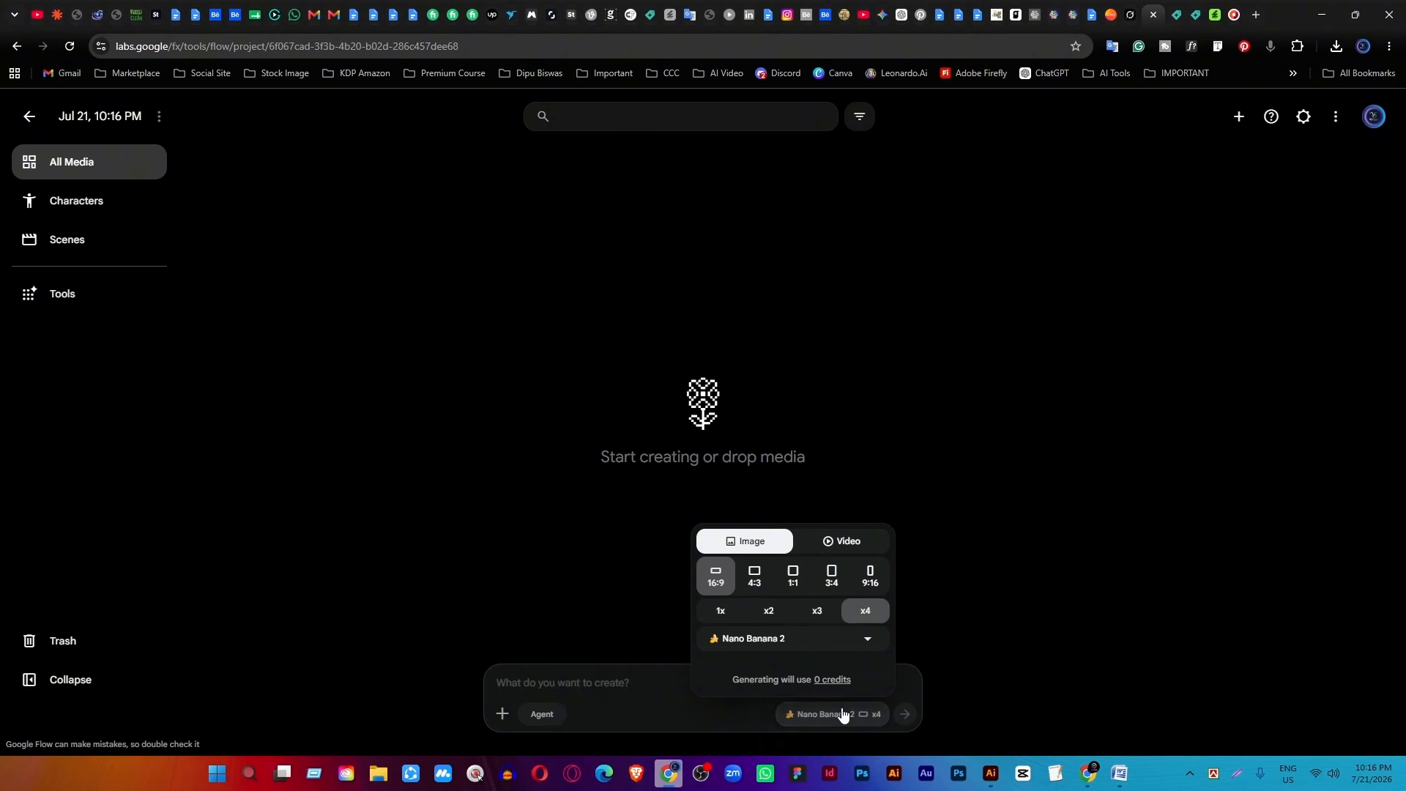
left_click(719, 612)
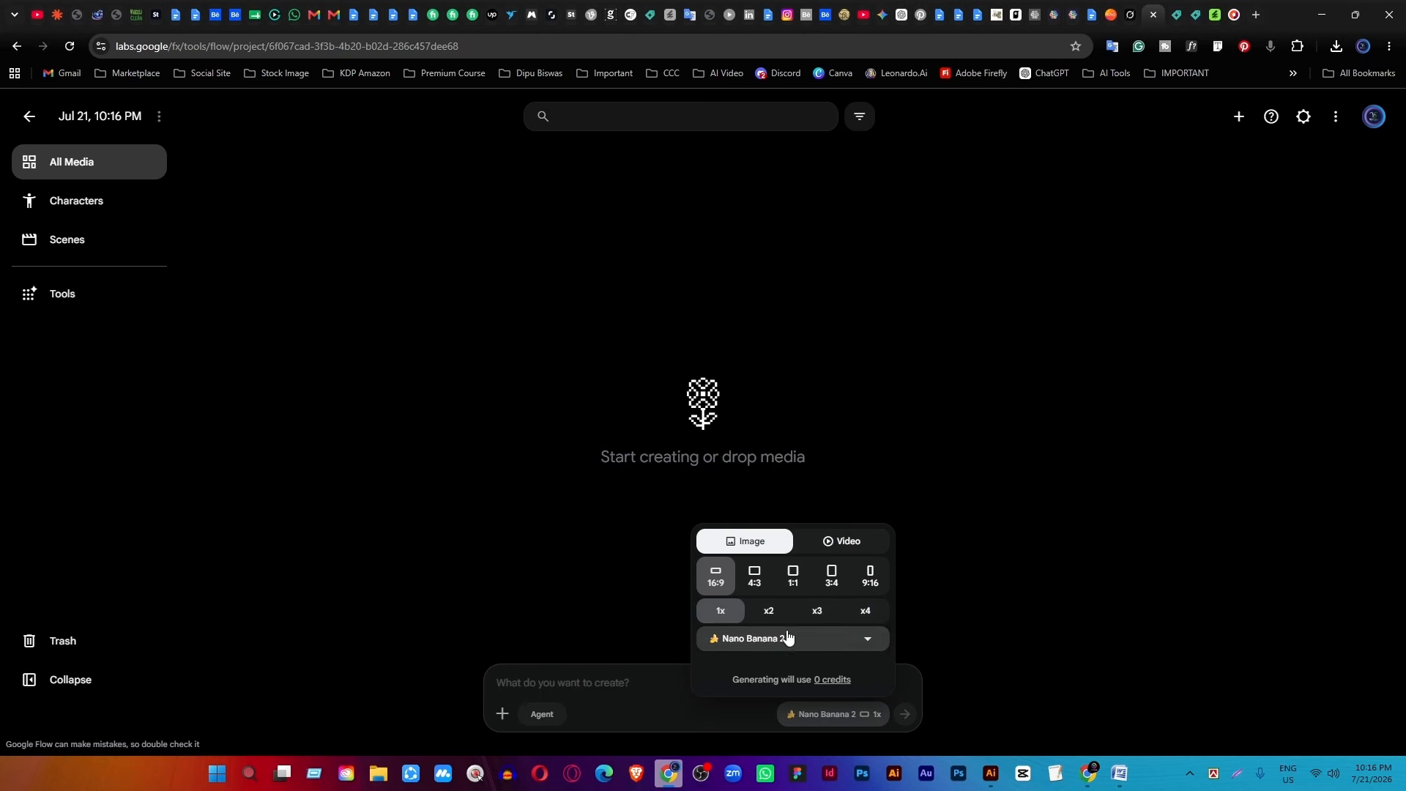
Paste the prompt for a vector collection of 16 unique solid-filled icons and review its opening theme and icon list placeholders.
left_click(605, 686)
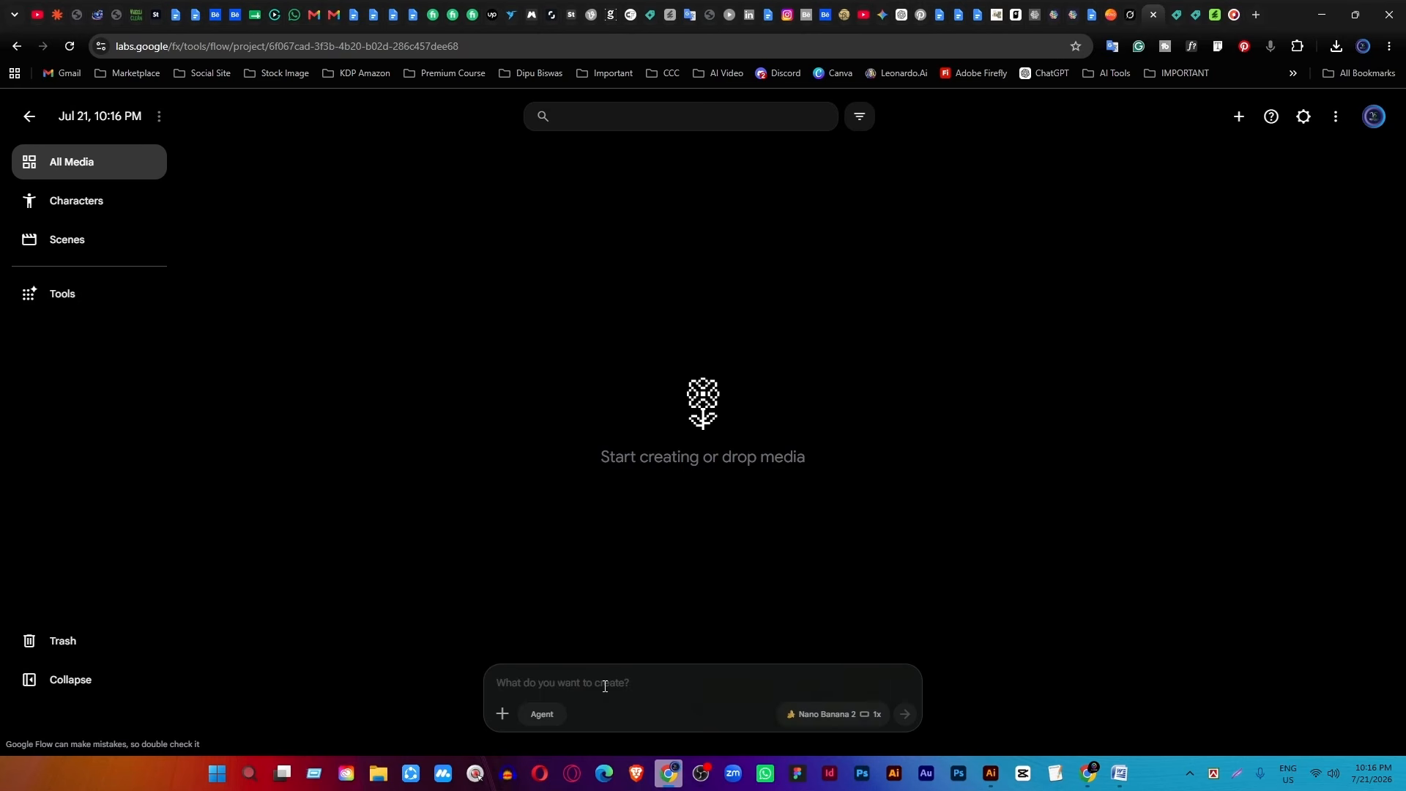
key("ctrl+v")
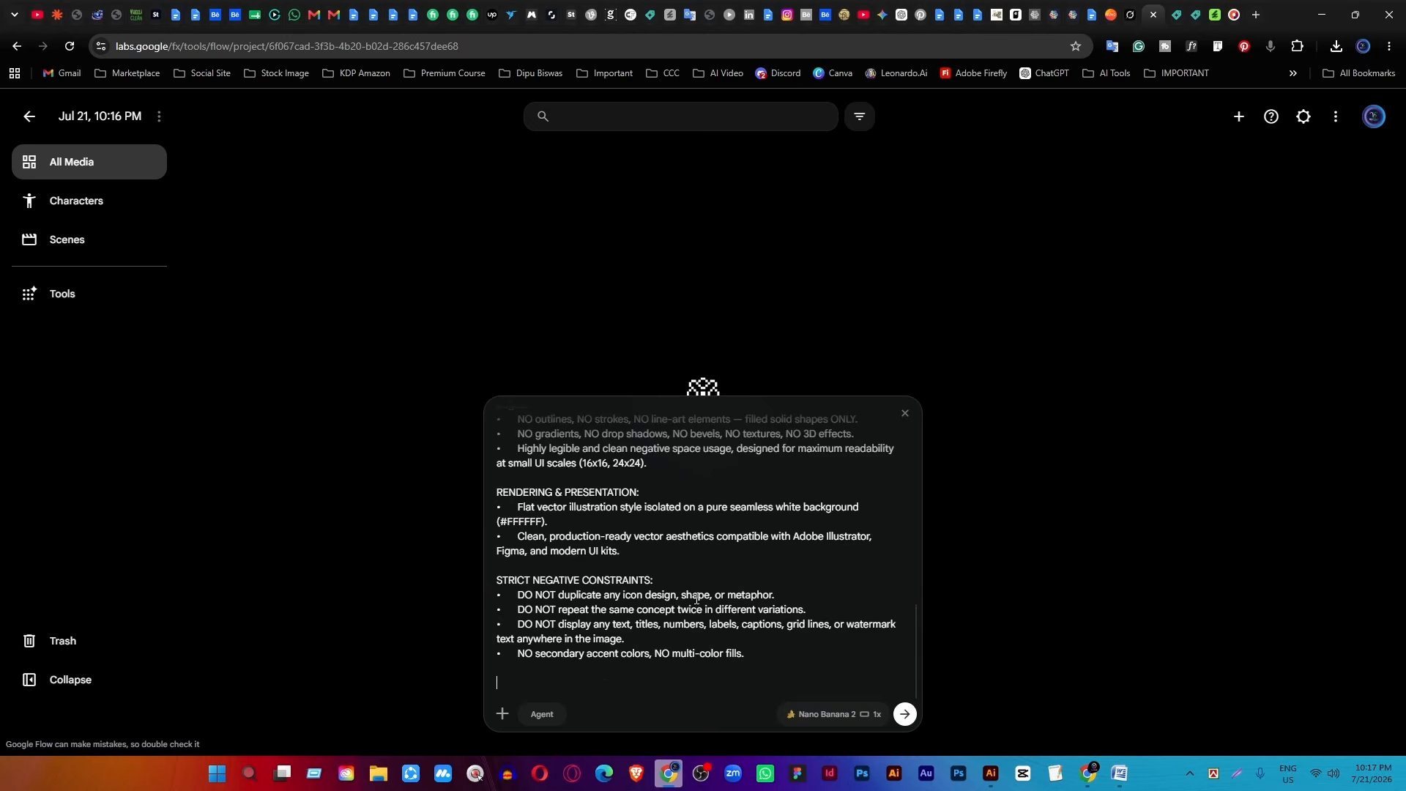
scroll(769, 521, "up", 10)
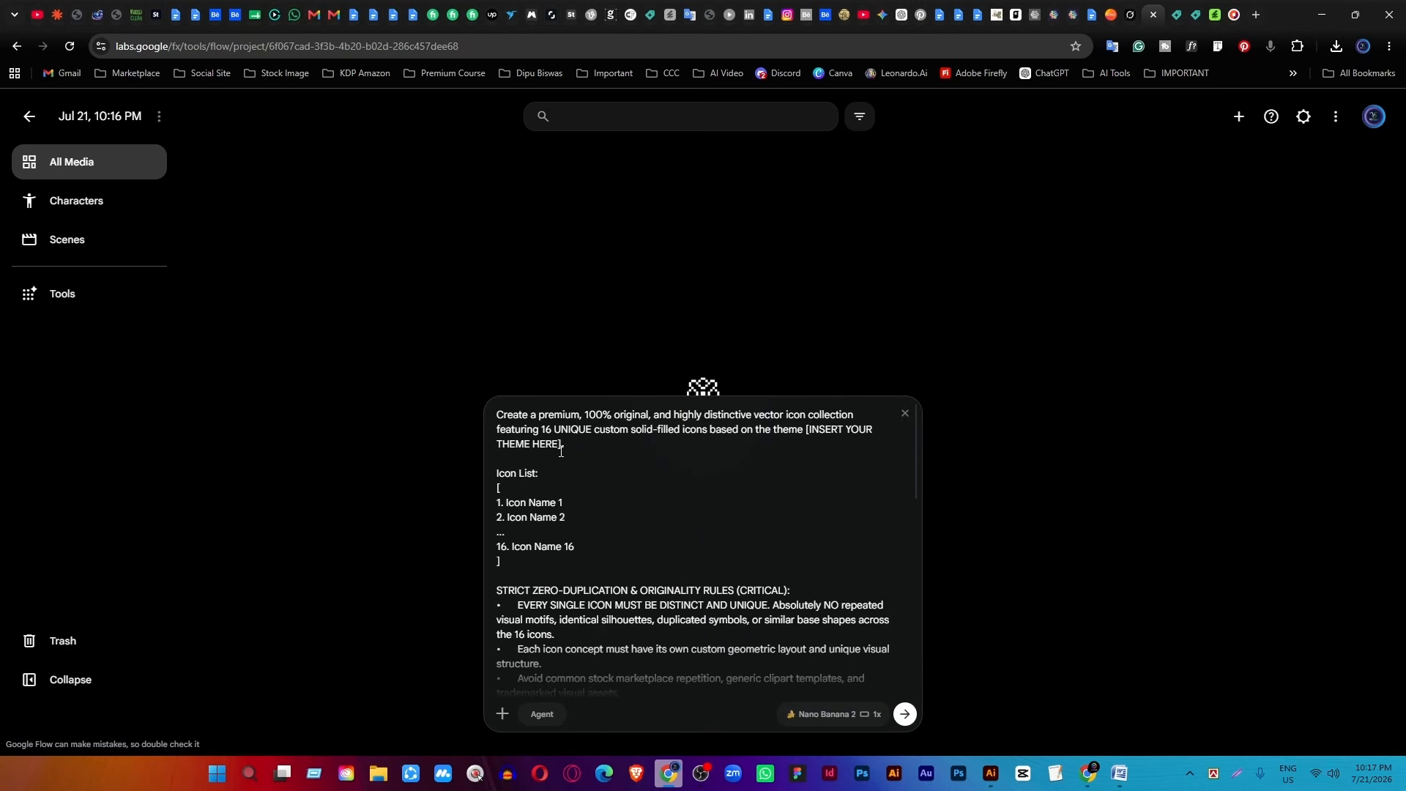
Search for "adobe stock" in a new browser tab and open the Adobe Stock website.
left_click(1255, 2)
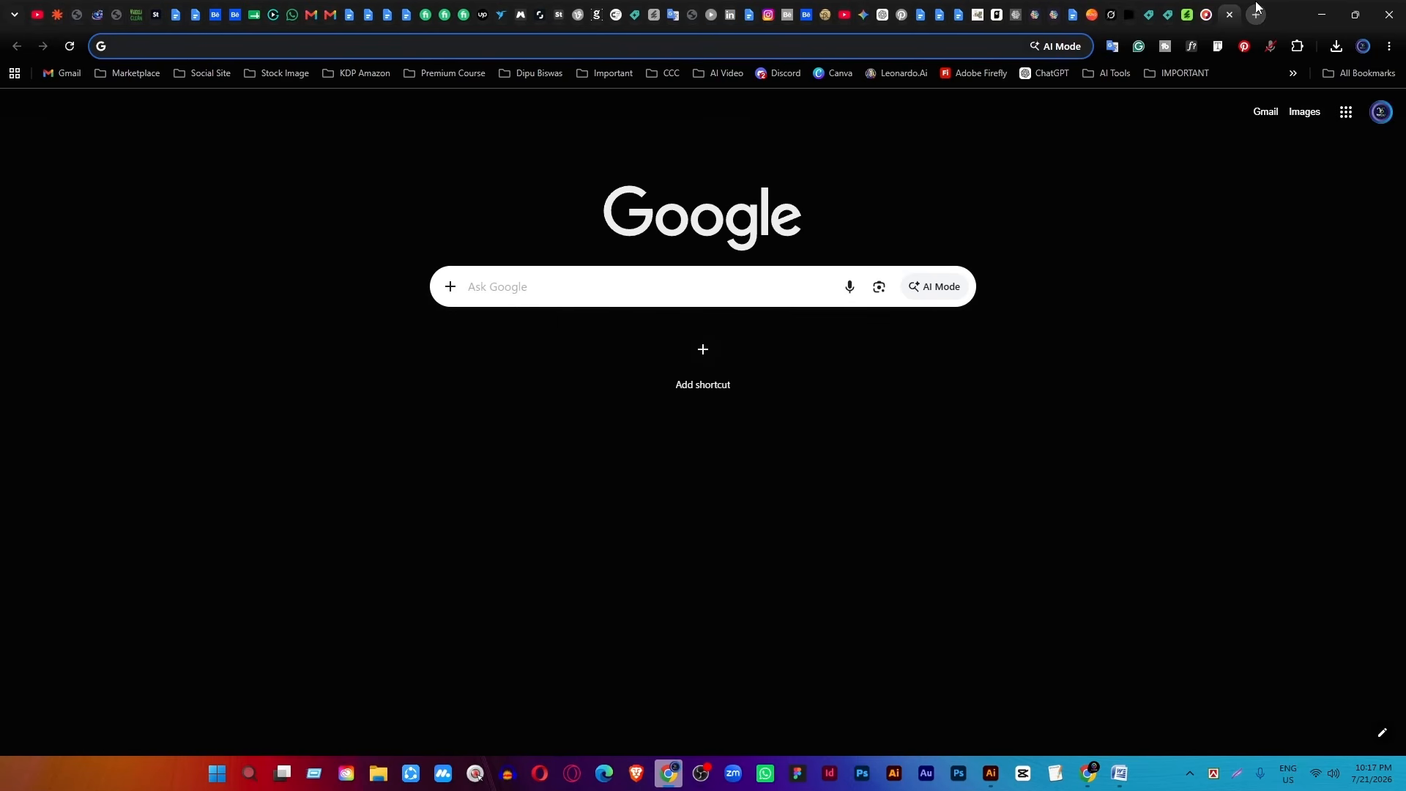
type("ado")
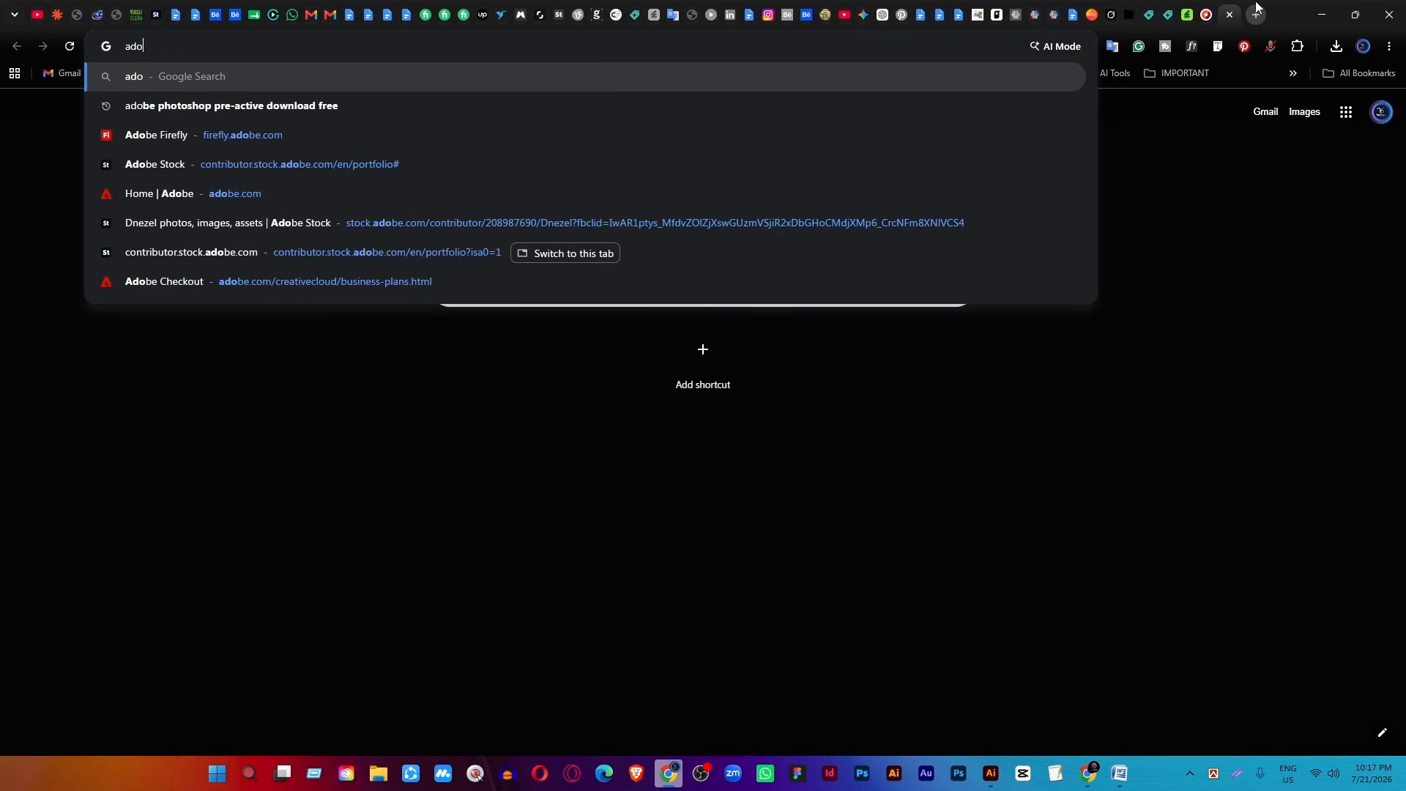
type("b")
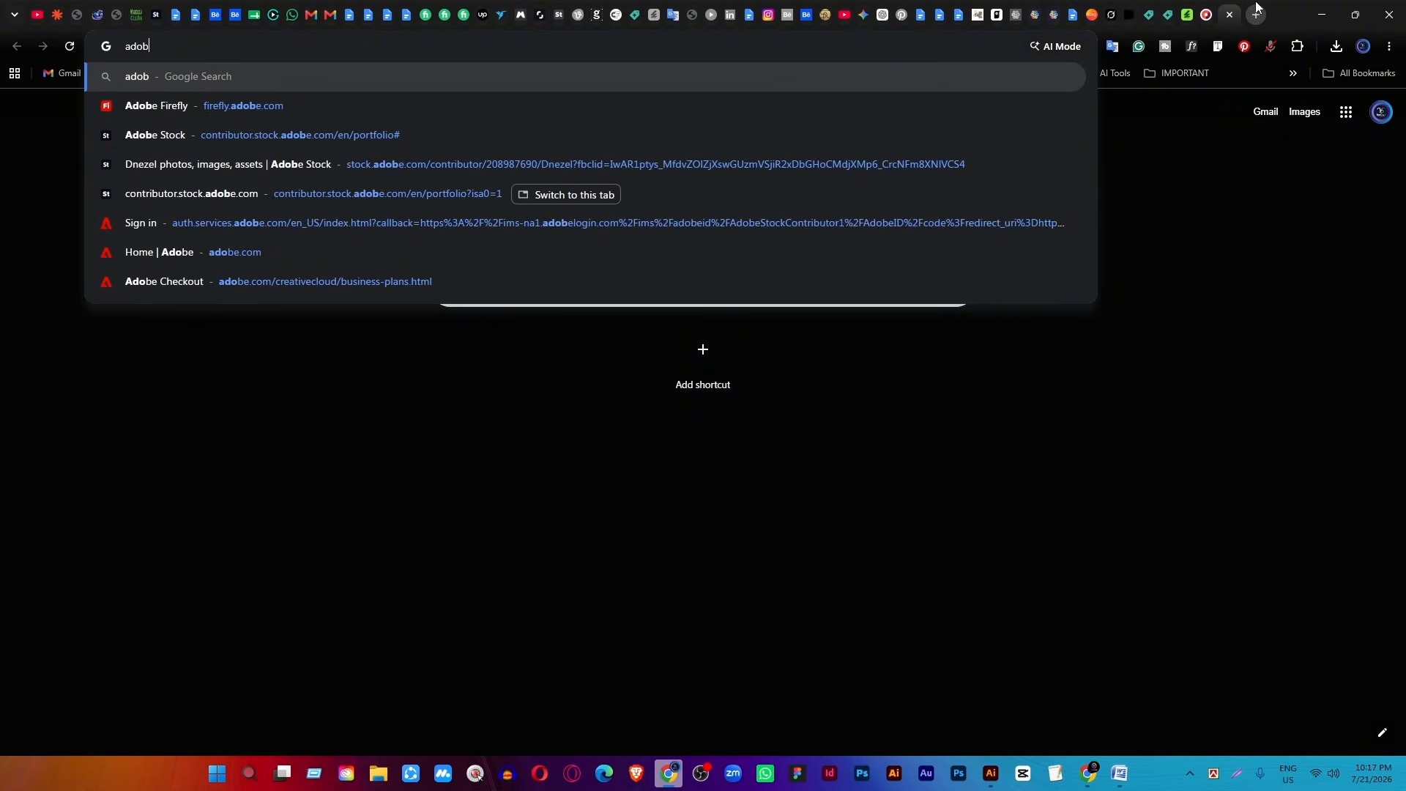
type("e stoc")
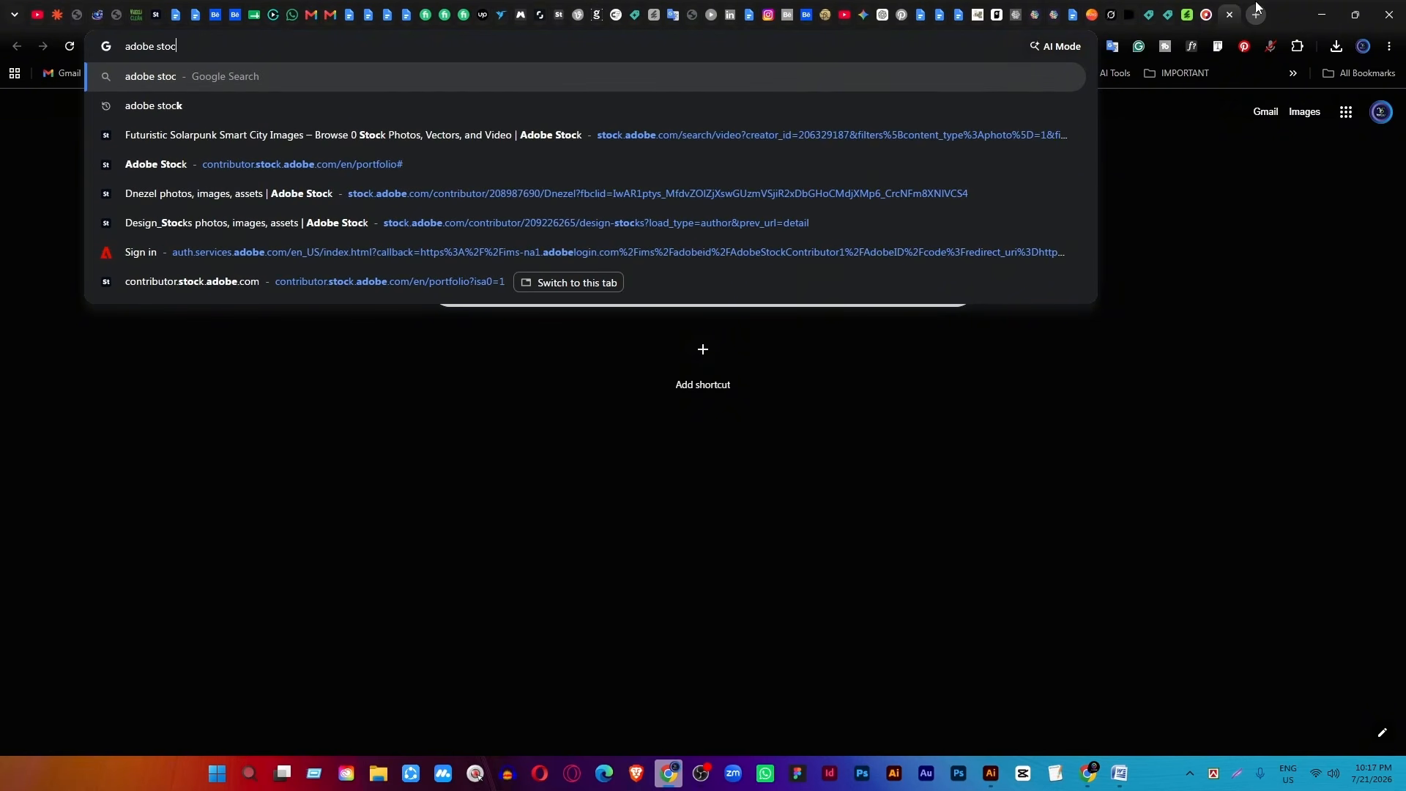
type("k")
key("Return")
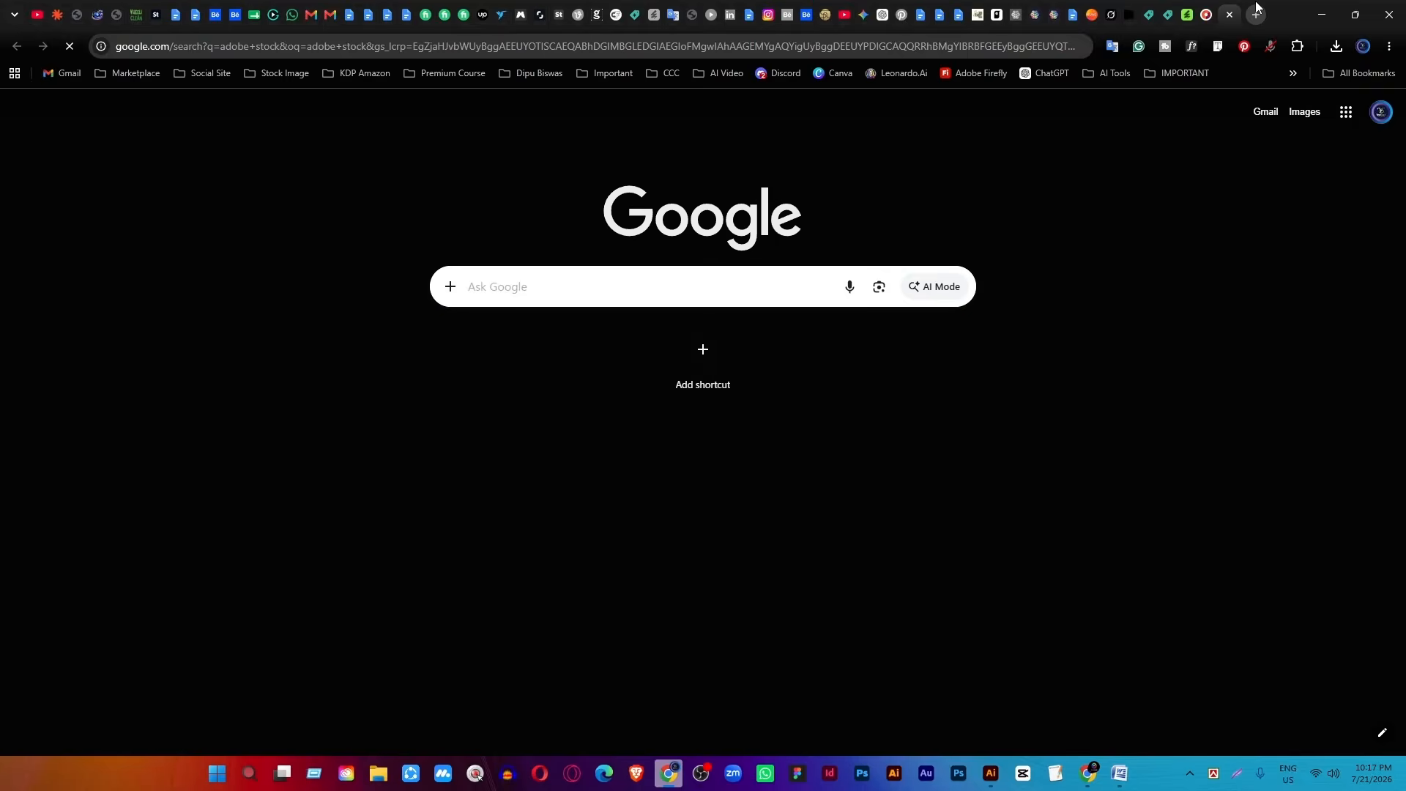
scroll(278, 476, "down", 3)
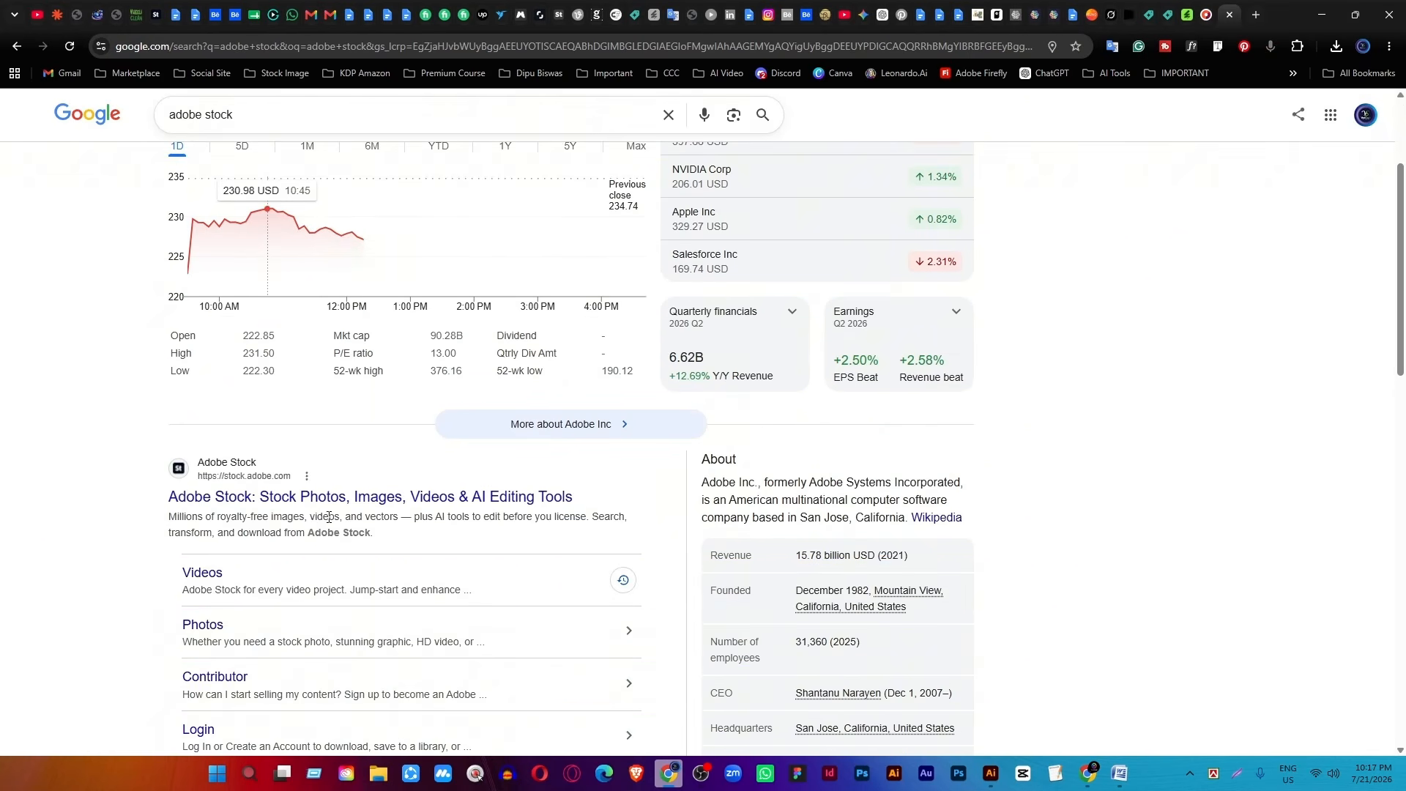
left_click(338, 506)
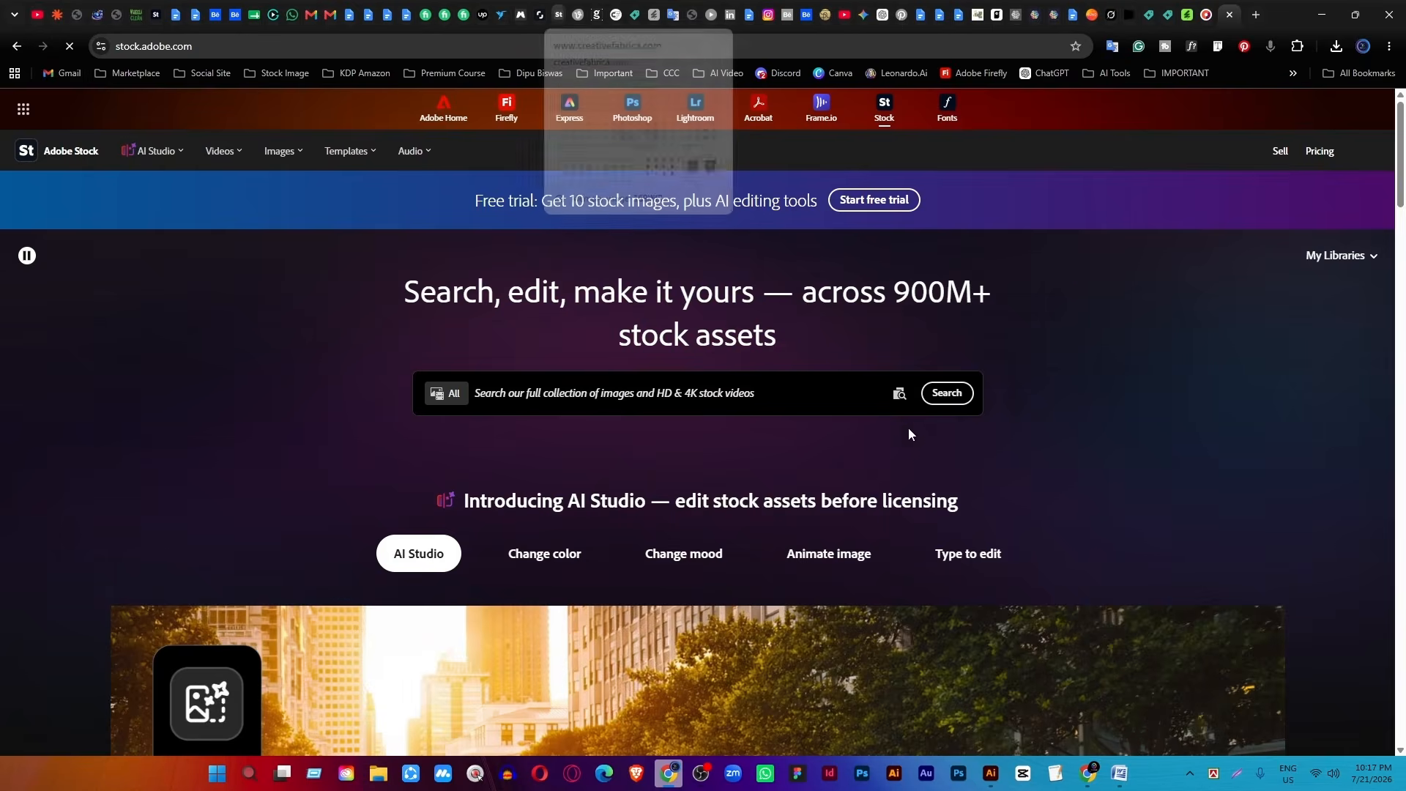
Show the recent top sellers for Vectors in Adobe Stock contributor Insights and open the profile of the icon seller with 25,000+ downloads.
left_click(560, 6)
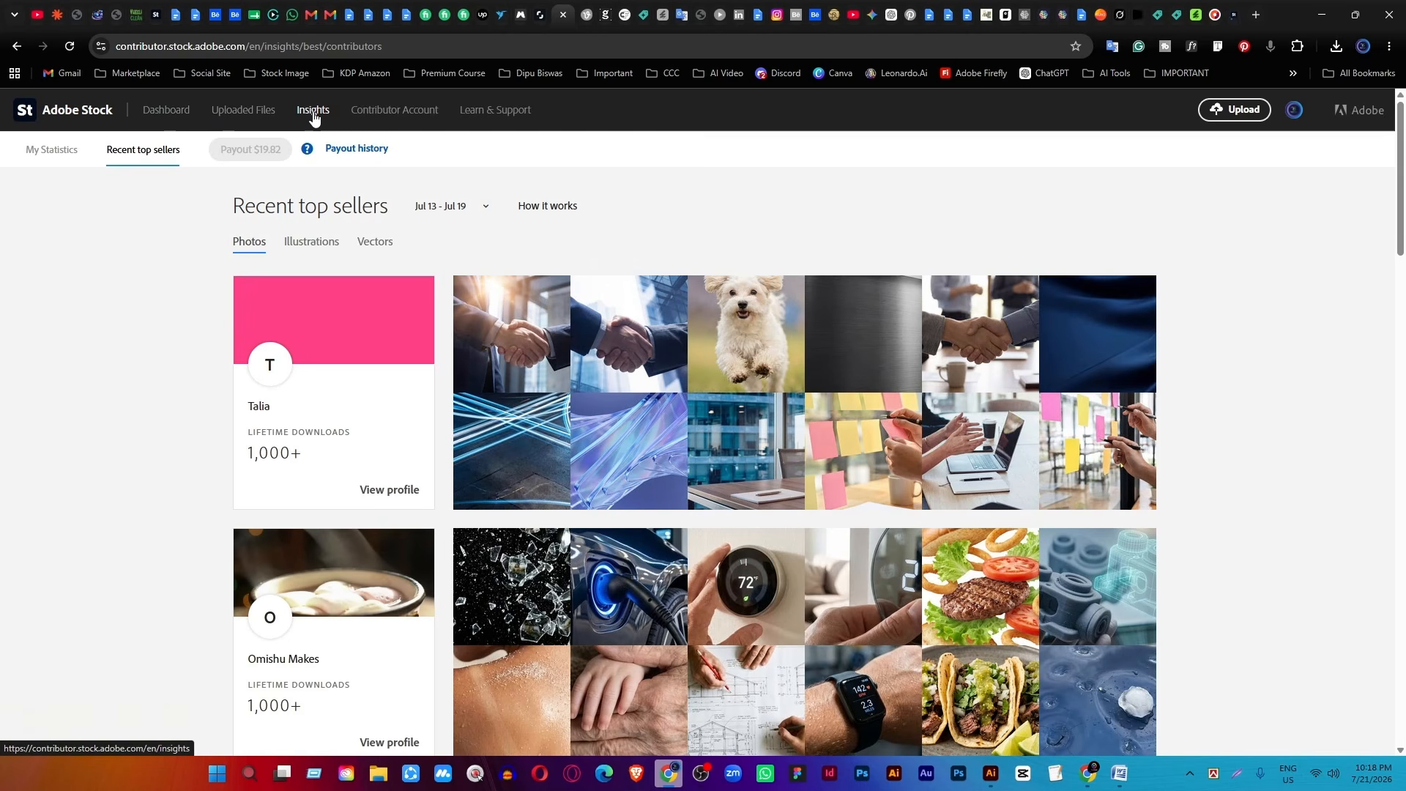
left_click(384, 243)
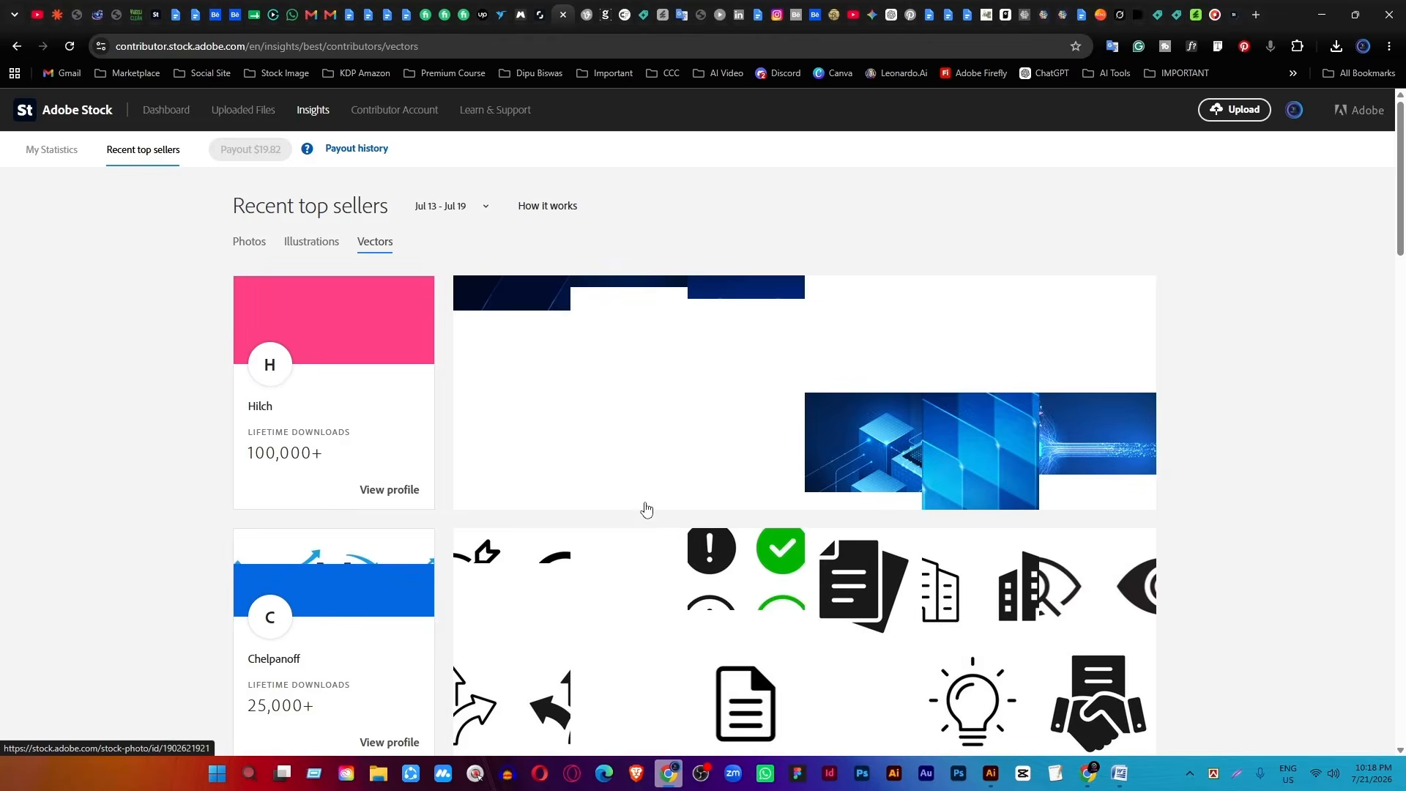
scroll(652, 505, "down", 3)
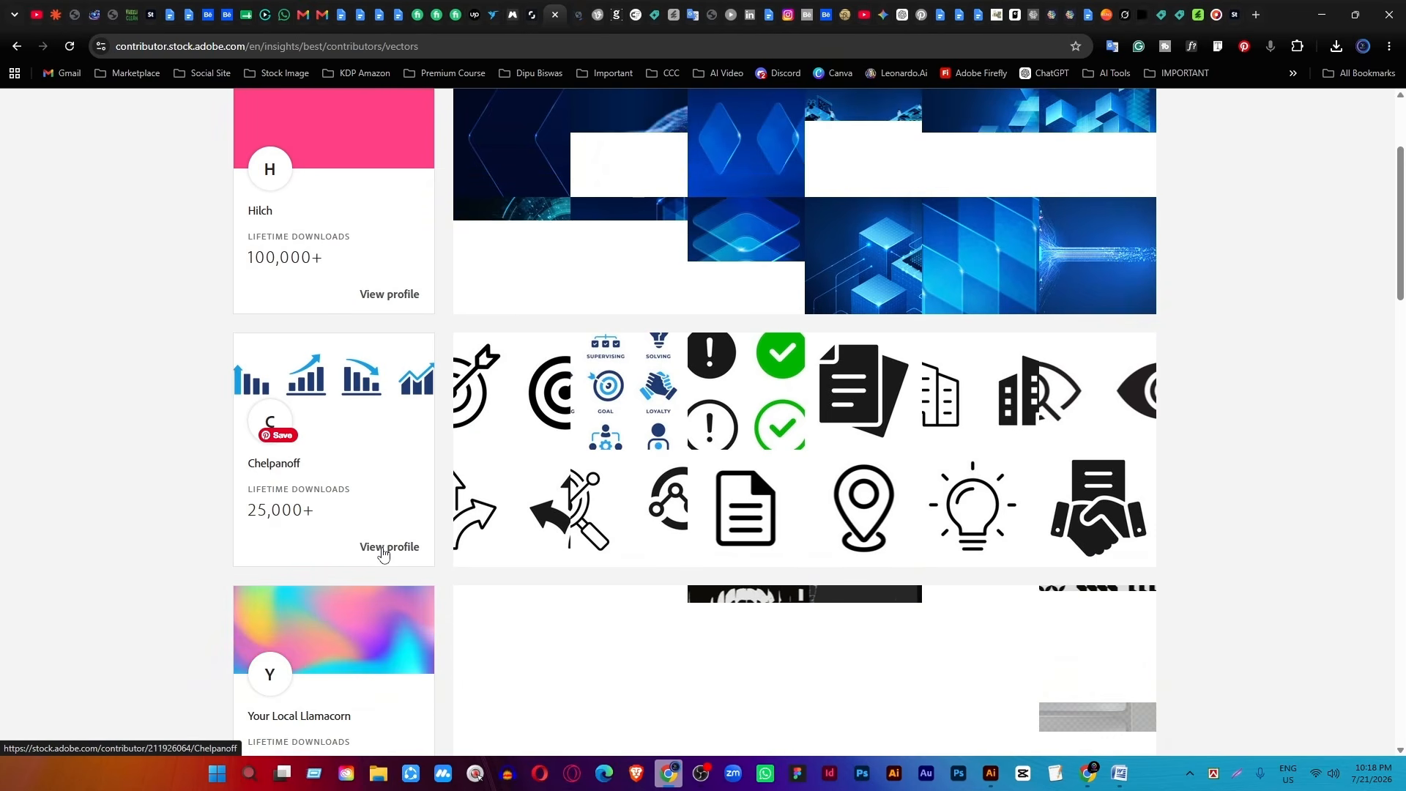
left_click(383, 551)
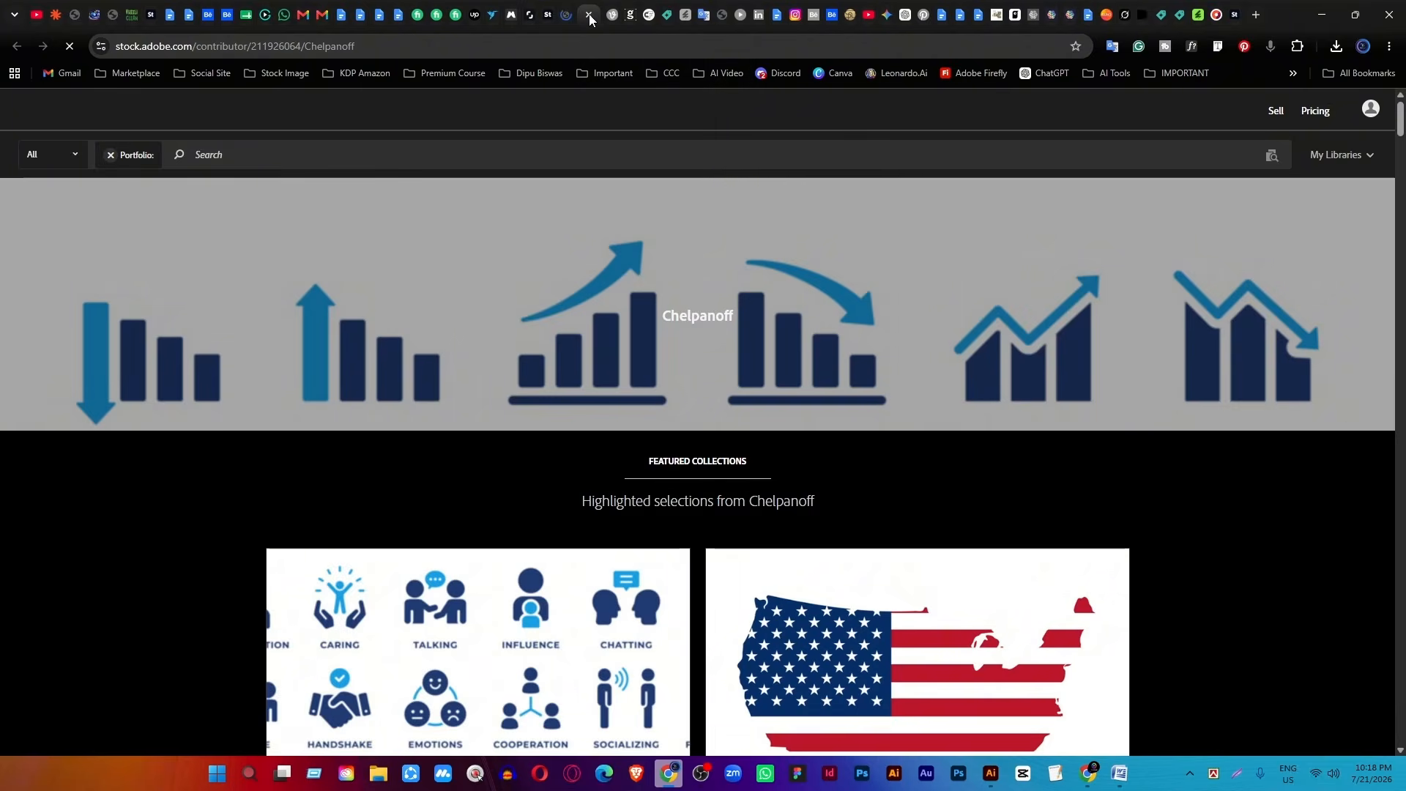
left_click(593, 14)
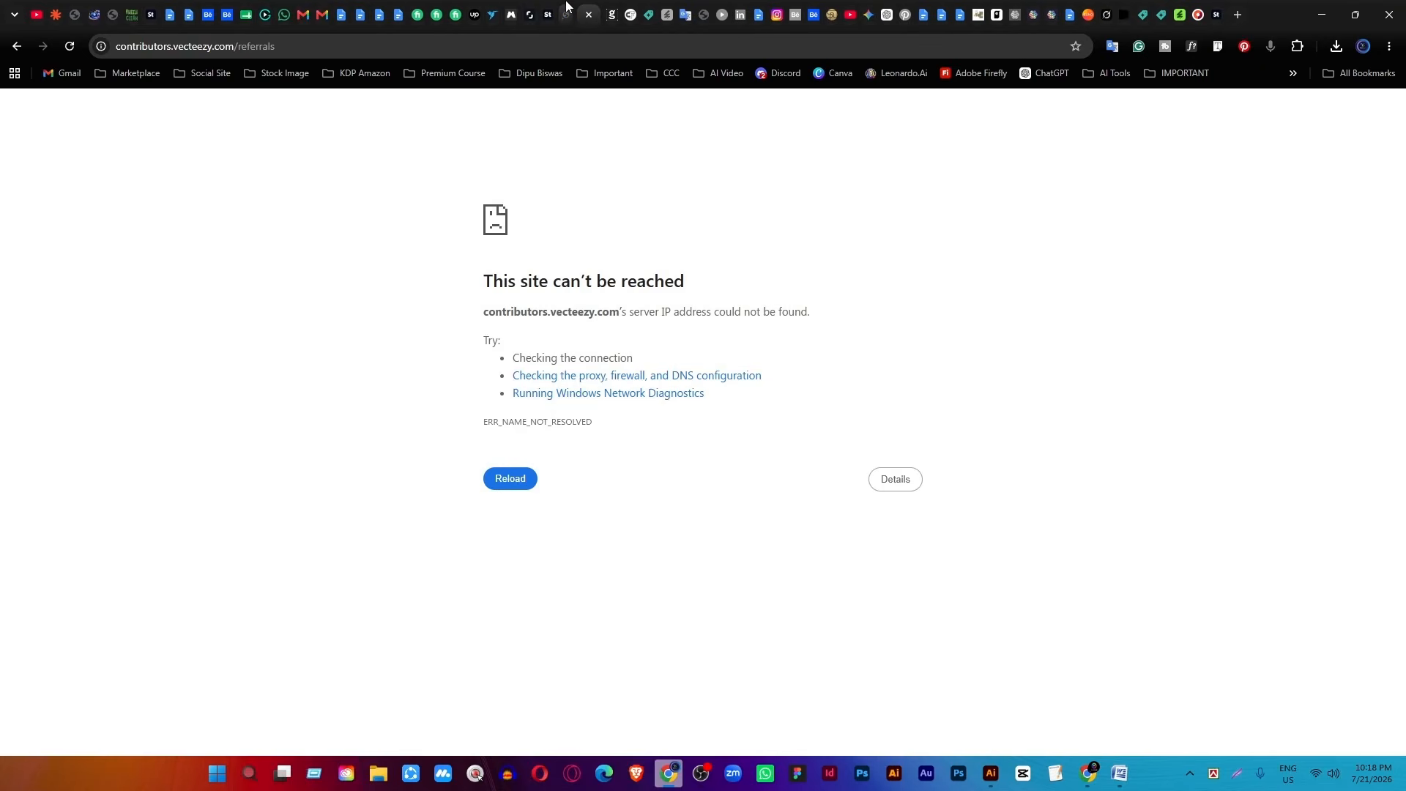
left_click(567, 5)
Examine the seller's portfolio for icon styles and themes, down to the multi-icon finance sets.
scroll(741, 431, "down", 4)
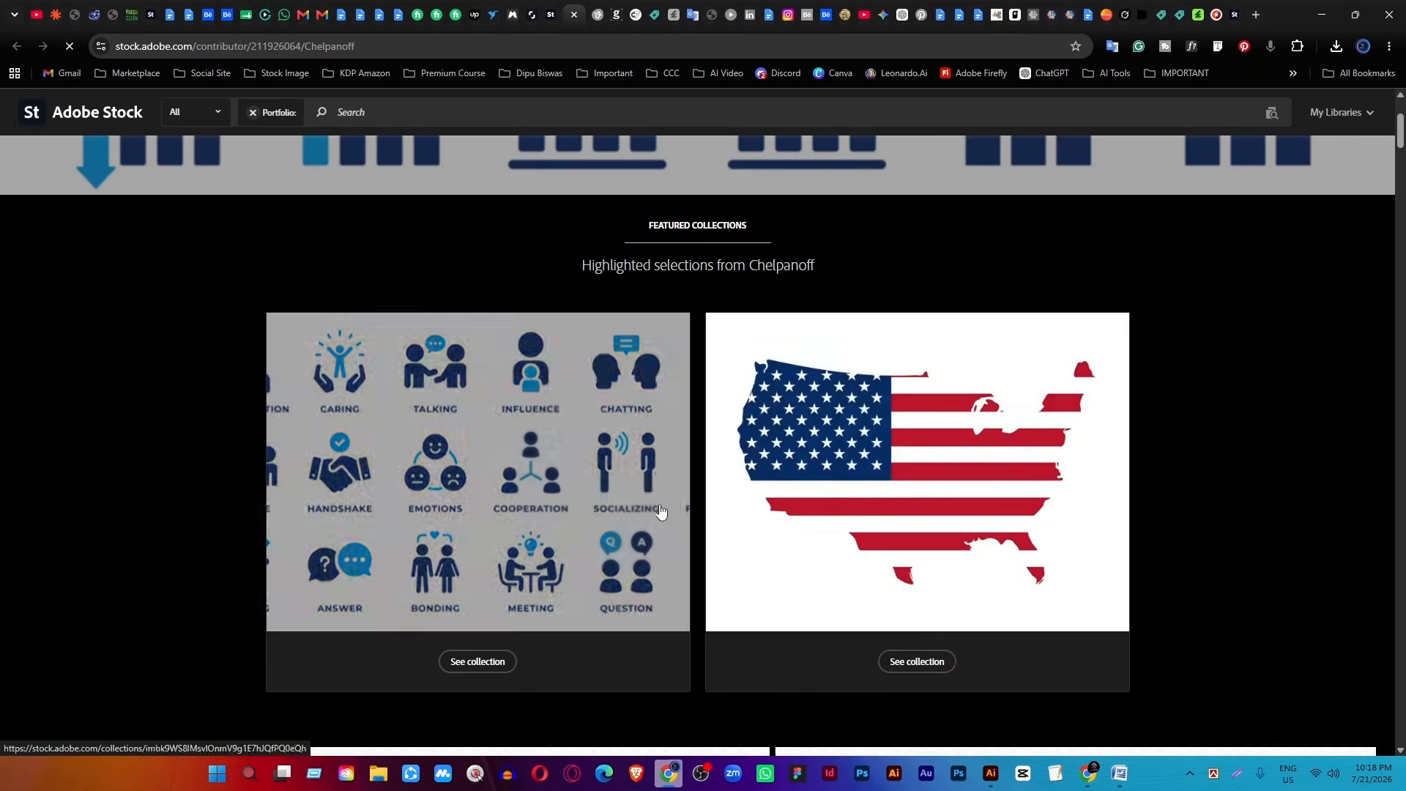
scroll(660, 511, "down", 2)
scroll(478, 513, "down", 3)
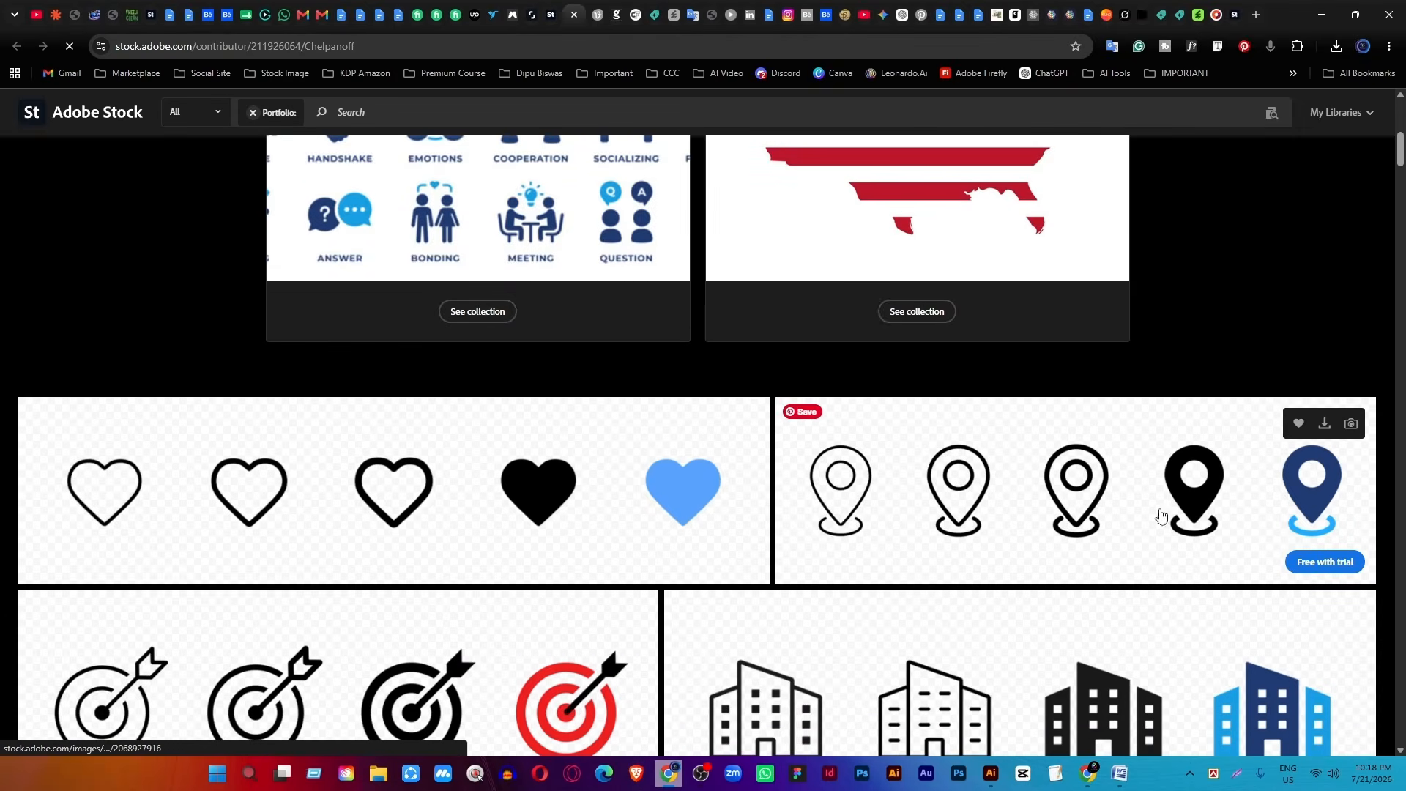
scroll(1160, 514, "down", 4)
scroll(1074, 505, "down", 2)
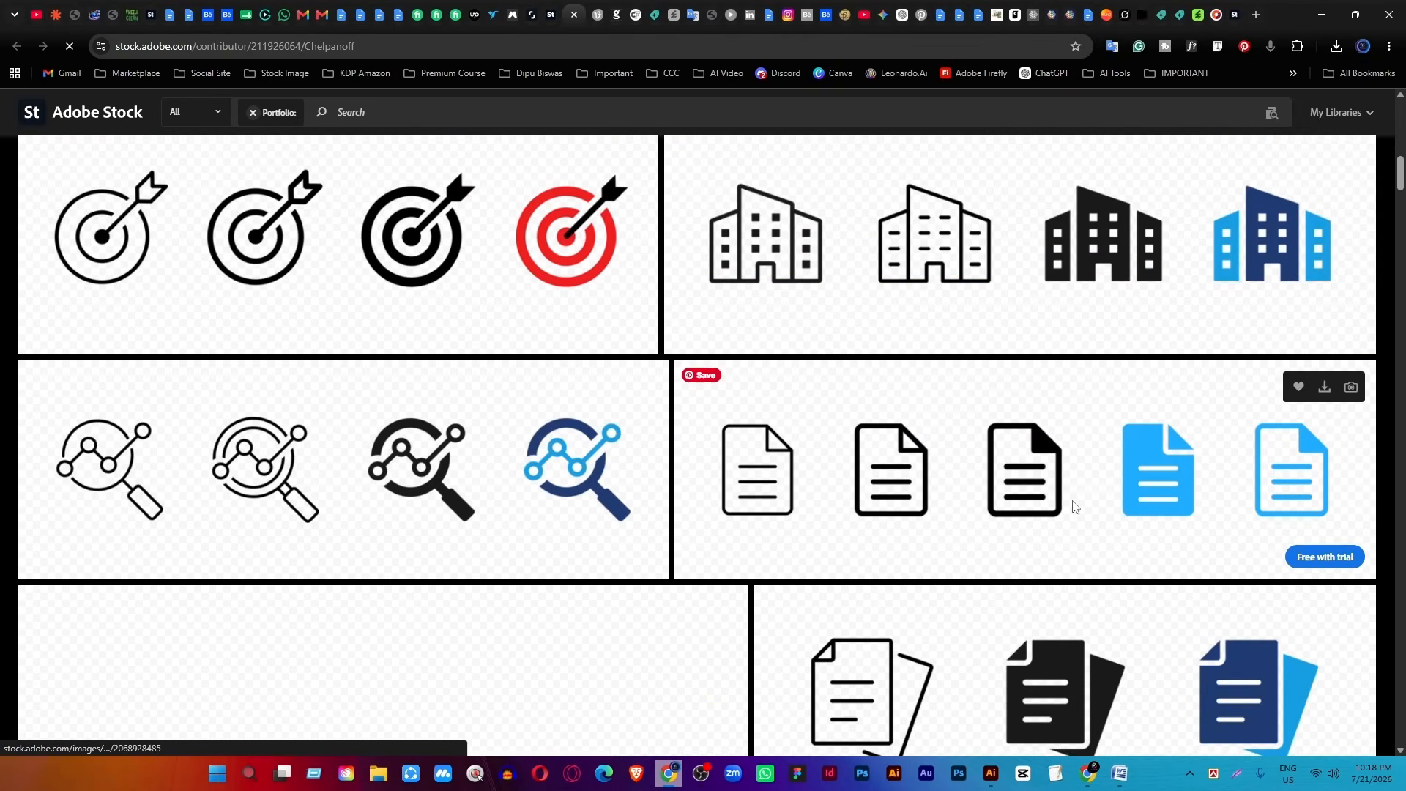
scroll(1075, 506, "down", 13)
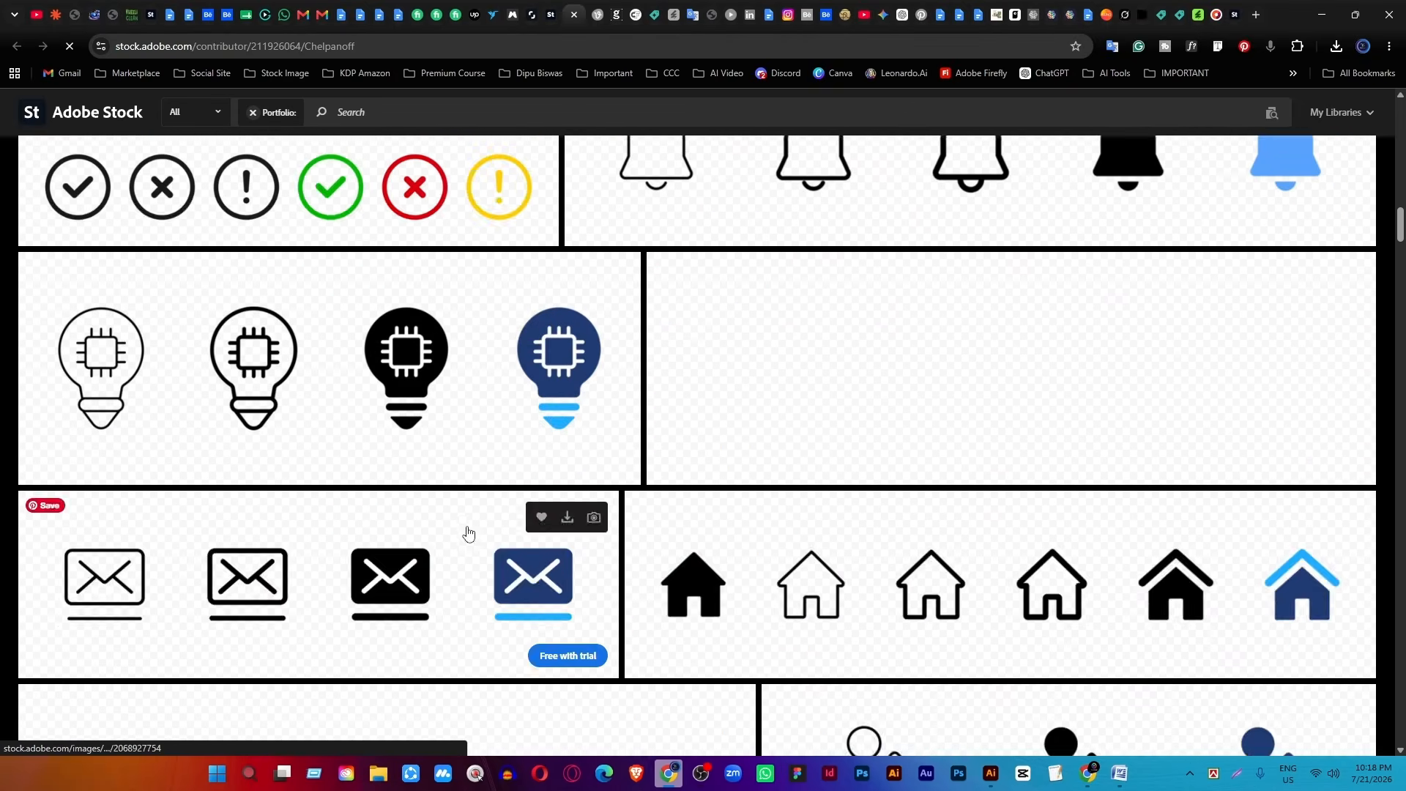
scroll(469, 533, "down", 13)
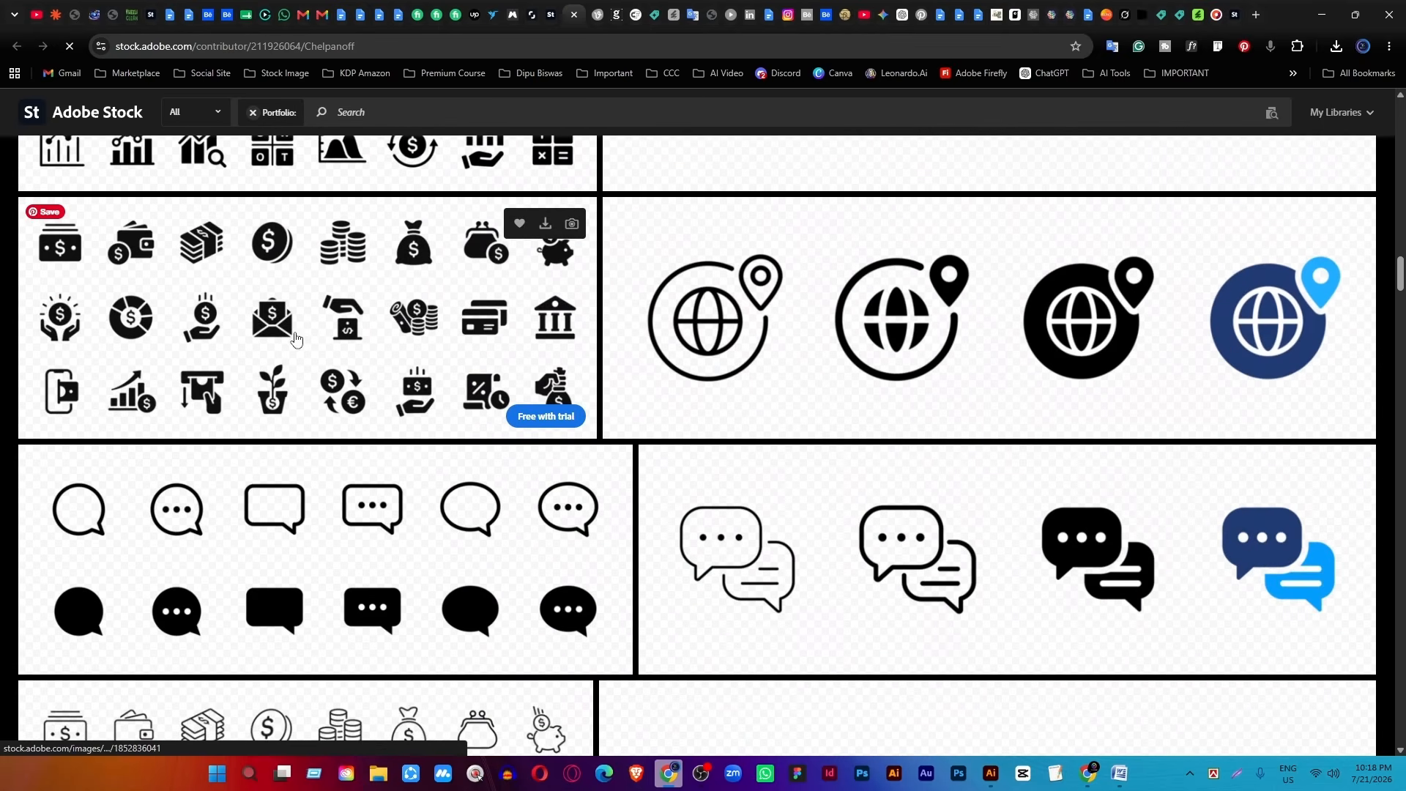
Open the black filled money and finance icon set and examine its title, series, similar items and keywords.
left_click(267, 292)
scroll(293, 308, "down", 2)
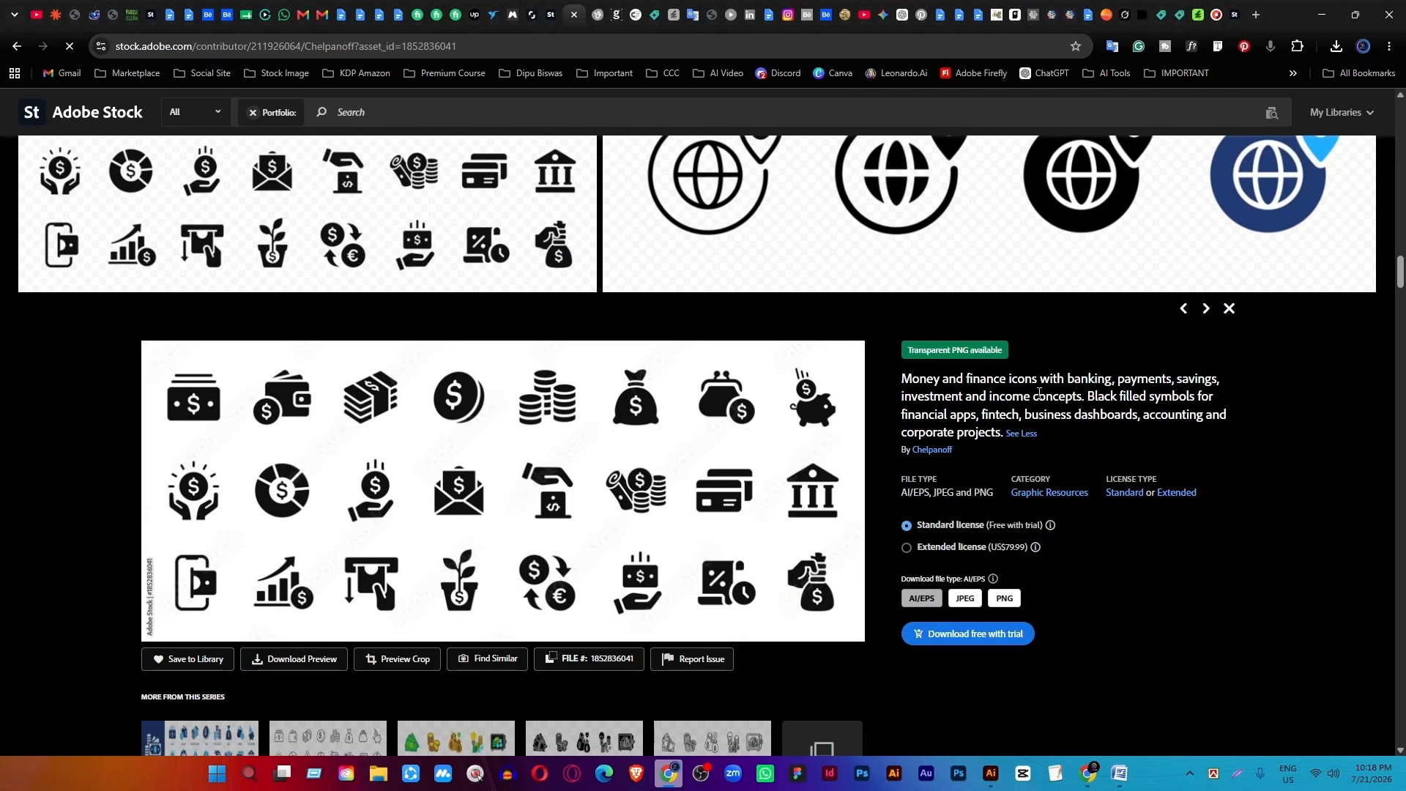
scroll(618, 547, "down", 3)
scroll(631, 544, "up", 3)
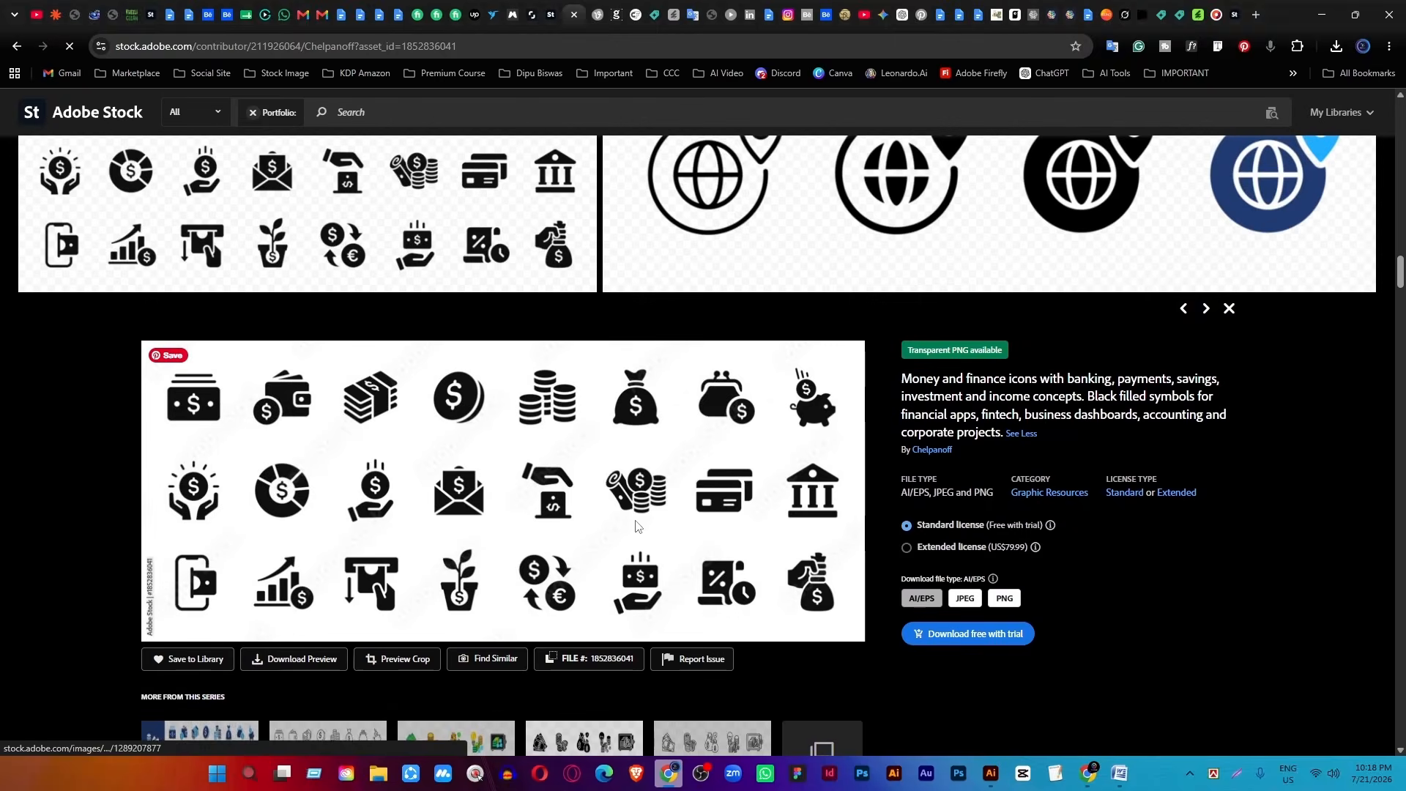
scroll(806, 454, "down", 3)
scroll(820, 464, "down", 2)
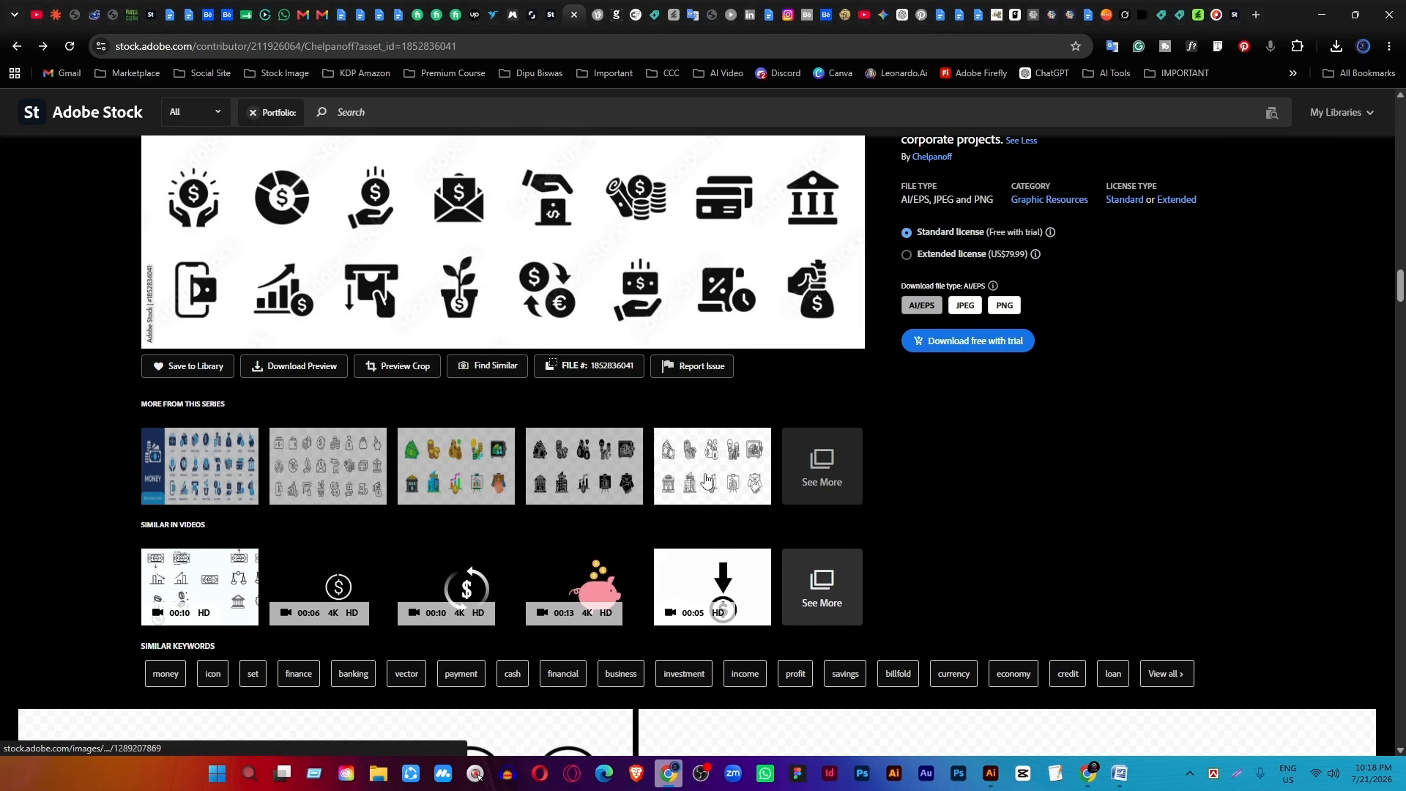
Close the finance set's details, then examine the 25-icon fire set and the other themed icon sets further down the portfolio.
scroll(288, 320, "up", 10)
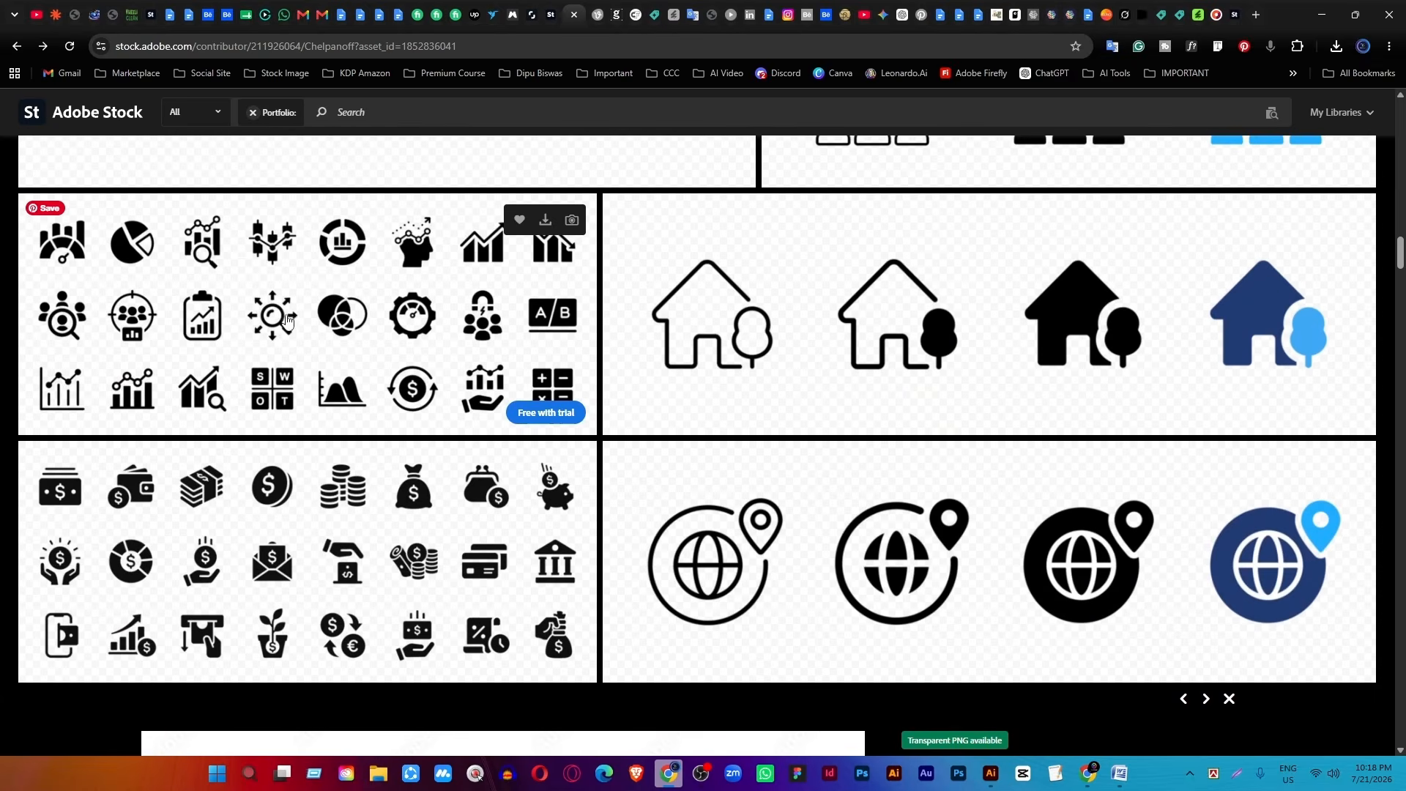
left_click(190, 540)
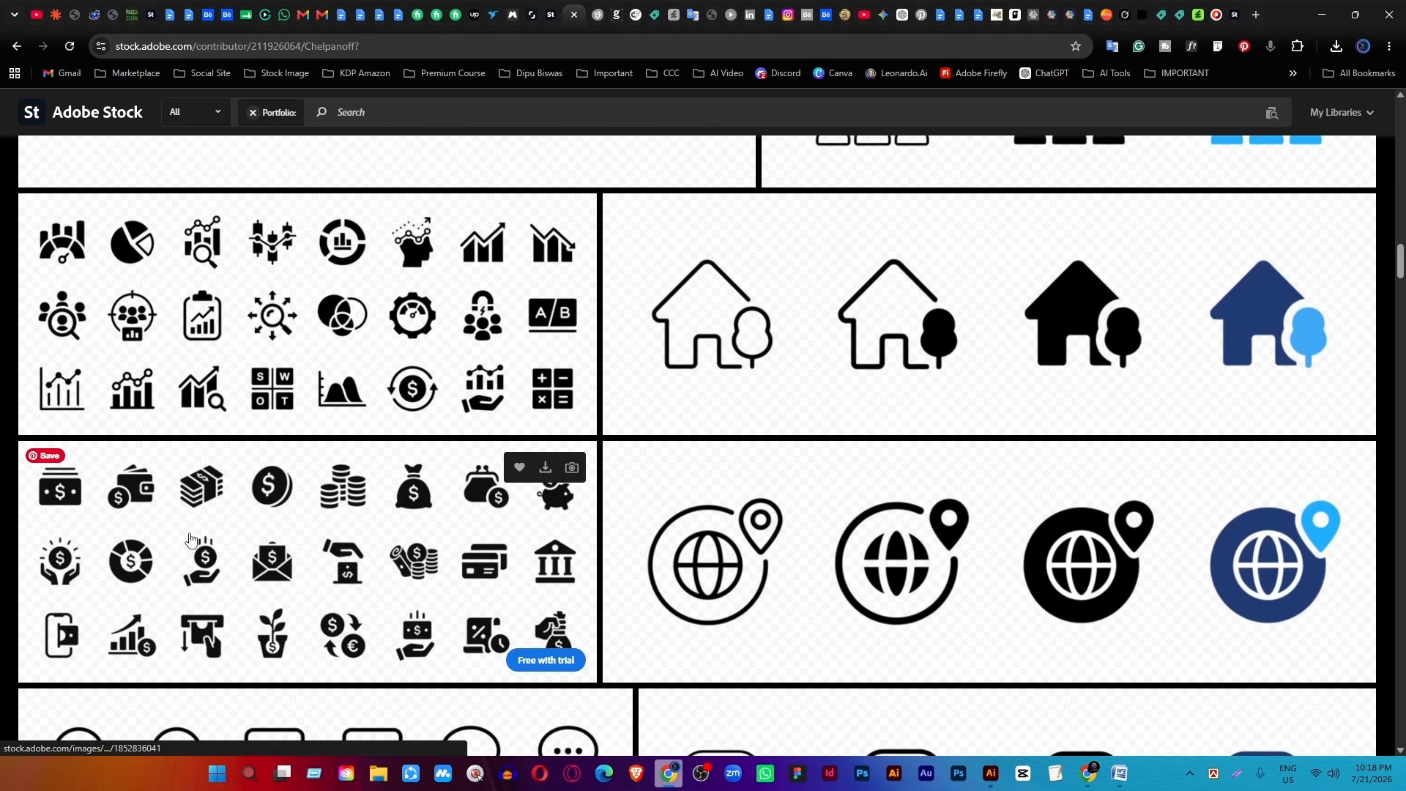
scroll(399, 452, "down", 10)
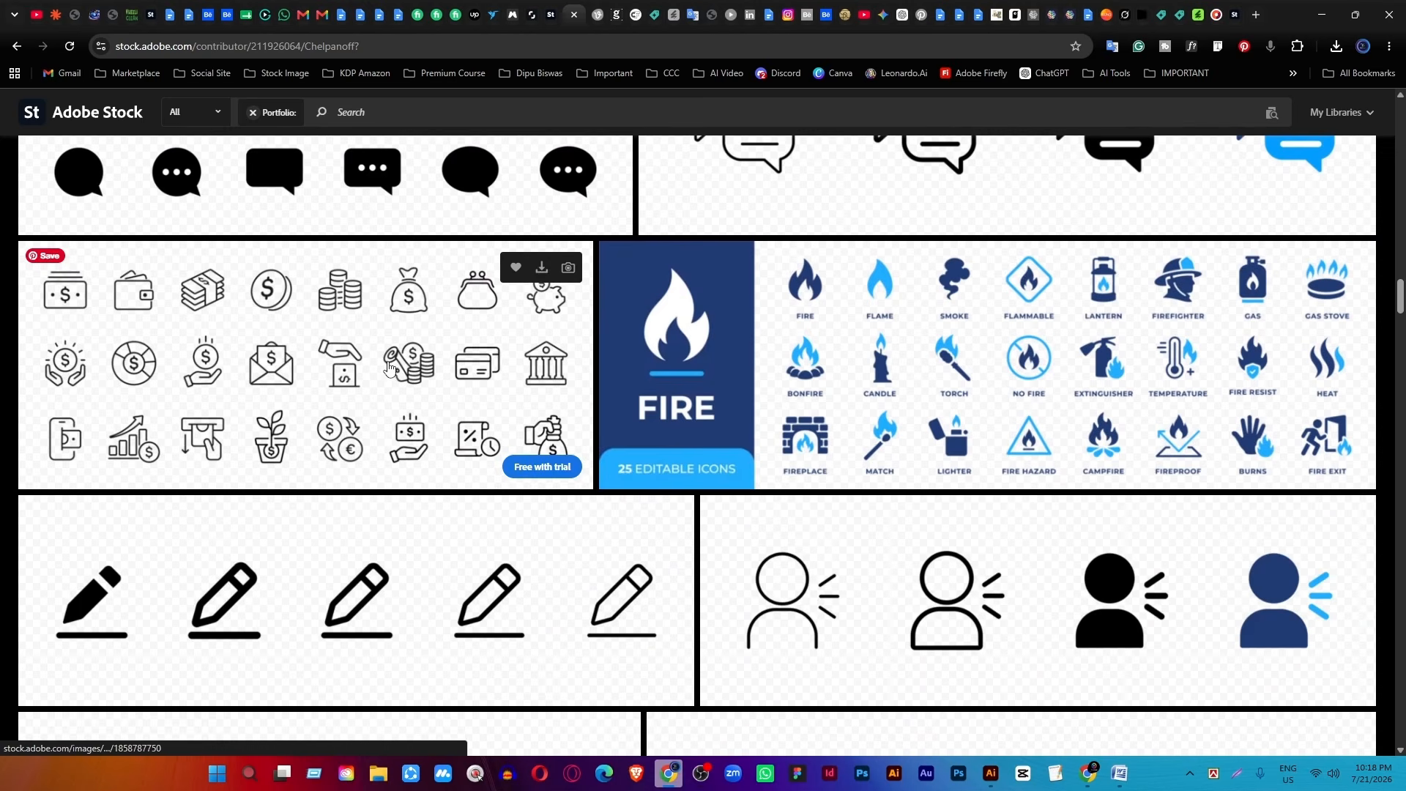
left_click(976, 374)
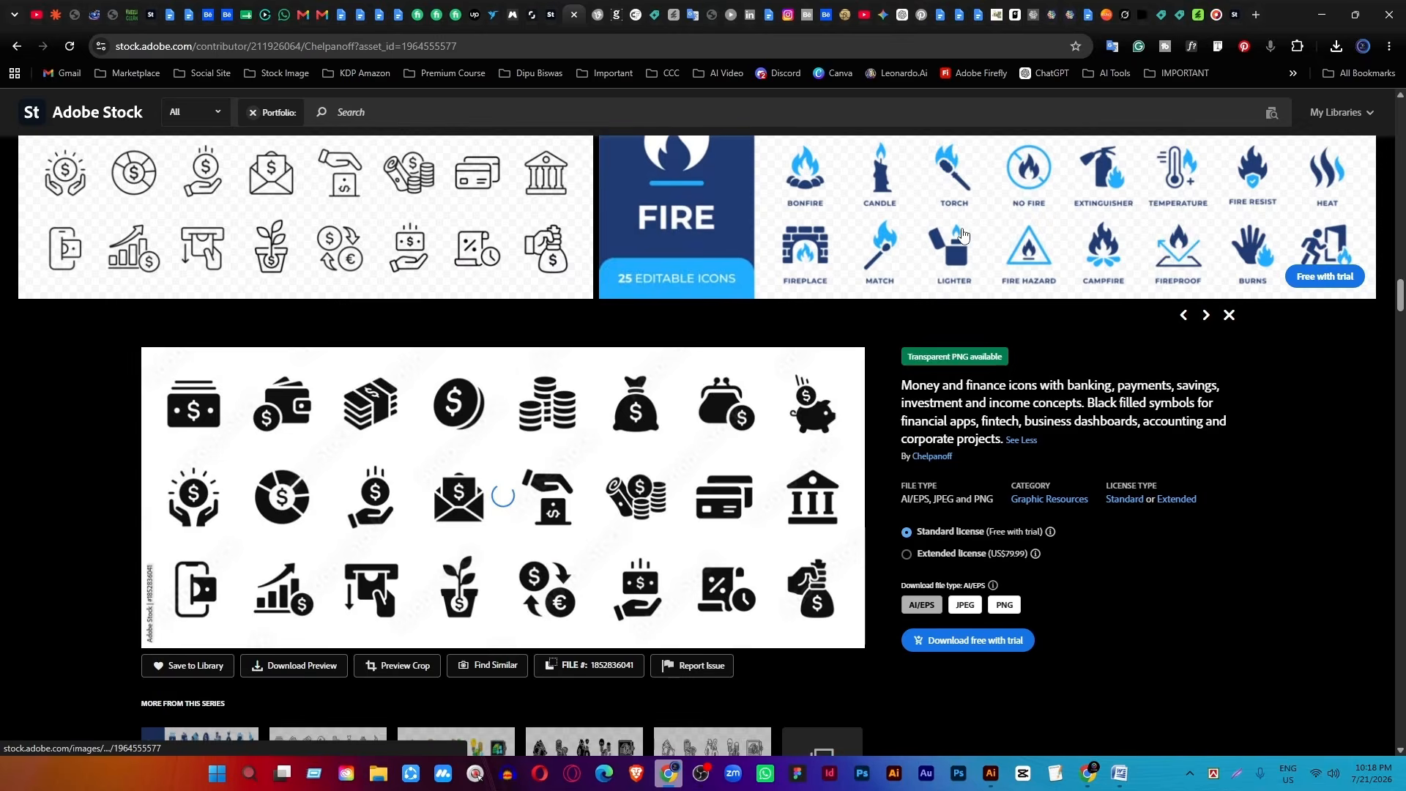
scroll(369, 558, "down", 4)
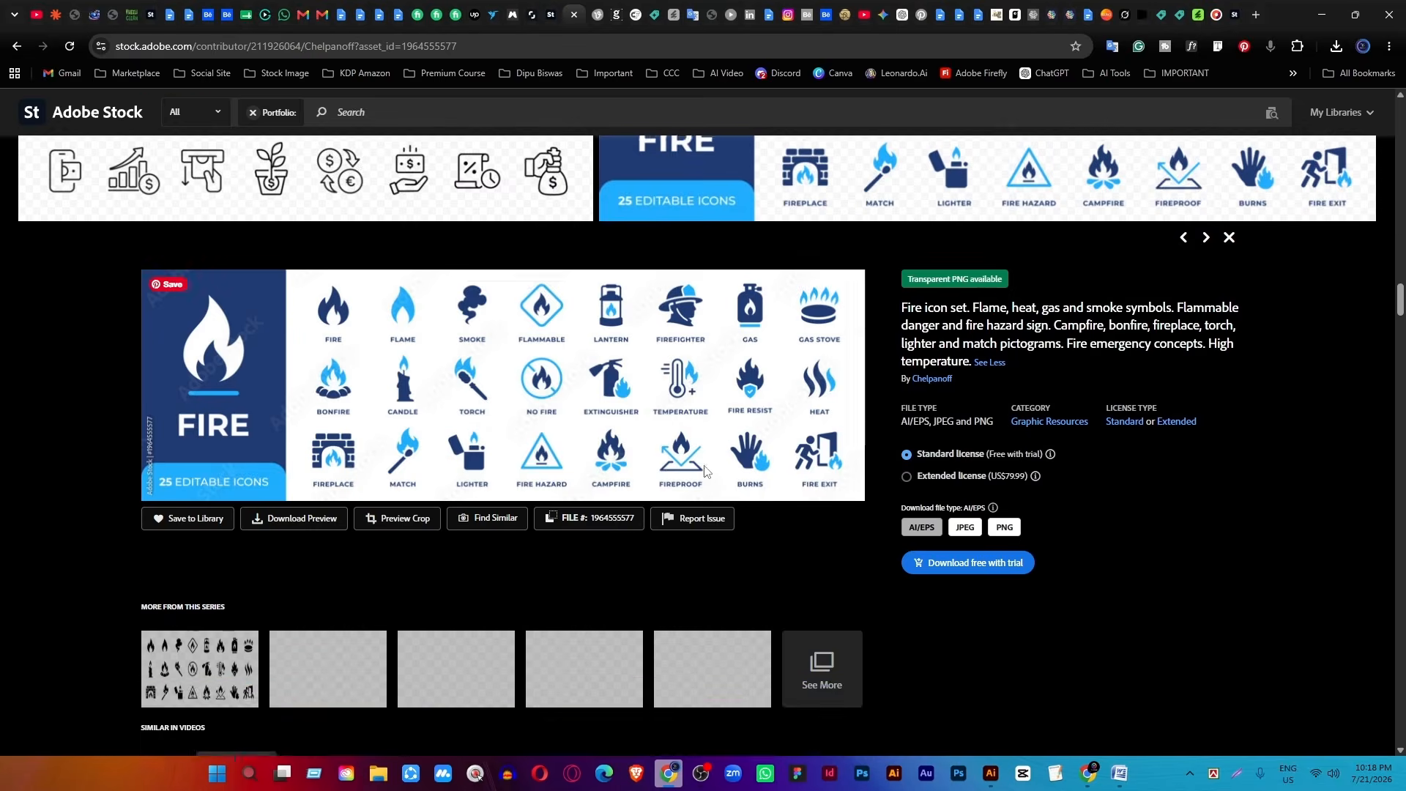
scroll(369, 559, "down", 8)
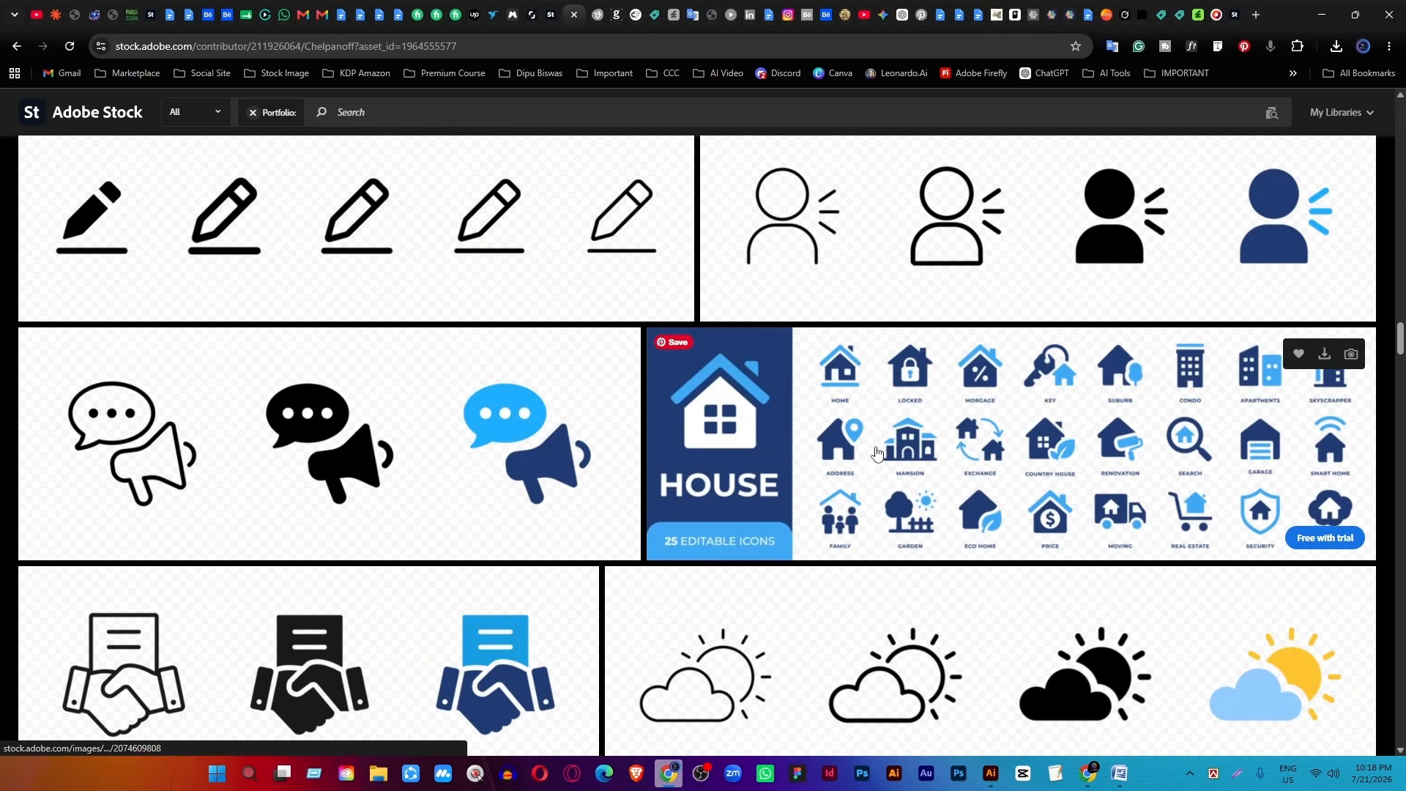
scroll(990, 487, "down", 8)
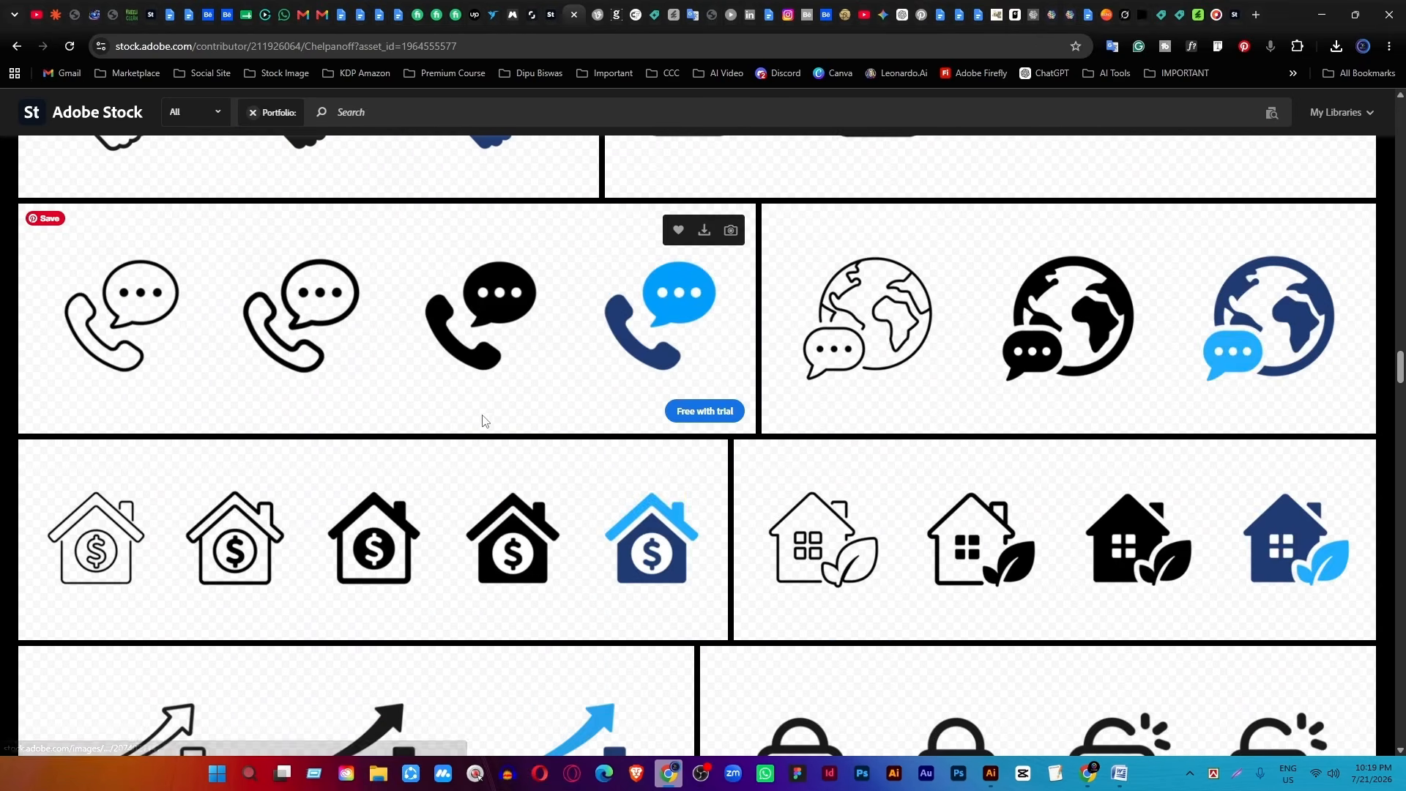
Return to the Recent top sellers list for Vectors and examine the other icon sellers, their icon styles and lifetime downloads.
left_click(545, 9)
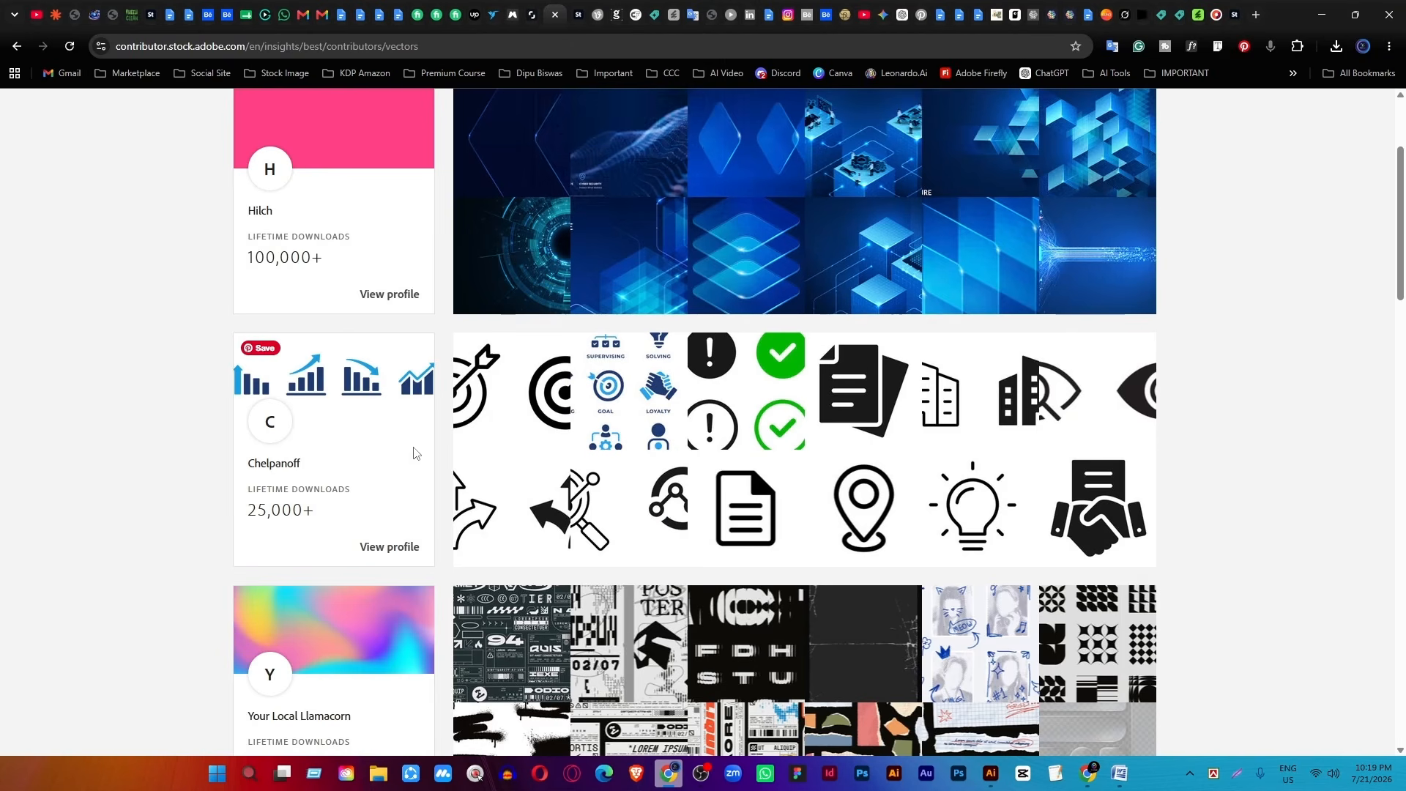
scroll(361, 578, "down", 5)
scroll(525, 503, "down", 1)
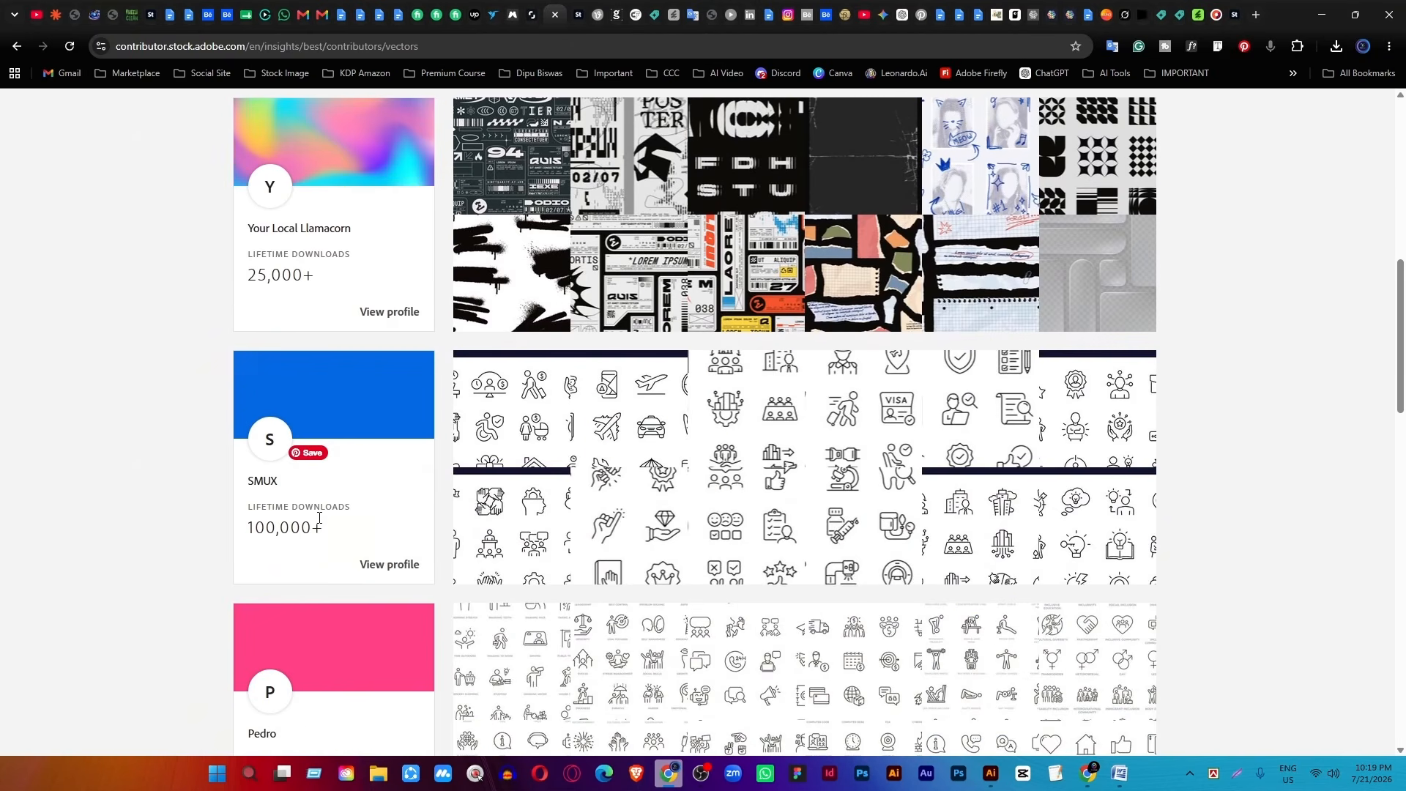
scroll(791, 507, "down", 2)
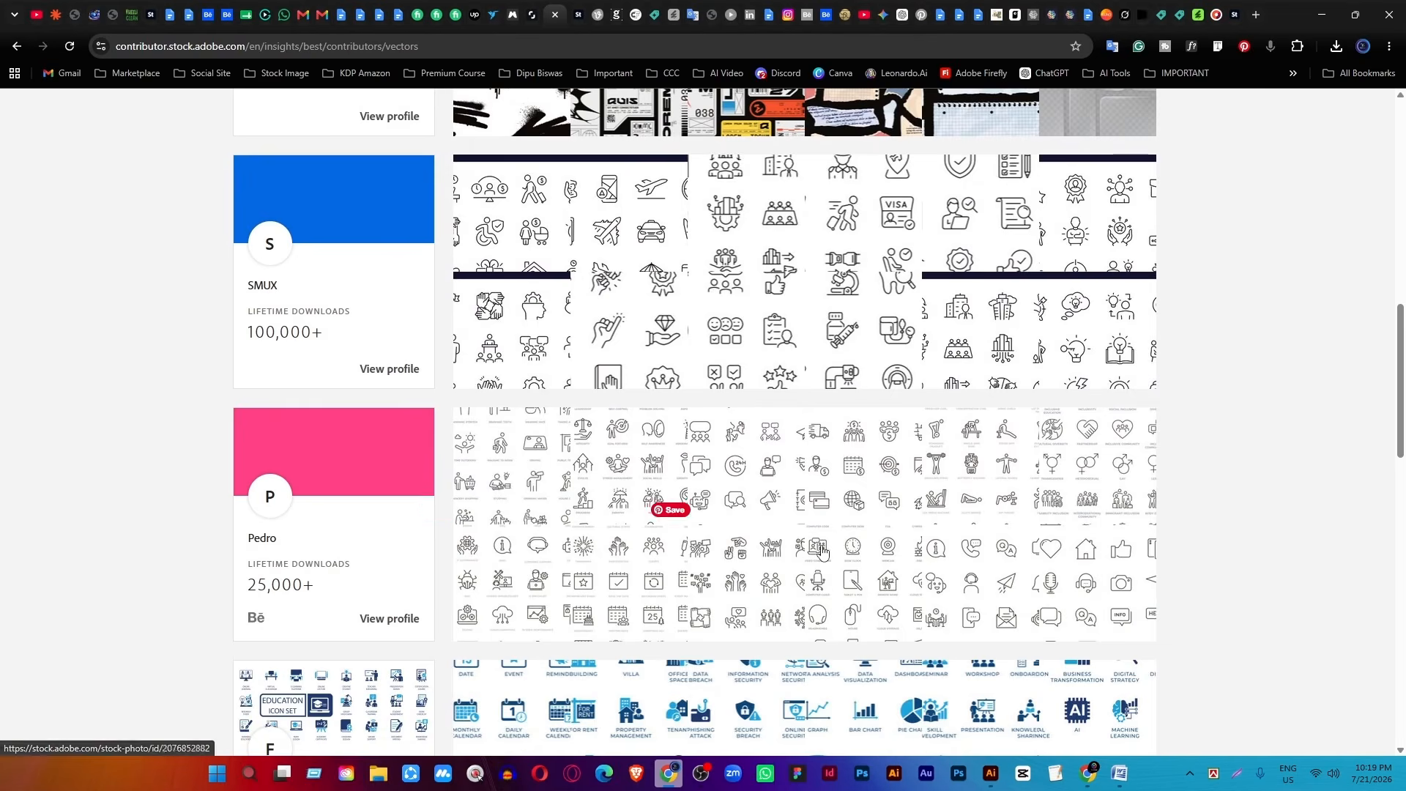
scroll(393, 391, "up", 8)
scroll(389, 439, "up", 1)
scroll(393, 464, "down", 11)
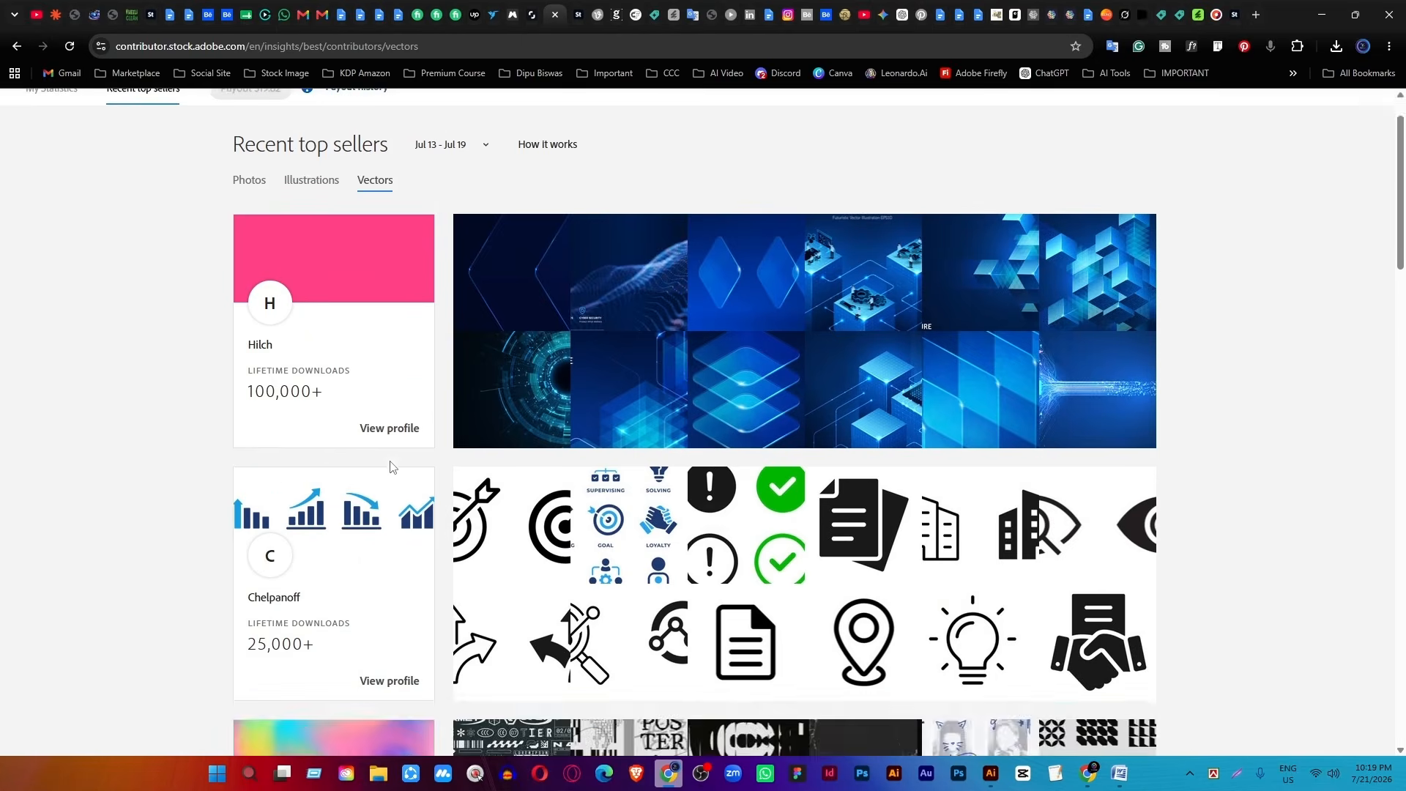
scroll(631, 518, "down", 2)
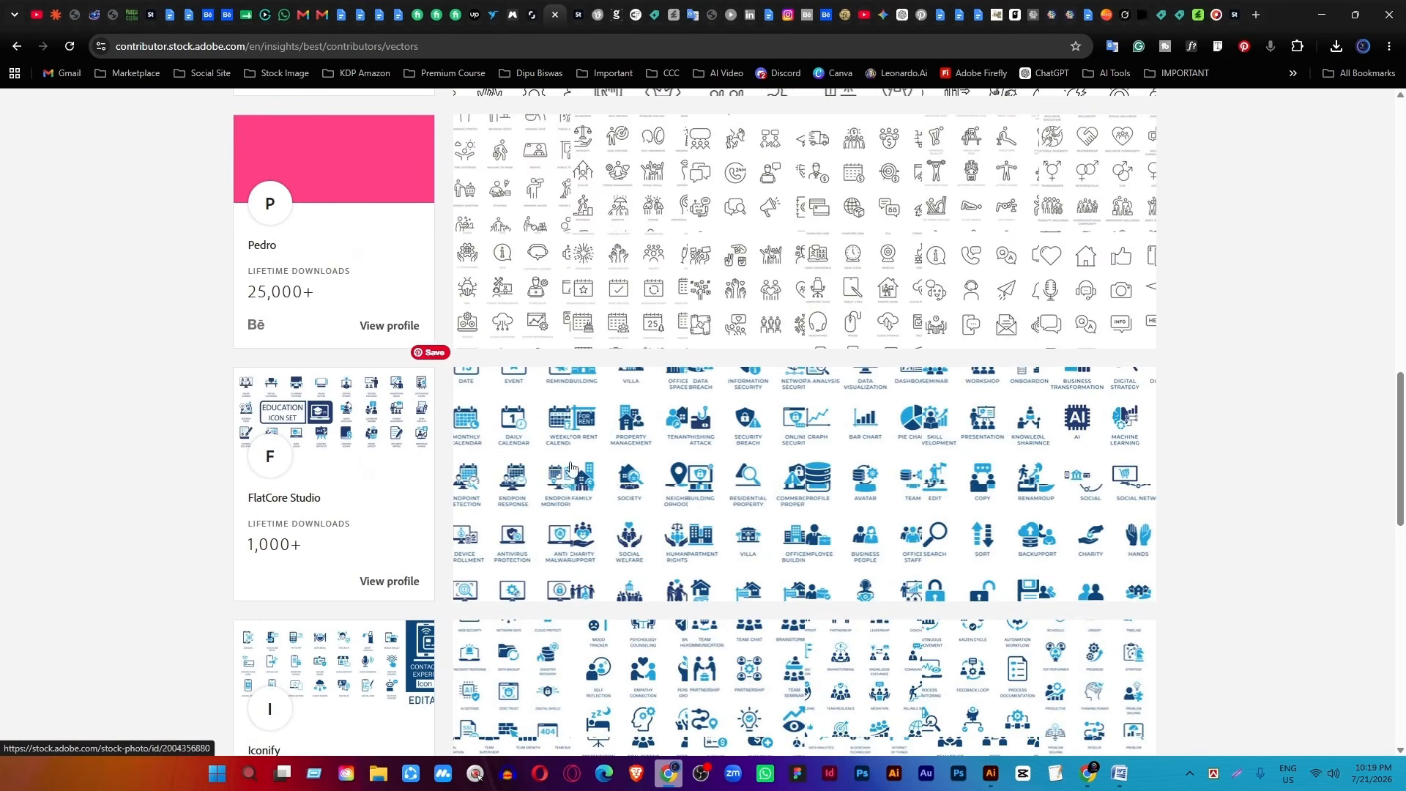
scroll(649, 496, "down", 4)
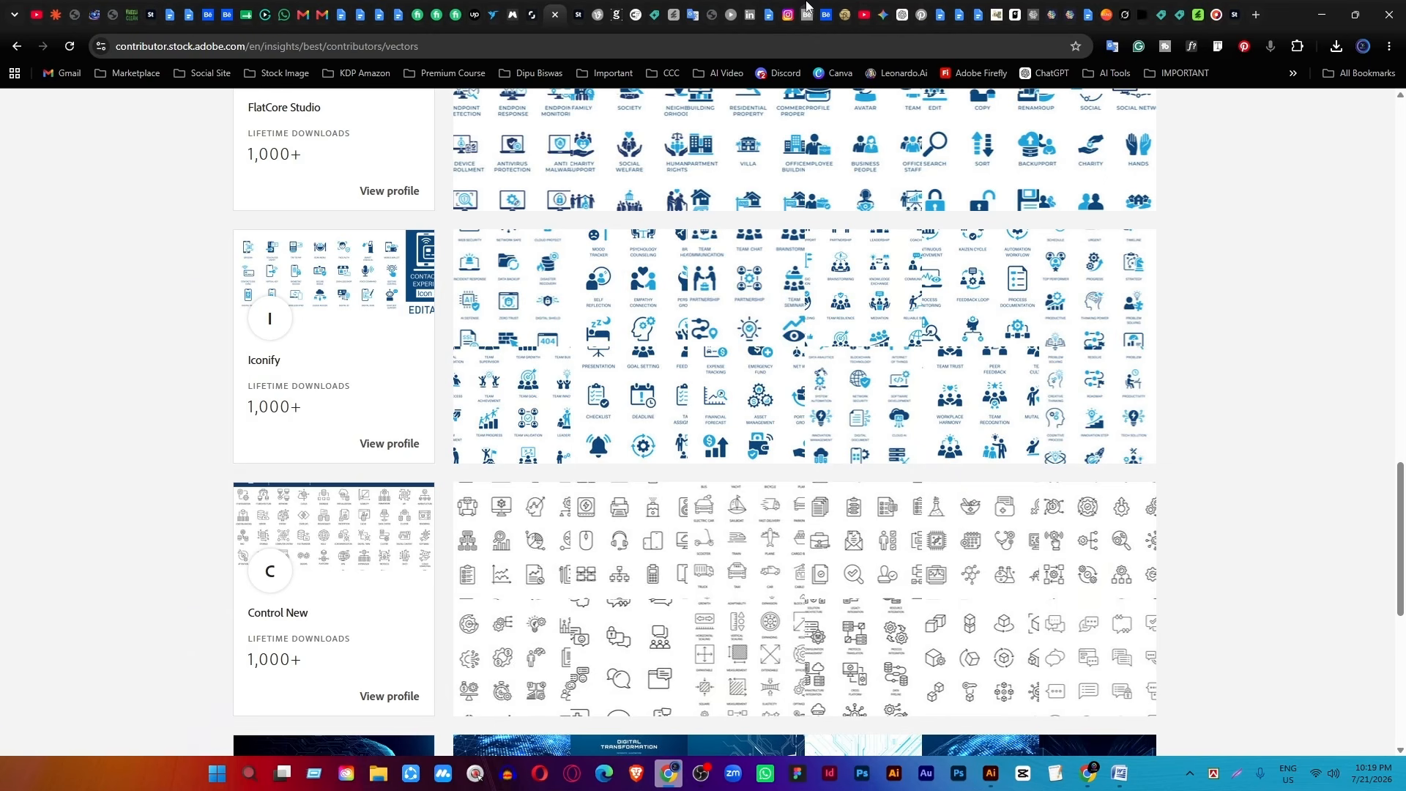
Dictate a Bengali request in Dictanote for ten top-category icon sets that sell well on passive marketplaces, and submit it to Gemini.
left_click(883, 15)
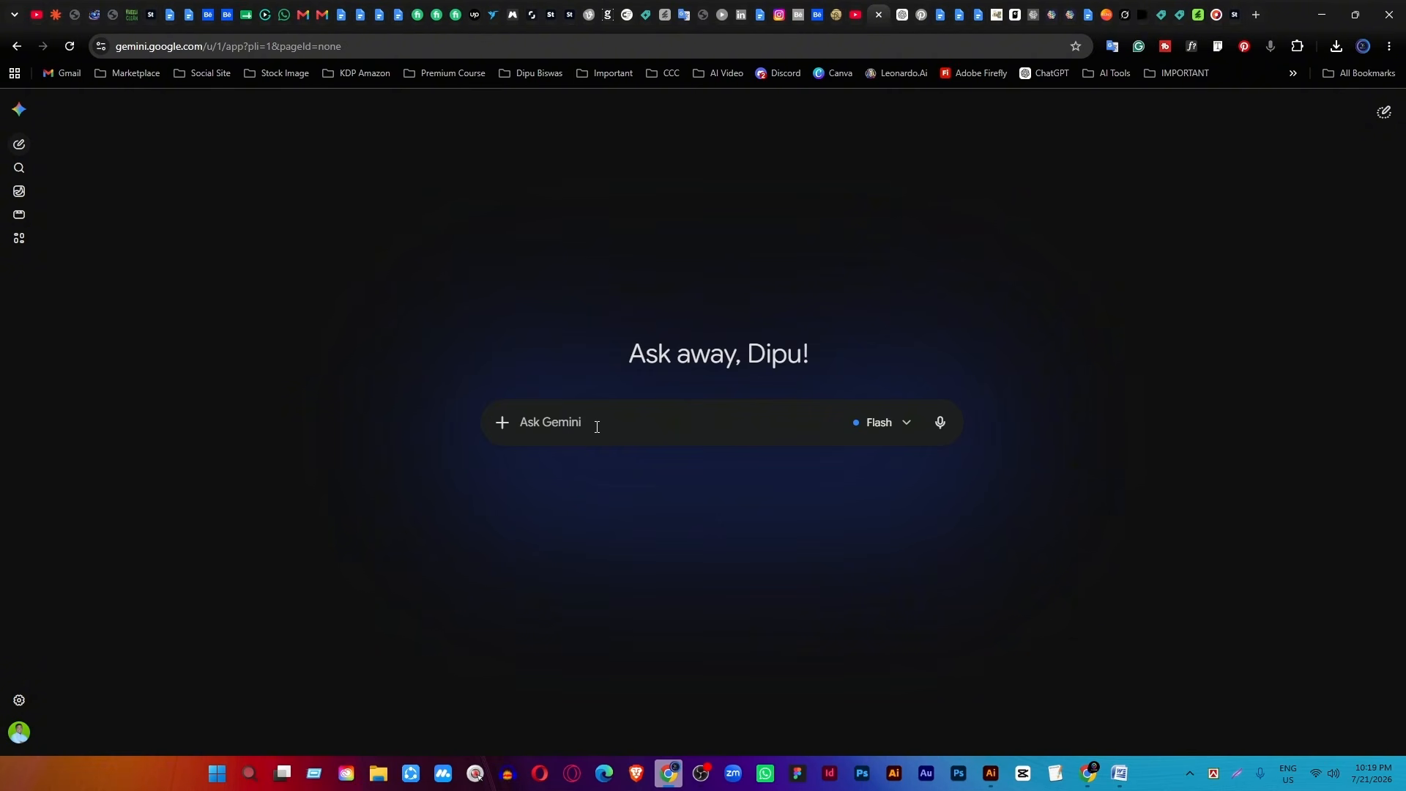
left_click(1055, 773)
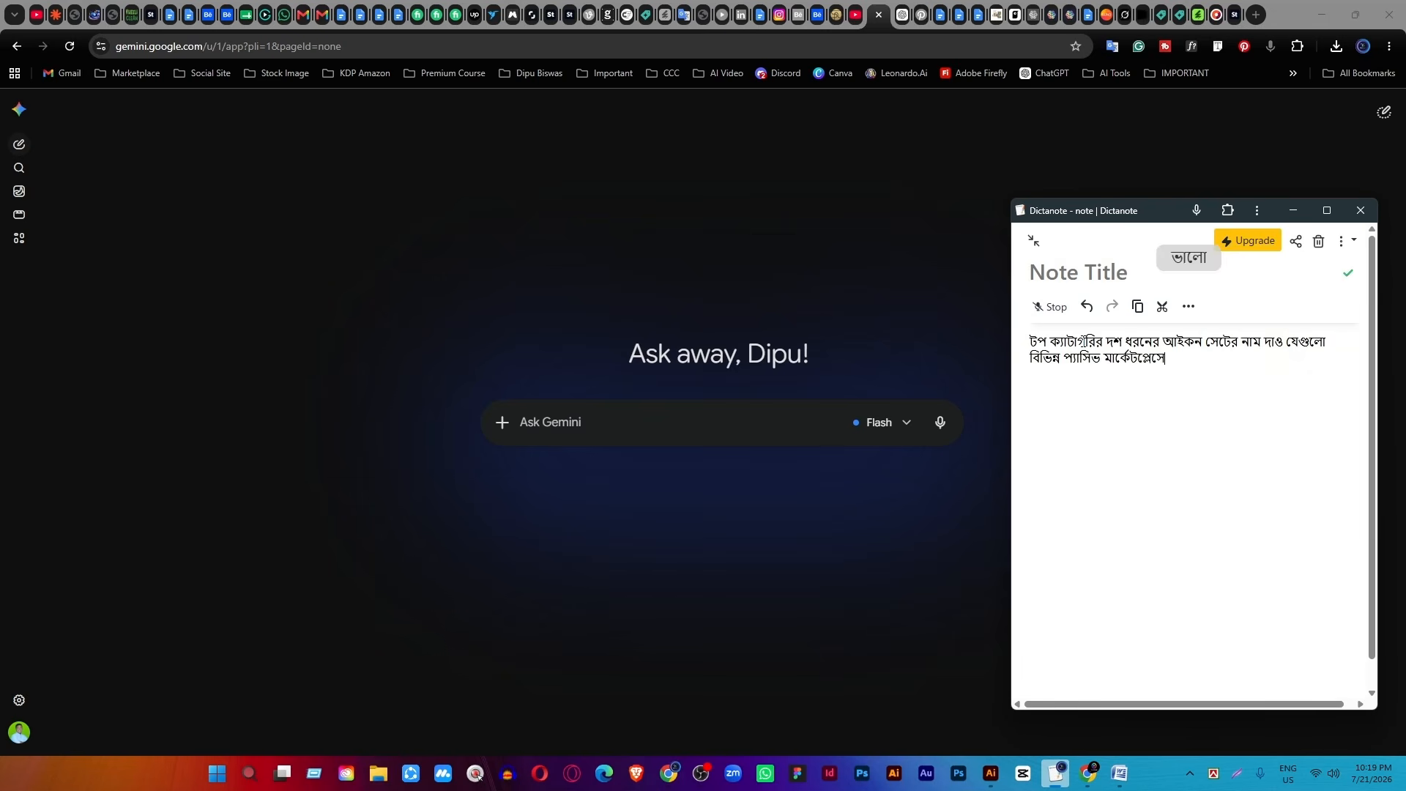
triple_click(1085, 342)
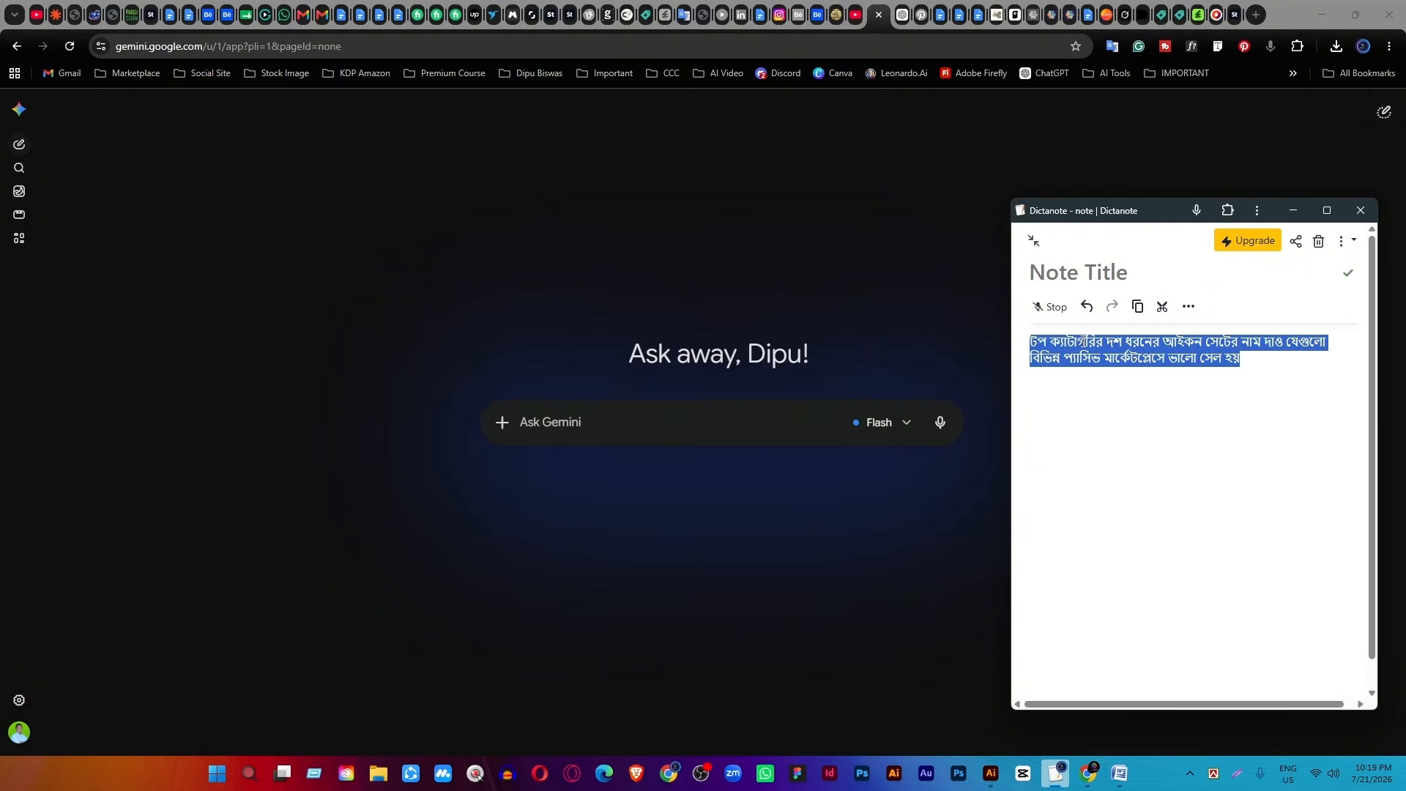
key("ctrl+x")
left_click(632, 429)
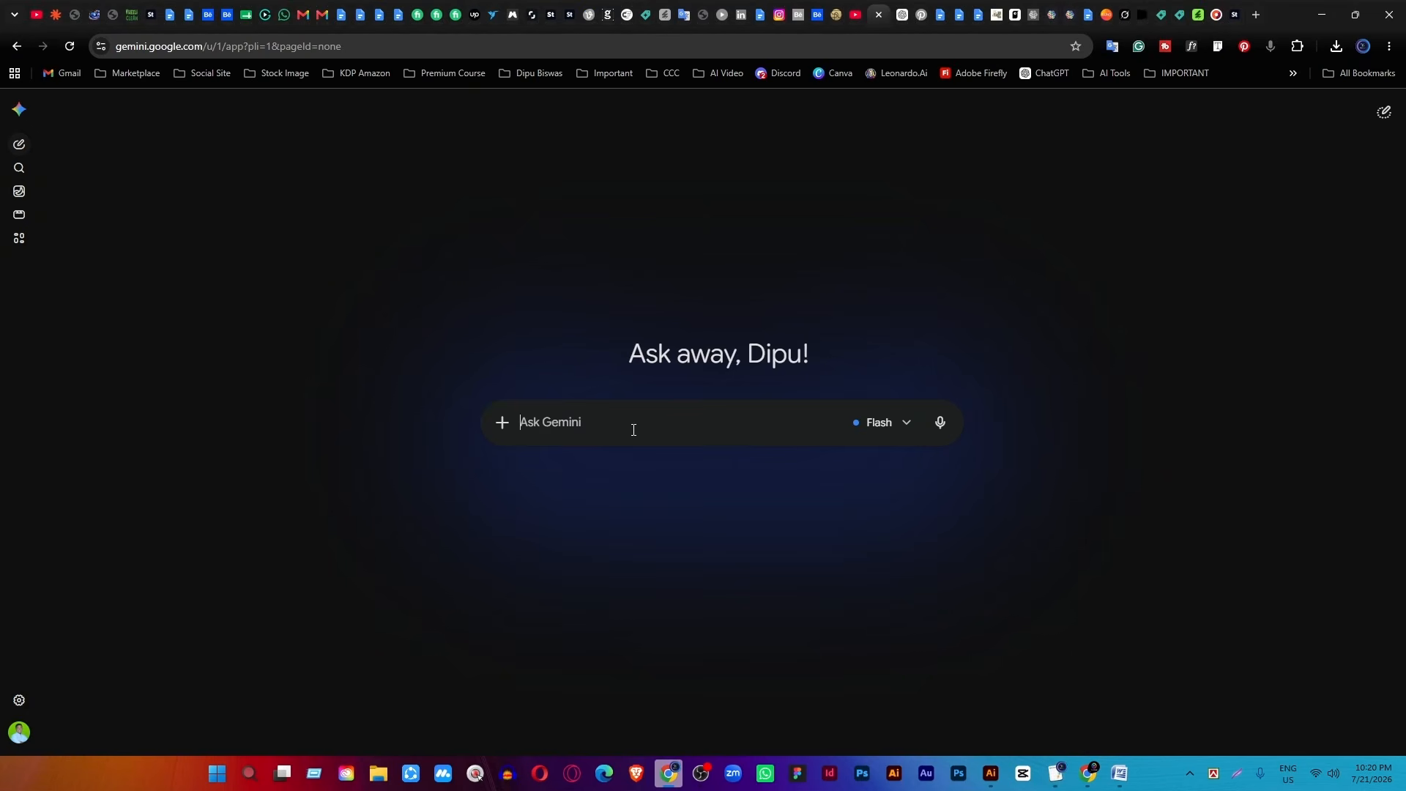
key("ctrl+v")
key("Return")
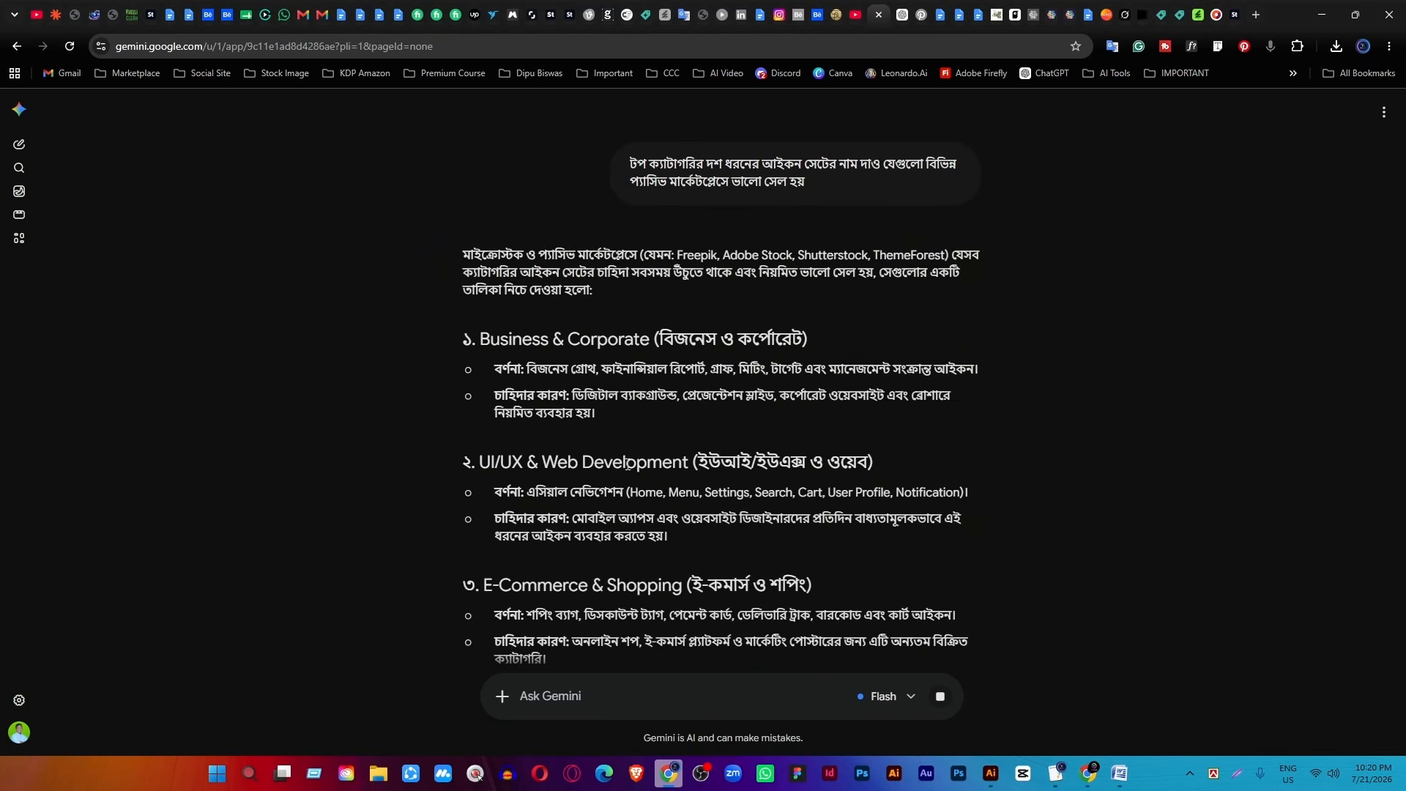
Read through Gemini's list of ten icon set categories, including their descriptions and demand reasons, to choose a theme.
scroll(559, 466, "down", 3)
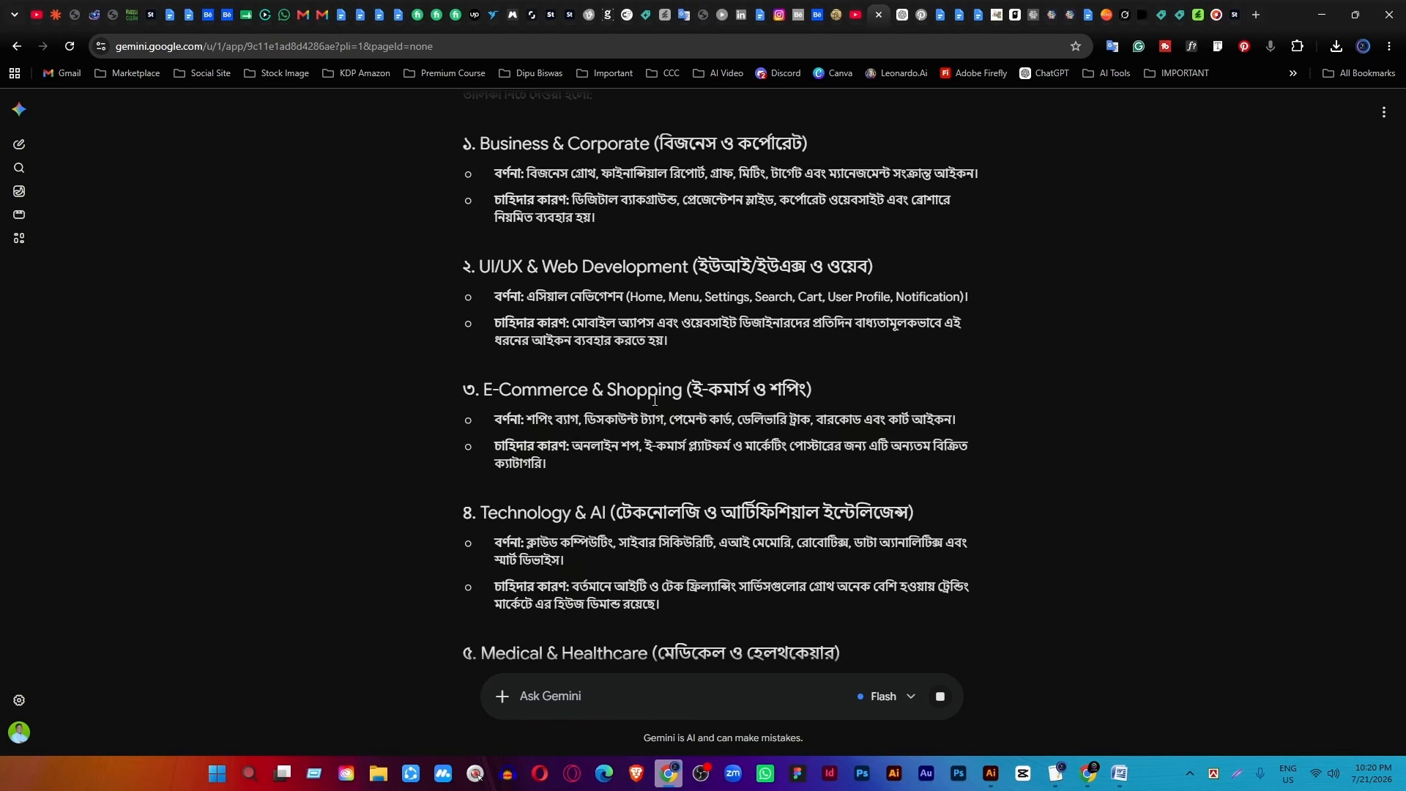
scroll(538, 439, "down", 2)
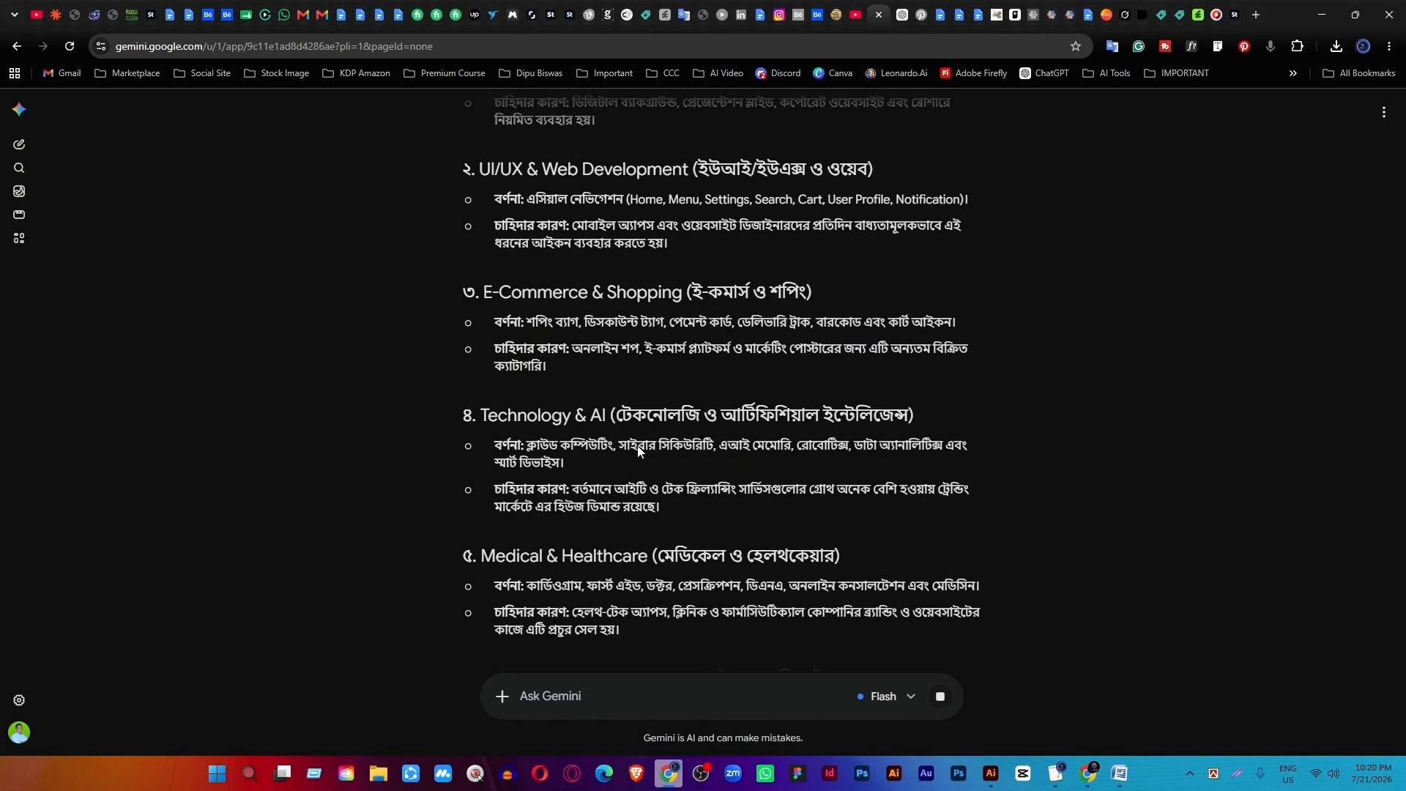
scroll(637, 445, "down", 2)
scroll(632, 464, "down", 2)
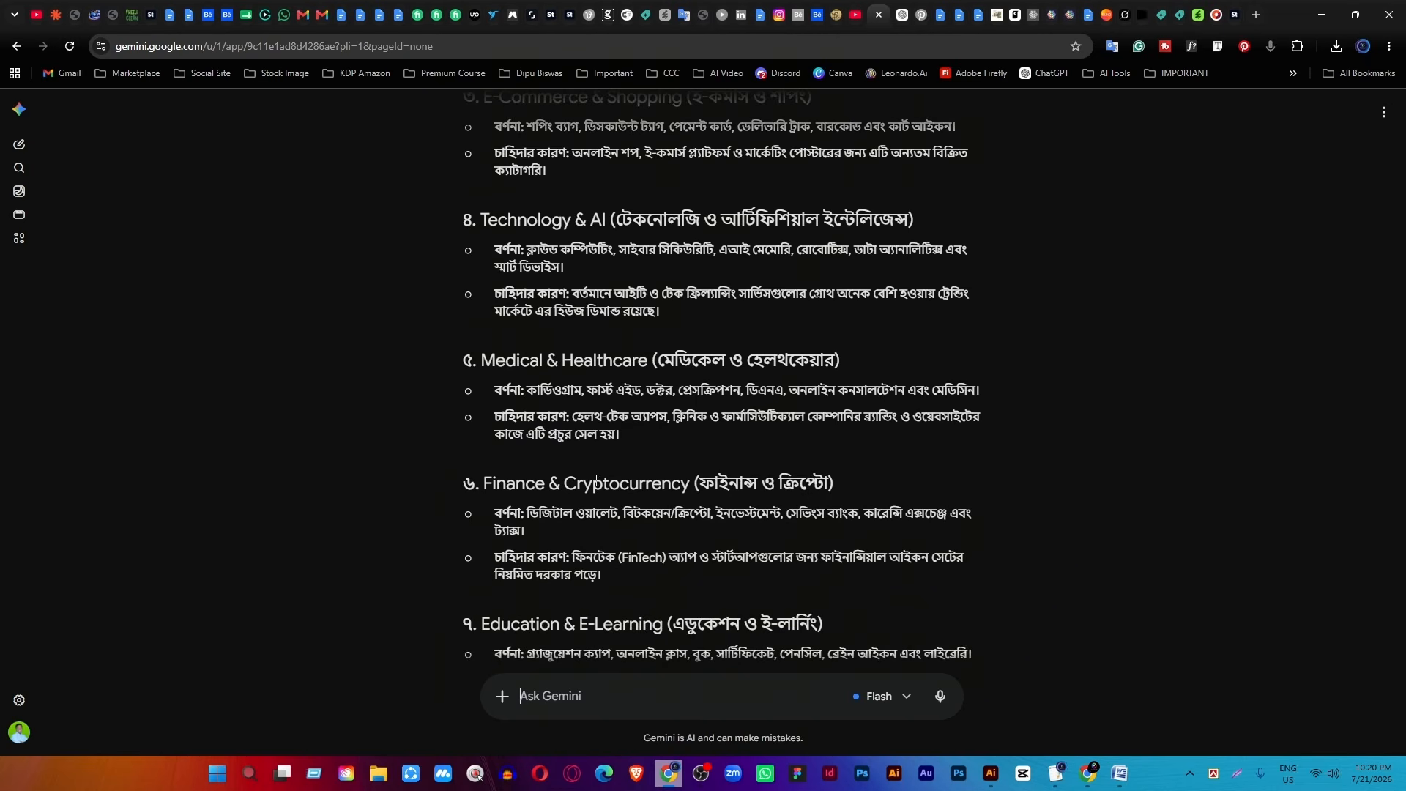
scroll(614, 492, "down", 7)
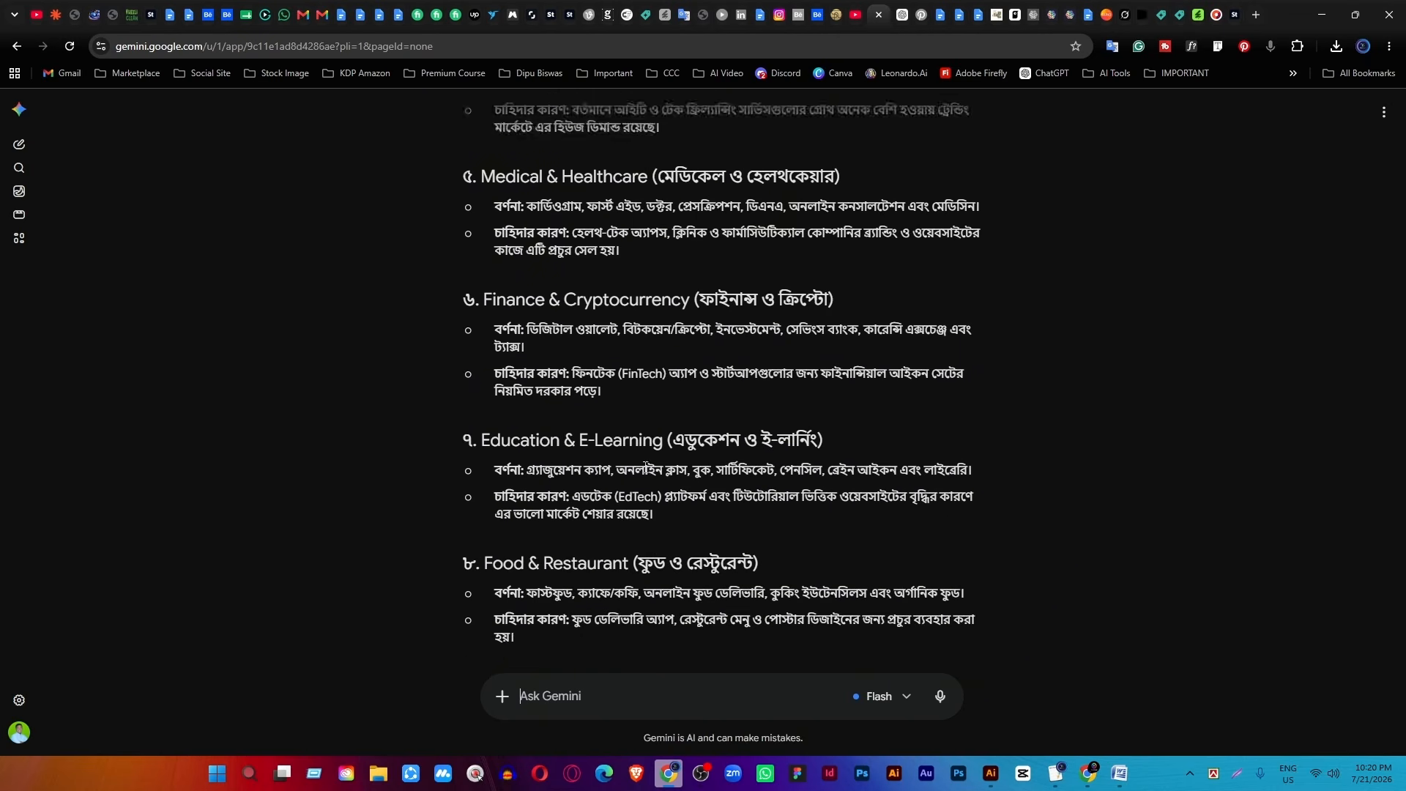
scroll(652, 511, "down", 3)
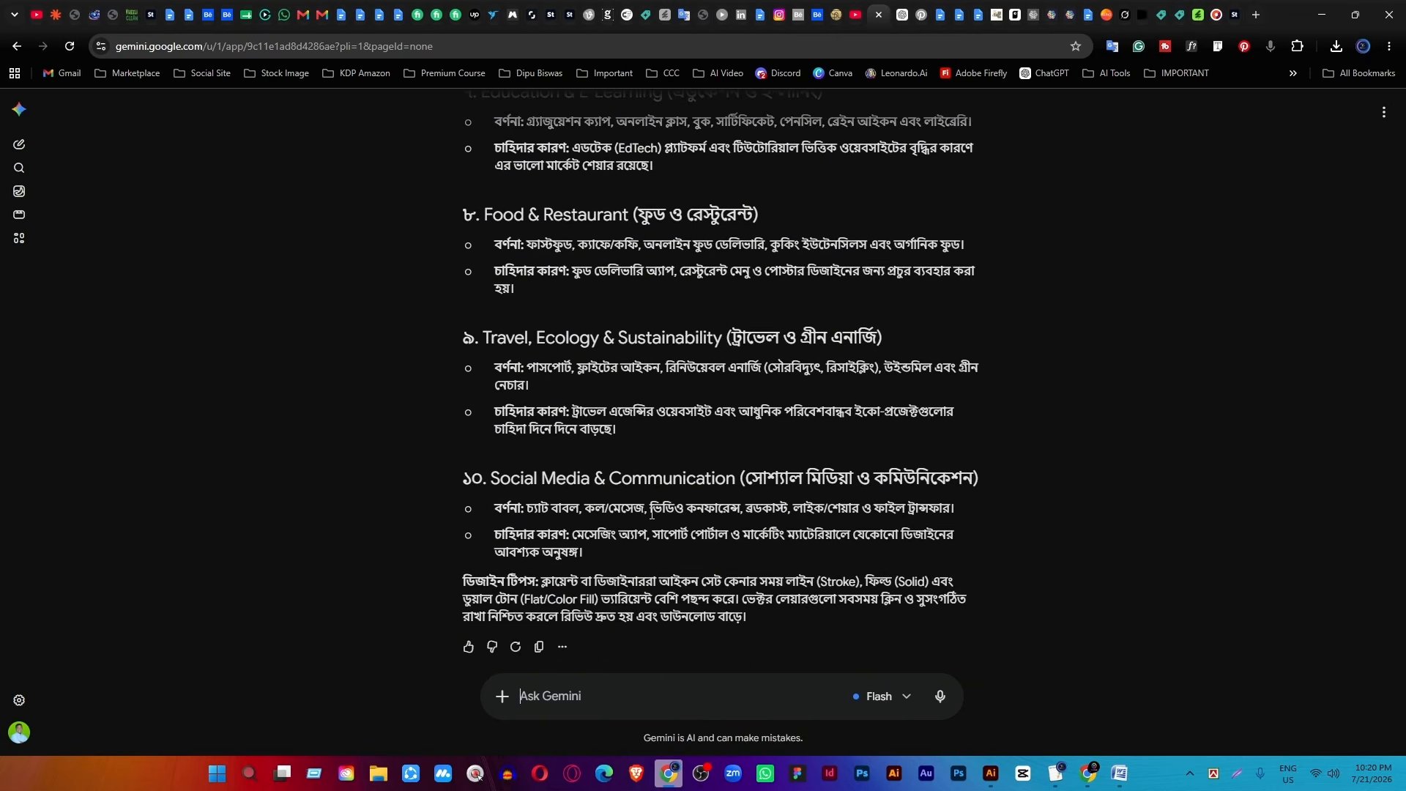
scroll(648, 517, "up", 3)
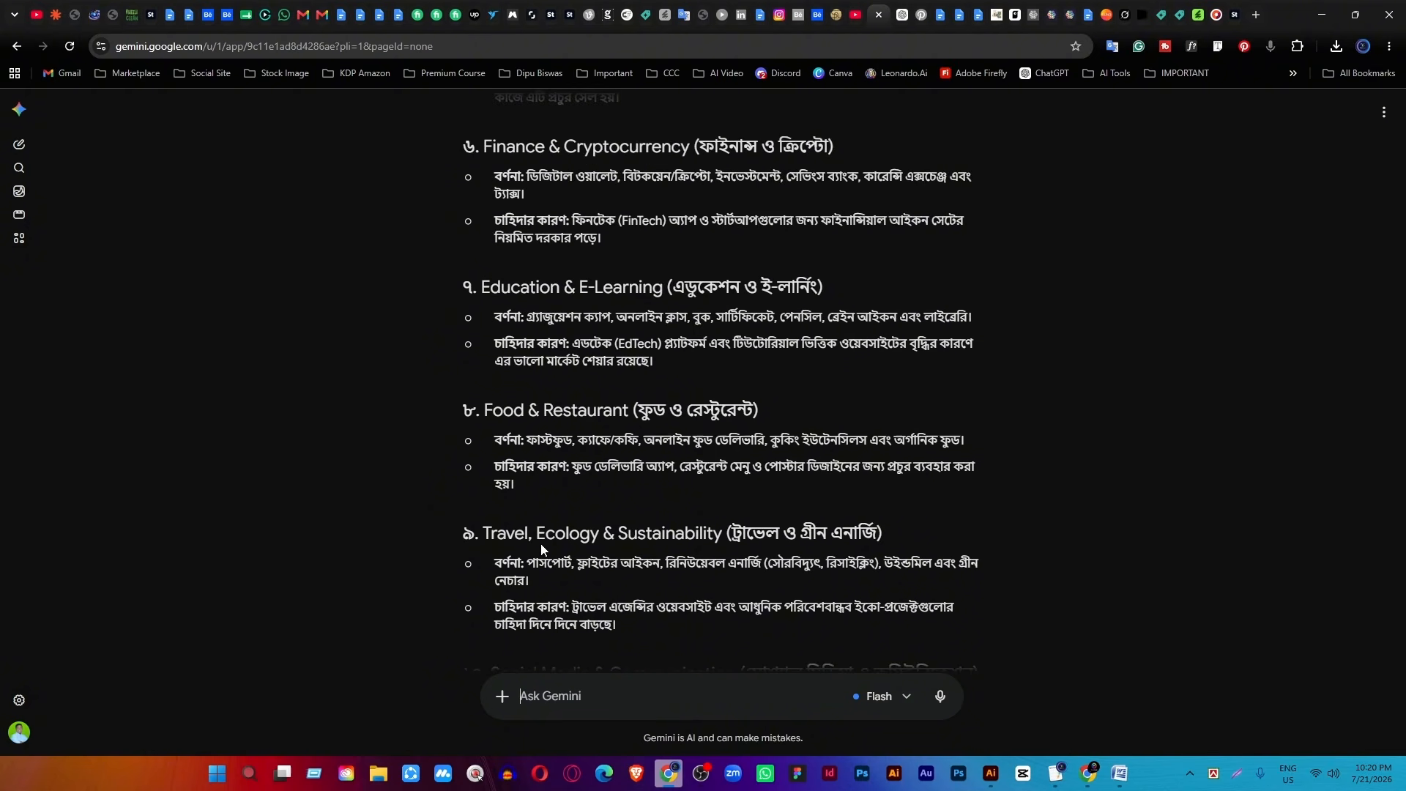
scroll(540, 543, "up", 3)
scroll(632, 593, "up", 2)
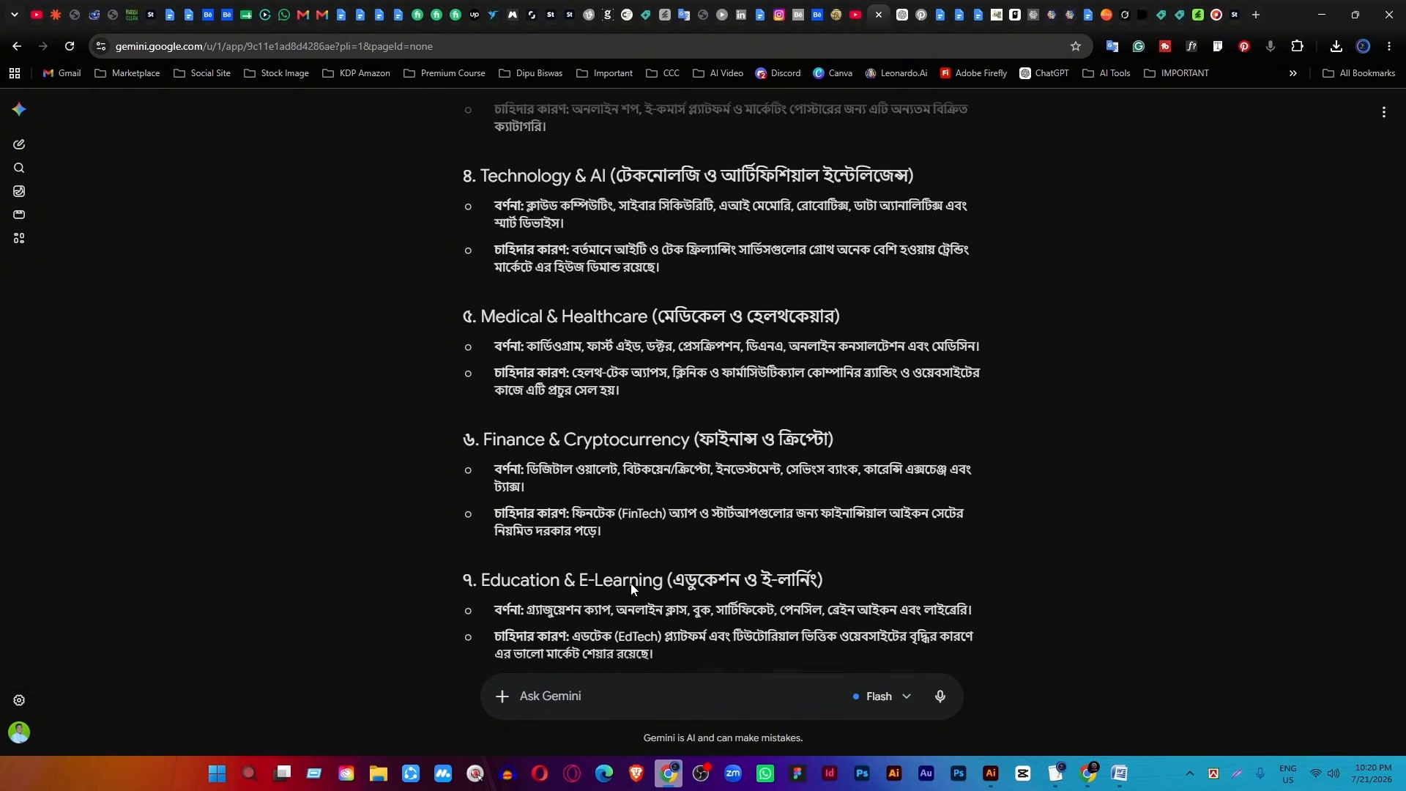
Copy "Food & Restaurant" from the Gemini list and insert it in the Google Flow prompt in place of the bracketed theme placeholder.
scroll(642, 556, "down", 4)
left_click_drag(630, 515, 492, 510)
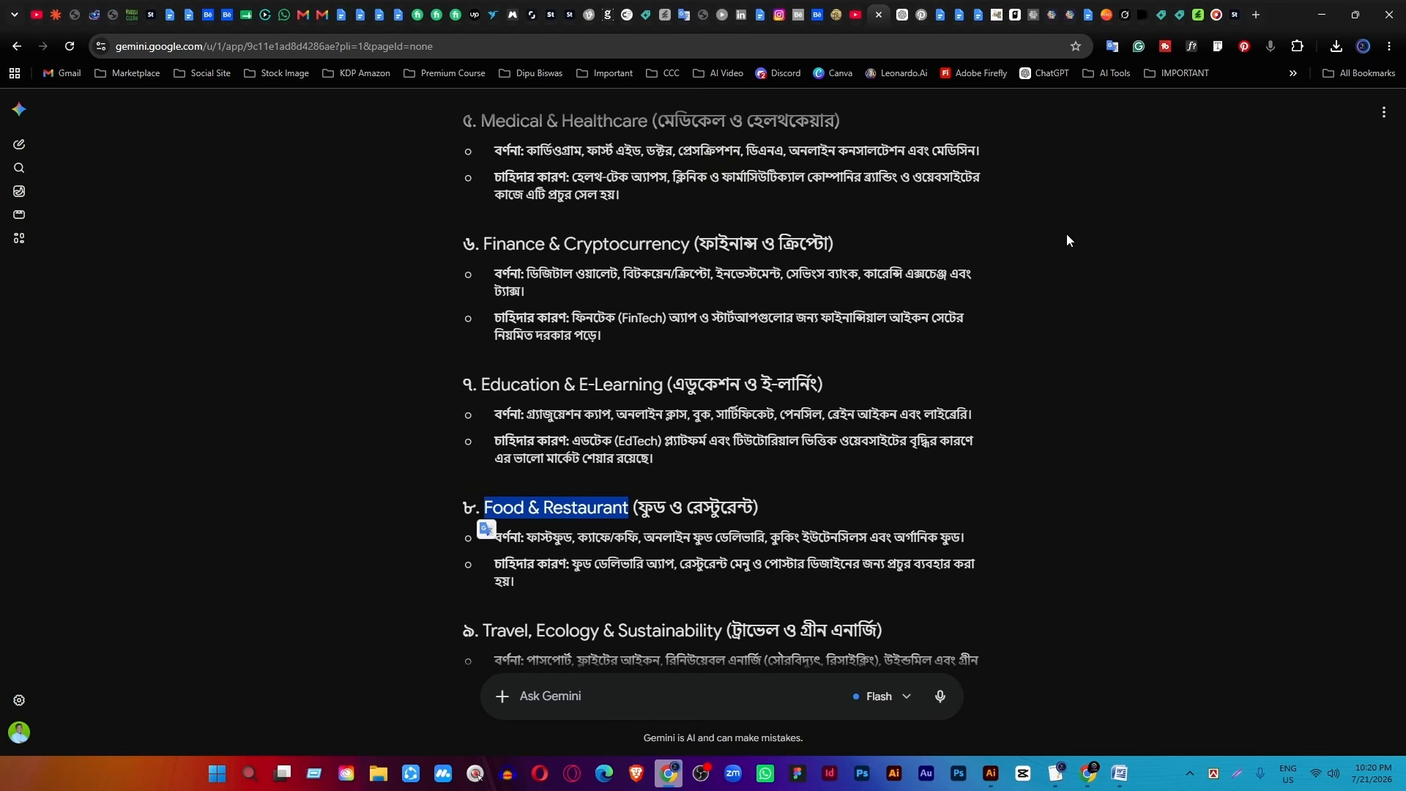
left_click(1143, 9)
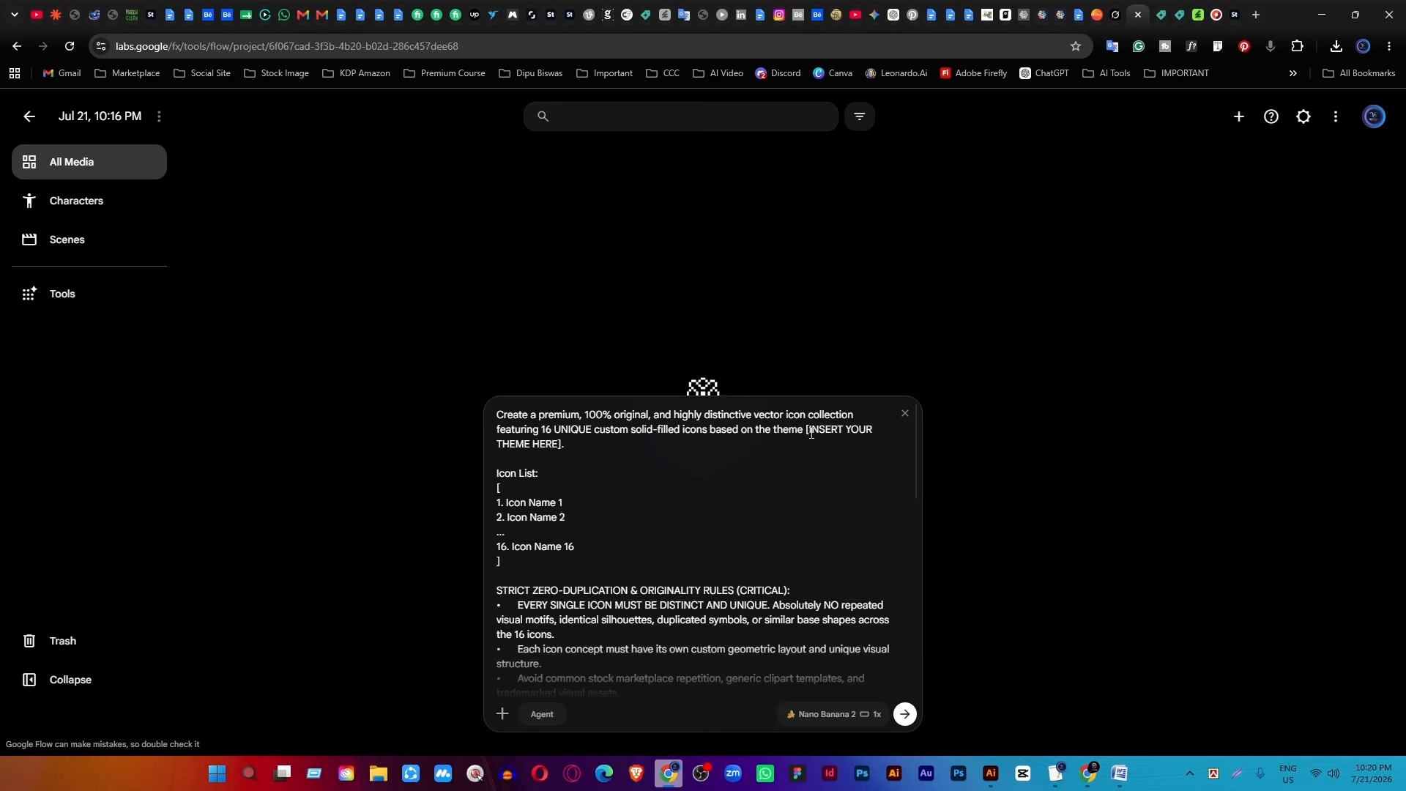
left_click_drag(809, 430, 684, 453)
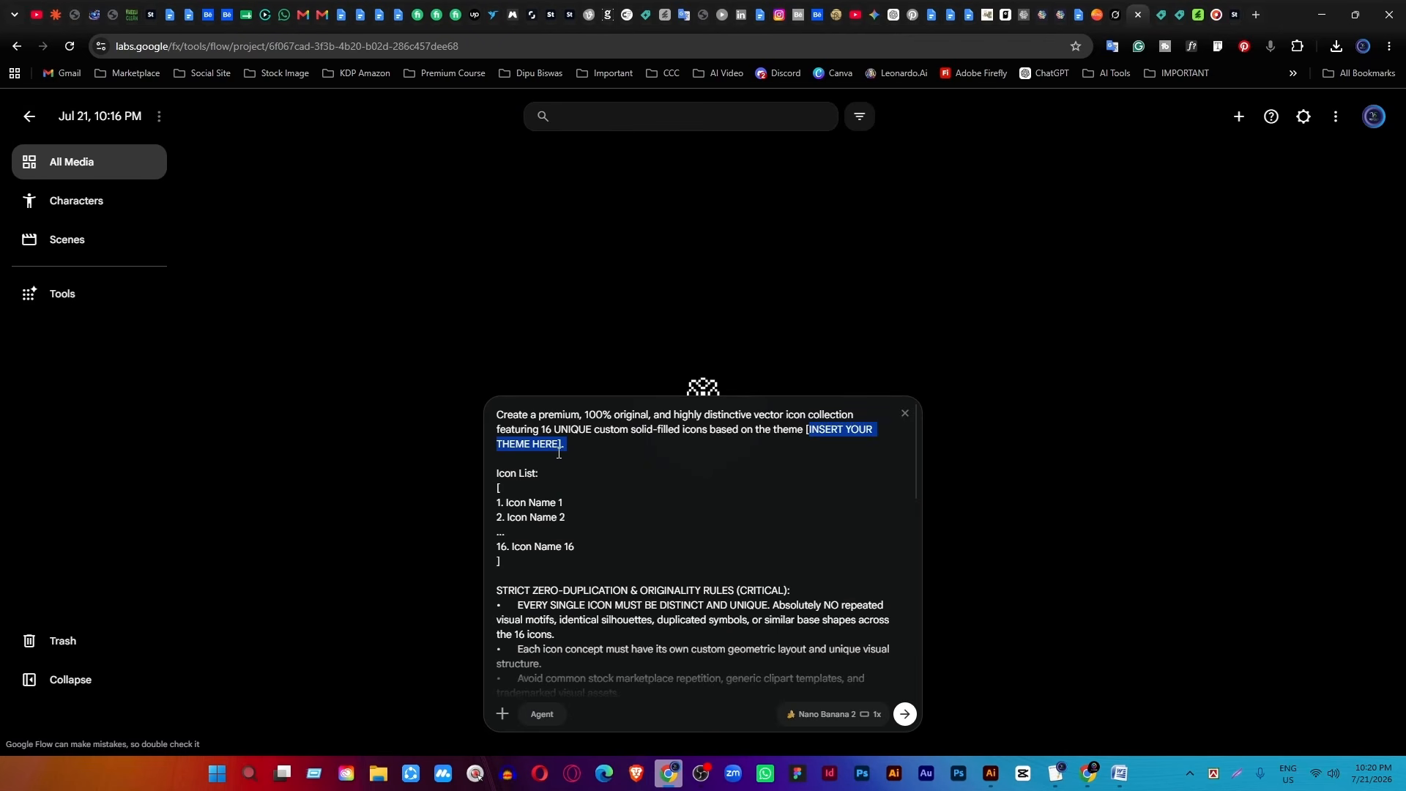
key("ctrl+v")
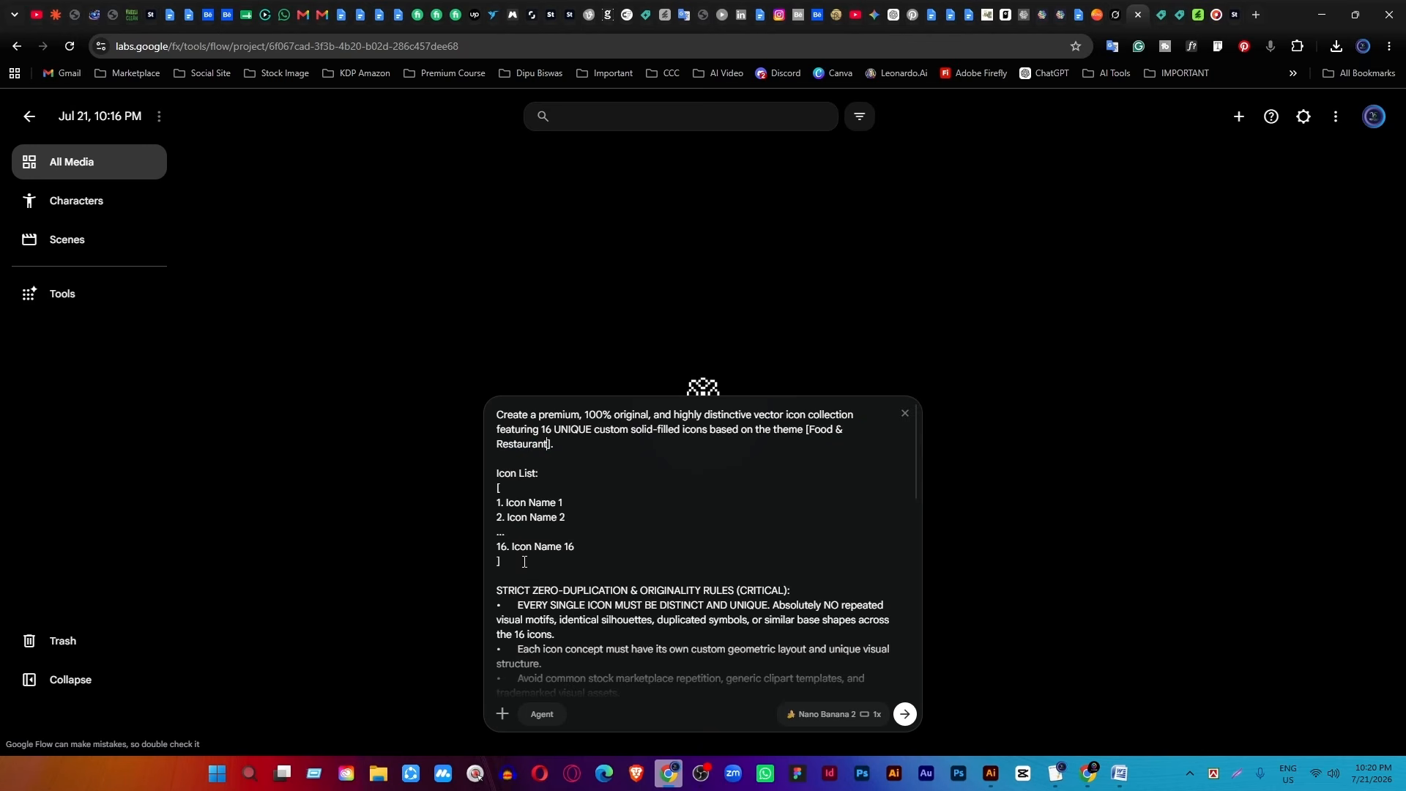
Delete the Icon List block from the prompt and generate the image with Nano Banana 2.
left_click_drag(525, 562, 506, 502)
key("BackSpace")
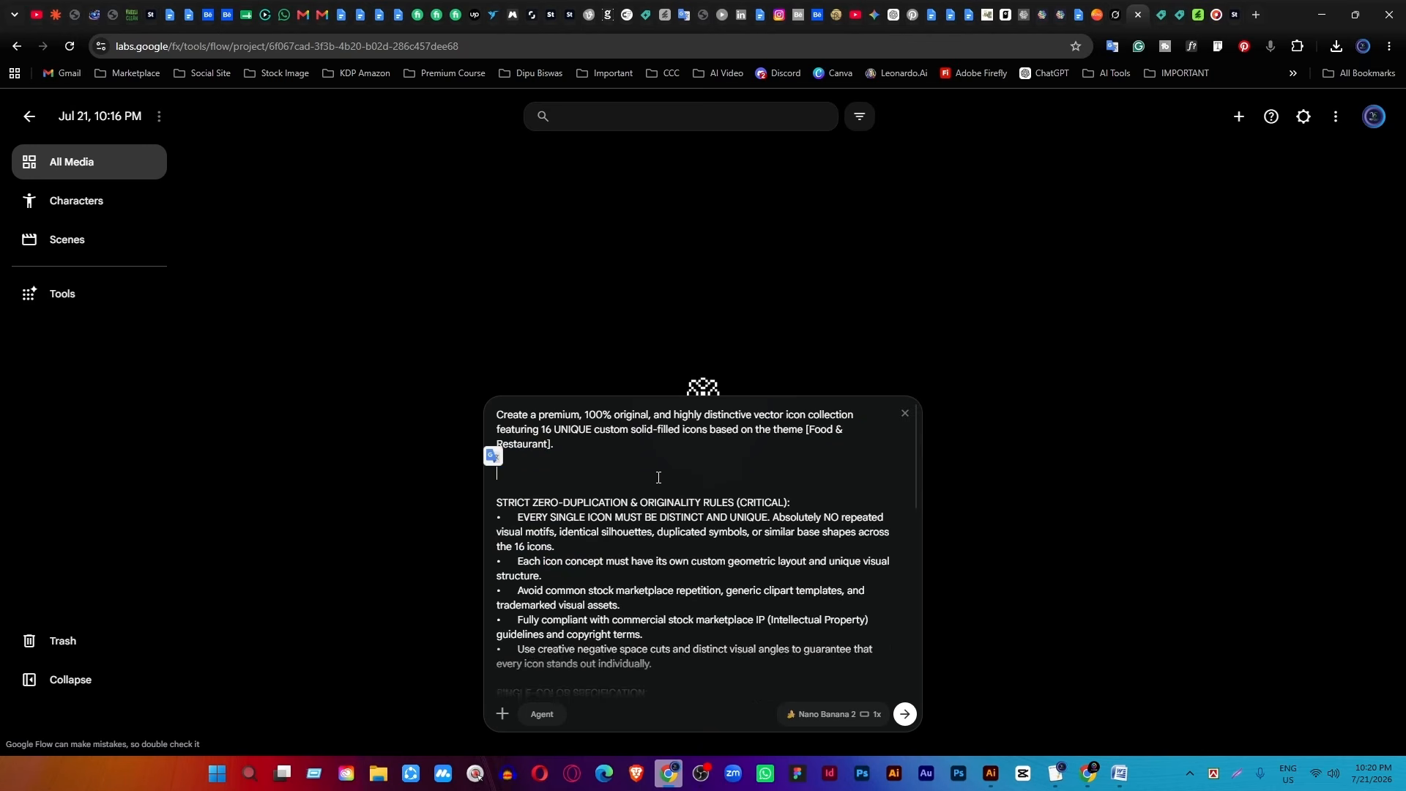
scroll(796, 672, "down", 5)
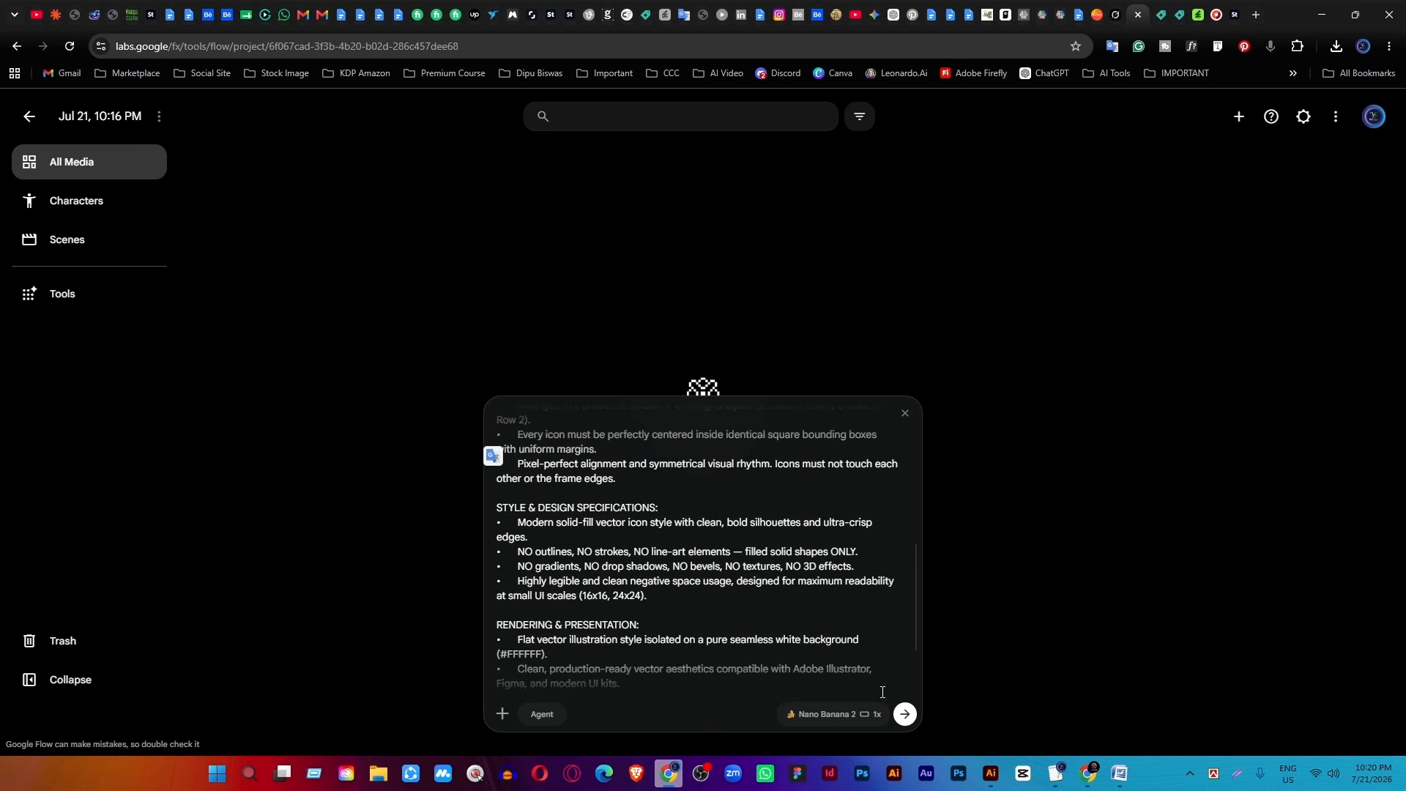
left_click(906, 715)
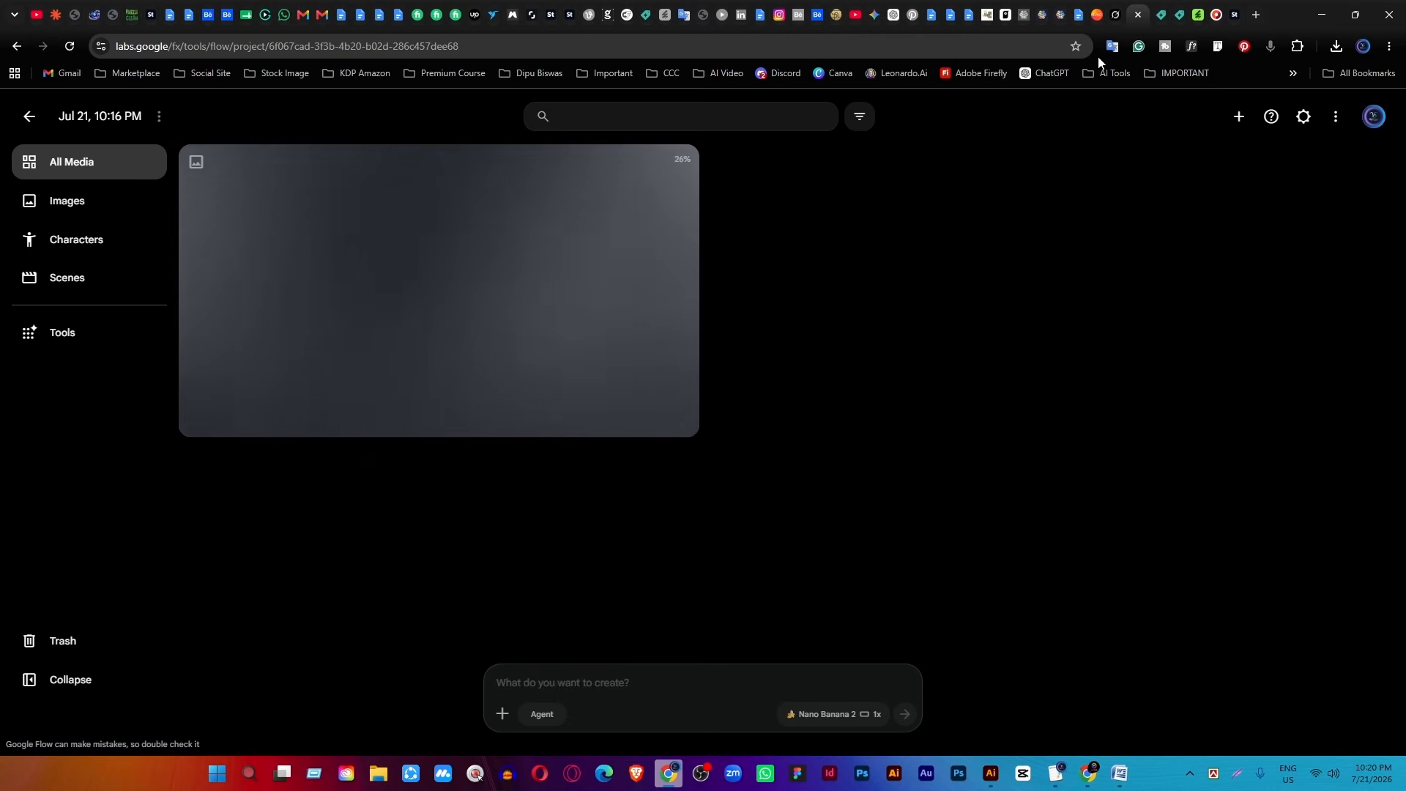
Switch to Gemini and copy "Medical & Healthcare" from the category list into a new message.
left_click(874, 10)
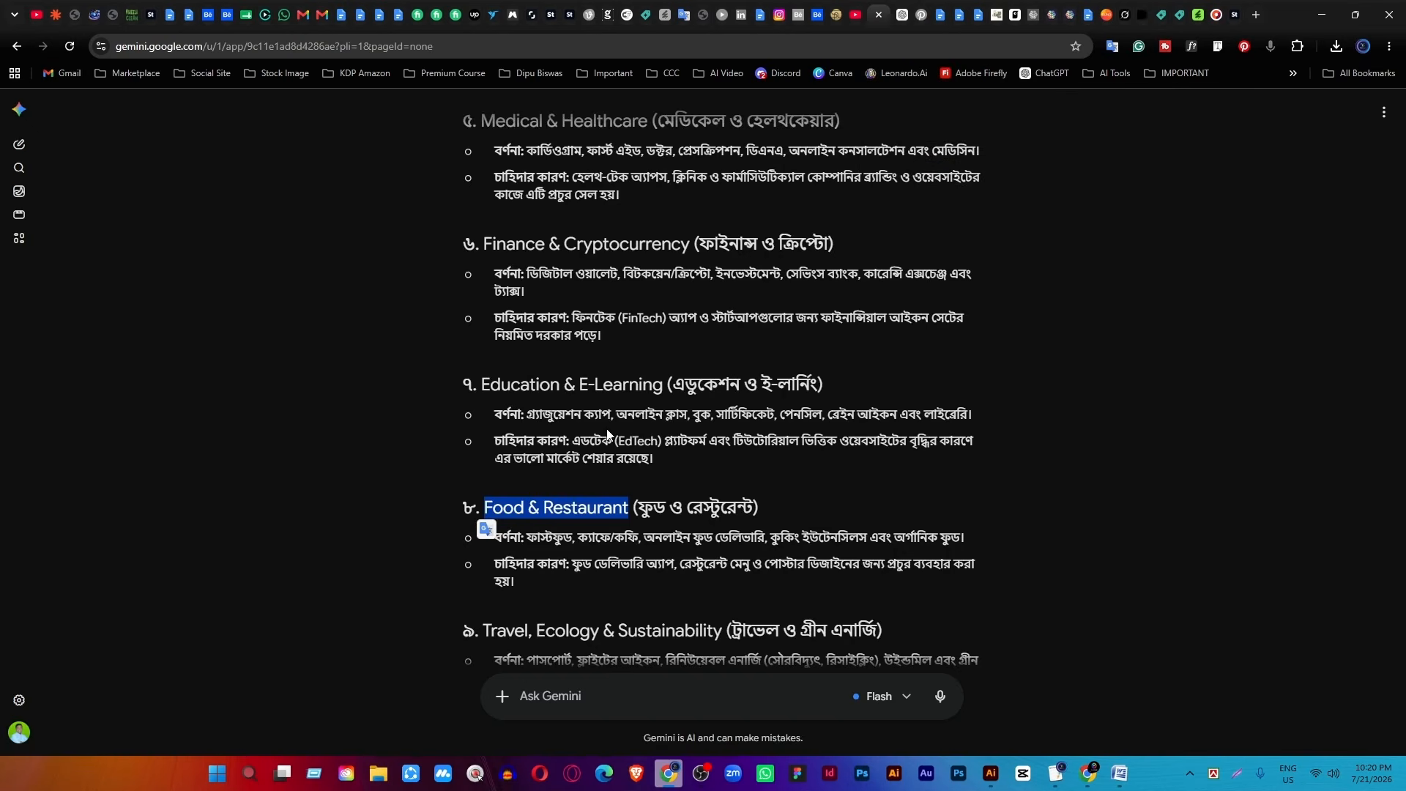
scroll(607, 434, "up", 3)
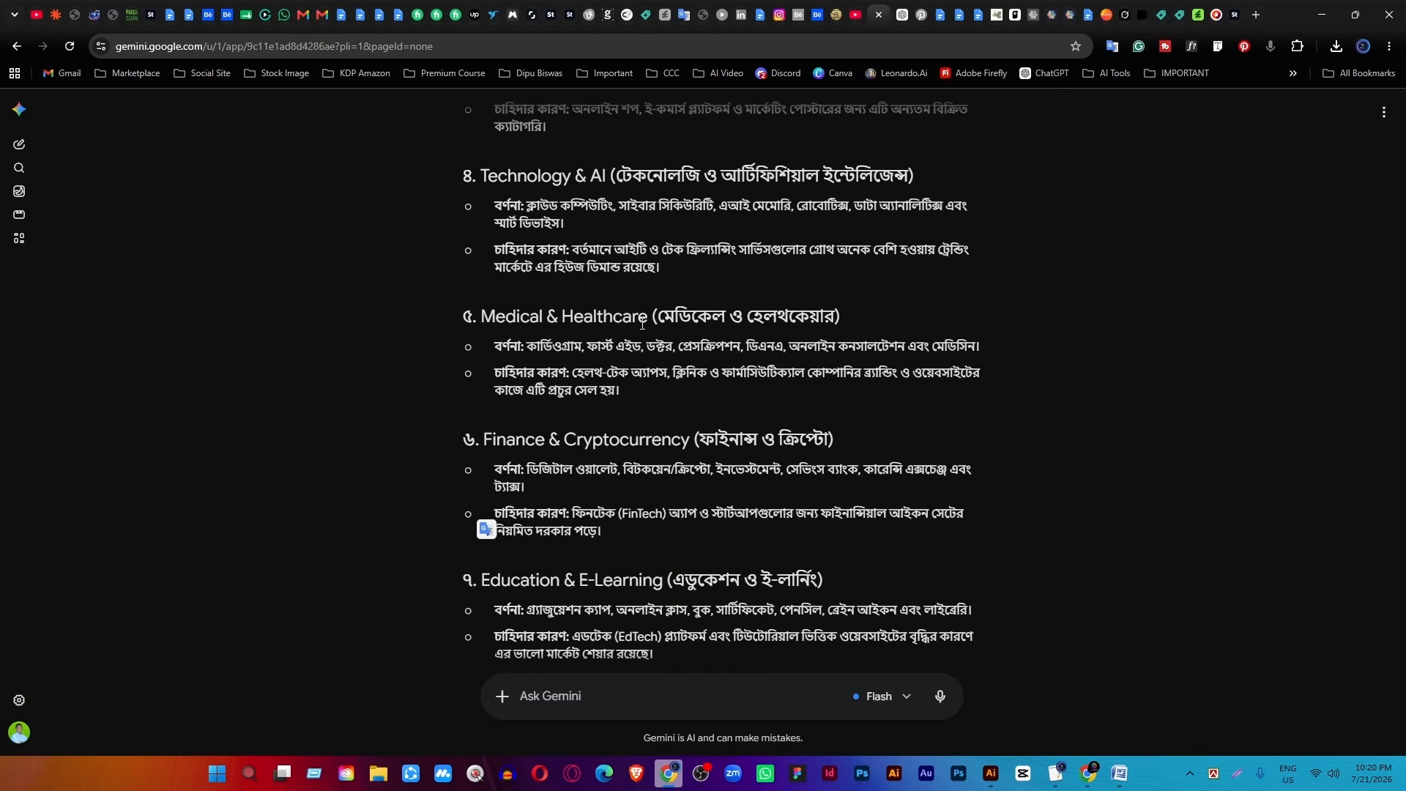
left_click_drag(647, 317, 495, 324)
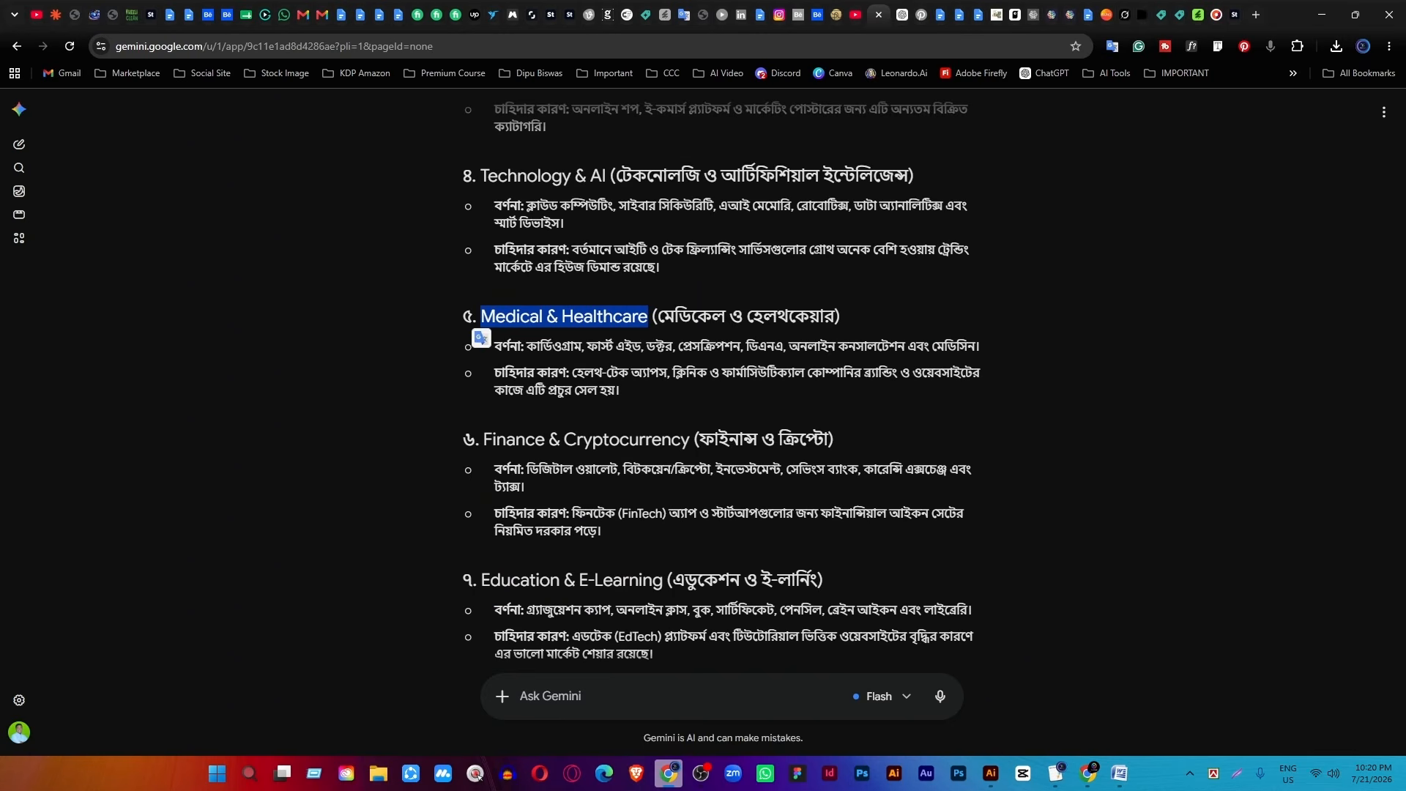
left_click(561, 715)
key("ctrl+v")
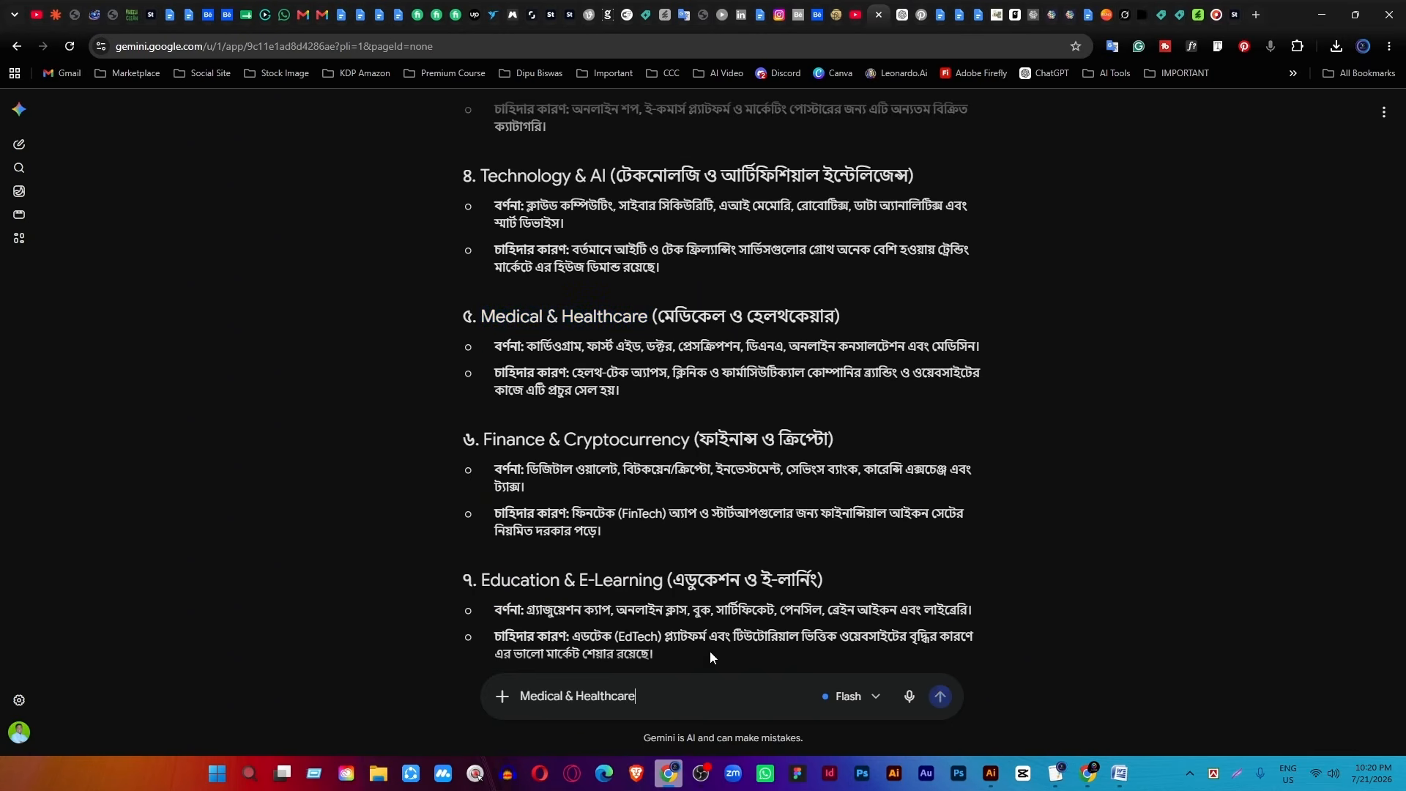
Dictate a Bengali request in Dictanote for the category's top 10 icon names, numbered, and append it to "Medical & Healthcare" in the Gemini message.
left_click(1059, 776)
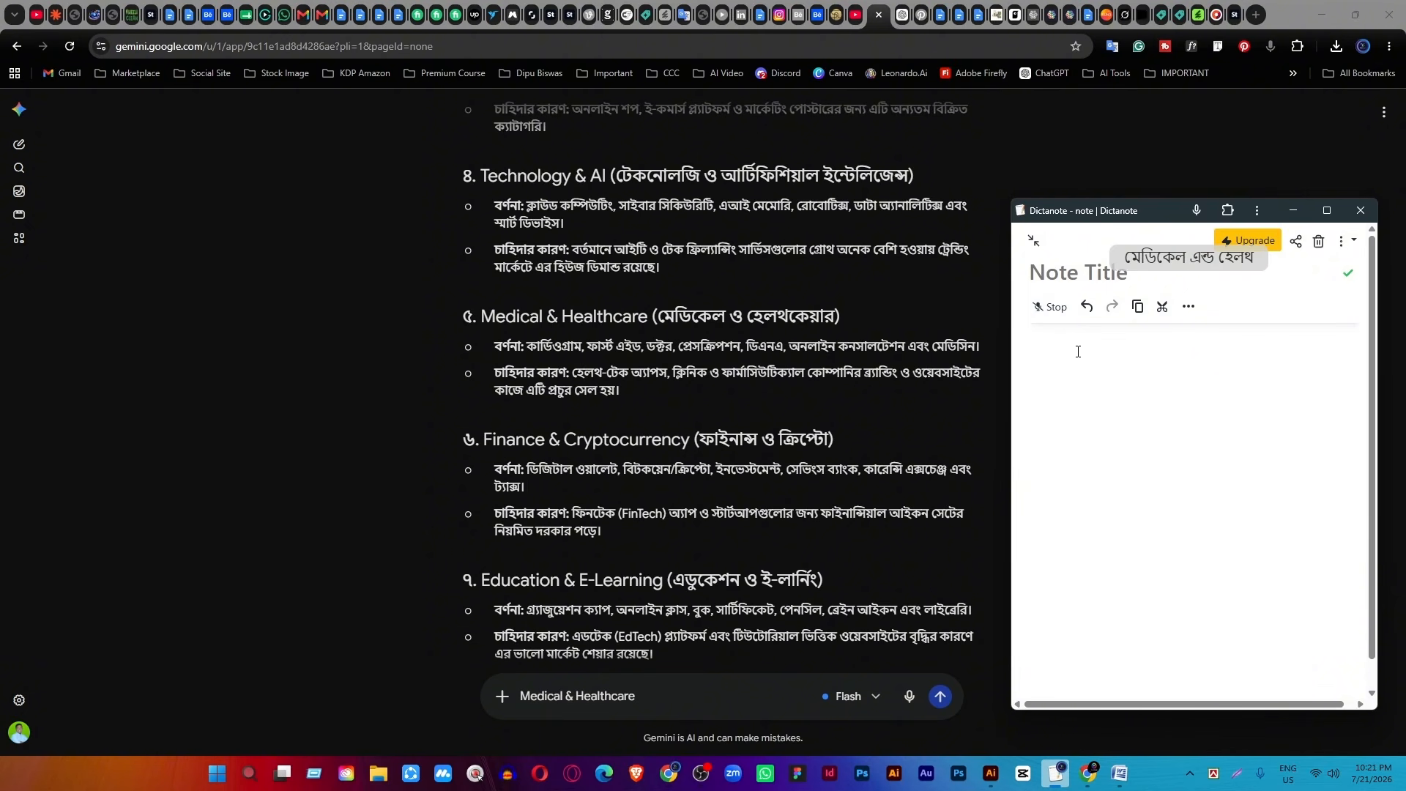
key("ctrl+a")
key("ctrl+x")
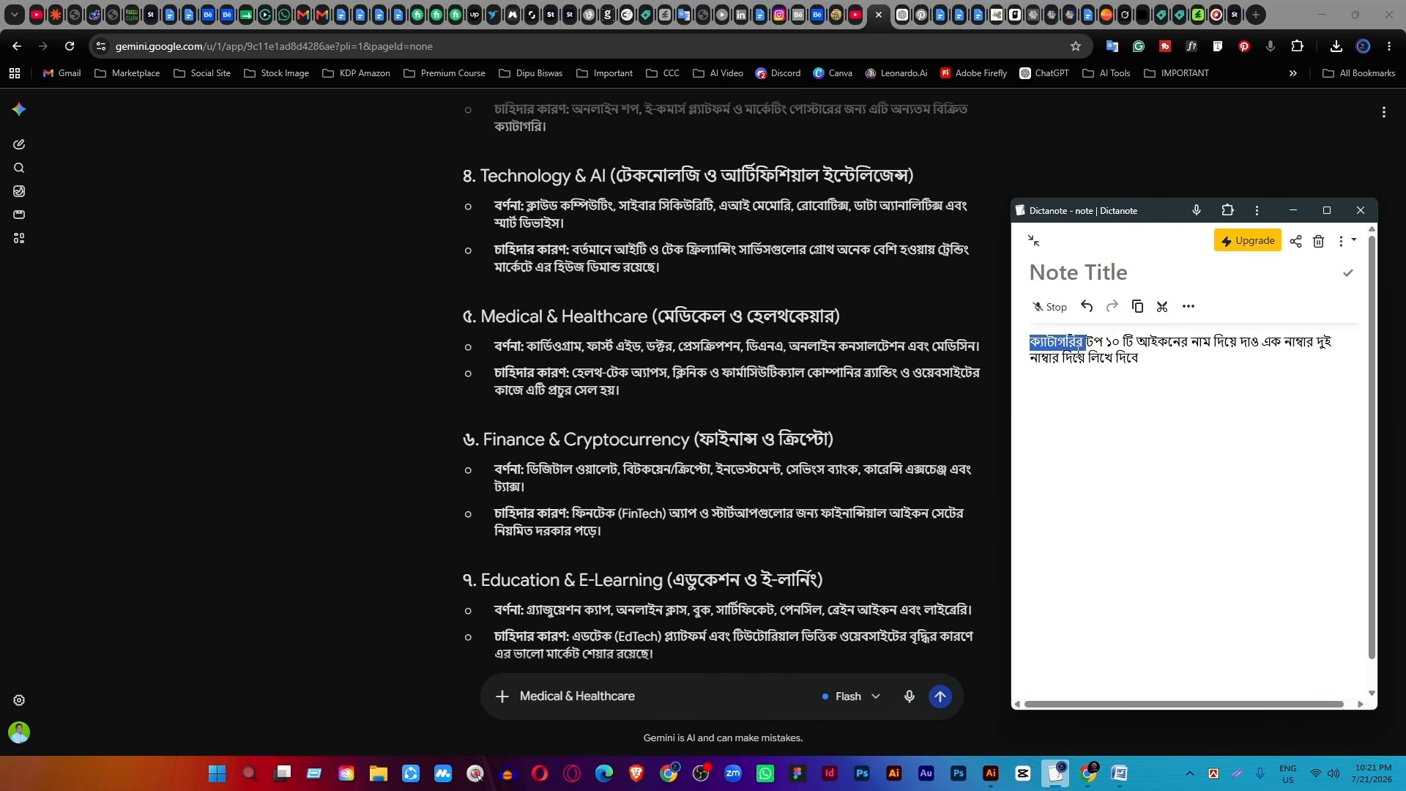
triple_click(1085, 344)
key("ctrl+x")
left_click(731, 695)
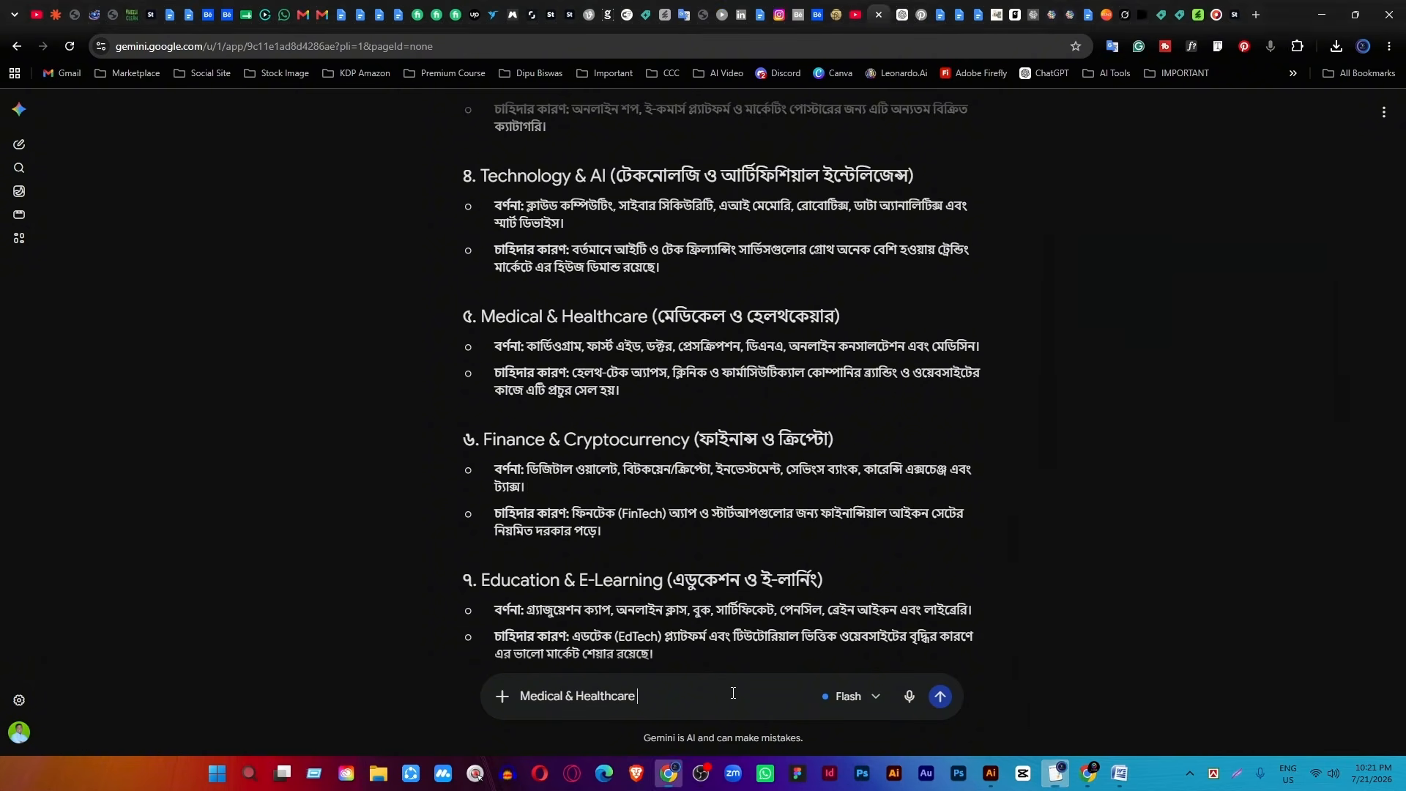
key("ctrl+v")
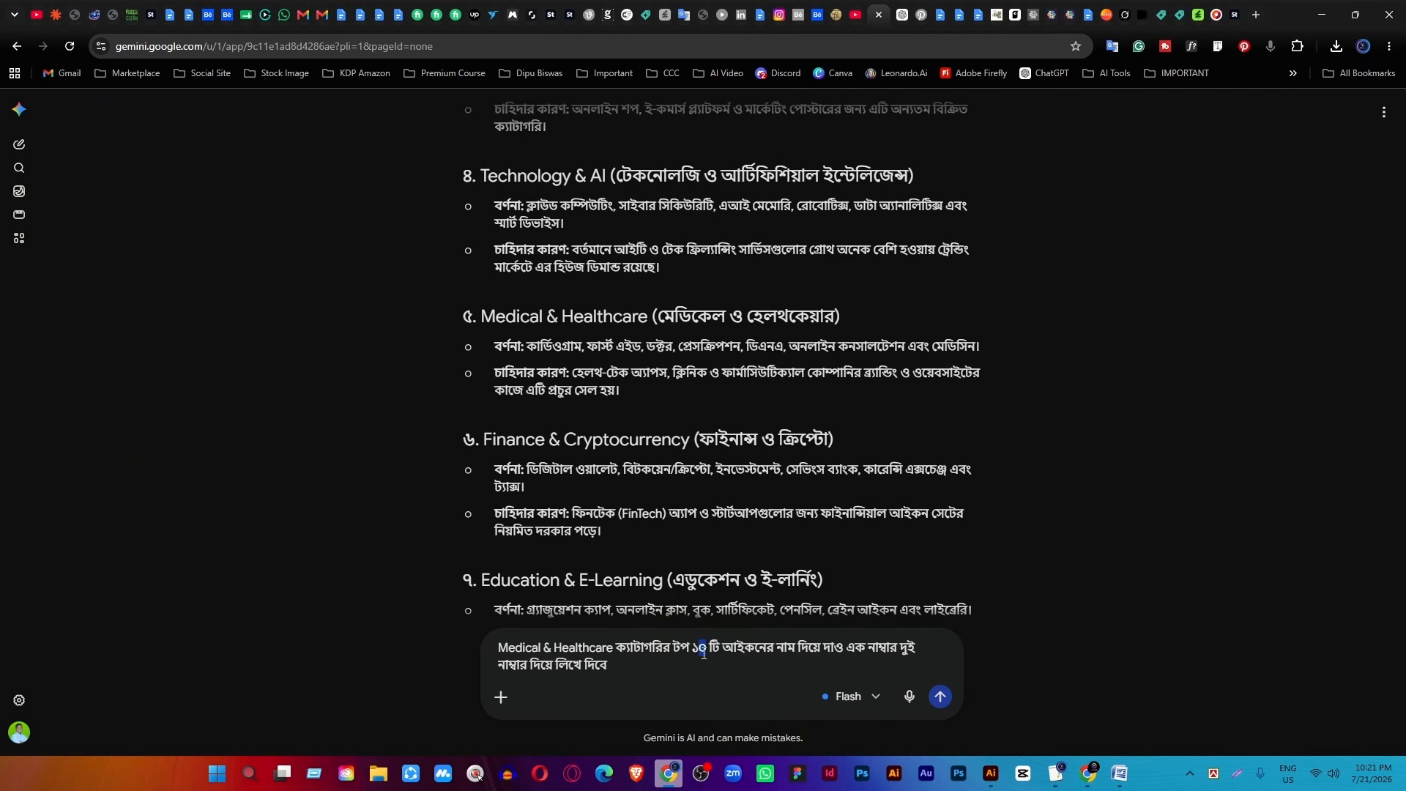
Change the requested number of icons in the message to 16 and submit it to Gemini.
key("BackSpace")
key("BackSpace")
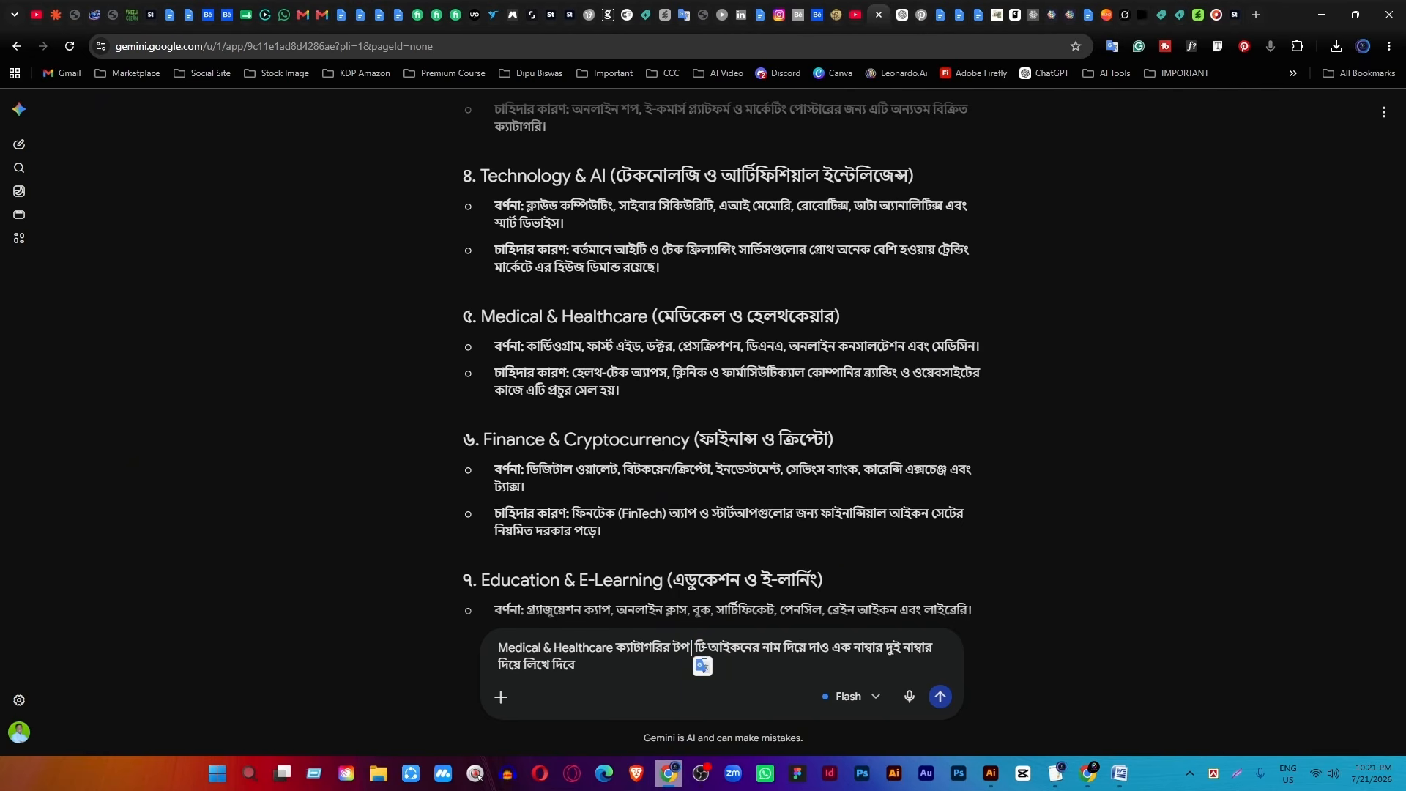
type("16")
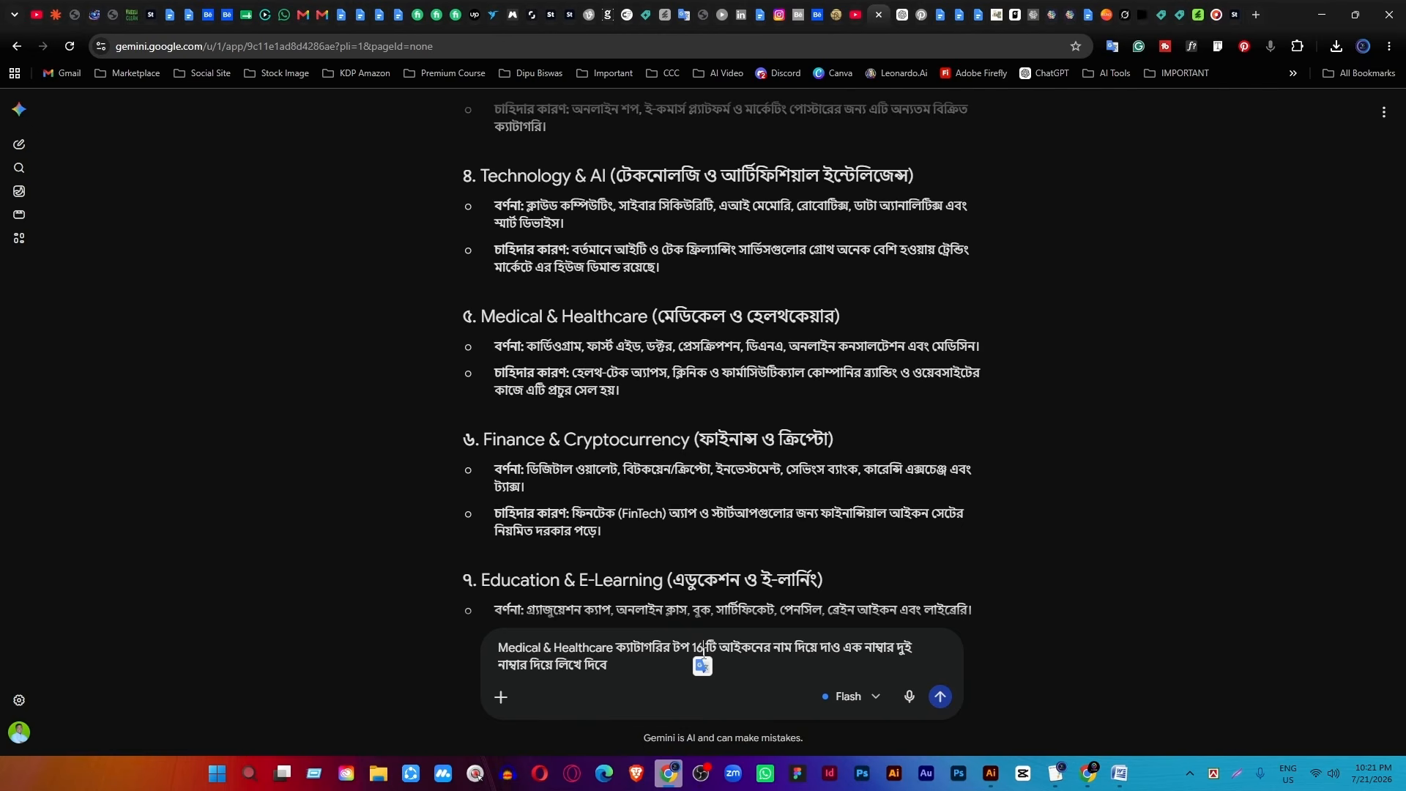
left_click(941, 705)
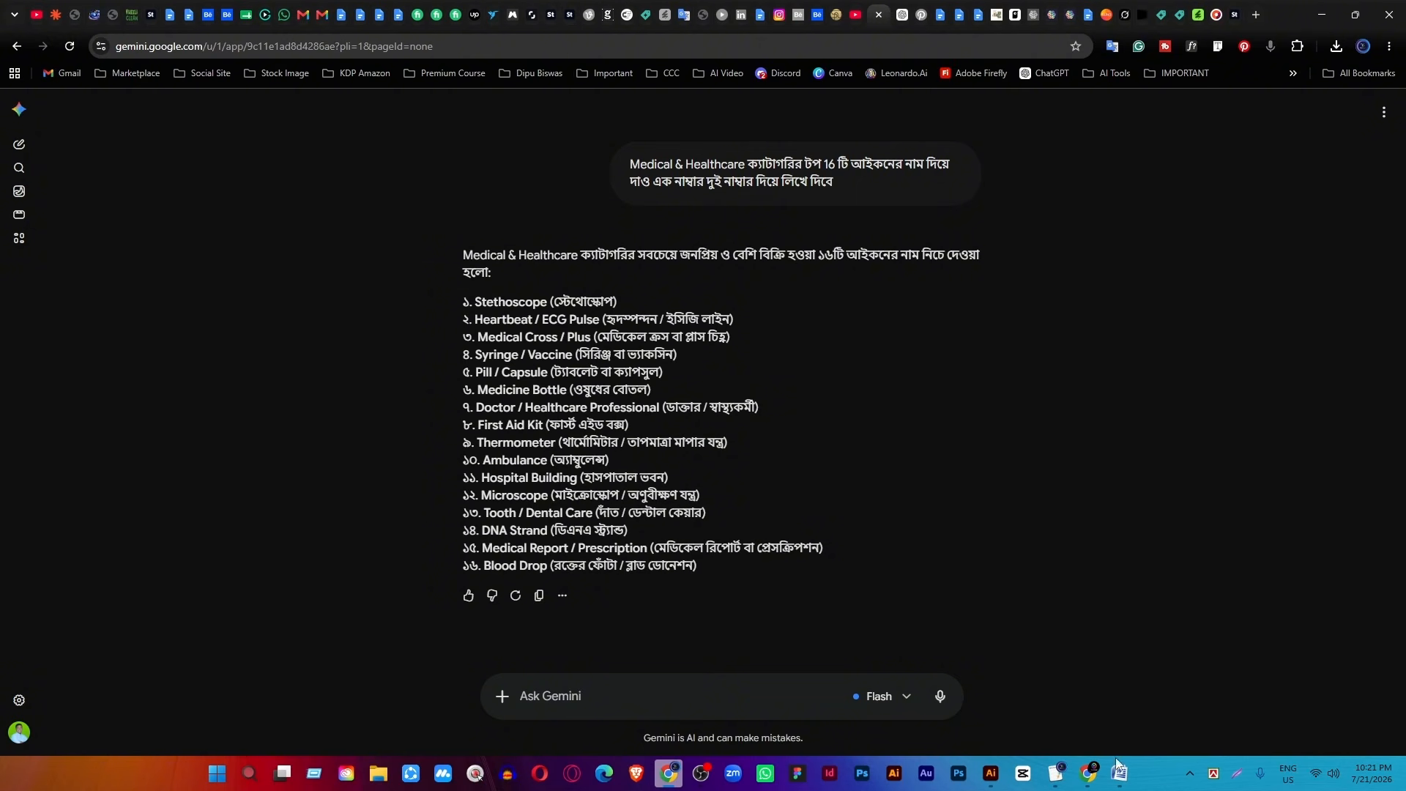
Dictate a Bengali follow-up in Dictanote asking for all names in English without Bengali, and submit it to Gemini.
left_click(1056, 772)
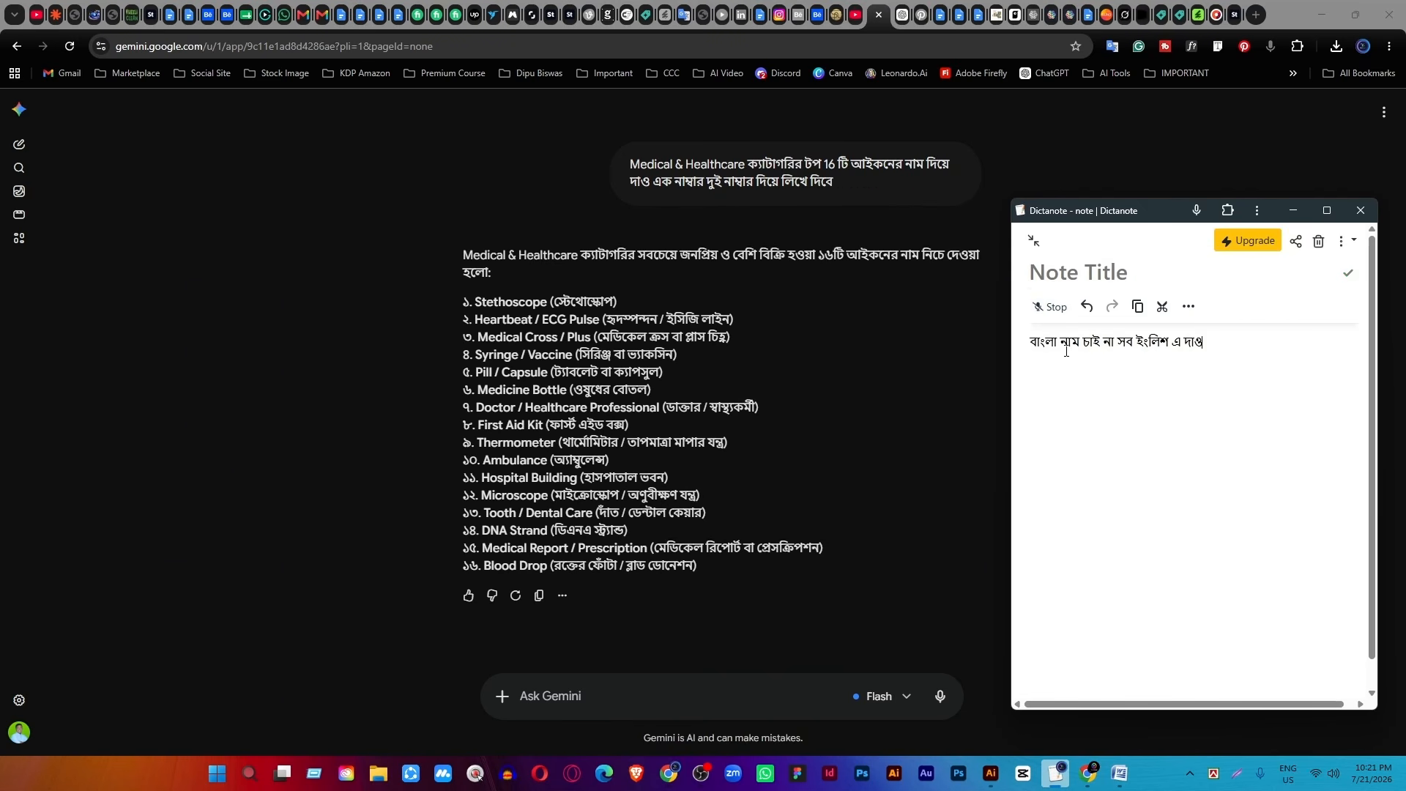
key("ctrl+a")
key("ctrl+x")
left_click(593, 696)
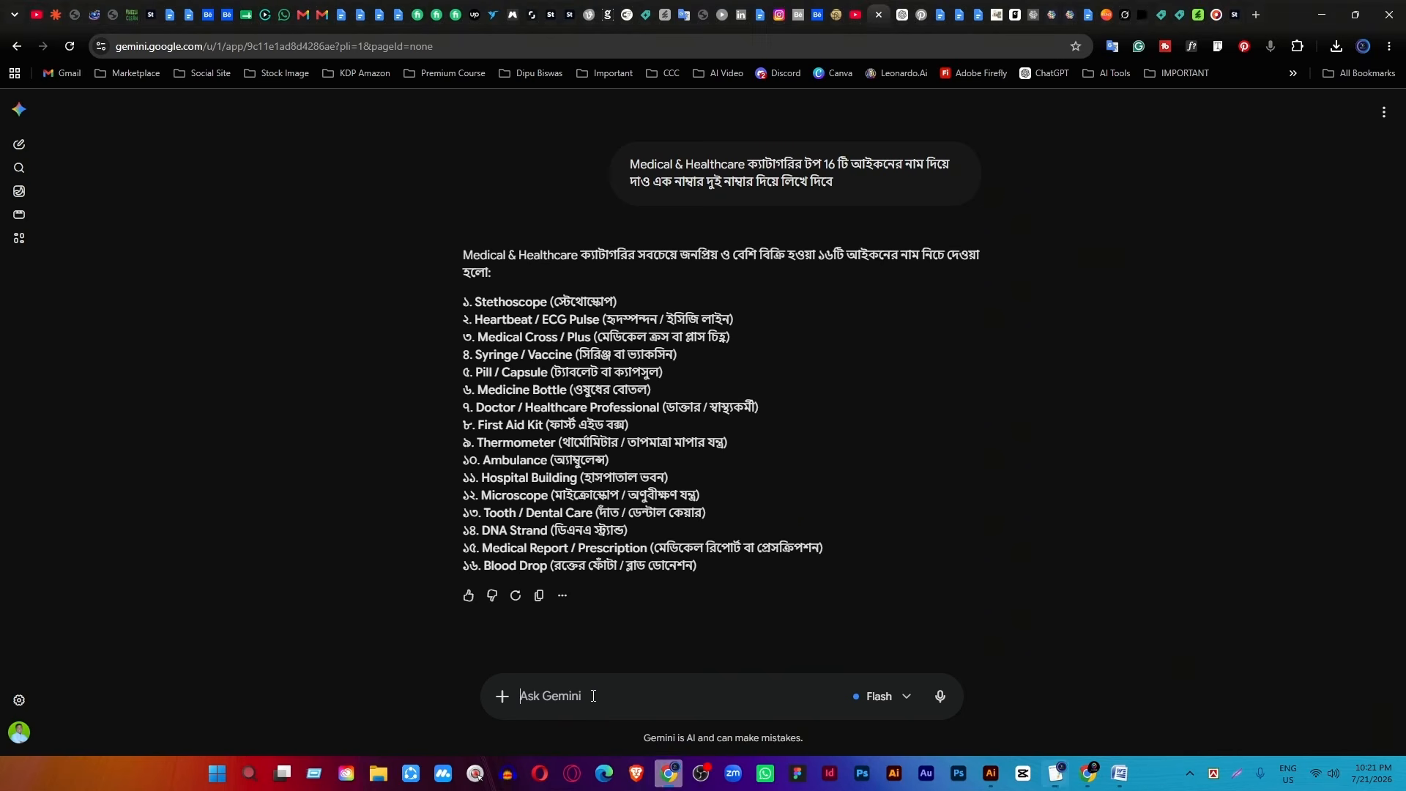
key("ctrl+v")
key("Return")
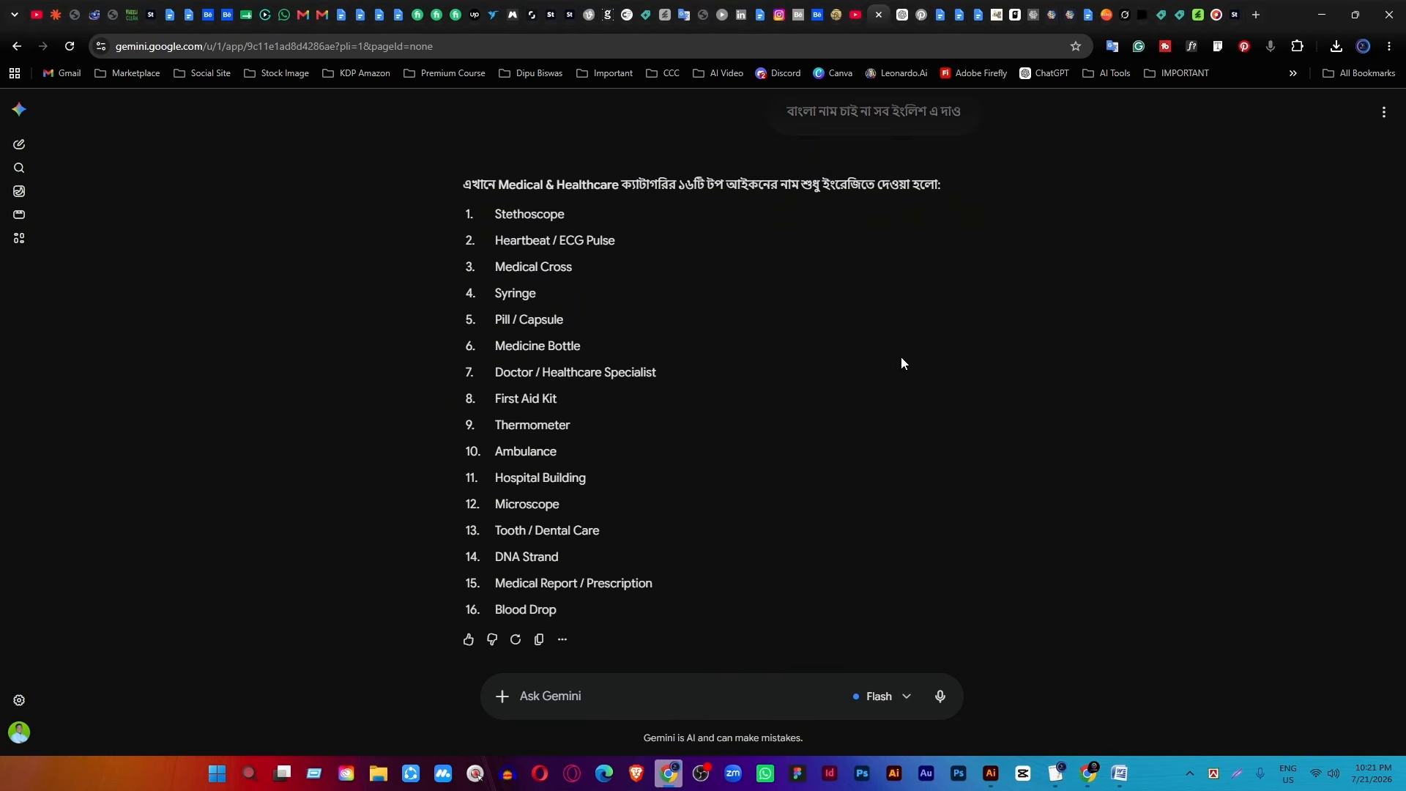
Copy the full icon prompt template from the Word document and insert it in the Google Flow prompt.
left_click(1141, 15)
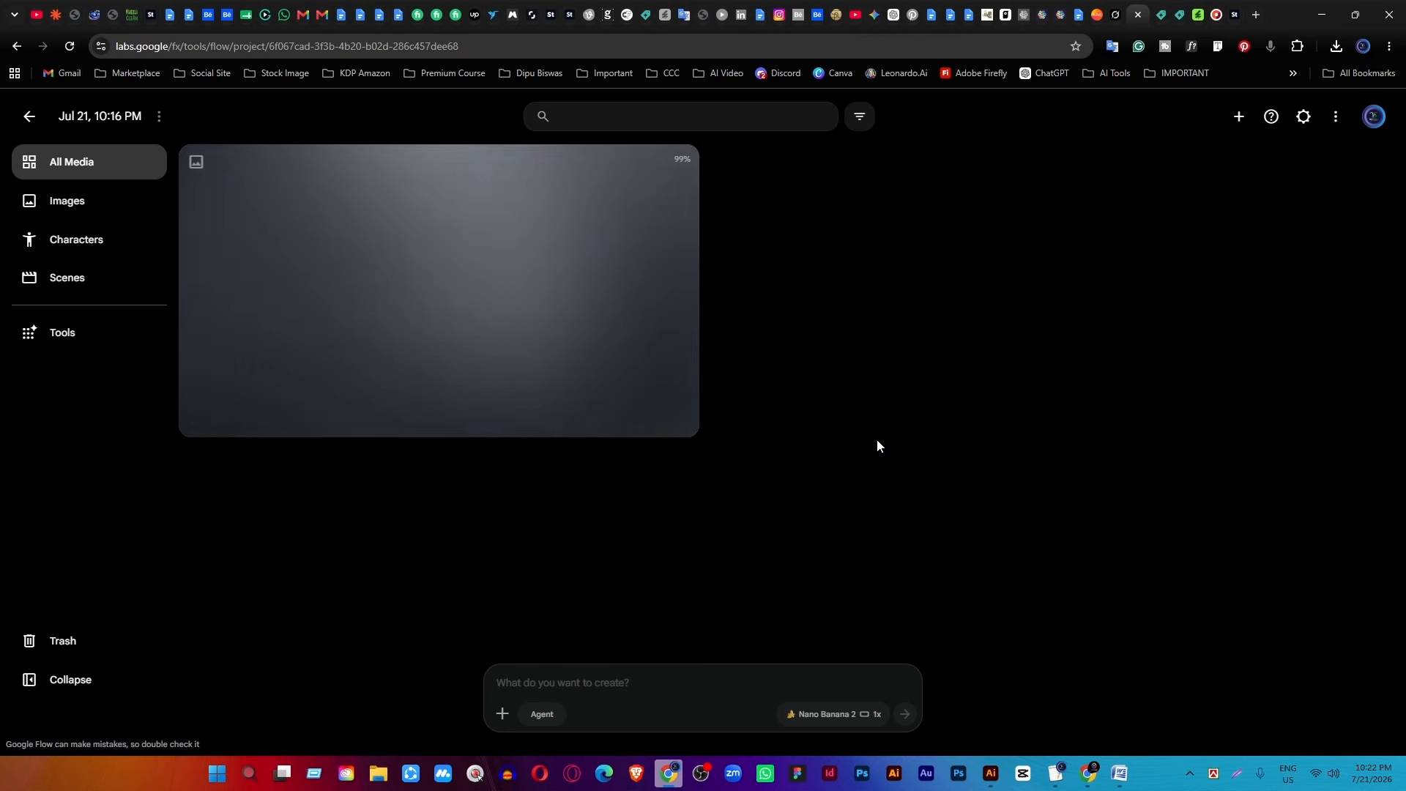
left_click(1120, 775)
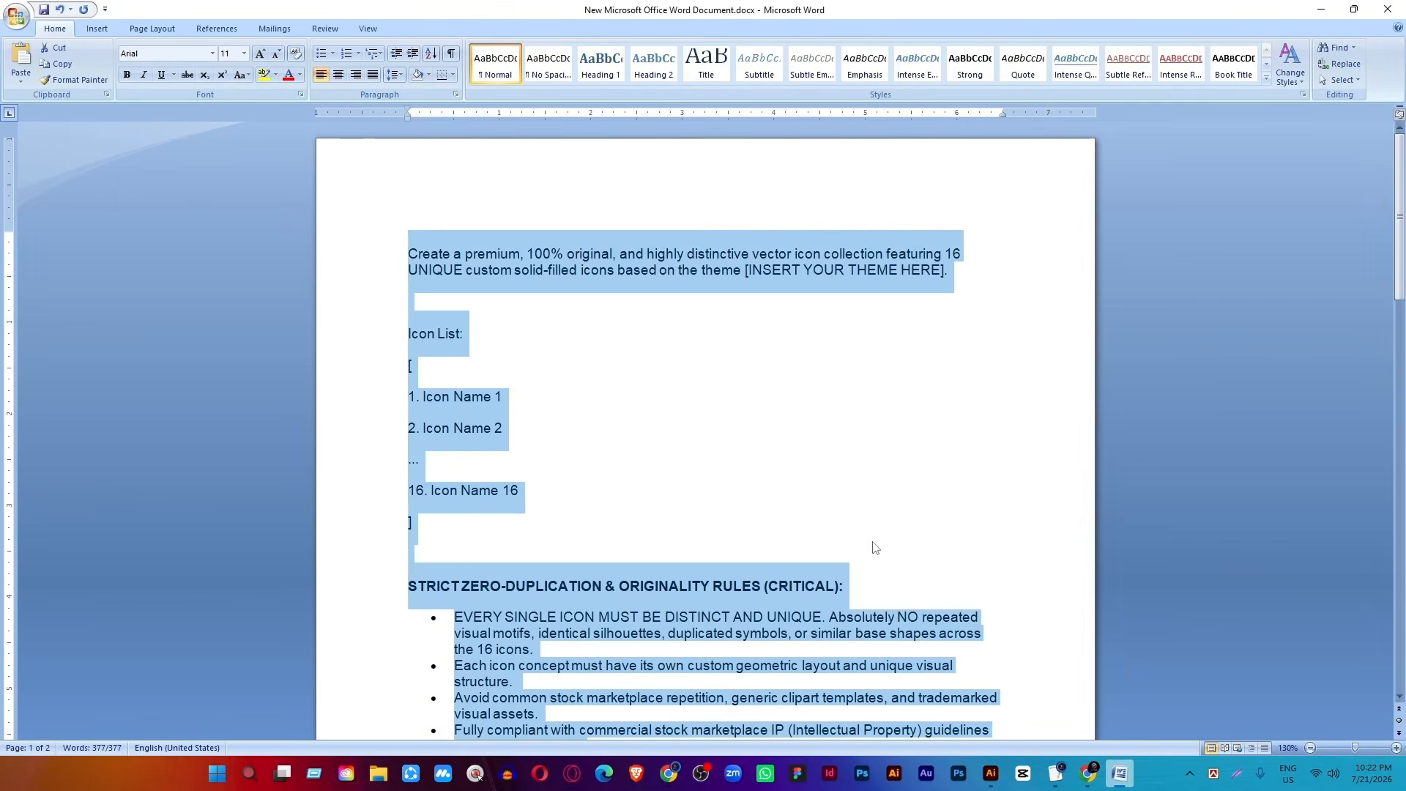
left_click(1321, 9)
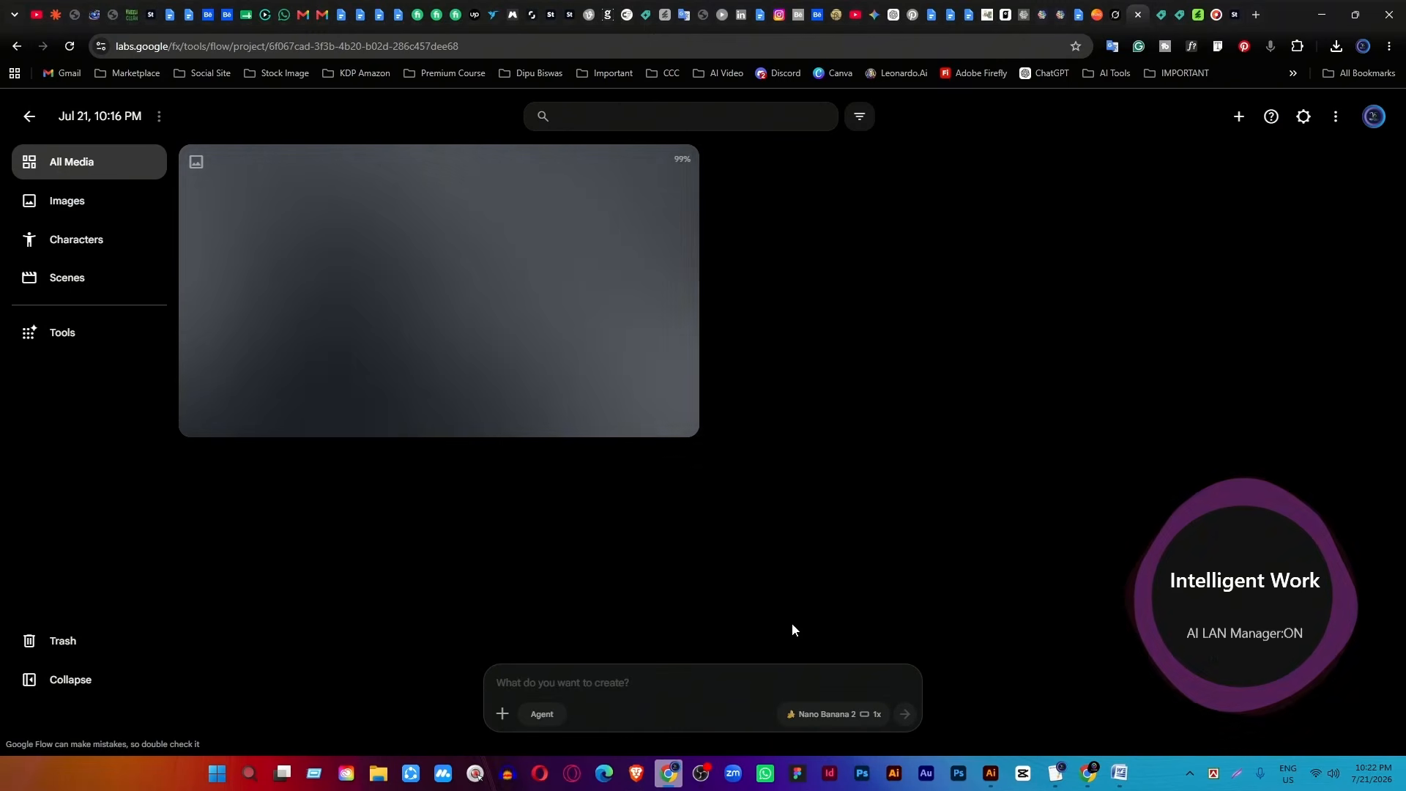
left_click(653, 684)
key("ctrl+v")
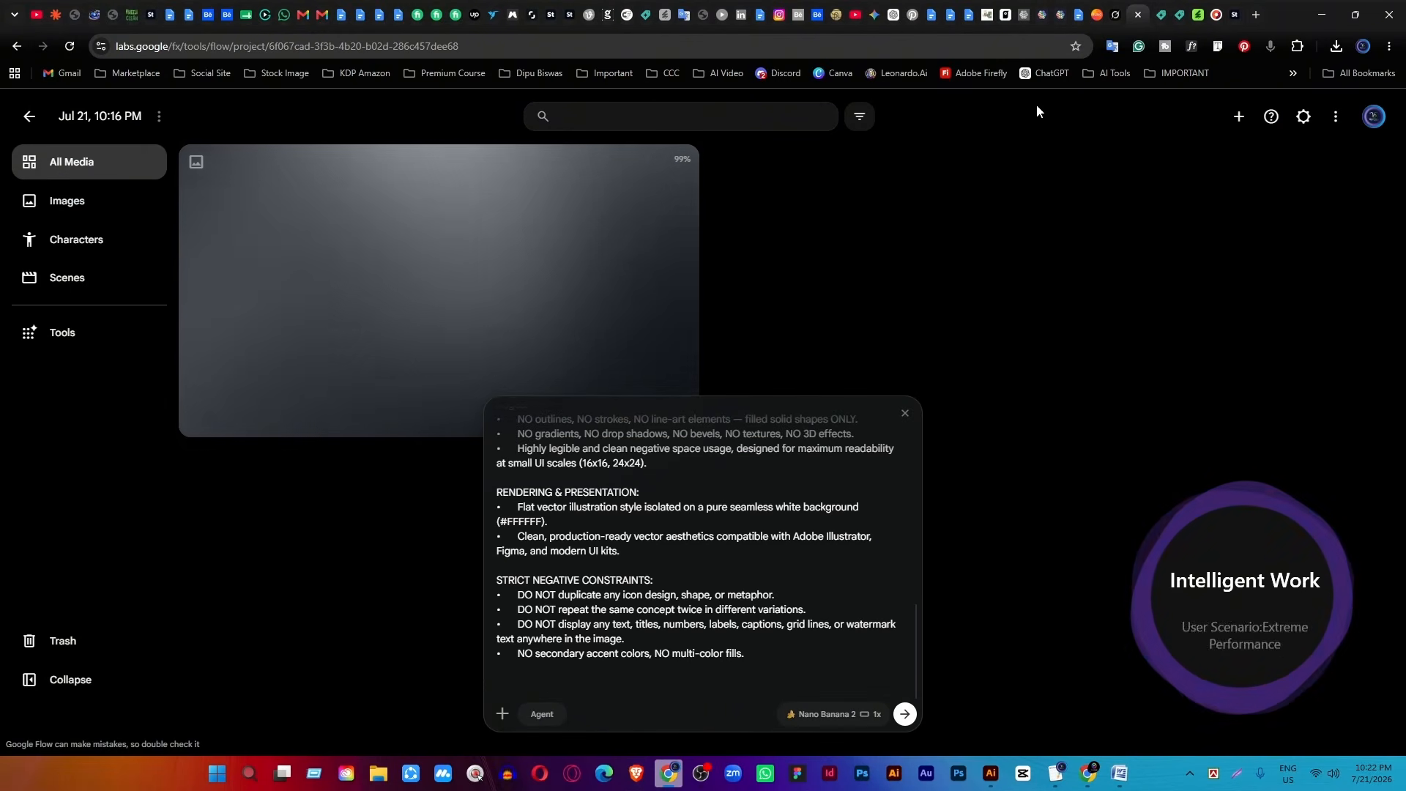
Copy the 16 English icon names from Gemini and replace the numbered Icon Name placeholders in the Google Flow prompt with them.
left_click(892, 11)
left_click_drag(560, 613, 481, 220)
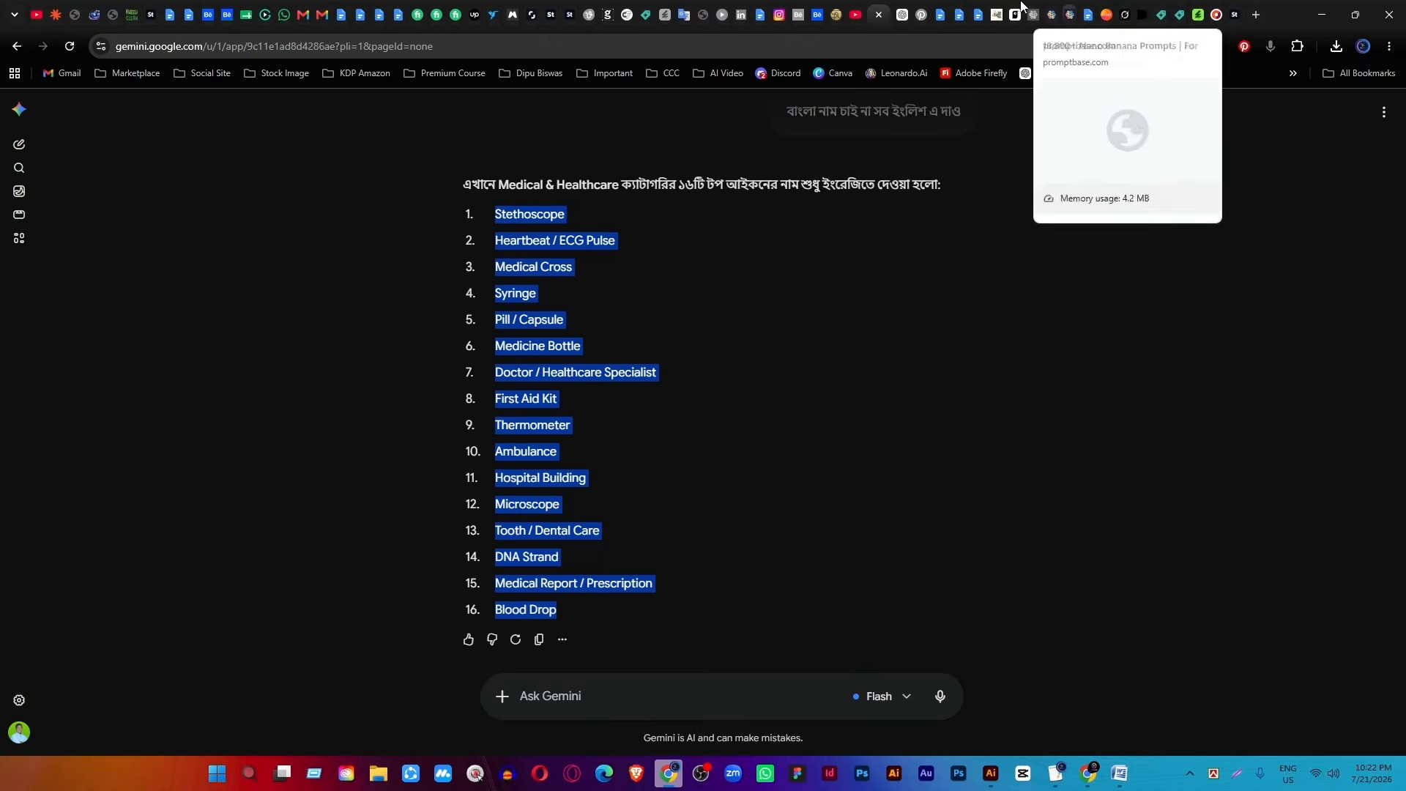
left_click(1141, 12)
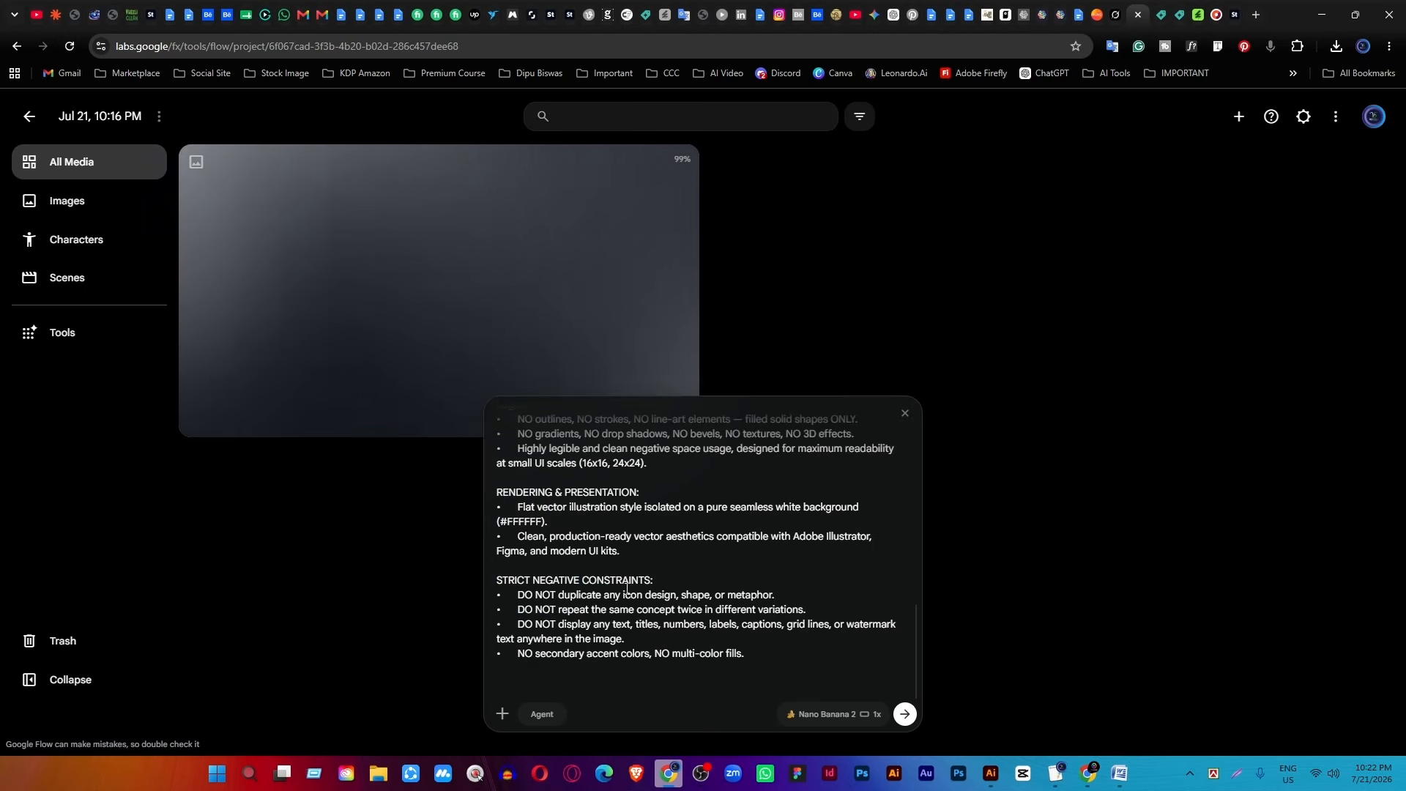
scroll(567, 641, "up", 10)
left_click_drag(578, 546, 499, 501)
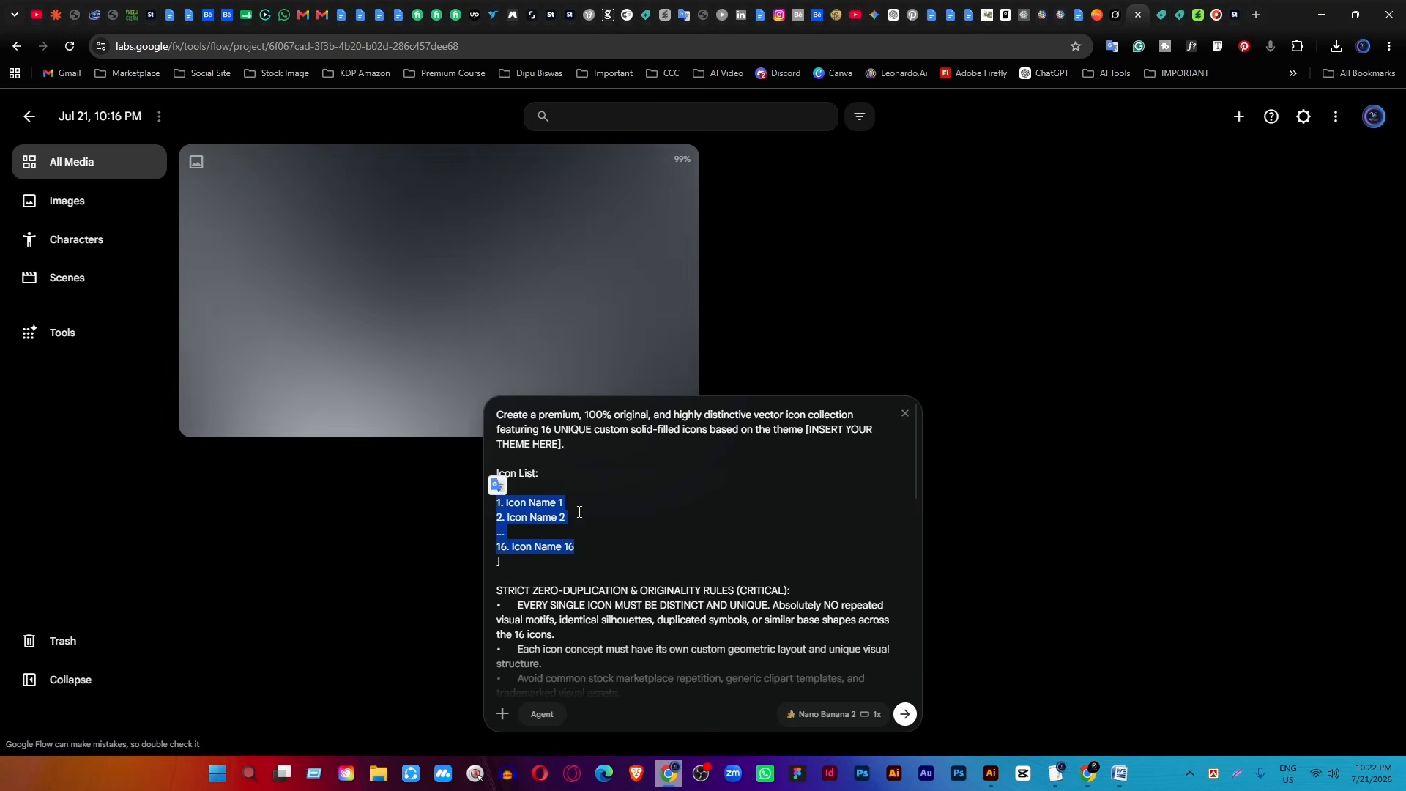
key("ctrl+v")
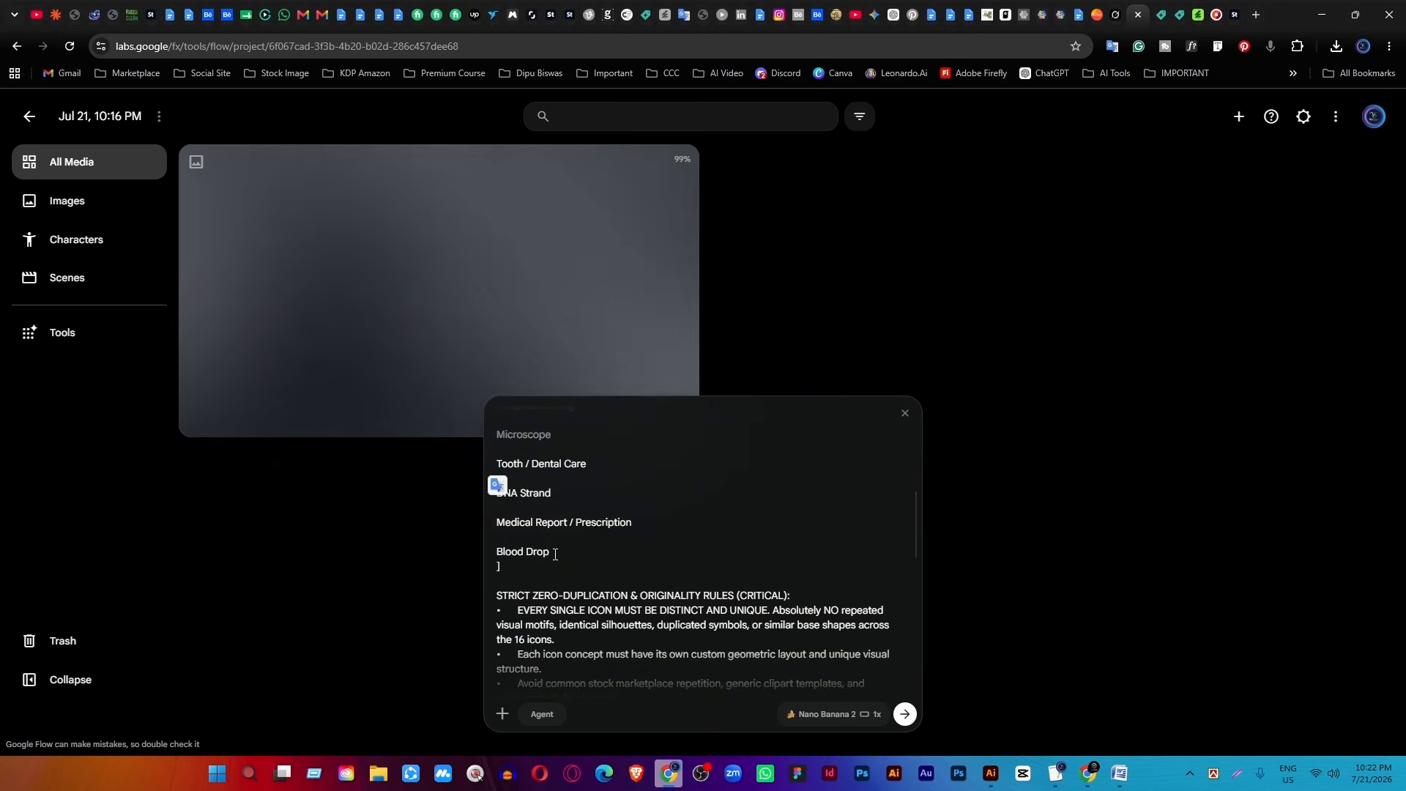
Join the first icon list lines after the opening bracket into one comma-separated line reading "[ Stethoscope, Heartbeat / ECG Pulse".
scroll(556, 551, "up", 3)
scroll(555, 553, "up", 4)
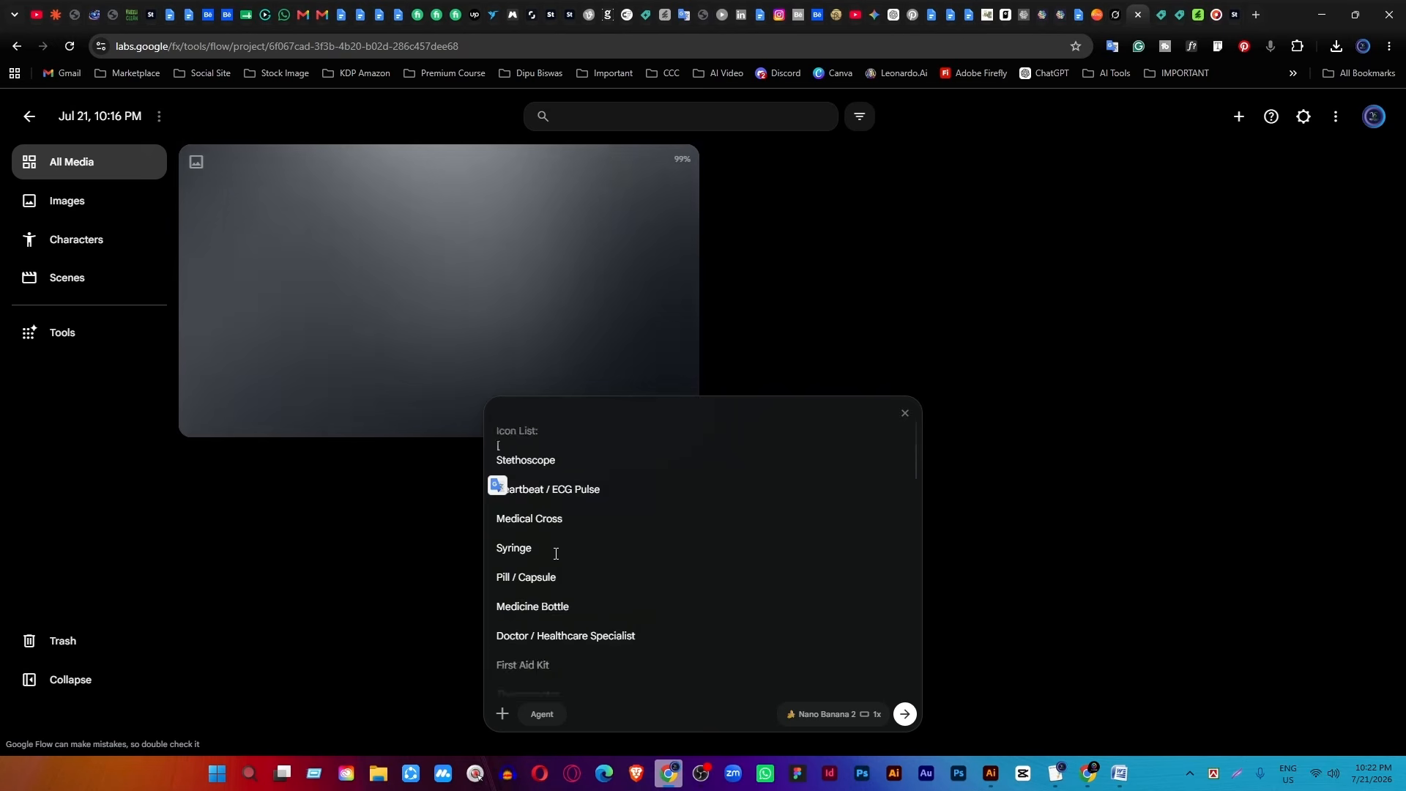
left_click(558, 492)
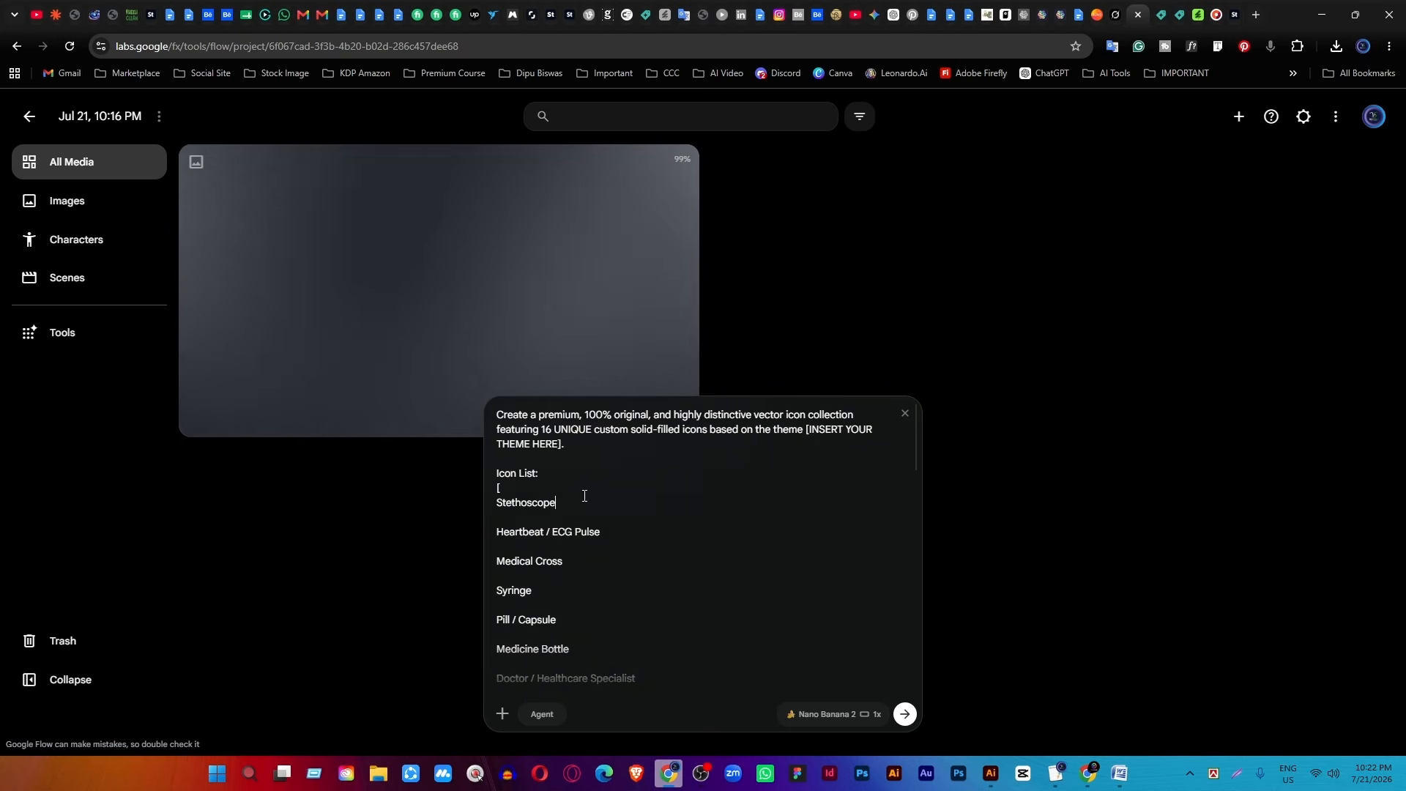
type("[")
left_click(499, 504)
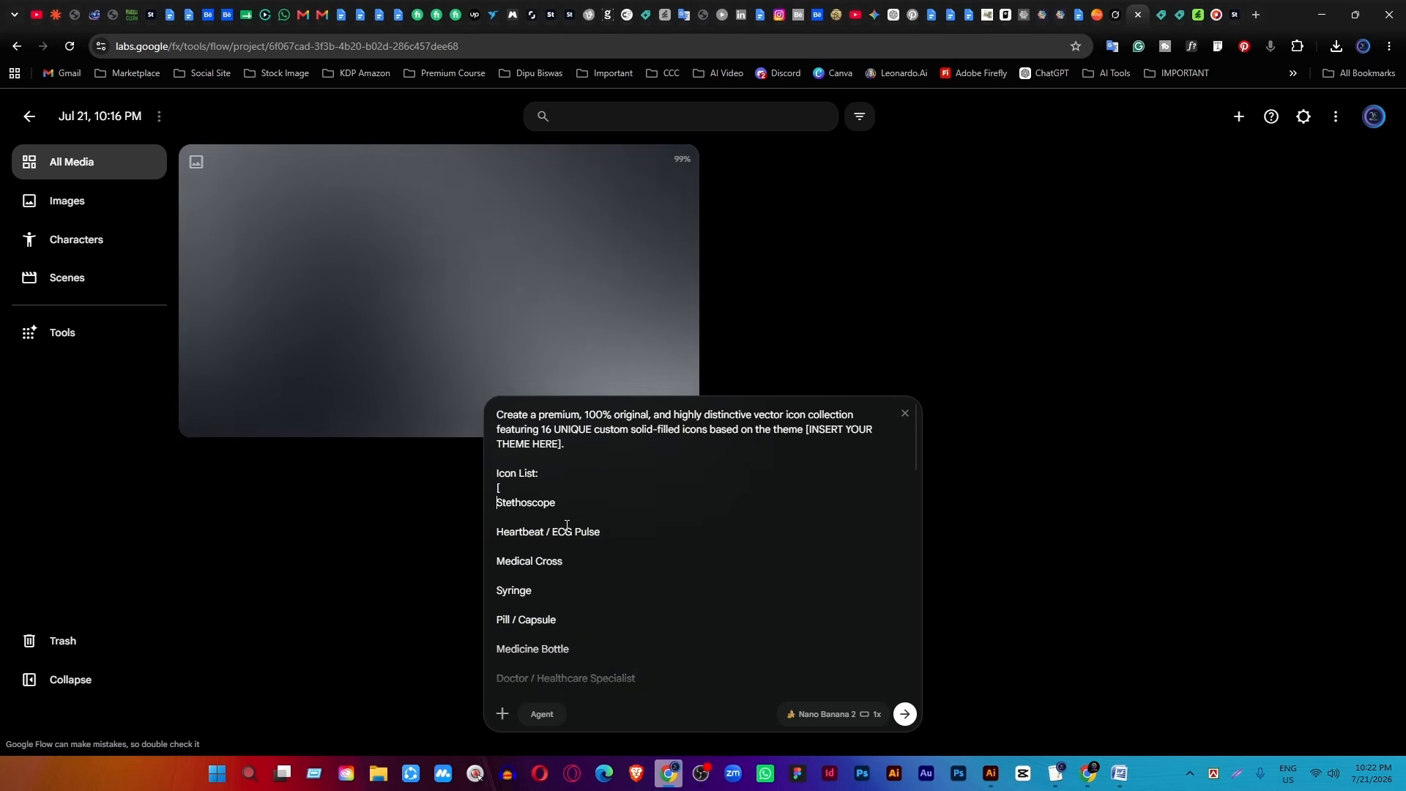
key("BackSpace")
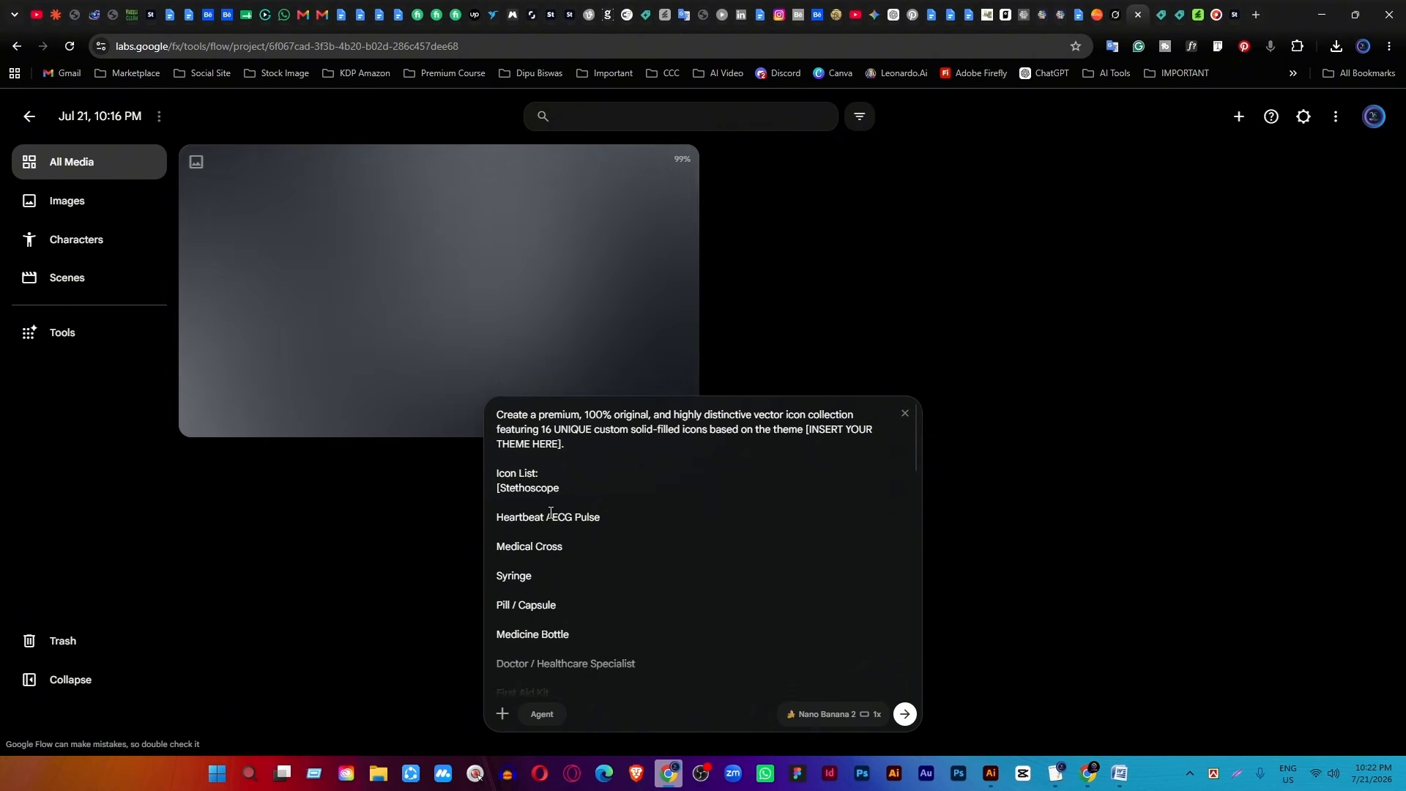
key("BackSpace")
key("BackSpace")
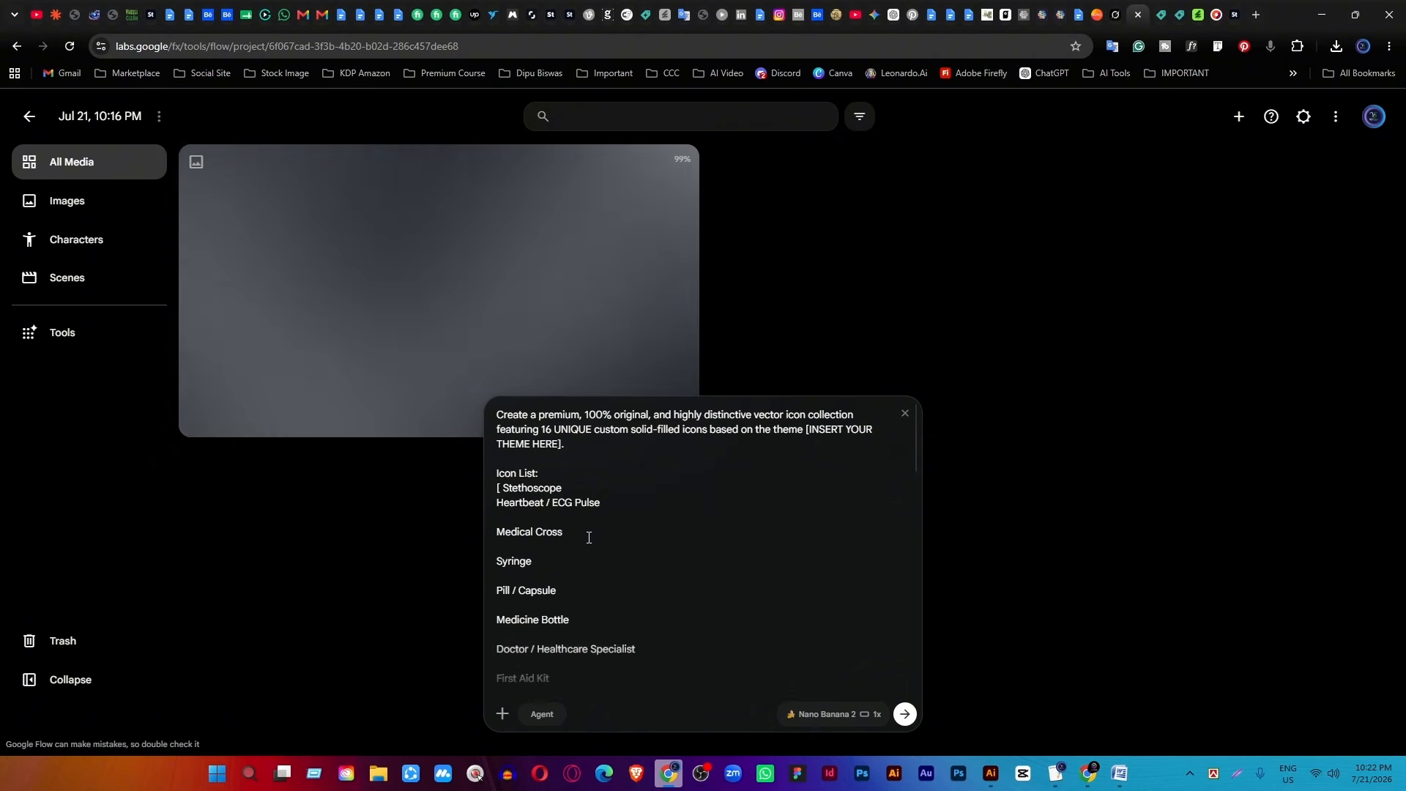
type(", Heartbeat / ECG Pulse")
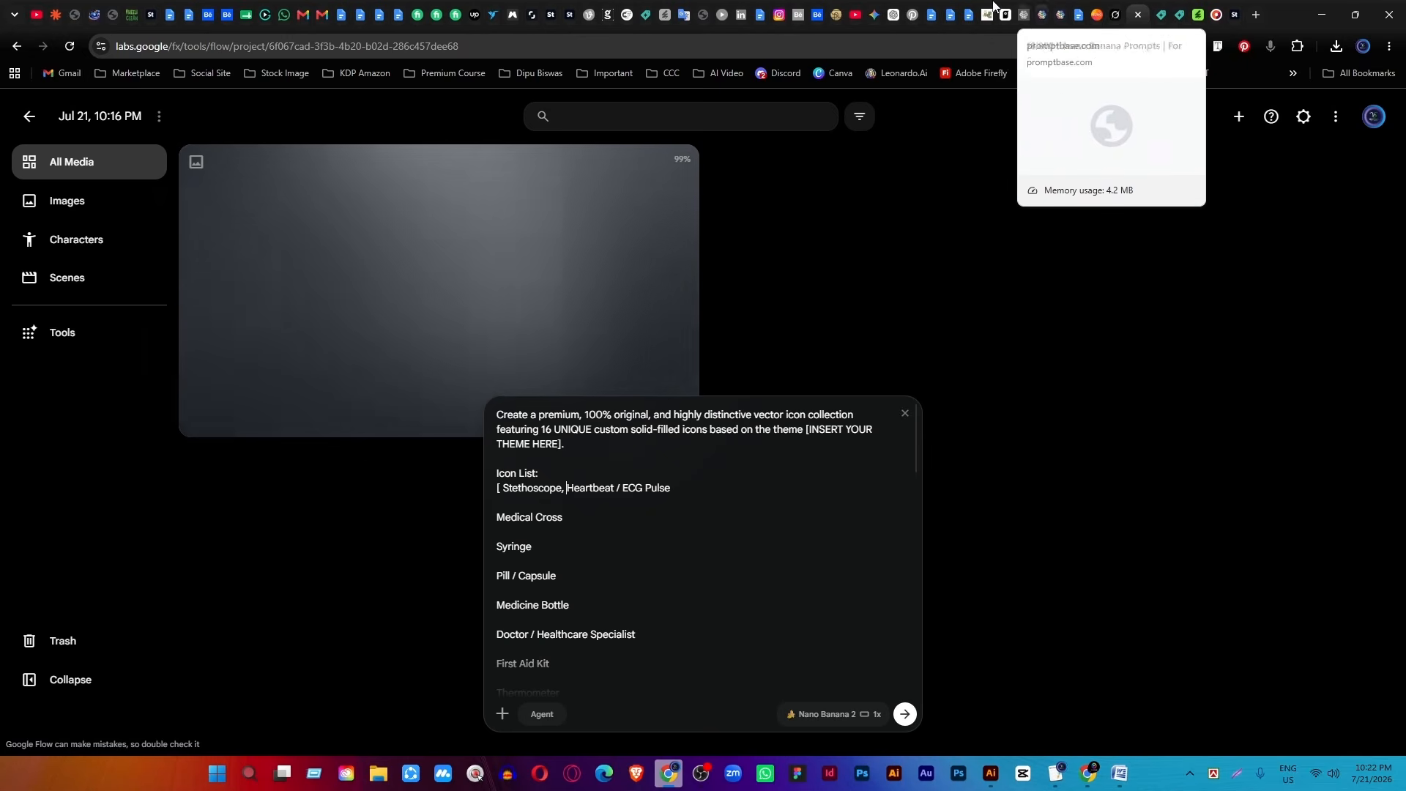
Dictate a Bengali request in Dictanote for the icon names written with commas, and submit it to Gemini.
left_click(875, 9)
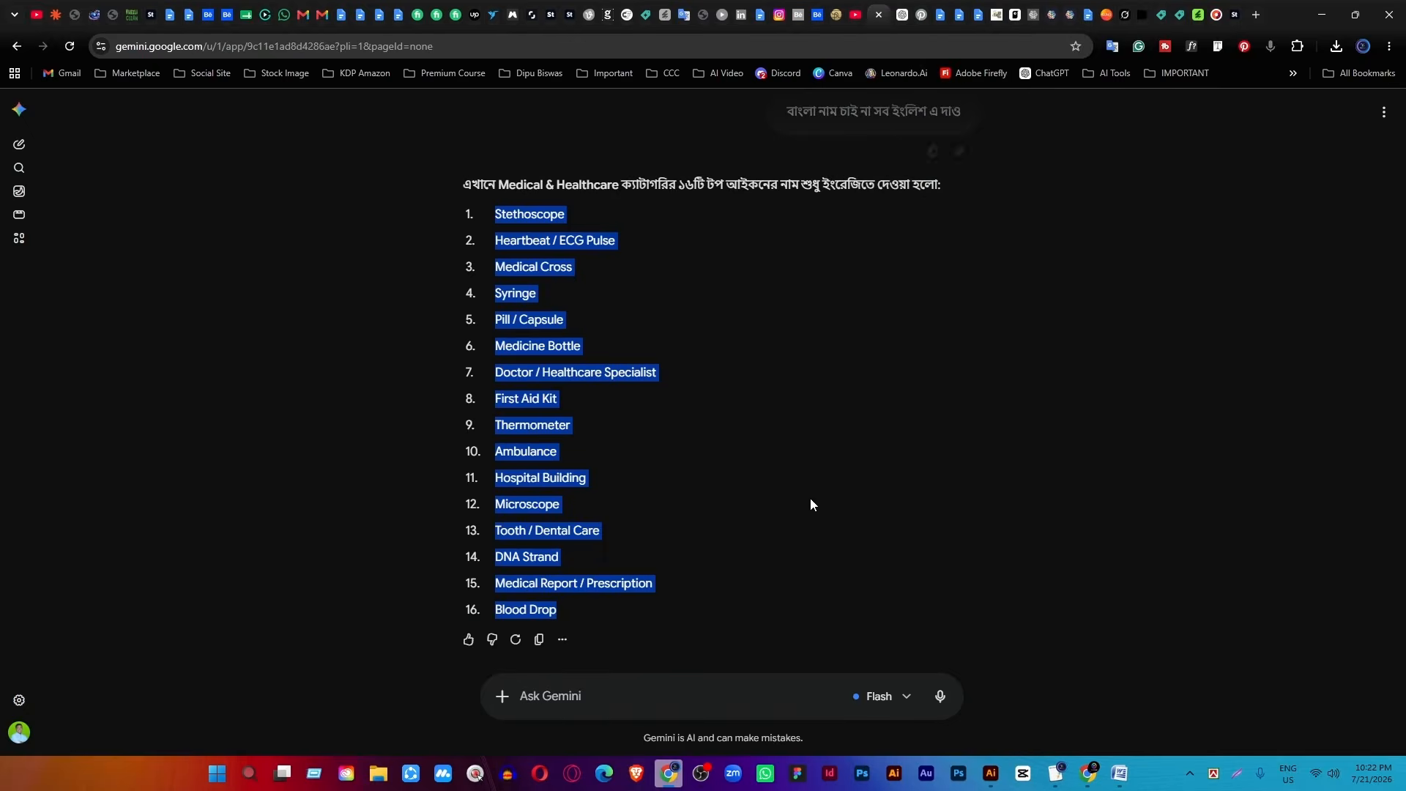
left_click(587, 684)
left_click(1053, 775)
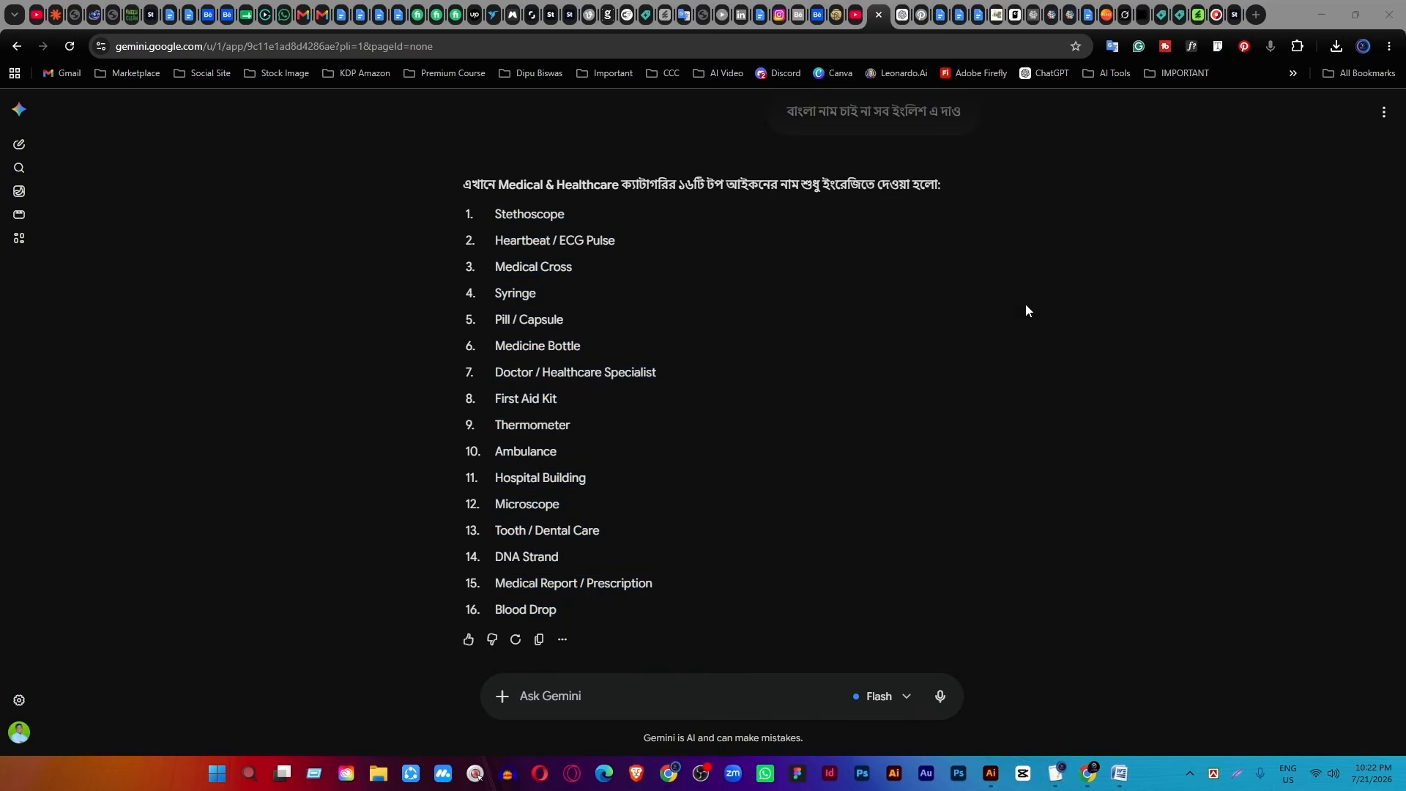
left_click(1059, 785)
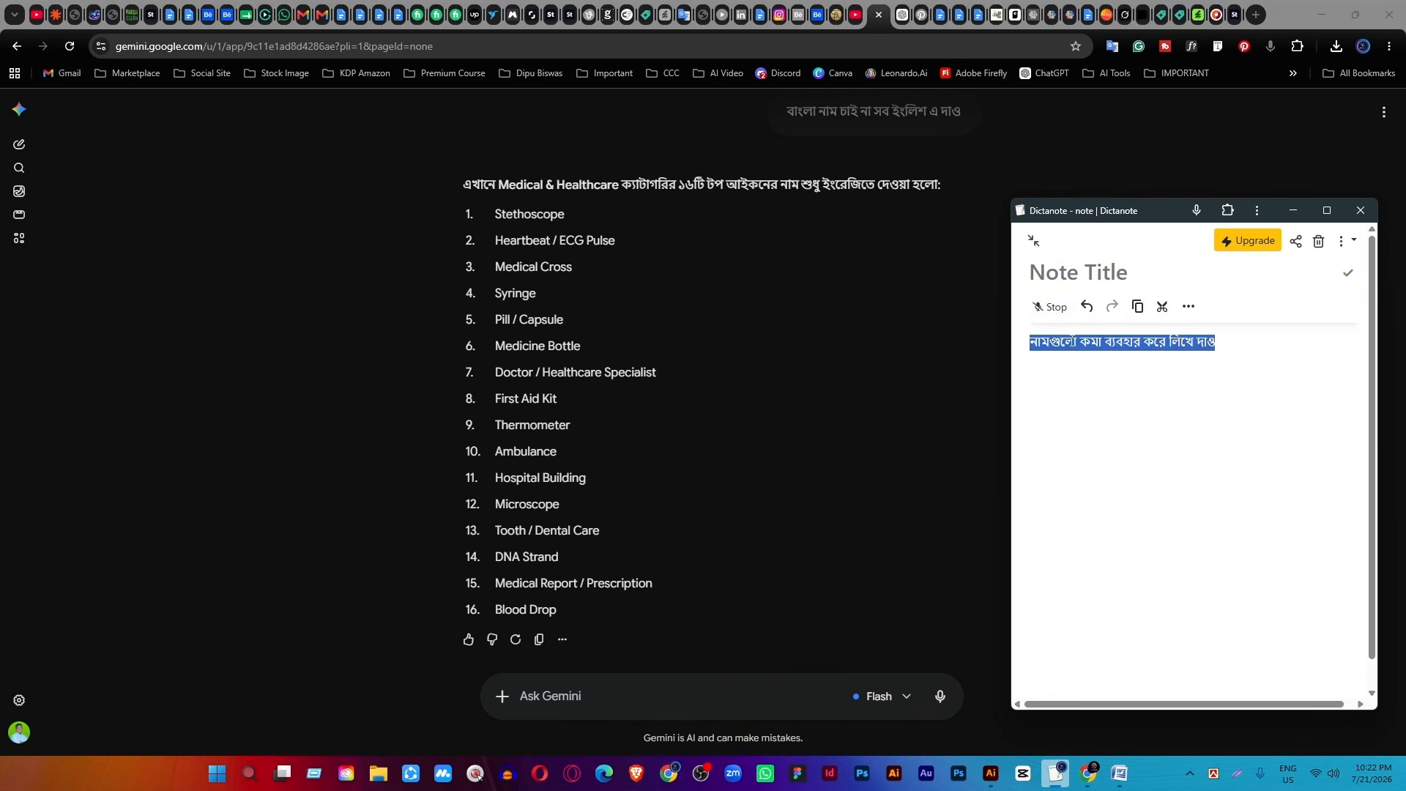
key("ctrl+x")
left_click(626, 698)
key("ctrl+v")
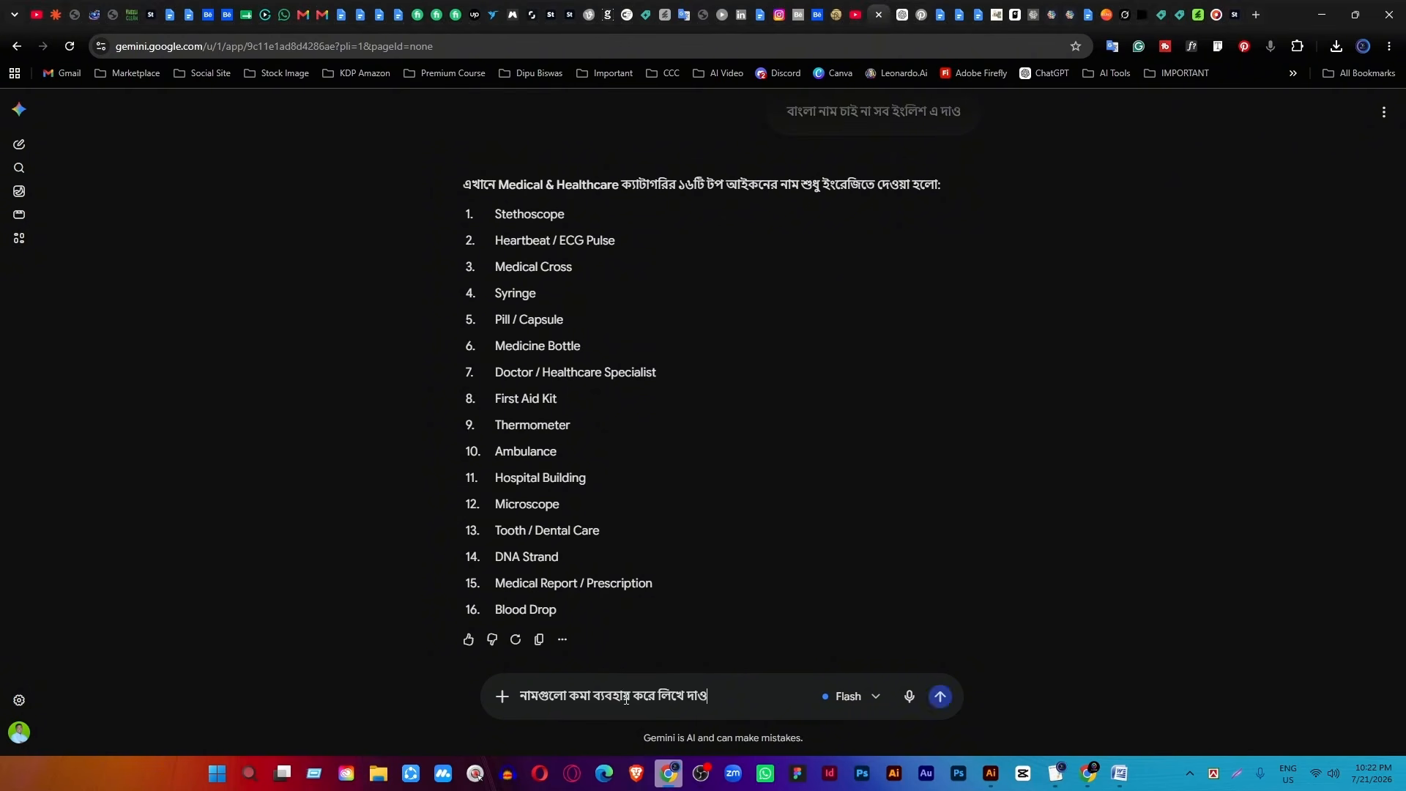
key("Return")
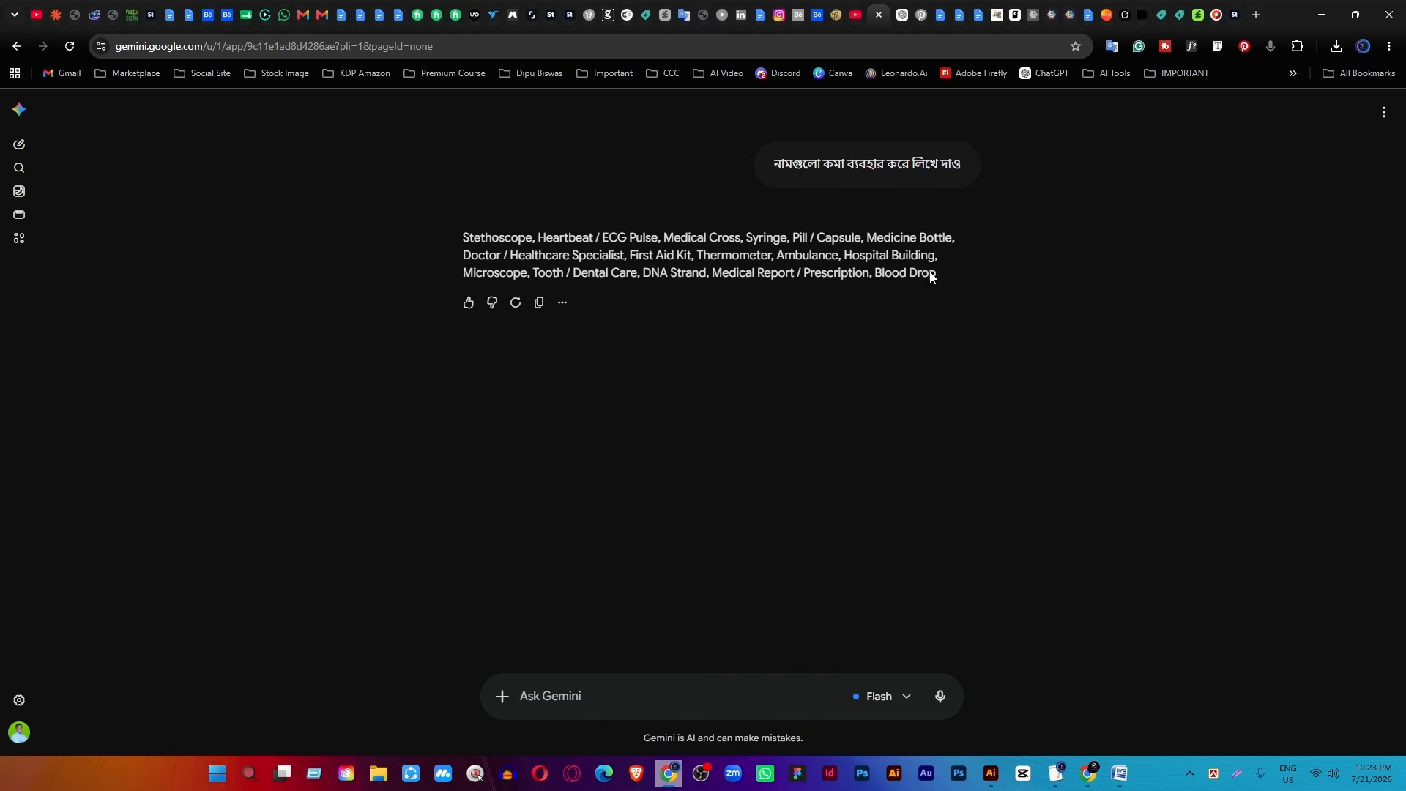
Copy the comma-separated icon names from Gemini and replace the line-by-line icon list inside the brackets of the Google Flow prompt with them.
left_click_drag(932, 275, 448, 241)
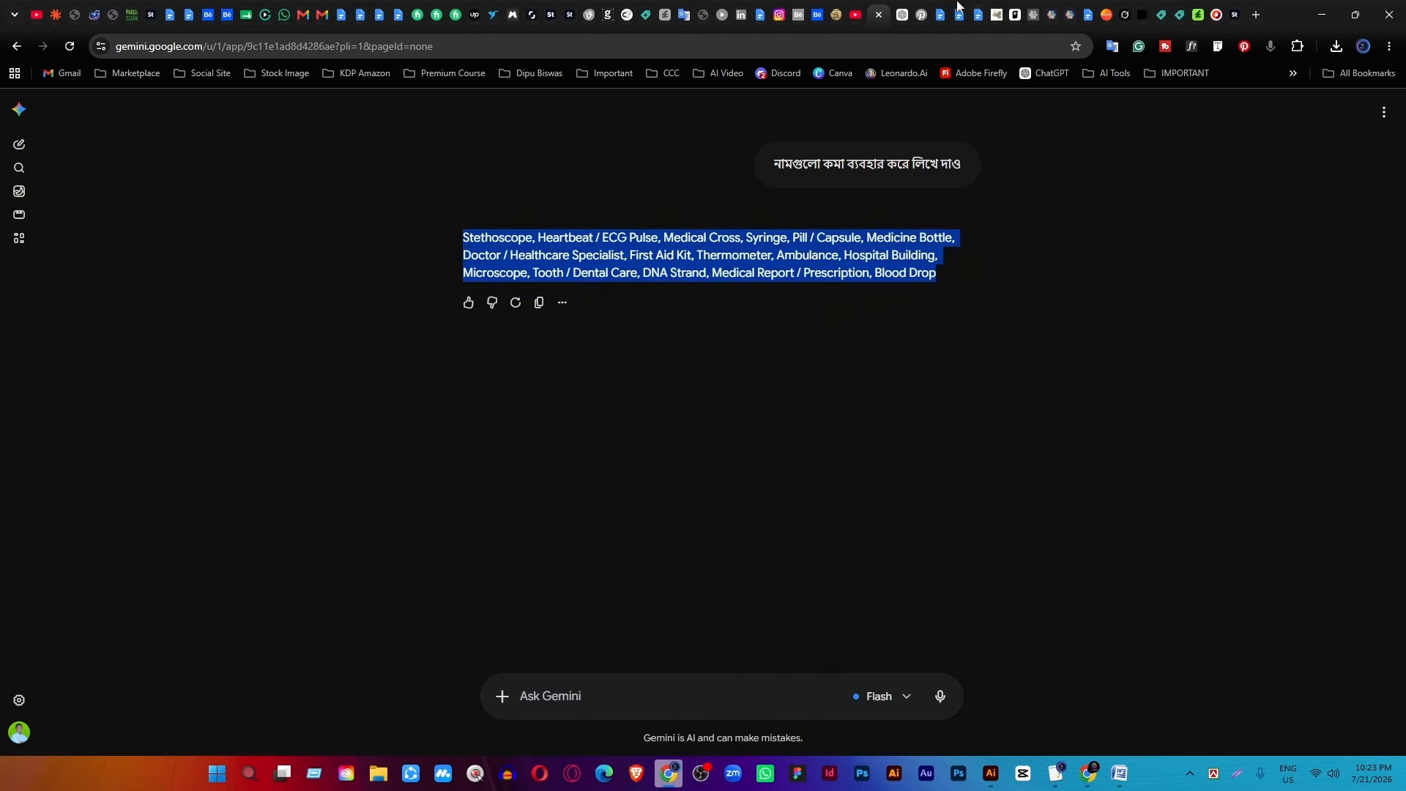
left_click(1150, 6)
scroll(570, 618, "down", 3)
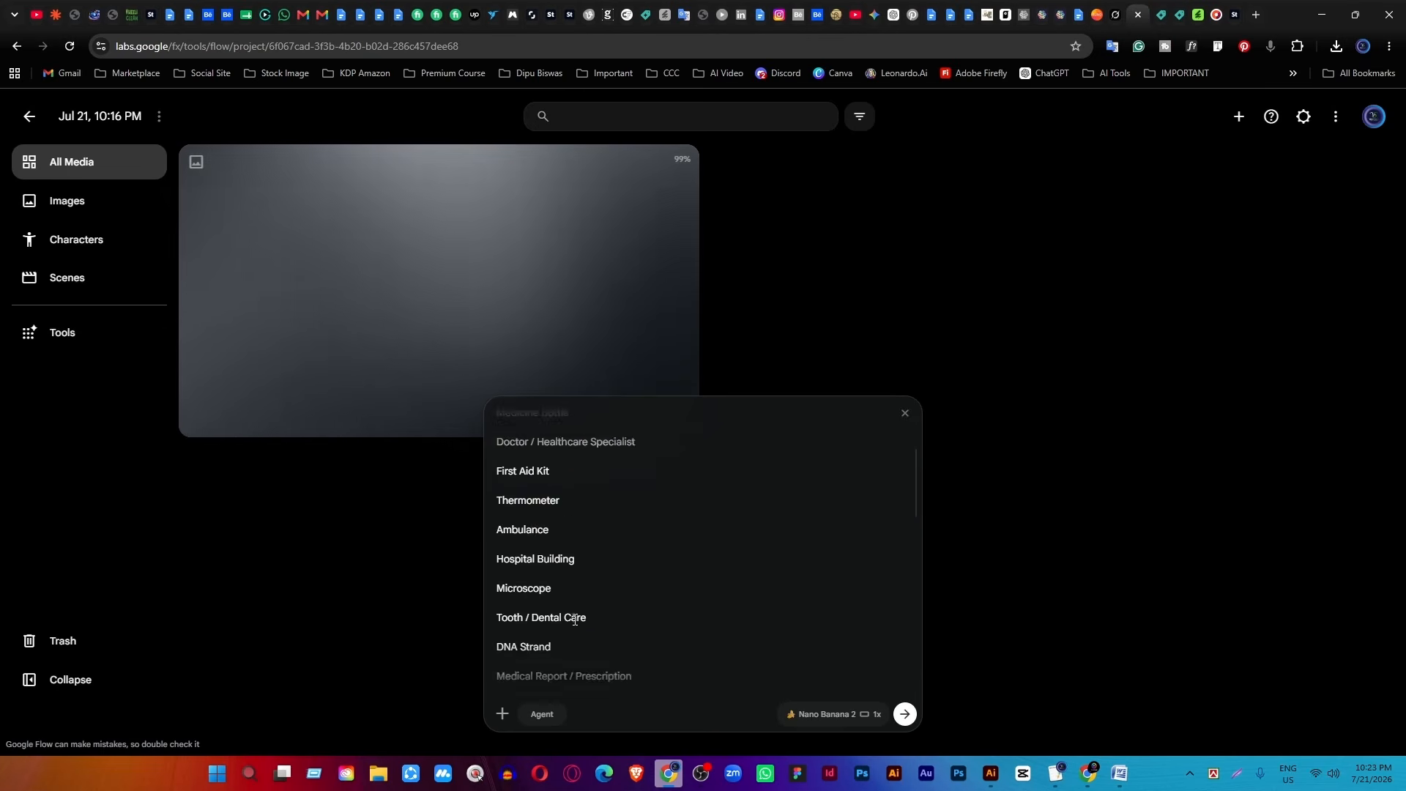
scroll(570, 617, "down", 2)
left_click(497, 621)
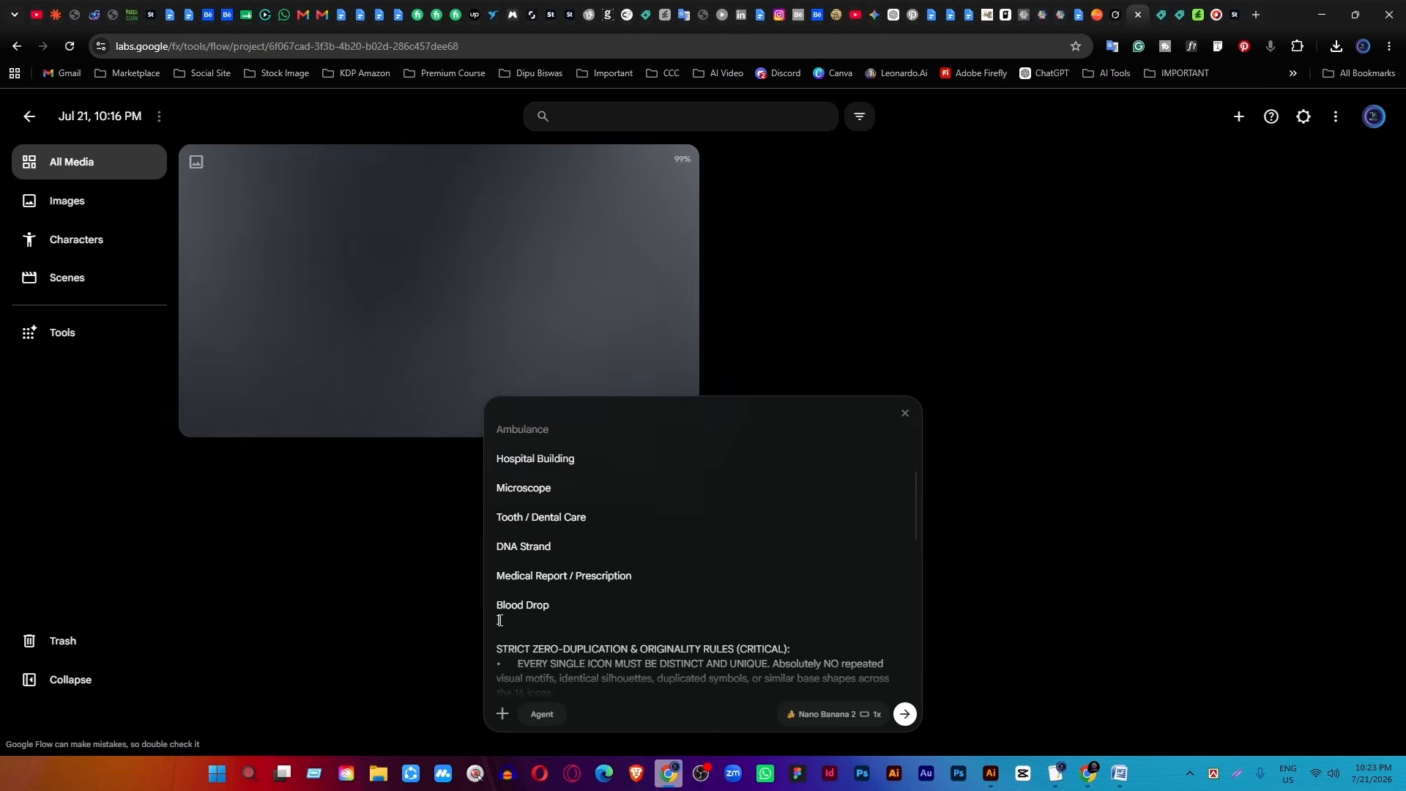
left_click_drag(497, 621, 503, 487)
key("ctrl+v")
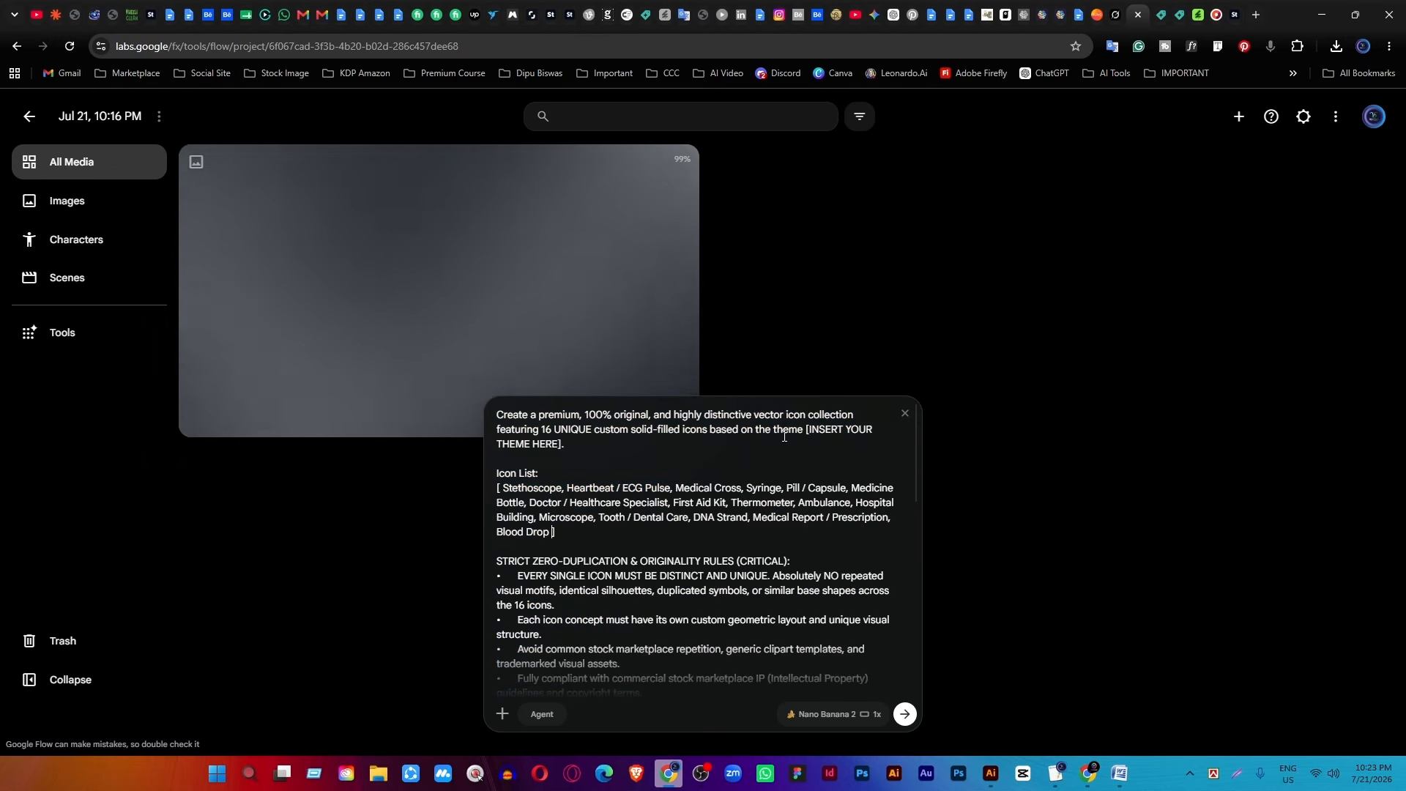
Copy the theme name "Medical & Healthcare" from Gemini and replace the [INSERT YOUR THEME HERE] placeholder text in the Google Flow prompt with it.
left_click(873, 14)
scroll(705, 434, "up", 10)
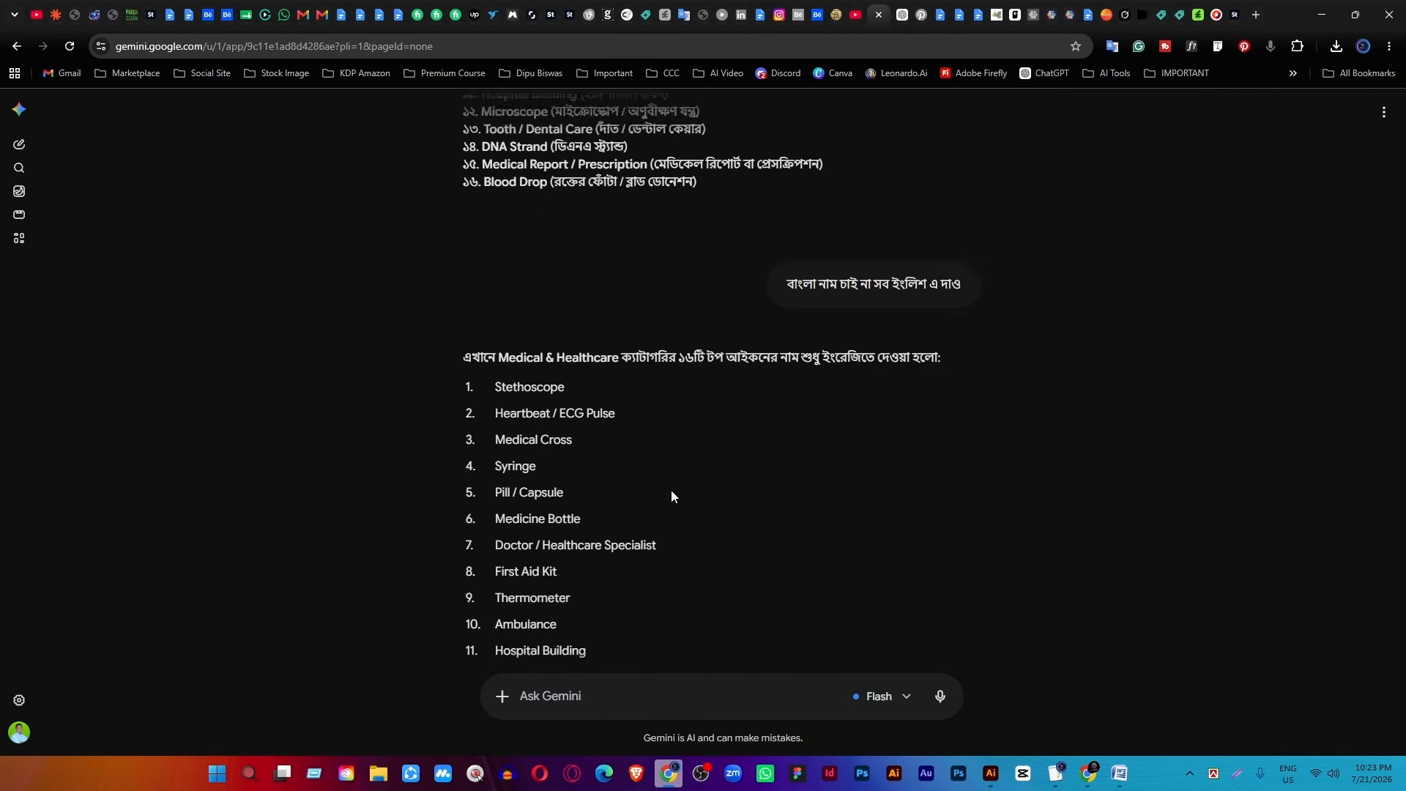
scroll(719, 383, "up", 4)
scroll(620, 525, "down", 2)
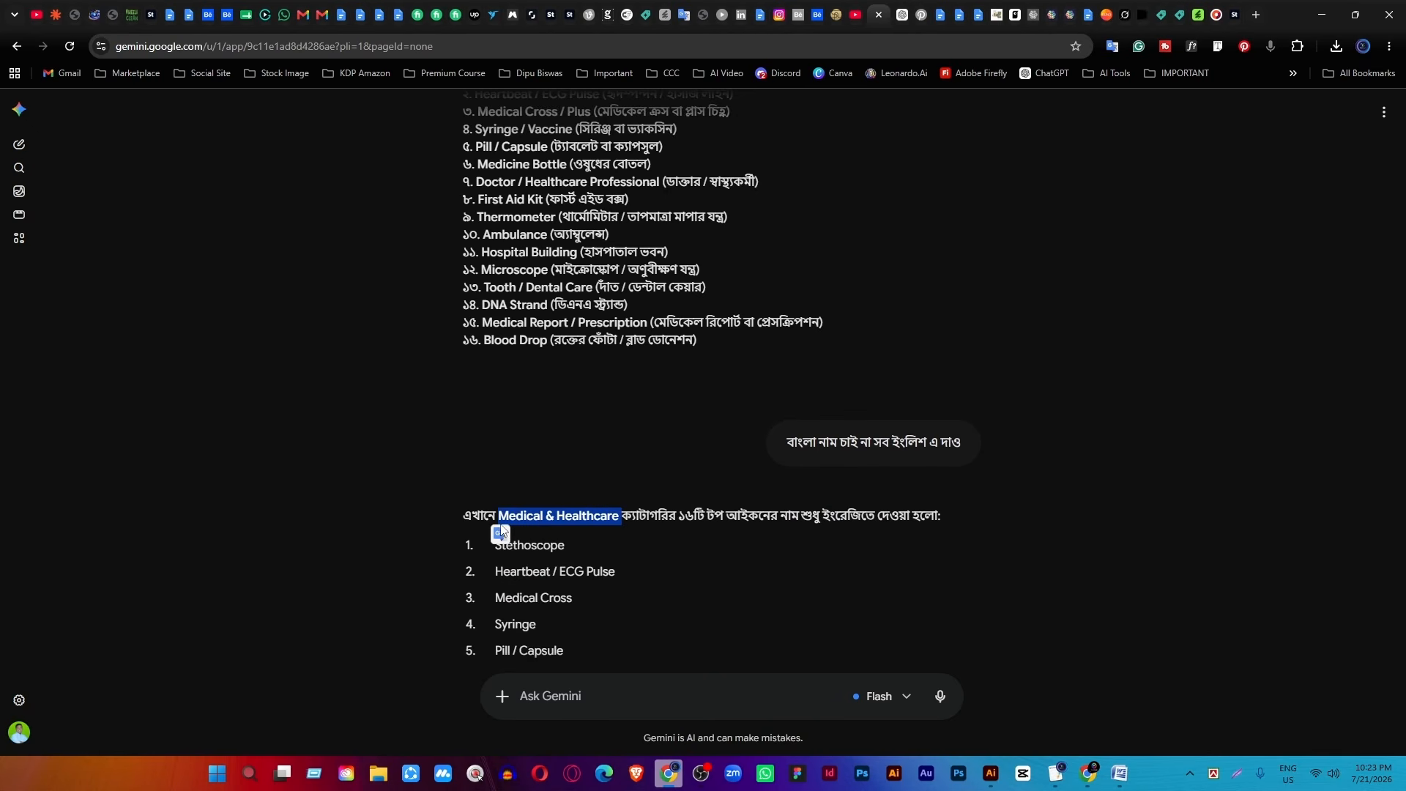
left_click(1145, 11)
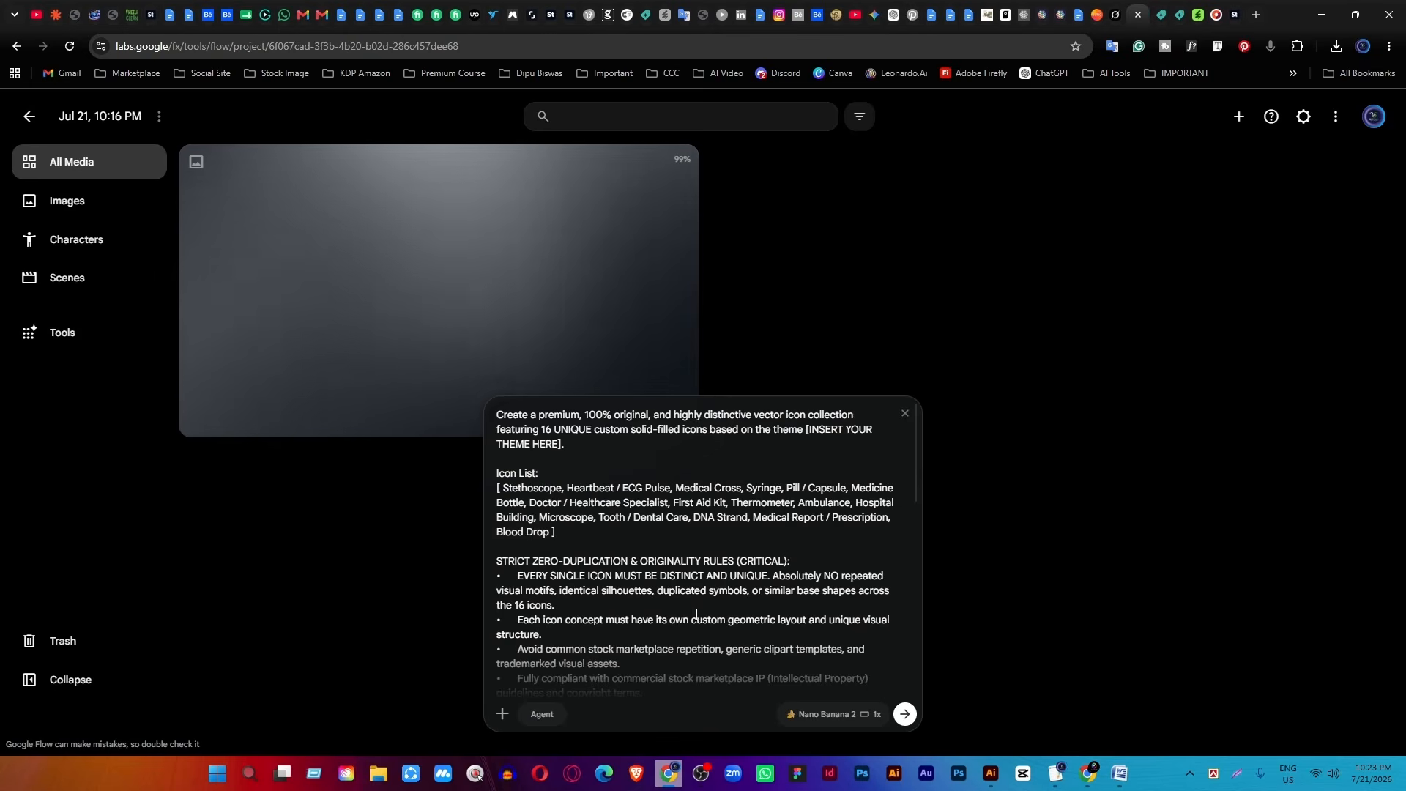
left_click_drag(809, 431, 559, 452)
key("ctrl+v")
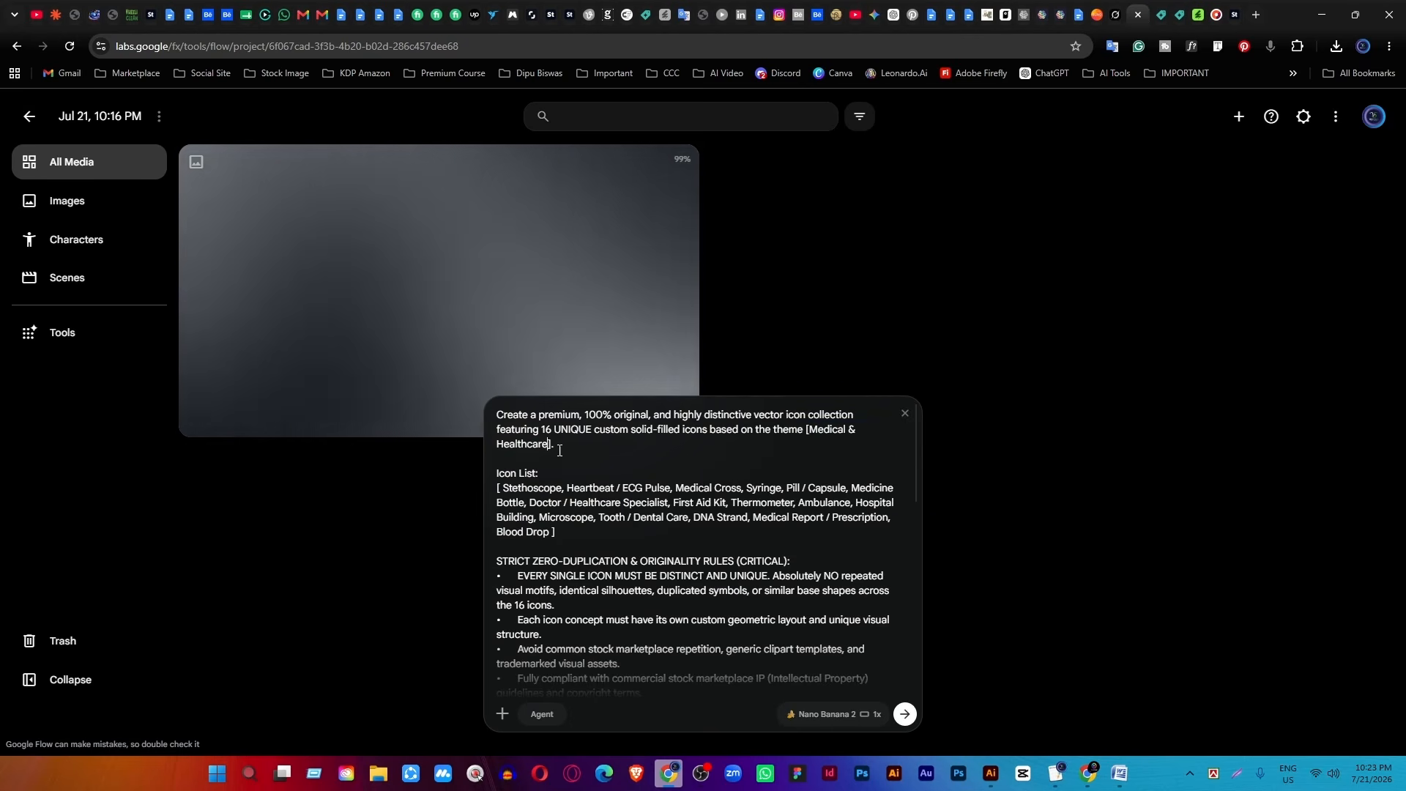
Delete the preferred-color note after "Solid Flat Black #000000" in the prompt and submit the Medical & Healthcare prompt for generation.
scroll(747, 543, "down", 5)
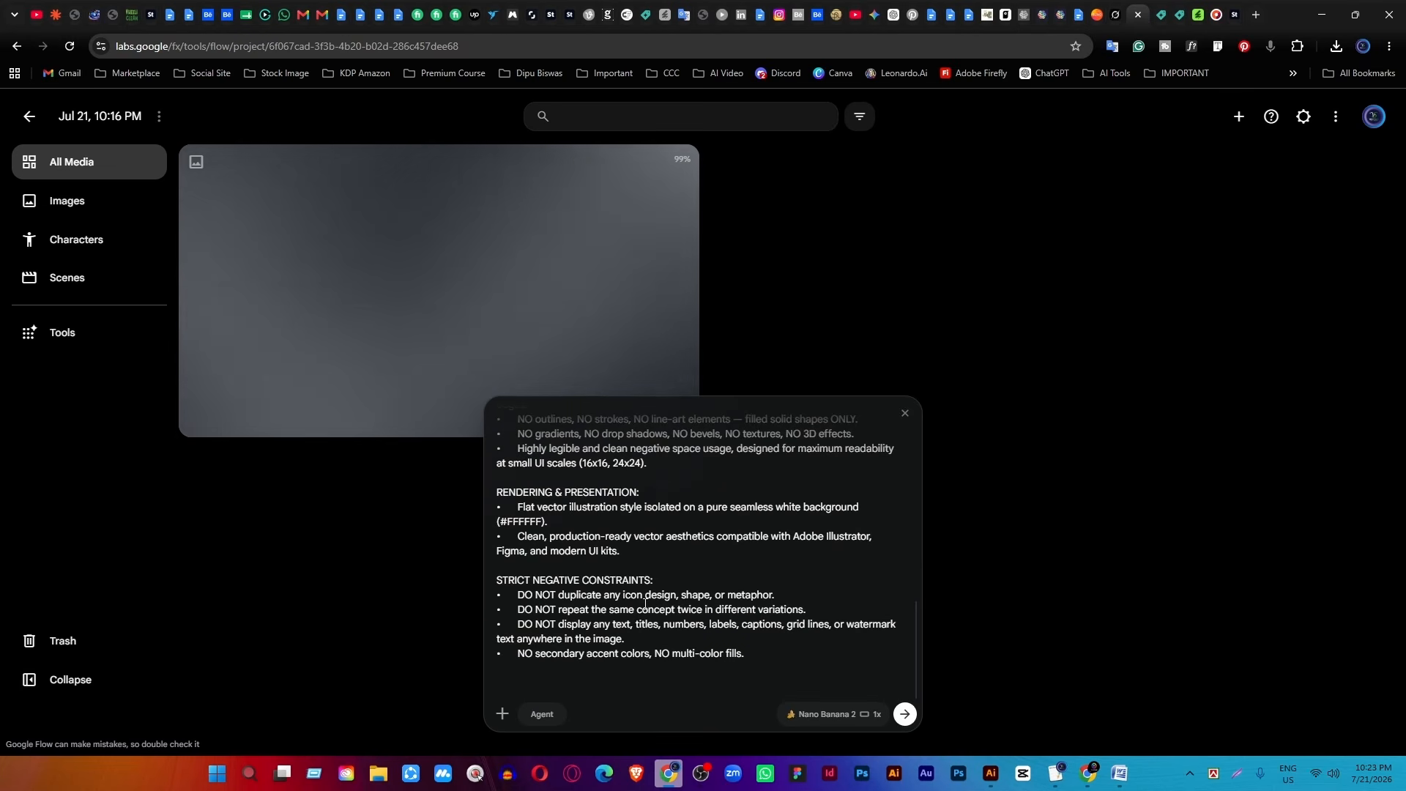
scroll(730, 564, "up", 2)
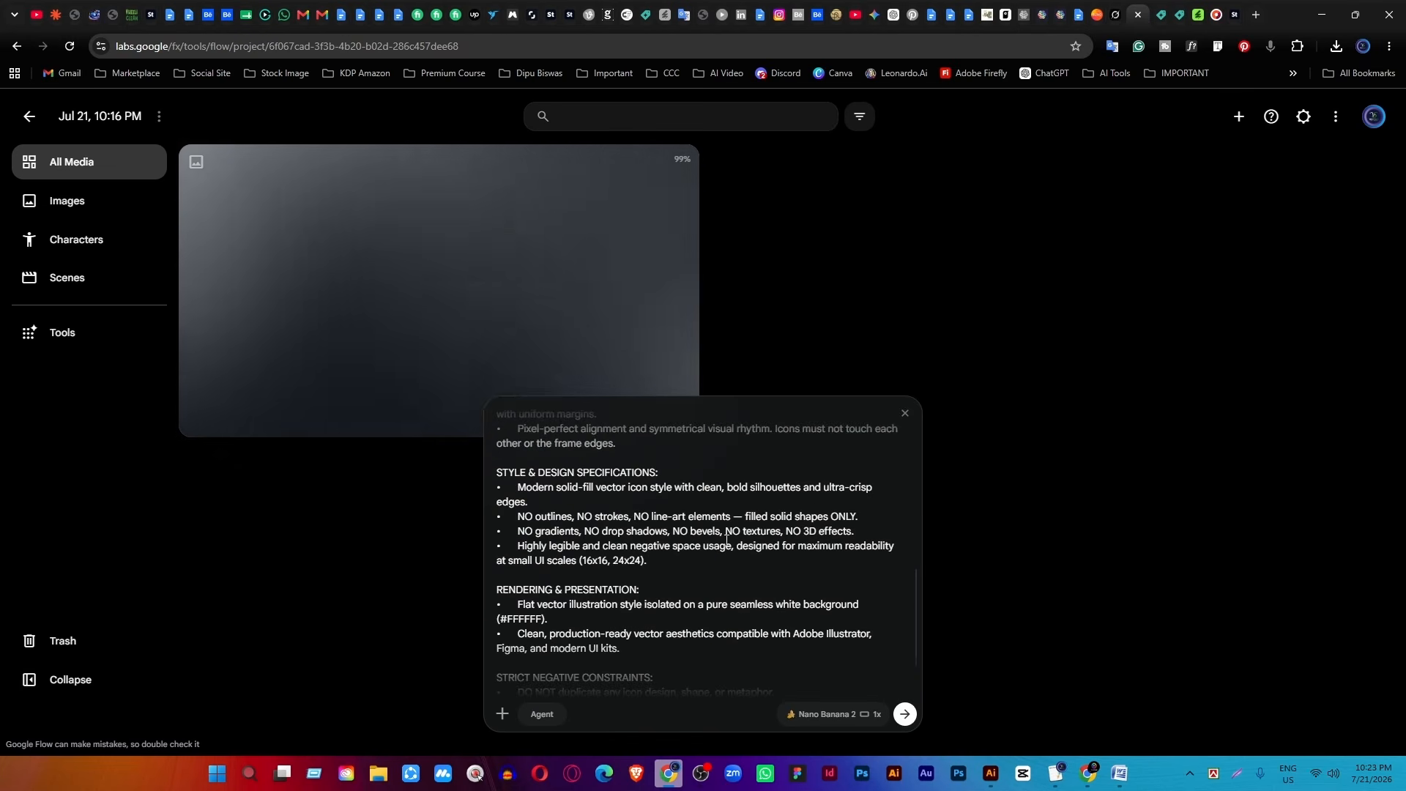
scroll(654, 564, "up", 2)
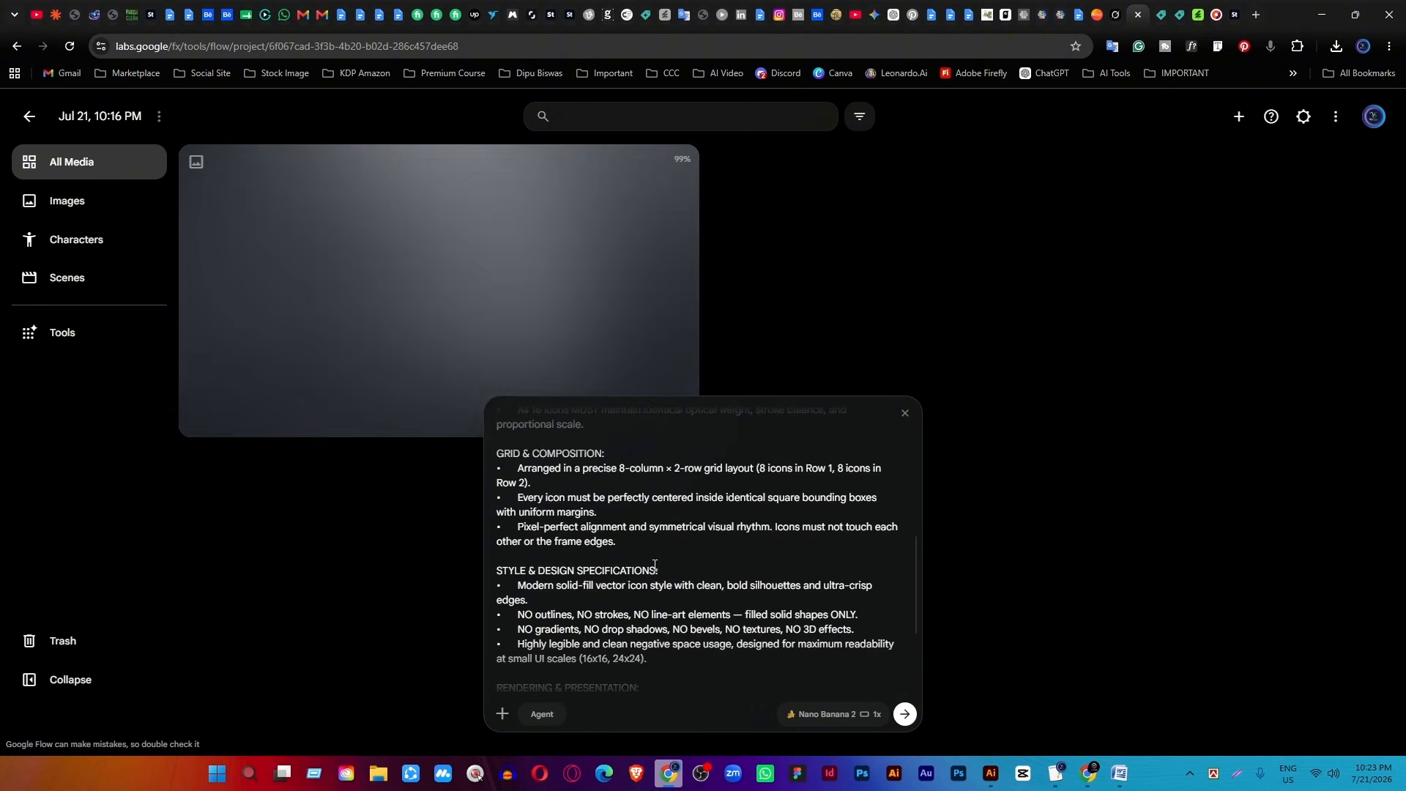
scroll(676, 540, "up", 2)
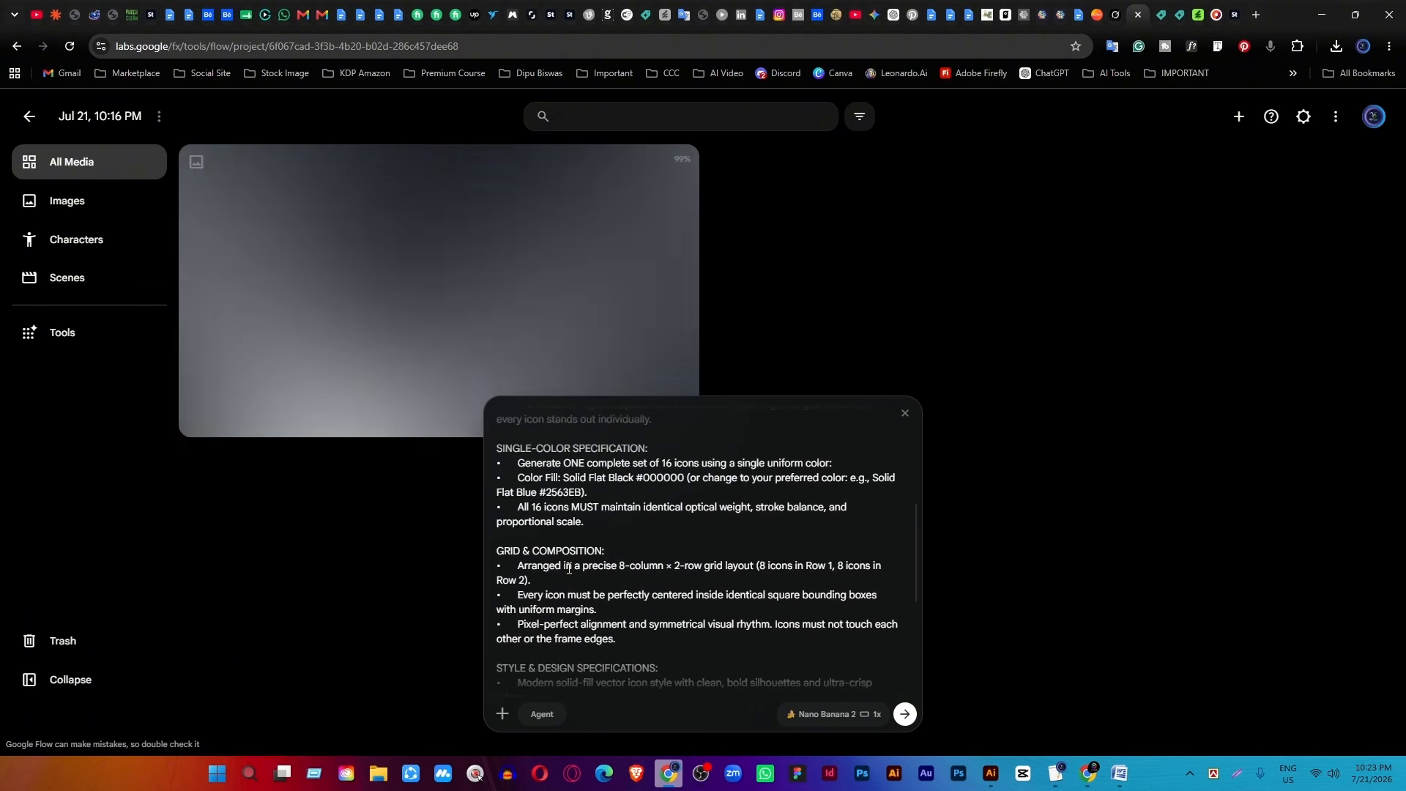
scroll(622, 586, "up", 2)
left_click_drag(593, 589, 688, 577)
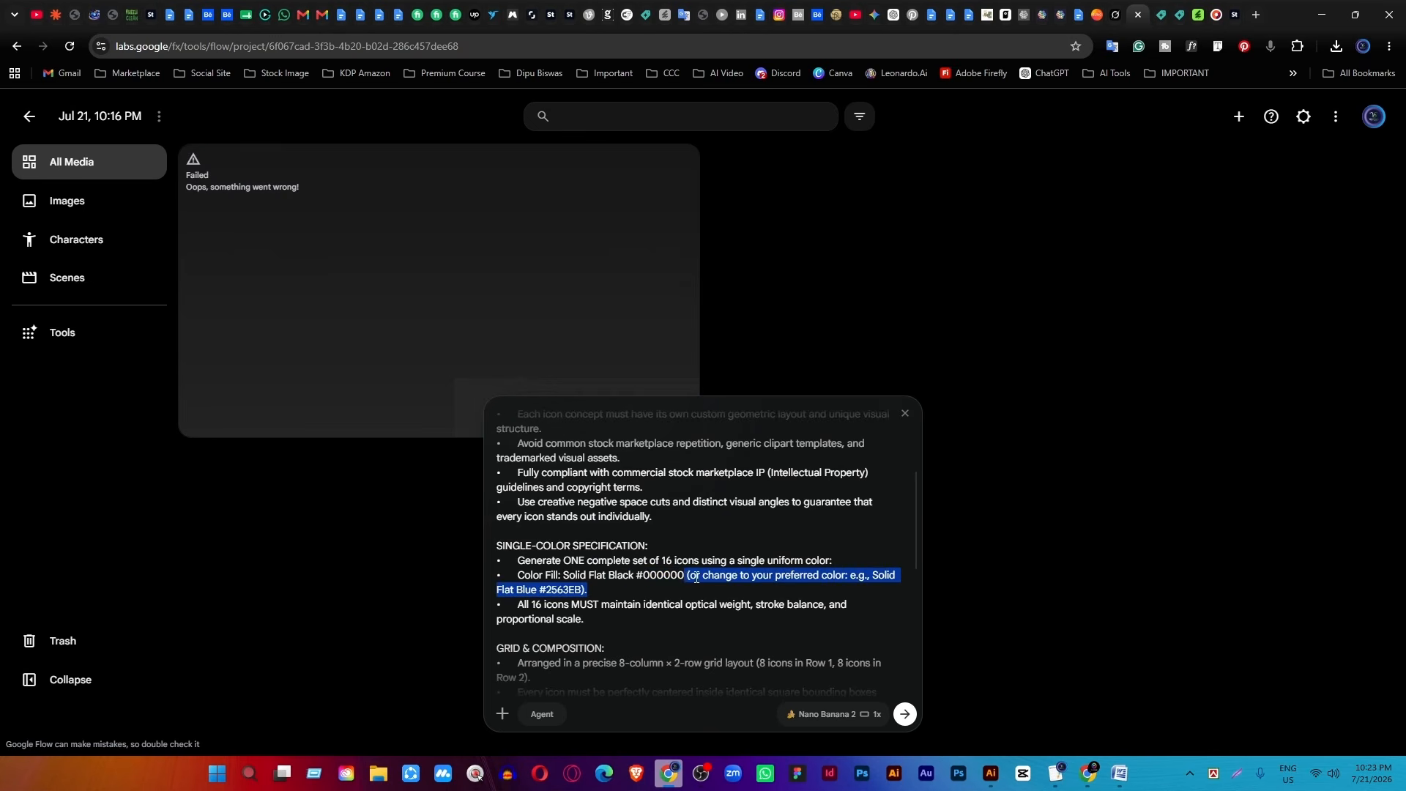
key("BackSpace")
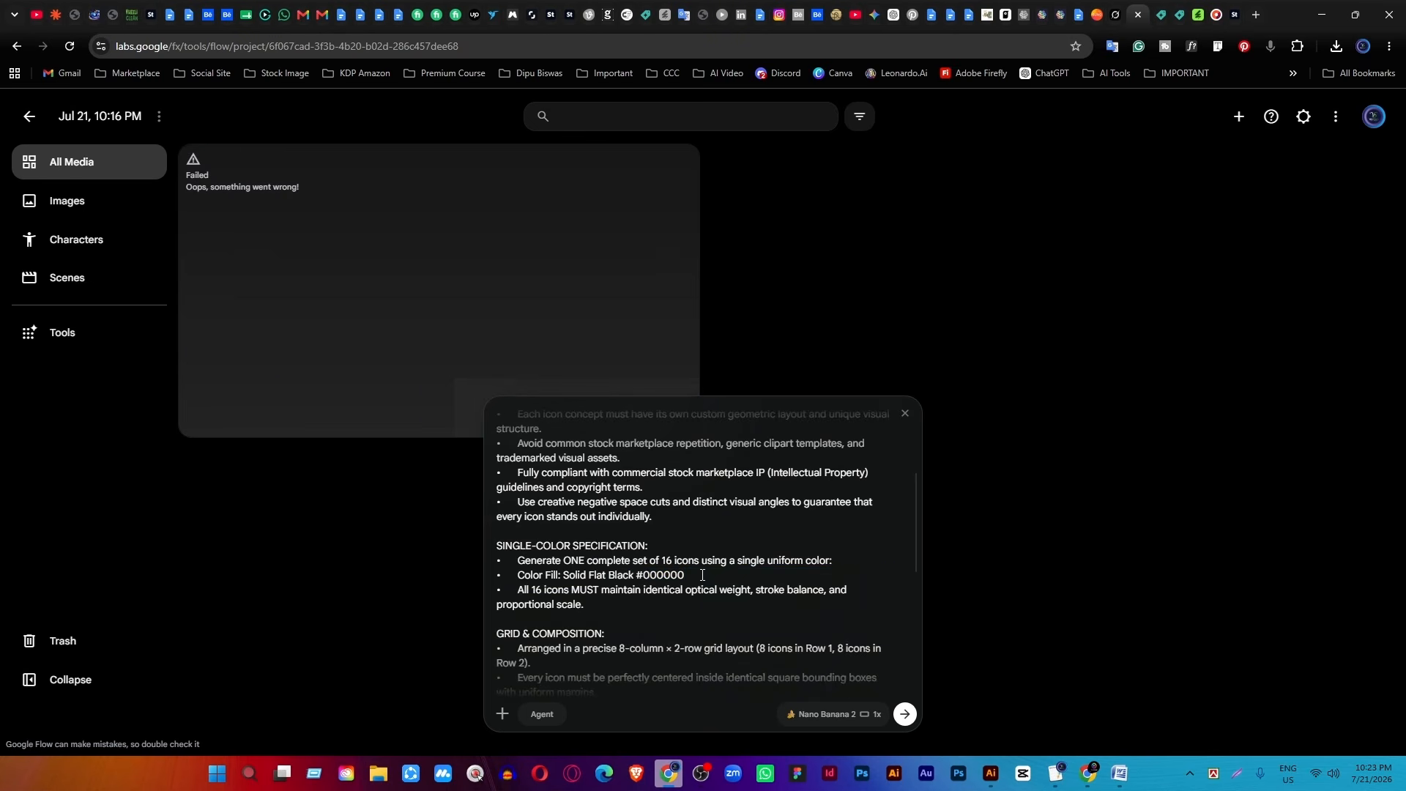
key("ctrl+a")
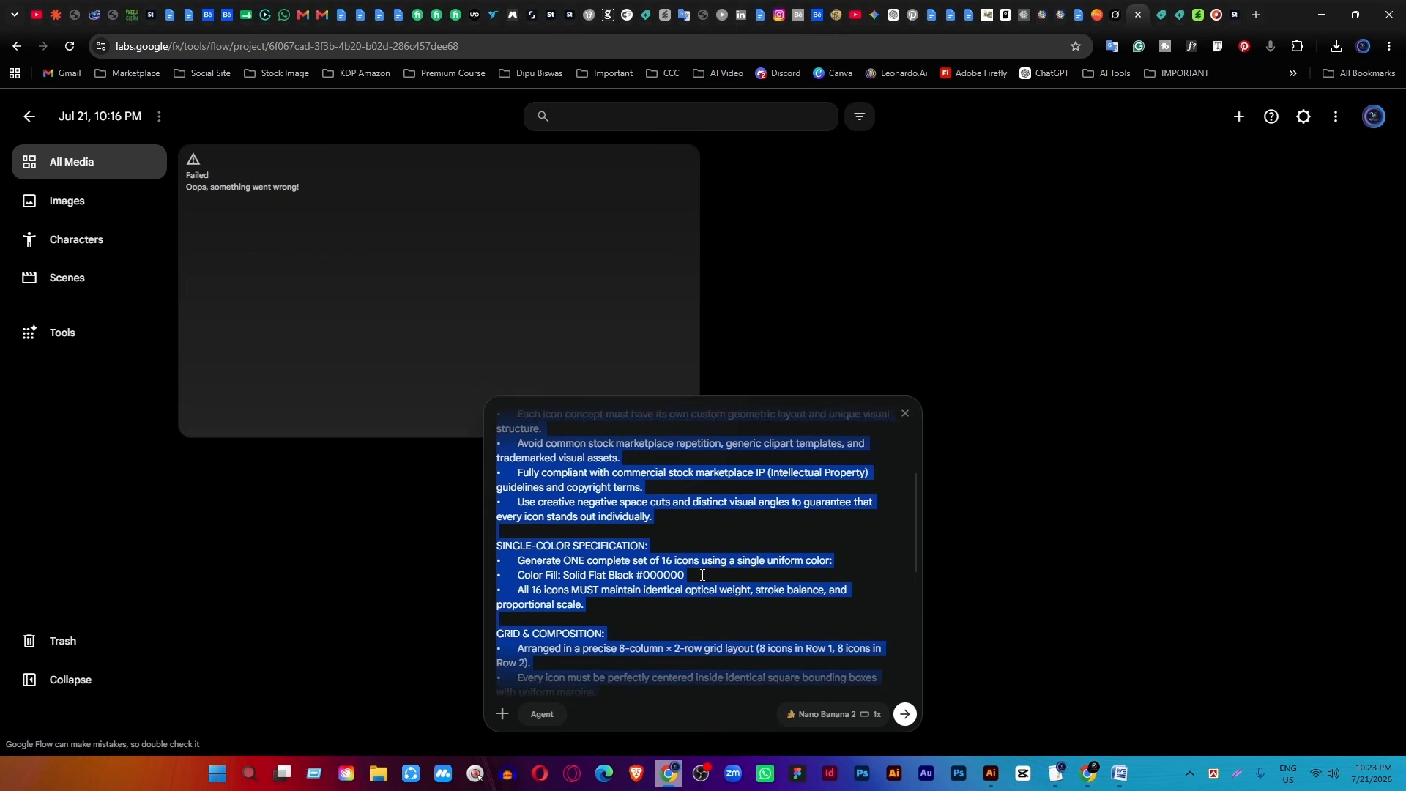
left_click(905, 716)
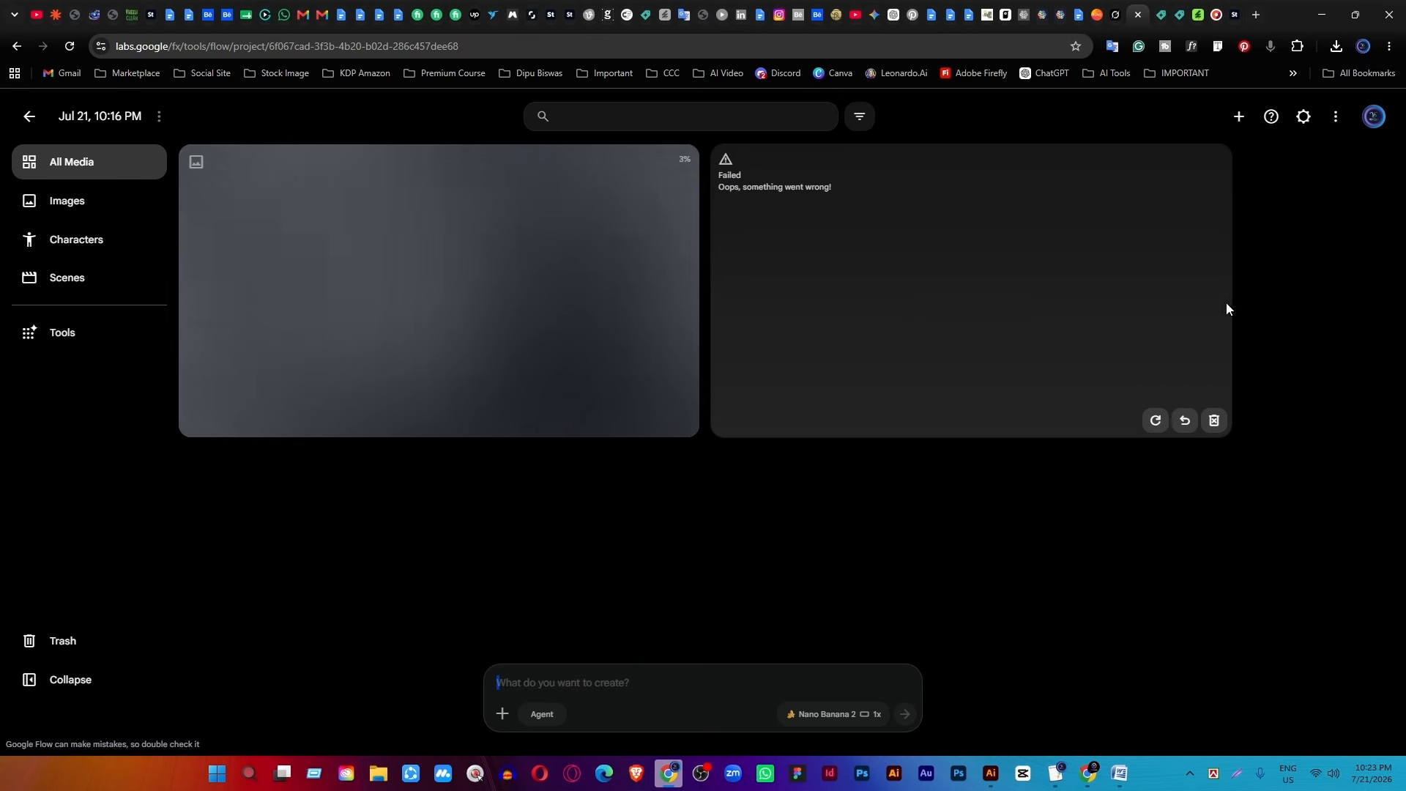
Retry the earlier failed generation and delete its failed tile from the project.
left_click(1155, 420)
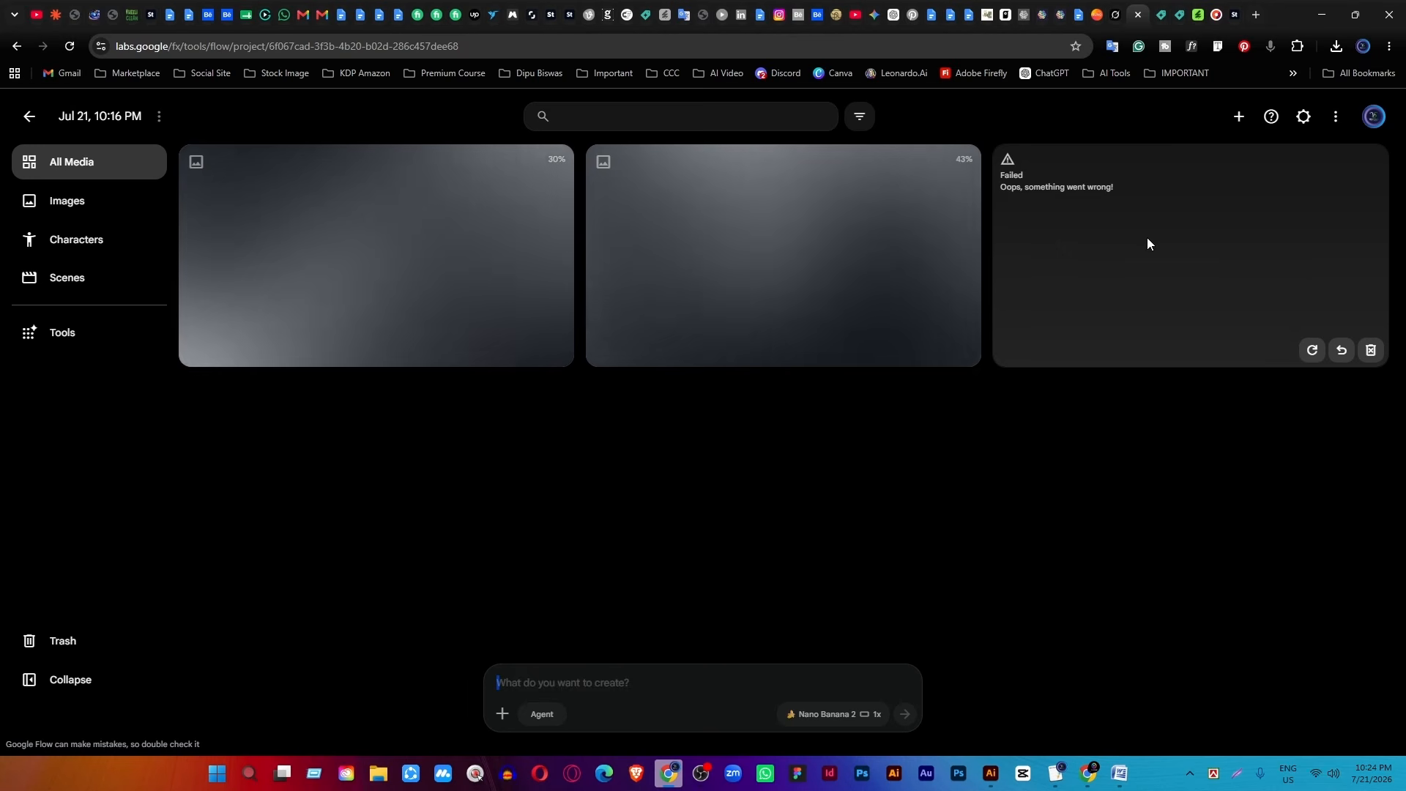
left_click(1371, 351)
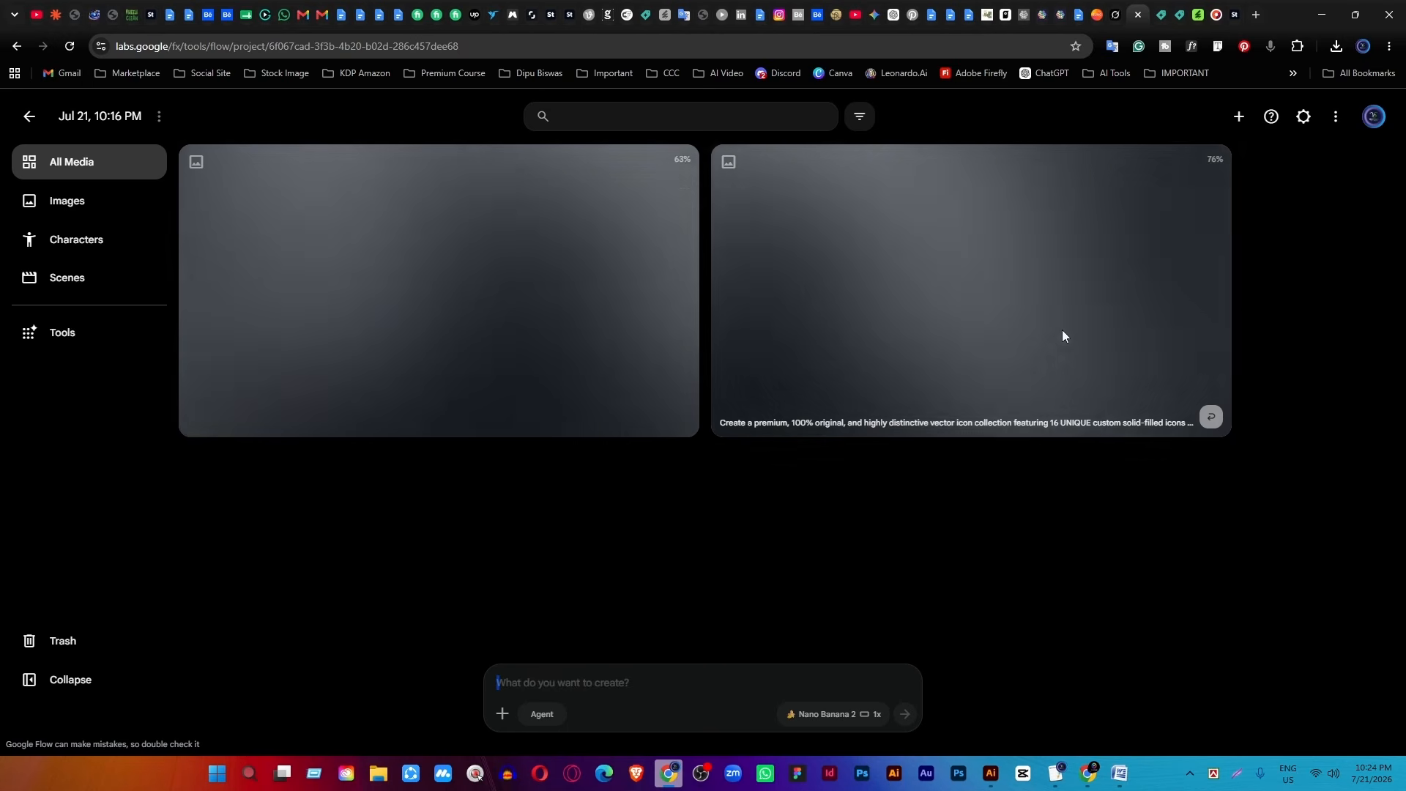
Insert the prompt template from the Word document in the empty Google Flow prompt and delete its whole Icon List section.
left_click(1115, 784)
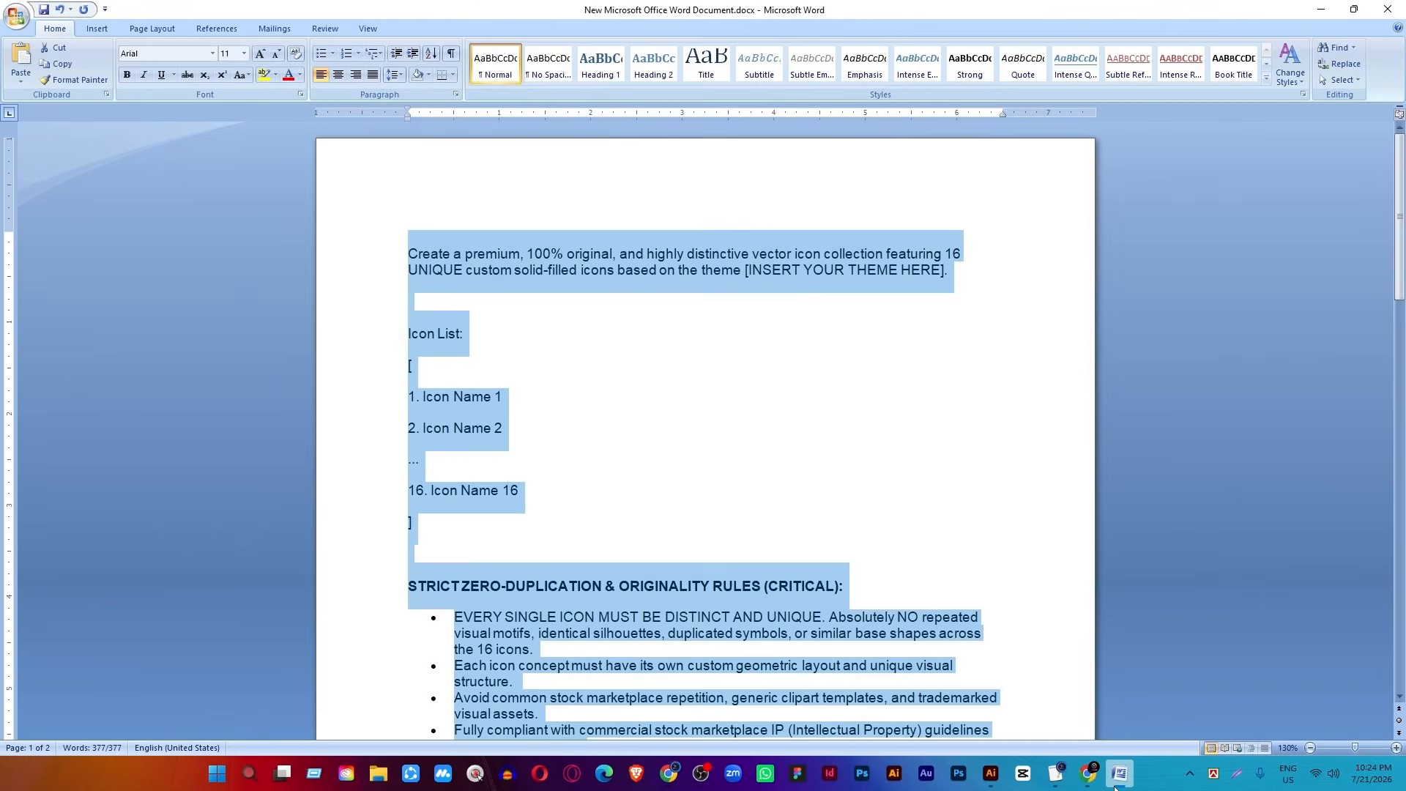
left_click(1115, 783)
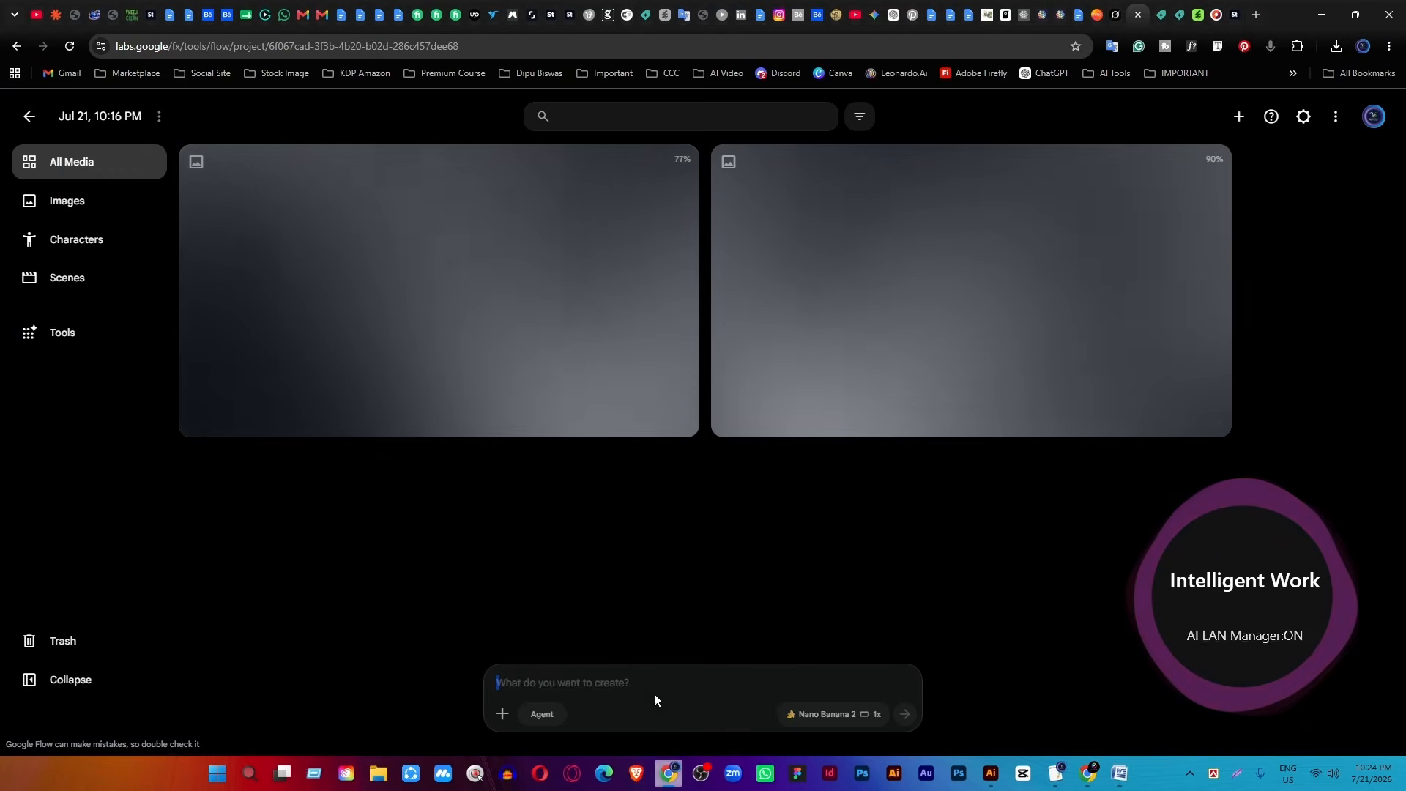
key("ctrl+v")
scroll(617, 572, "up", 15)
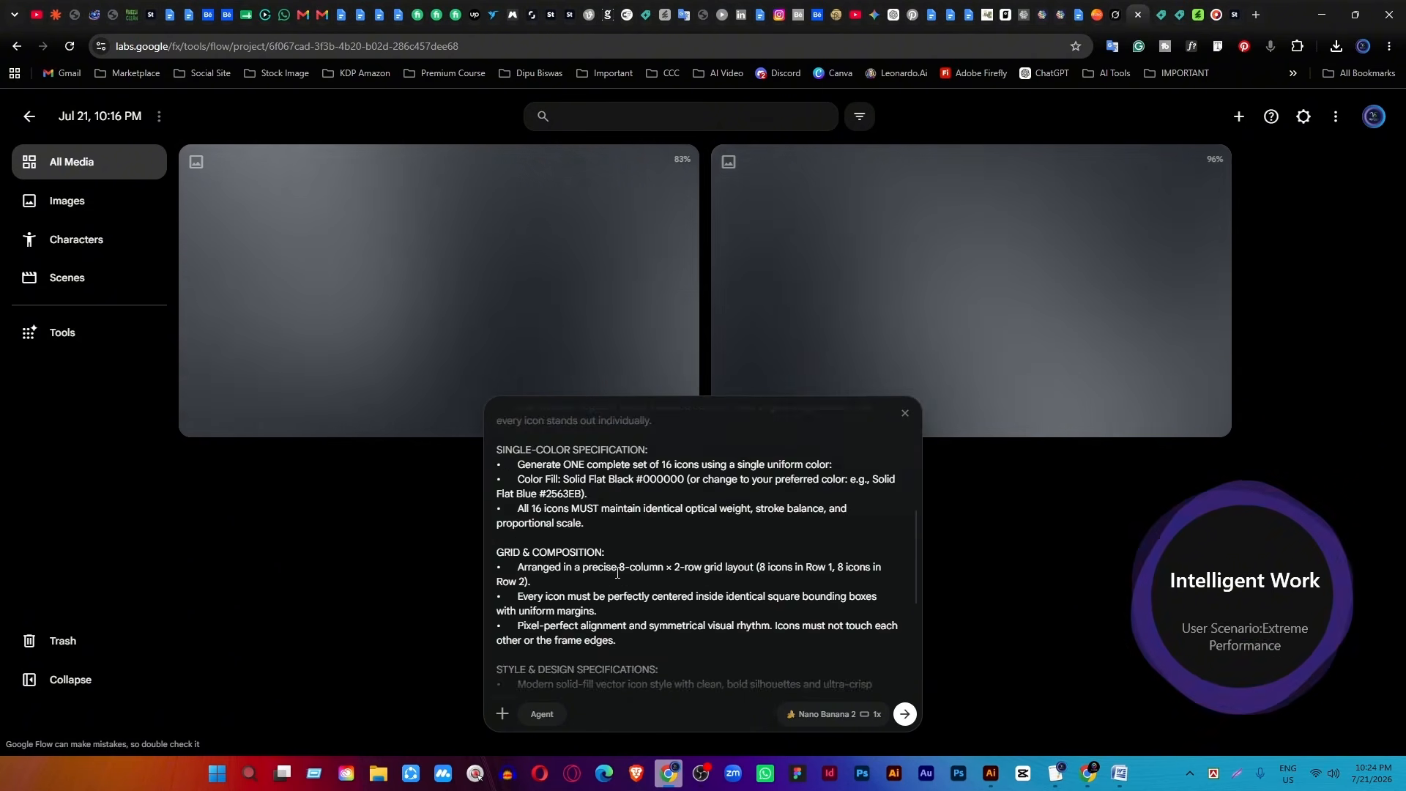
left_click_drag(506, 562, 486, 466)
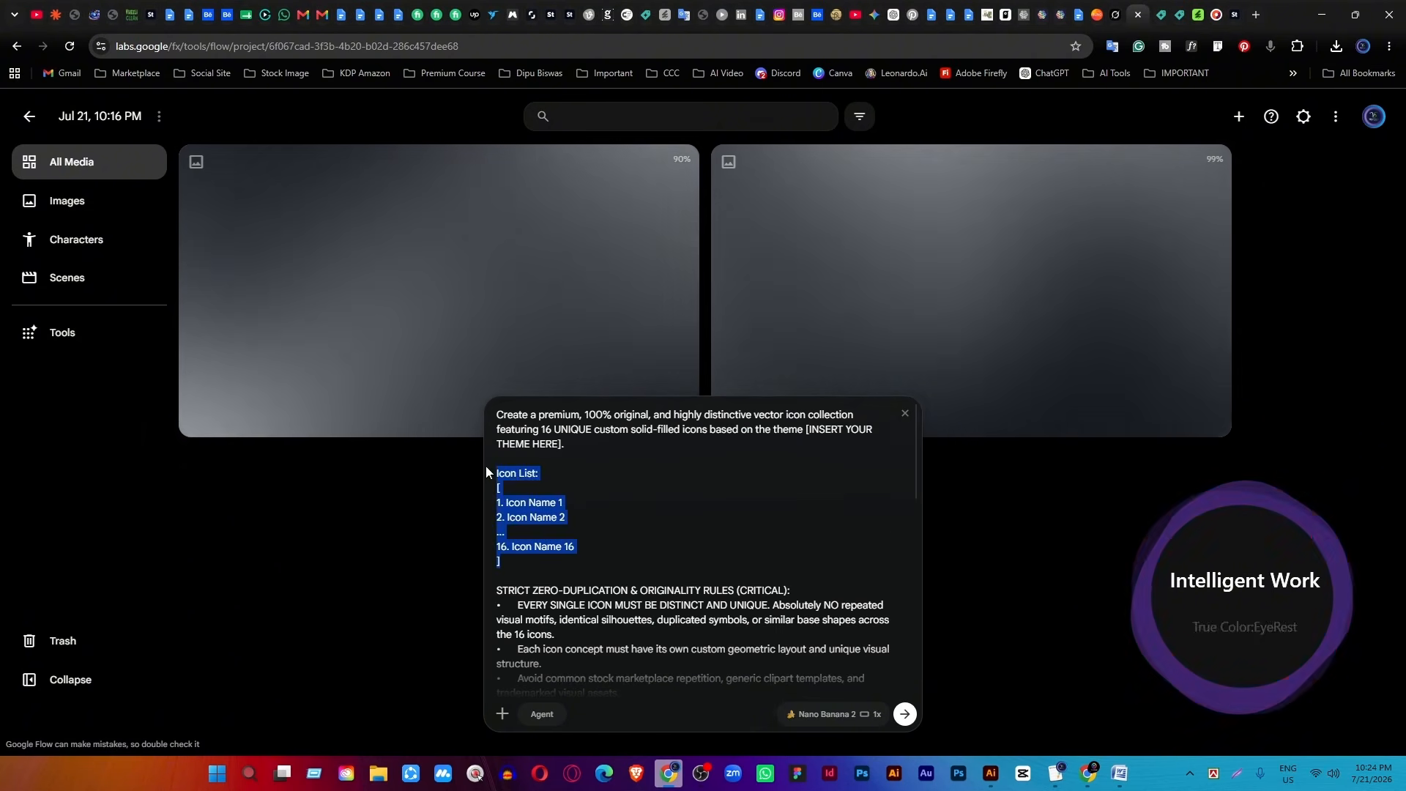
key("BackSpace")
key("BackSpace")
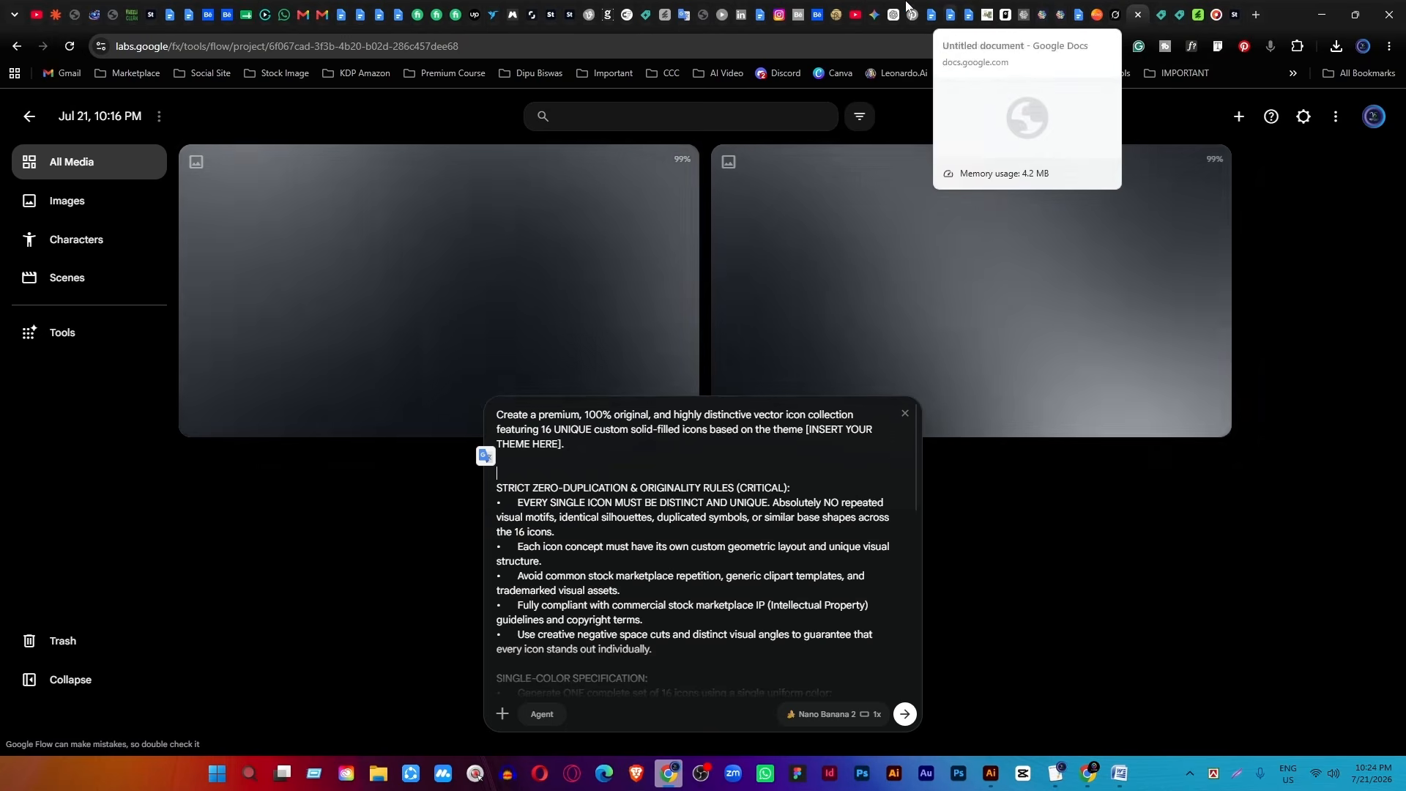
Copy the theme name "Food & Restaurant" from Gemini's theme list and replace the [INSERT YOUR THEME HERE] placeholder text in Google Flow with it.
left_click(882, 10)
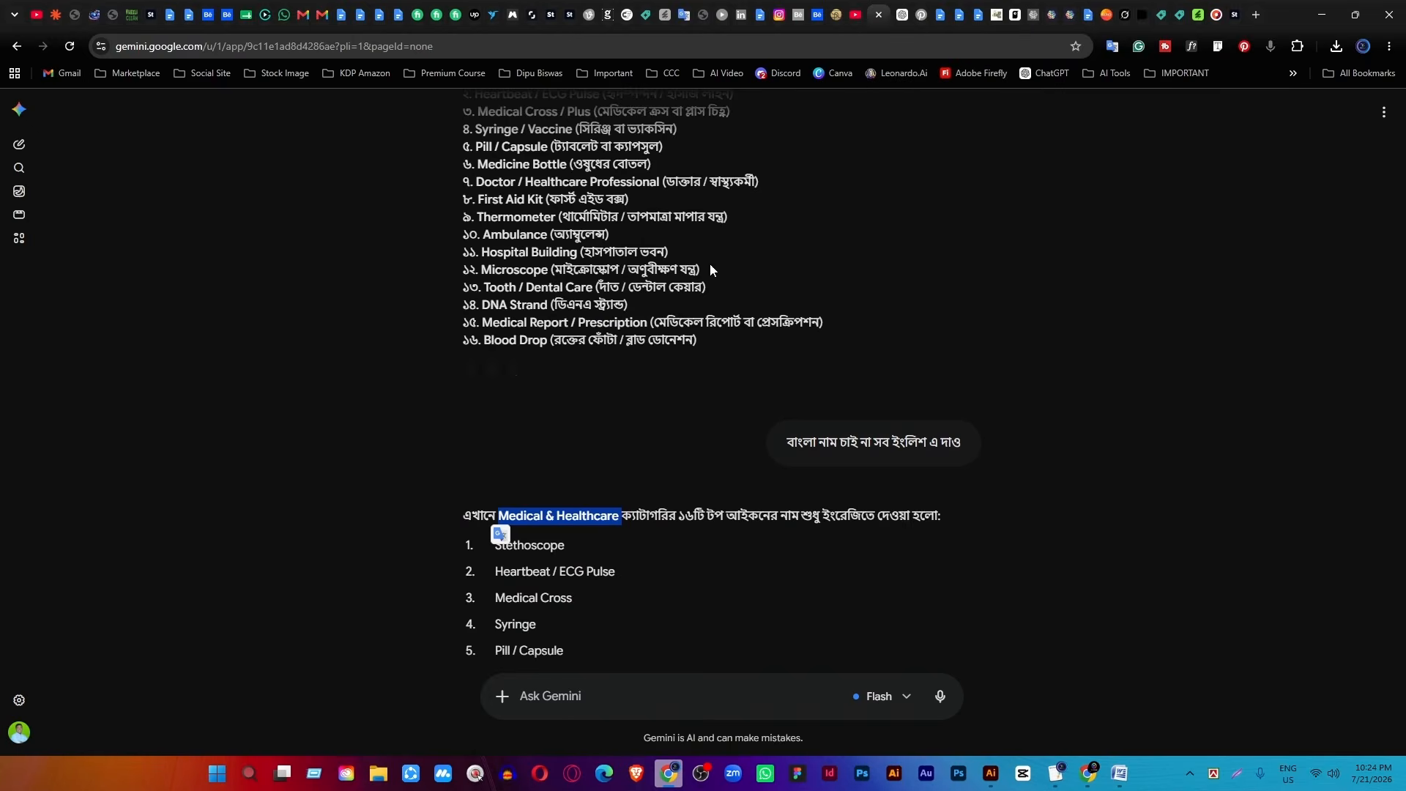
scroll(637, 548, "up", 15)
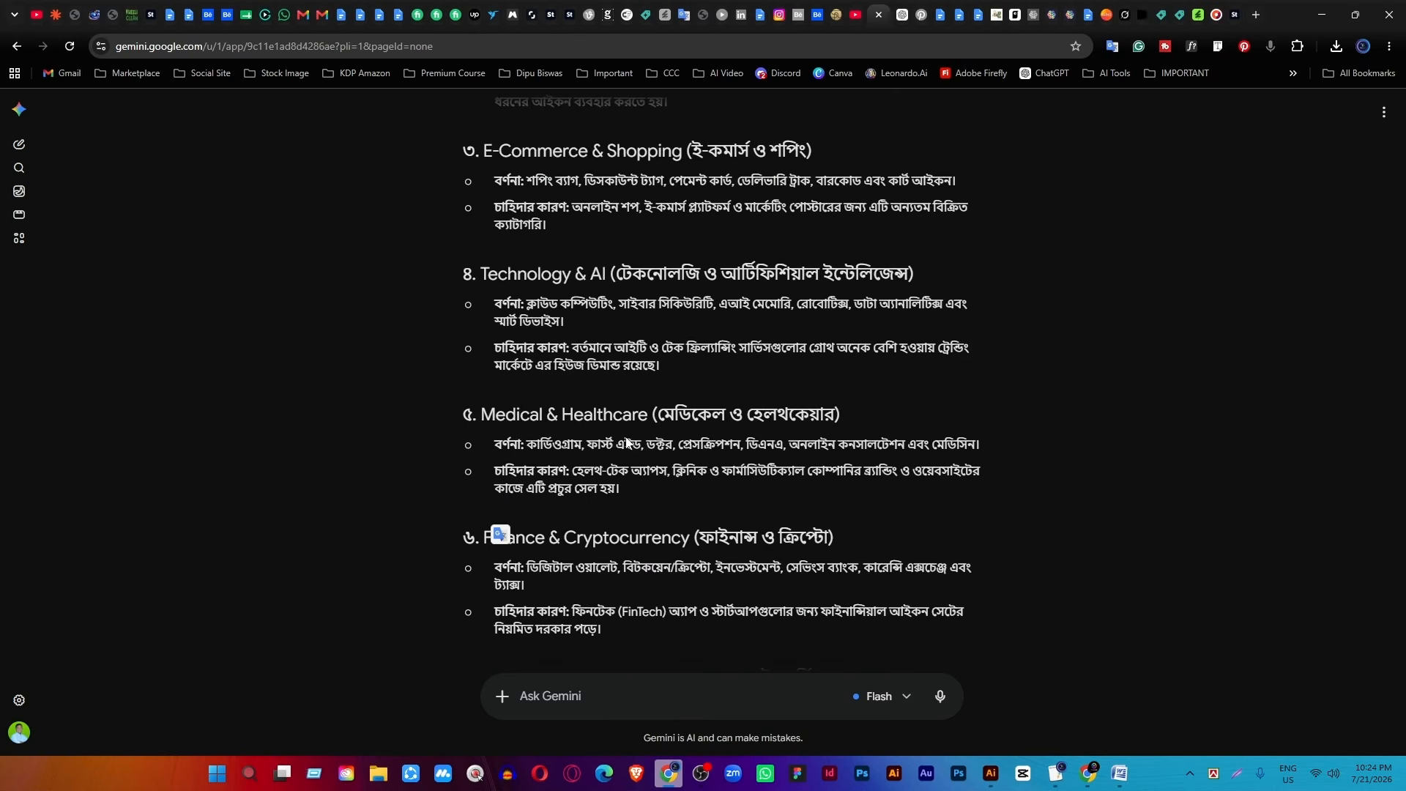
scroll(642, 421, "down", 7)
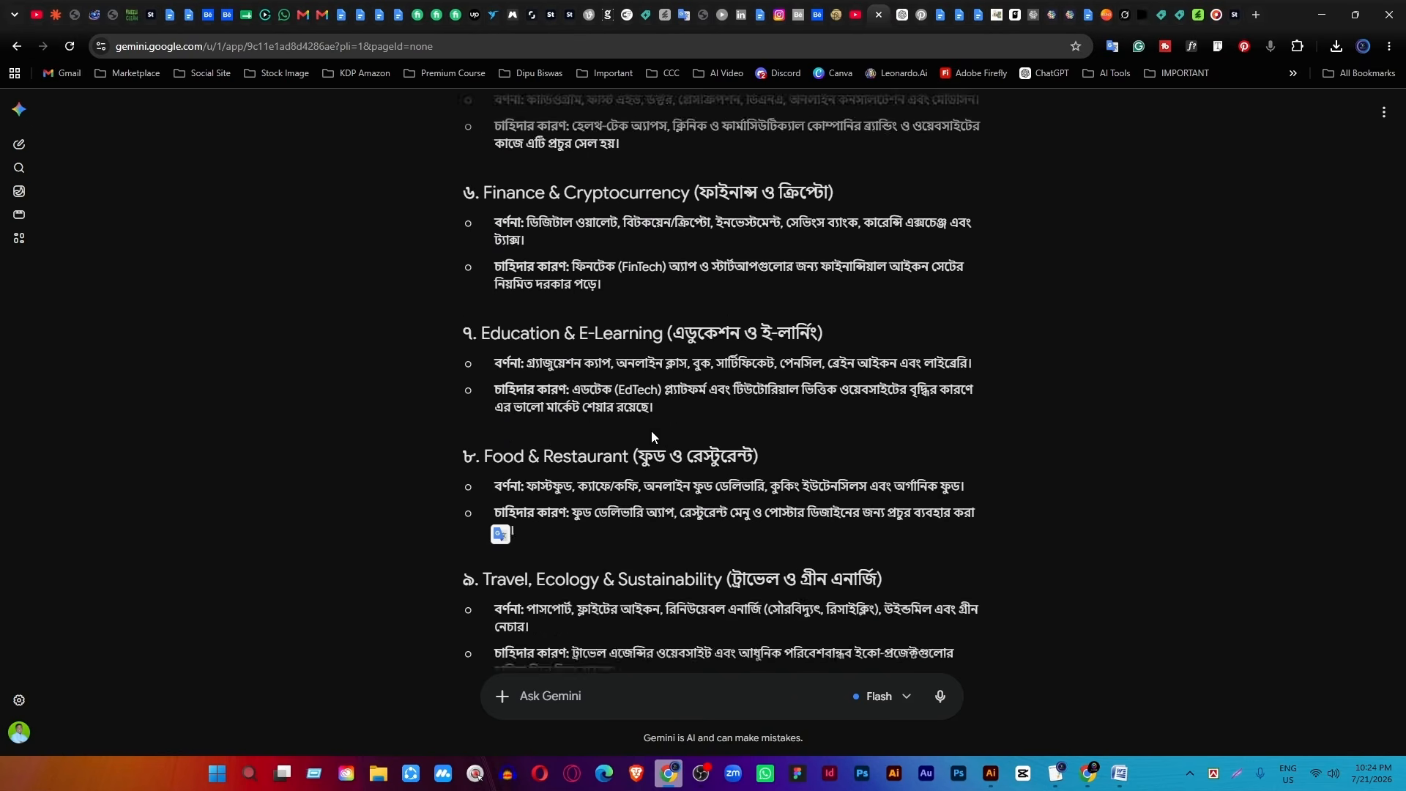
left_click_drag(628, 315, 455, 321)
key("ctrl+c")
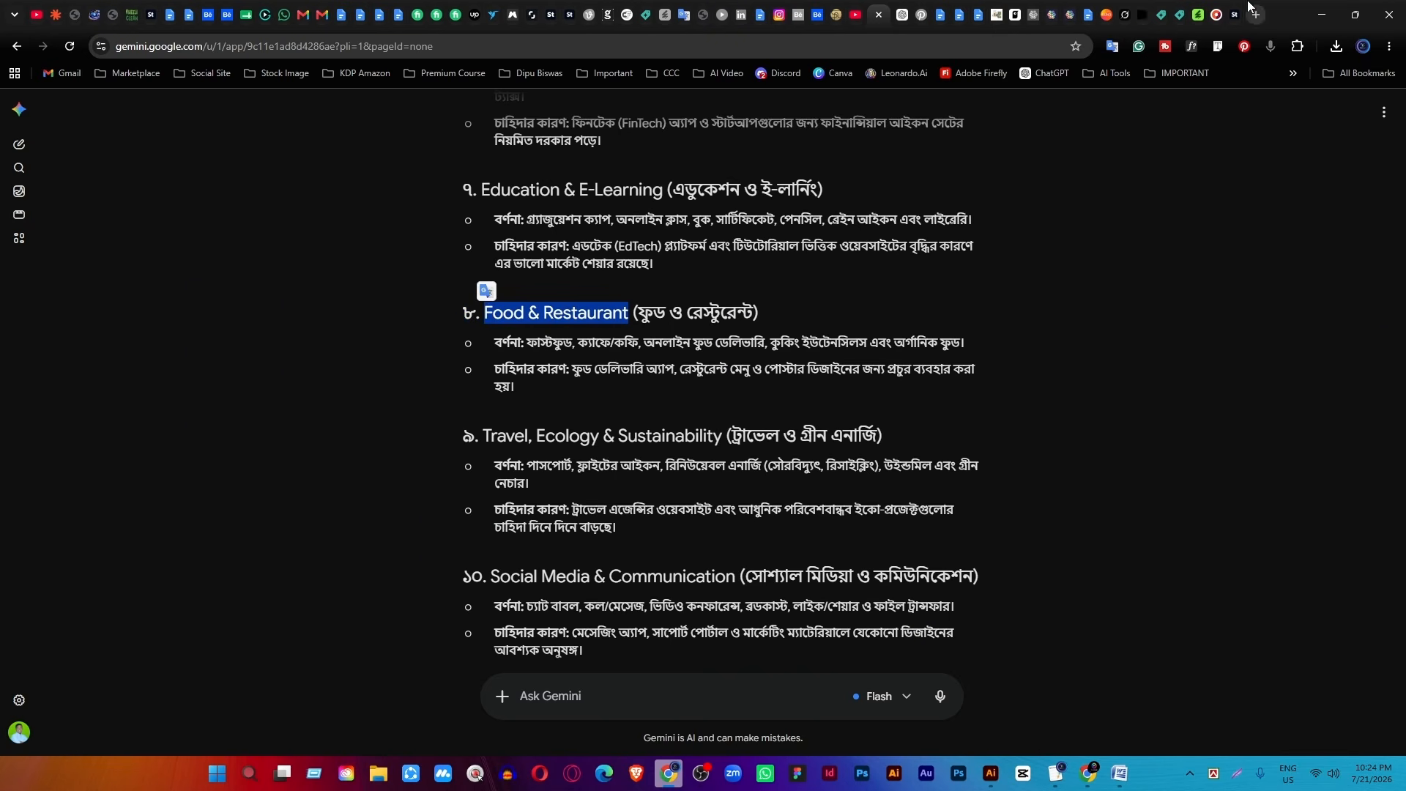
left_click(1142, 9)
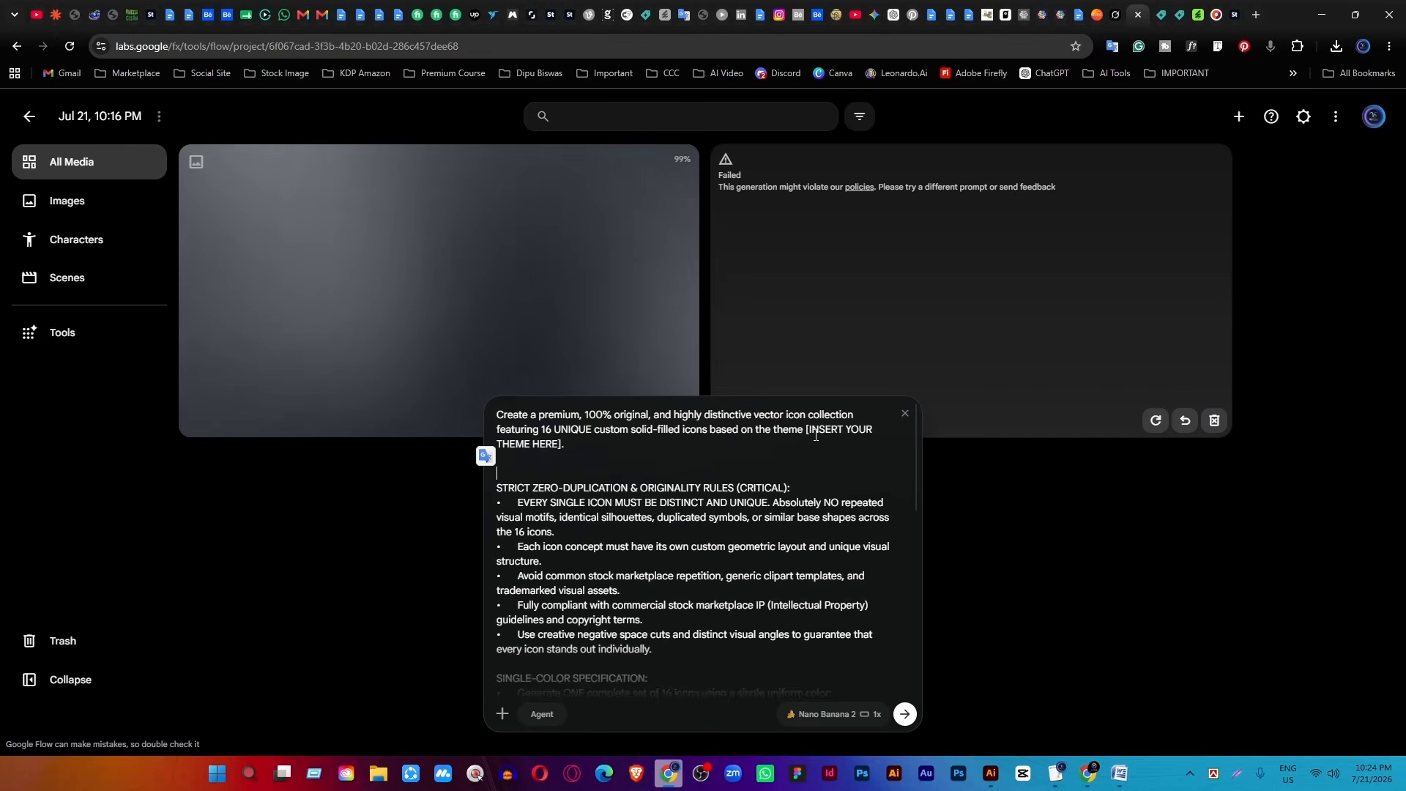
left_click_drag(810, 430, 572, 450)
key("ctrl+v")
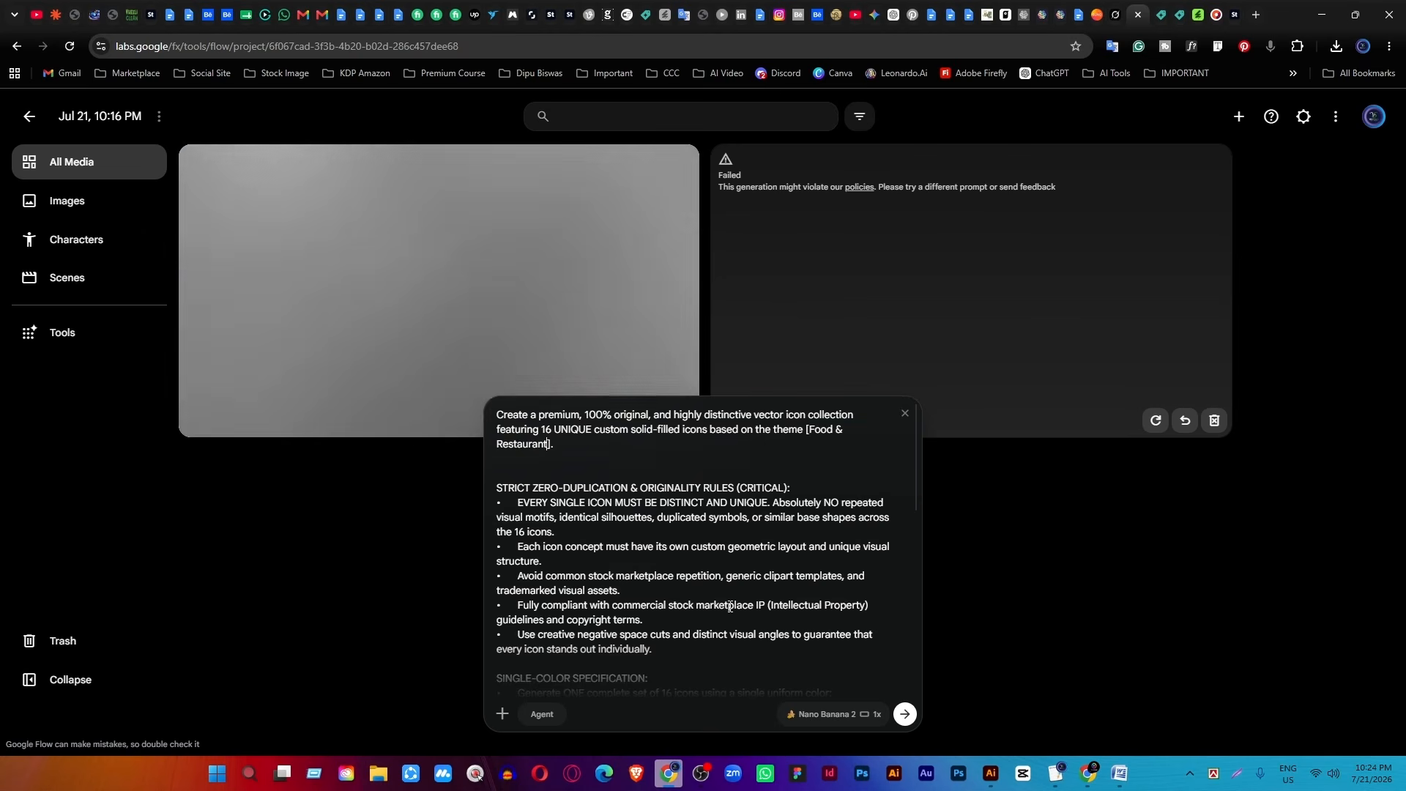
Delete the preferred-color note after "Solid Flat Black #000000" in the Food & Restaurant prompt.
scroll(690, 609, "down", 2)
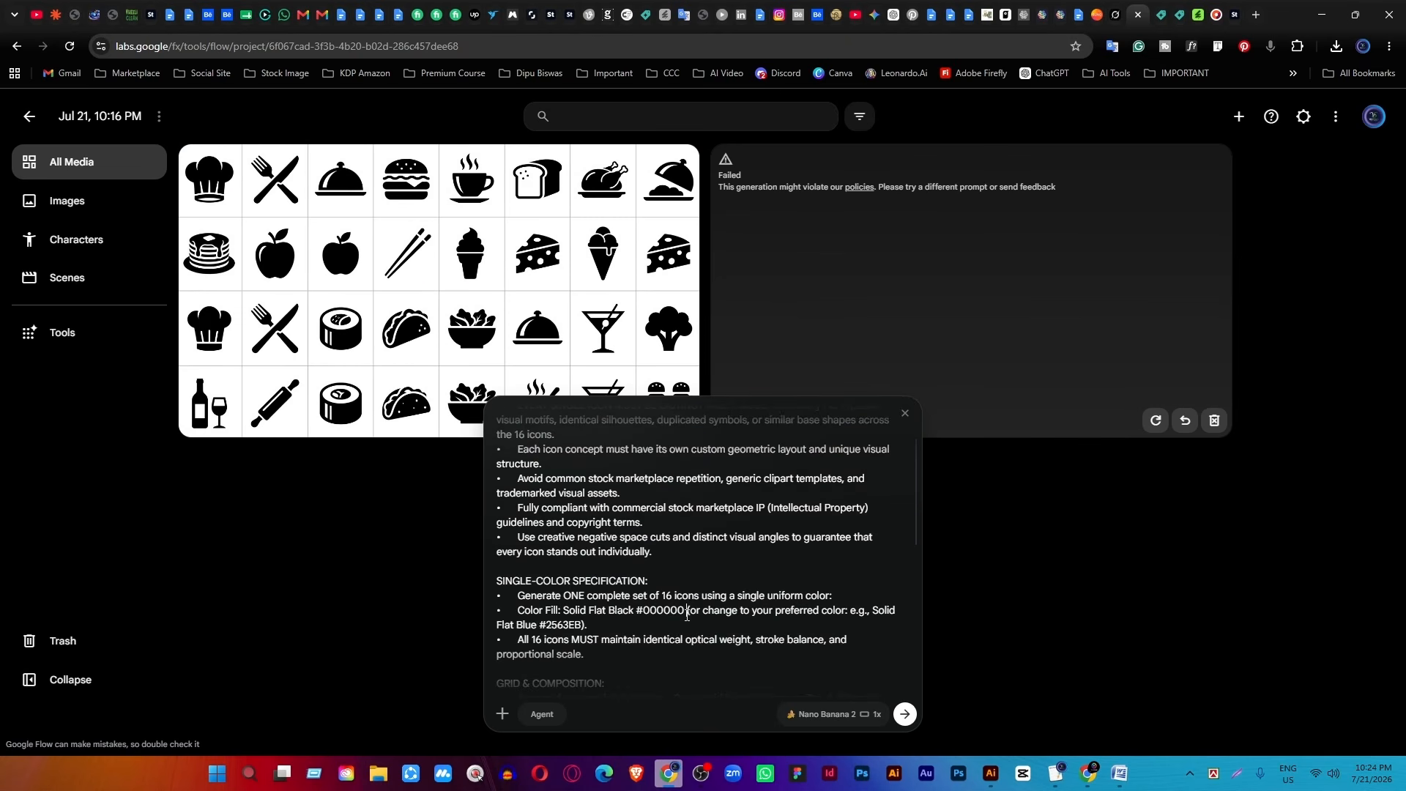
left_click_drag(687, 615, 688, 623)
key("BackSpace")
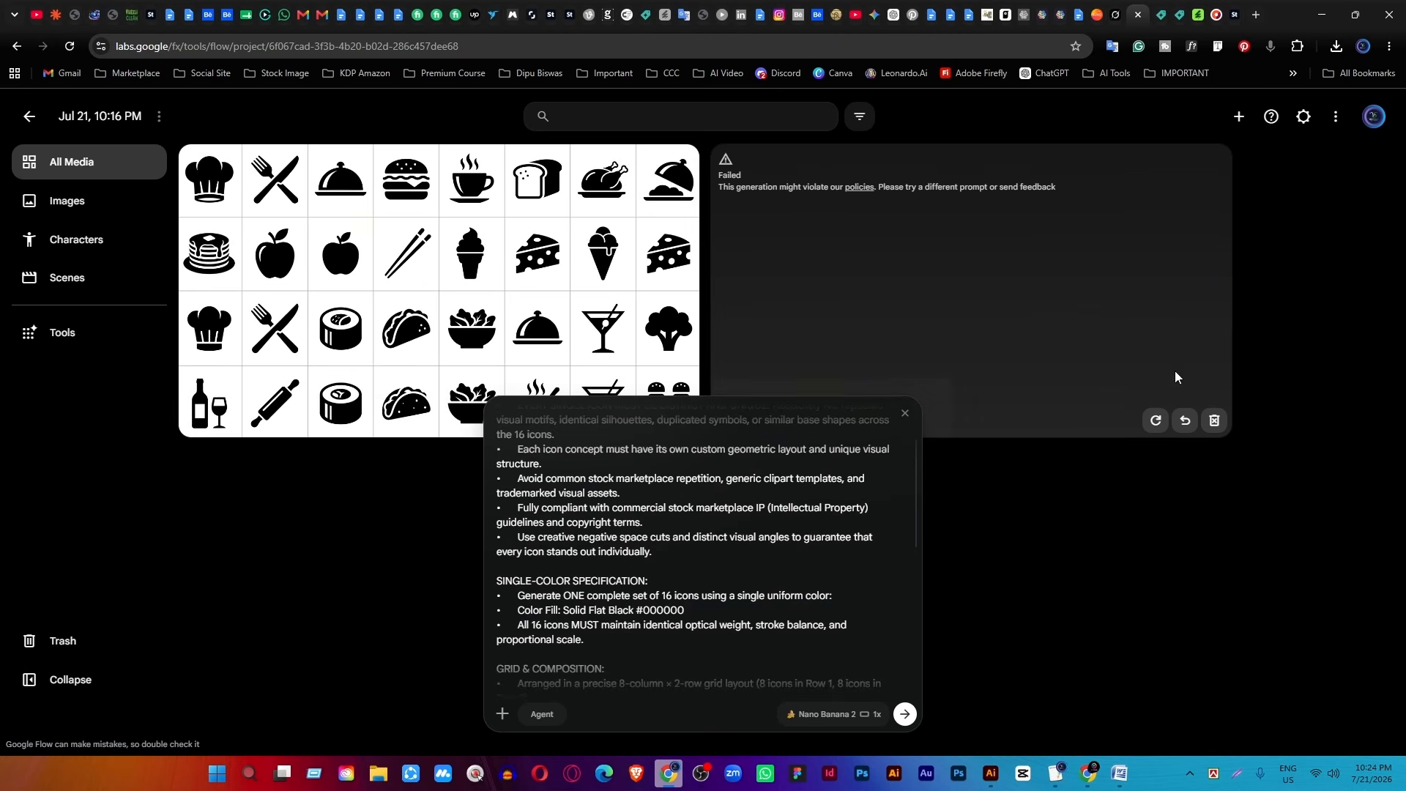
scroll(715, 582, "up", 3)
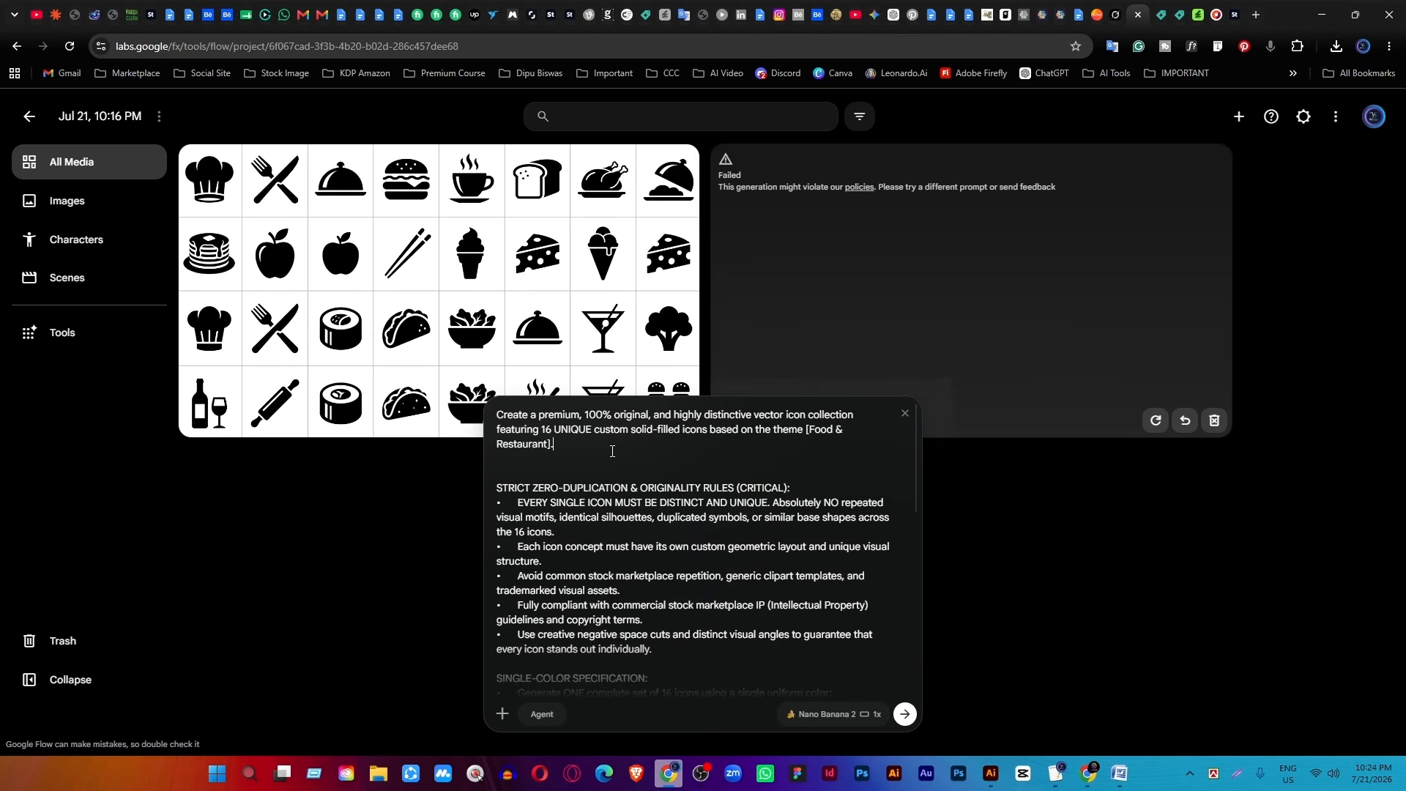
Retry the failed Medical & Healthcare generation and delete its failed tile.
left_click(1155, 422)
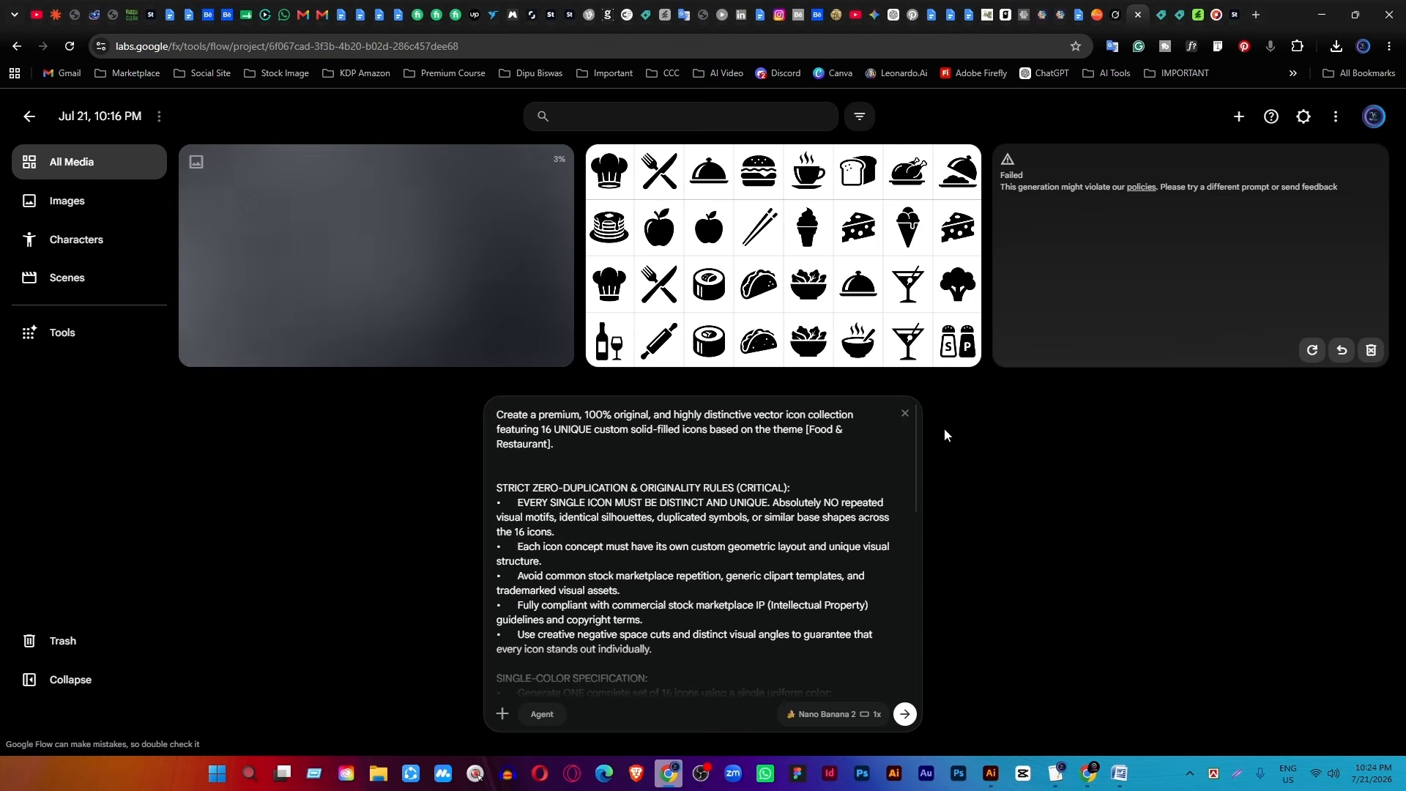
left_click(1370, 351)
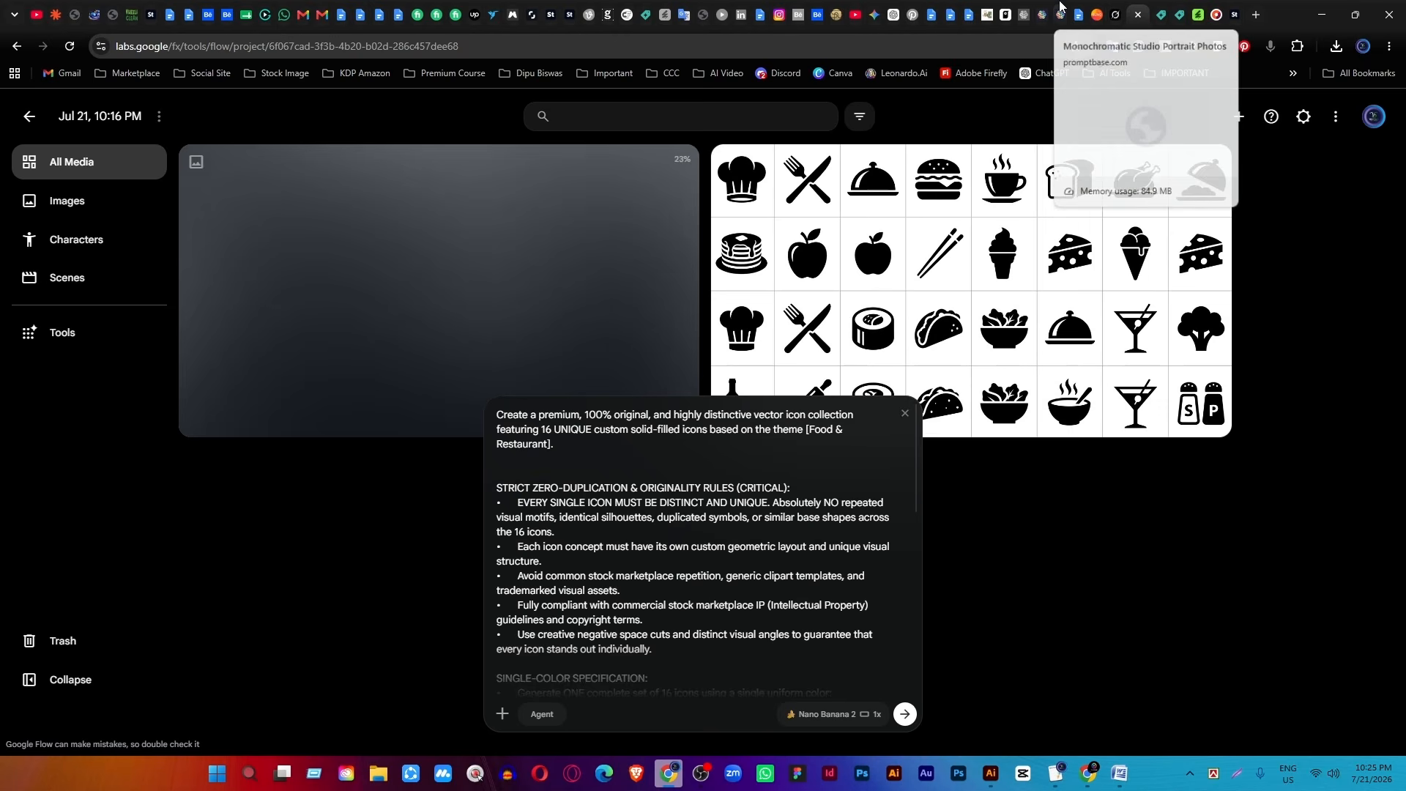
Copy Gemini's comma-separated Medical & Healthcare icon names and replace the numbered icon placeholders in the Google Docs master prompt with them.
left_click(873, 15)
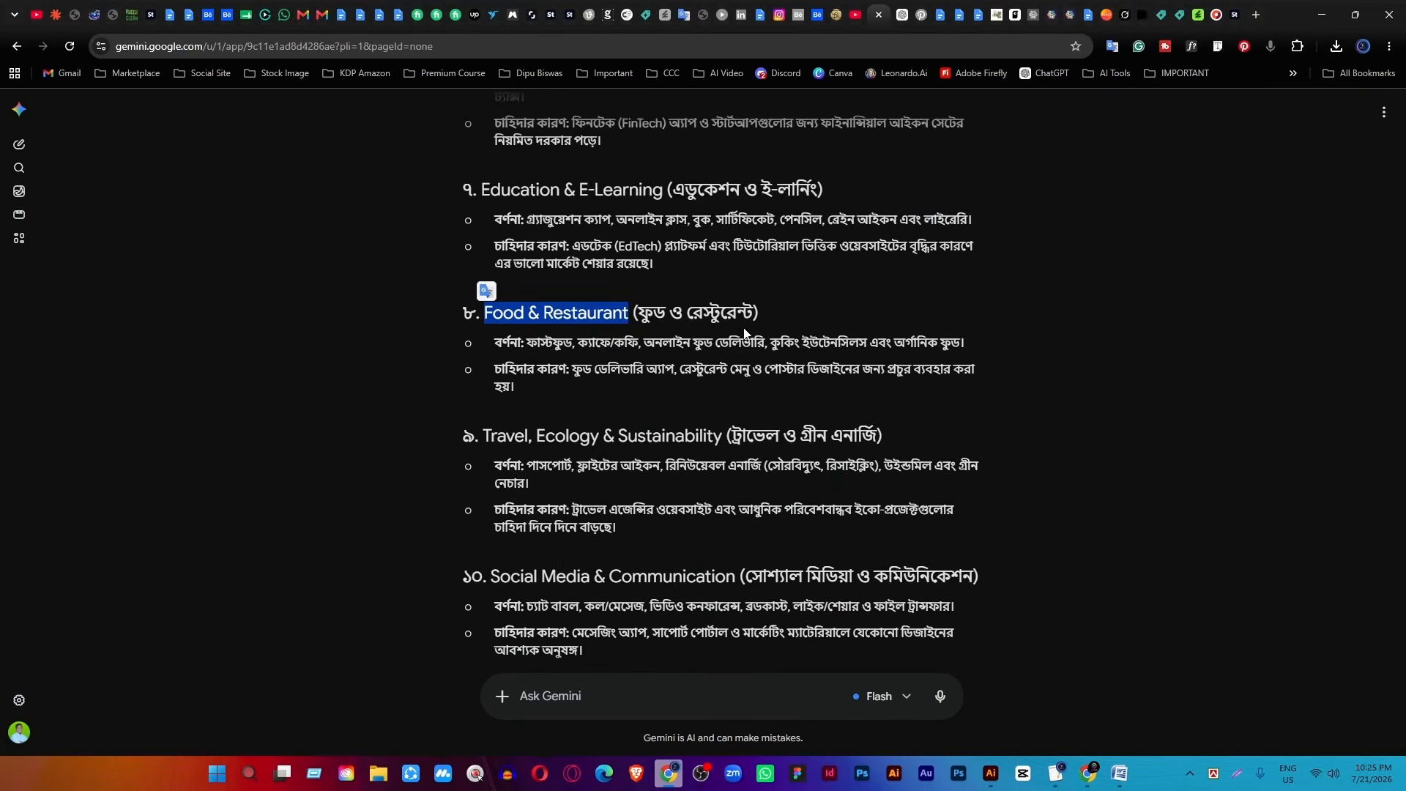
scroll(572, 388, "up", 5)
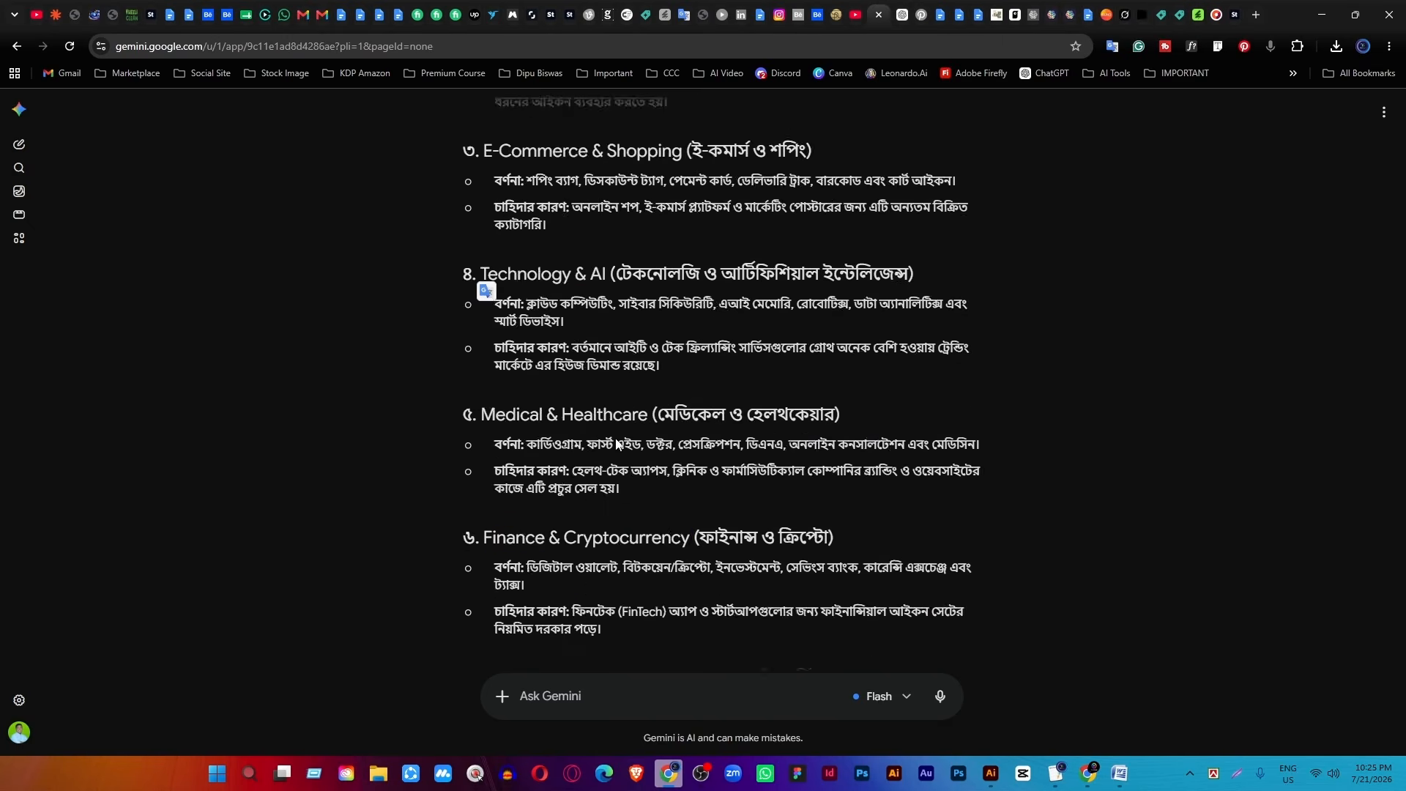
scroll(649, 482, "down", 15)
scroll(648, 482, "down", 11)
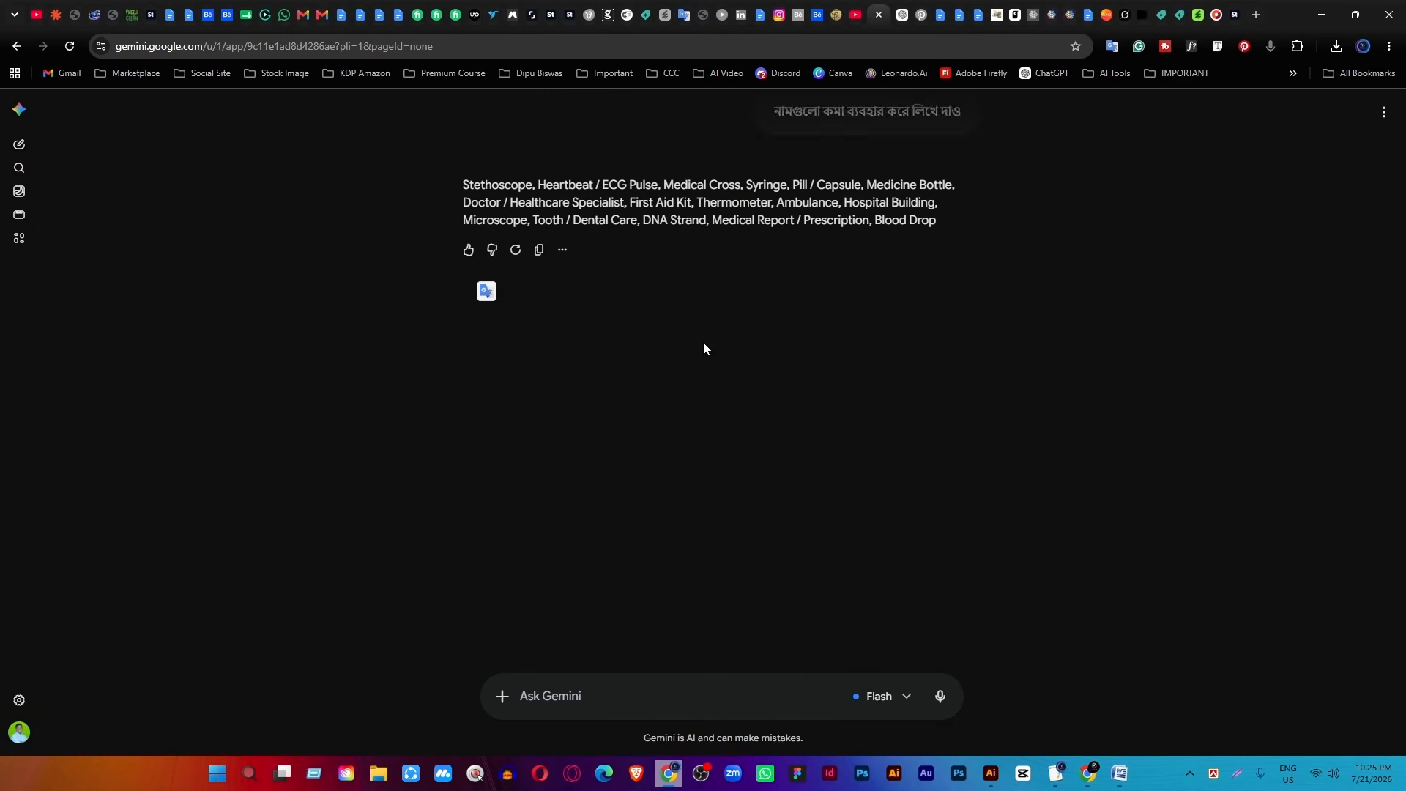
scroll(703, 347, "up", 3)
left_click_drag(940, 421, 607, 386)
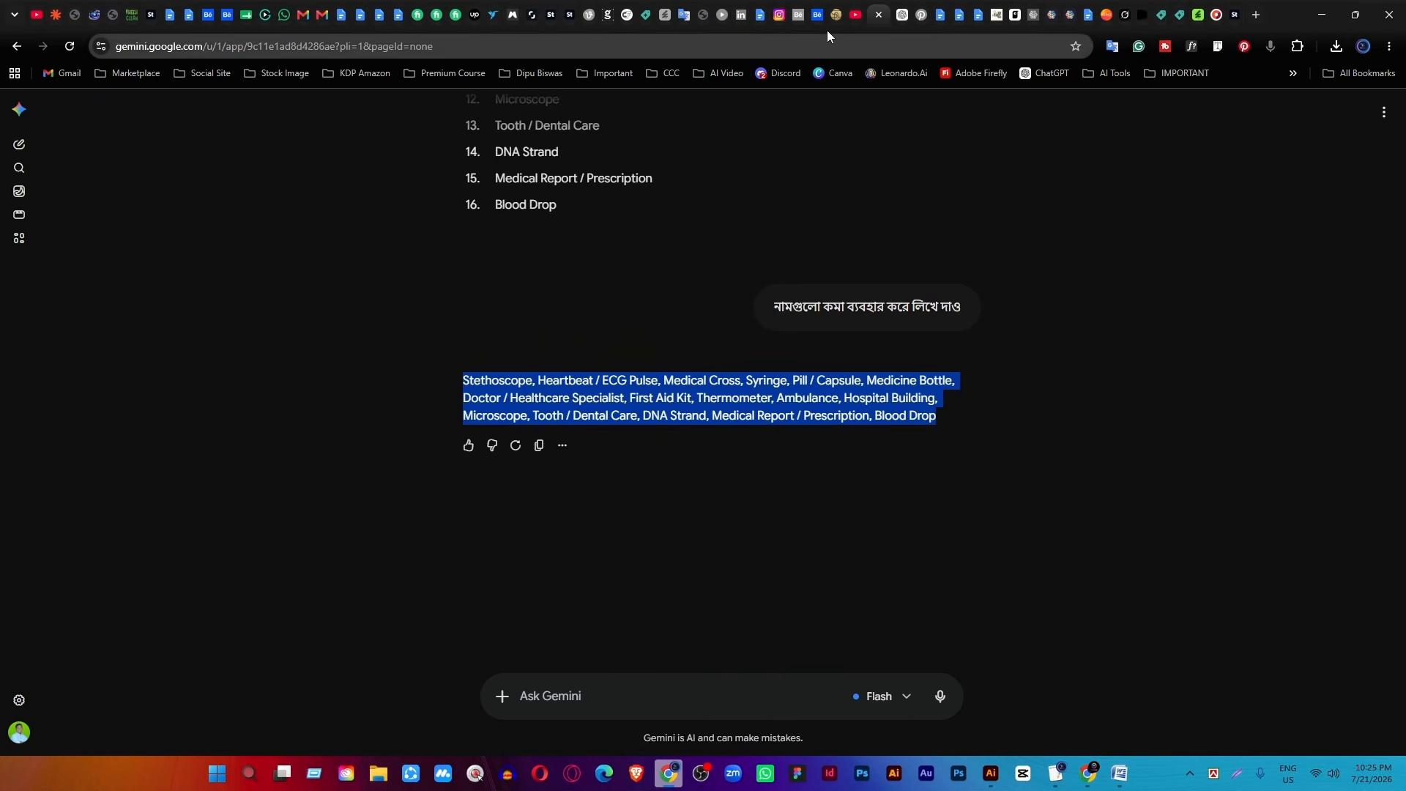
left_click(1077, 9)
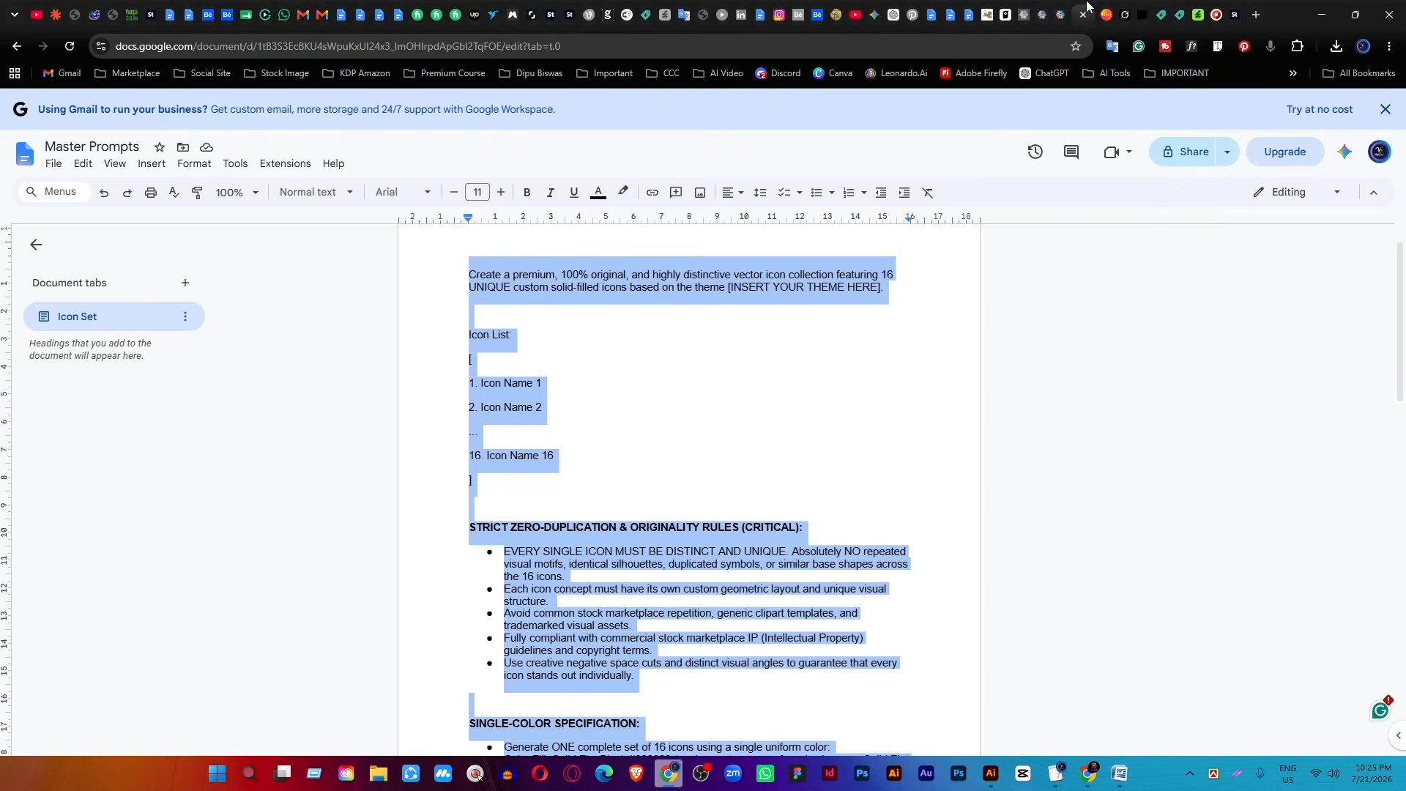
left_click(559, 388)
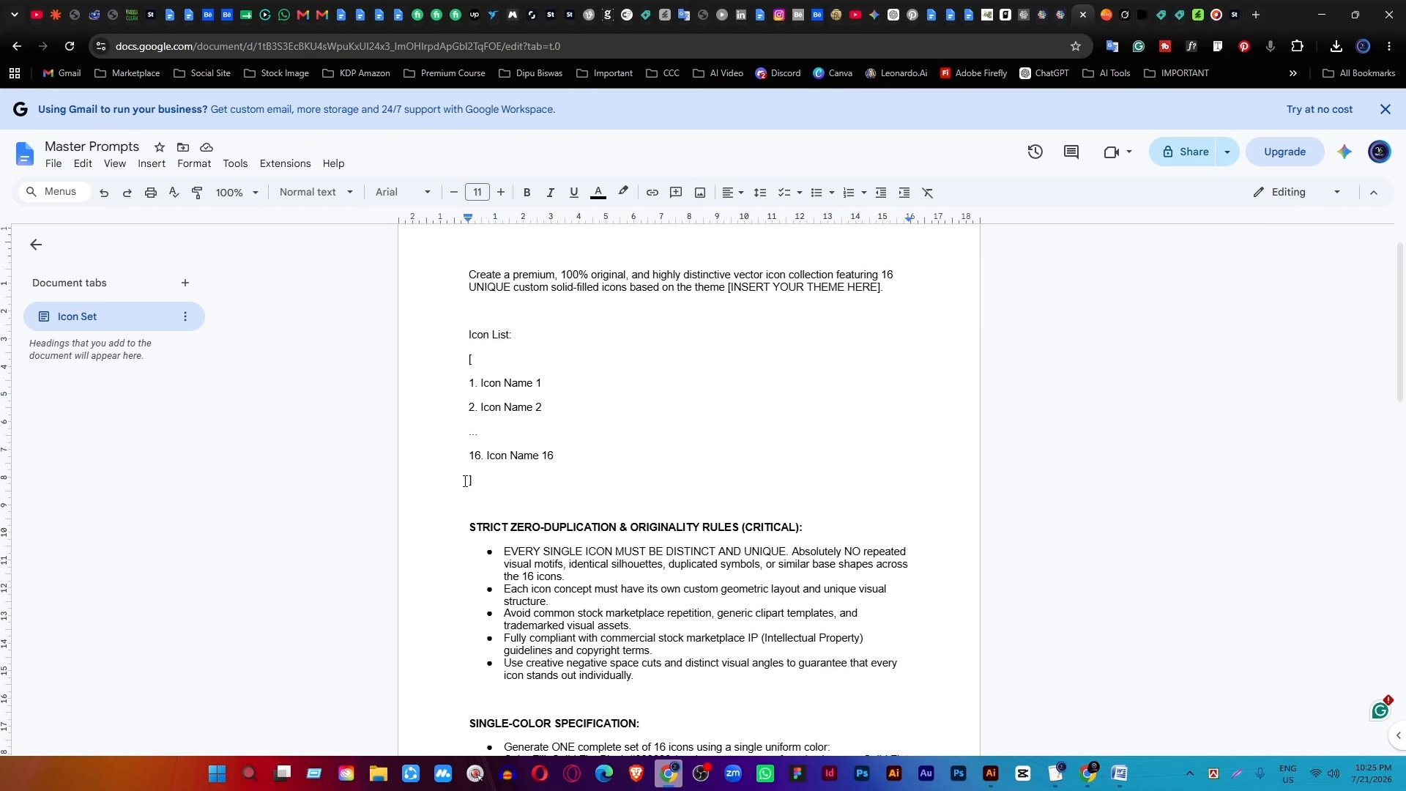
left_click_drag(470, 479, 485, 406)
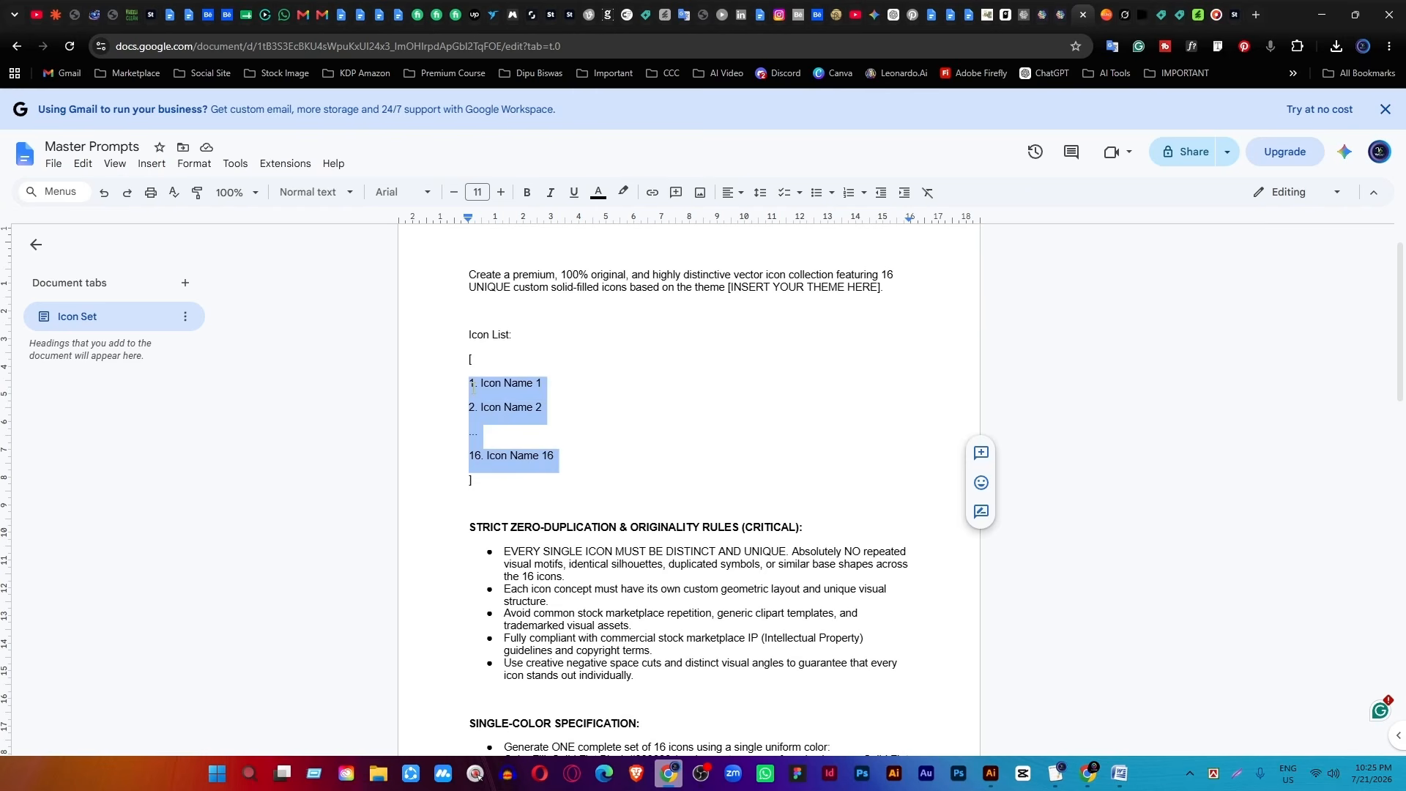
type("Stethoscope, Heartbeat / ECG Pulse, Medical Cross, Syringe, Pill / Capsule, Medicine Bottle, Doctor / Healthcare Specialist, First Aid Kit, Thermometer, Ambulance, Hospital Building, Microscope, Tooth / Dental Care, DNA Strand, Medical Report / Prescription, Blood Drop")
Try to turn the pasted comma-separated icon names into a numbered list and remove the numbering again.
left_click_drag(489, 420, 460, 389)
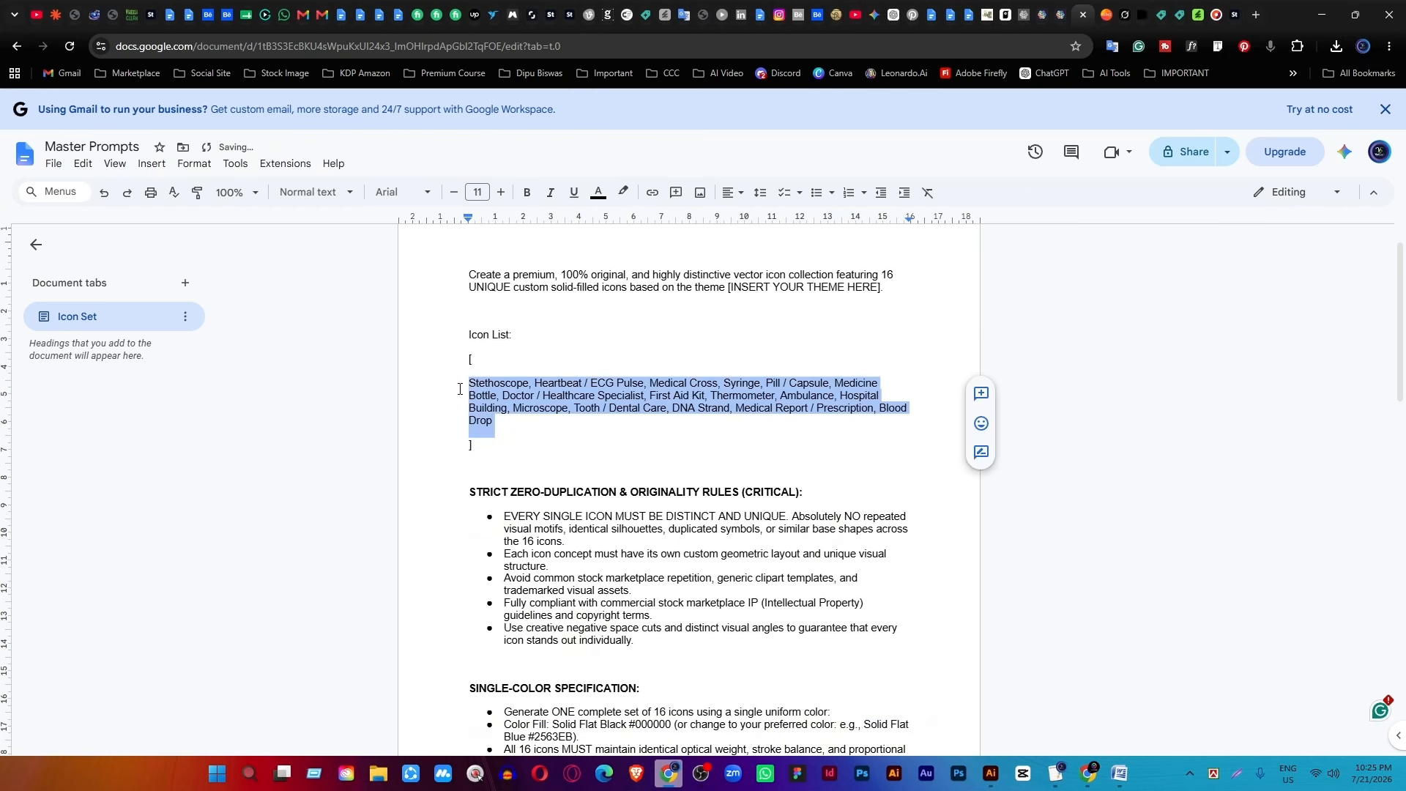
left_click(847, 193)
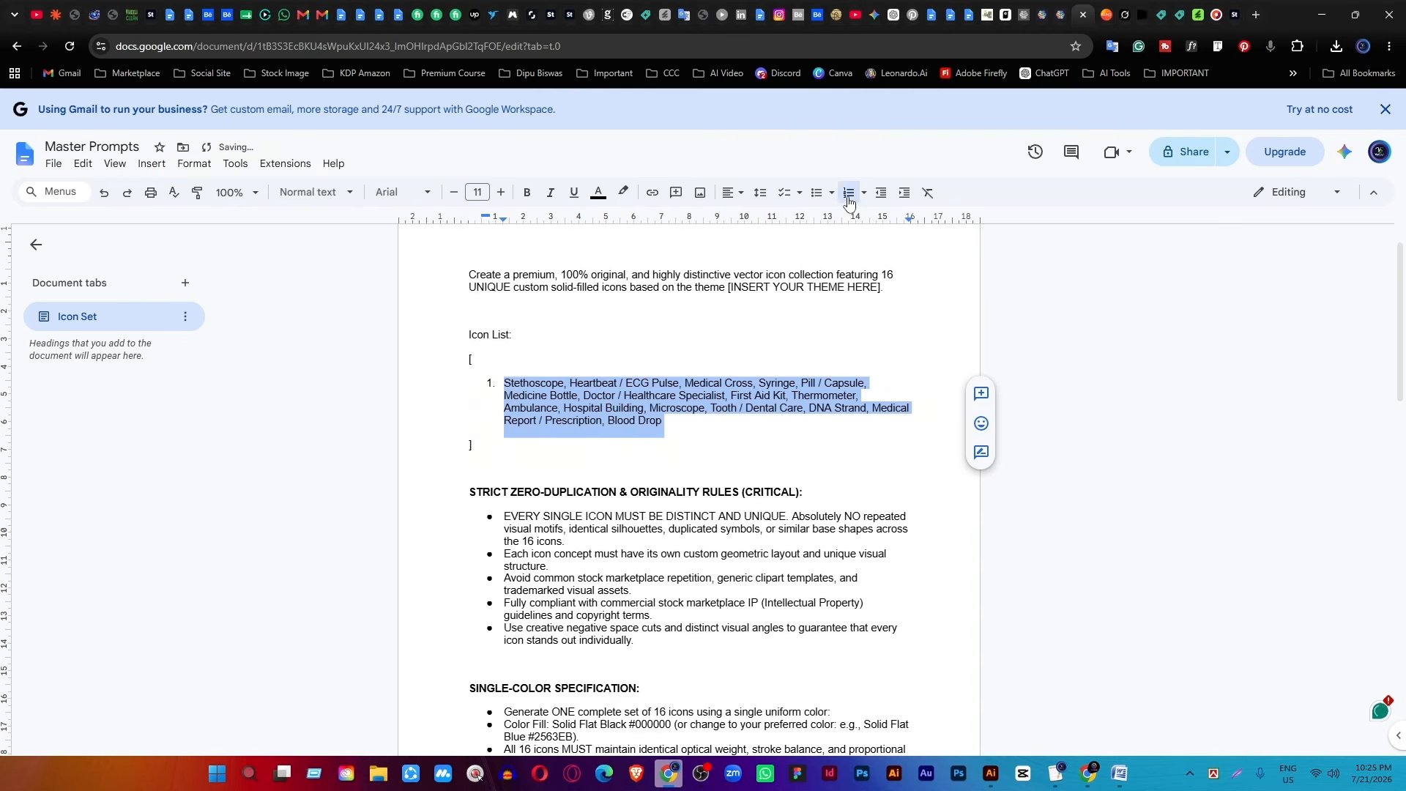
left_click(848, 194)
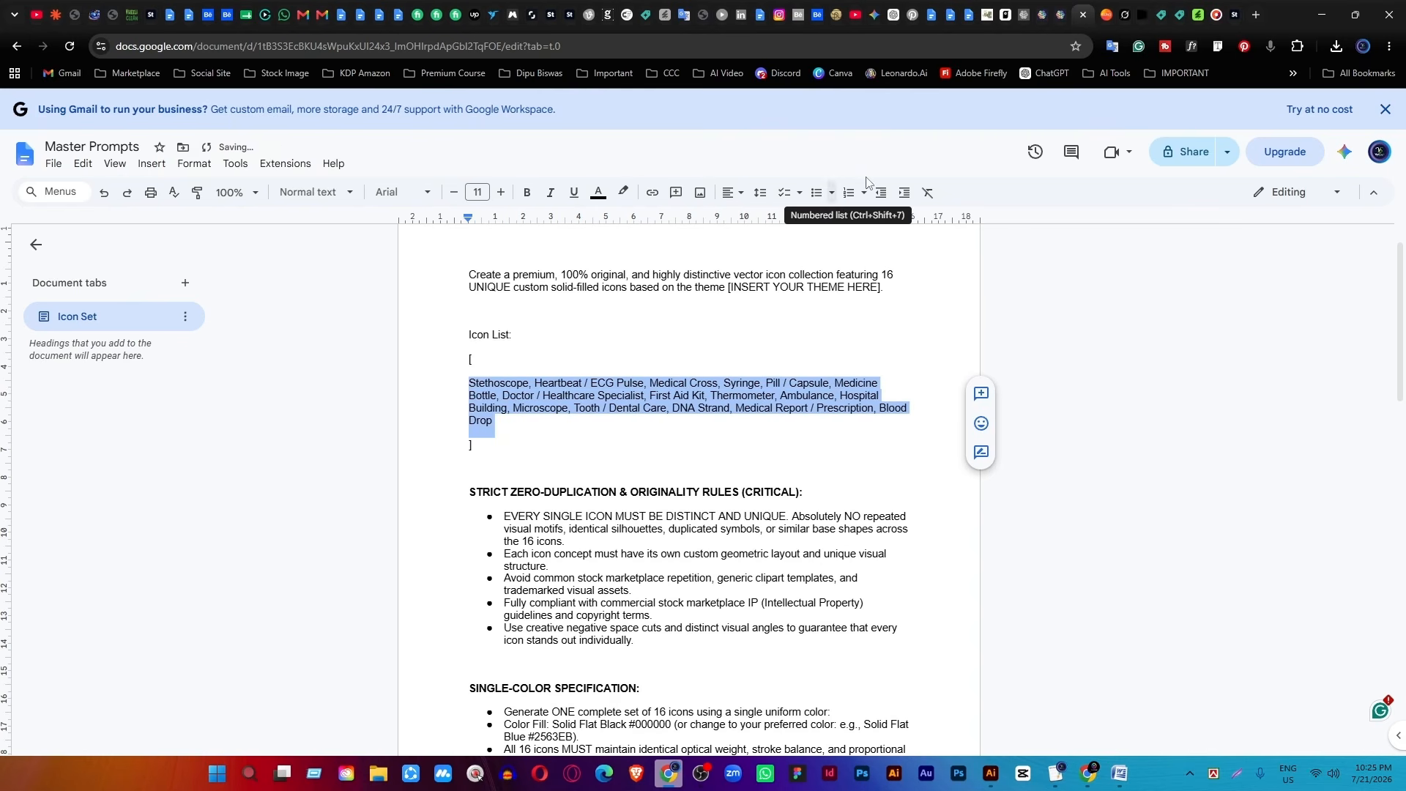
Copy Gemini's numbered list of 16 English Medical & Healthcare icon names and replace the comma-separated names in the Google Docs prompt with it.
left_click(879, 15)
scroll(567, 389, "up", 4)
left_click_drag(568, 502, 489, 440)
scroll(584, 433, "down", 3)
scroll(584, 438, "down", 2)
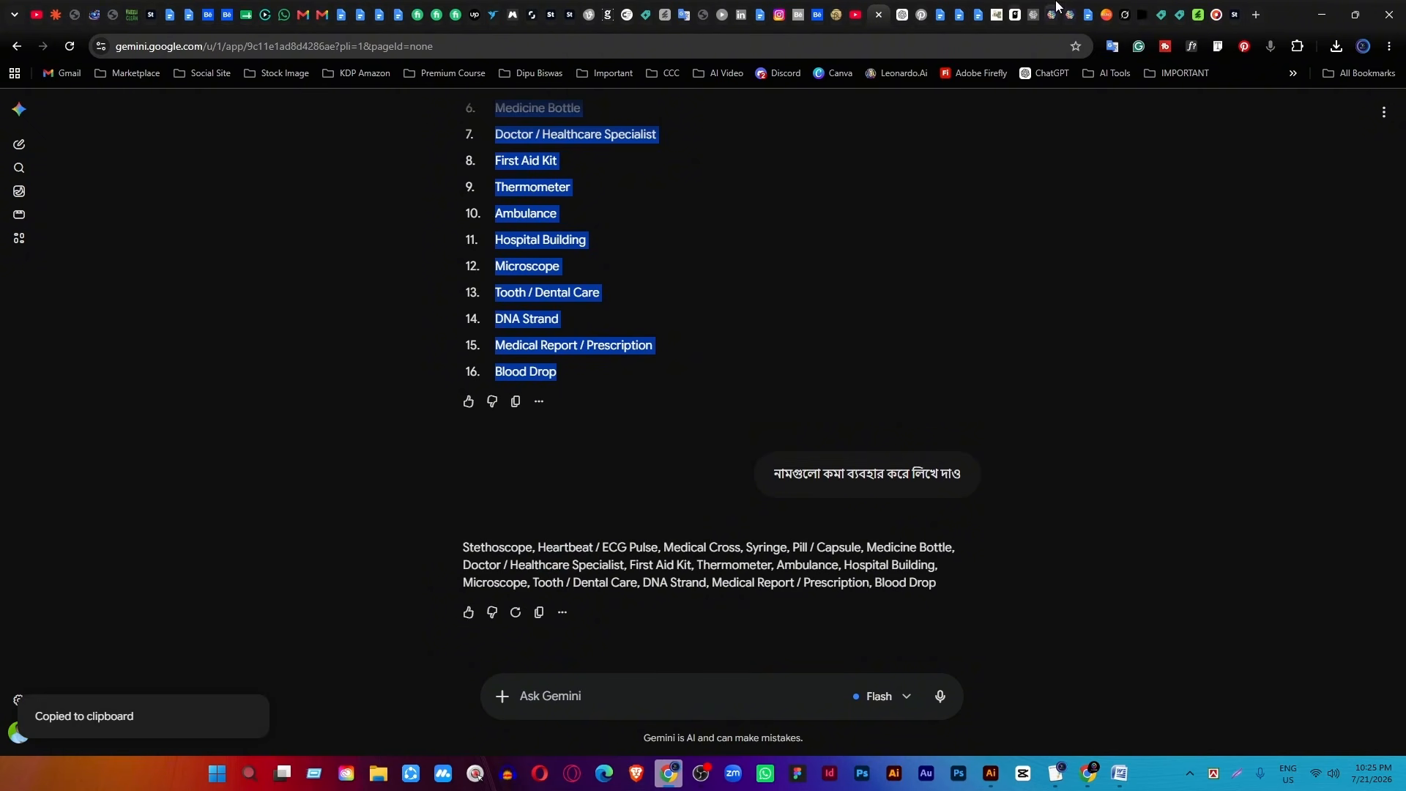
left_click(1087, 9)
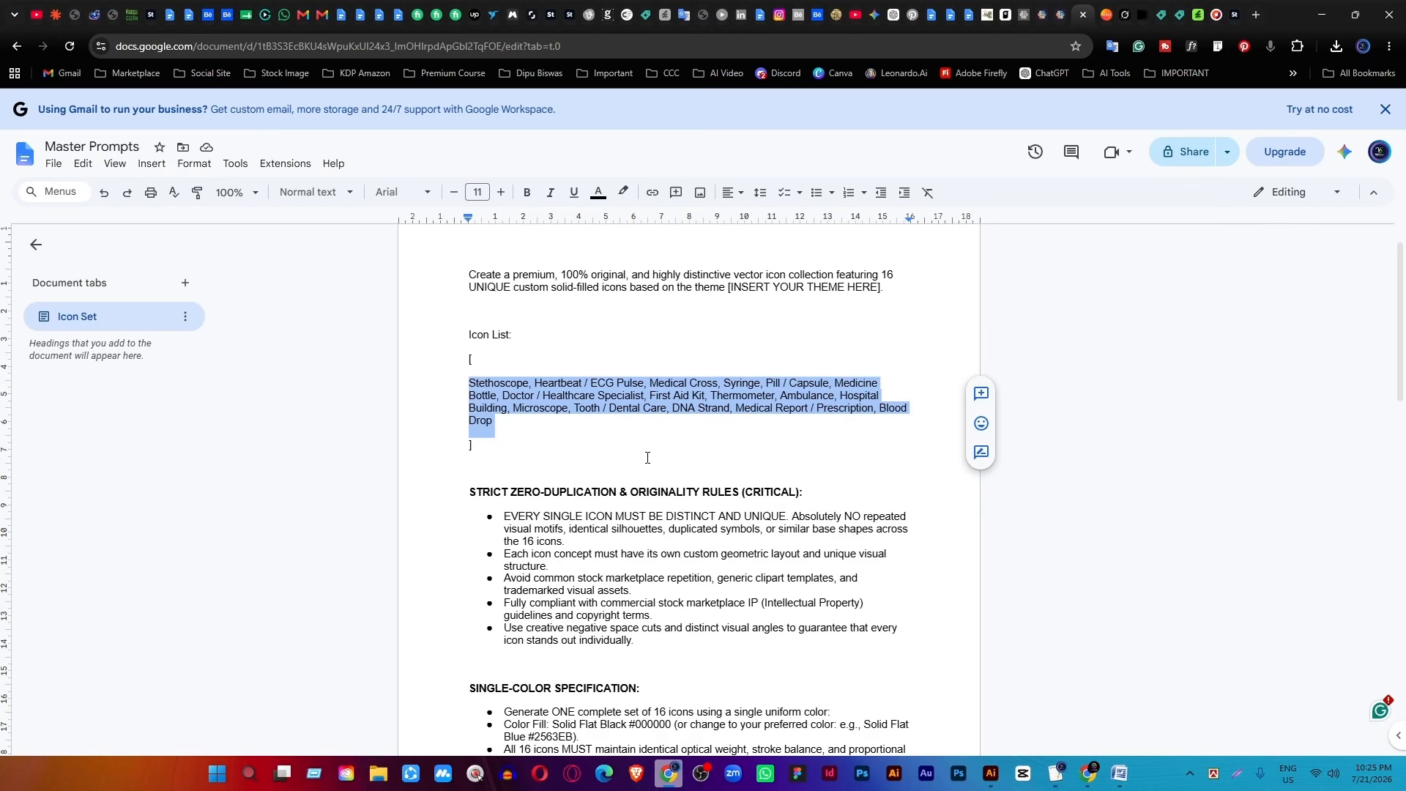
key("ctrl+v")
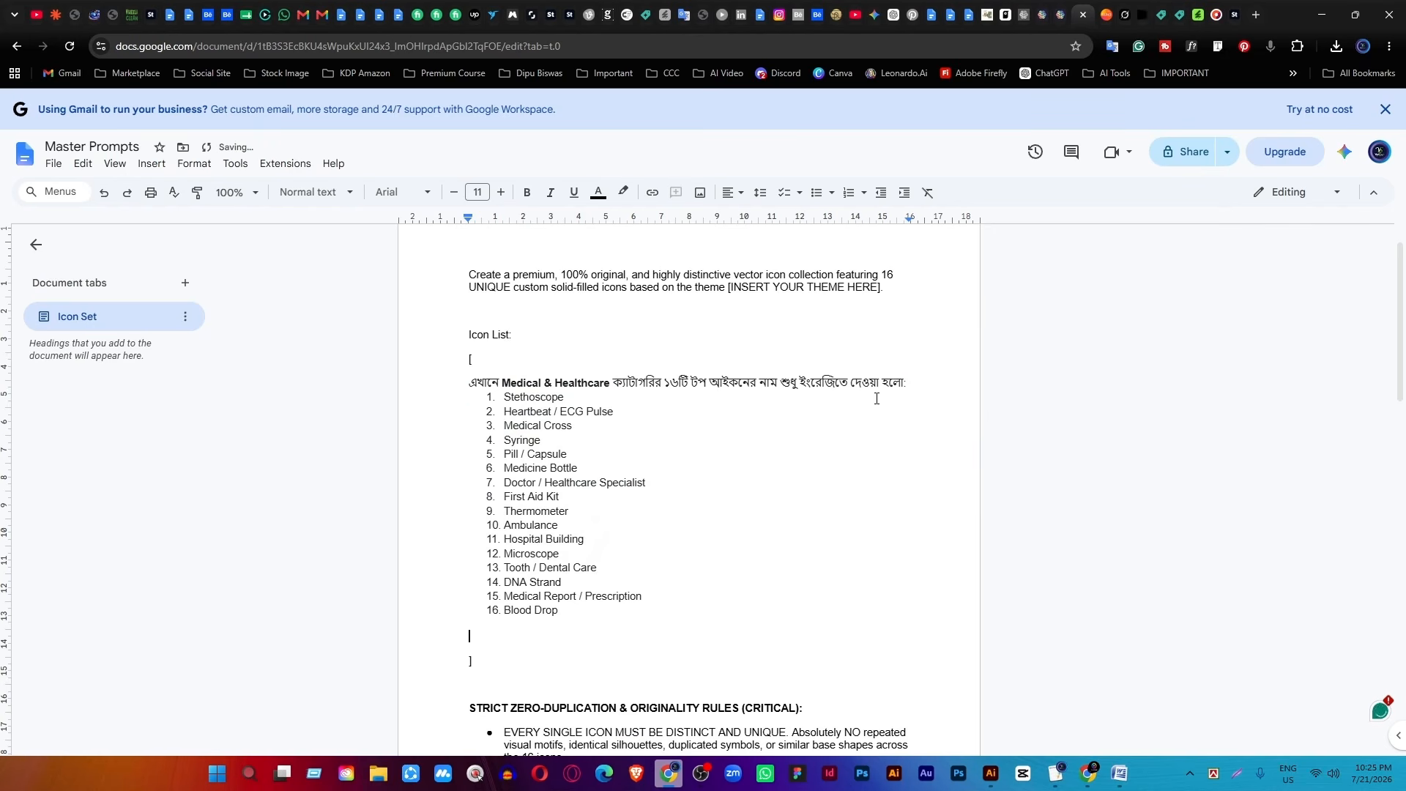
Delete the Bengali intro line above the pasted icon names and the line breaks separating the square brackets from the list.
left_click_drag(910, 382, 468, 382)
key("BackSpace")
key("Delete")
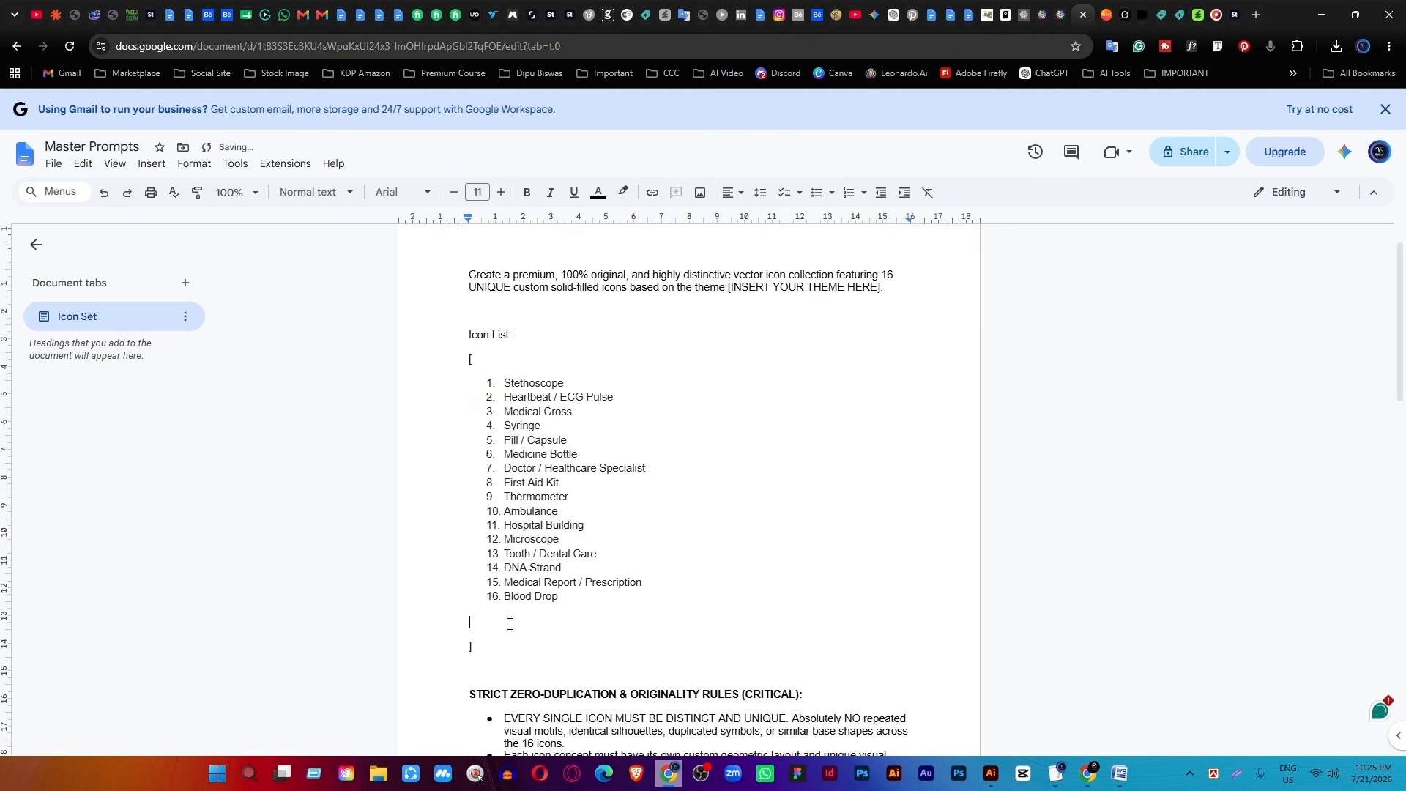
key("BackSpace")
key("Delete")
key("Delete")
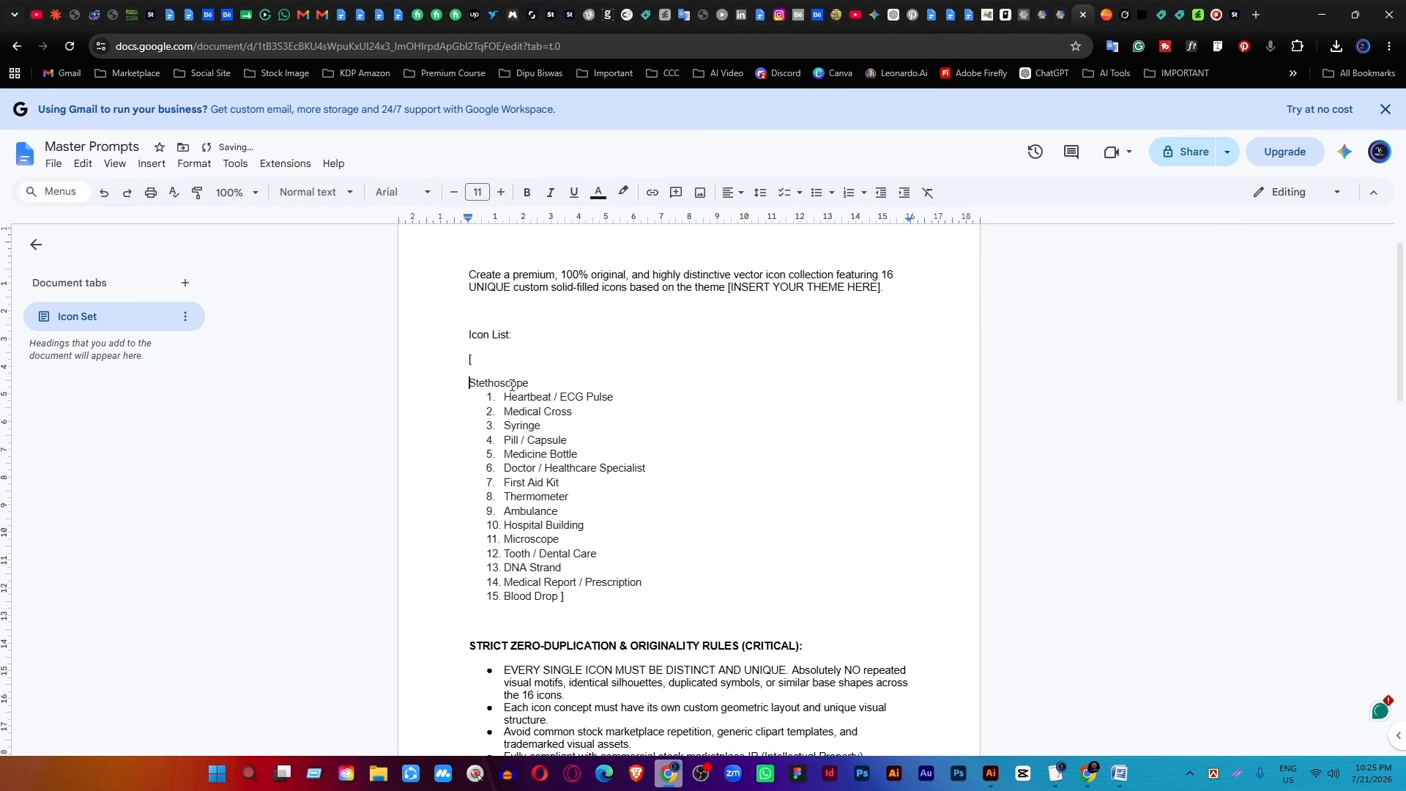
key("BackSpace")
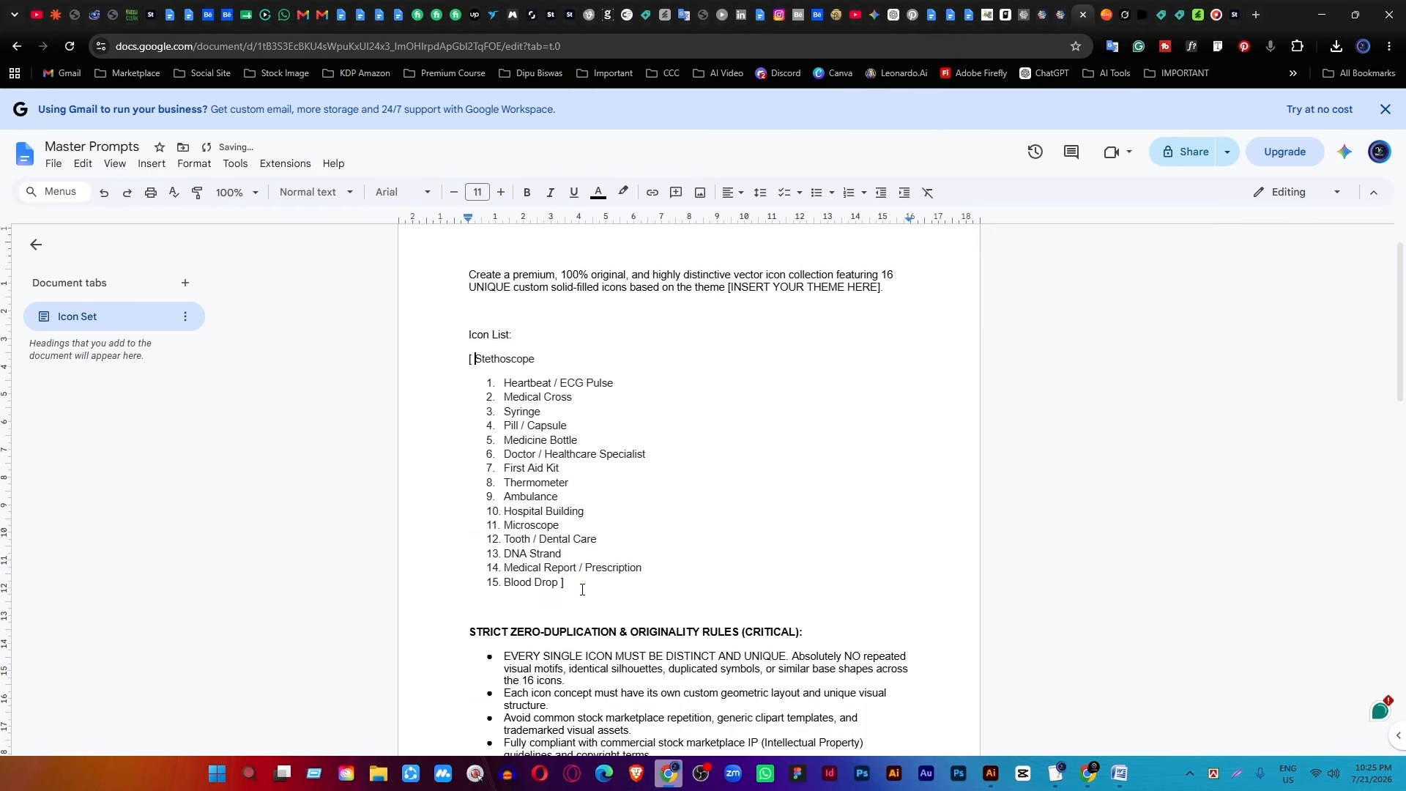
Number all 16 icon names from Stethoscope to Blood Drop as one list and remove the square brackets around them.
left_click_drag(547, 541, 483, 364)
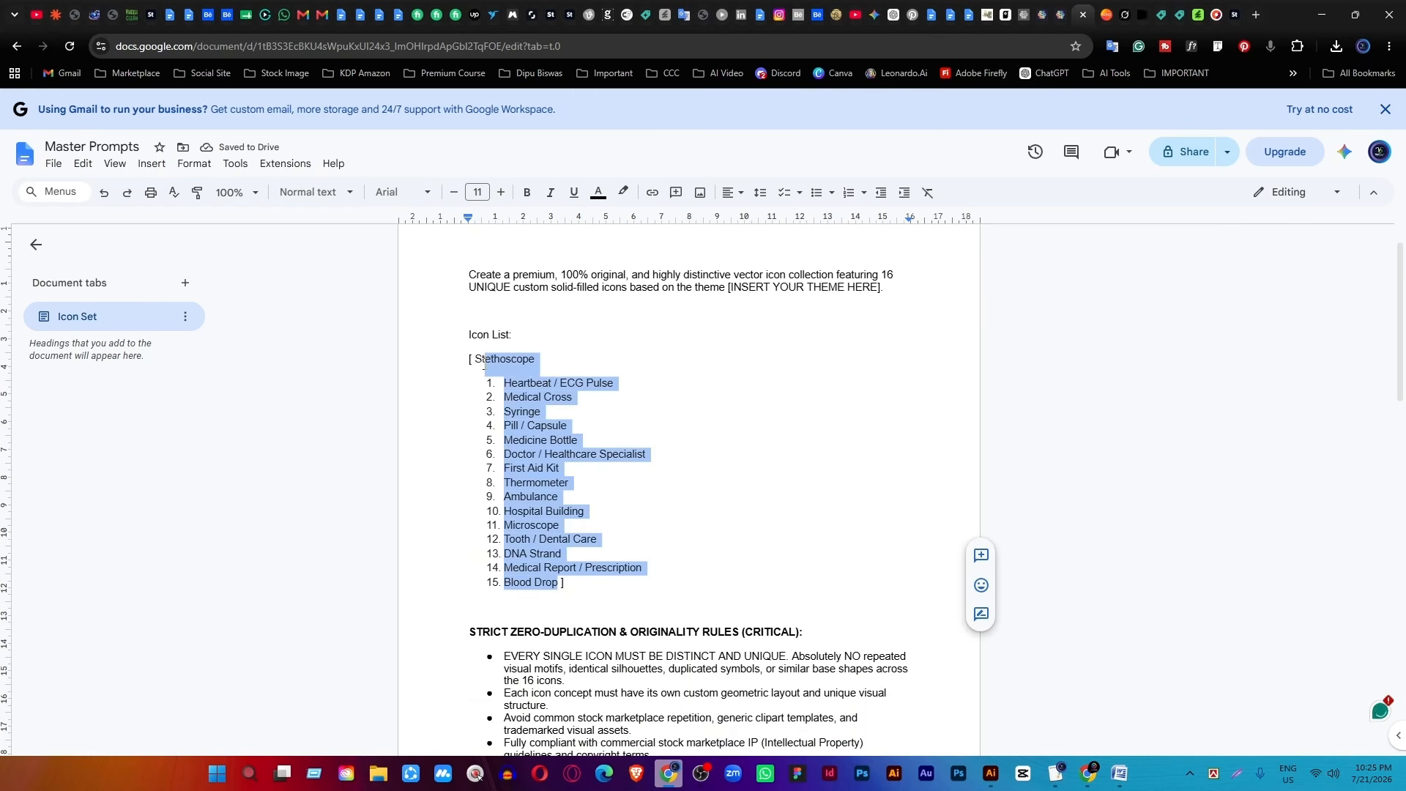
left_click(849, 194)
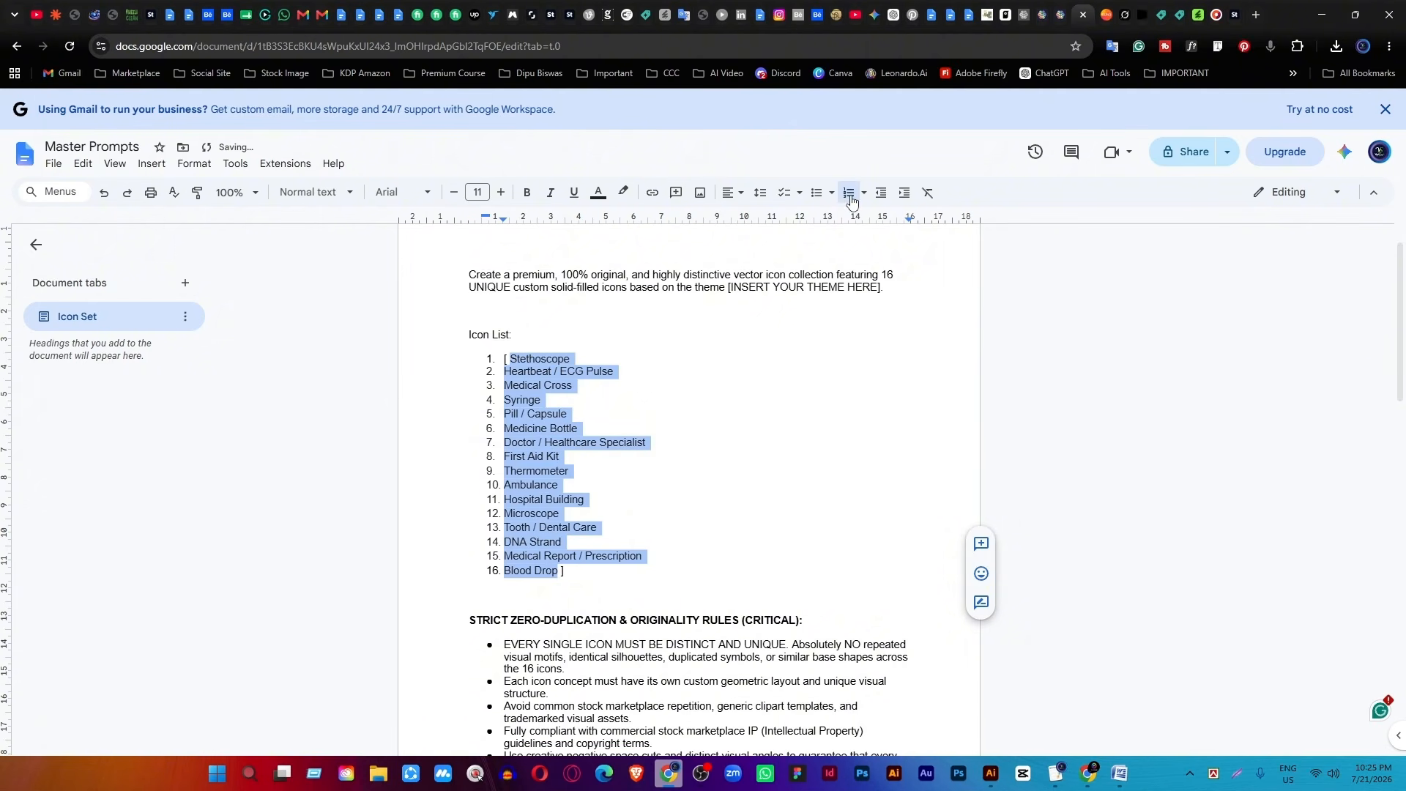
left_click(510, 359)
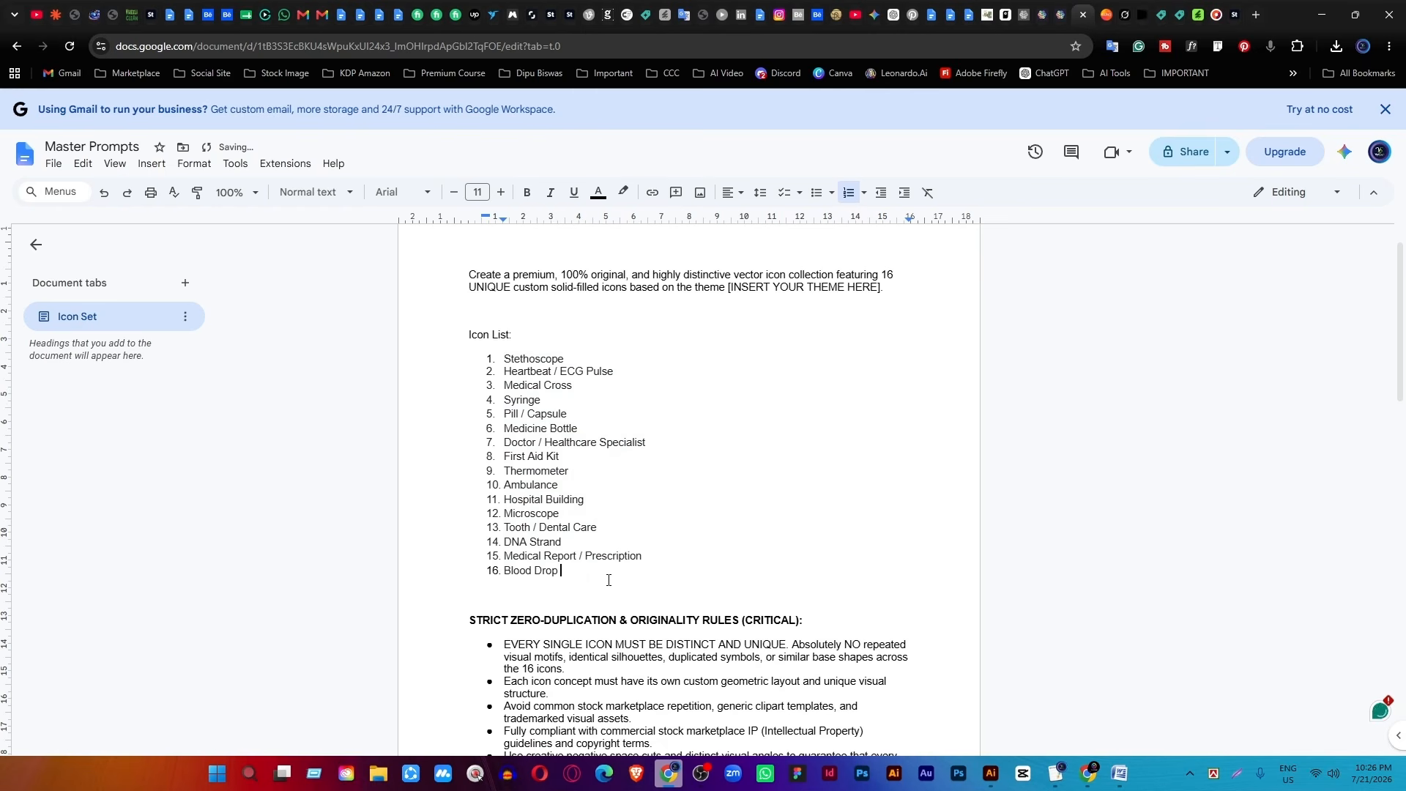
Copy the entire Google Docs prompt and replace the existing Food & Restaurant prompt in Google Flow with it.
key("ctrl+a")
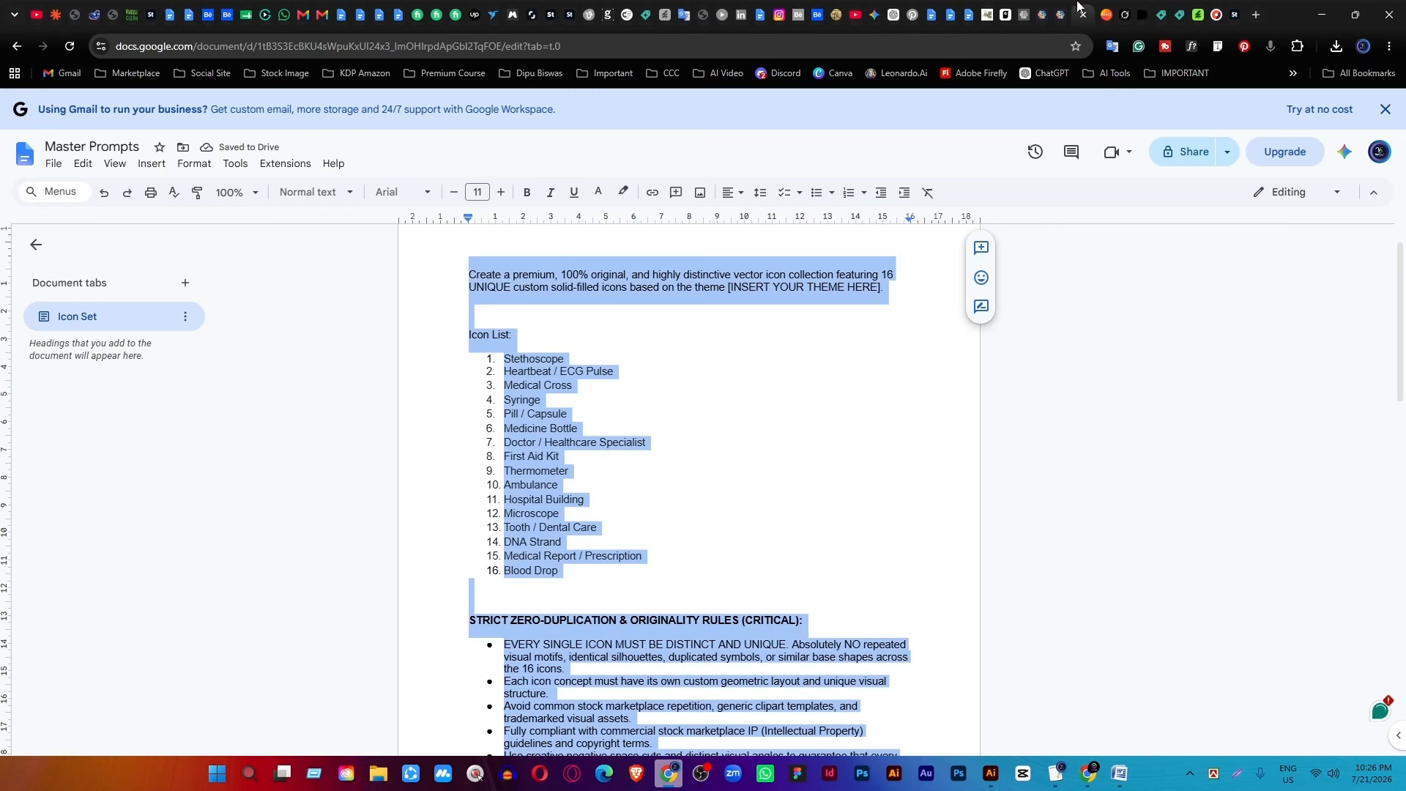
left_click(1143, 15)
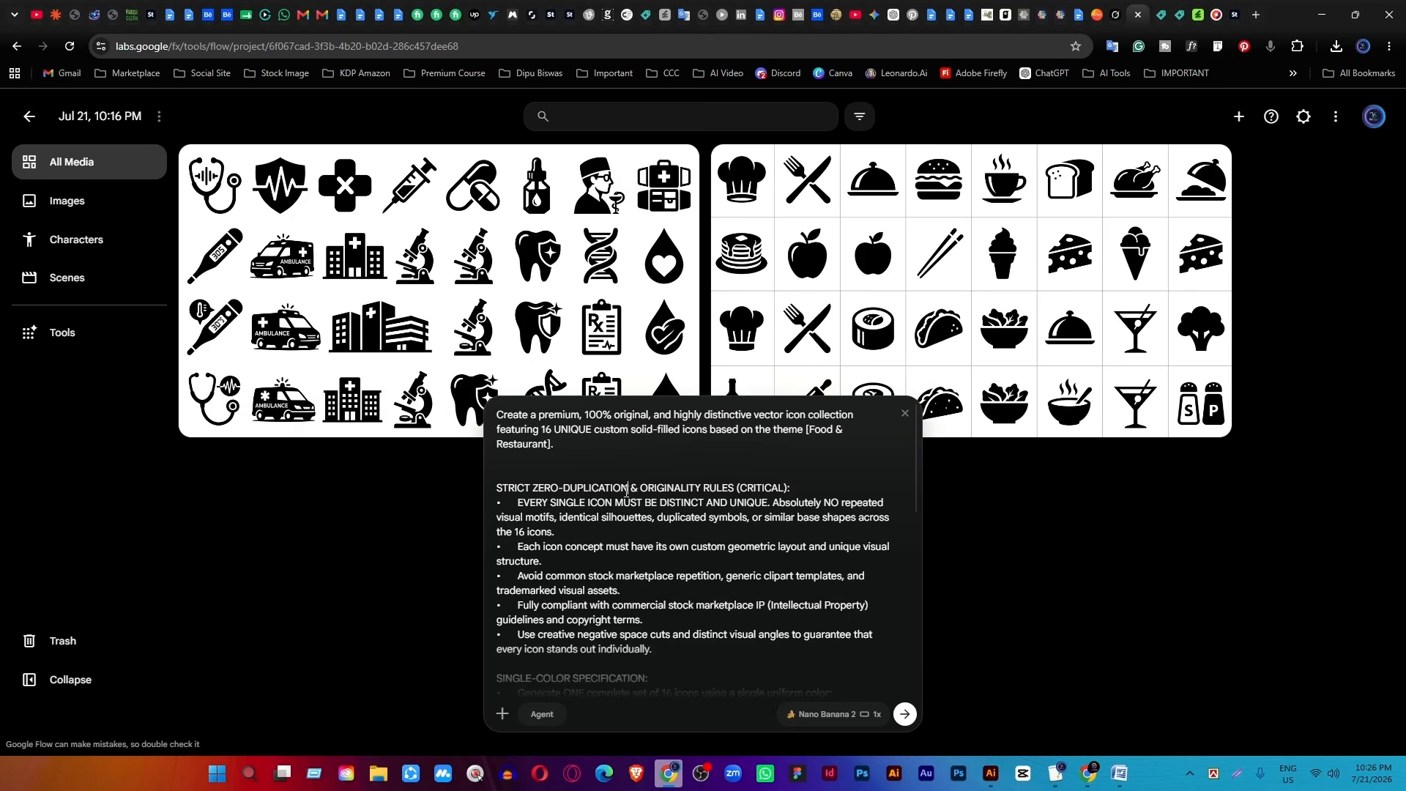
key("ctrl+a")
key("ctrl+v")
scroll(664, 542, "up", 10)
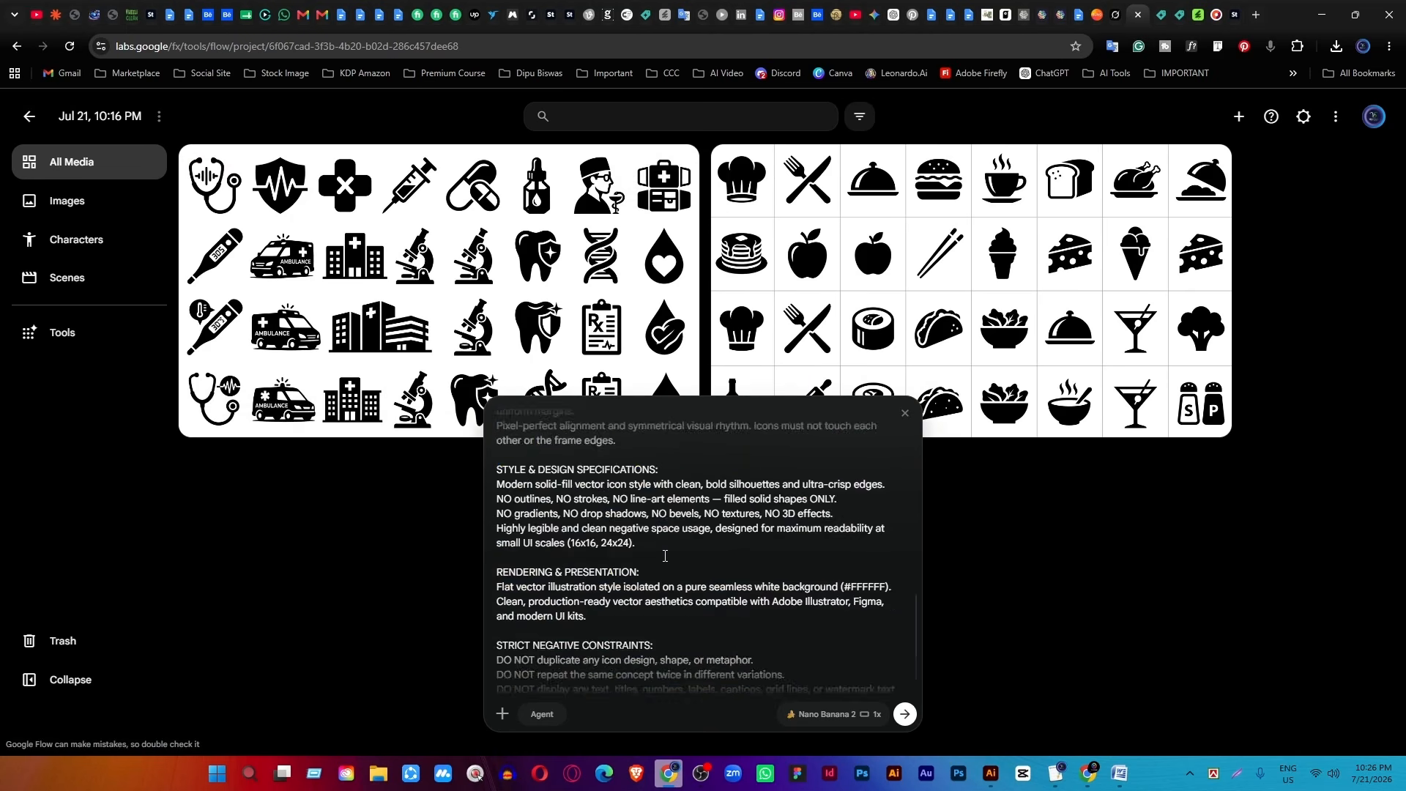
scroll(665, 556, "up", 1)
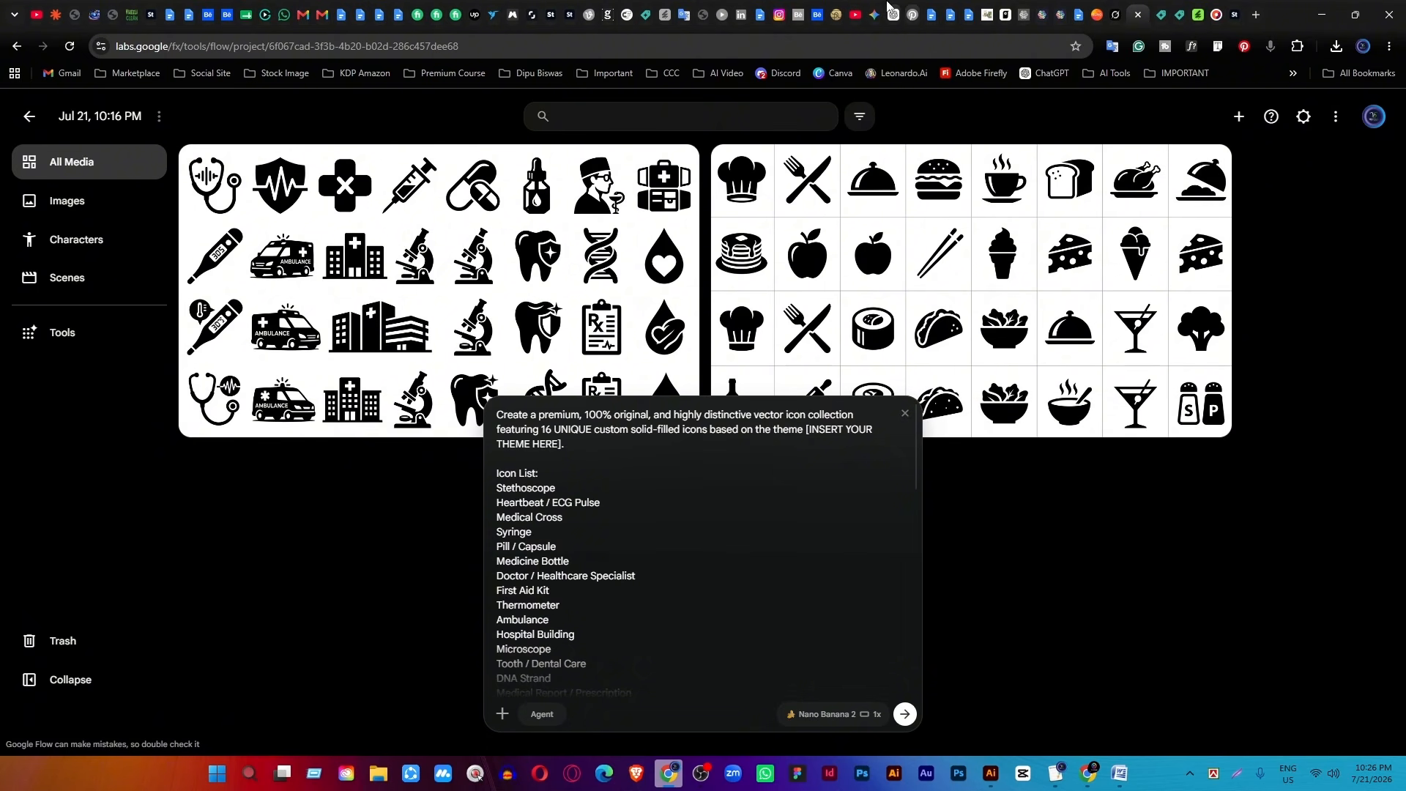
Copy the theme name "Medical & Healthcare" from Gemini, put it in place of the theme placeholder in Google Flow, and generate the image.
left_click(890, 10)
scroll(714, 491, "up", 5)
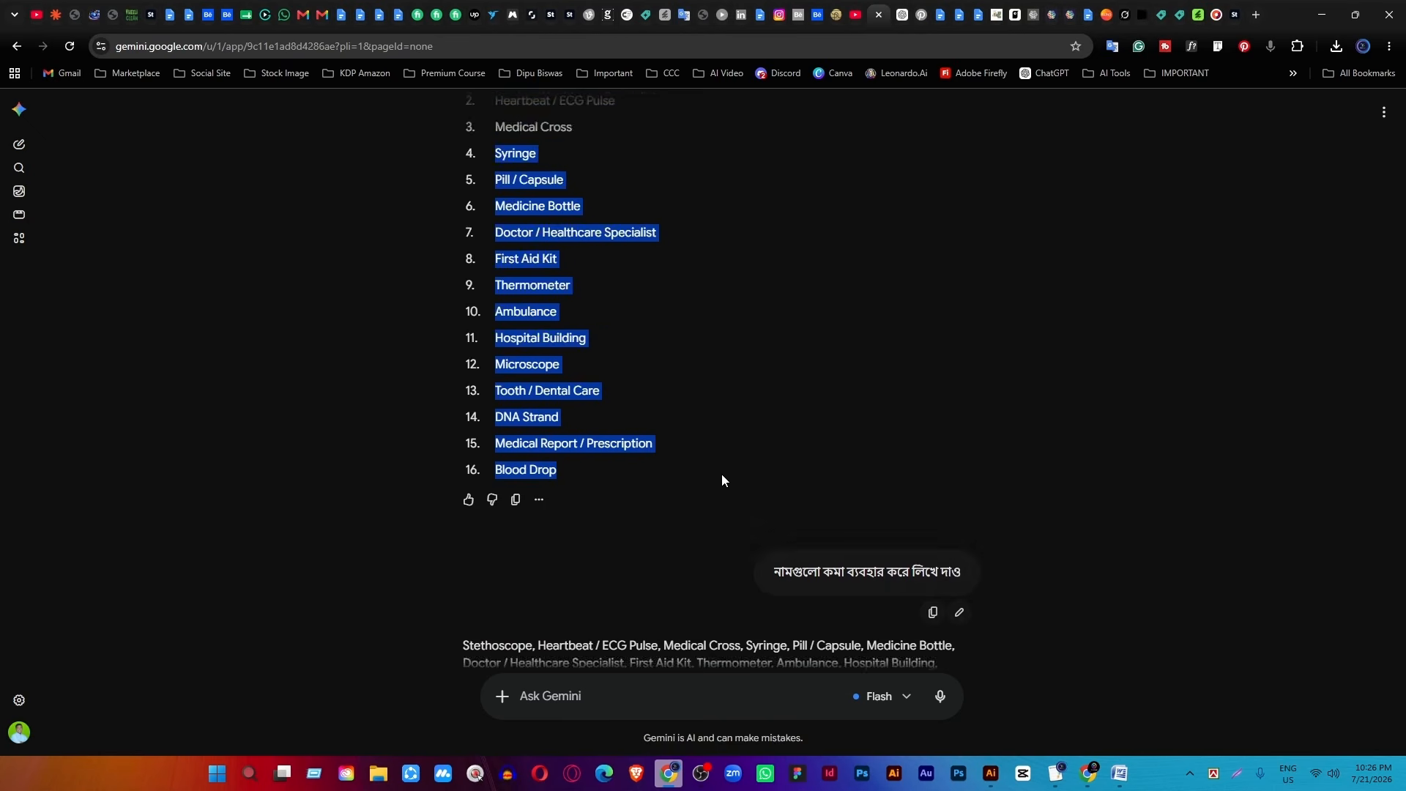
left_click_drag(621, 338, 525, 345)
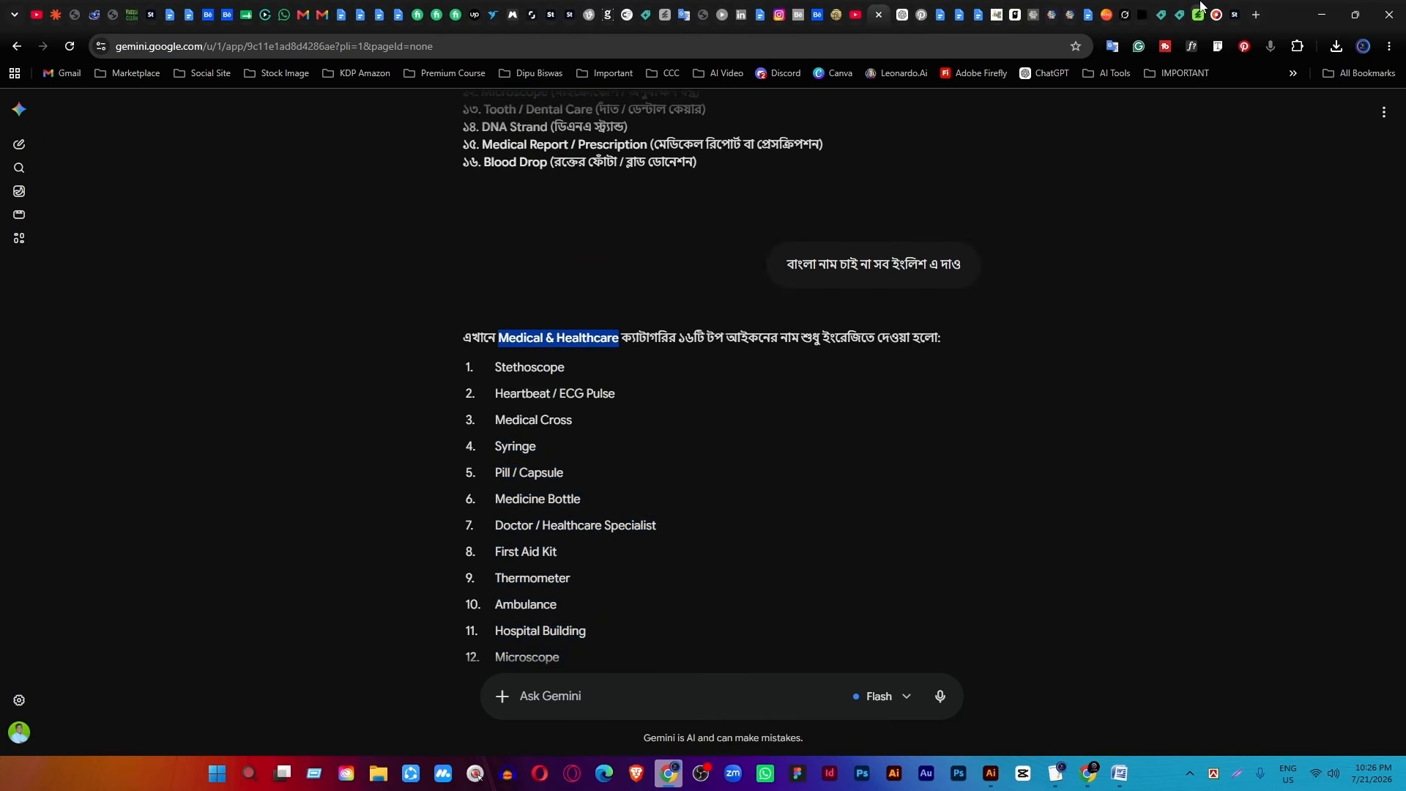
left_click(1143, 13)
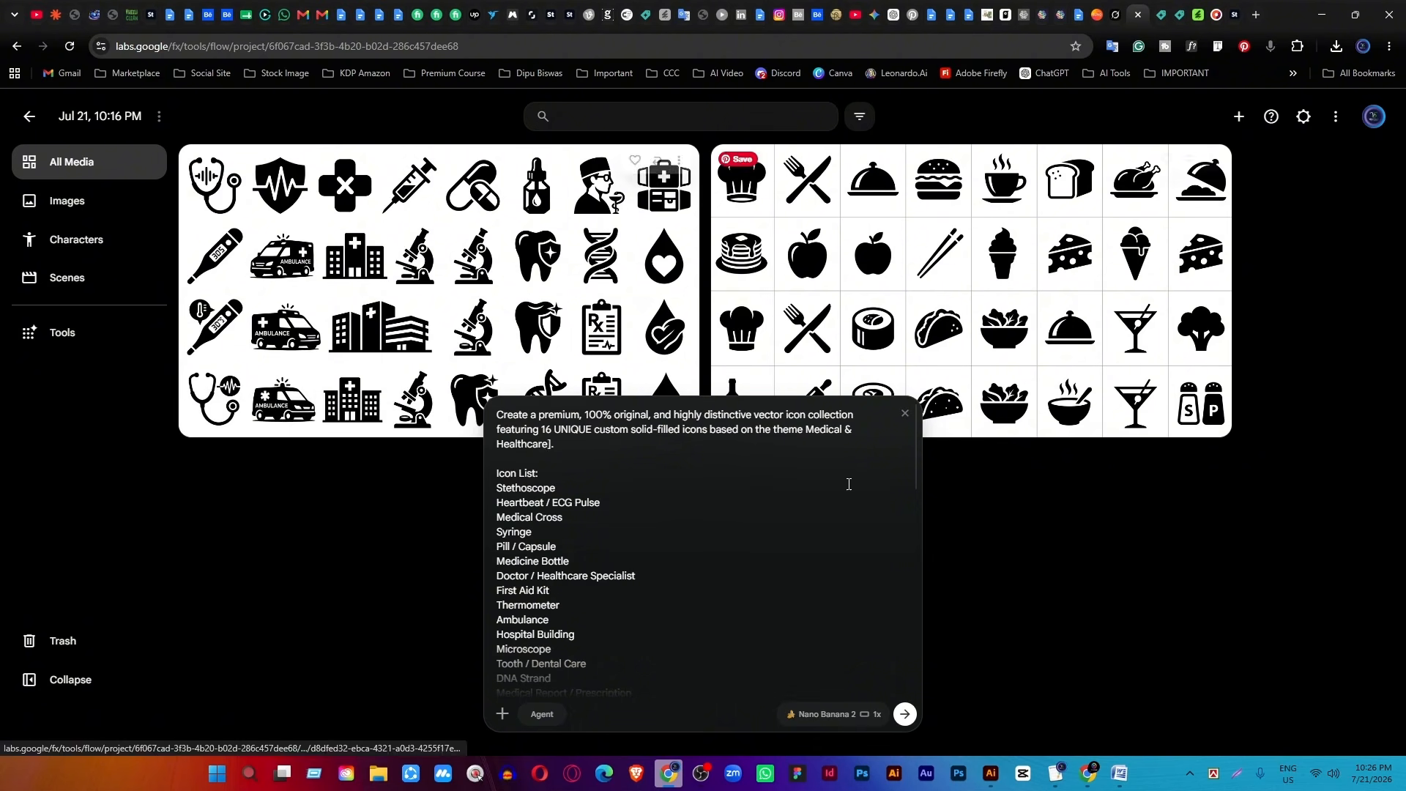
left_click(905, 714)
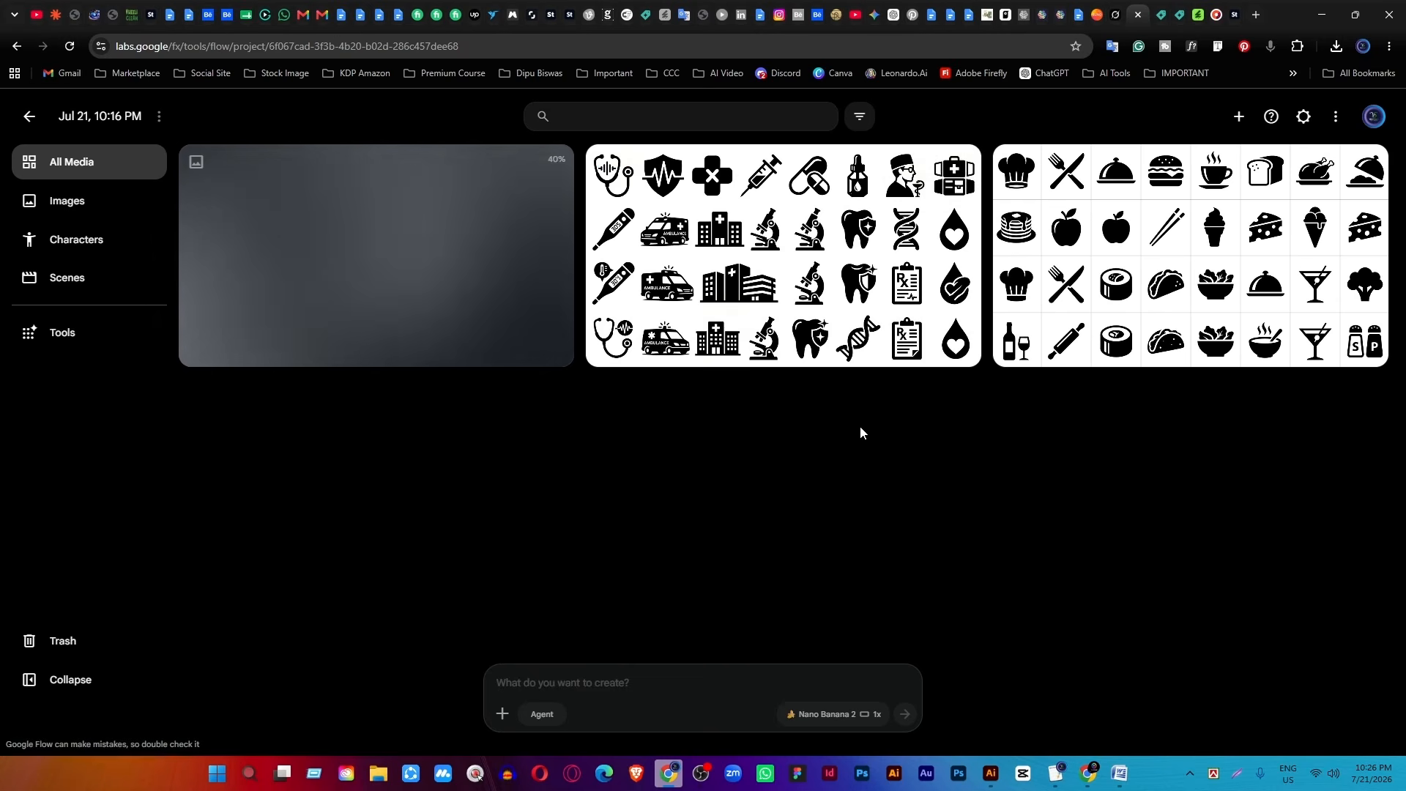
mouse_move(863, 342)
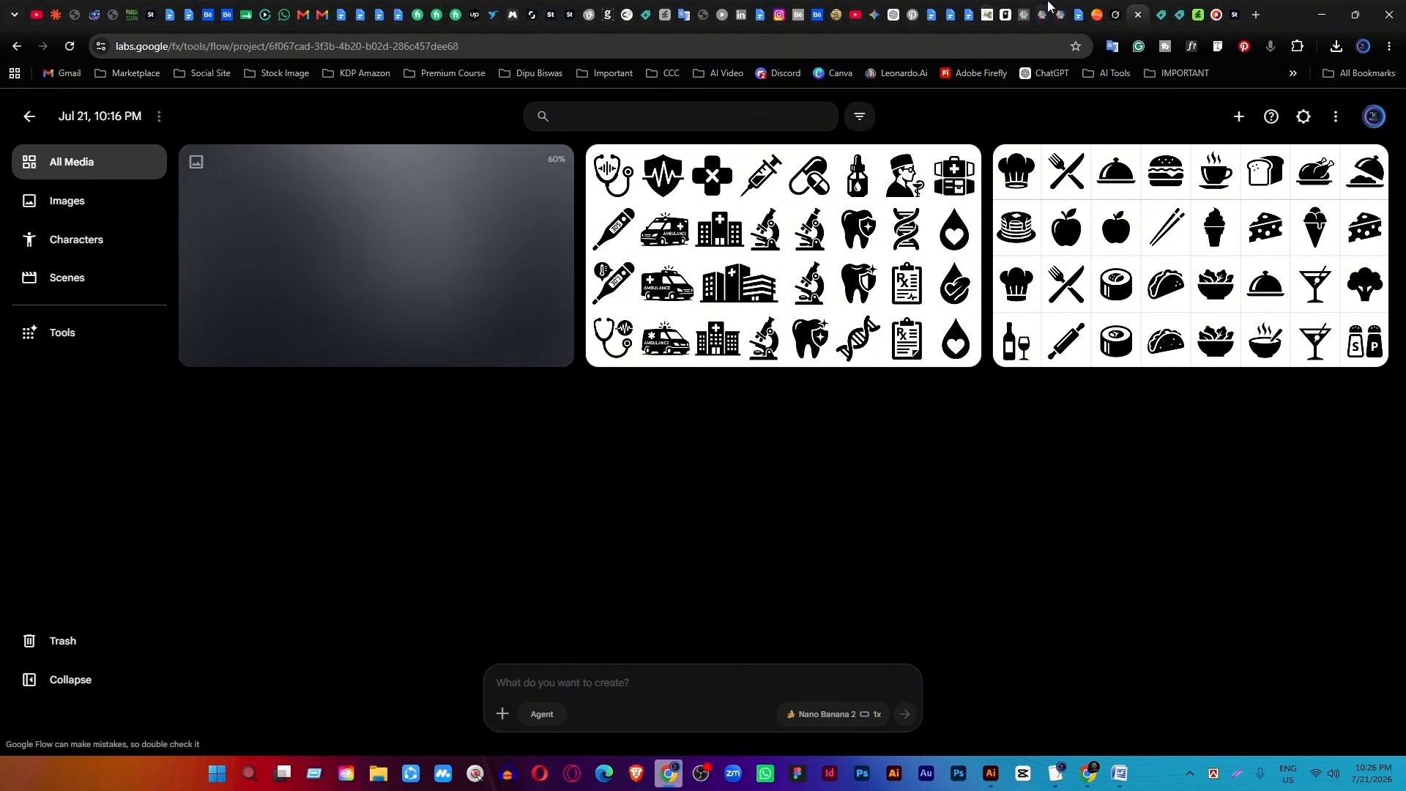
Review the numbered icon names in Gemini, check the generation in Google Flow, and examine the Word template's icon list and theme placeholders.
left_click(875, 8)
scroll(573, 516, "down", 1)
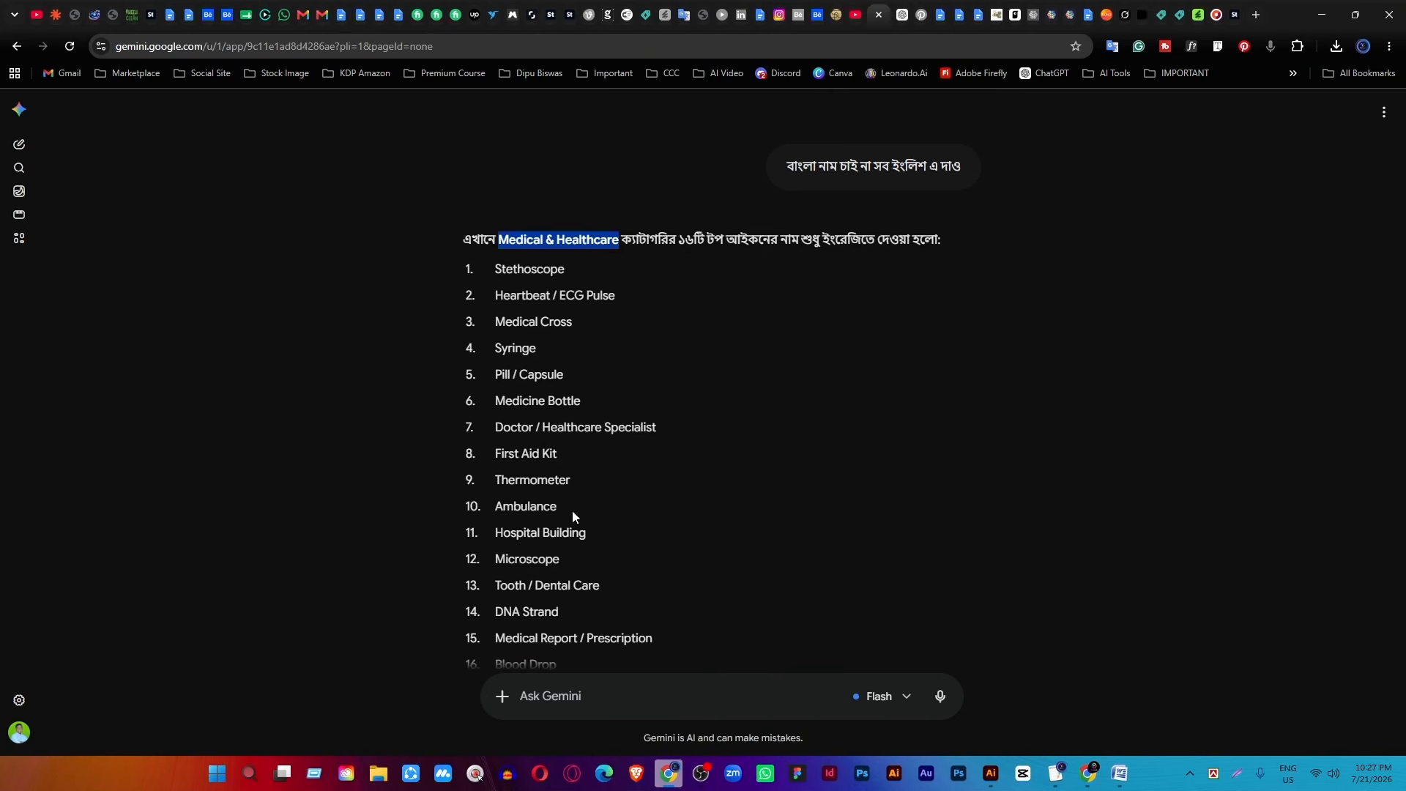
scroll(541, 486, "down", 2)
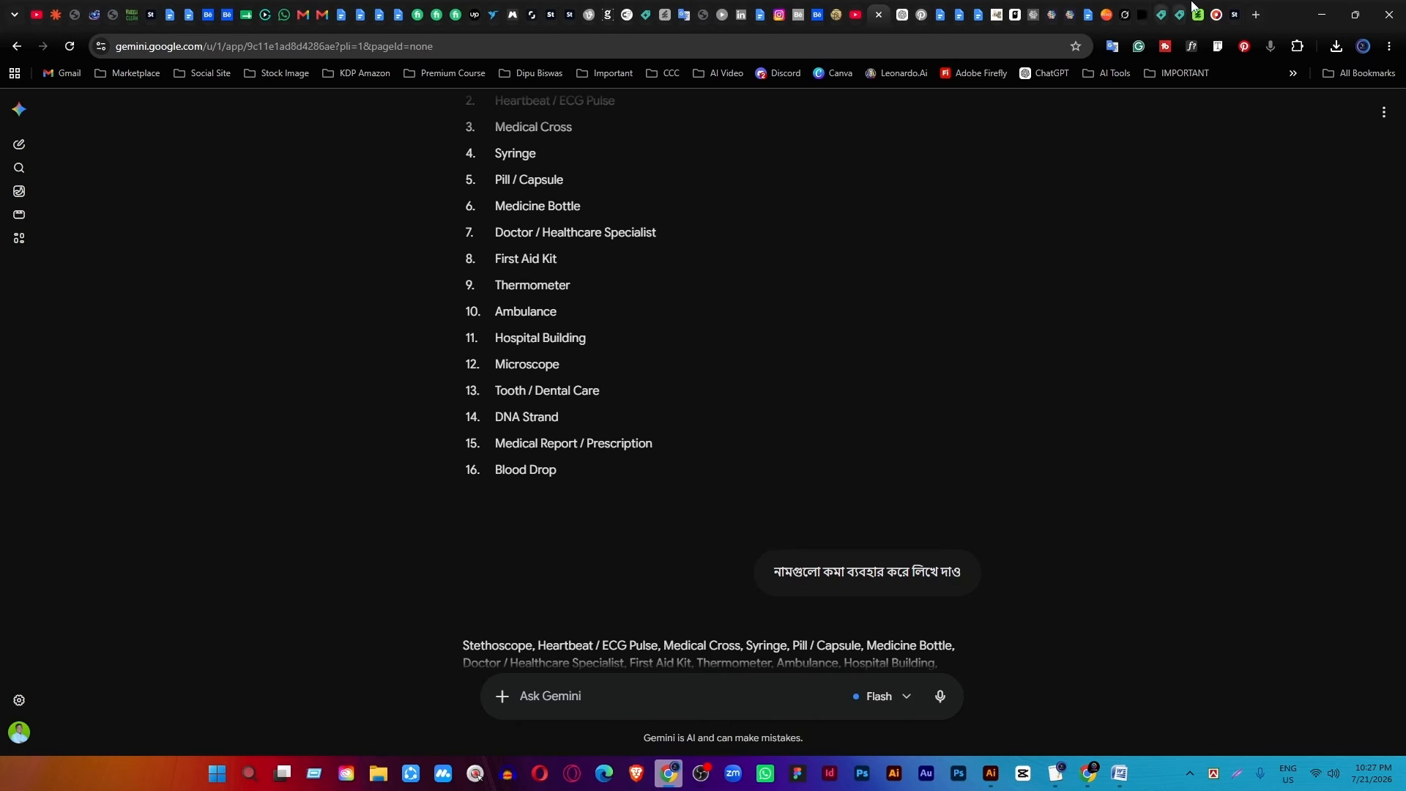
left_click(1142, 7)
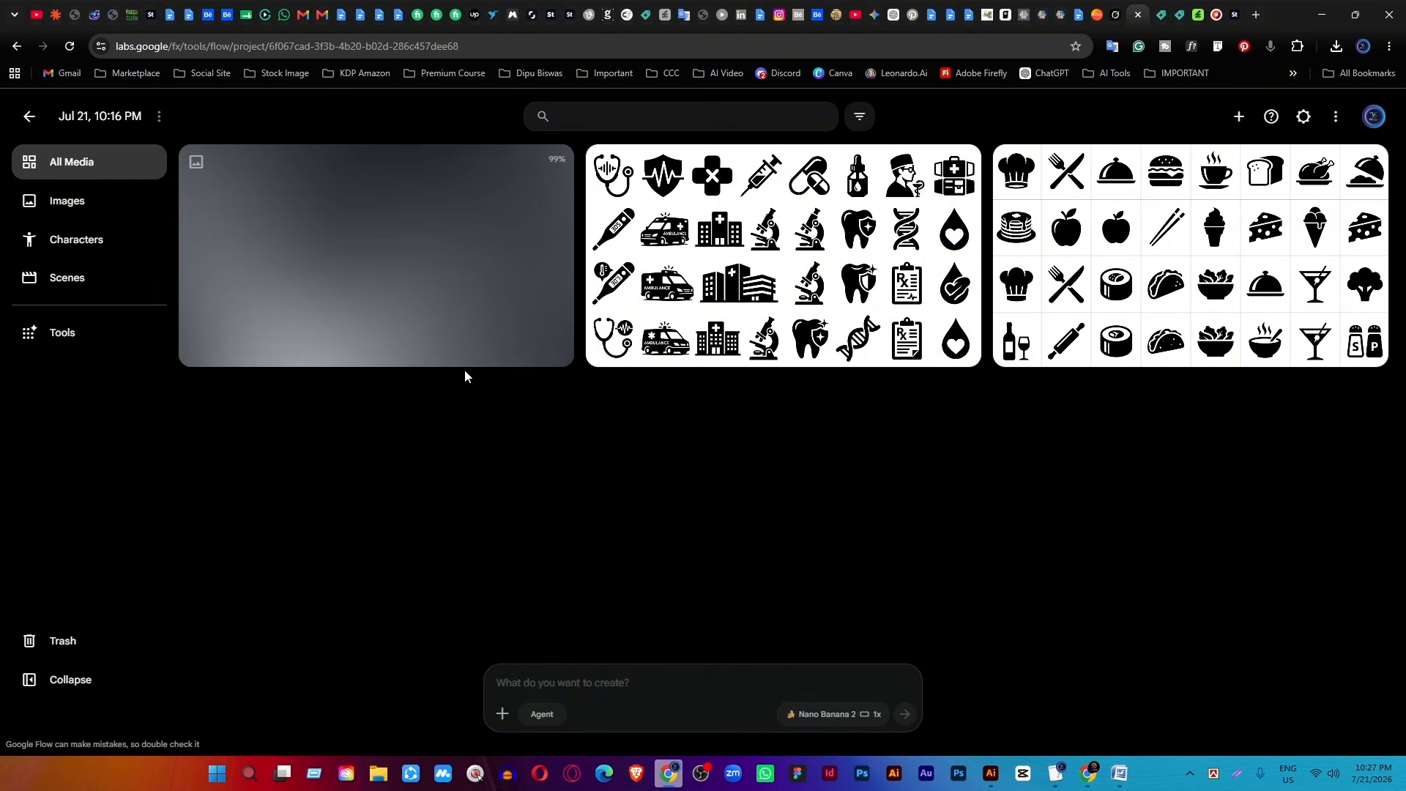
left_click(1119, 772)
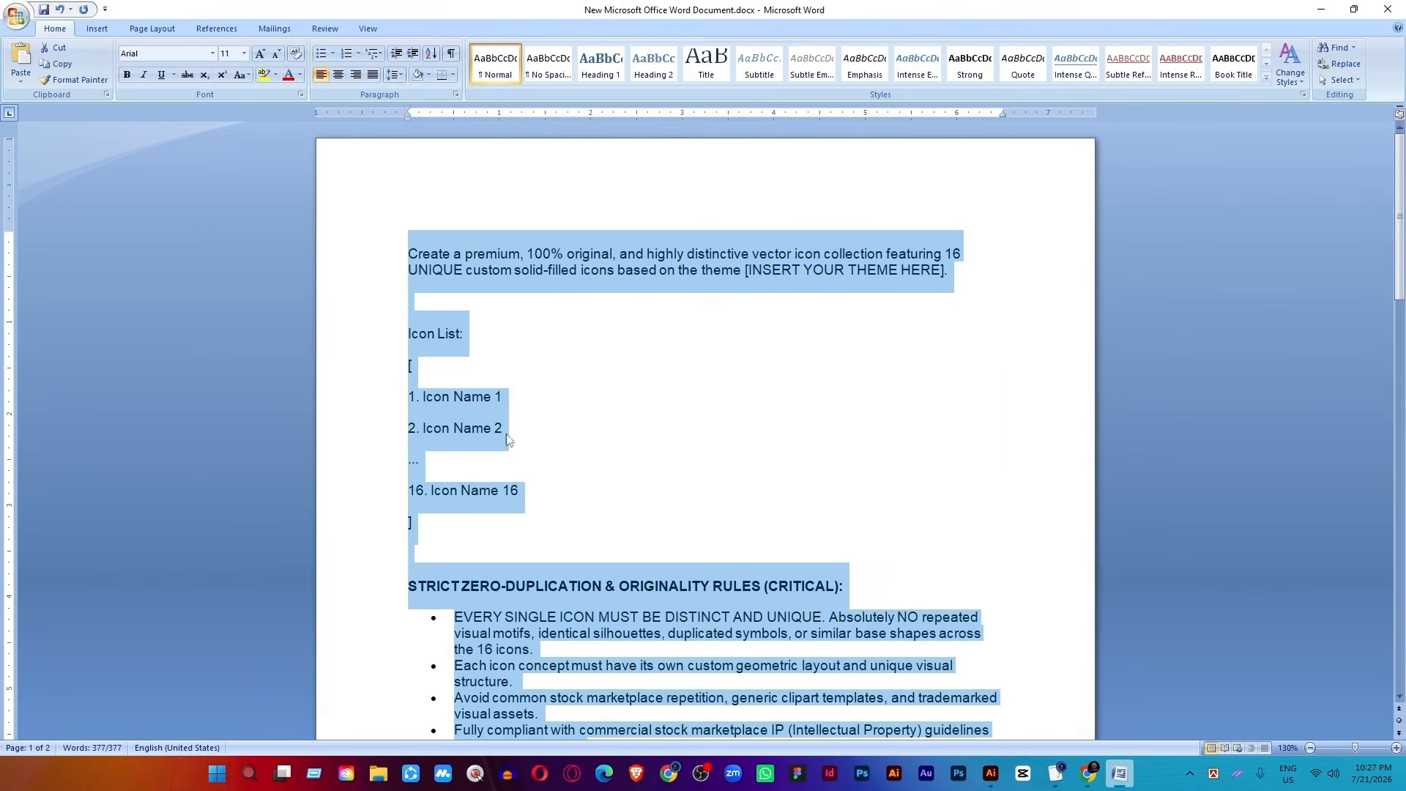
left_click(449, 341)
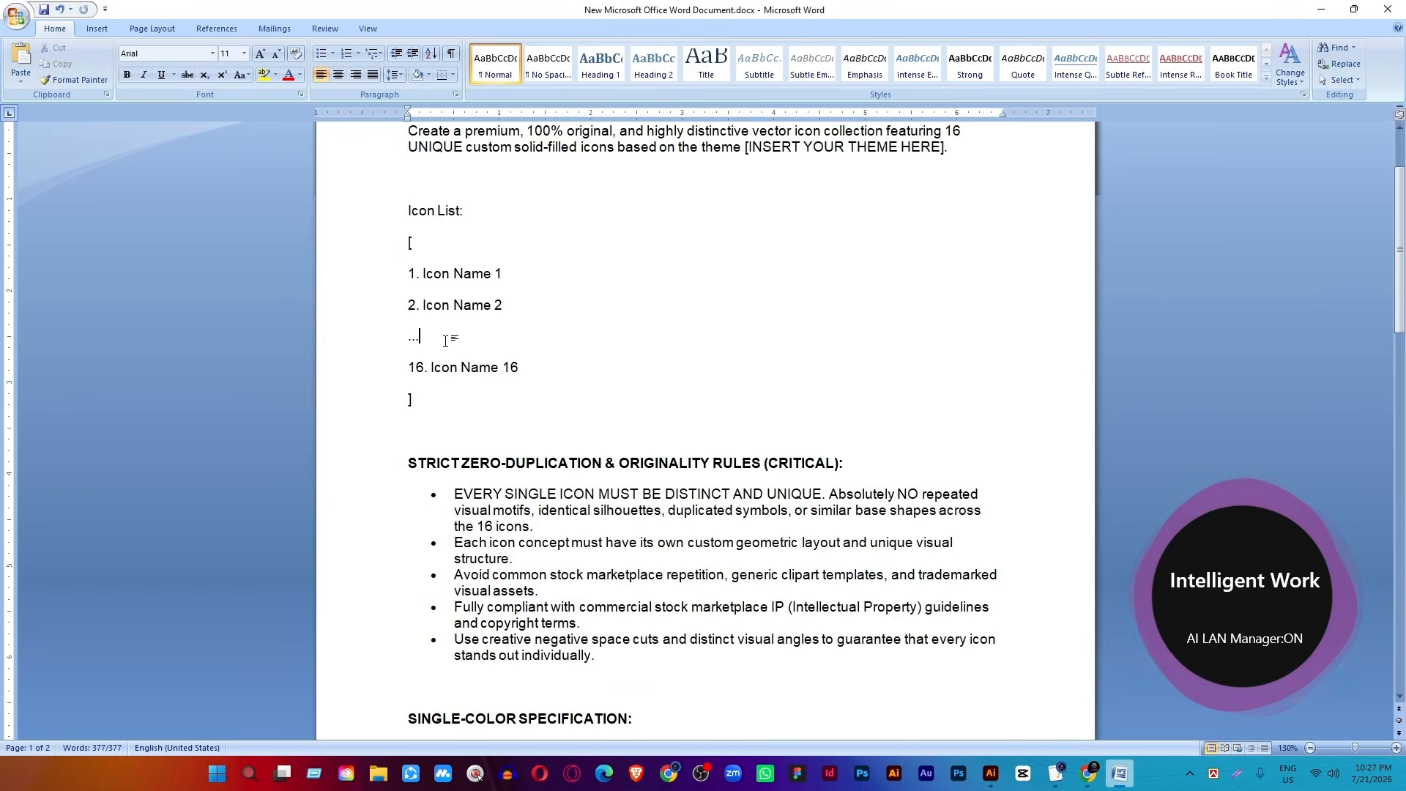
left_click_drag(524, 369, 404, 275)
scroll(808, 245, "up", 1)
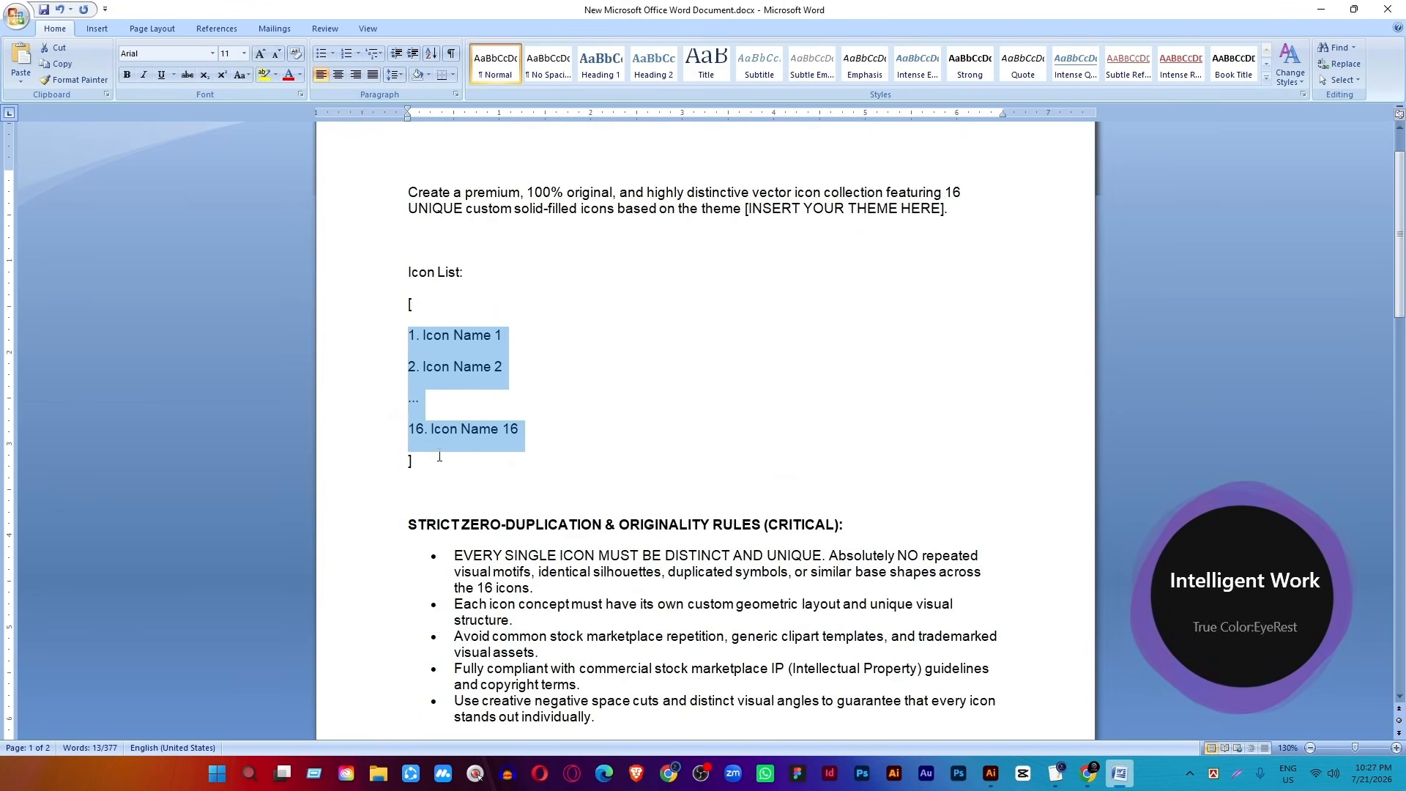
left_click_drag(750, 212, 940, 212)
left_click(536, 397)
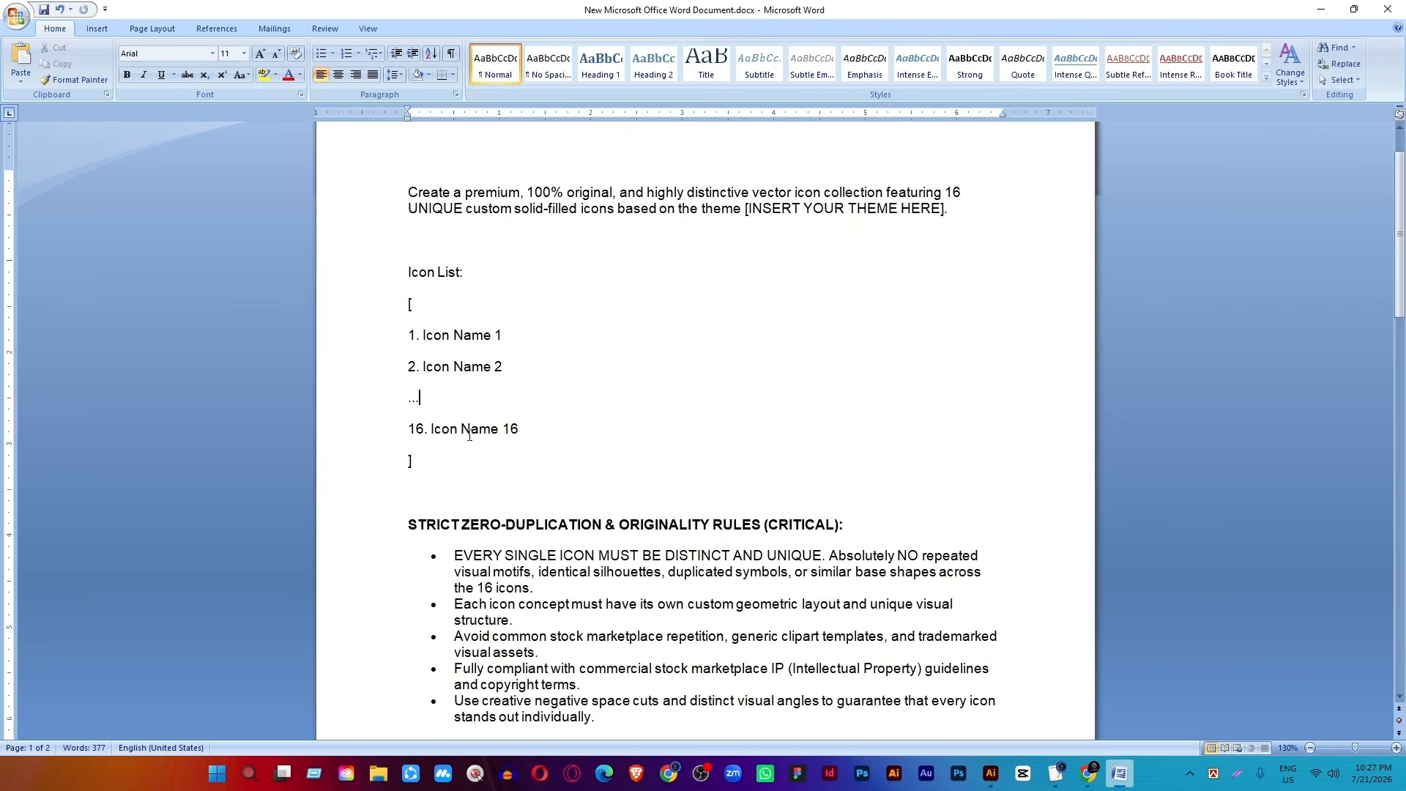
left_click_drag(428, 469, 410, 292)
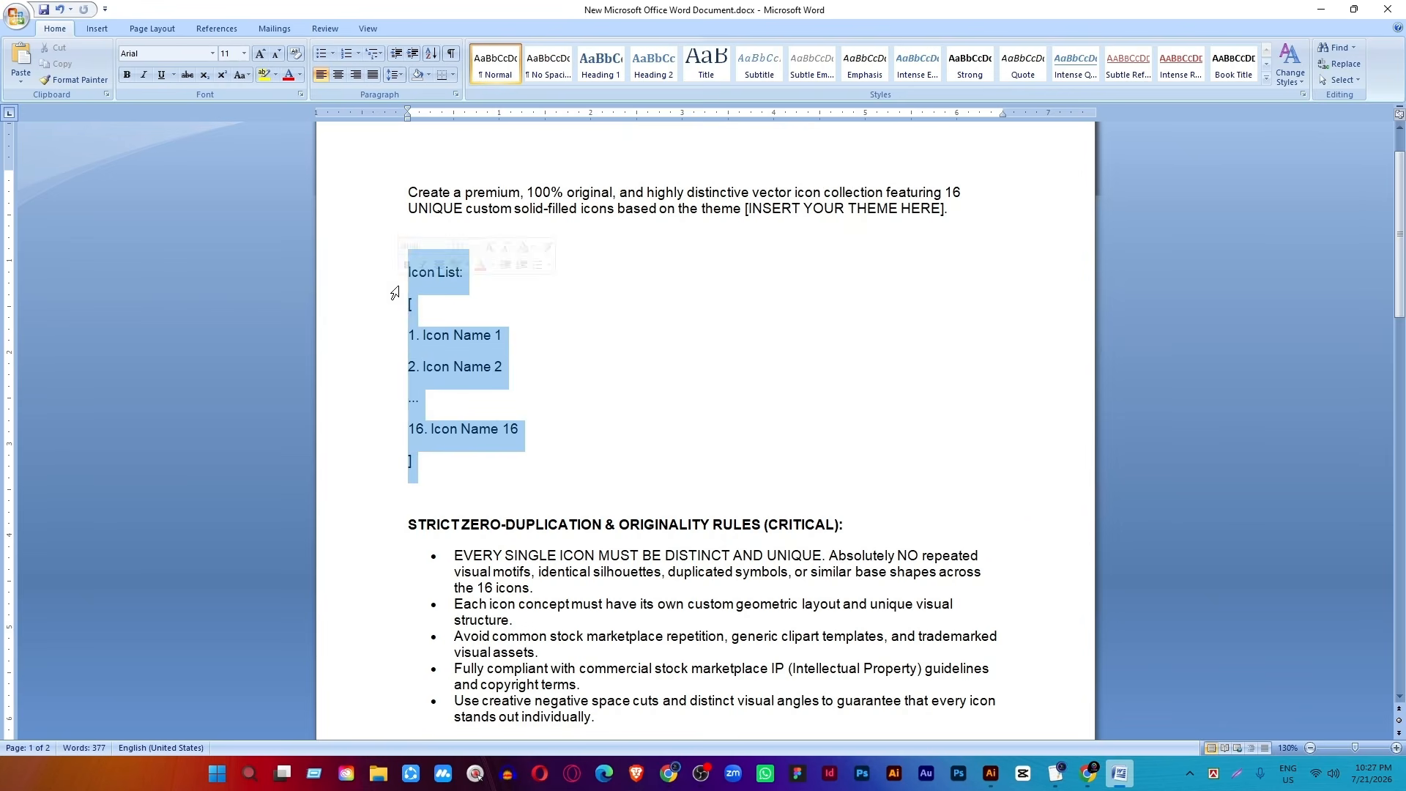
left_click(444, 397)
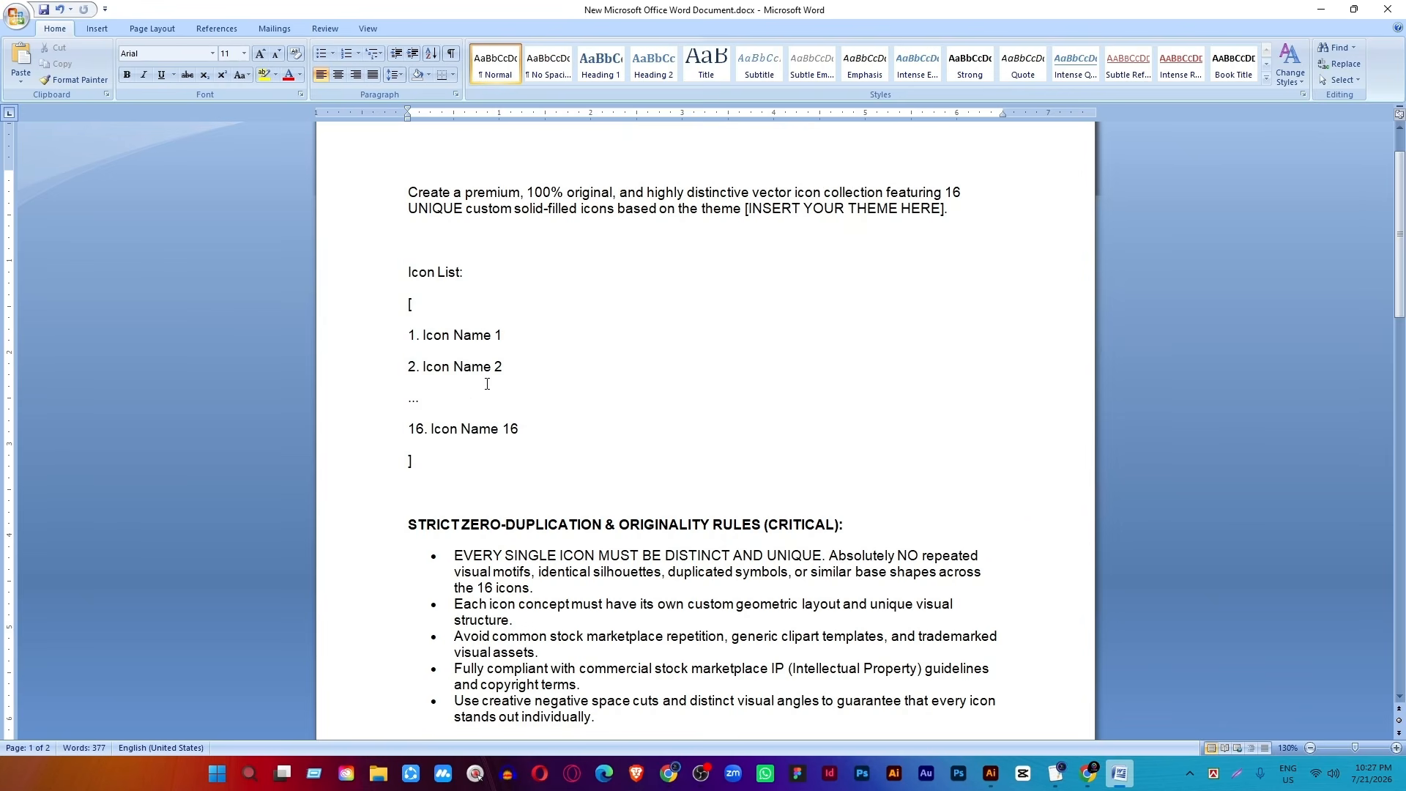
Delete the parenthetical note about alternative colors after "Solid Flat Black #000000" in the Color Fill line of the single-color specification.
scroll(433, 442, "down", 8)
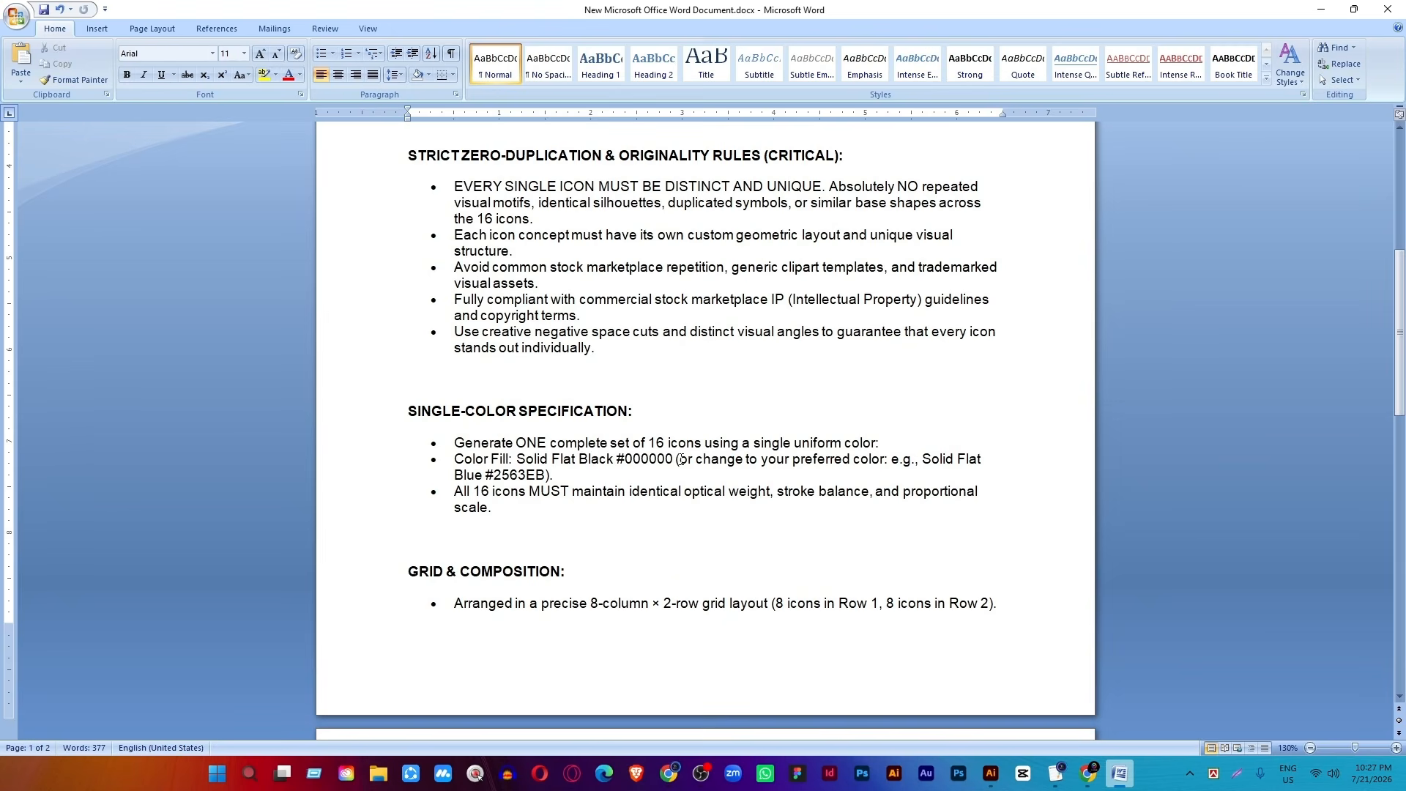
left_click_drag(672, 463, 810, 471)
left_click_drag(947, 476, 992, 469)
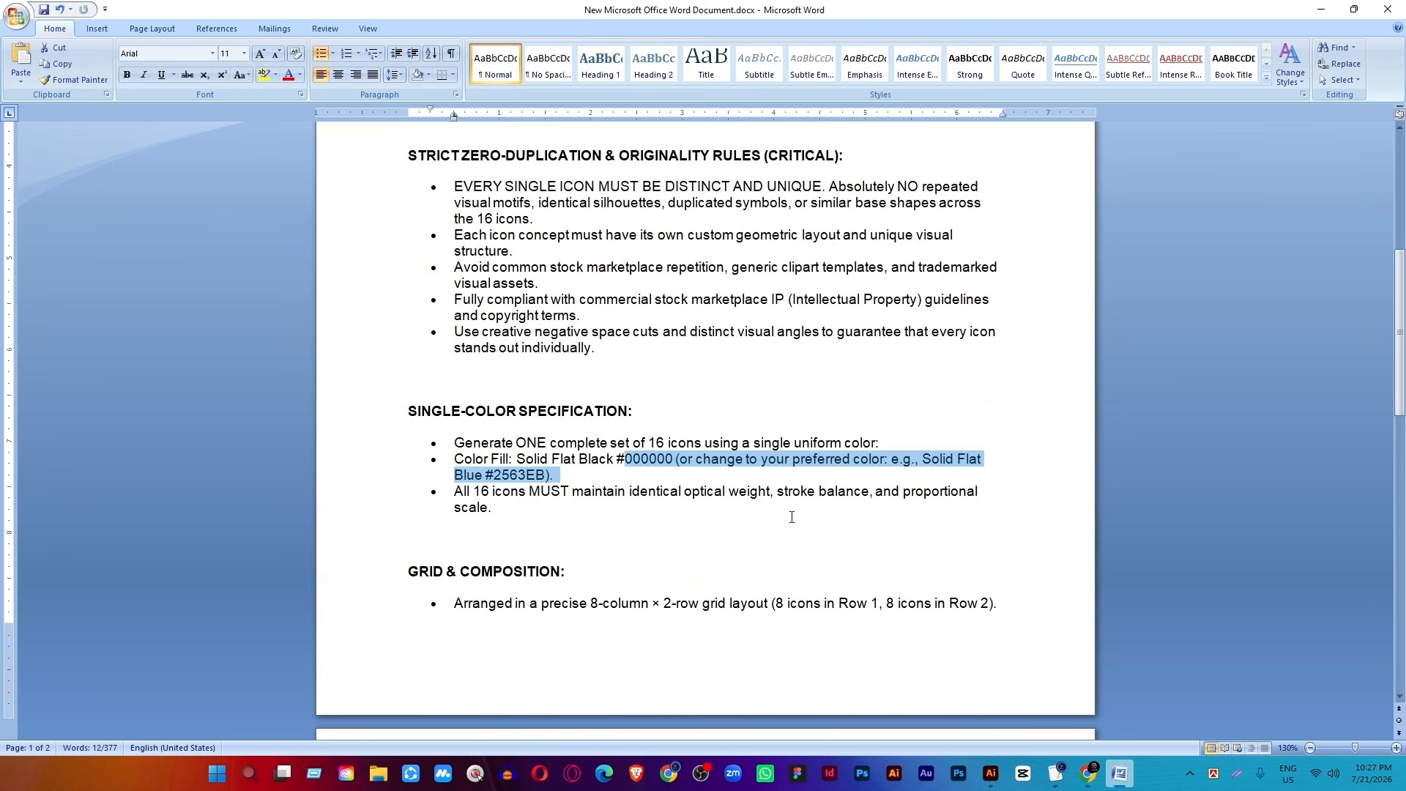
left_click(710, 478)
mouse_move(675, 461)
left_mouse_down()
mouse_move(915, 473)
mouse_move(599, 459)
mouse_move(676, 460)
left_mouse_up()
left_click(900, 473)
key("Delete")
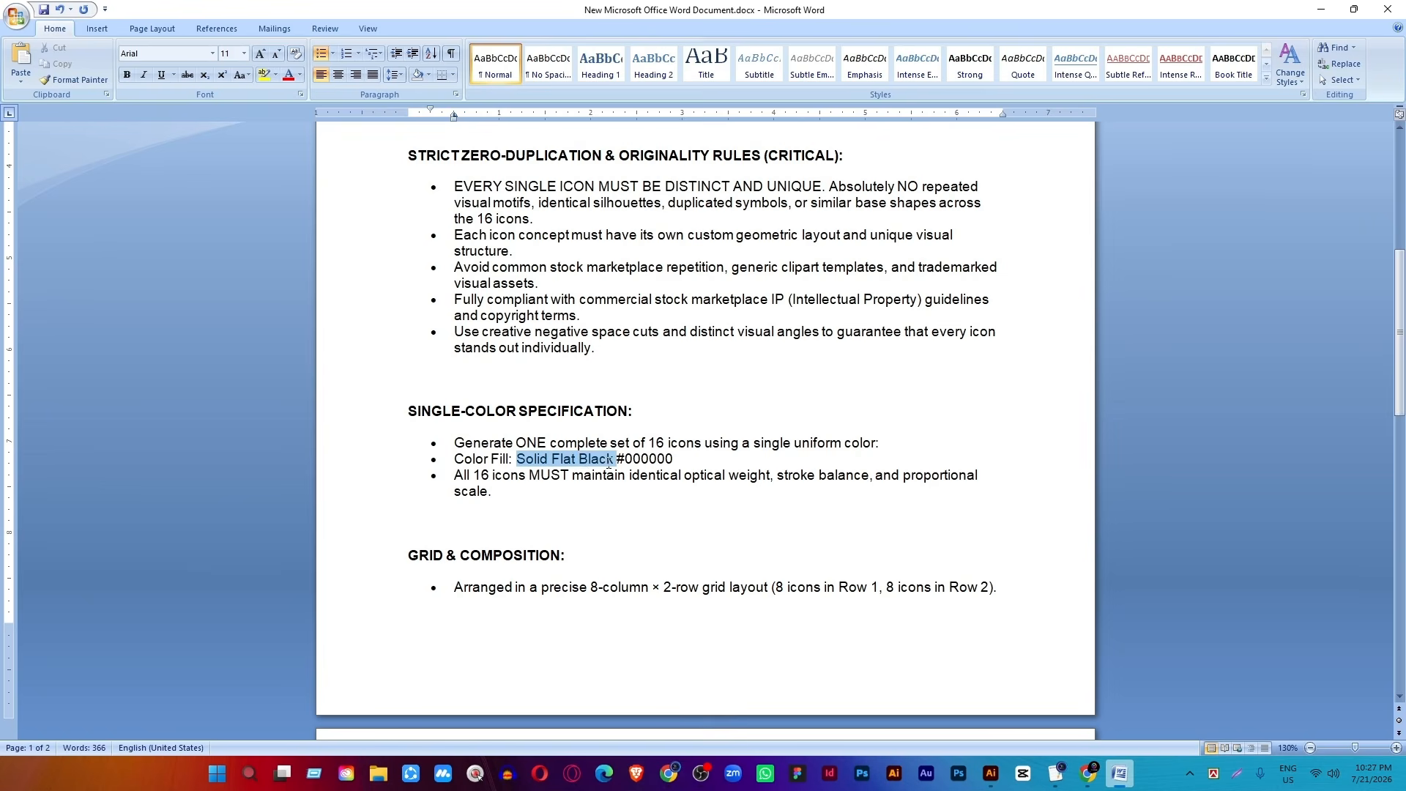
left_click_drag(608, 463, 642, 458)
left_click(803, 447)
left_click(906, 425)
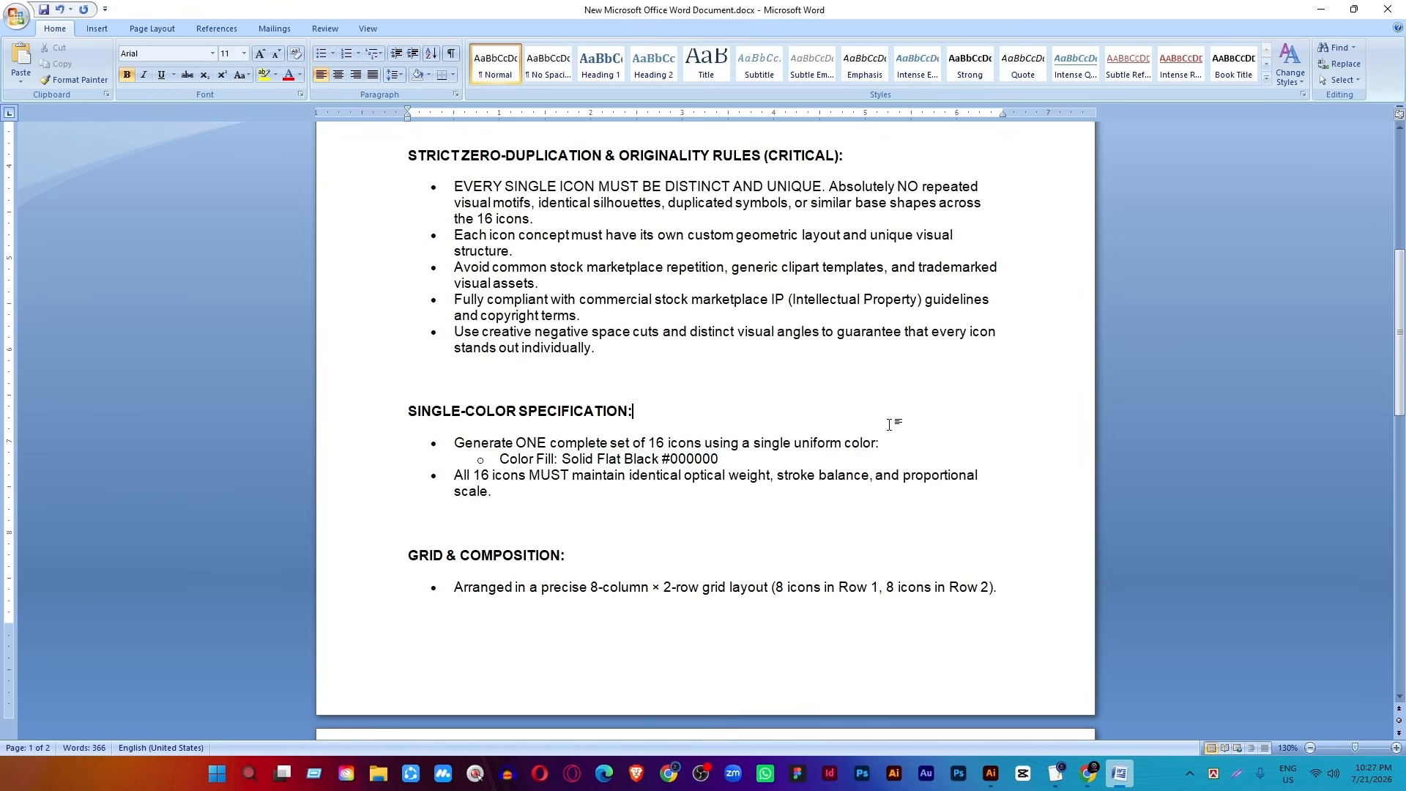
key("ctrl+z")
left_click(753, 505)
scroll(690, 517, "up", 1)
scroll(691, 520, "down", 8)
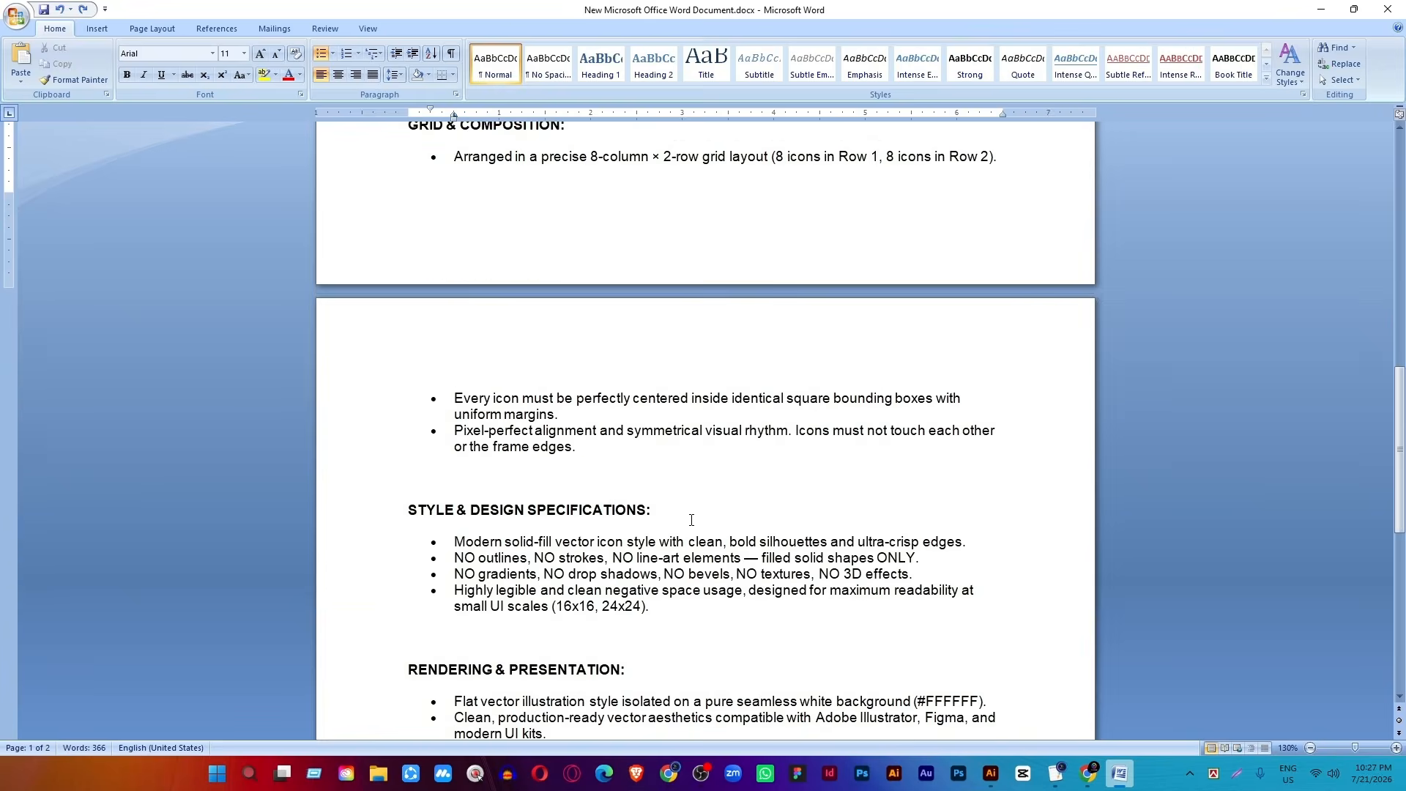
scroll(692, 520, "up", 8)
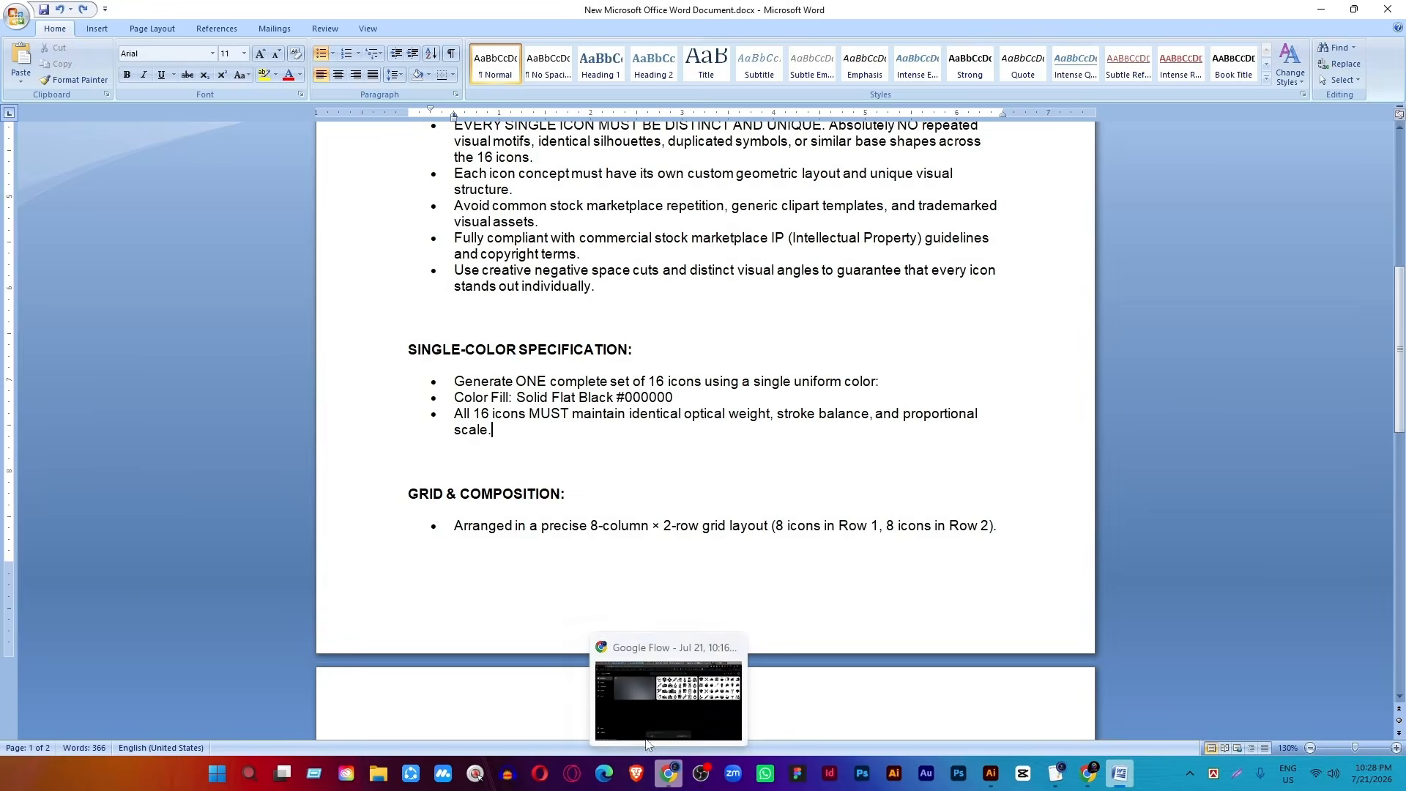
Switch to Google Flow and download the food and restaurant icon sheet as a 2K upscaled image.
left_click(714, 594)
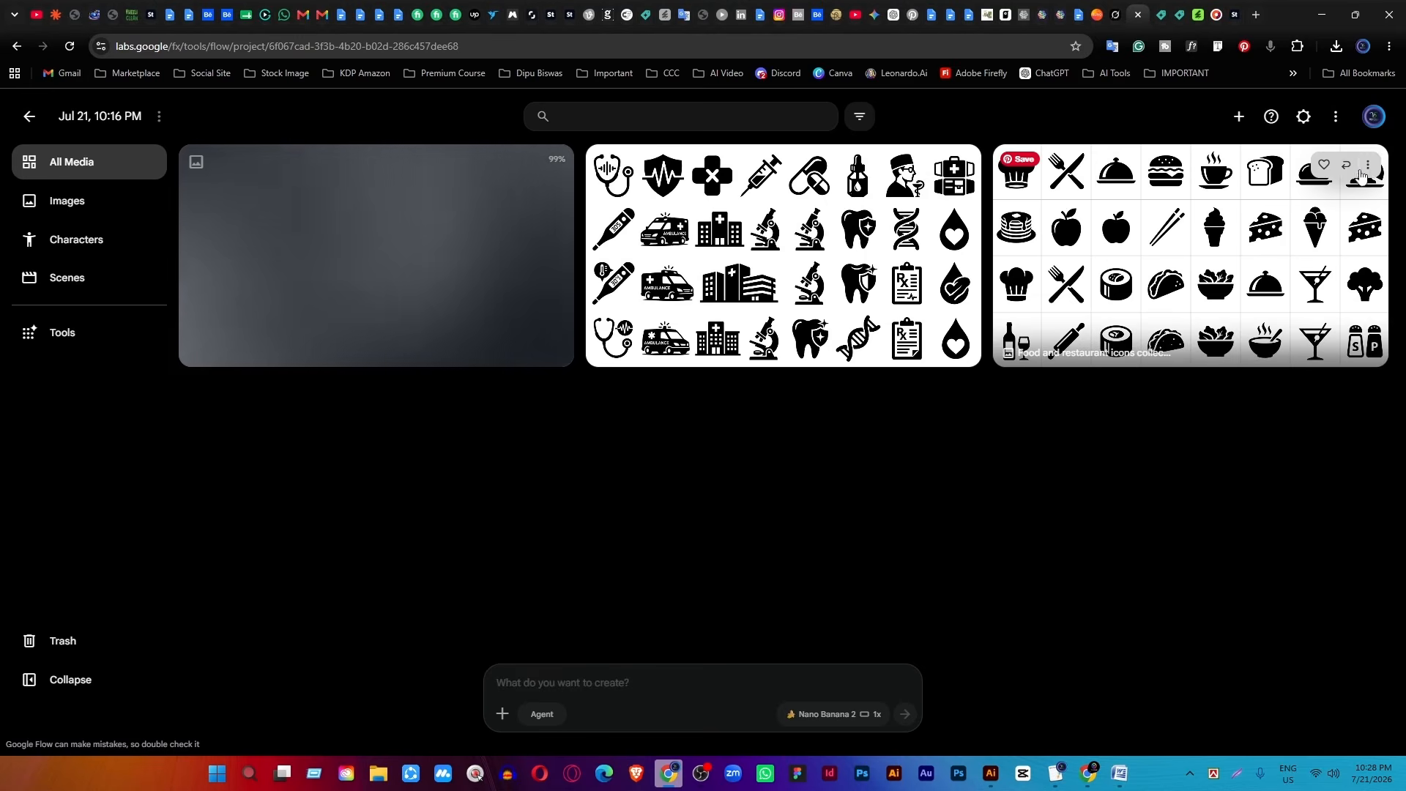
left_click(1368, 164)
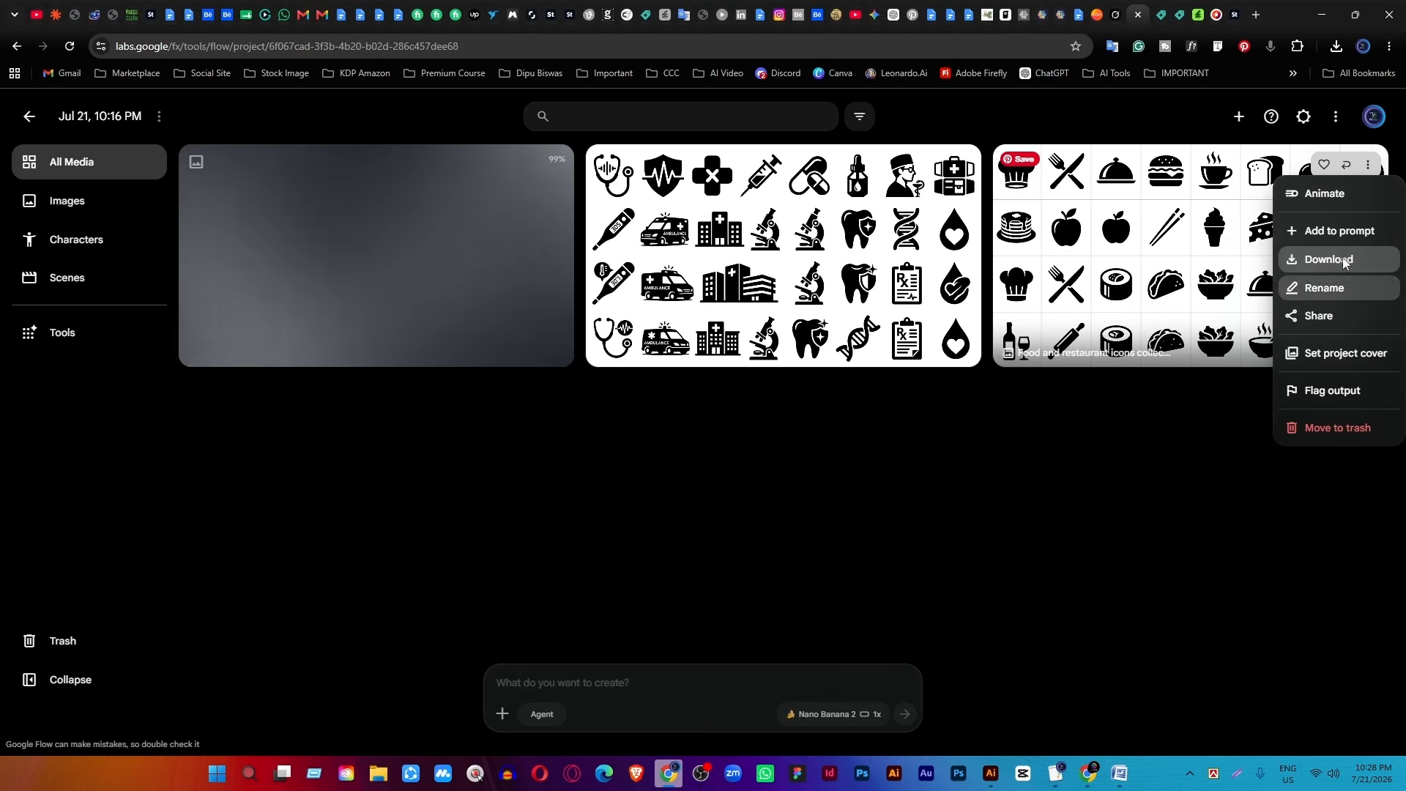
mouse_move(1342, 257)
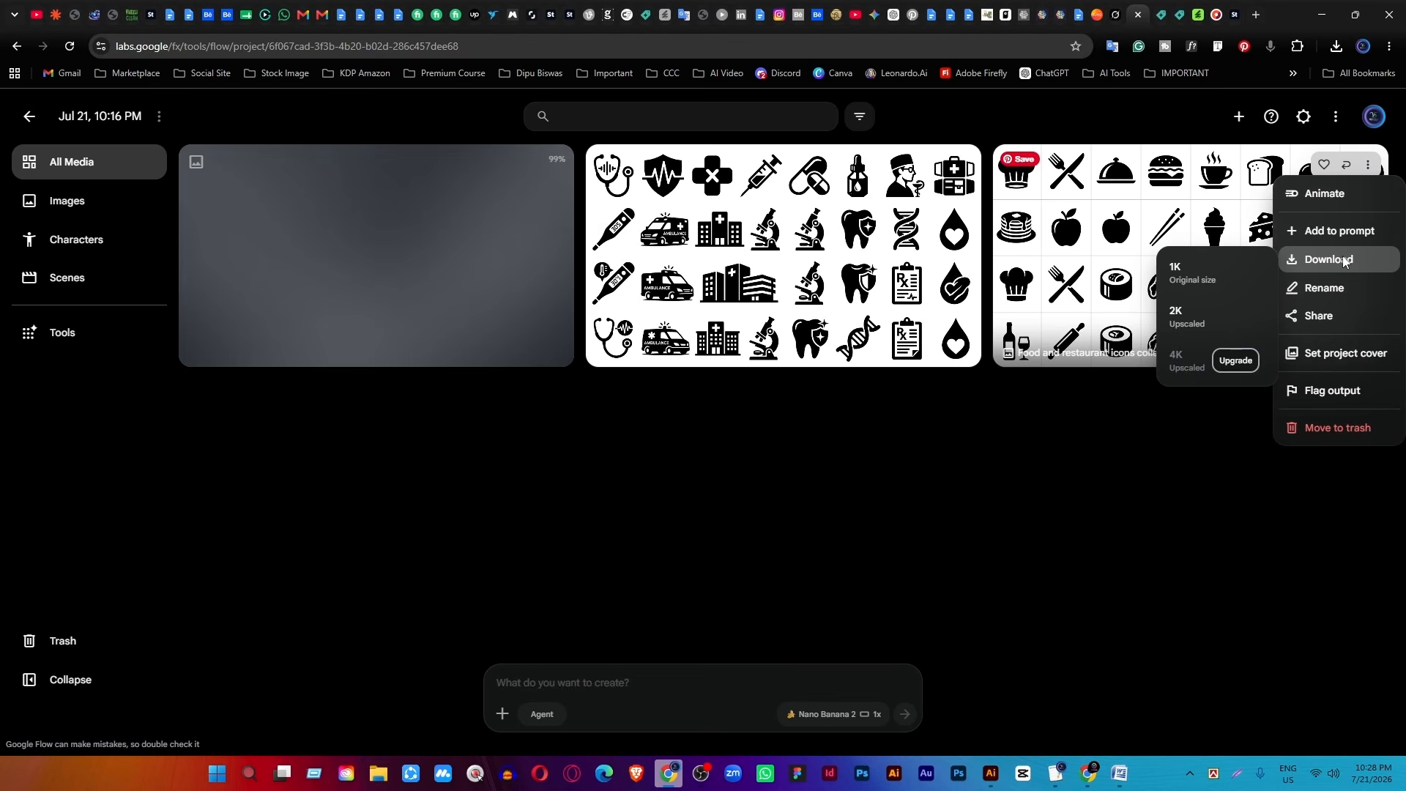
left_click(1188, 322)
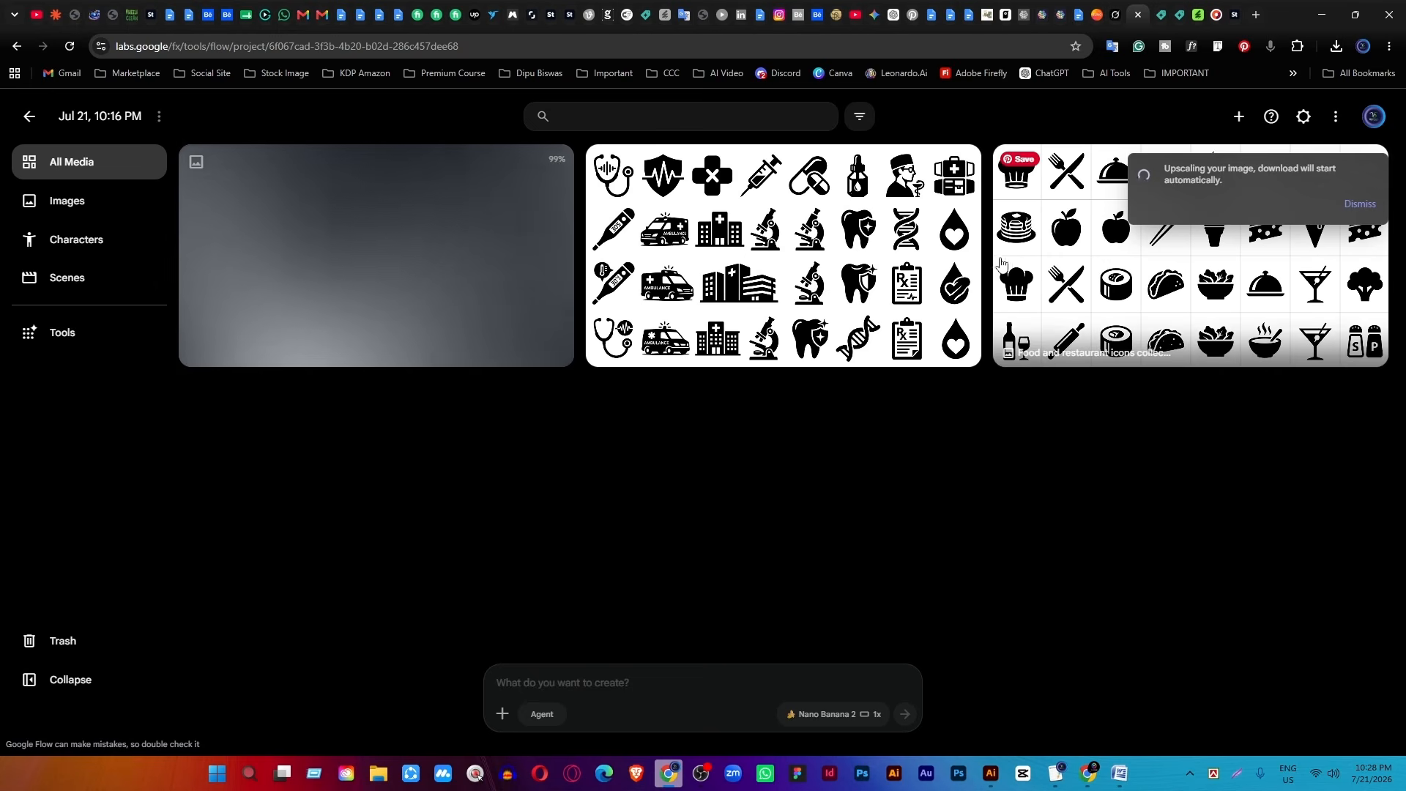
Try to download both medical healthcare icon sheets as 2K upscaled images, dismissing the multiple-file download request.
left_click(961, 165)
mouse_move(943, 262)
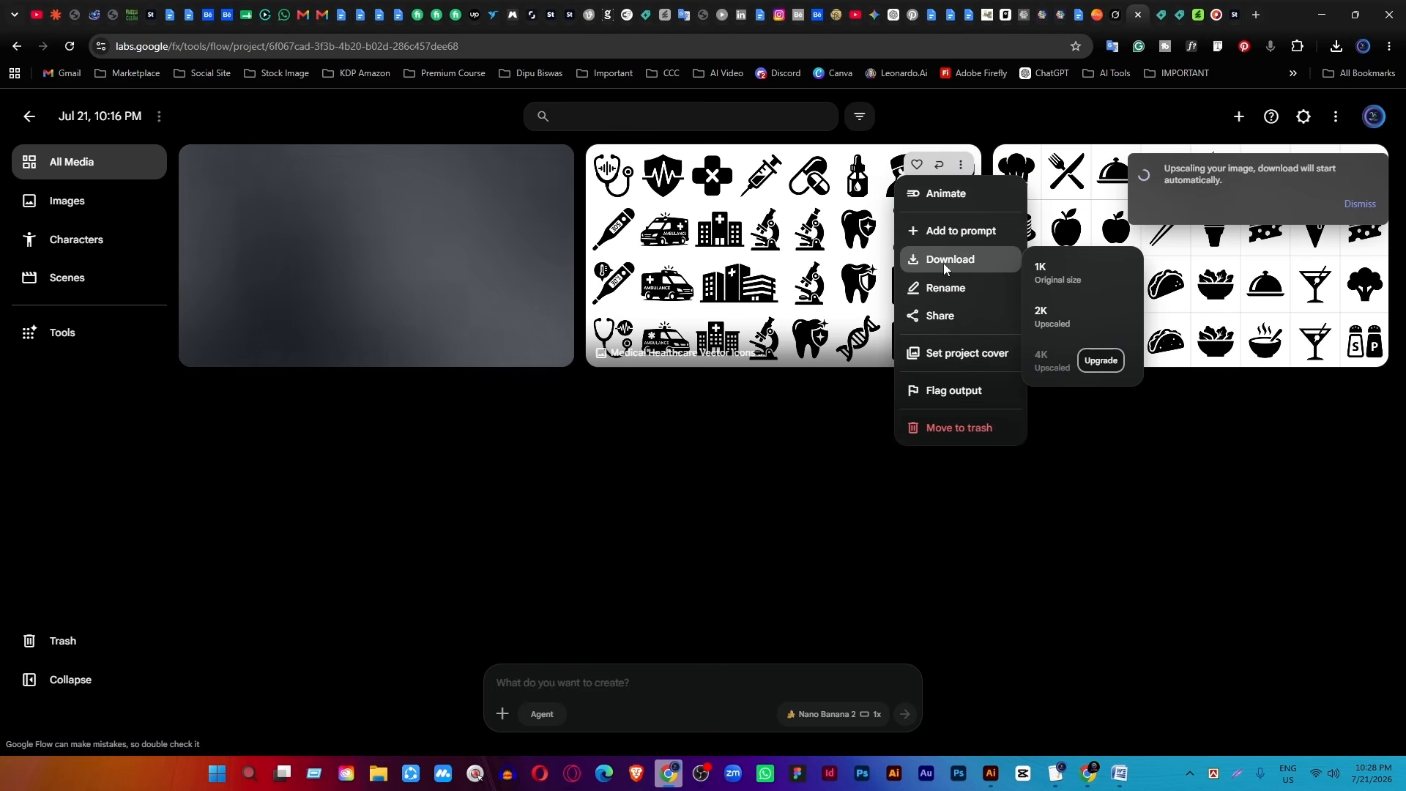
left_click(1072, 290)
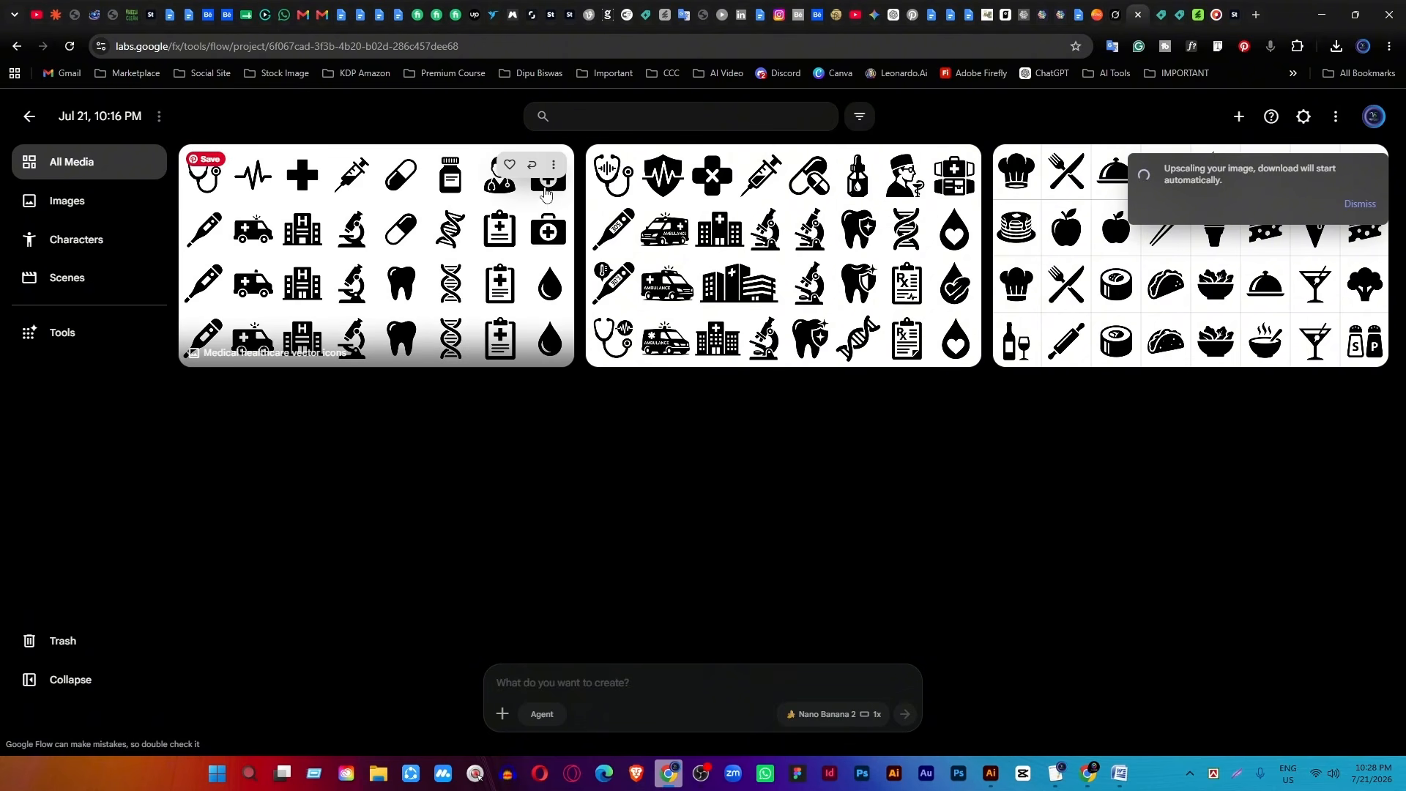
left_click(554, 166)
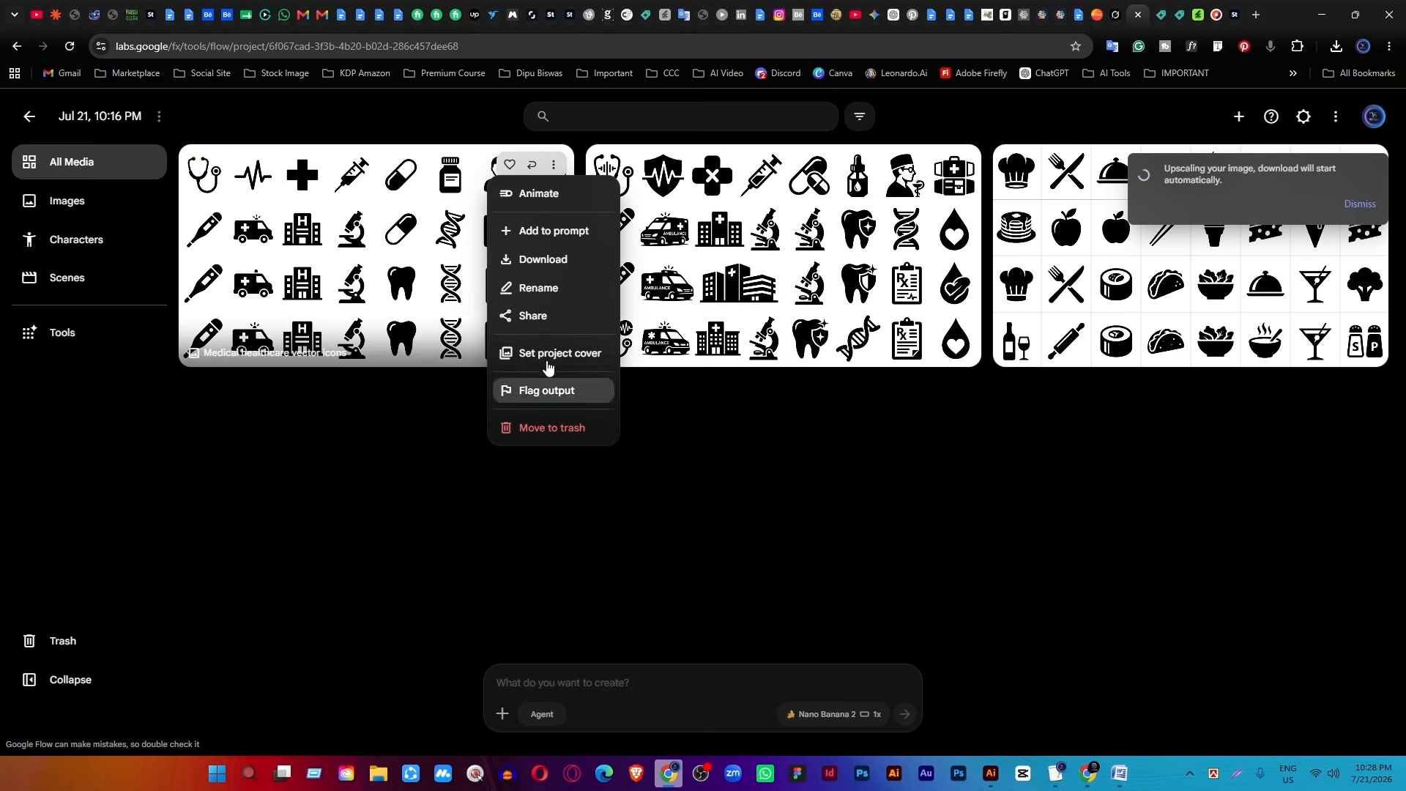
mouse_move(552, 265)
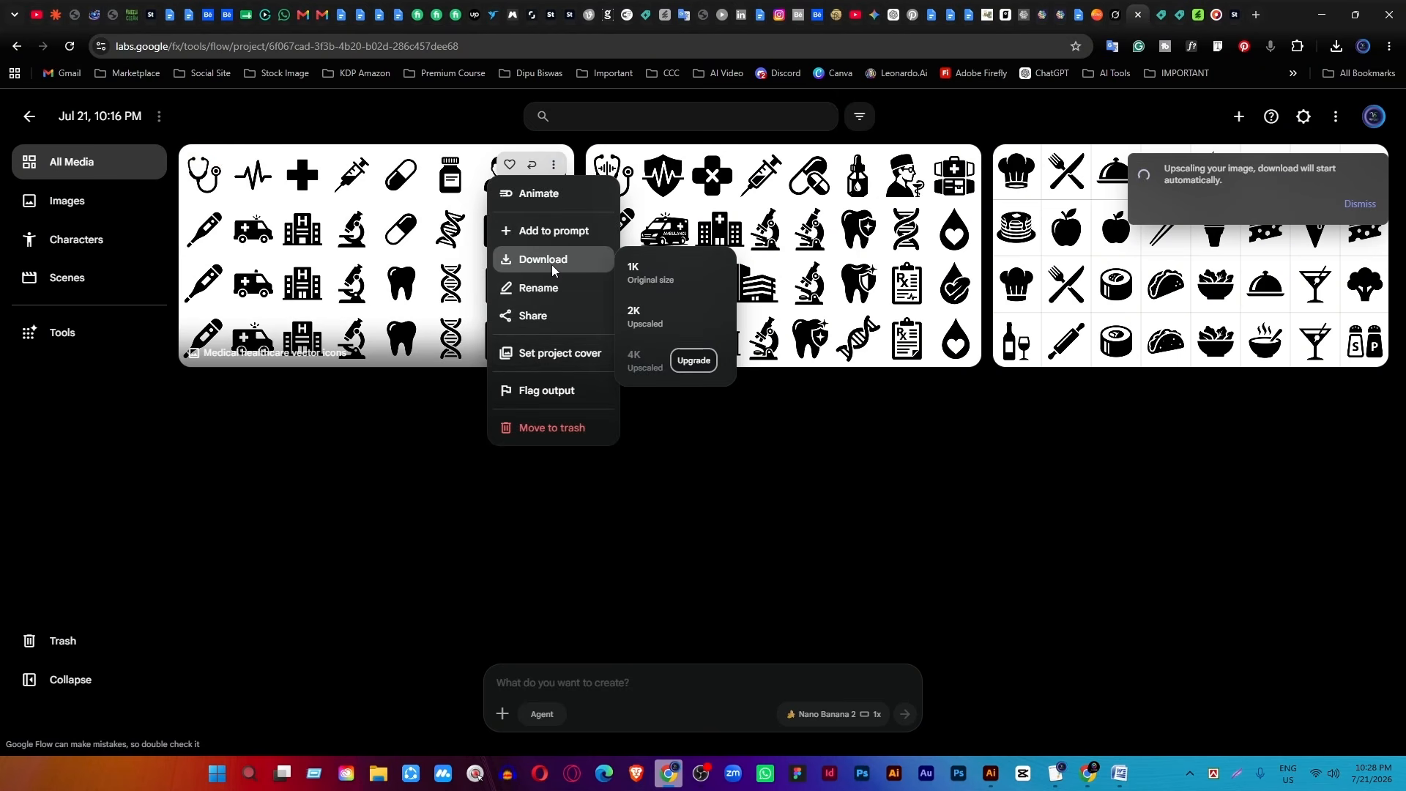
left_click(634, 316)
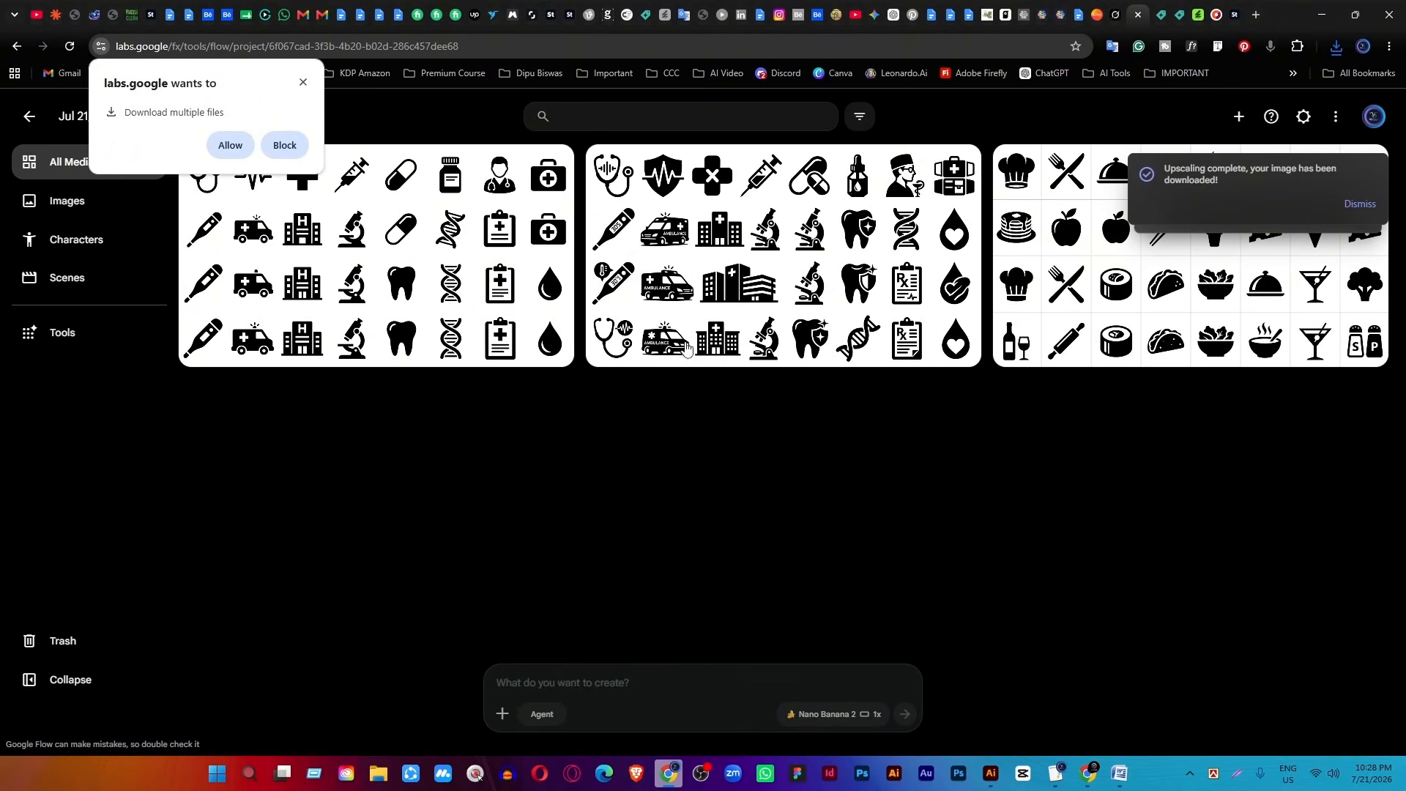
left_click(303, 83)
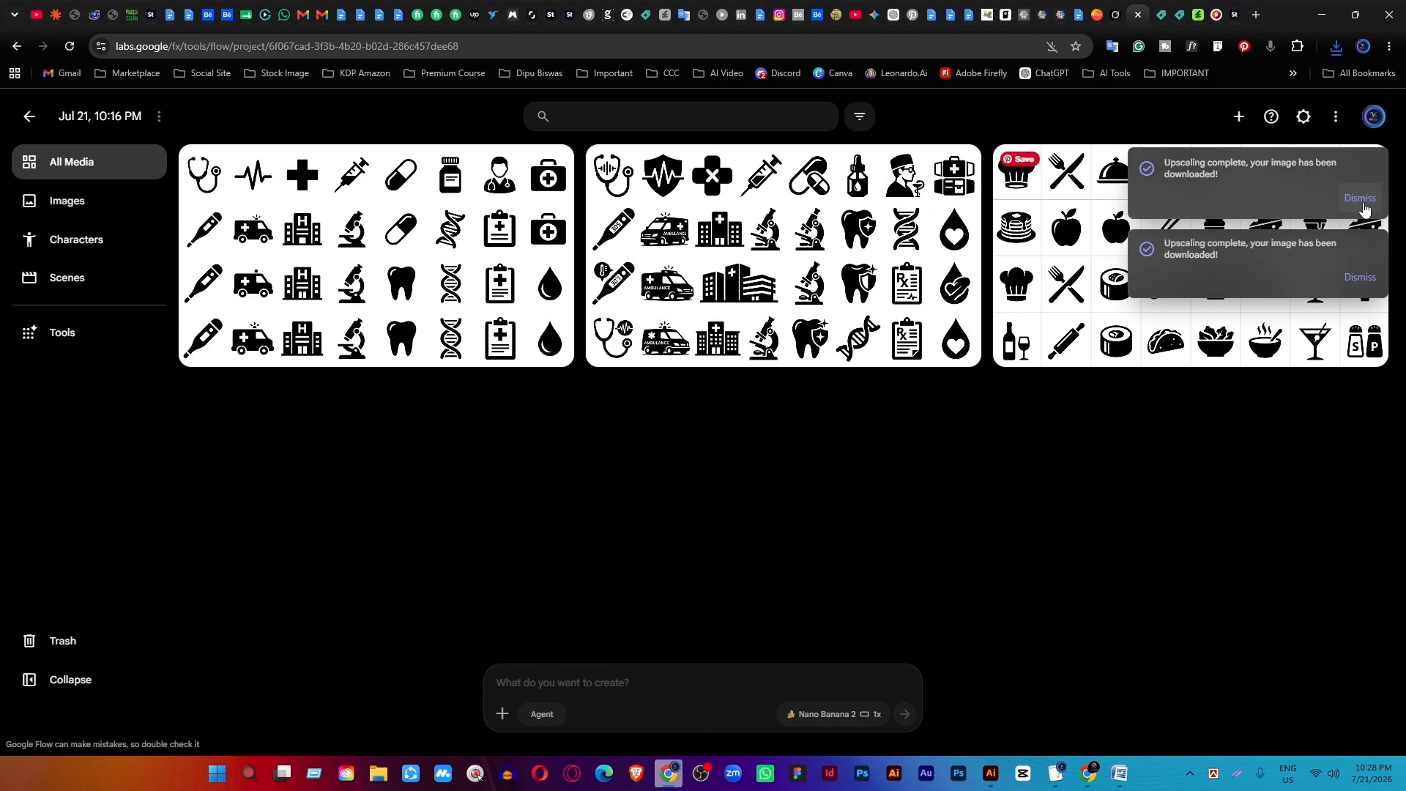
Switch to Illustrator and open the downloaded food and restaurant icon sheet JPEG from the Downloads folder.
left_click(991, 777)
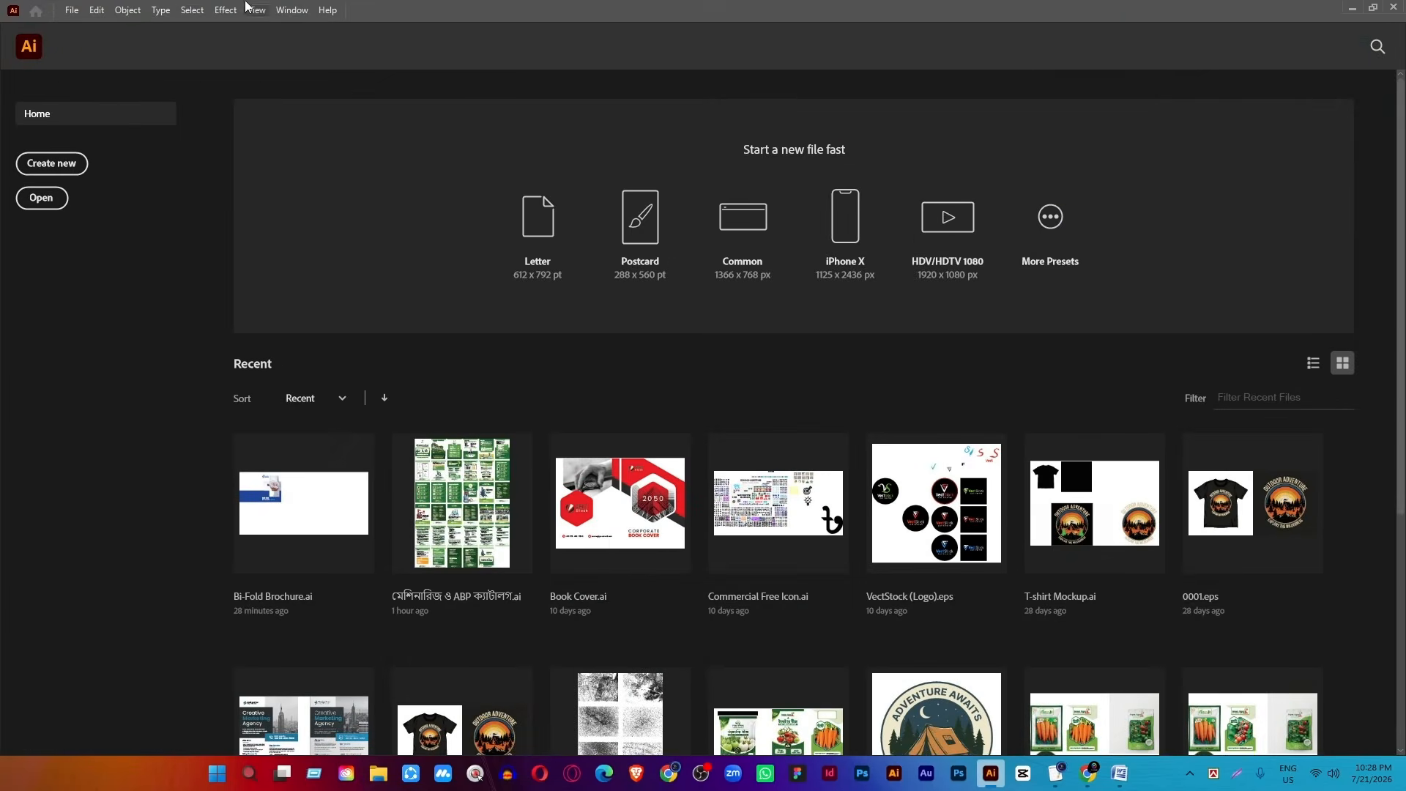
left_click(72, 11)
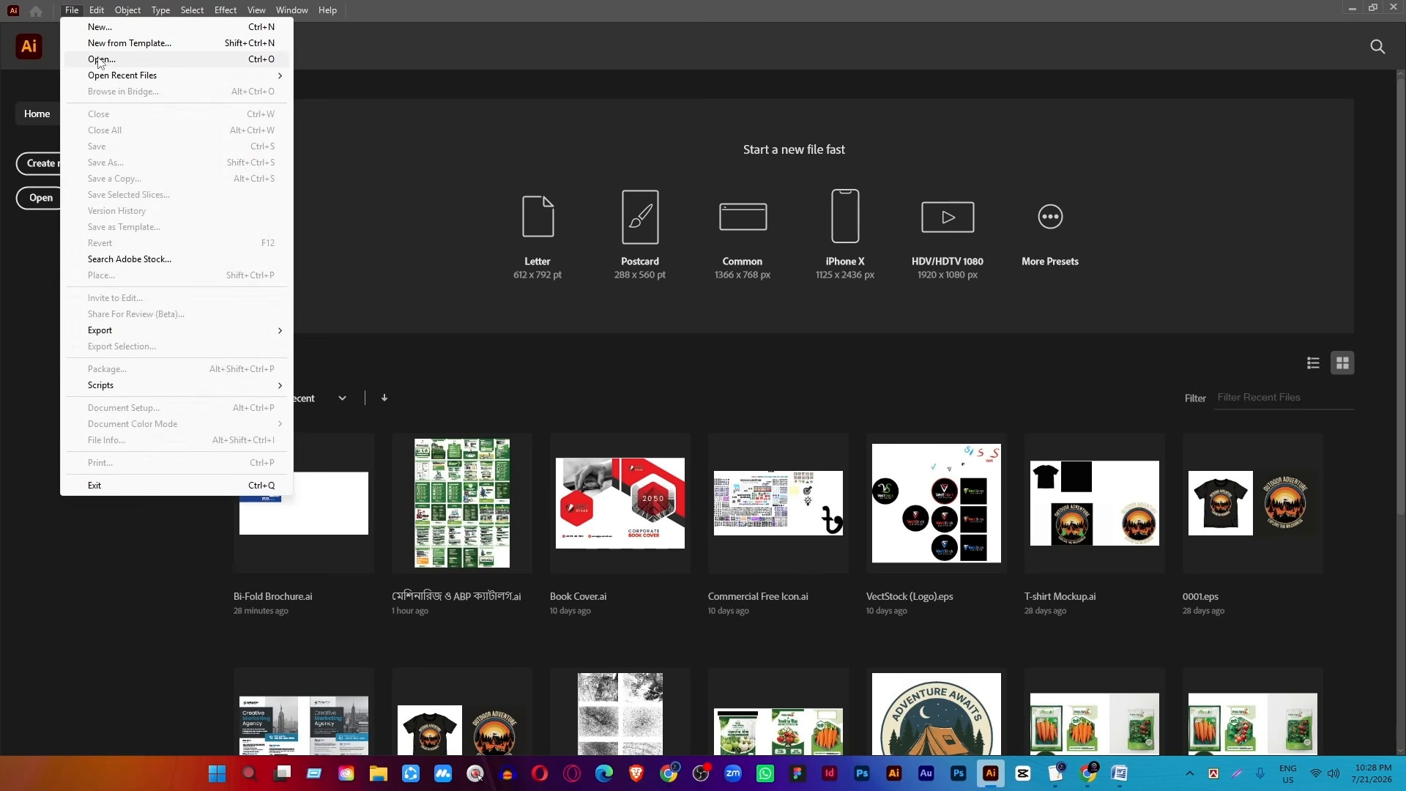
left_click(101, 59)
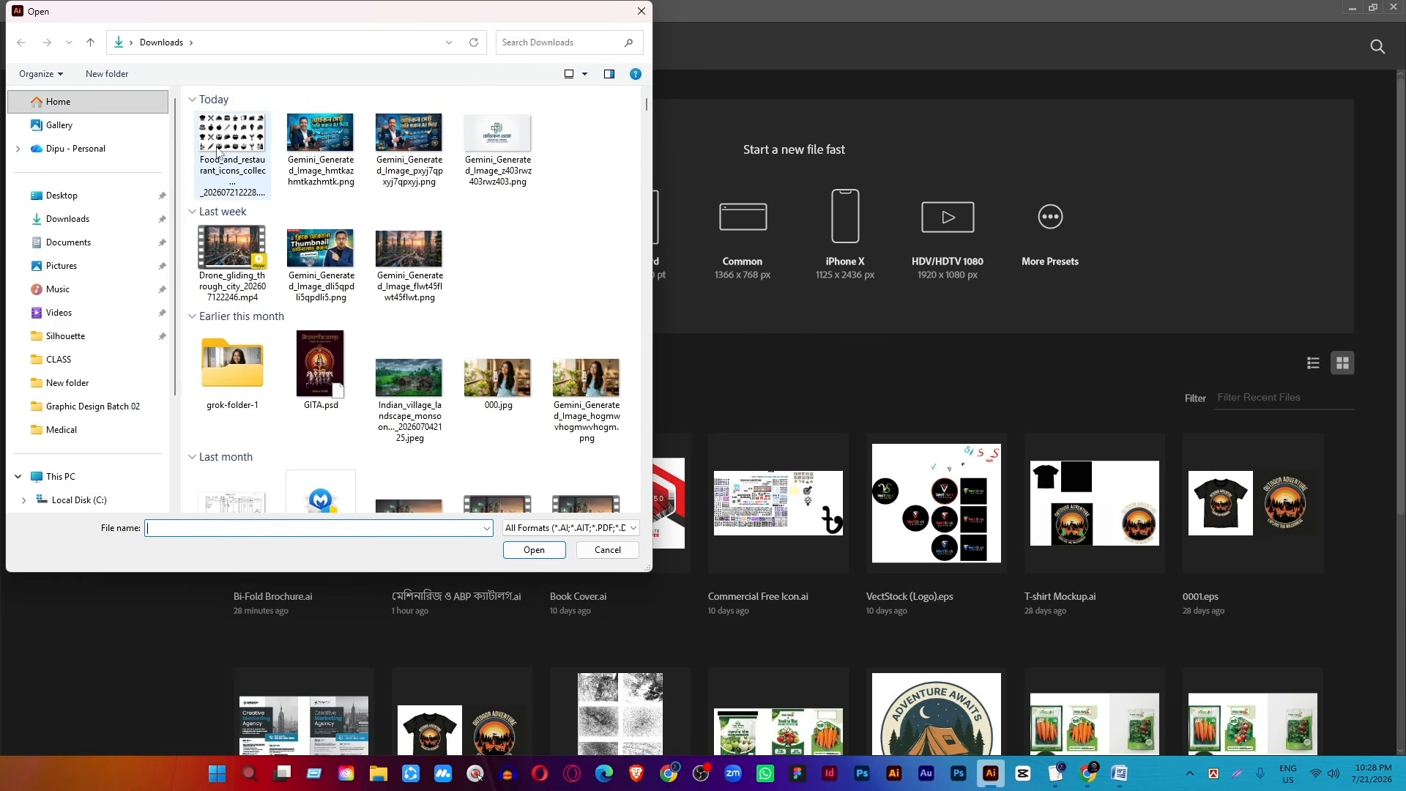
left_click(233, 141)
double_click(235, 139)
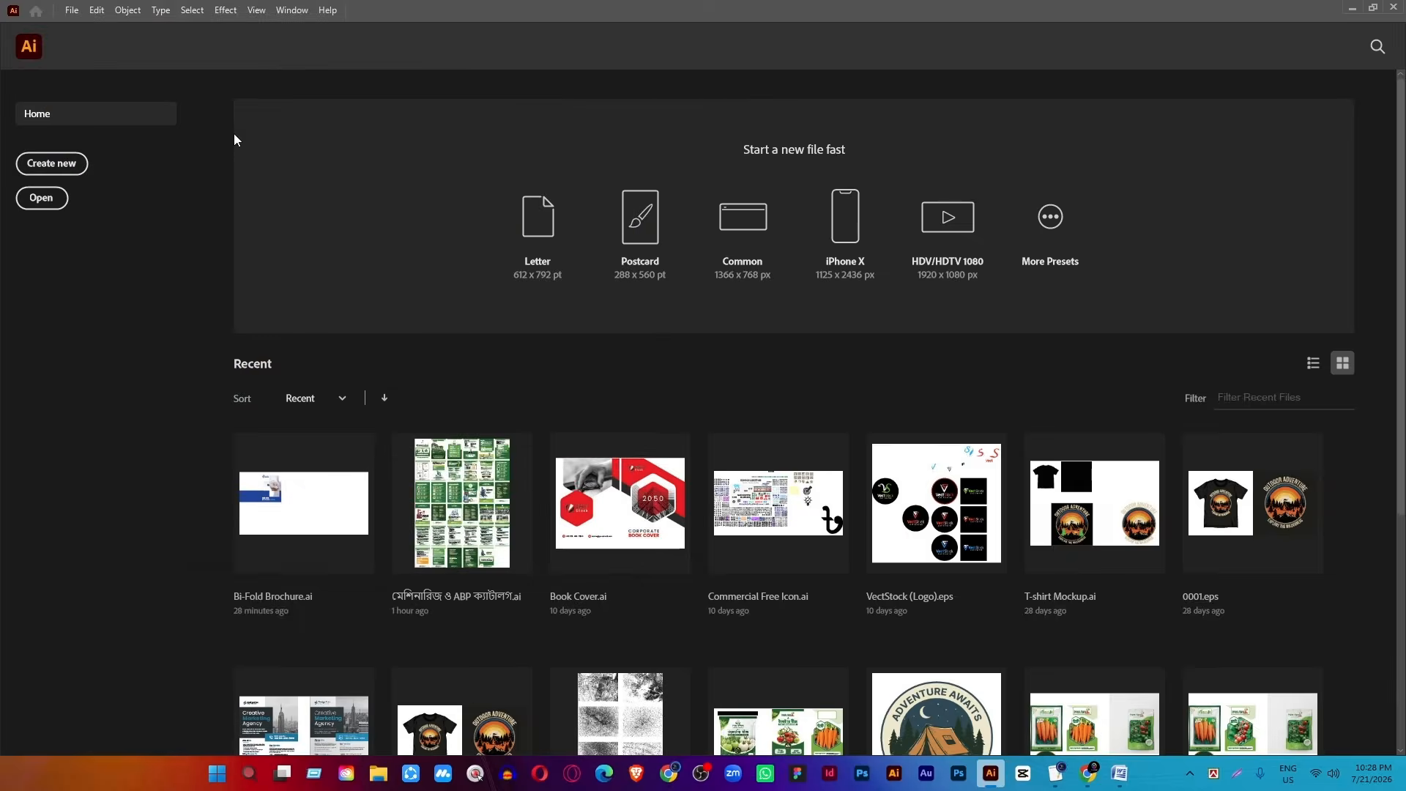
Move the icon sheet image off the artboard into the empty area beside it, then run Image Trace and expand the result.
left_click_drag(652, 239, 304, 195)
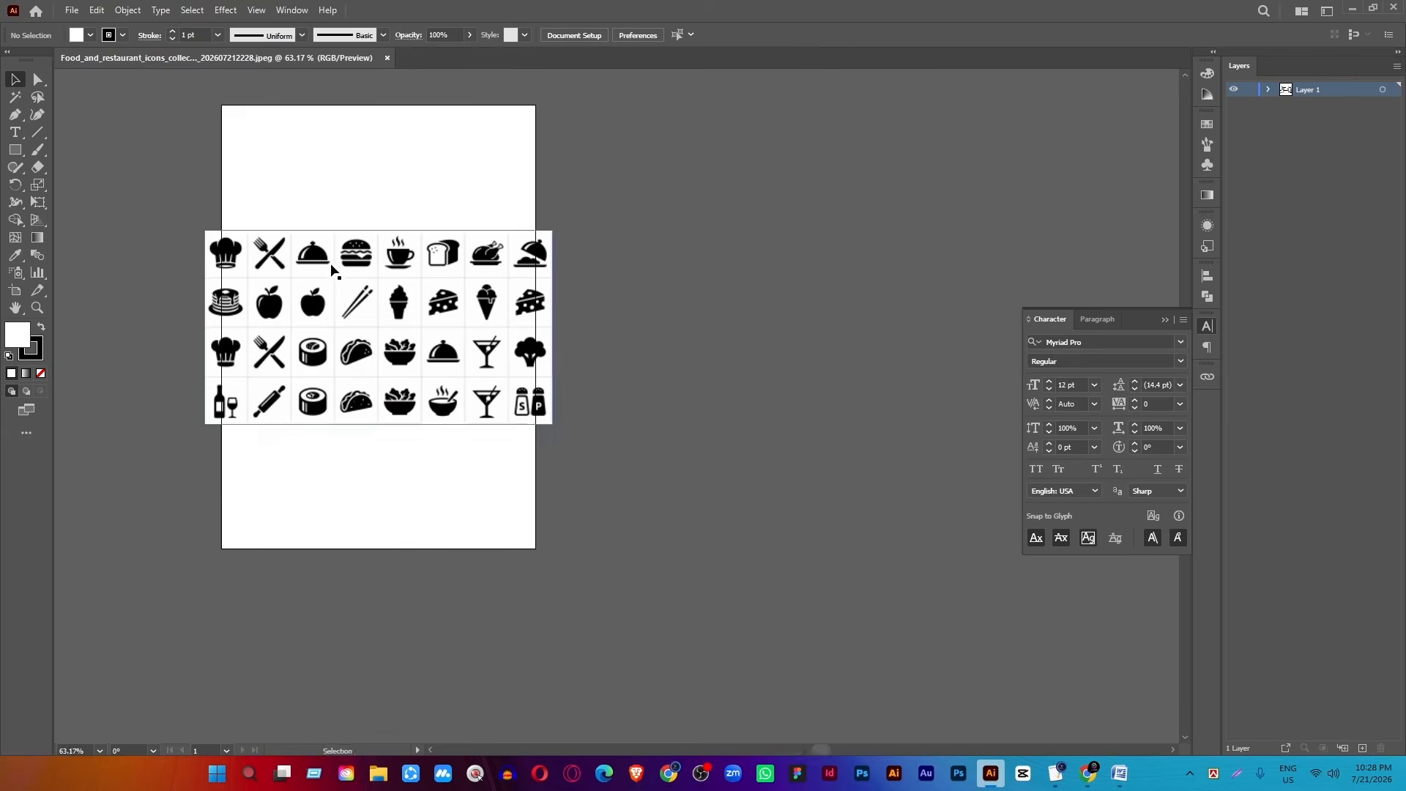
left_click_drag(342, 301, 734, 254)
left_click_drag(718, 176, 748, 183)
left_click_drag(716, 201, 567, 210)
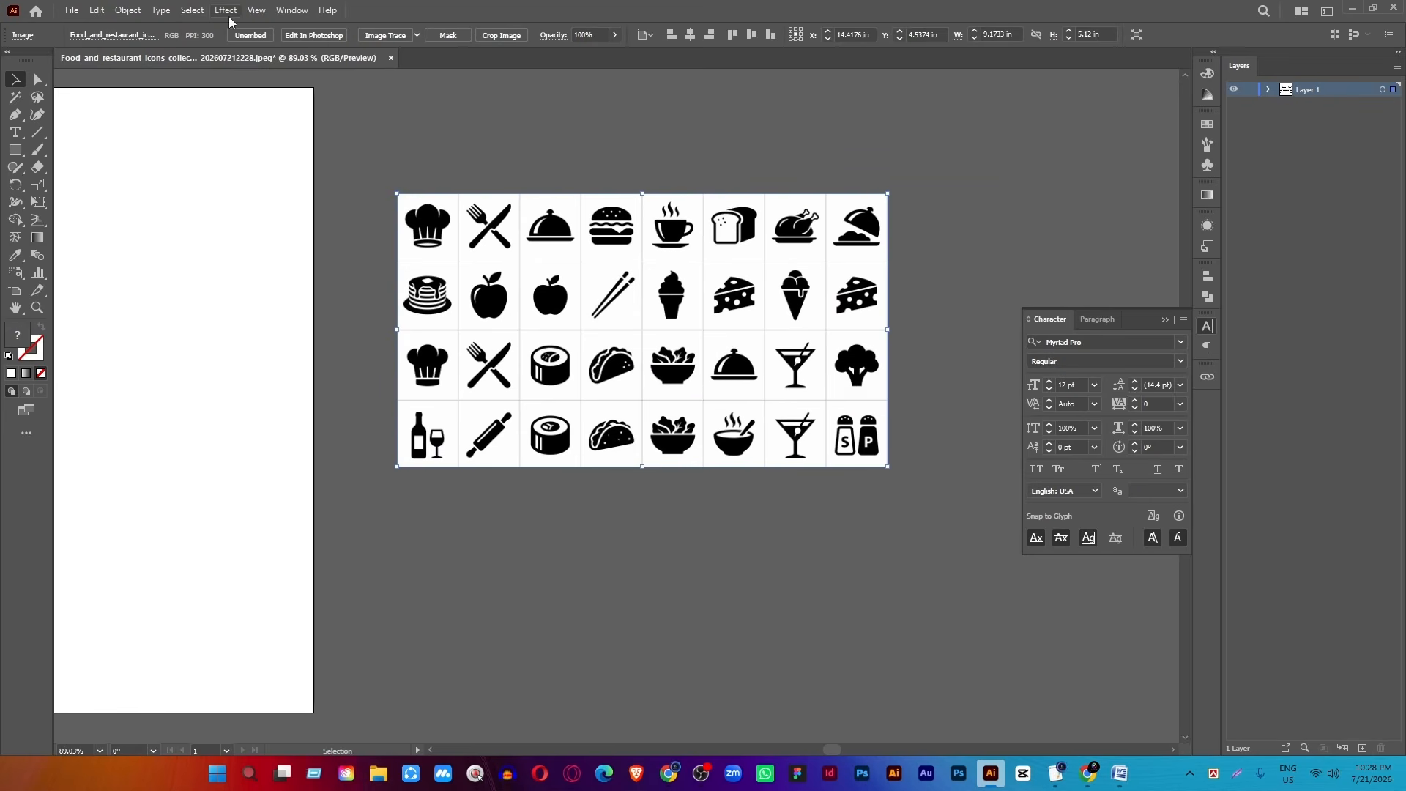
left_click(385, 35)
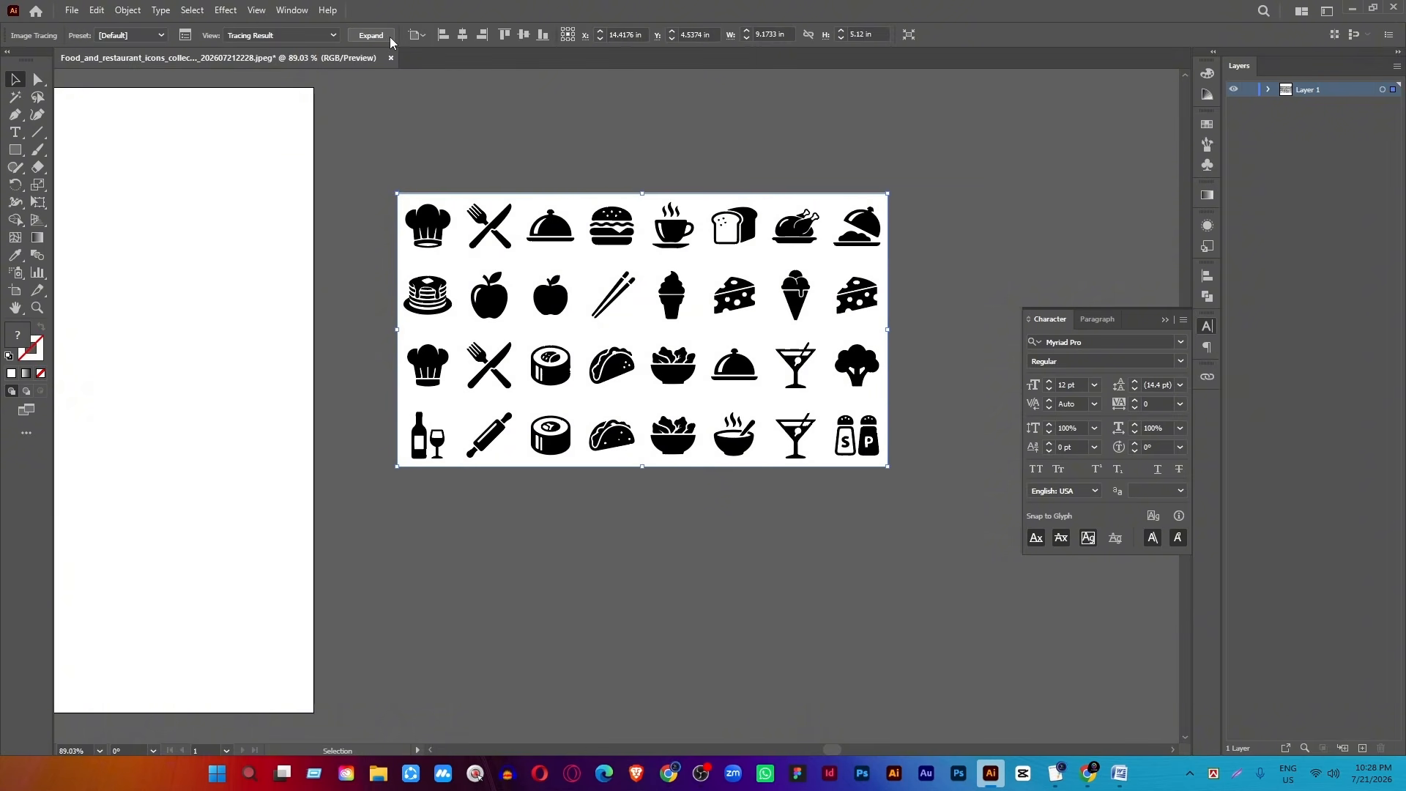
left_click(386, 38)
Ungroup the traced icon sheet and delete all of its white background shapes using the Magic Wand.
right_click(478, 234)
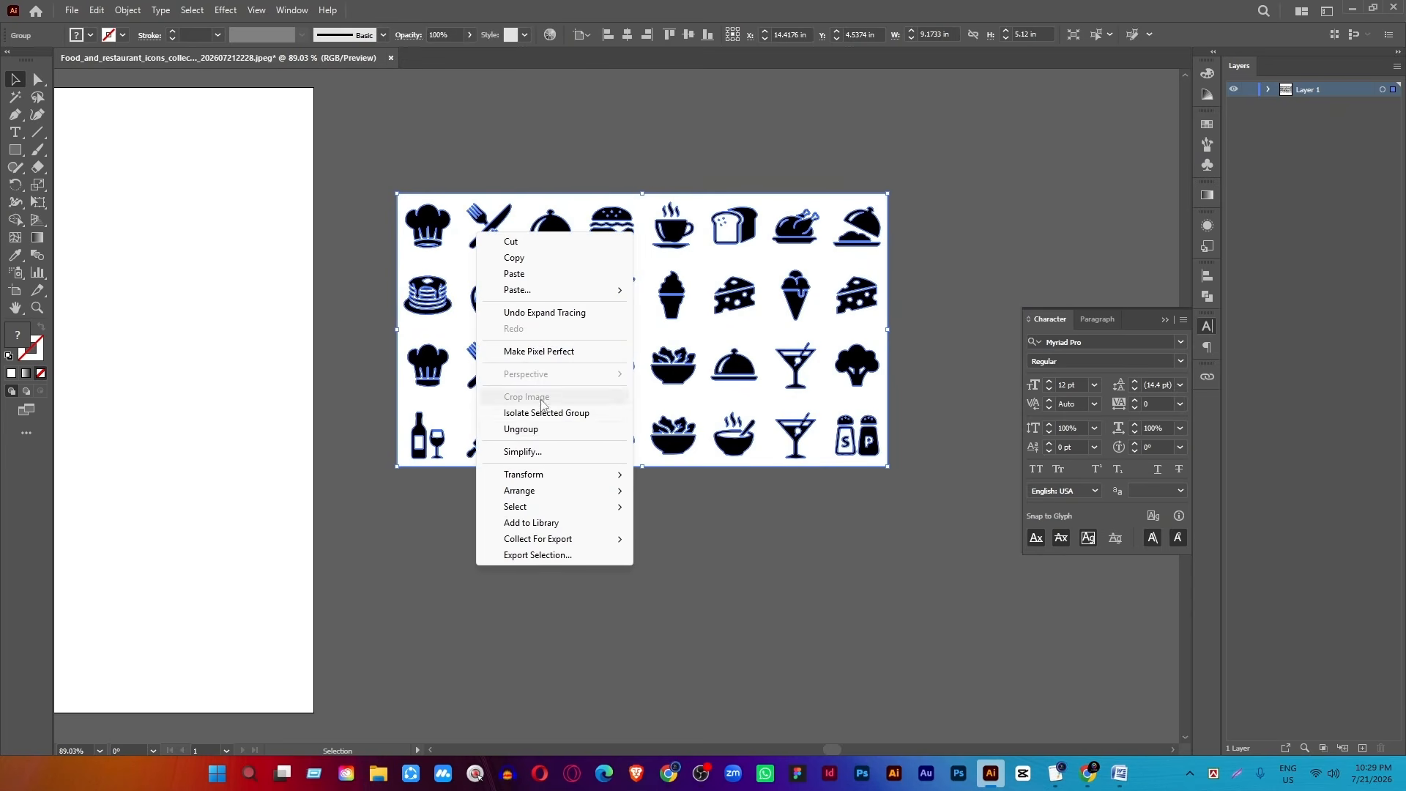
left_click(524, 430)
left_click(365, 143)
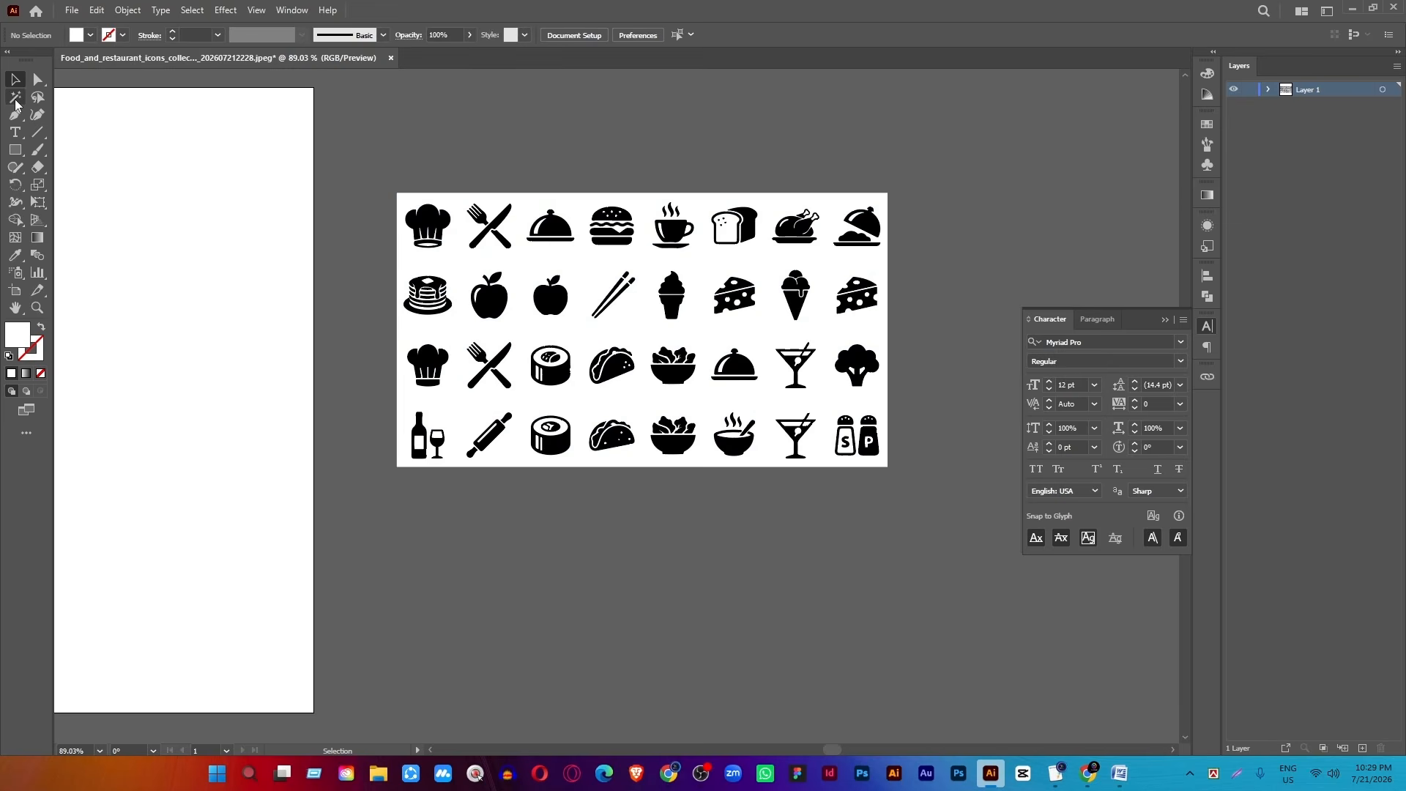
left_click(16, 98)
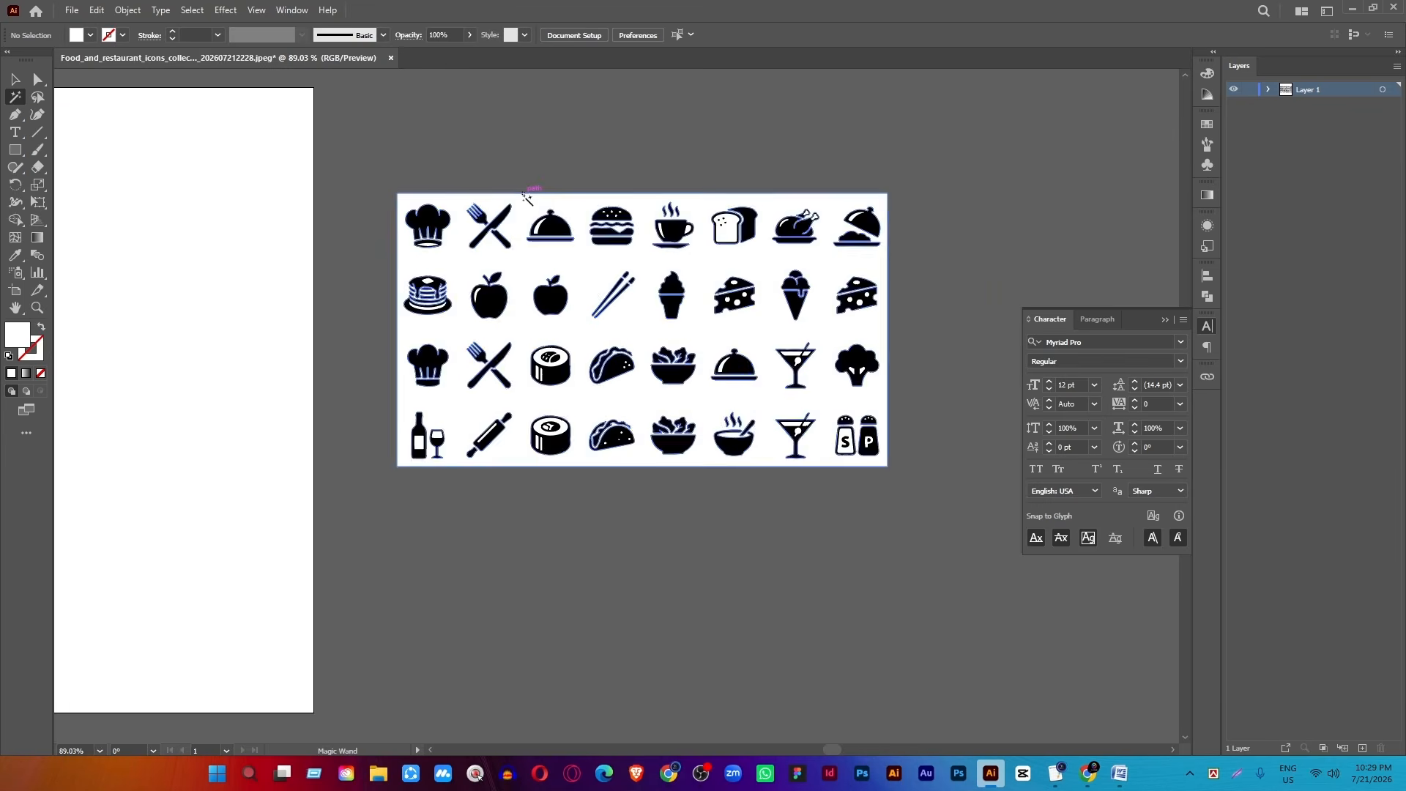
left_click(526, 197)
key("Delete")
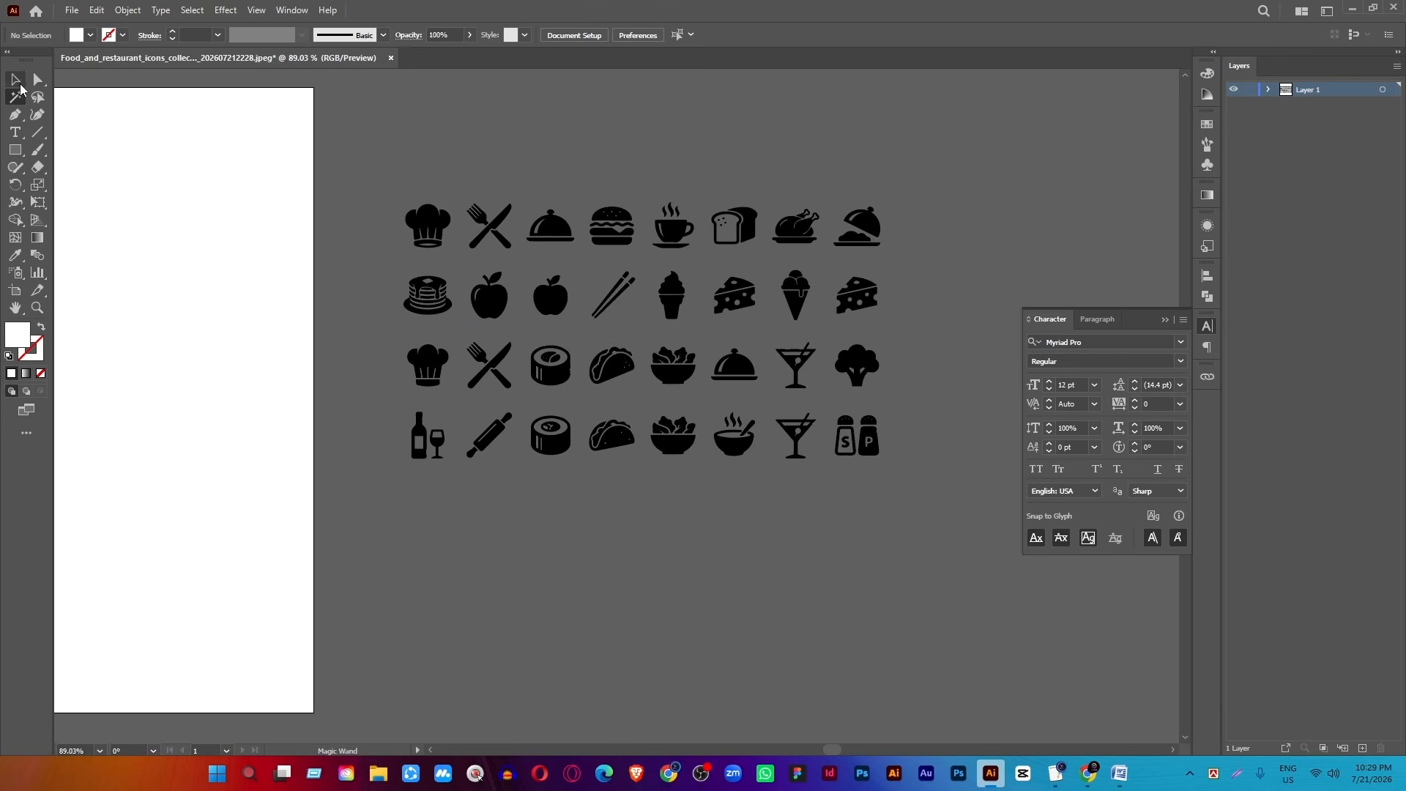
Move all the traced icons onto the artboard and scale them proportionally to about 7.05 in wide so they fit its width.
left_click_drag(778, 253, 656, 207)
left_click_drag(490, 191, 622, 158)
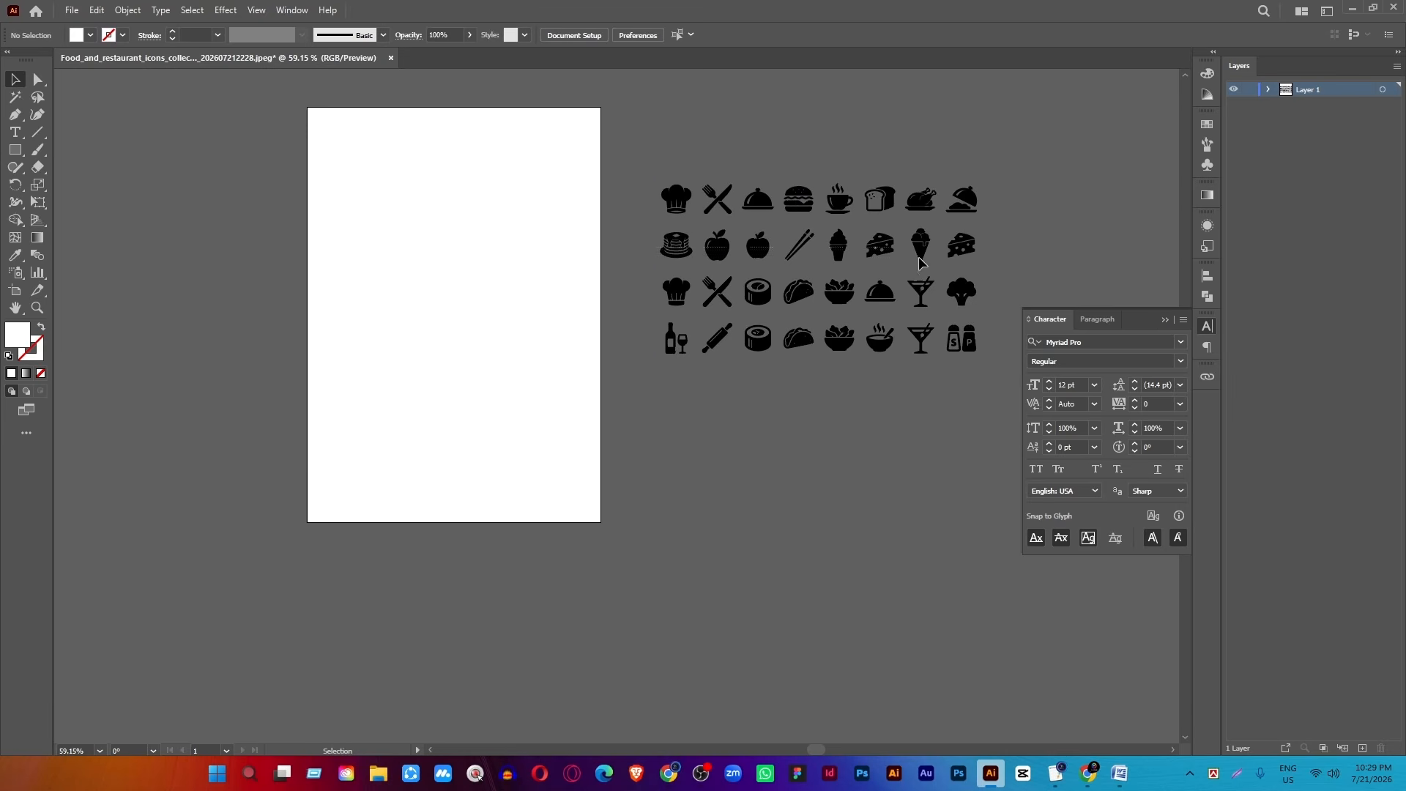
key("ctrl+a")
left_click_drag(961, 338, 619, 338)
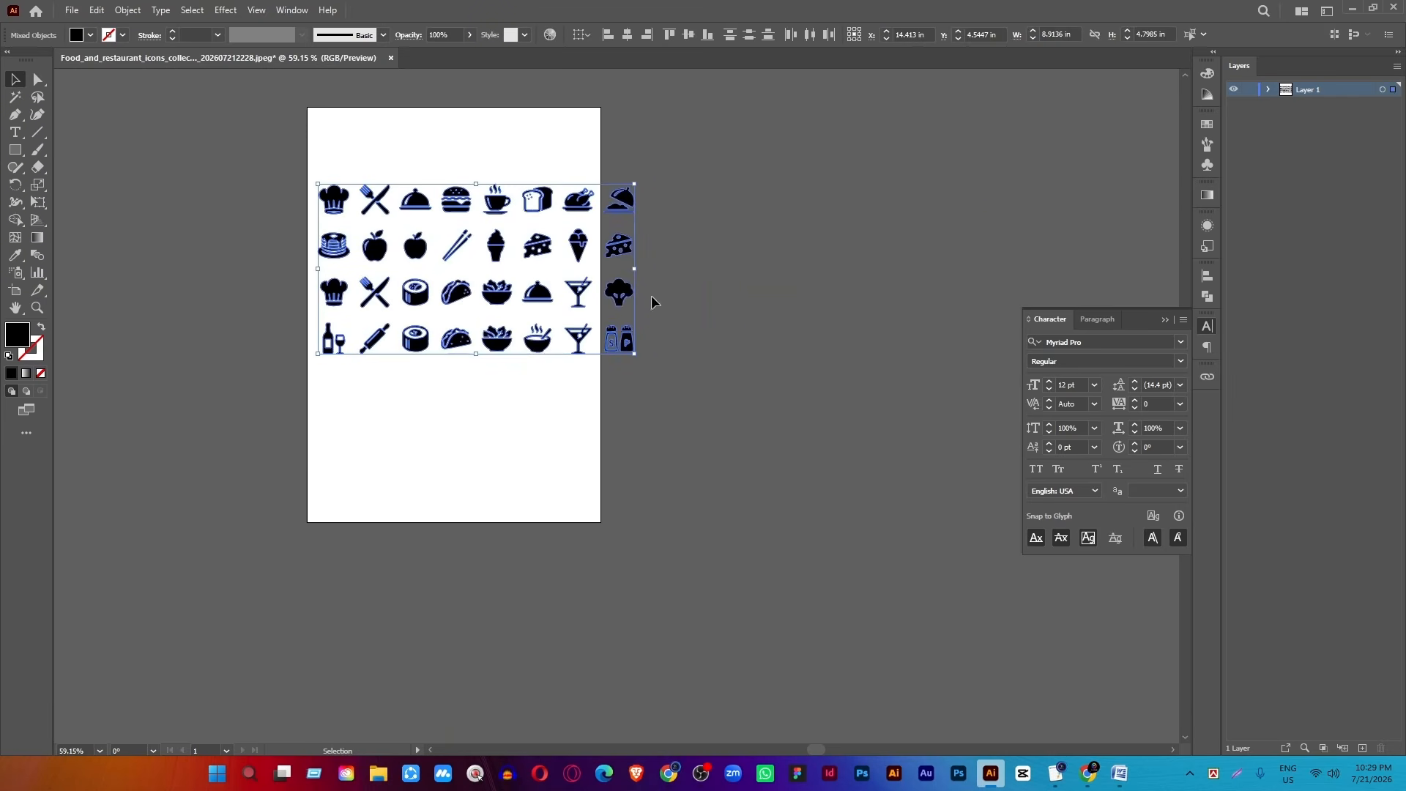
left_click_drag(639, 268, 568, 268)
scroll(608, 220, "up", 1)
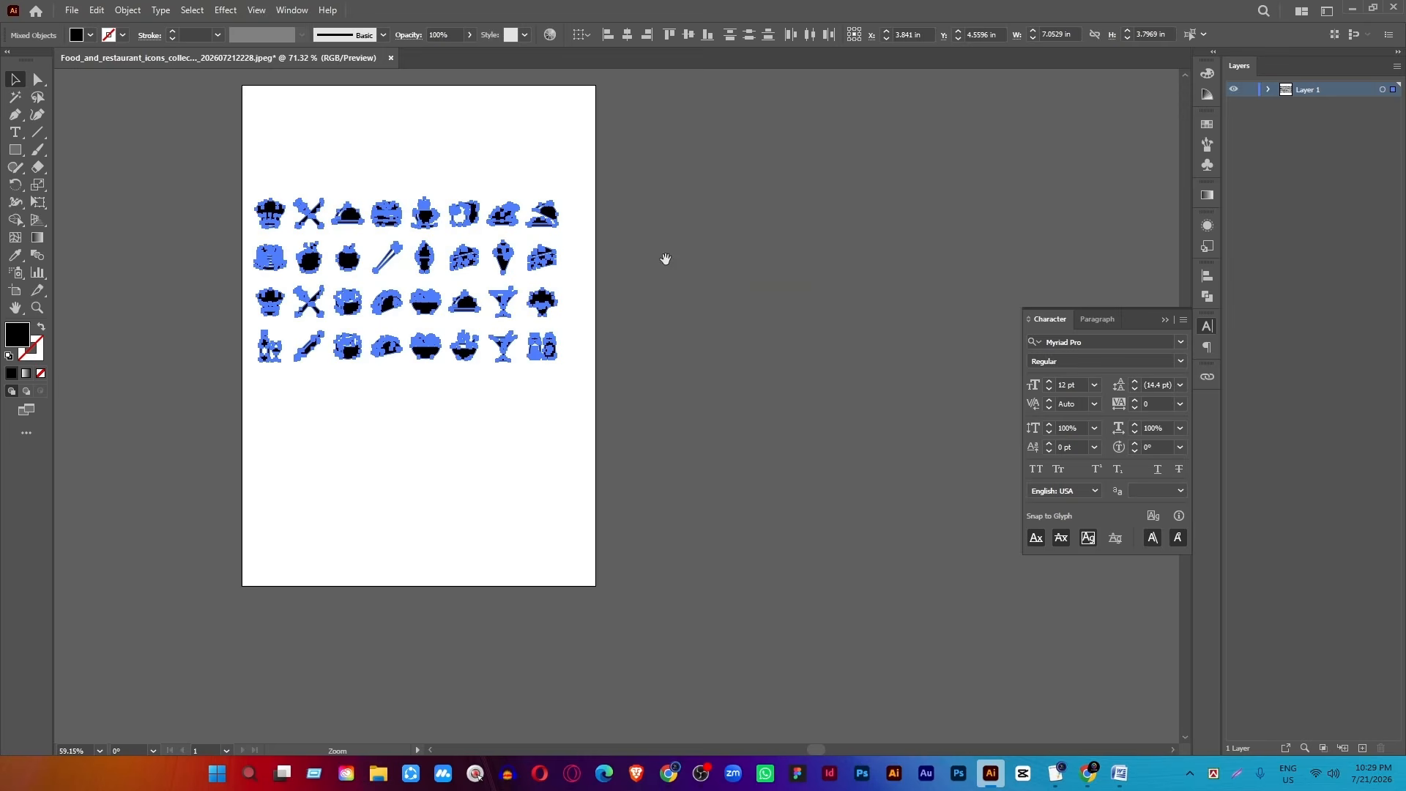
scroll(493, 223, "up", 1)
Create a new 1366 x 768 px document from the Common web preset and move all the traced food icons into it.
left_click(71, 11)
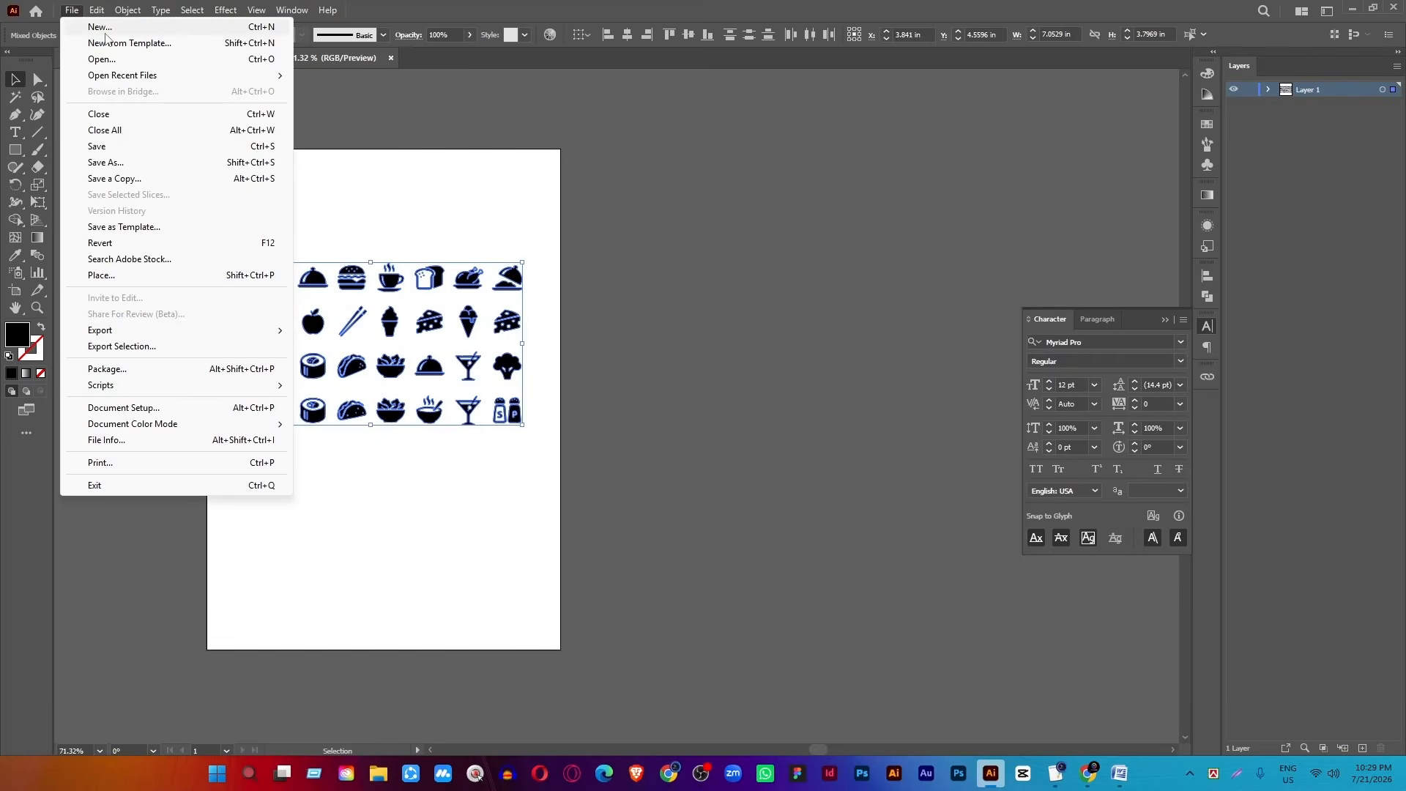
left_click(95, 32)
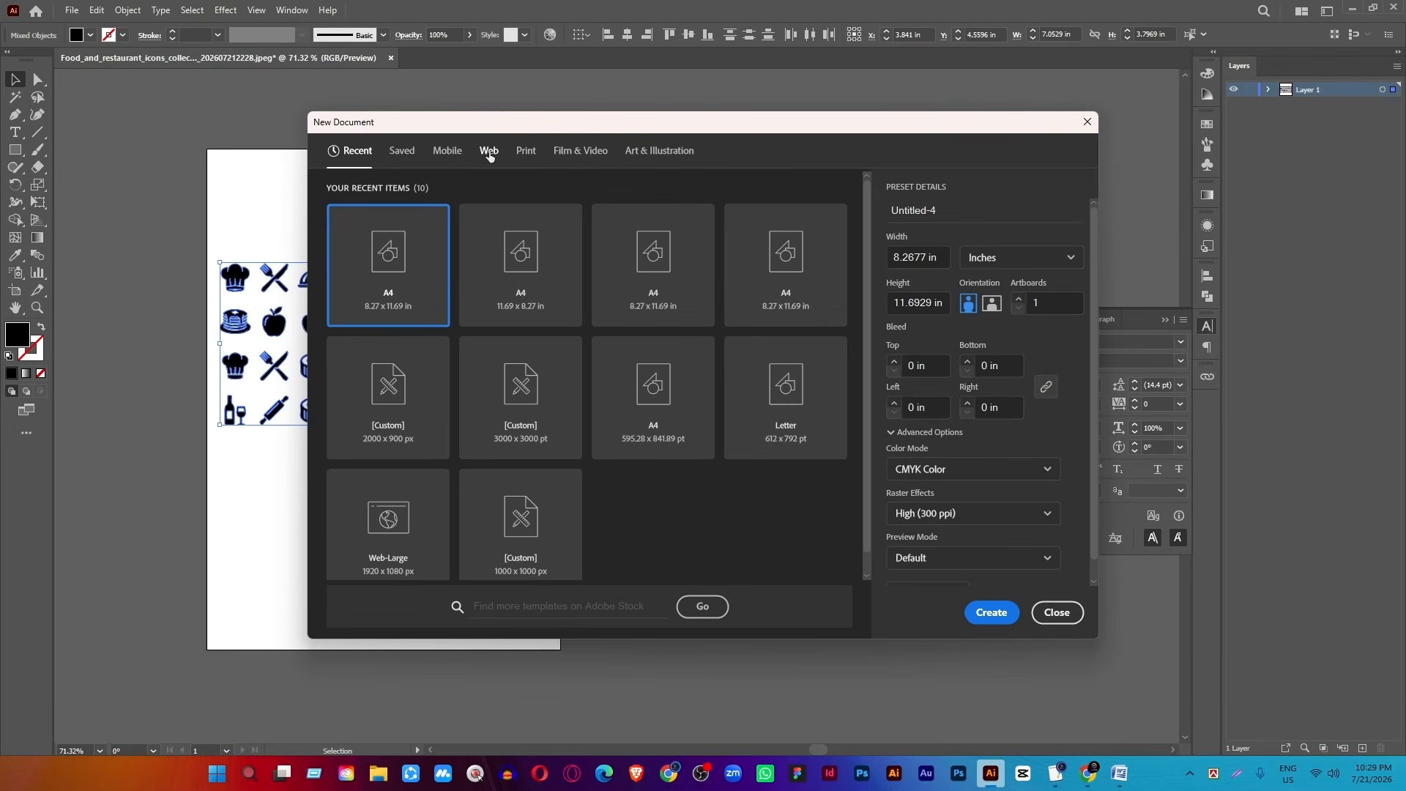
left_click(489, 156)
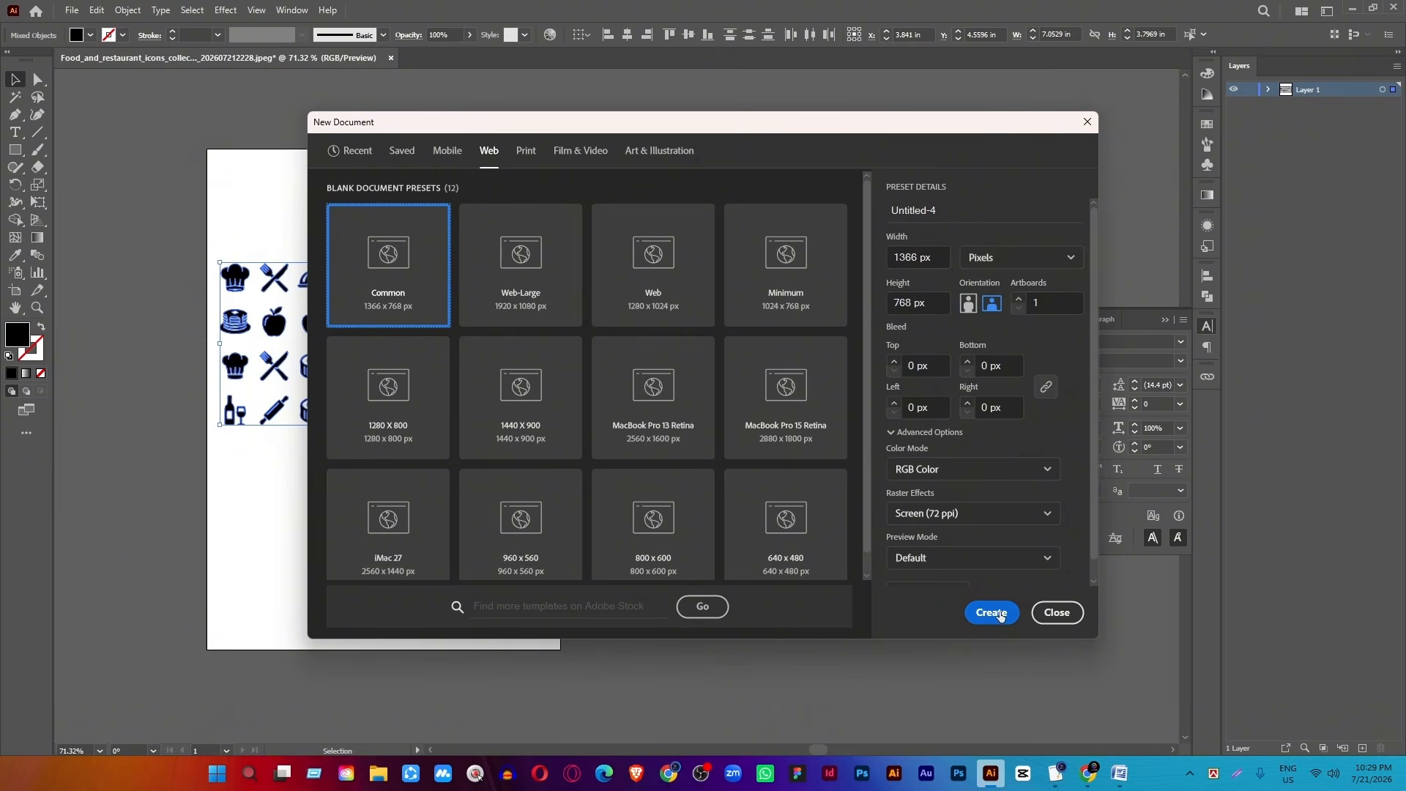
left_click(992, 612)
left_click(139, 59)
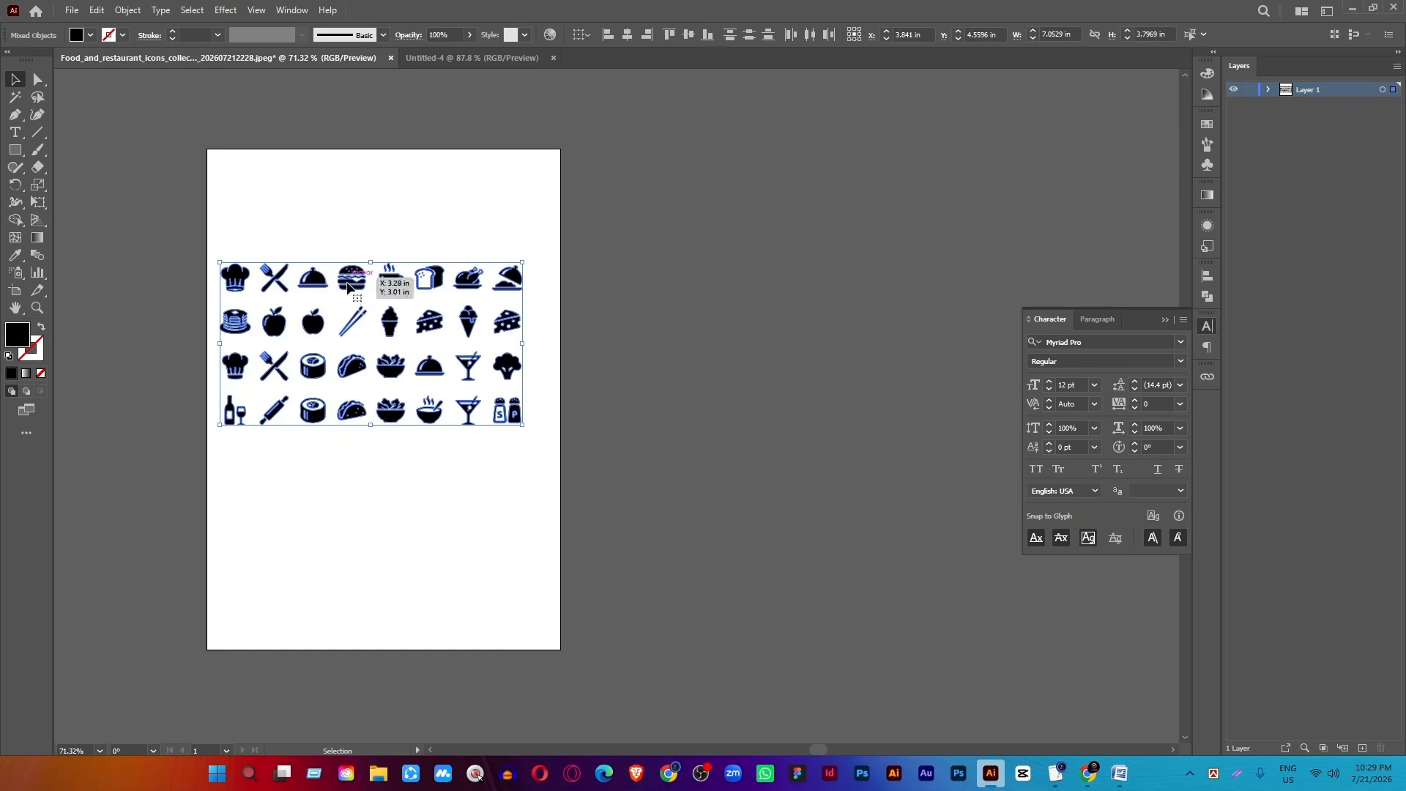
left_click_drag(349, 287, 636, 374)
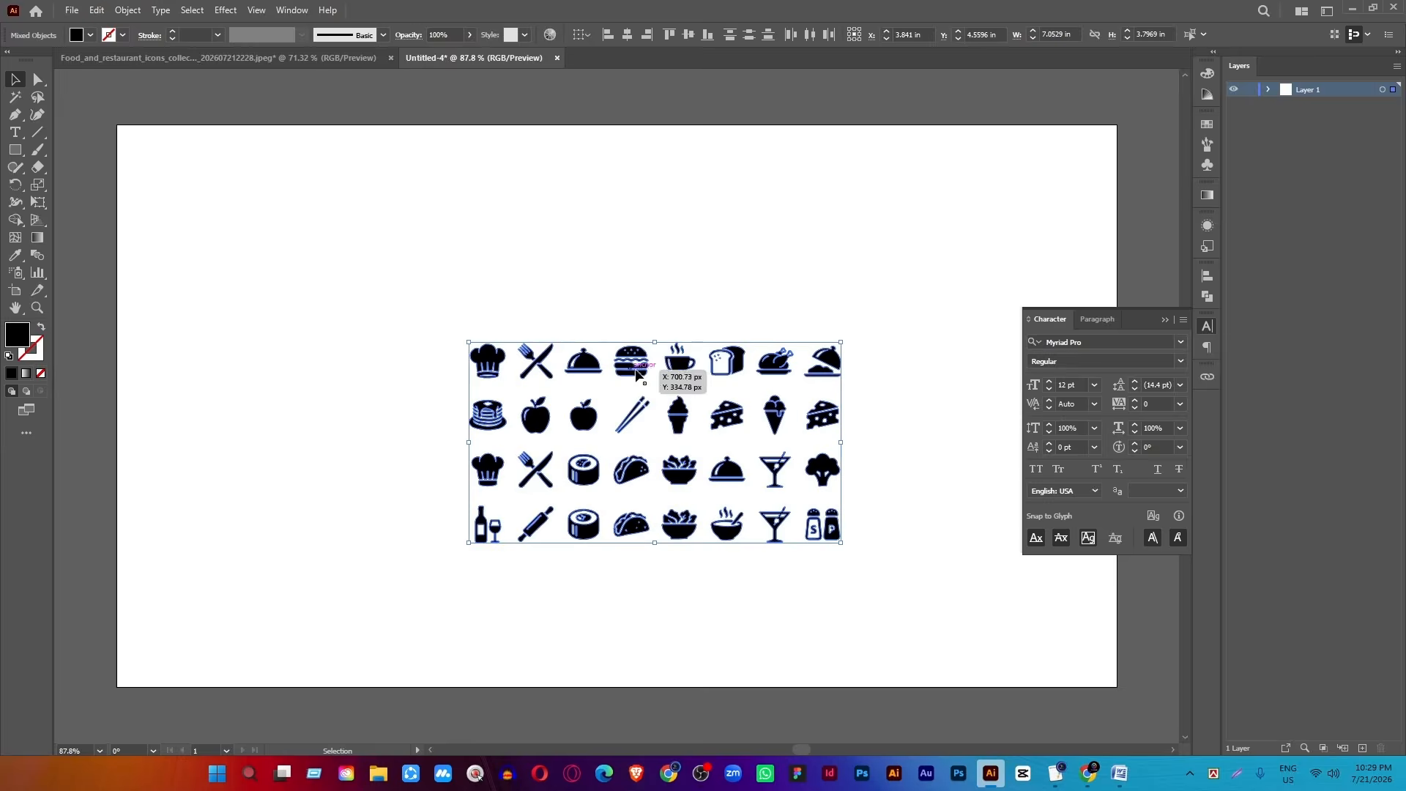
Scale the icon set proportionally to about 1048 px wide and position it in the middle of the artboard.
scroll(660, 364, "down", 3)
left_click_drag(800, 421, 946, 423)
left_click_drag(910, 378, 890, 348)
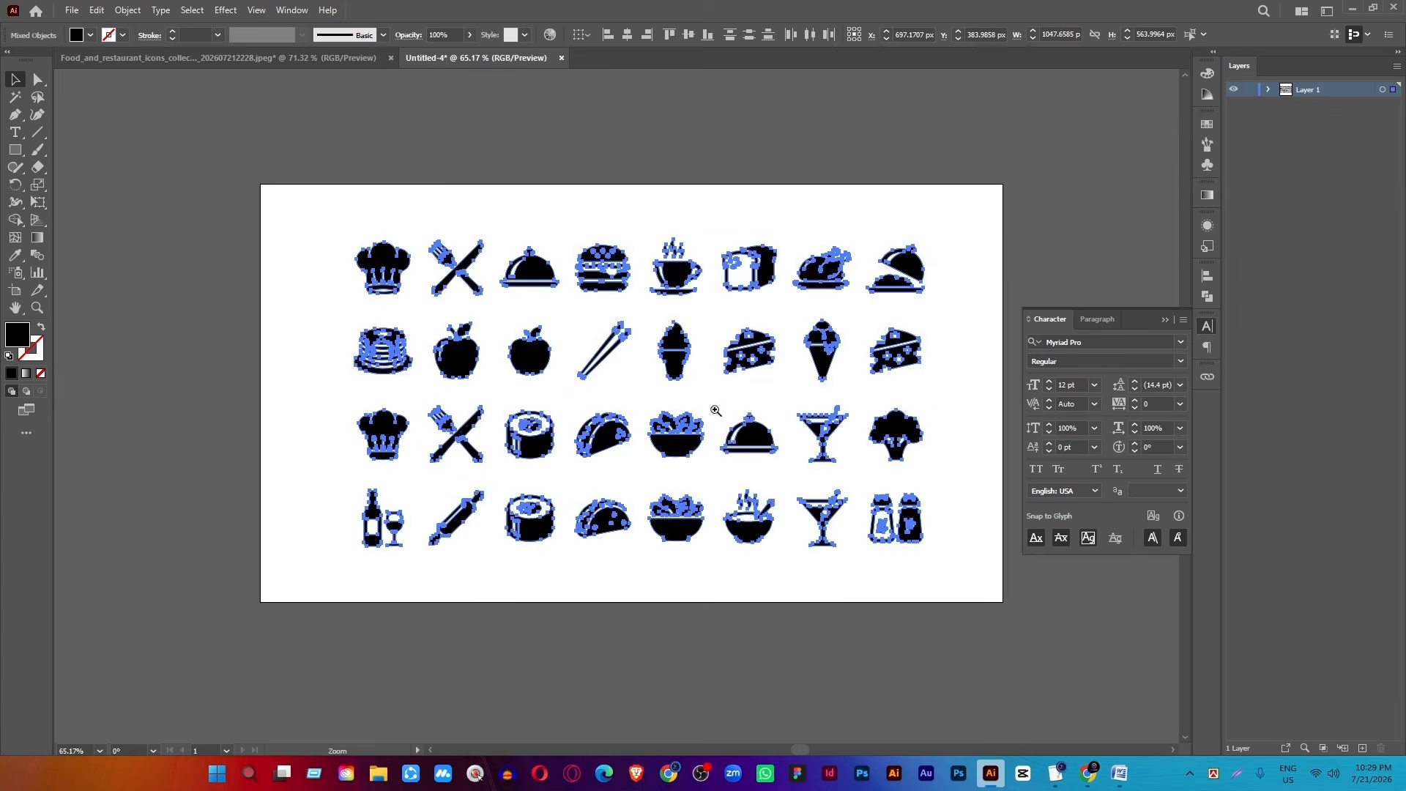
scroll(715, 411, "up", 1)
left_click_drag(711, 413, 642, 413)
left_click(515, 627)
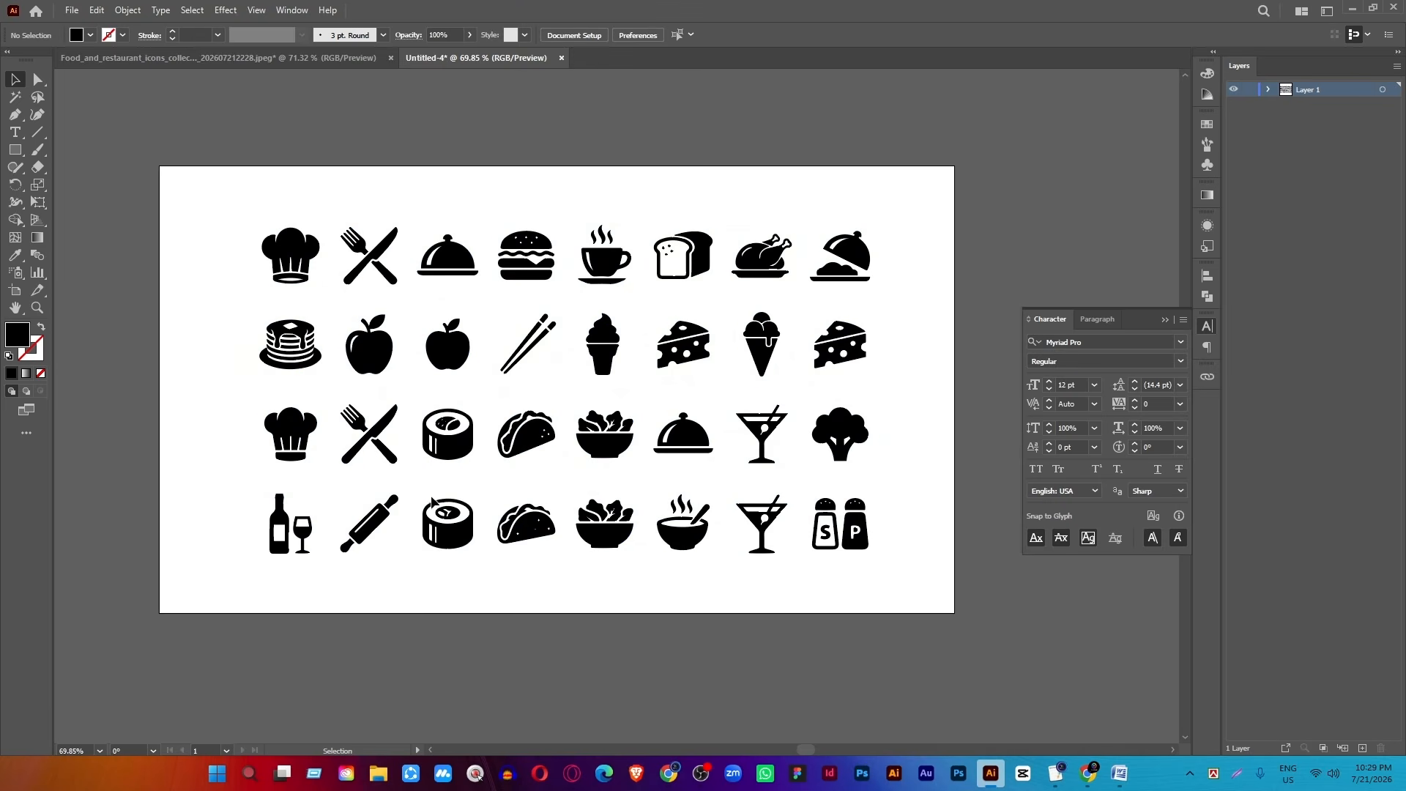
Delete the duplicate sushi roll, taco and salad bowl from the last row and the chef hat from the first row.
left_click_drag(459, 621, 469, 622)
key("Delete")
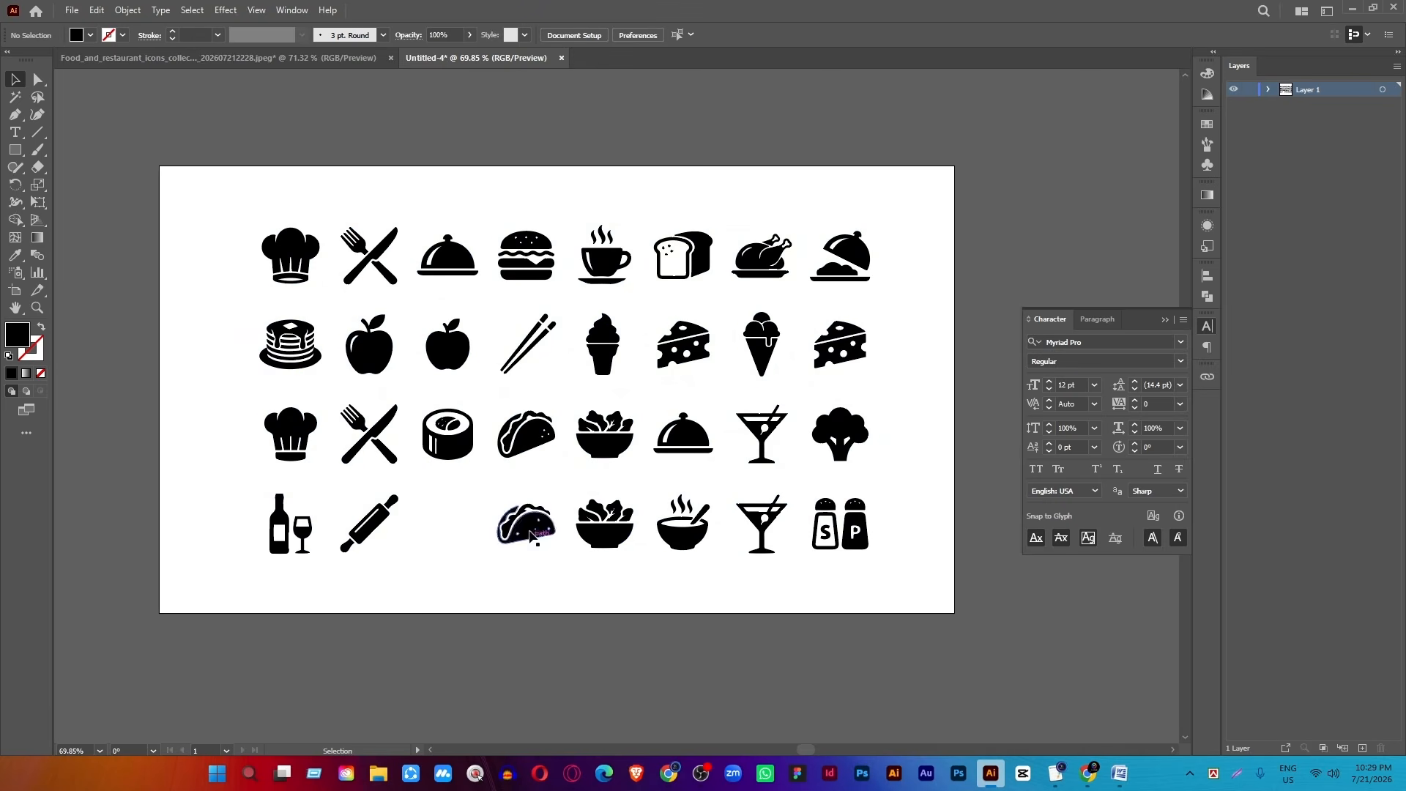
mouse_move(626, 603)
left_mouse_down()
mouse_move(687, 614)
mouse_move(638, 610)
left_mouse_up()
key("Delete")
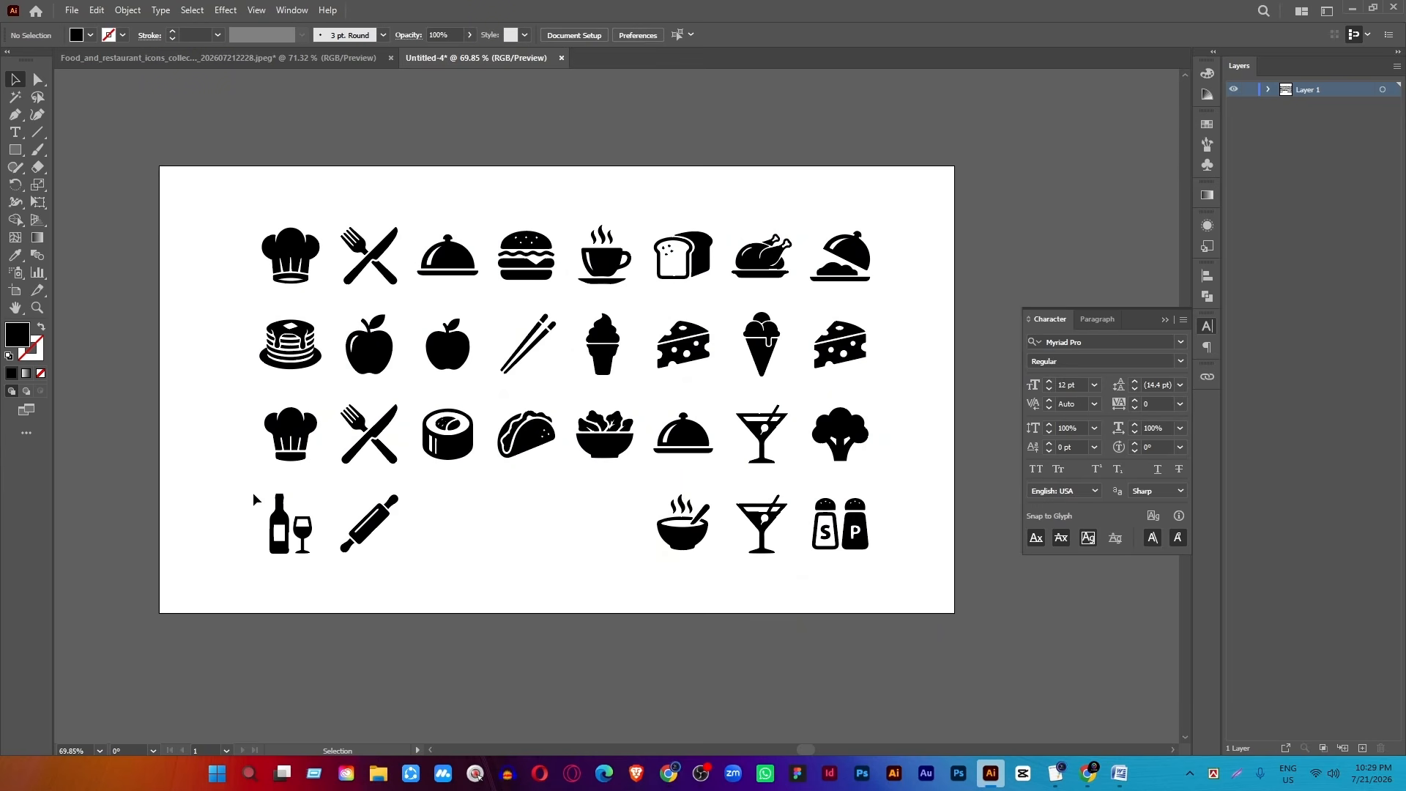
left_click(313, 280)
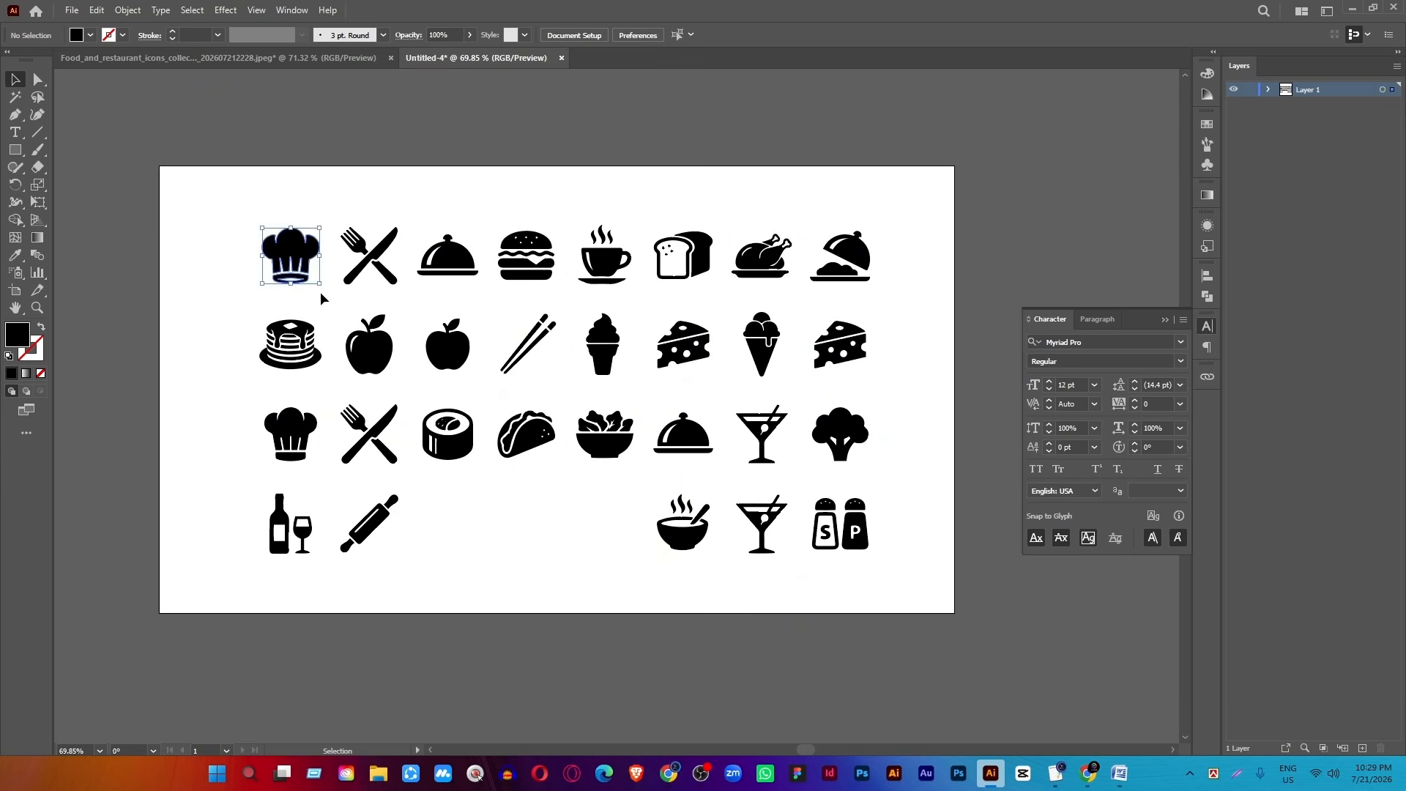
key("Delete")
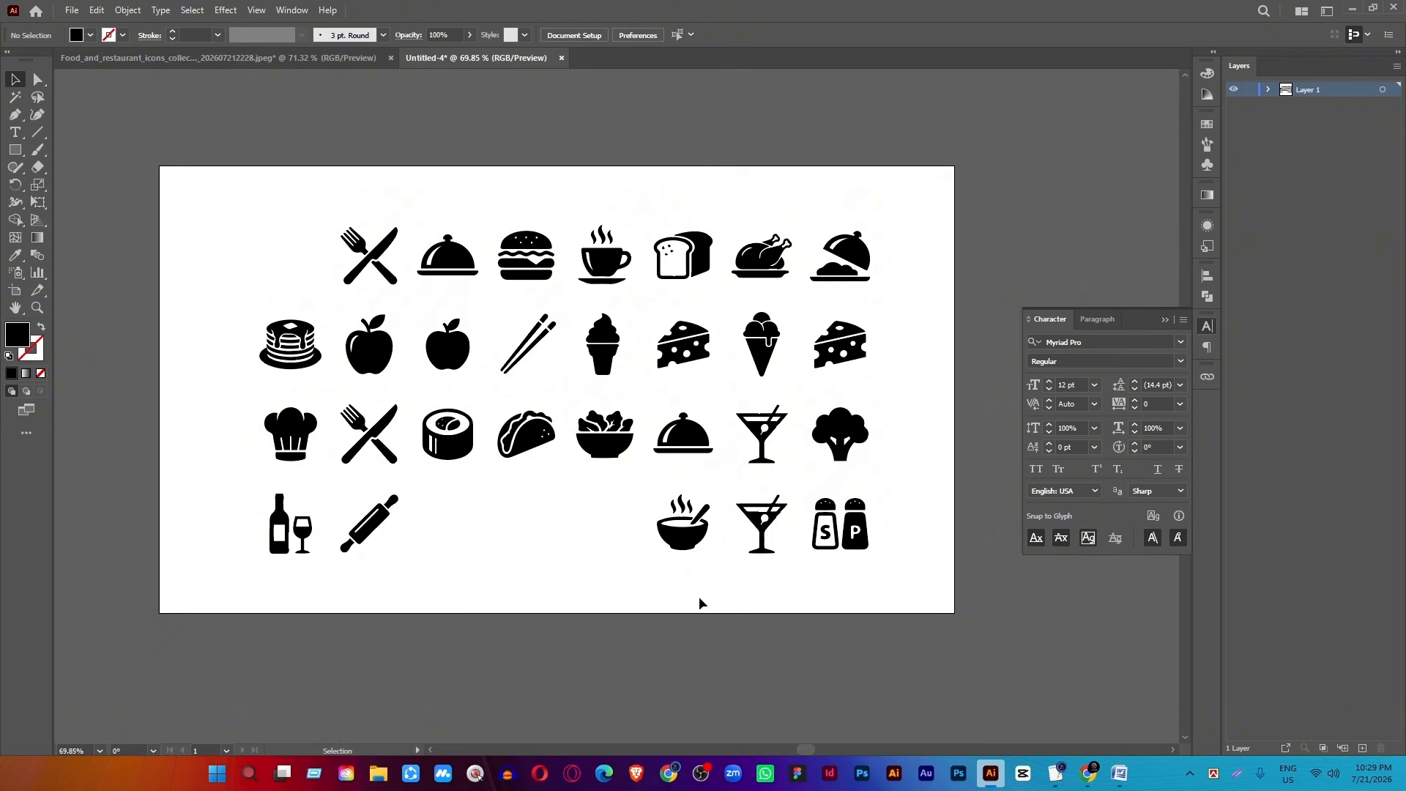
left_click_drag(322, 202, 902, 296)
left_click(909, 463)
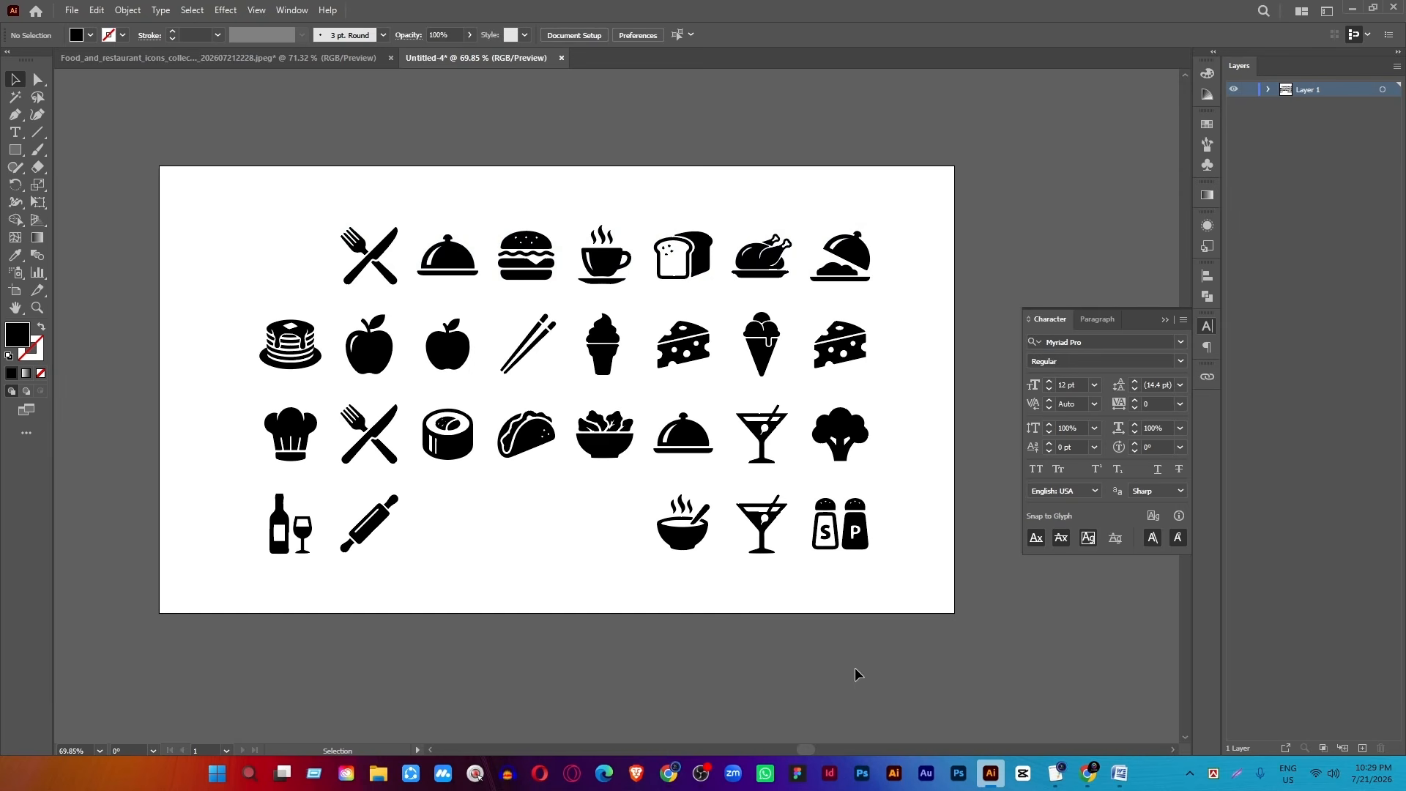
Switch to the Word prompt document and review its originality, color, grid, style, rendering and negative constraint sections.
left_click(1119, 773)
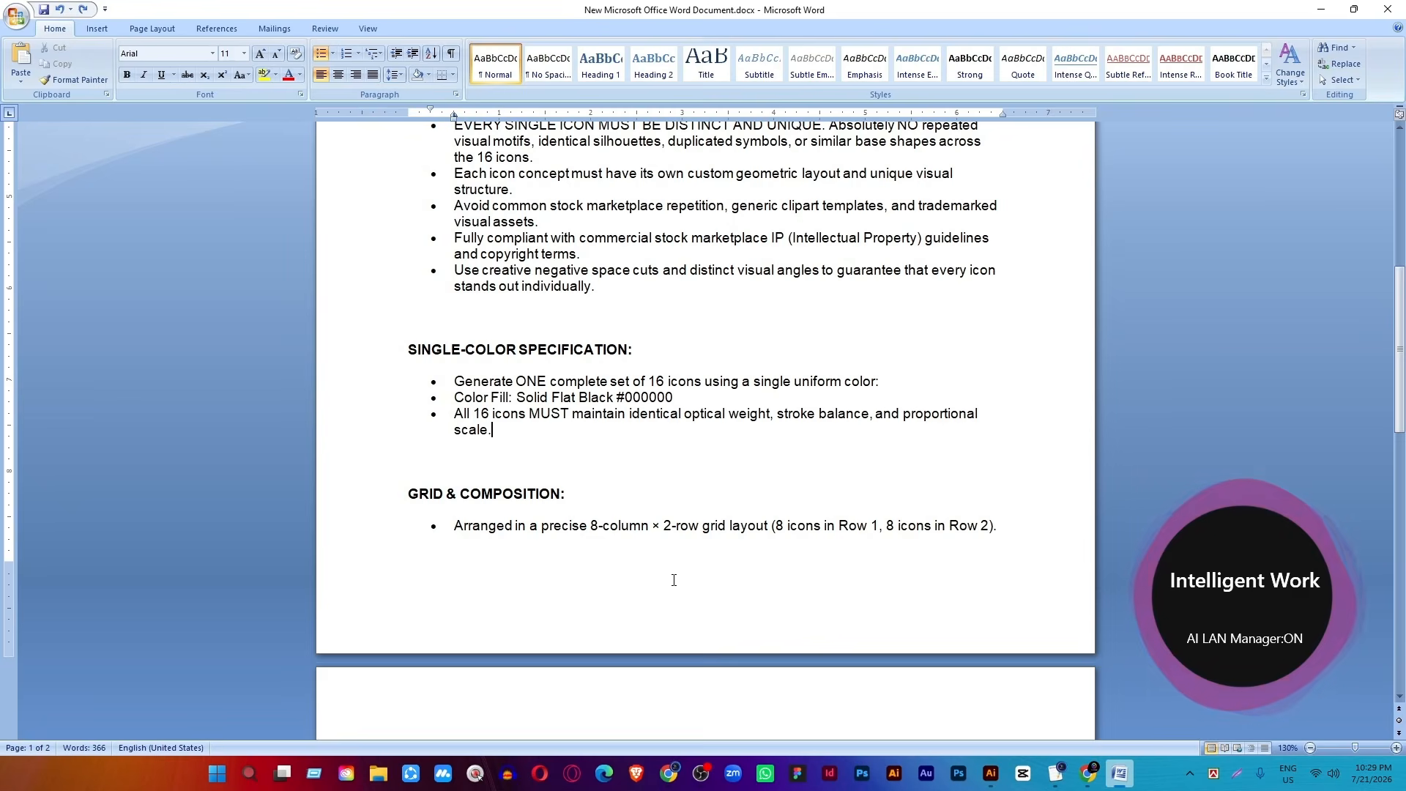
scroll(672, 578, "up", 1)
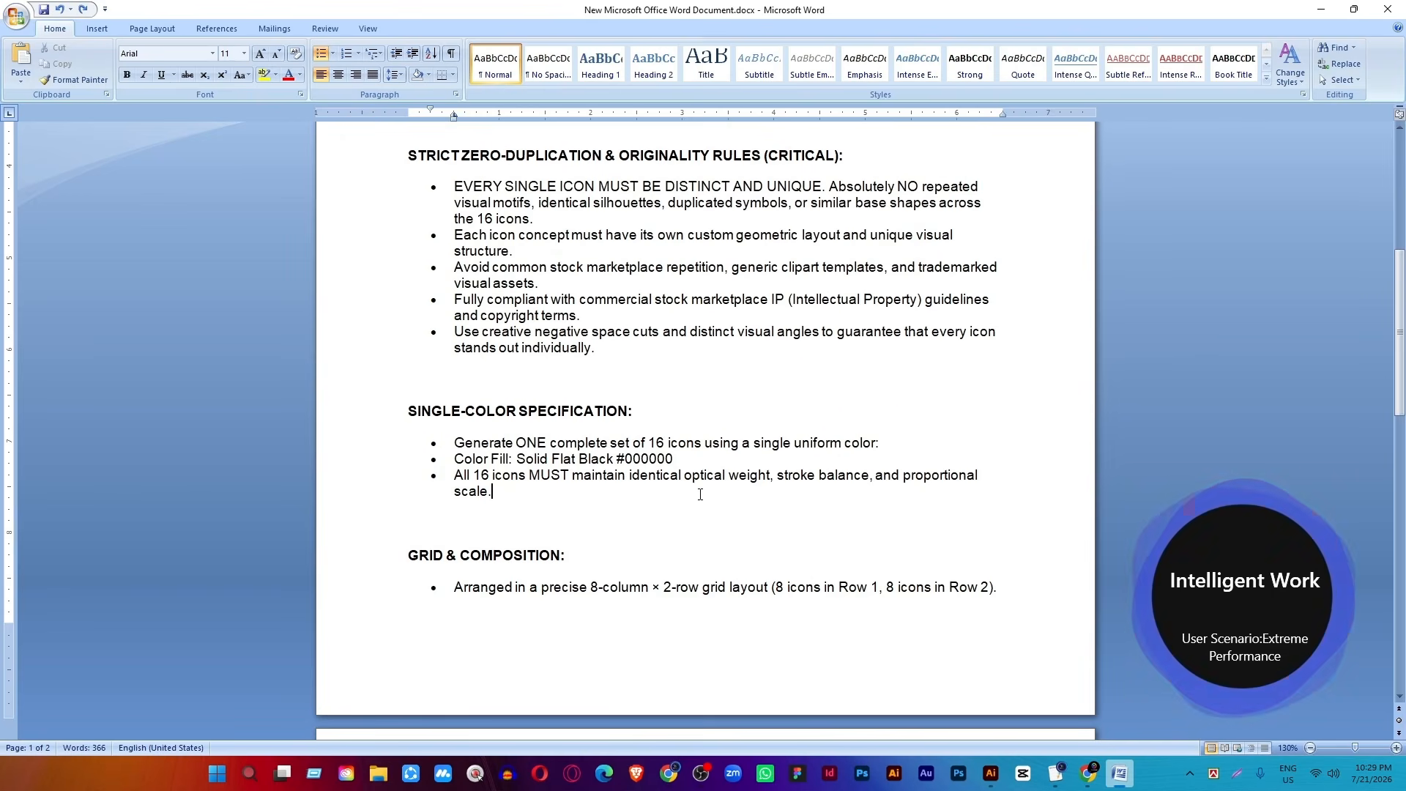
scroll(697, 562, "up", 2)
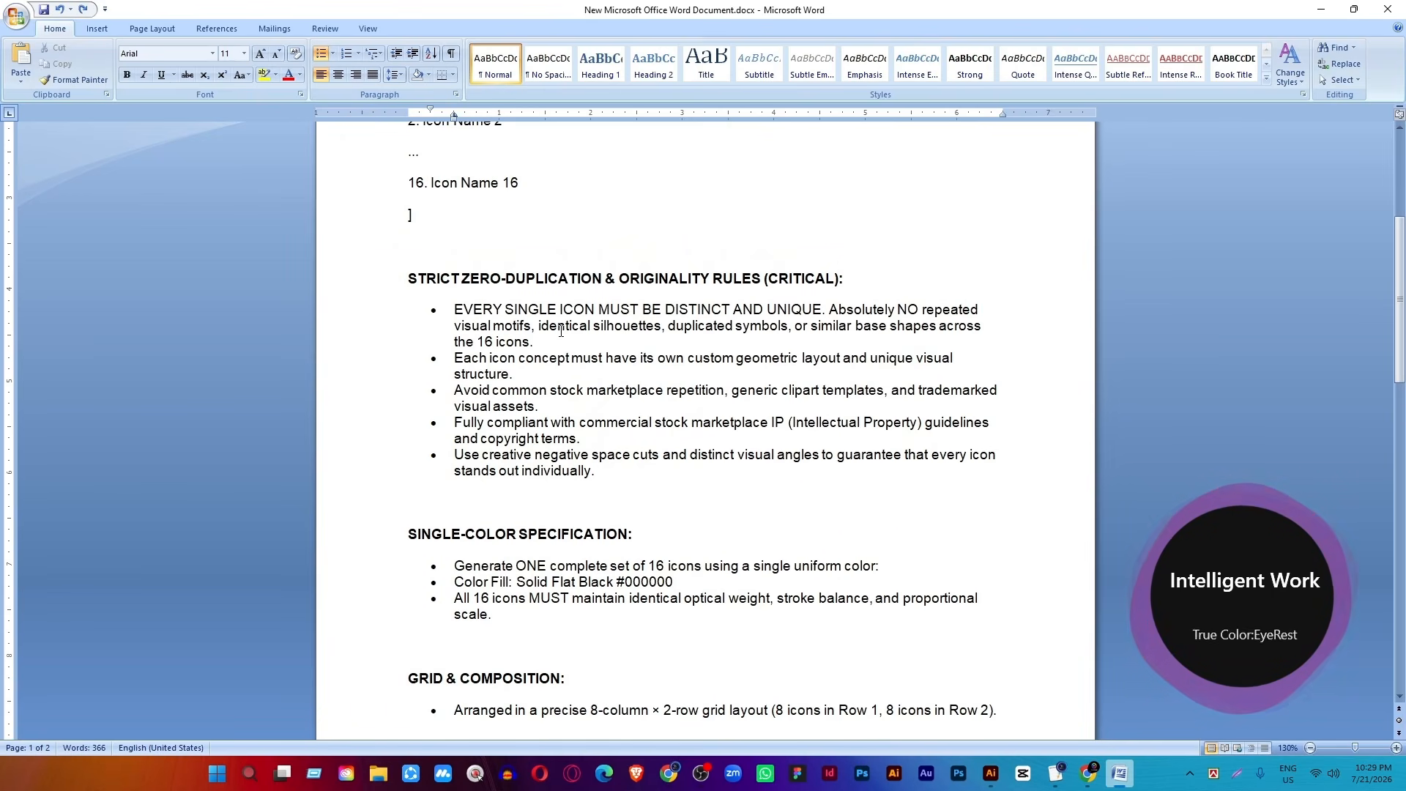
scroll(626, 521, "up", 1)
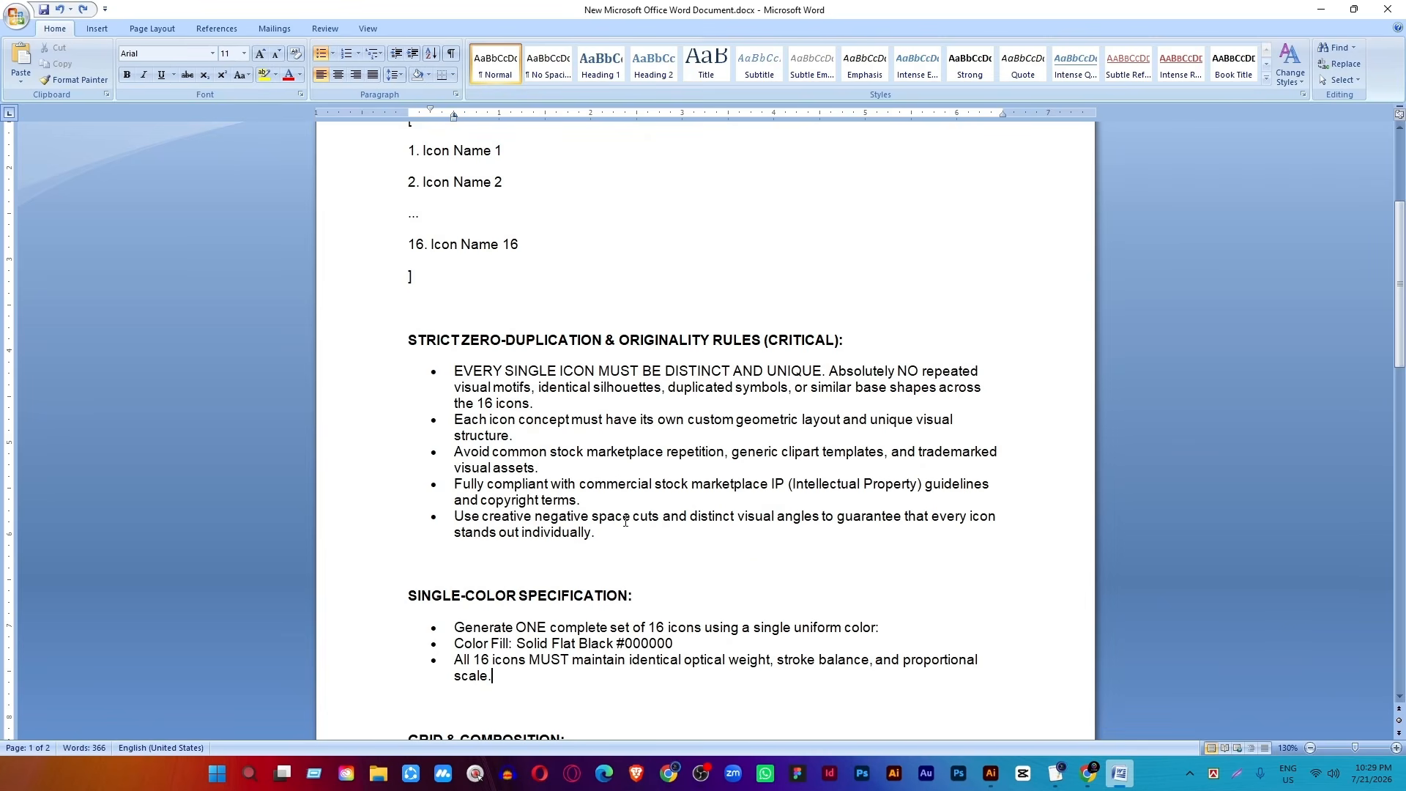
scroll(627, 609, "down", 7)
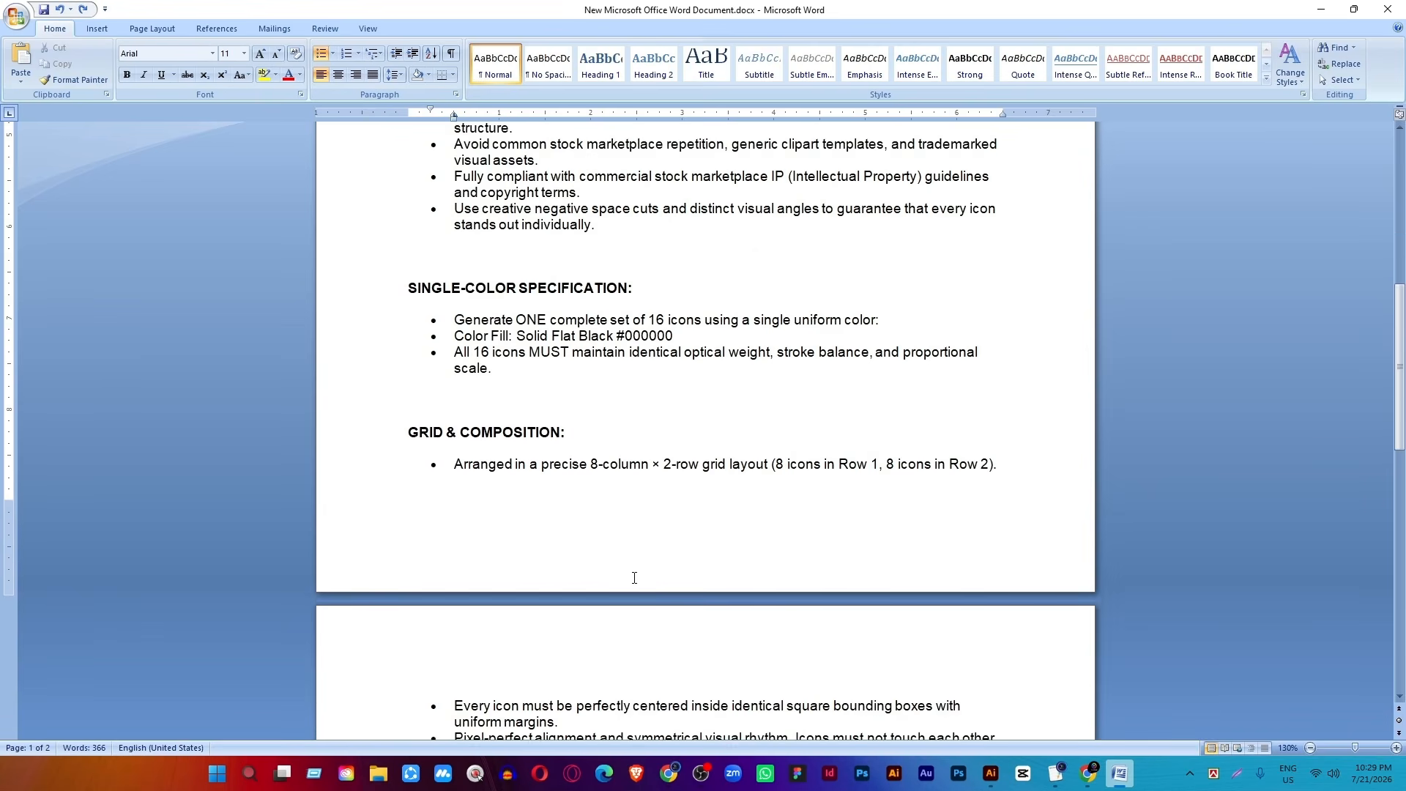
scroll(659, 538, "down", 3)
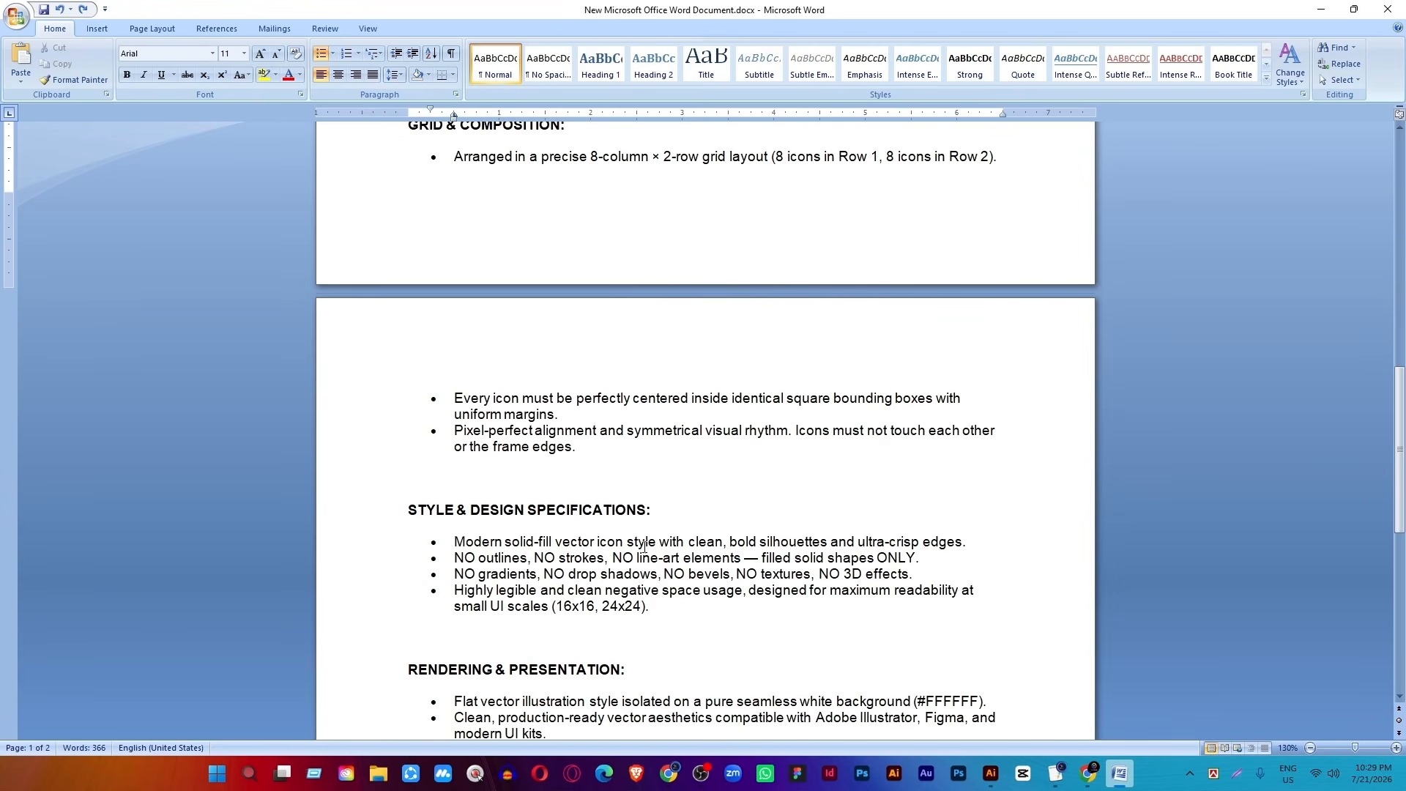
scroll(644, 570, "down", 6)
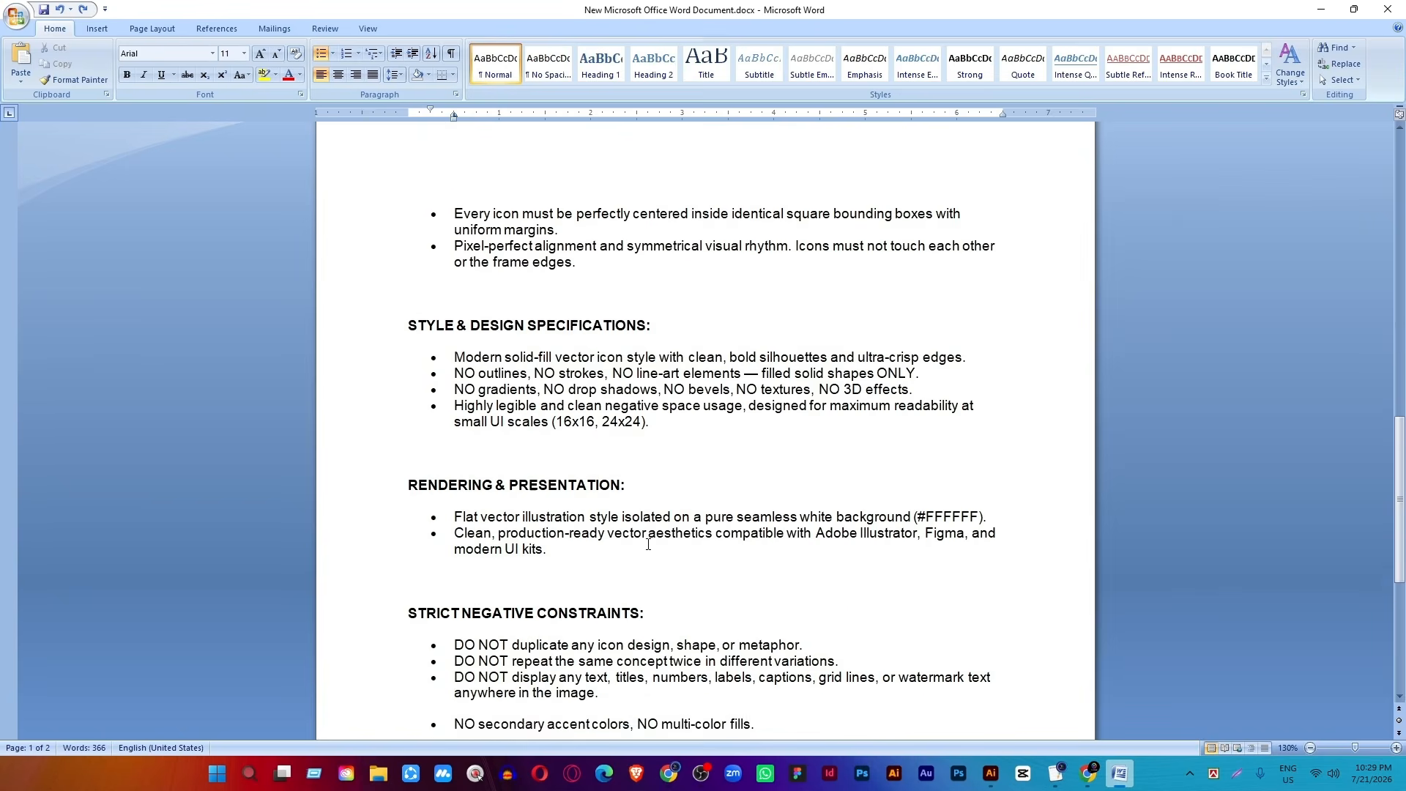
scroll(648, 545, "up", 3)
scroll(648, 544, "up", 19)
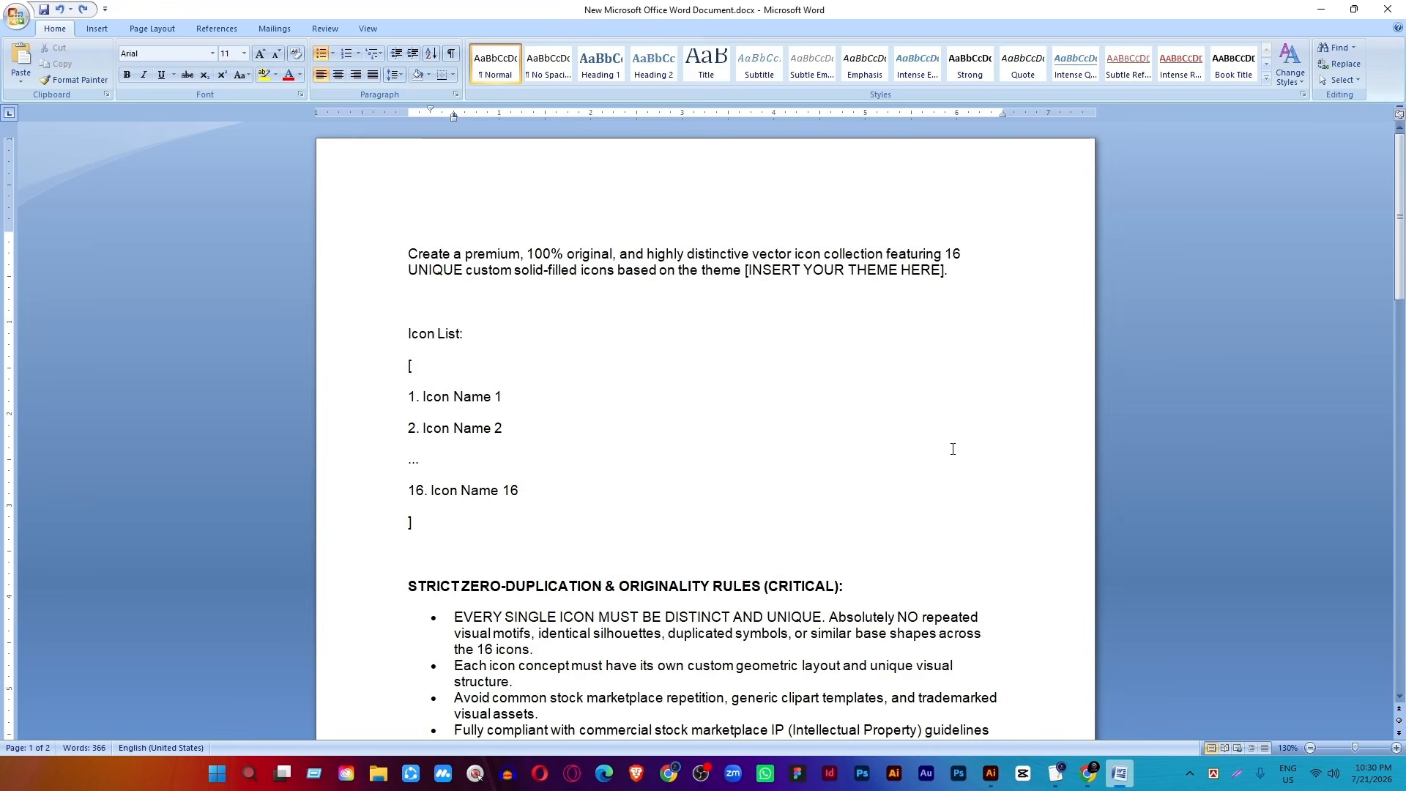
scroll(953, 449, "down", 3)
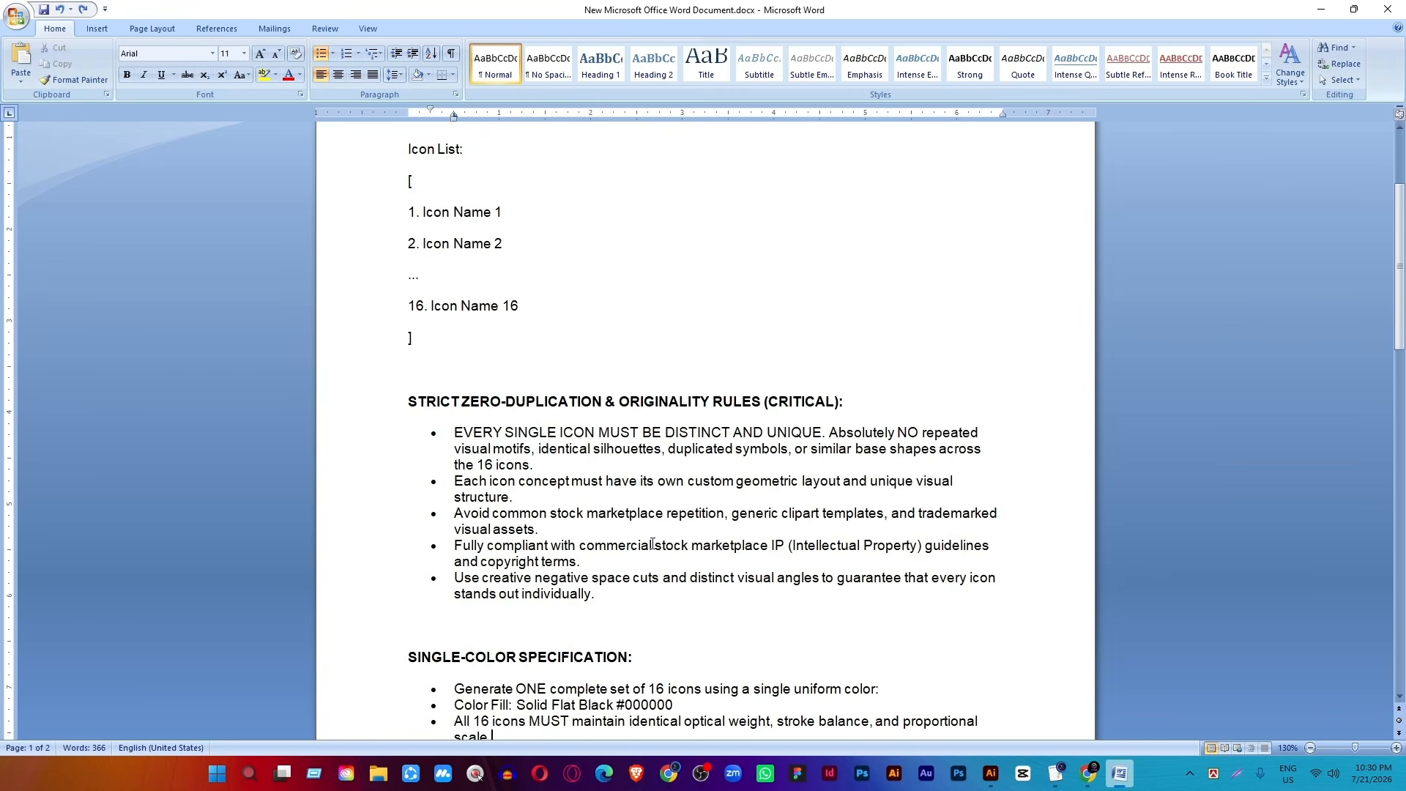
scroll(653, 544, "down", 4)
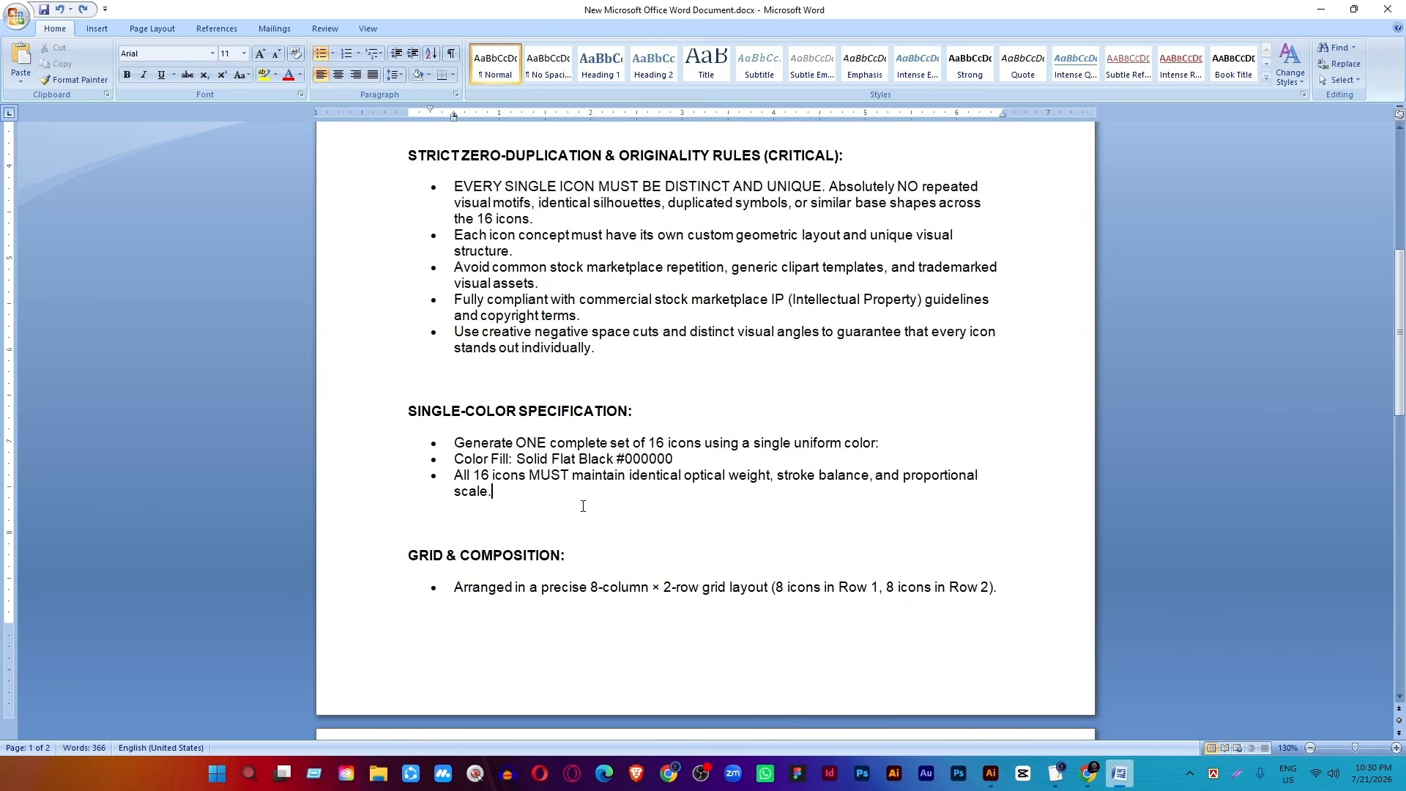
scroll(583, 507, "up", 7)
Copy the entire prompt template from Word and paste it into the prompt box of the Google Flow project in Chrome.
key("ctrl+a")
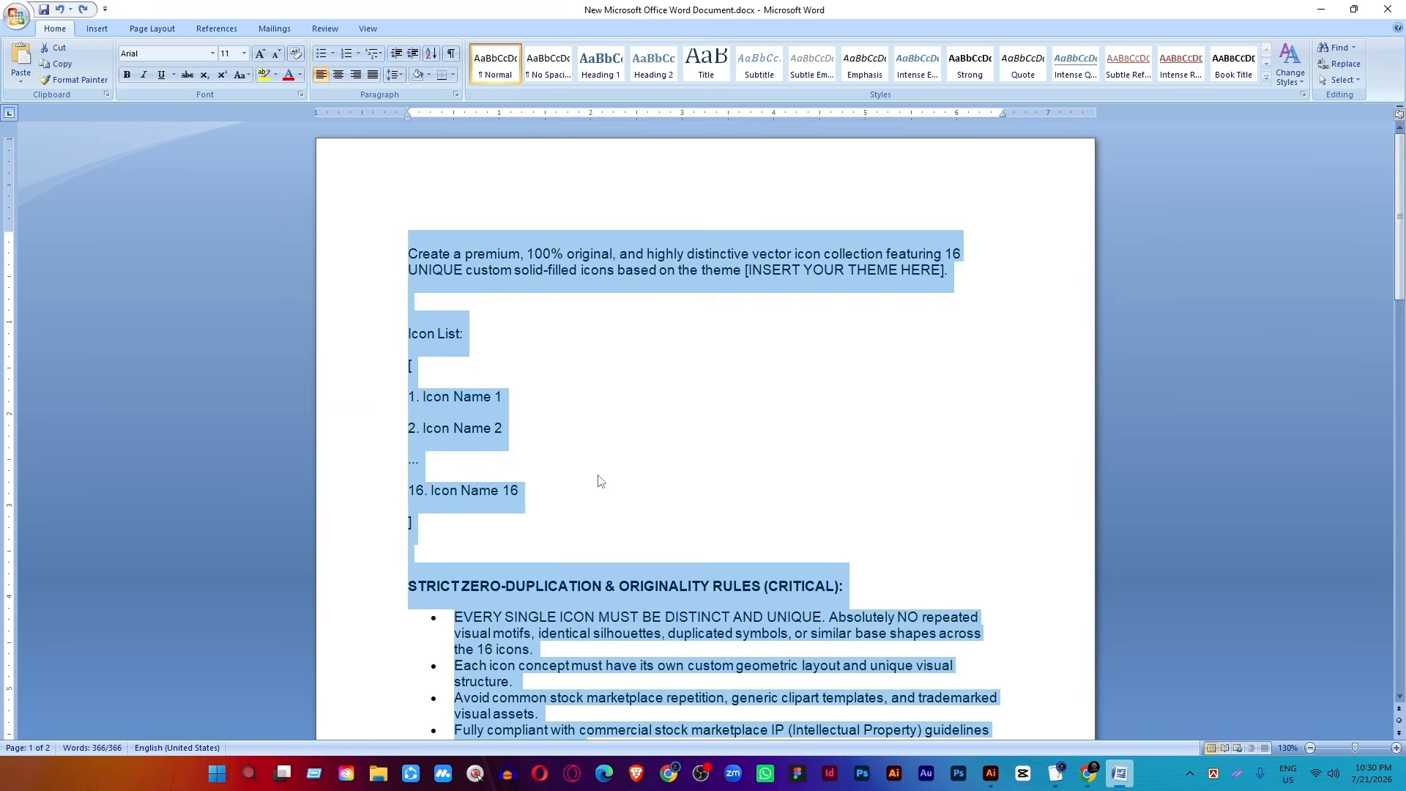
mouse_move(675, 785)
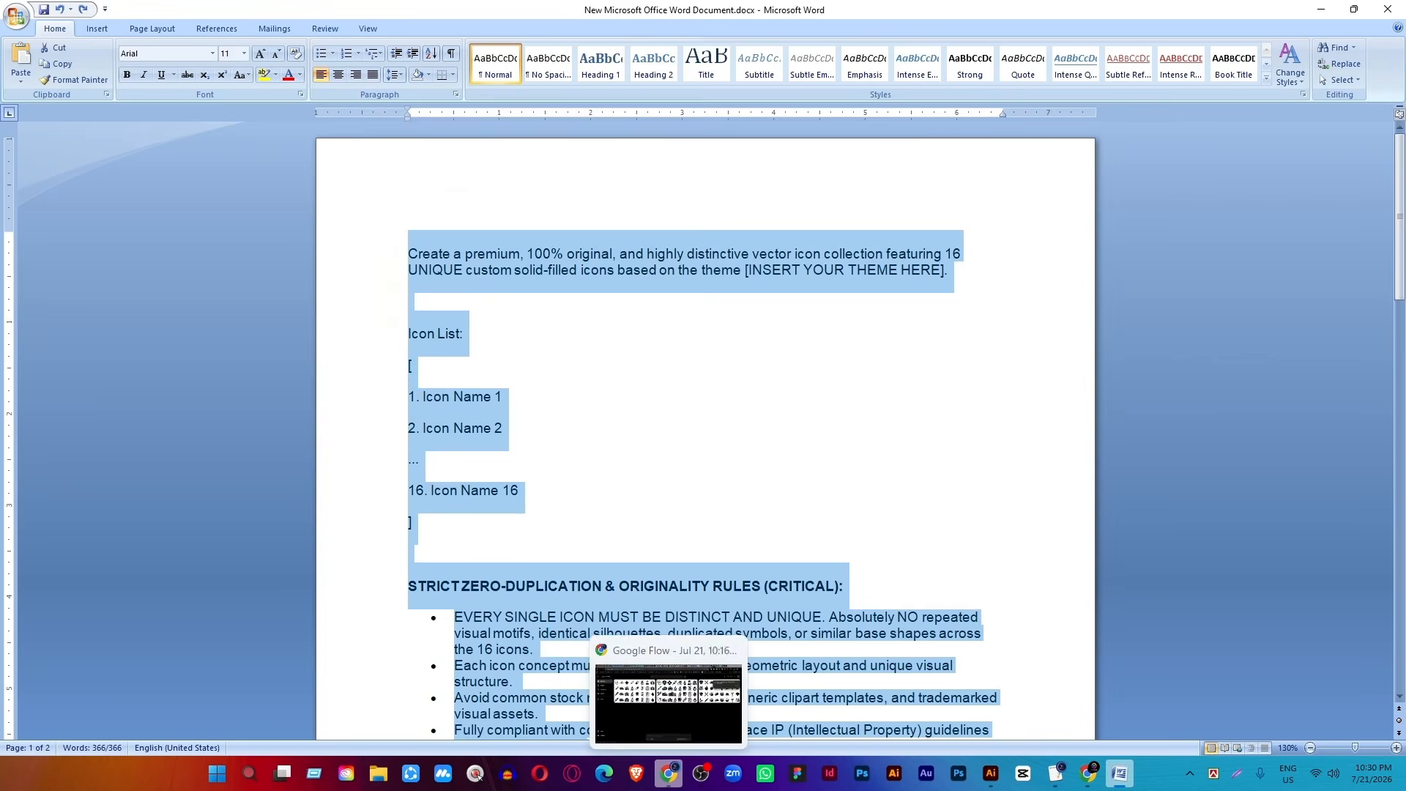
left_click(680, 714)
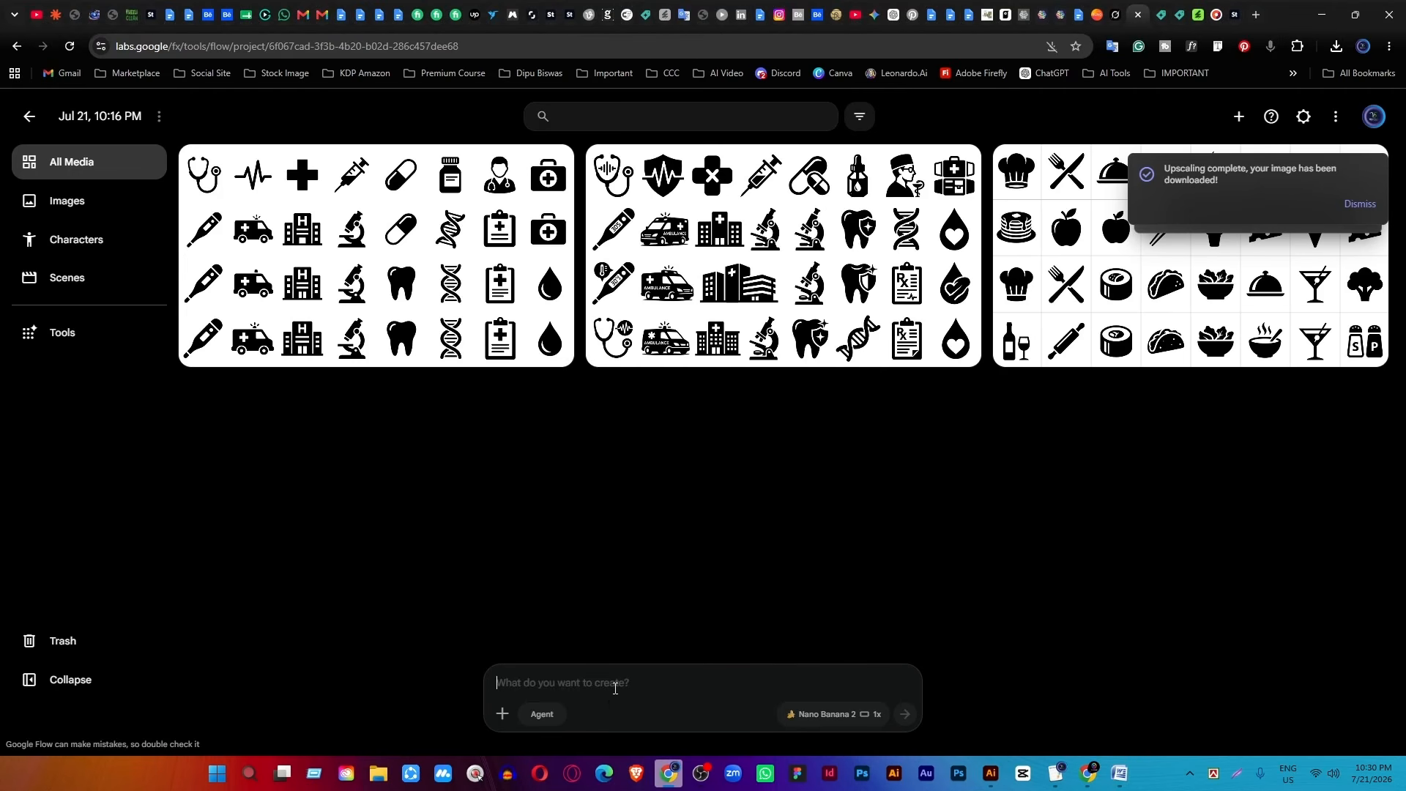
key("ctrl+v")
scroll(602, 567, "up", 10)
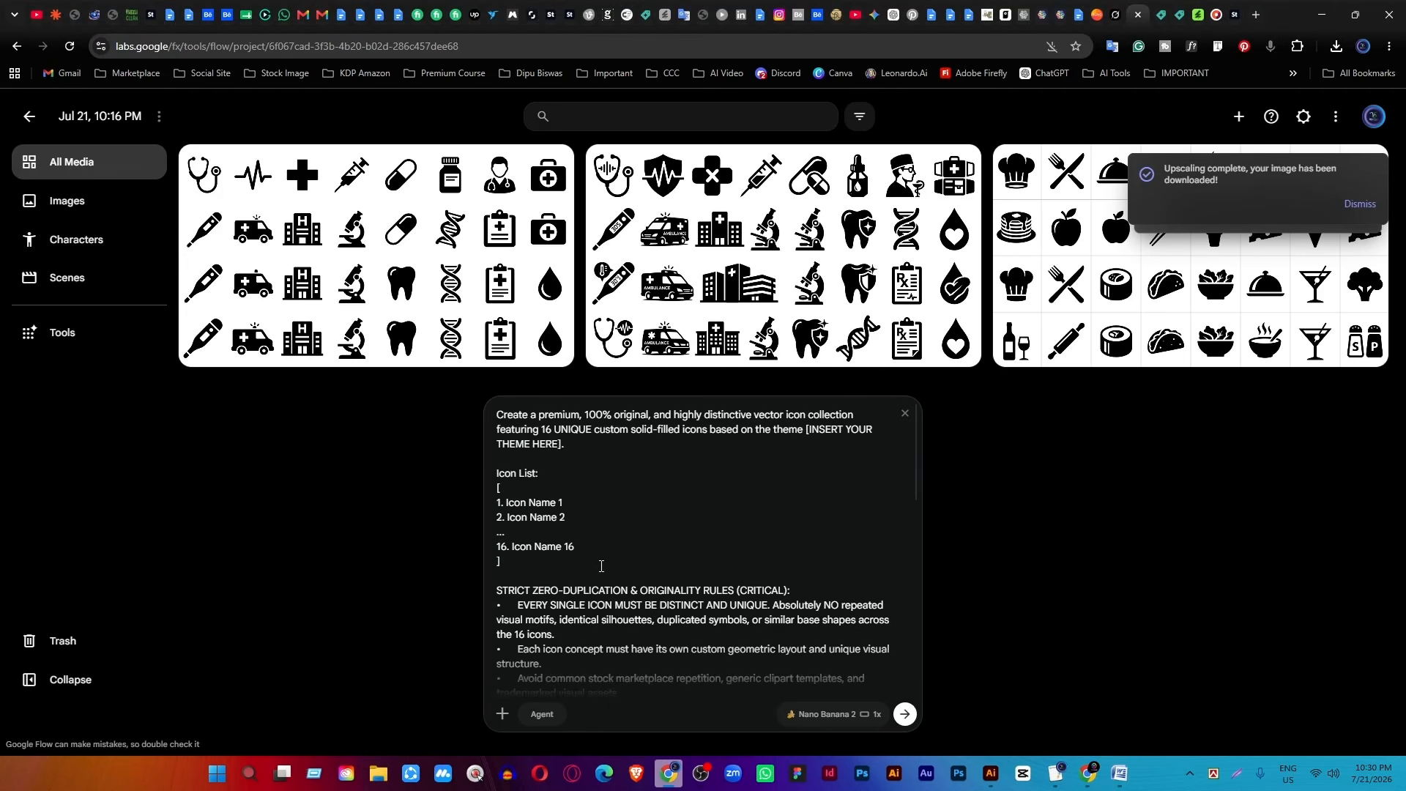
Remove the Icon List block from the prompt and replace the theme placeholder with "money and finance".
left_click_drag(554, 566, 498, 472)
key("BackSpace")
key("BackSpace")
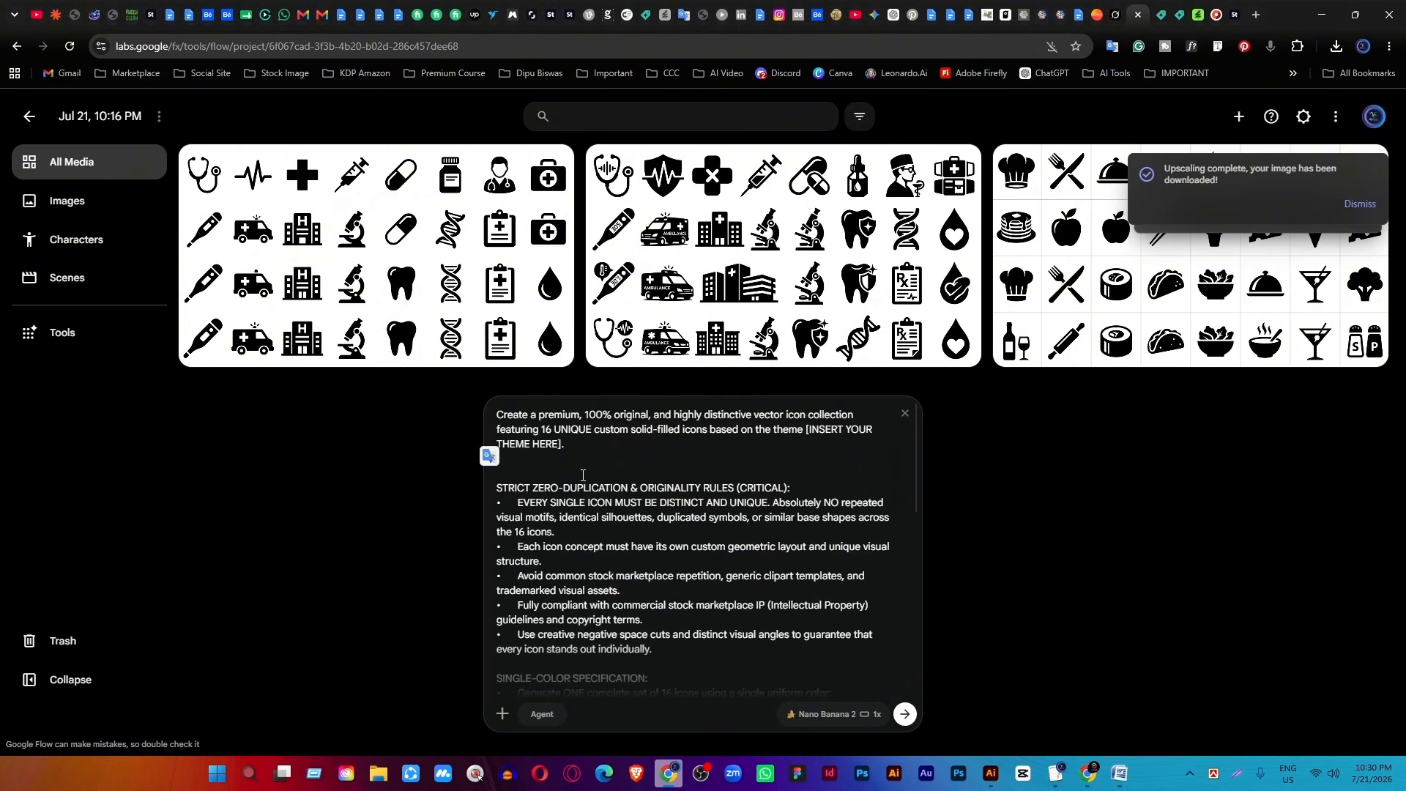
left_click(557, 447)
left_click(821, 437, "shift")
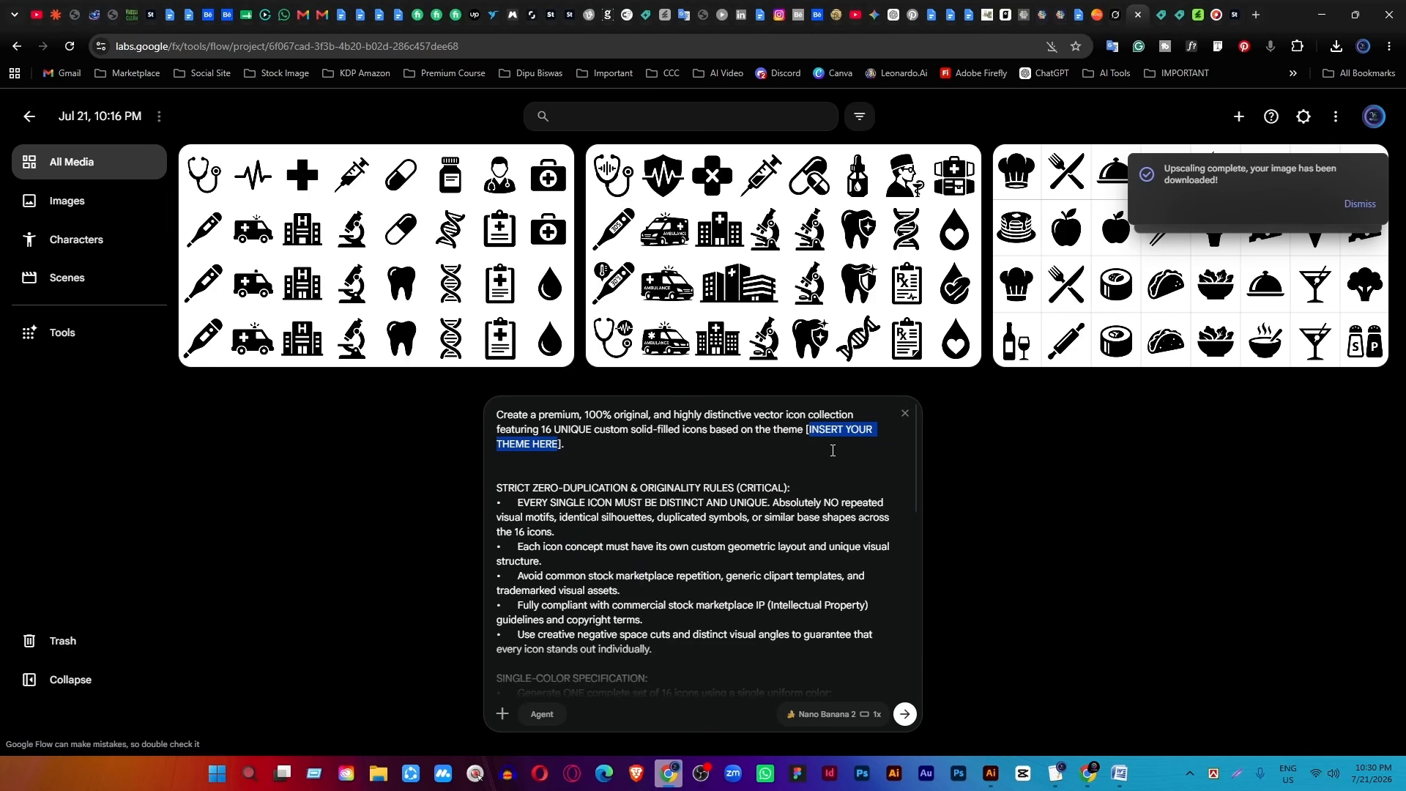
type("money")
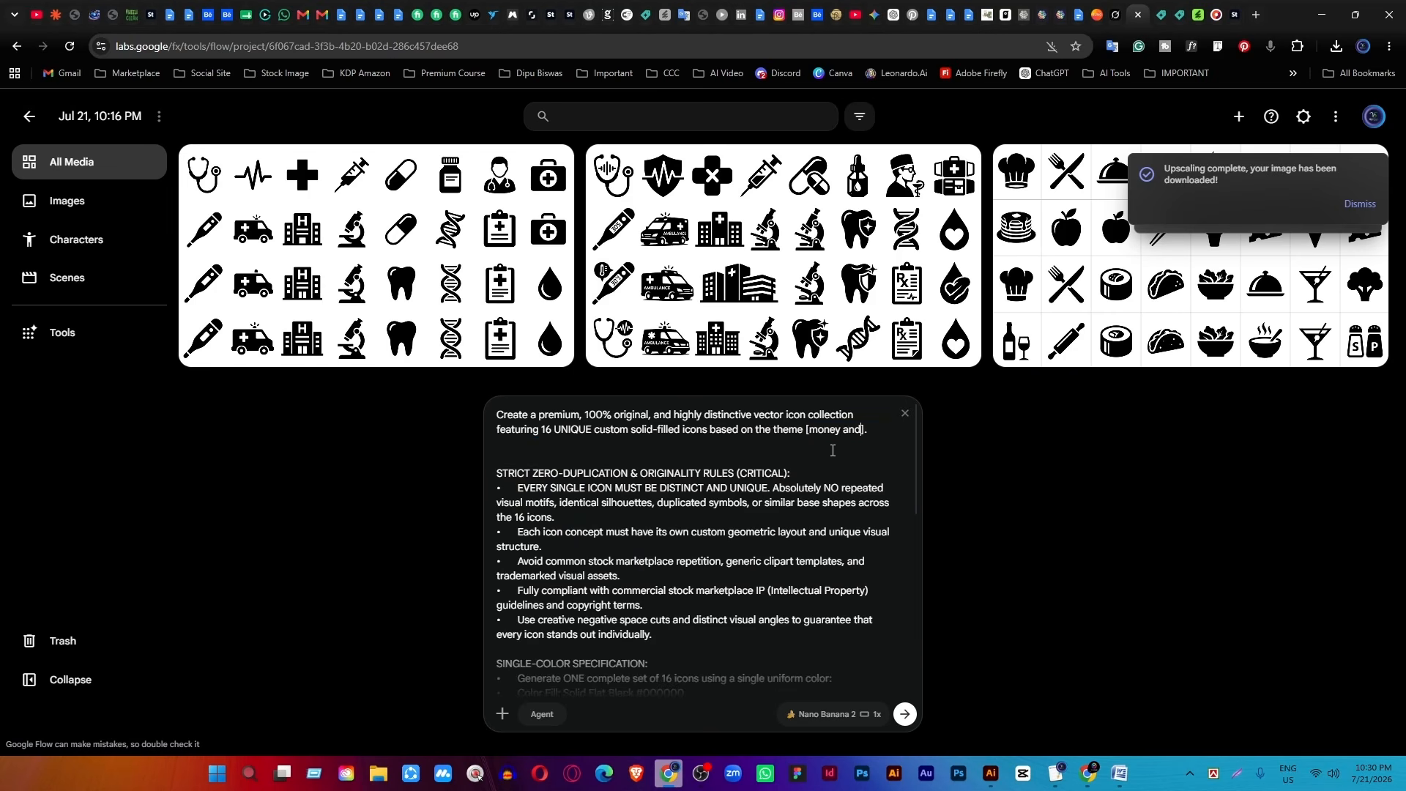
type(" and finance")
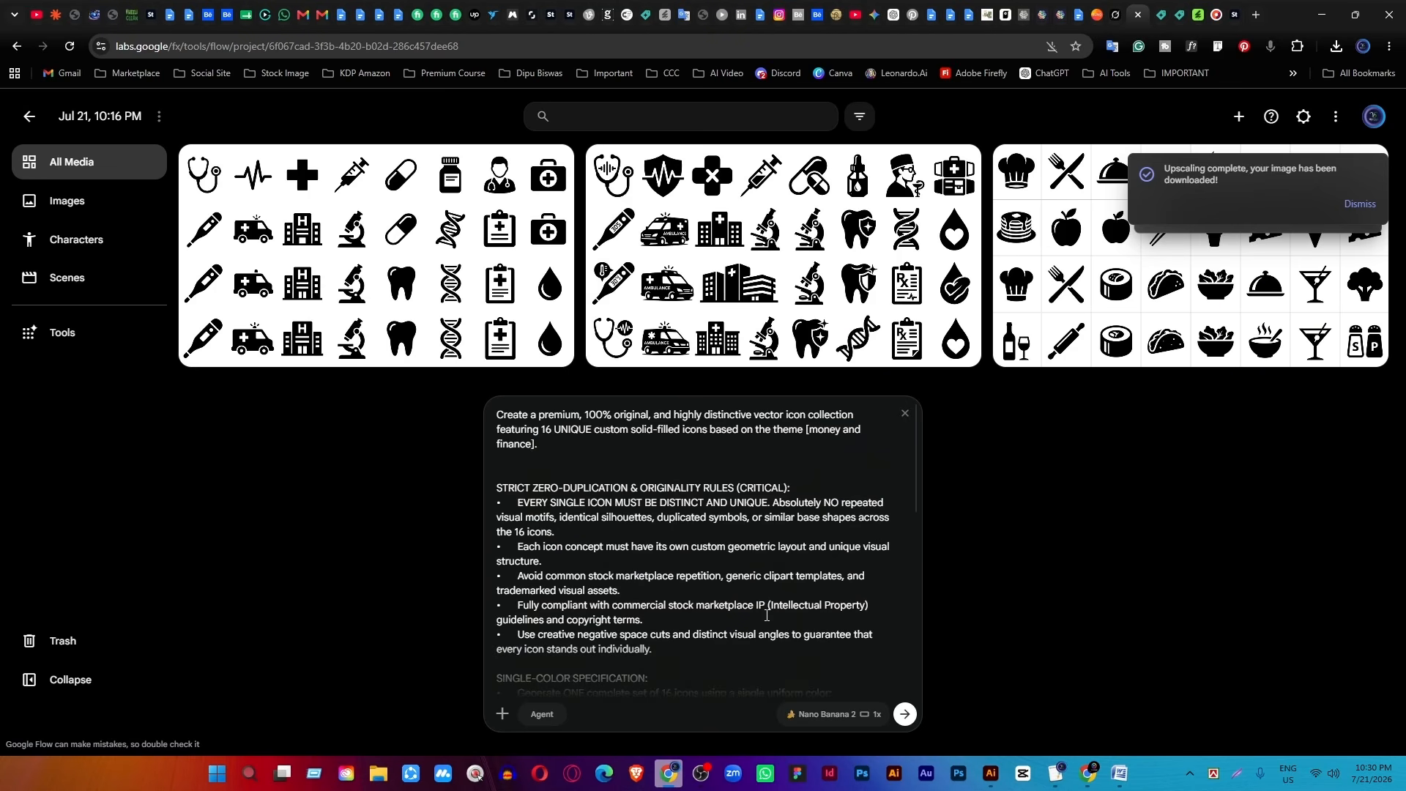
Check the prompt's color, grid and style specifications, then generate the money and finance icon set.
scroll(766, 615, "down", 2)
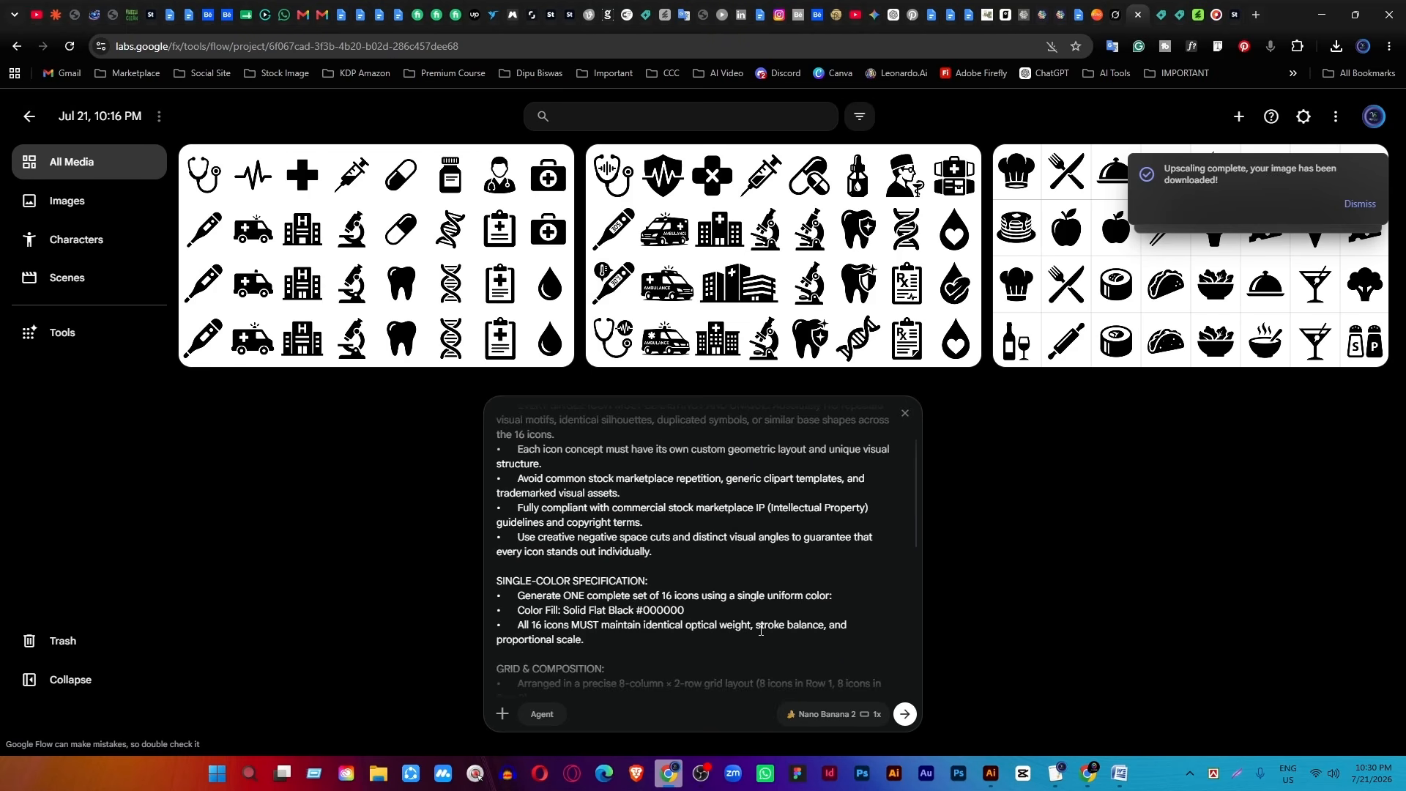
scroll(598, 634, "down", 2)
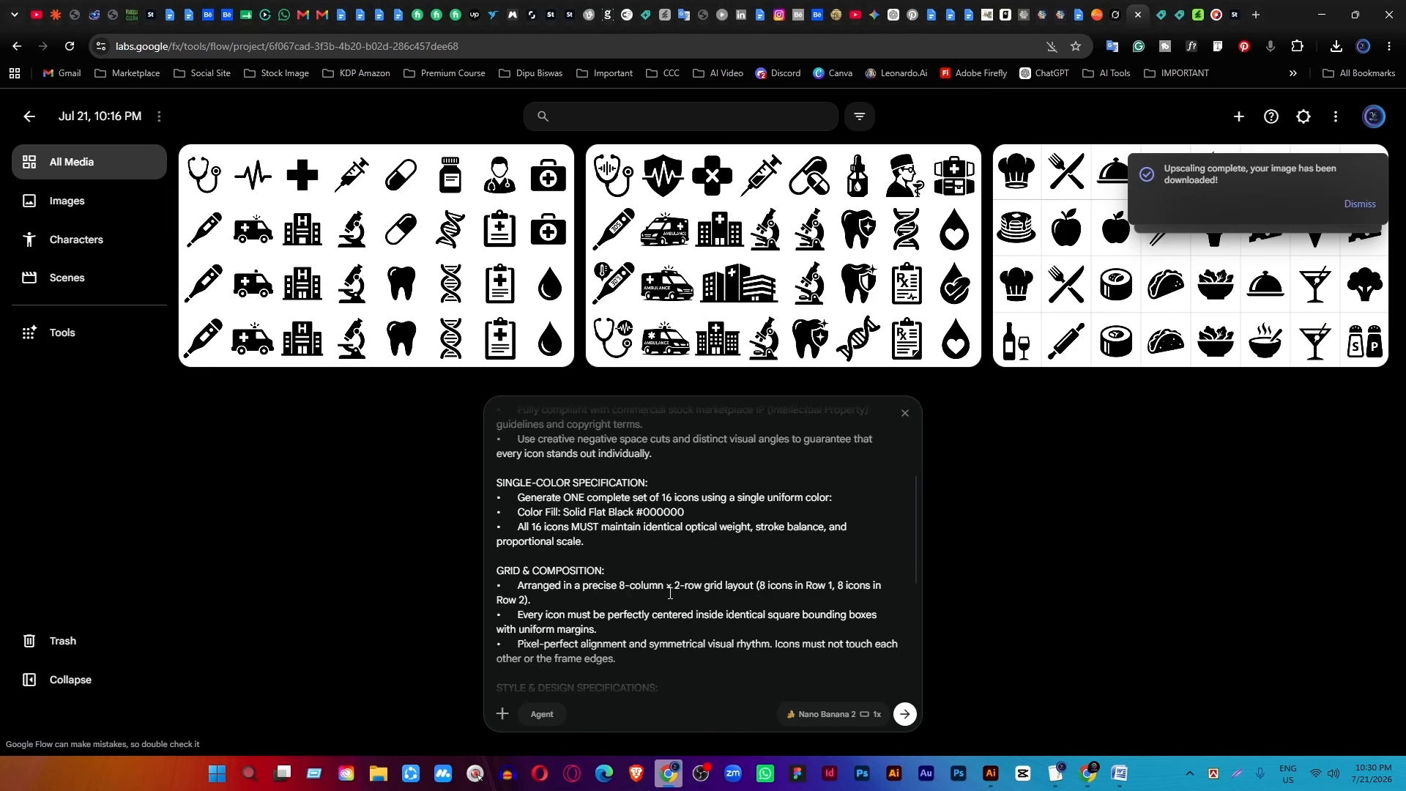
scroll(646, 590, "down", 2)
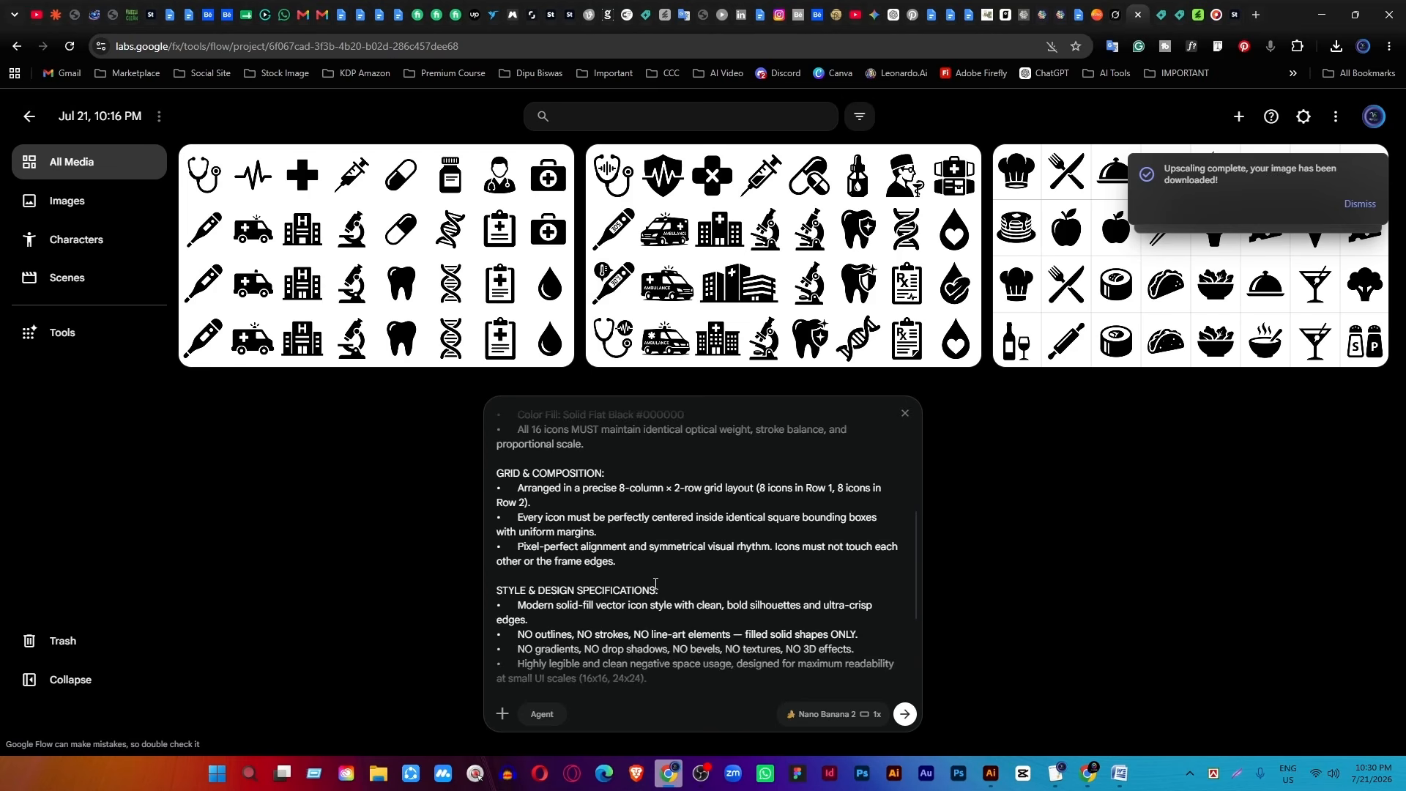
scroll(683, 573, "up", 2)
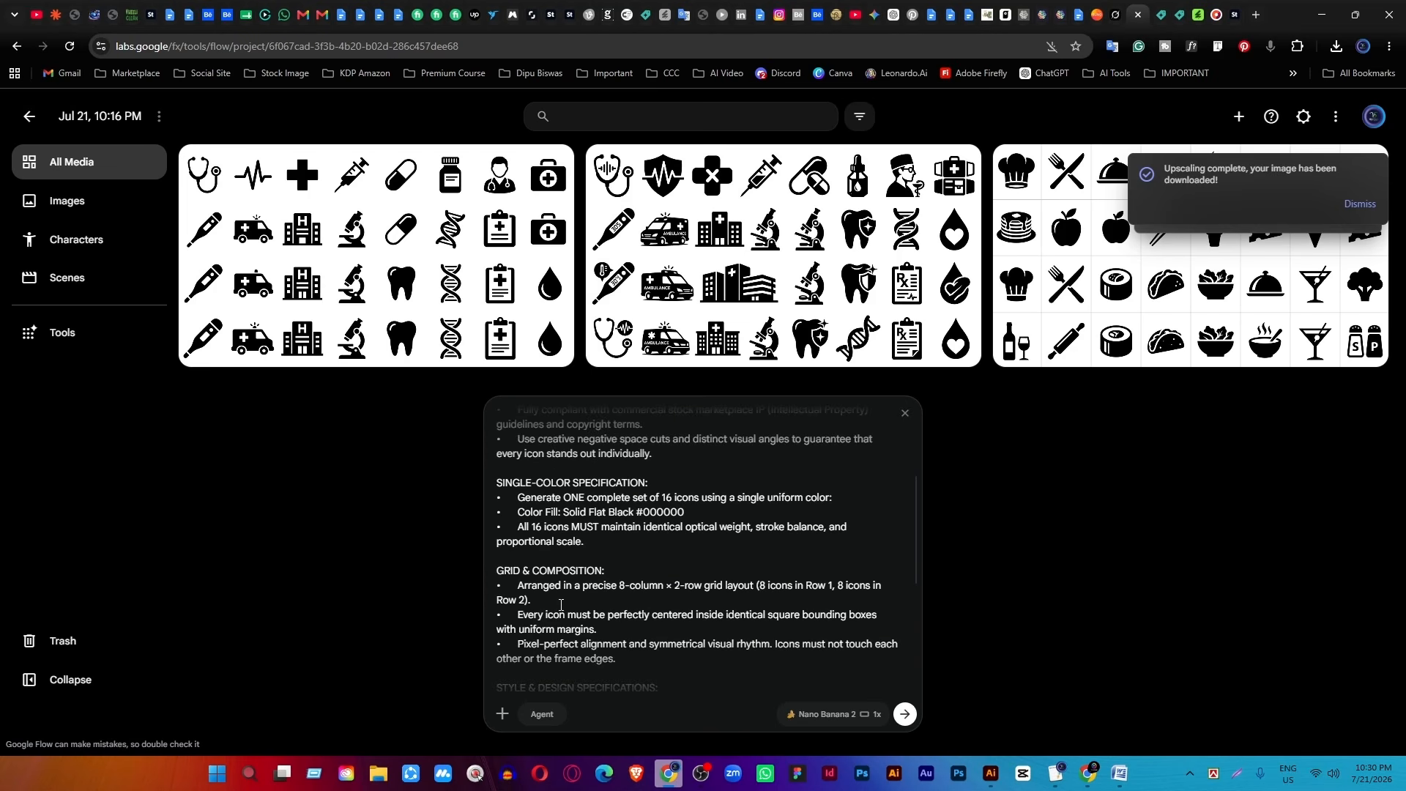
left_click_drag(539, 597, 494, 592)
left_click(686, 596)
left_click(905, 714)
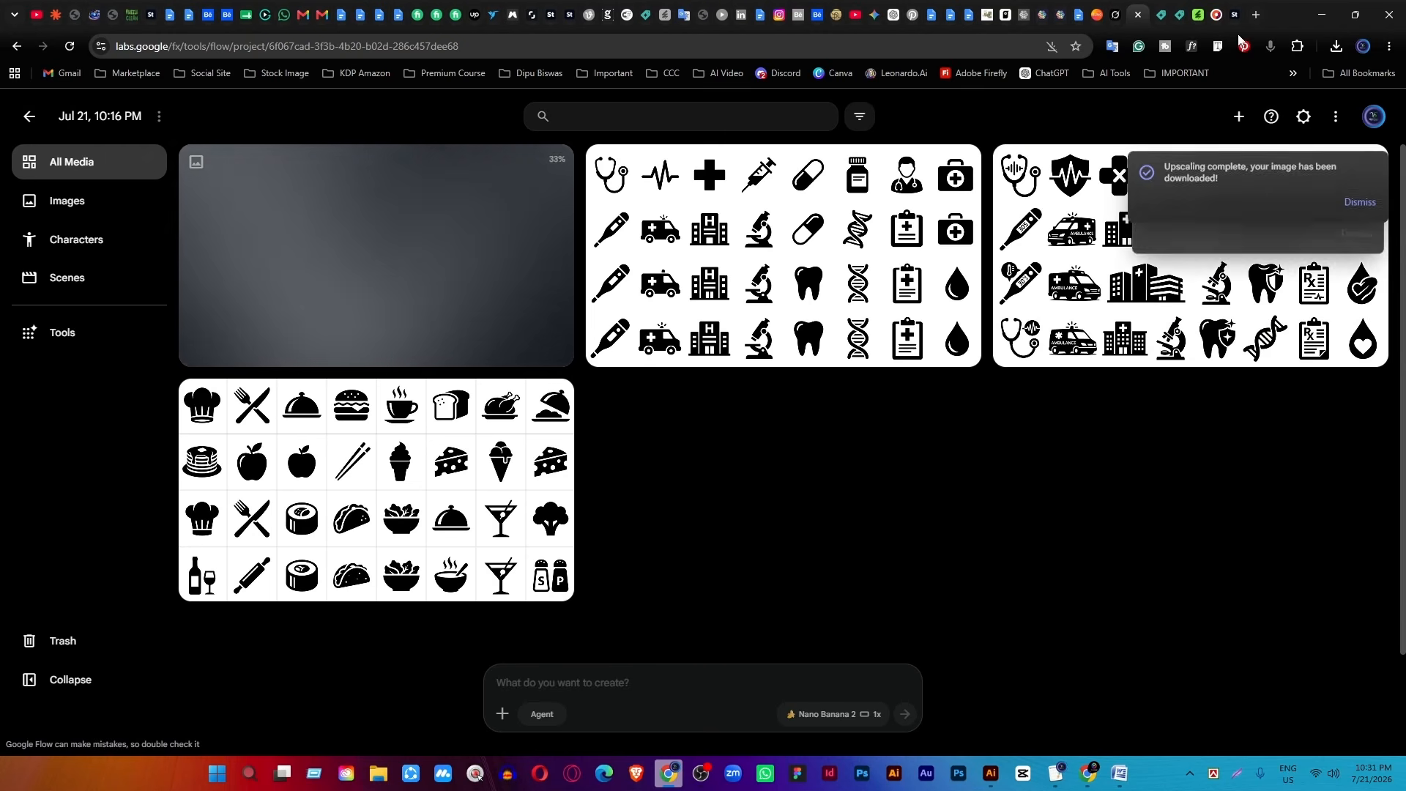
Switch to the Word prompt document and review its color, grid and style specifications.
left_click(1119, 774)
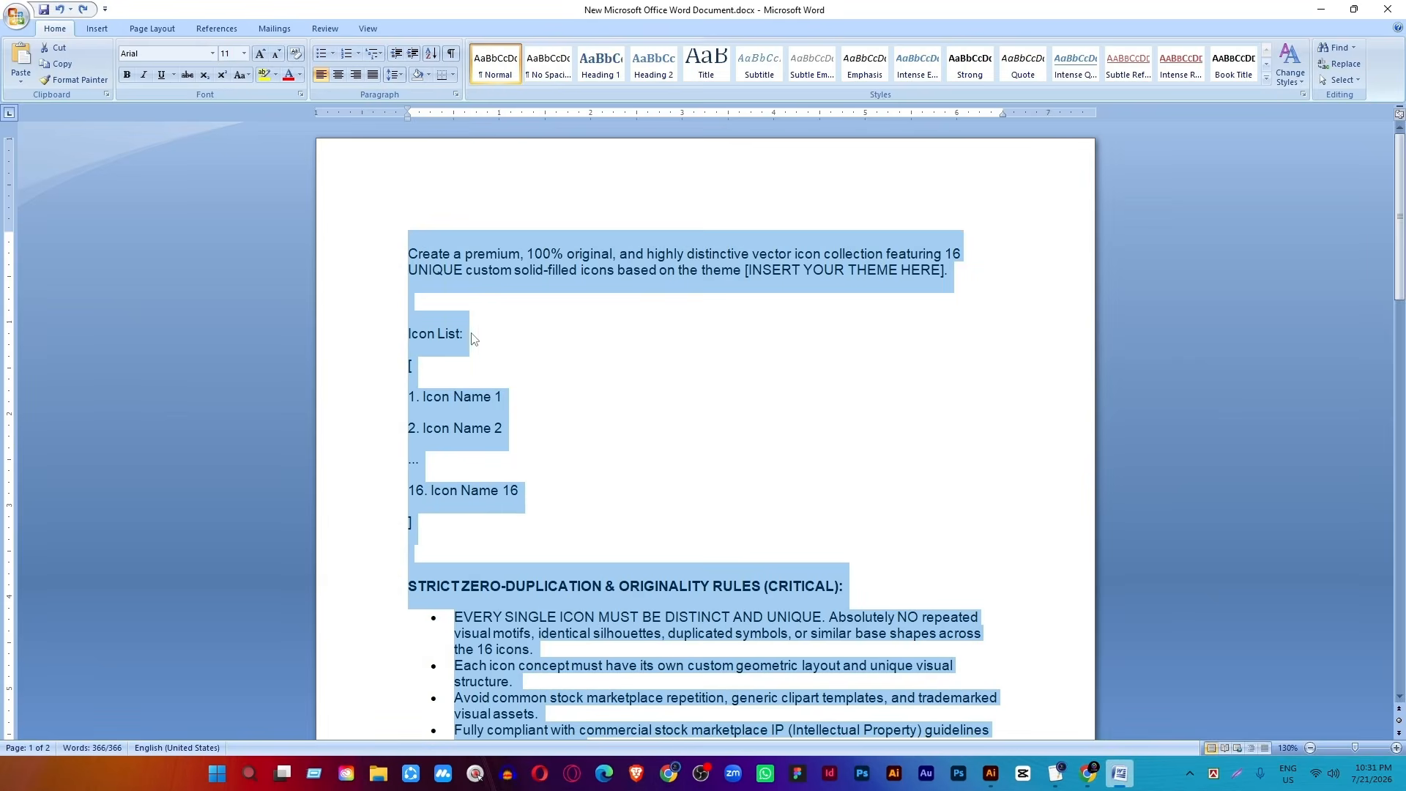
scroll(650, 518, "down", 1)
scroll(649, 518, "down", 10)
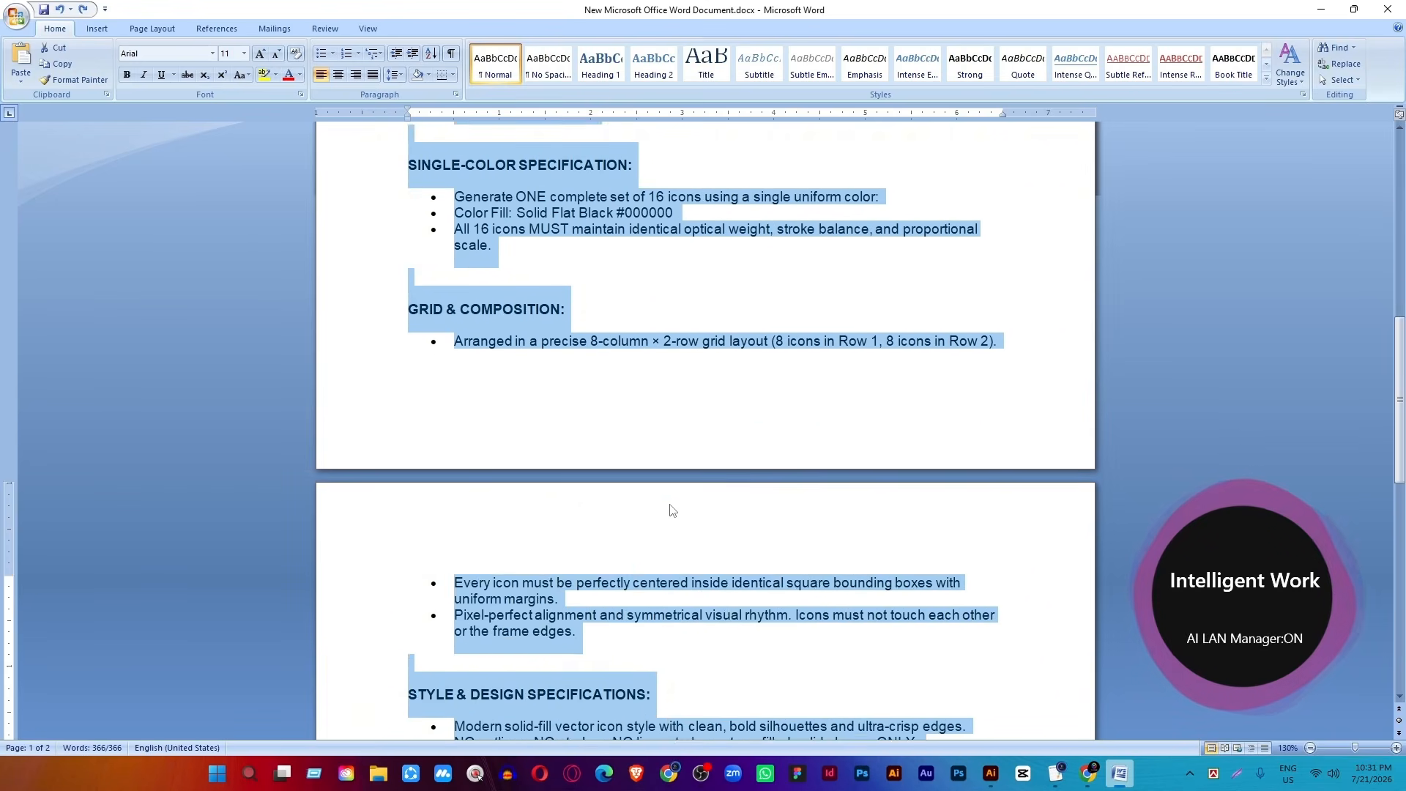
scroll(668, 512, "up", 3)
scroll(722, 550, "down", 3)
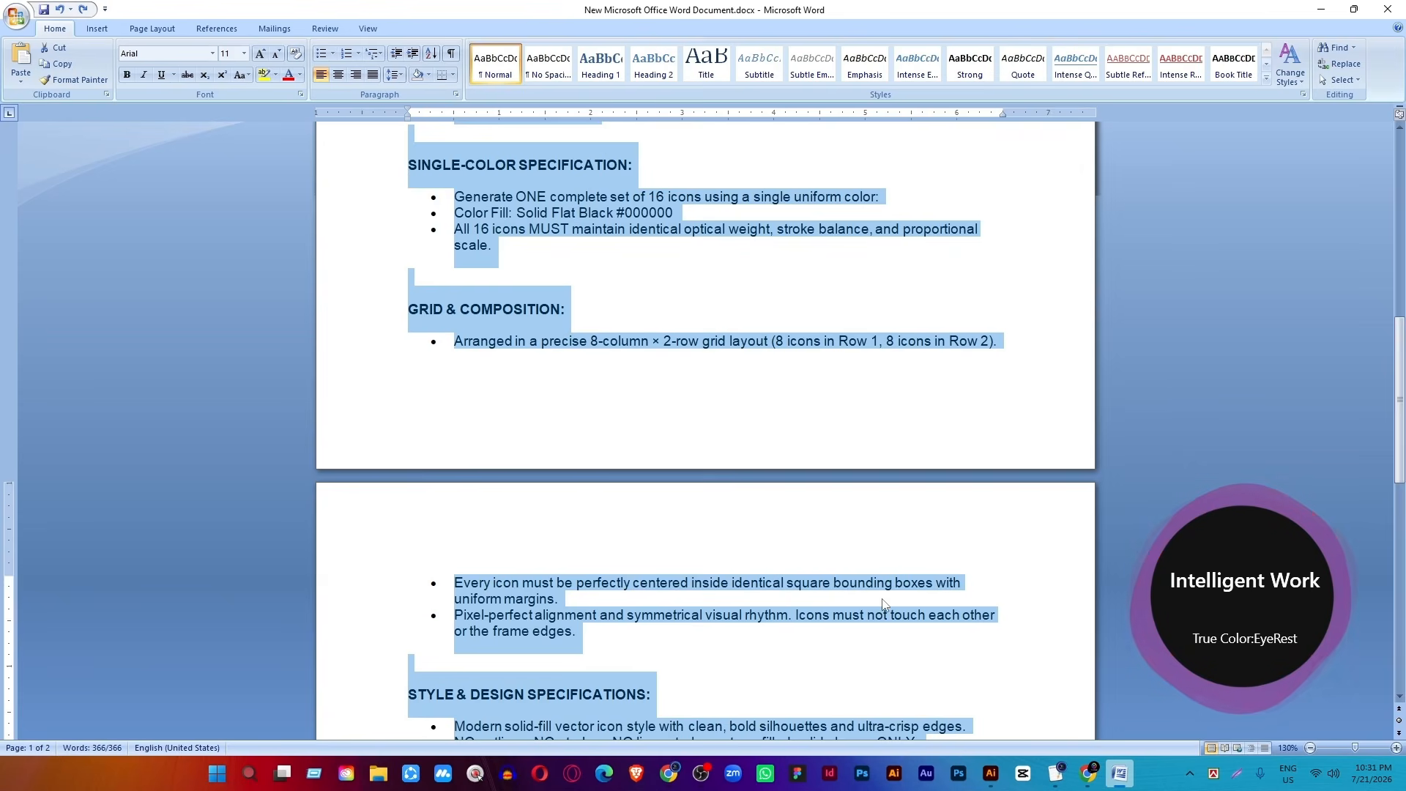
scroll(745, 526, "down", 2)
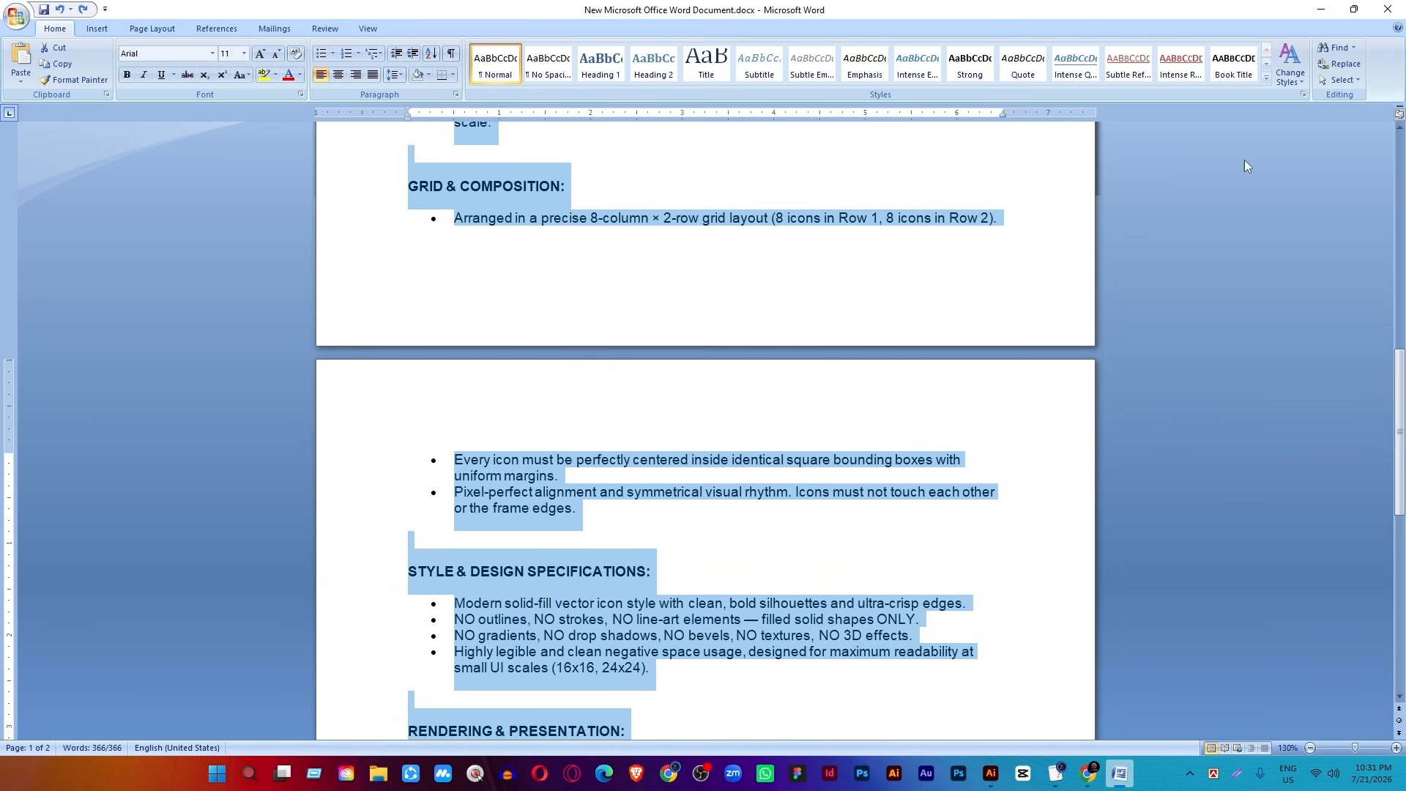
left_click(1318, 9)
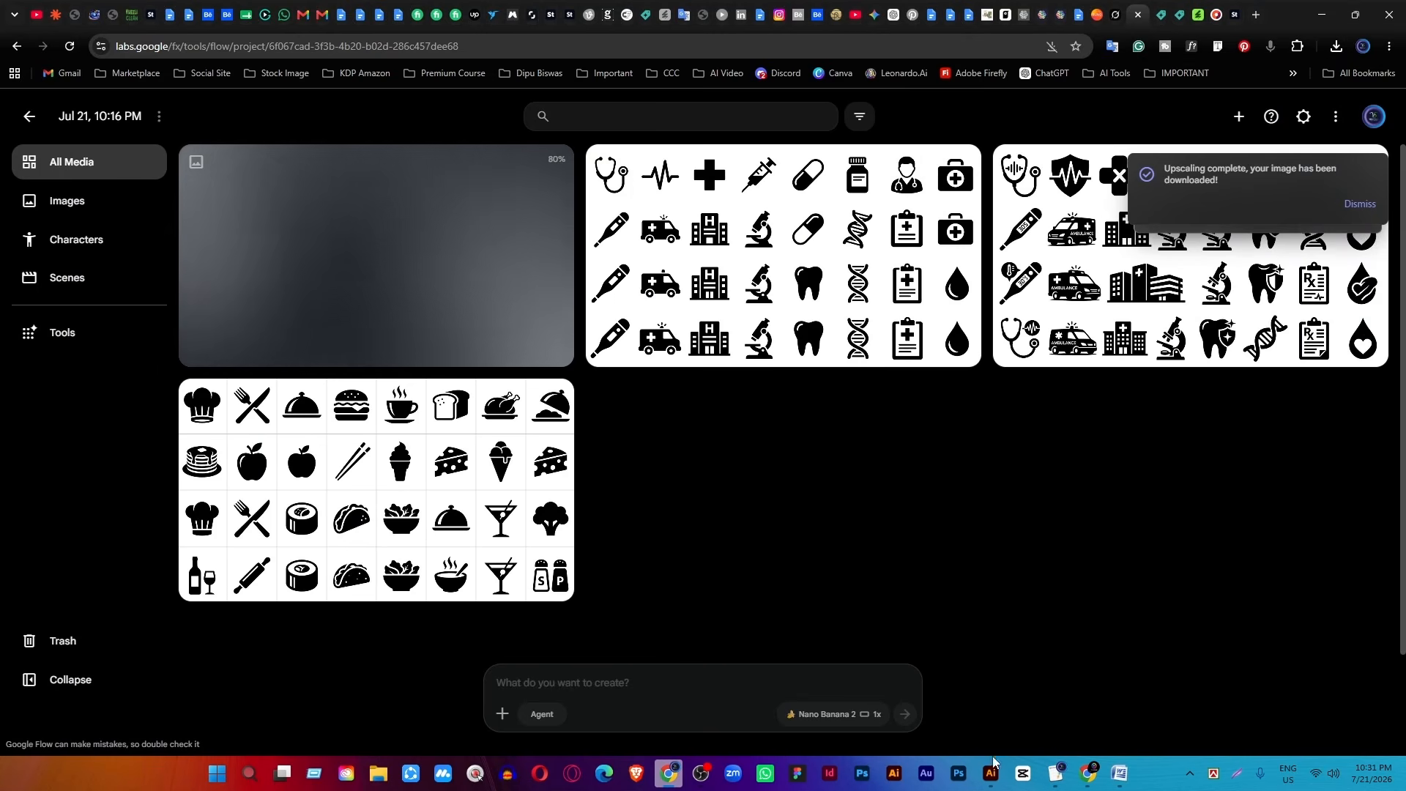
Switch to Illustrator and inspect the vector shapes of the taco and soft-serve ice cream icons up close.
left_click(991, 783)
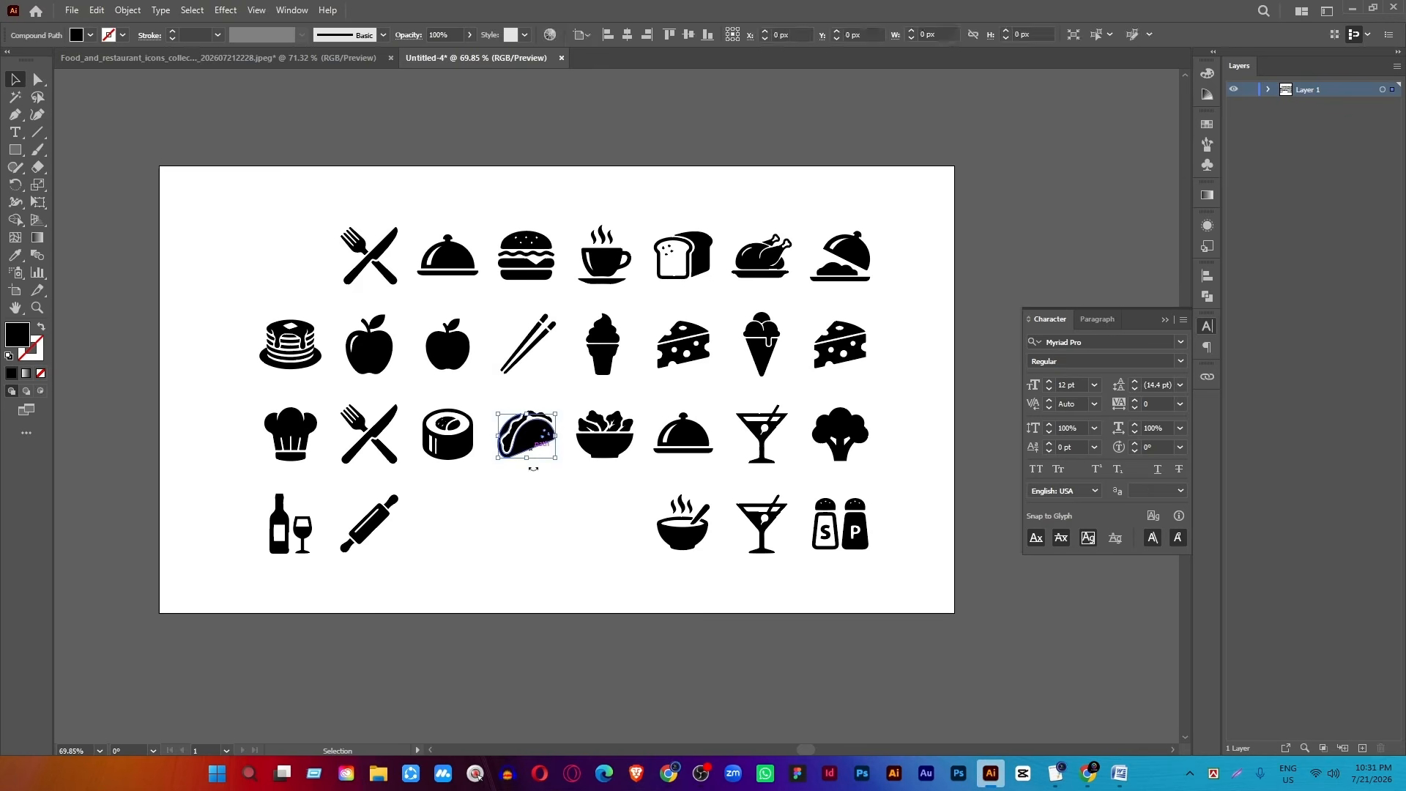
scroll(527, 436, "up", 5)
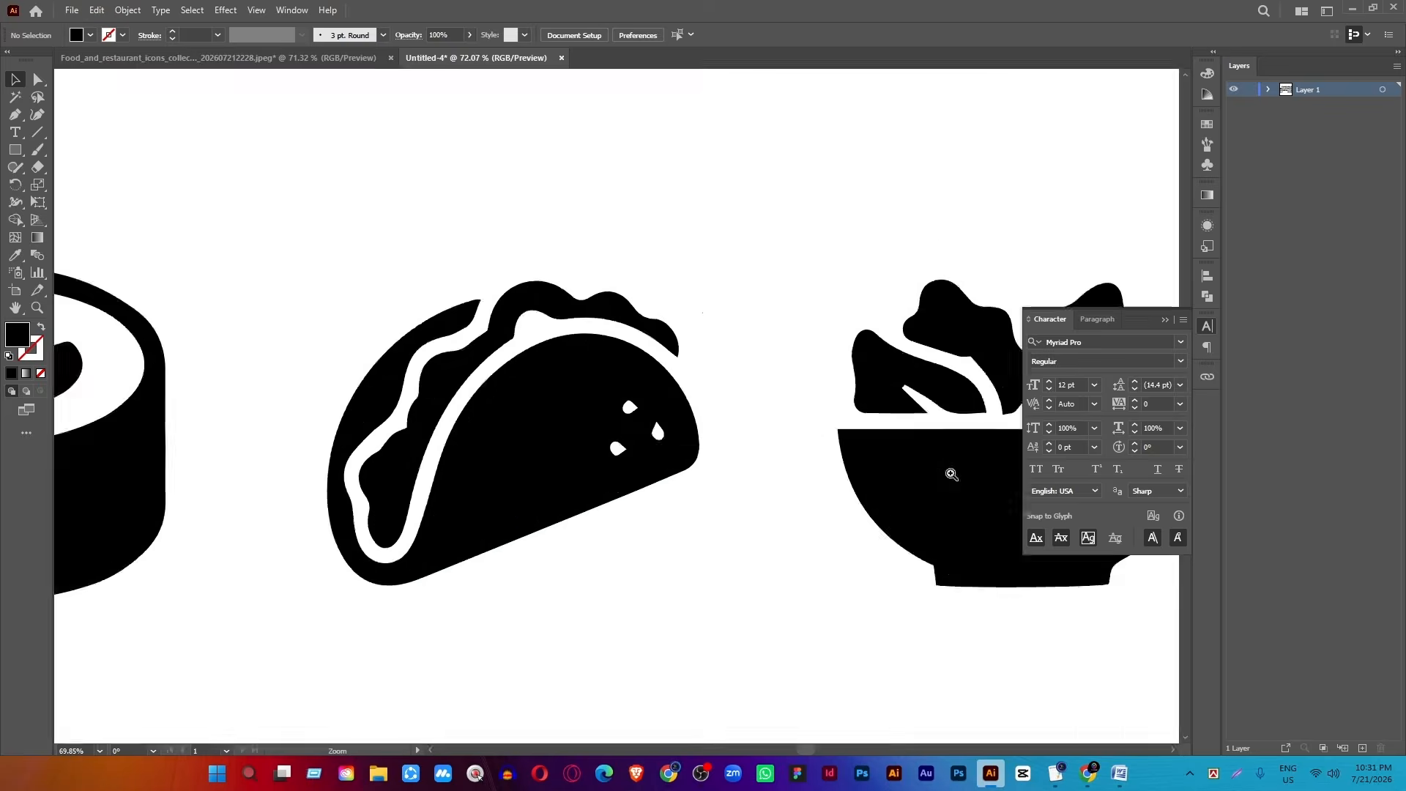
left_click(586, 434)
left_click(503, 282)
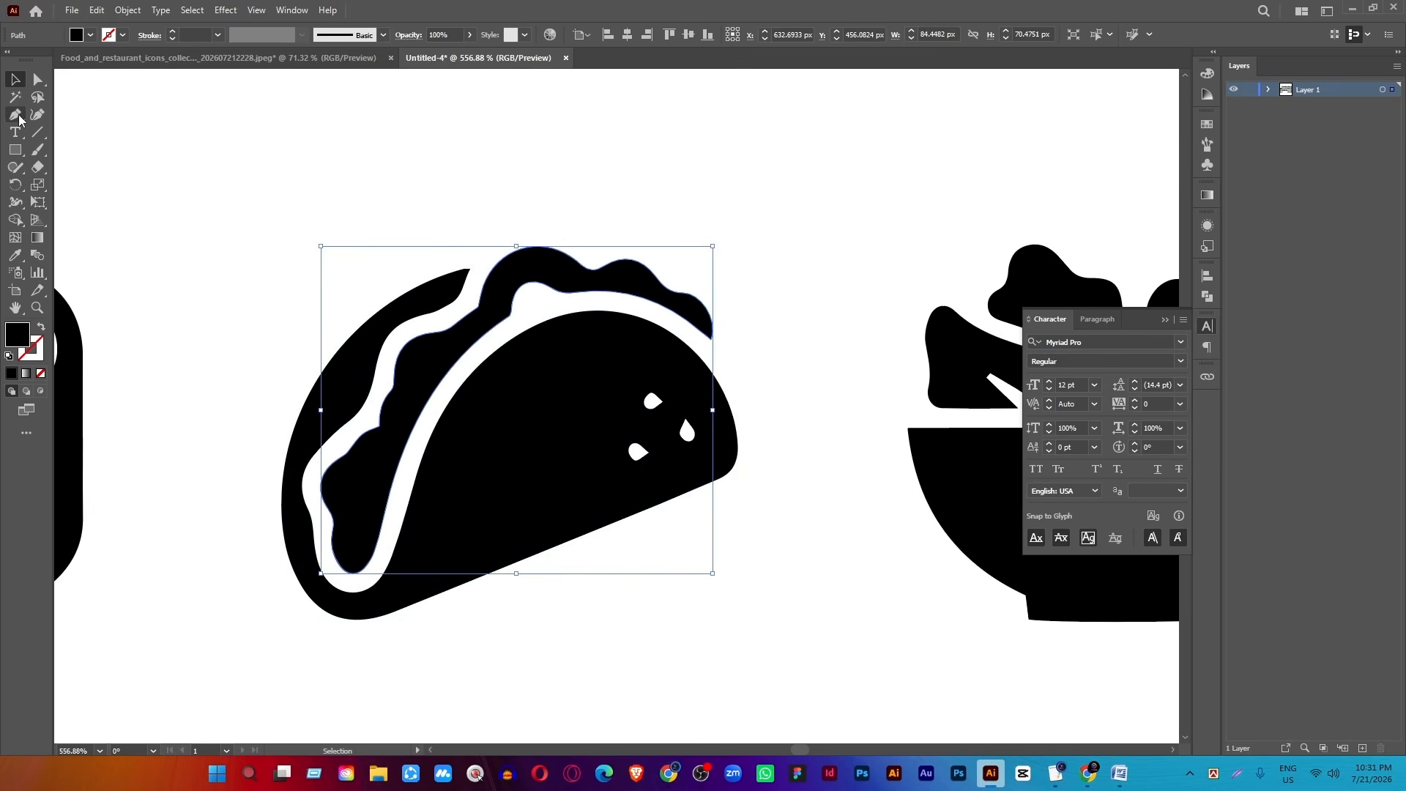
left_click_drag(576, 319, 185, 301)
left_click_drag(578, 318, 476, 336)
left_click_drag(633, 265, 883, 315)
left_click_drag(639, 168, 838, 273)
left_click(608, 235)
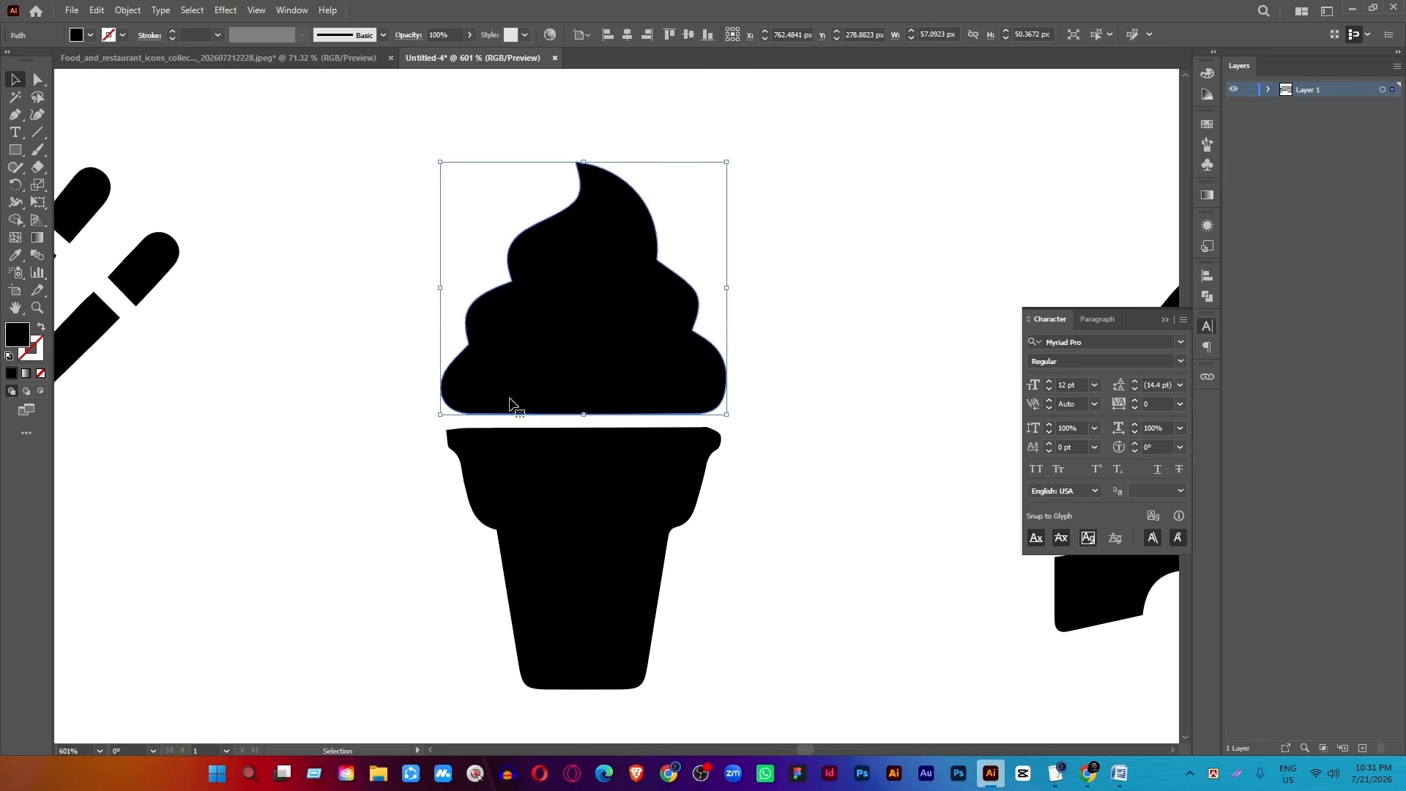
left_click_drag(686, 315, 202, 297)
left_click_drag(575, 279, 437, 276)
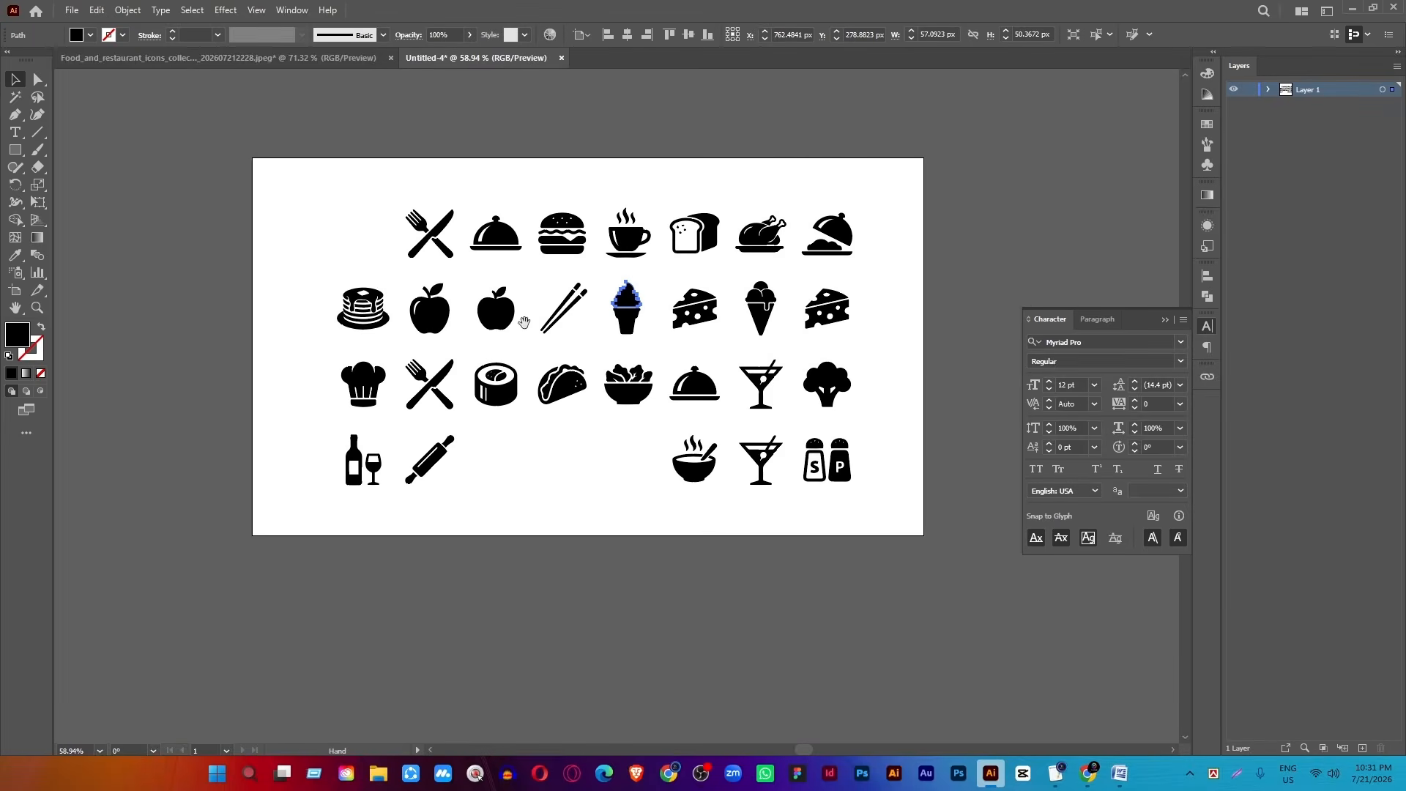
left_click_drag(525, 323, 659, 383)
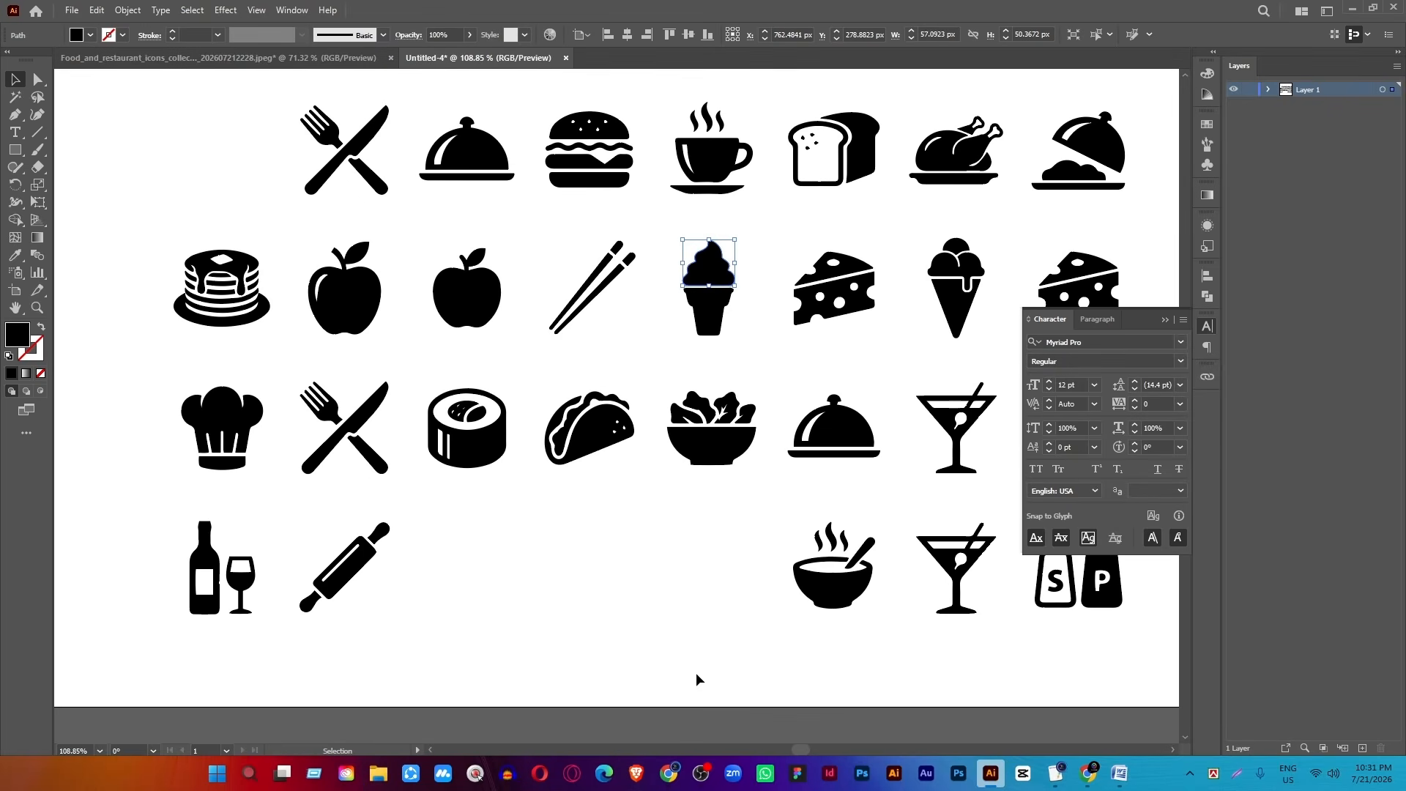
Switch to Google Flow in Chrome and view the generated money and finance icon set.
mouse_move(668, 784)
left_click(647, 692)
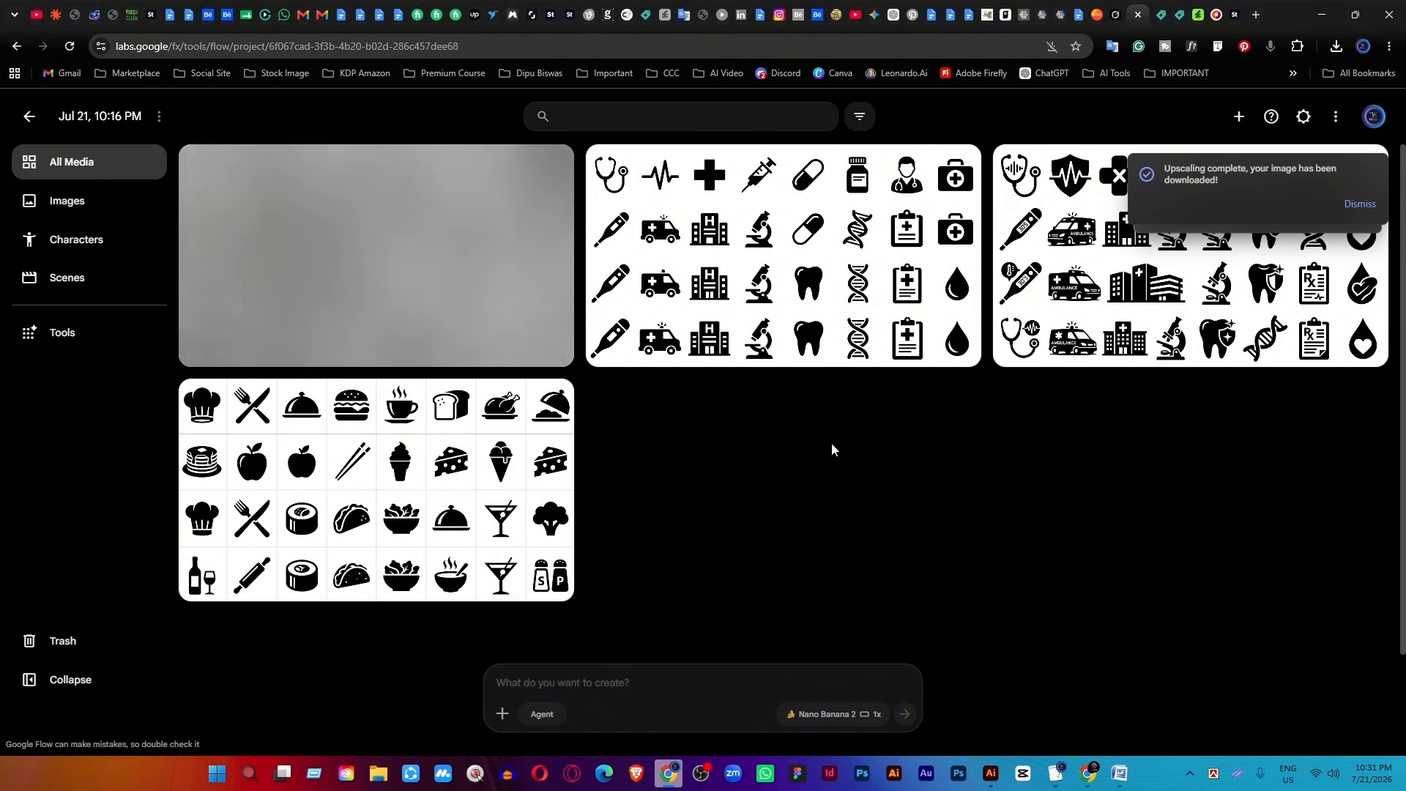
mouse_move(301, 203)
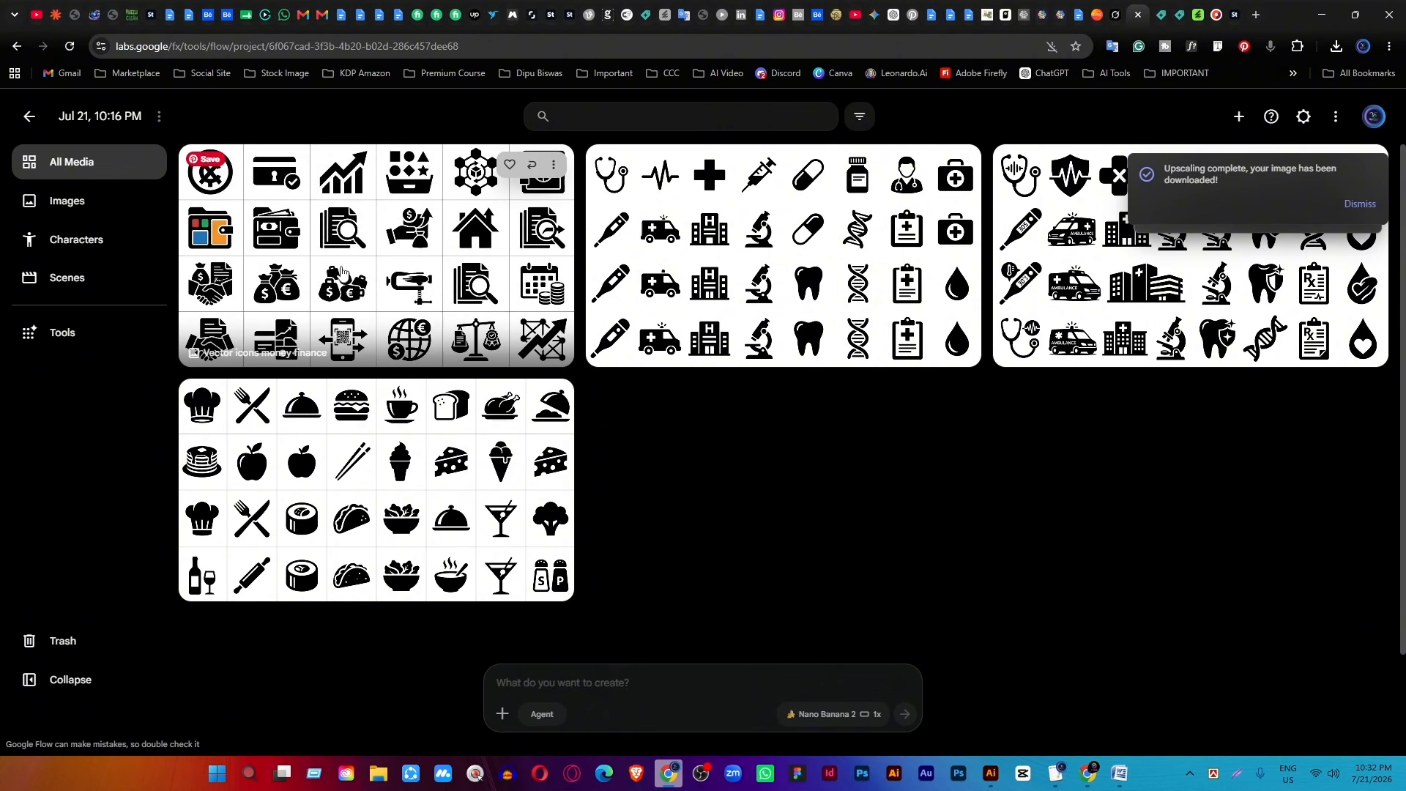
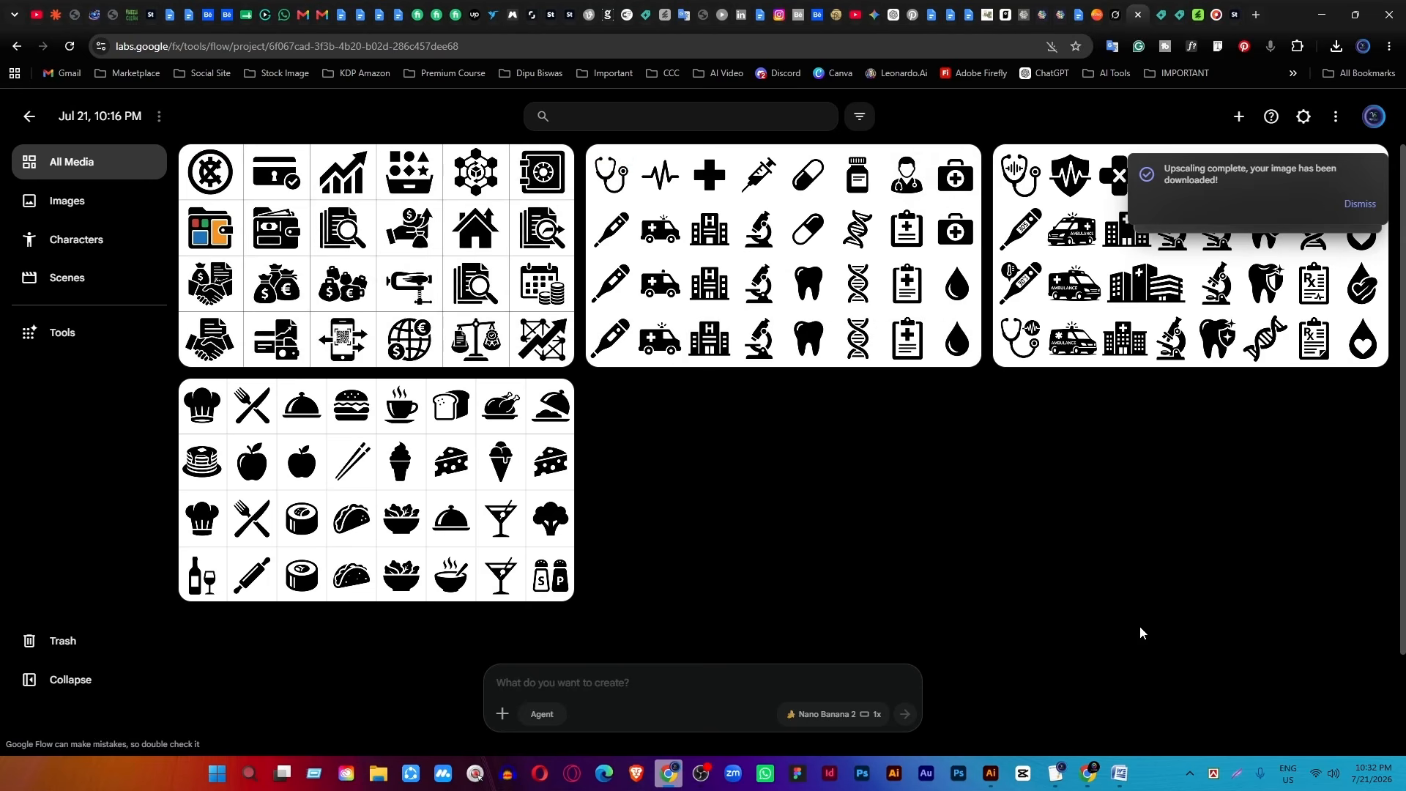
Reopen the Word prompt document and review it from the negative constraints back to the originality rules.
left_click(1119, 773)
scroll(604, 476, "down", 8)
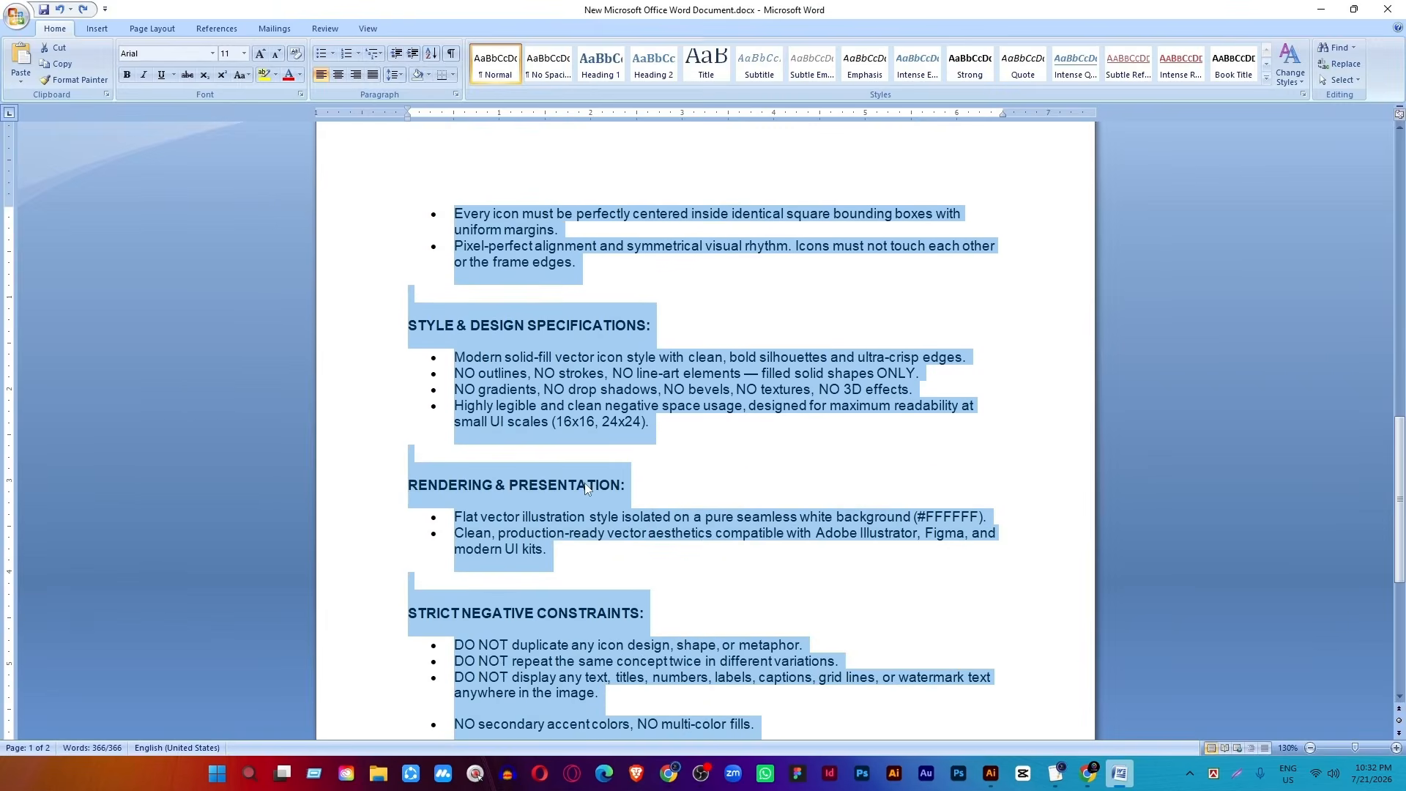
scroll(796, 529, "up", 18)
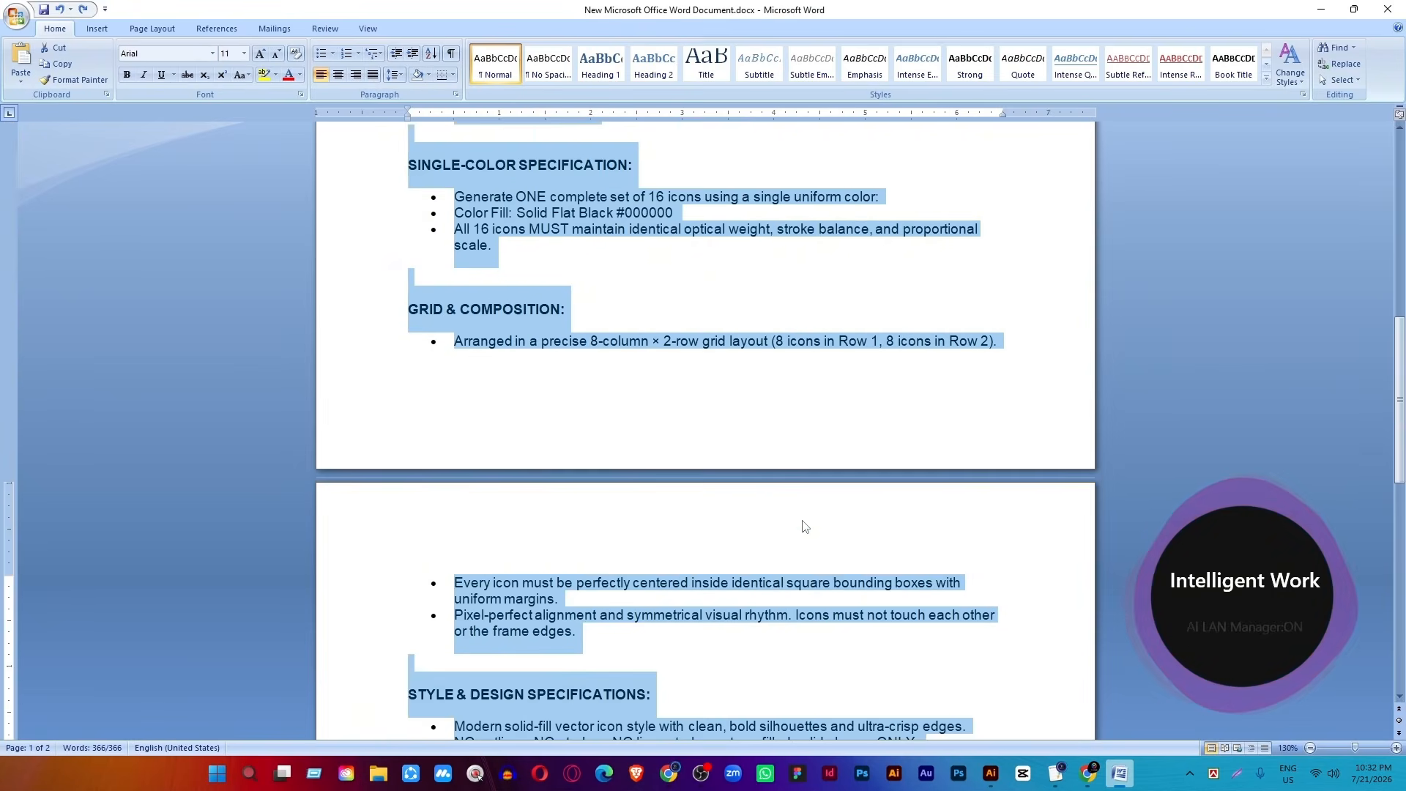
scroll(796, 529, "up", 8)
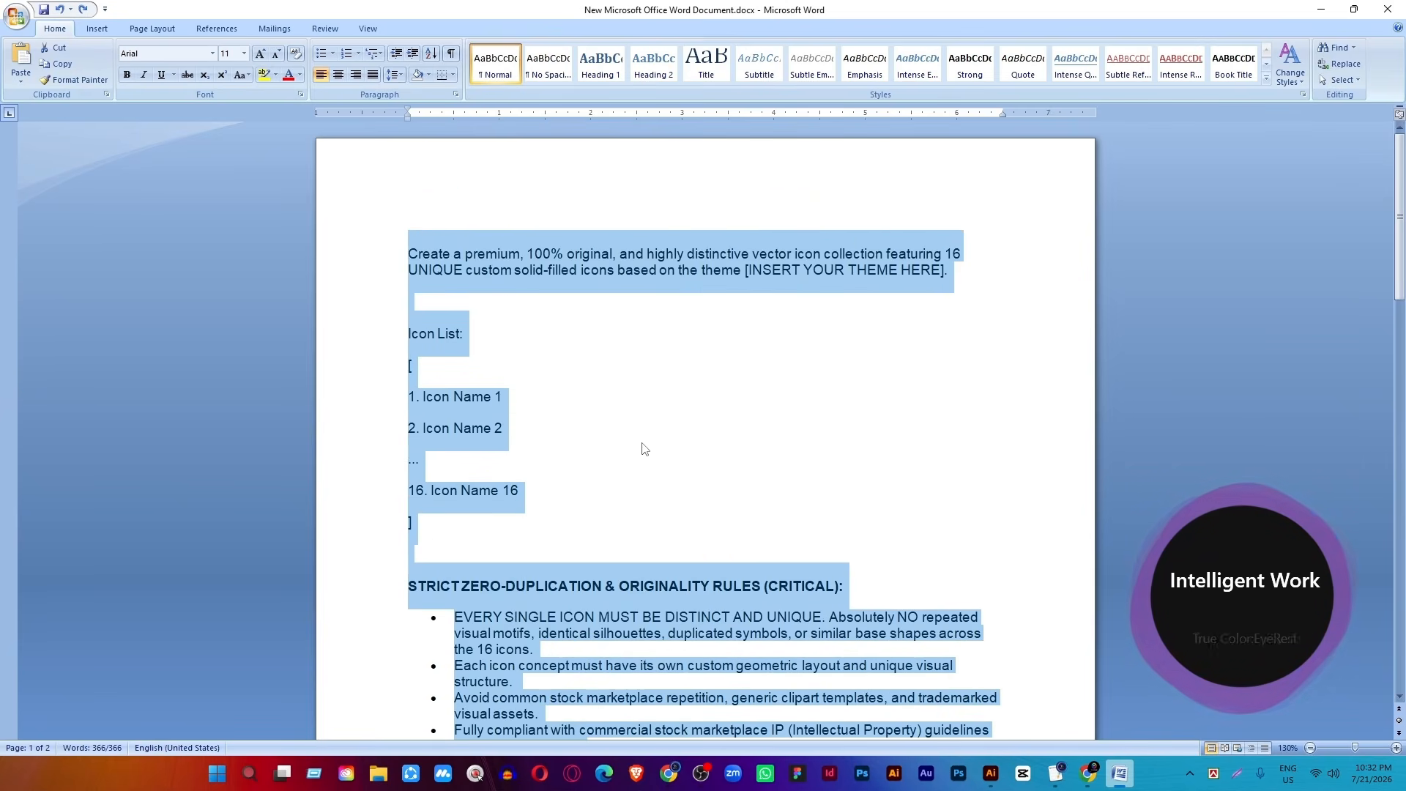
scroll(774, 433, "down", 3)
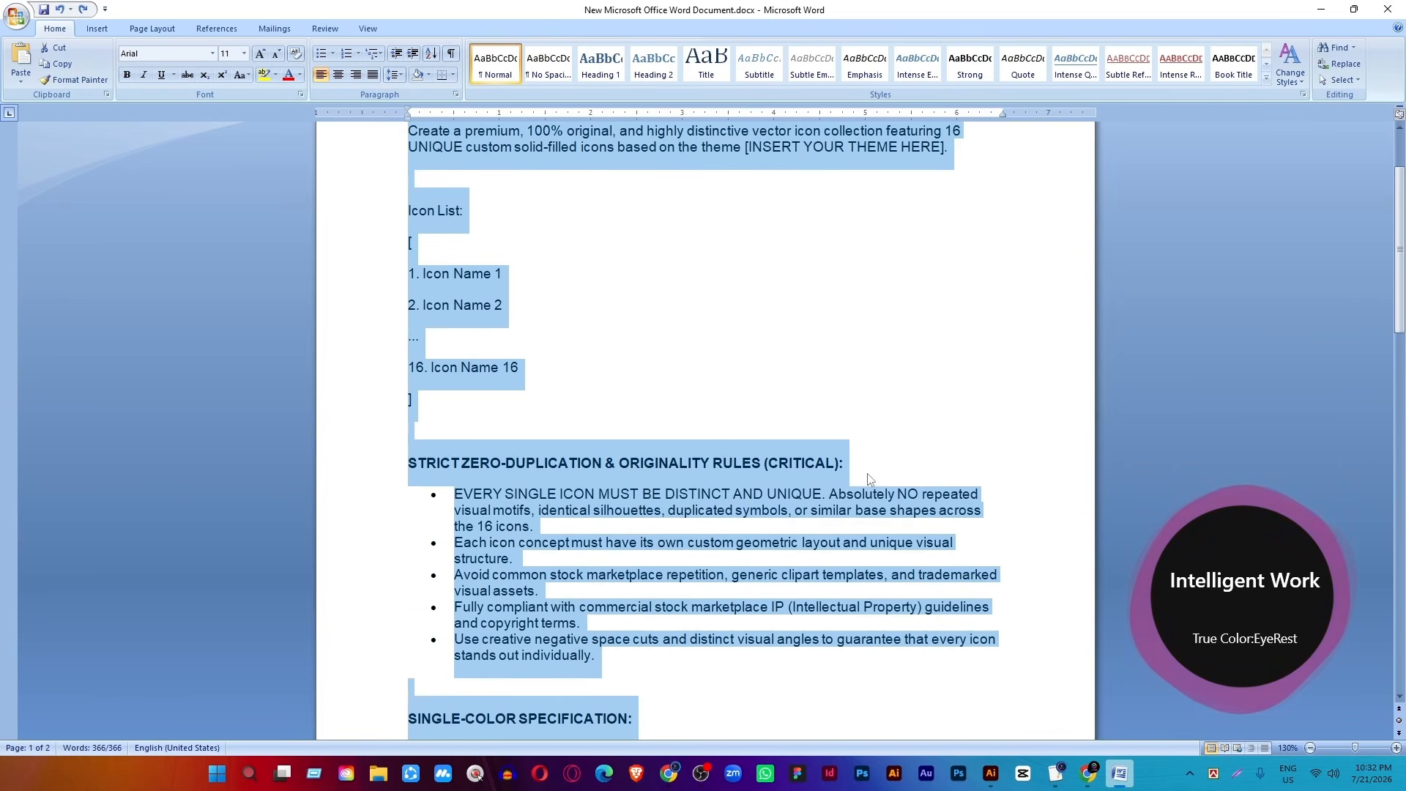
Switch to Illustrator and move all the food icons off the artboard to the empty area below it.
left_click(990, 773)
left_click_drag(580, 339, 555, 310)
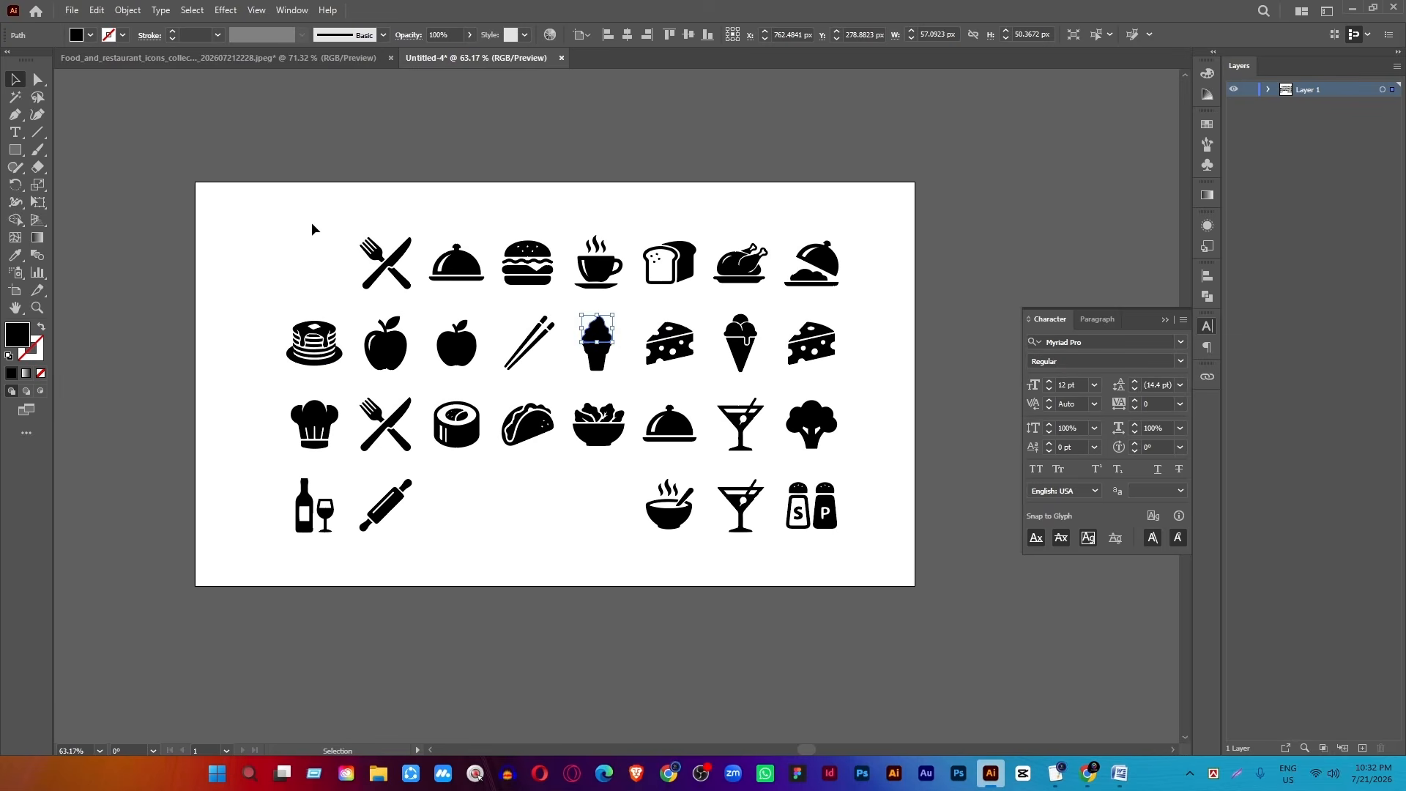
left_click_drag(253, 182, 860, 595)
scroll(620, 288, "down", 2)
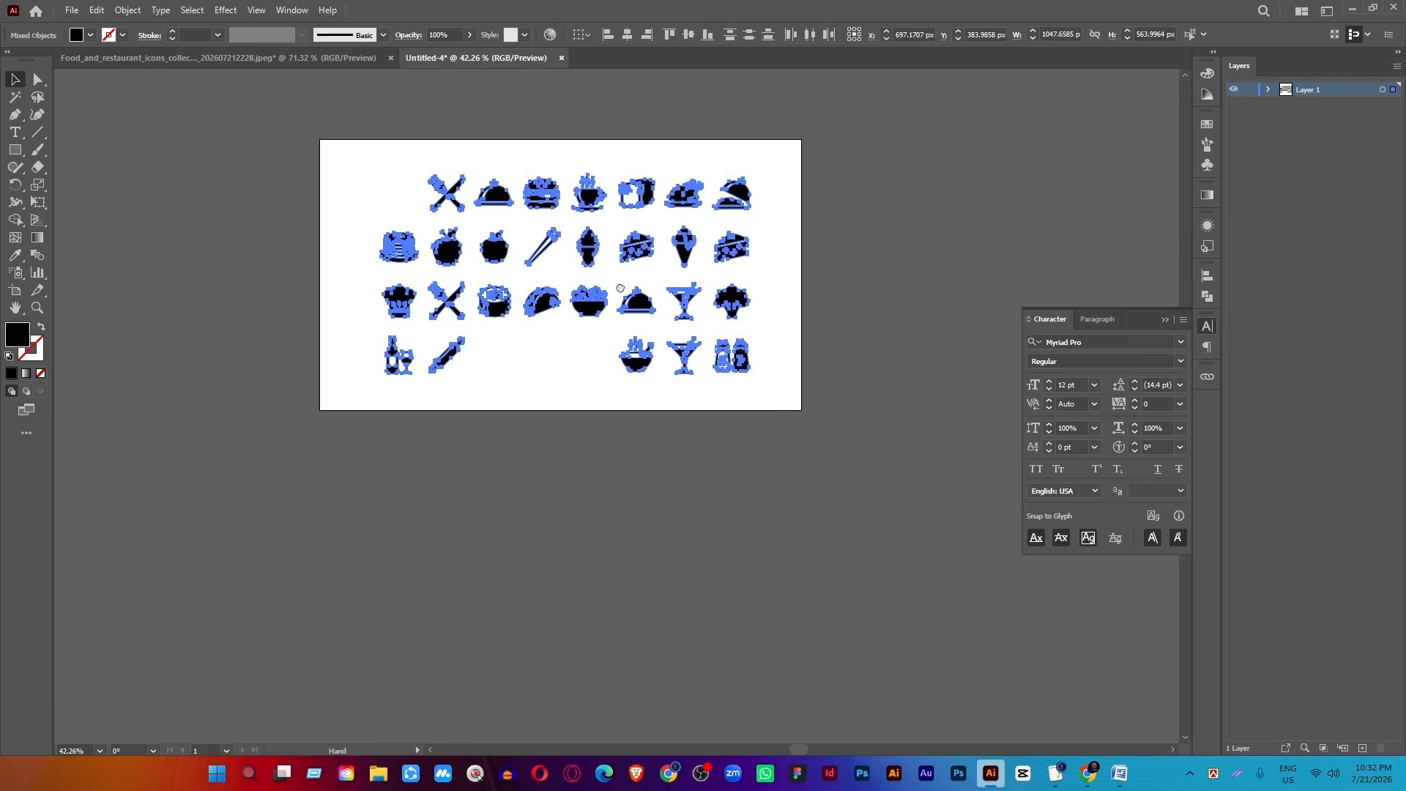
left_click_drag(621, 288, 588, 246)
left_click_drag(562, 159, 576, 493)
scroll(370, 379, "up", 1)
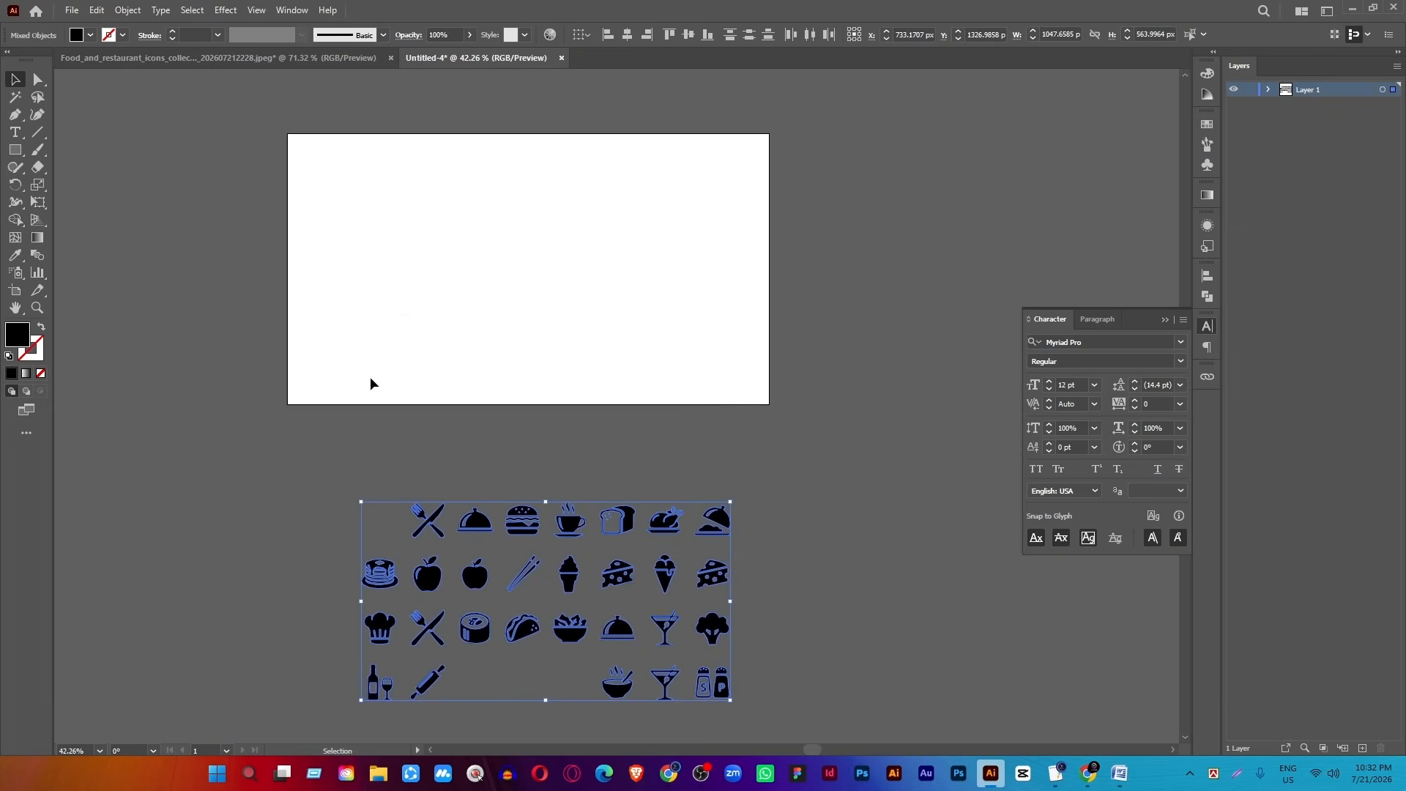
Draw a vertical line about 859 px long near the artboard's left side and give it a 0.25 pt stroke.
left_click(38, 132)
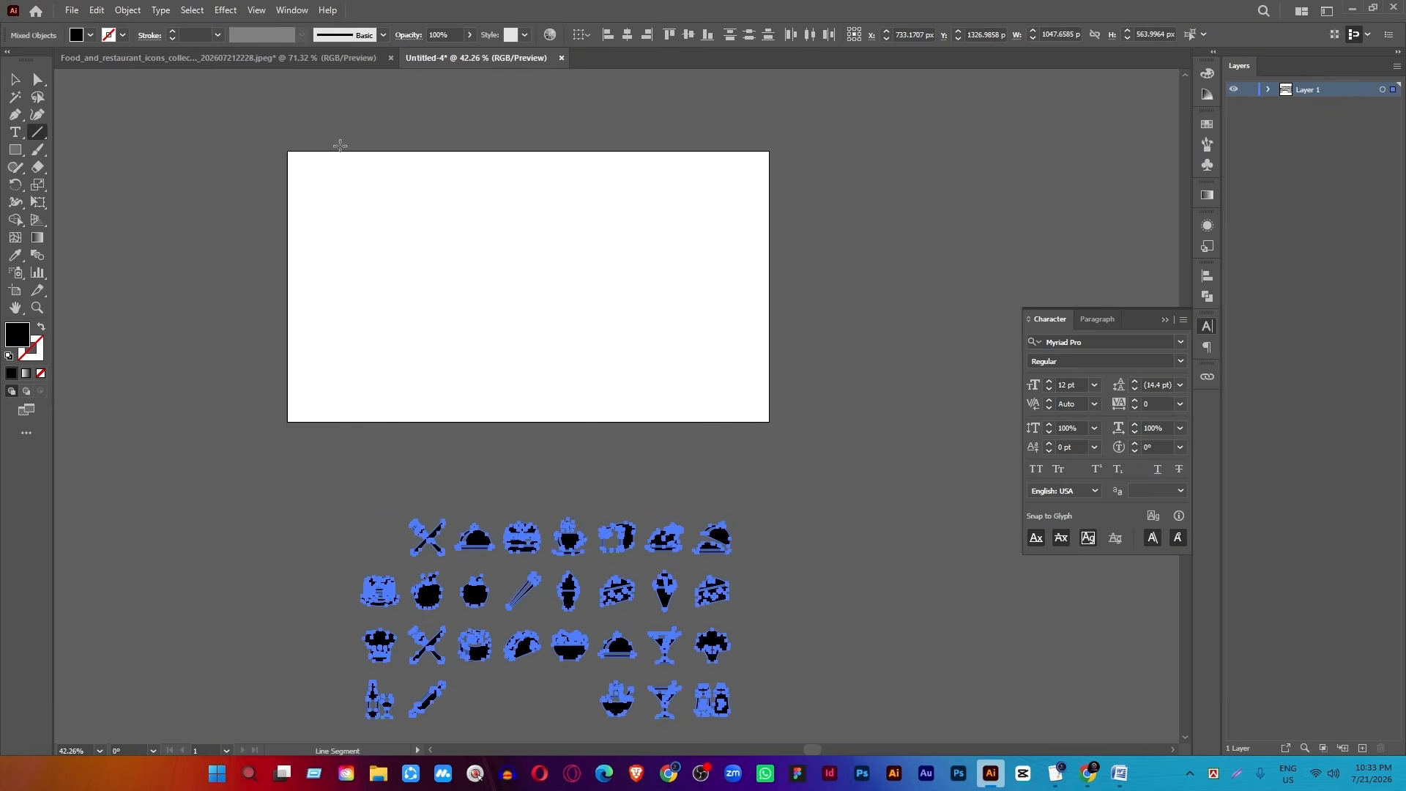
left_click_drag(348, 144, 349, 445)
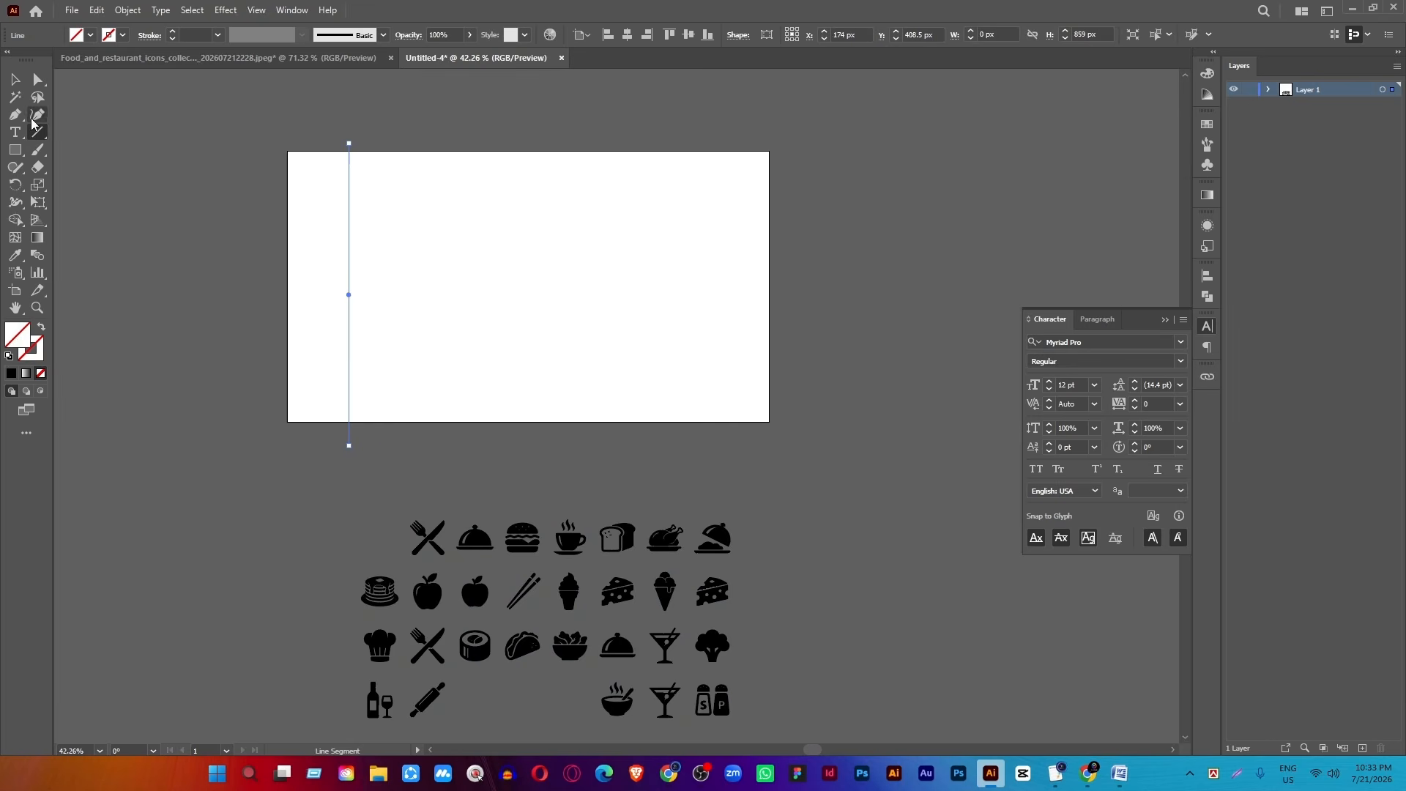
left_click(172, 31)
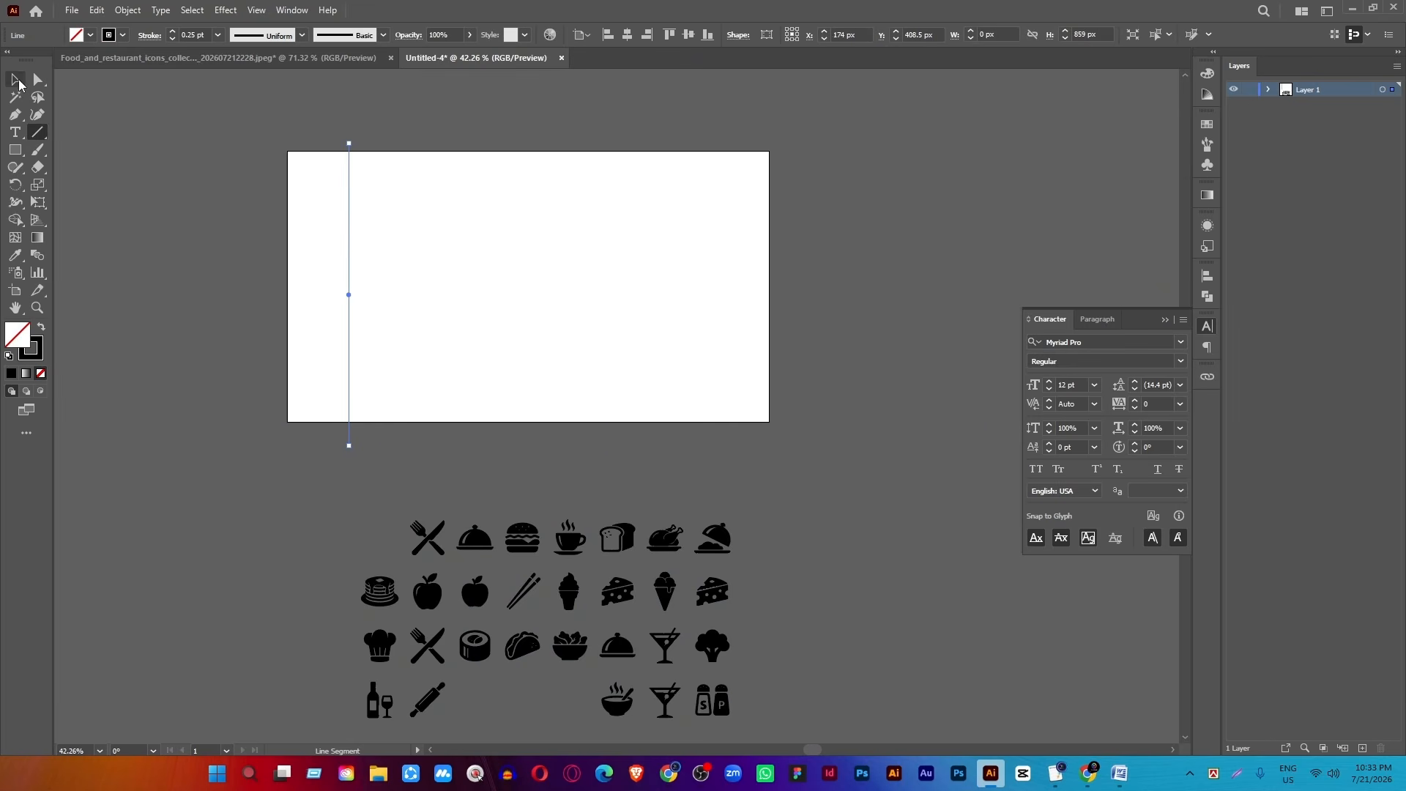
left_click(17, 80)
left_click(360, 169)
scroll(315, 179, "up", 3)
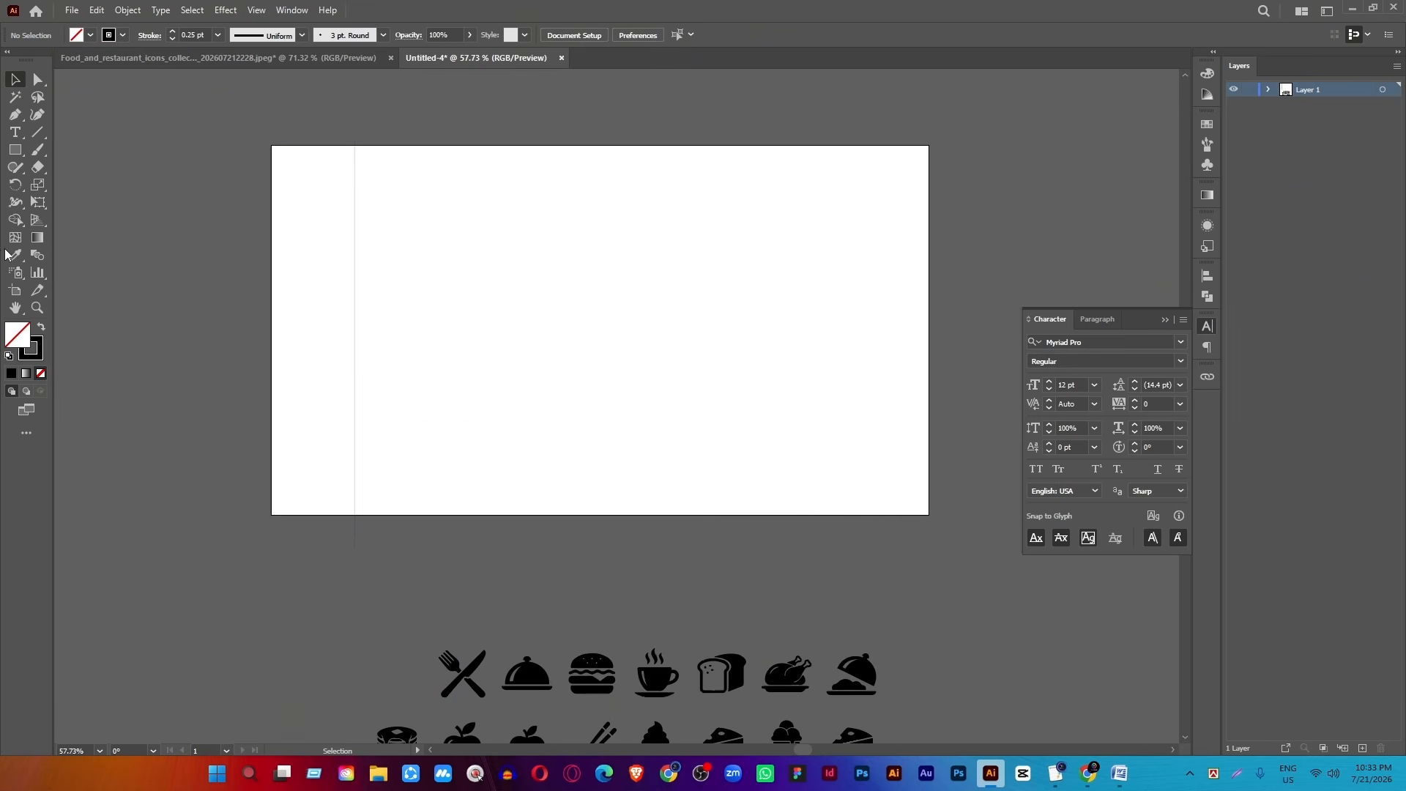
Duplicate the vertical line across the artboard at about 180 px spacing to make seven lines.
left_click_drag(354, 323, 442, 310)
key("ctrl+d")
key("ctrl+d")
key("ctrl+d")
key("ctrl+d")
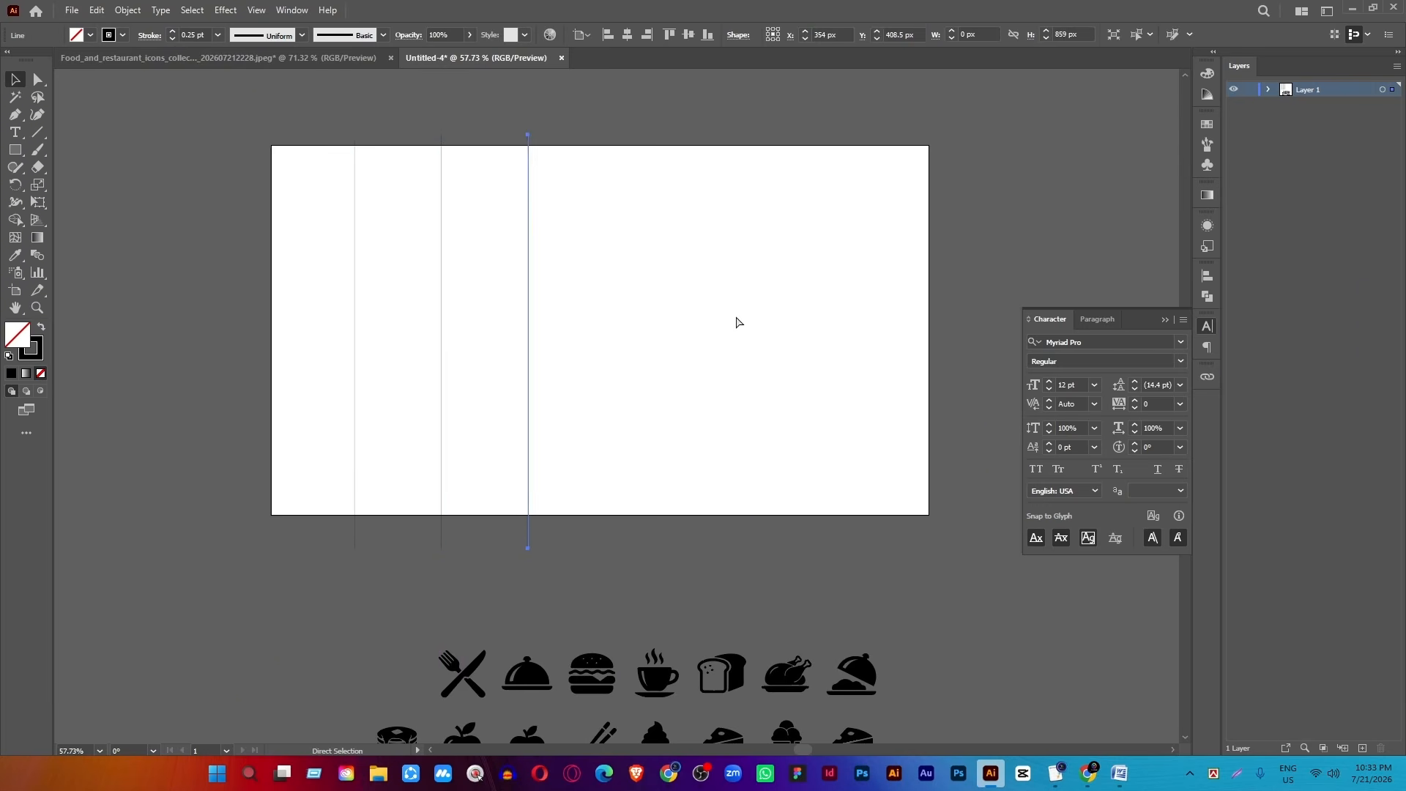
key("ctrl+d")
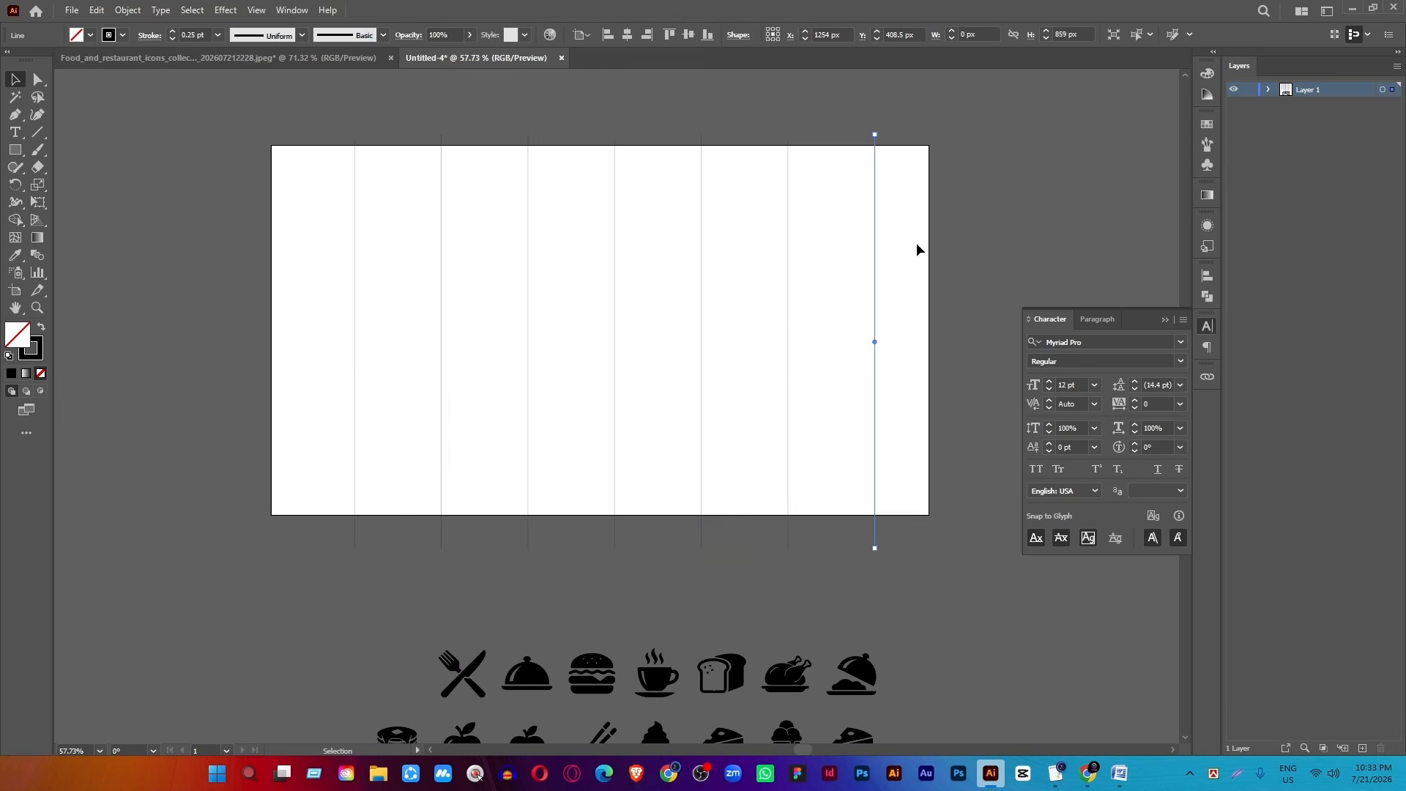
Place the outermost vertical lines on the artboard's left and right edges and distribute all the vertical lines evenly.
left_click_drag(878, 261, 929, 262)
key("ctrl+z")
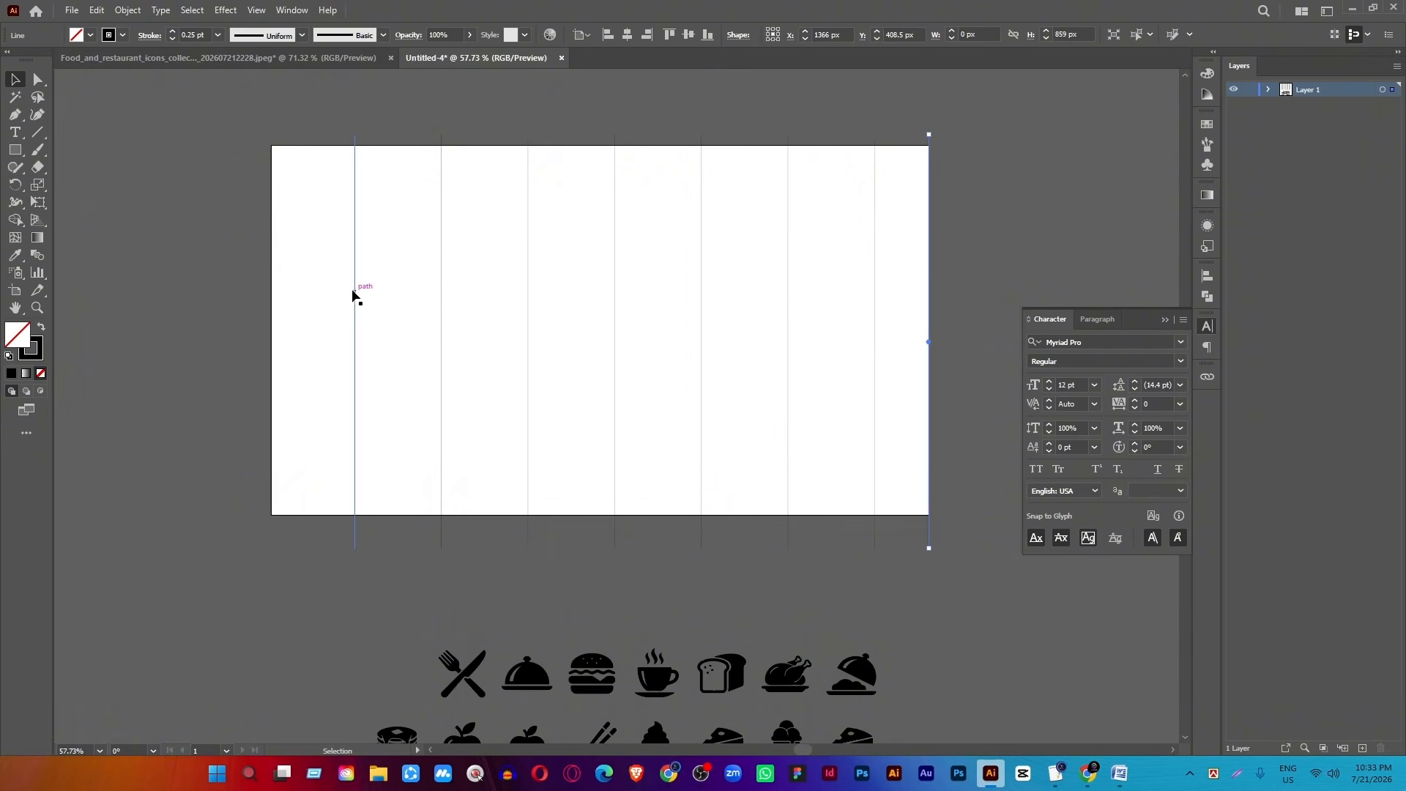
left_click_drag(356, 291, 272, 297)
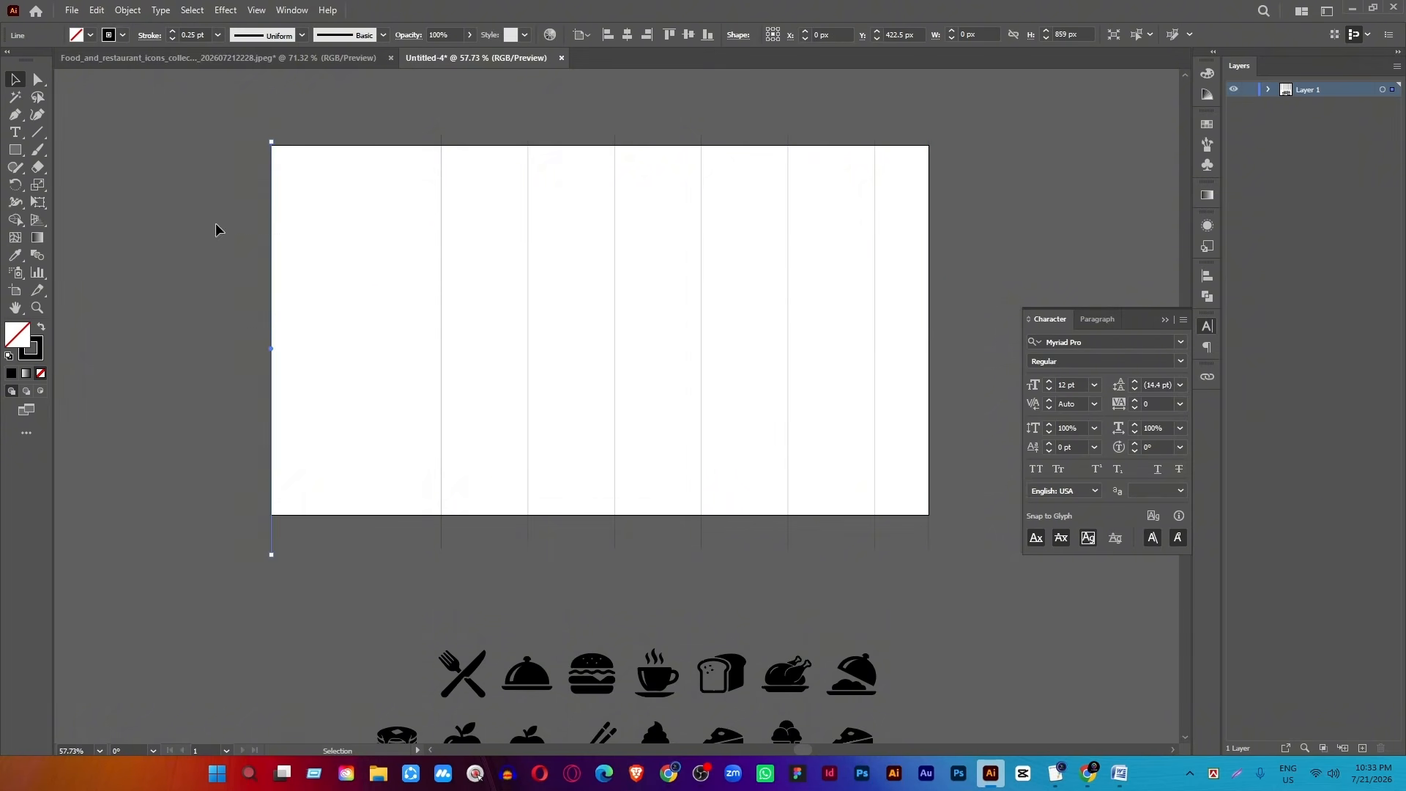
key("ctrl+a")
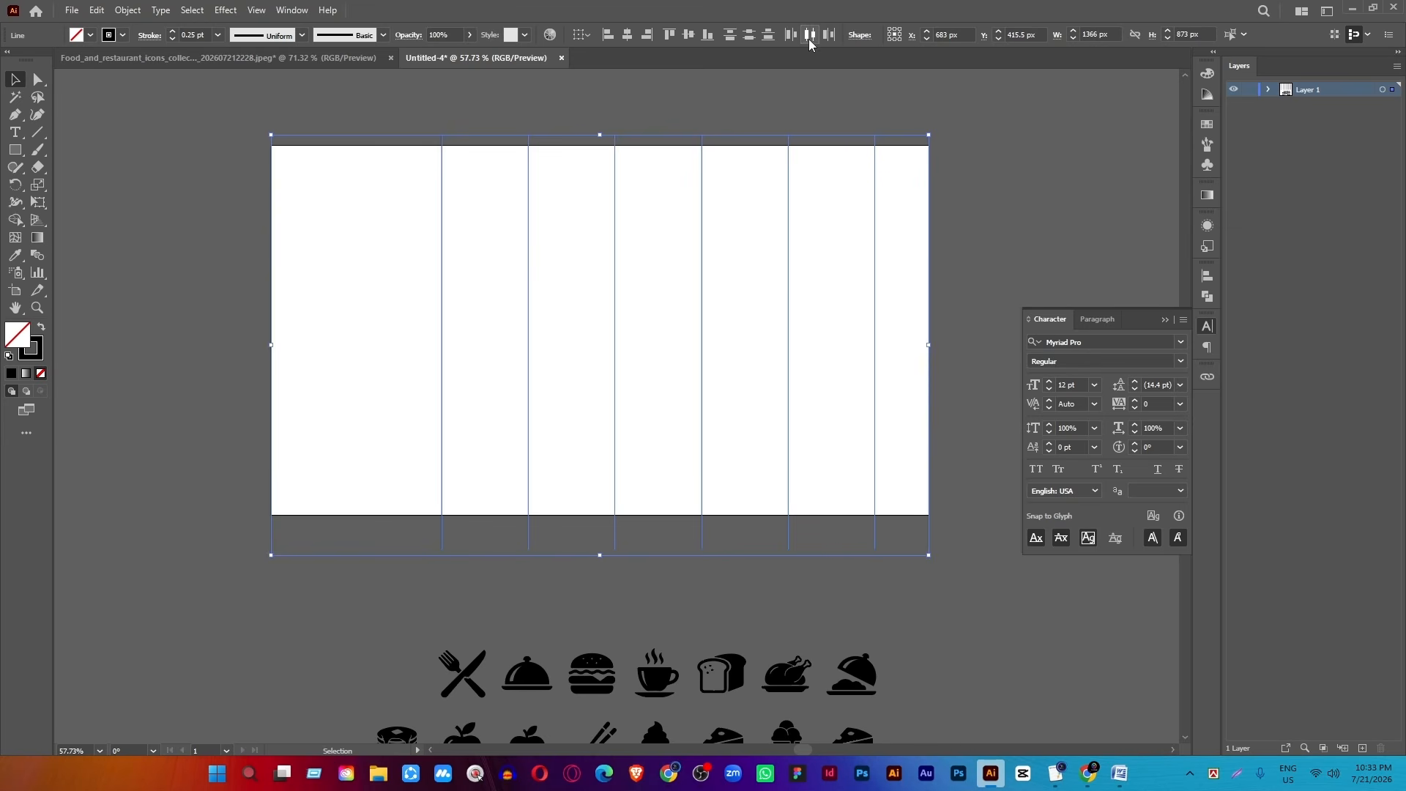
left_click(809, 36)
left_click(979, 168)
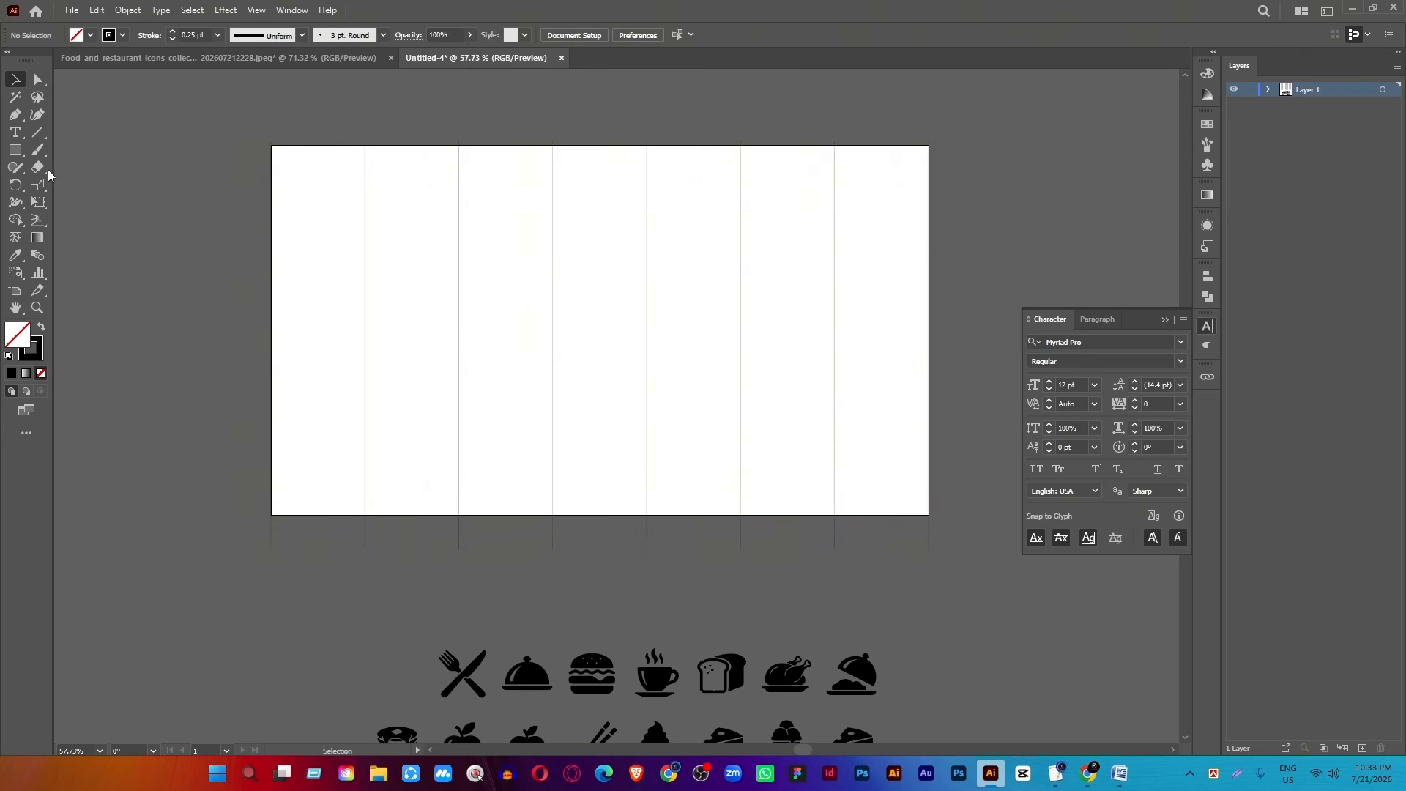
Draw a horizontal line about 1448 px long across the upper artboard and place a copy on its top edge.
left_click(37, 132)
left_click_drag(269, 238, 961, 237)
left_click(15, 80)
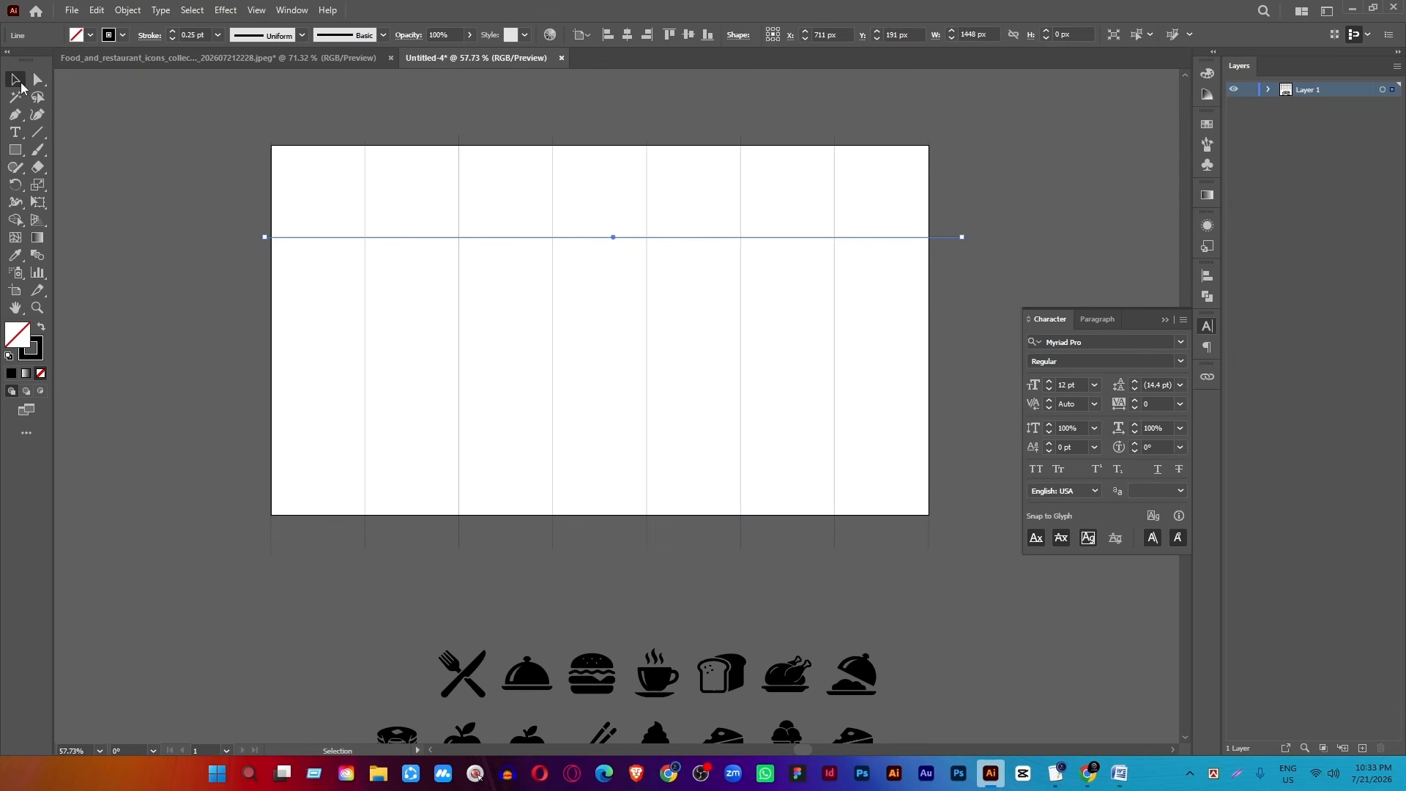
left_click_drag(575, 173, 579, 146)
Duplicate the upper horizontal line down the artboard three times at about 157 px spacing.
left_click_drag(596, 237, 603, 312)
key("ctrl+d")
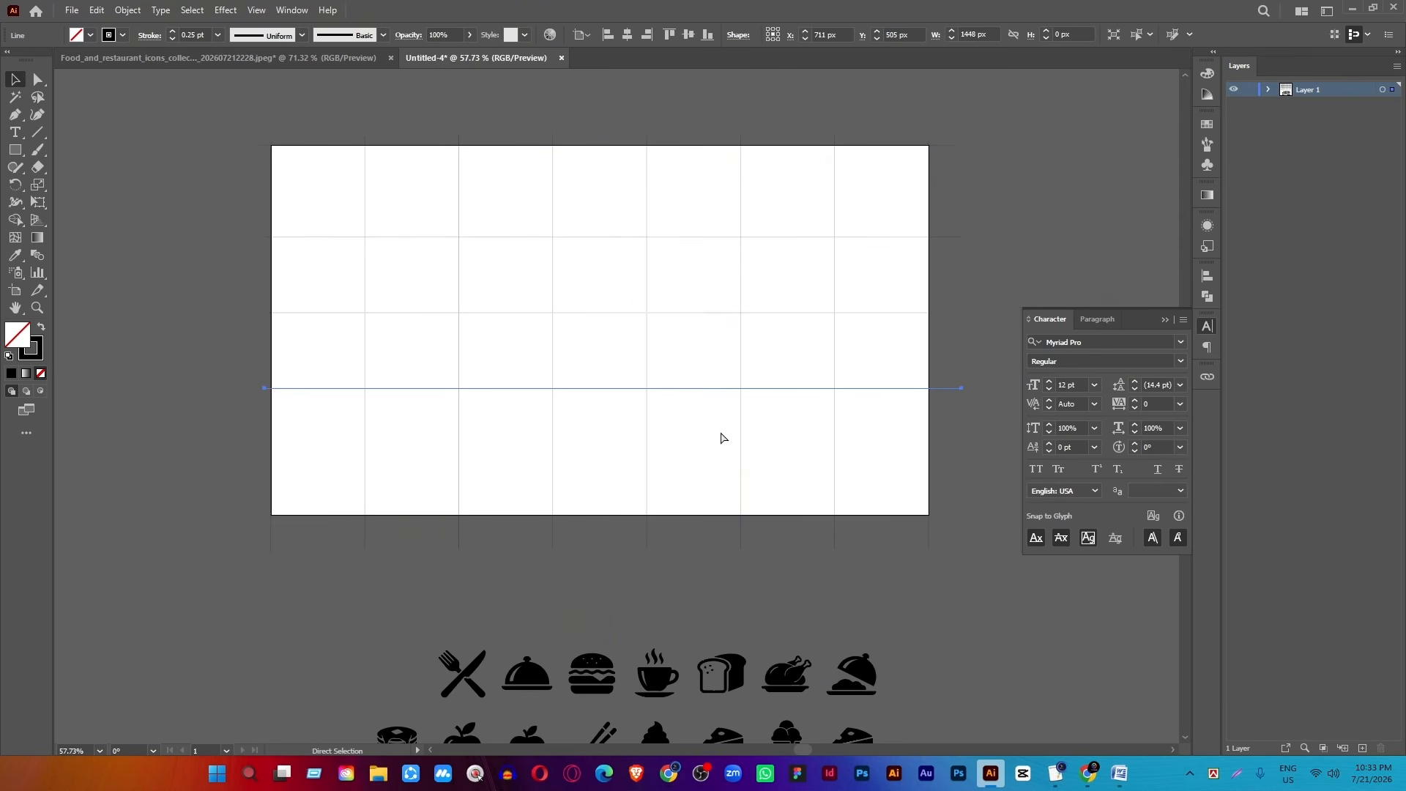
key("ctrl+d")
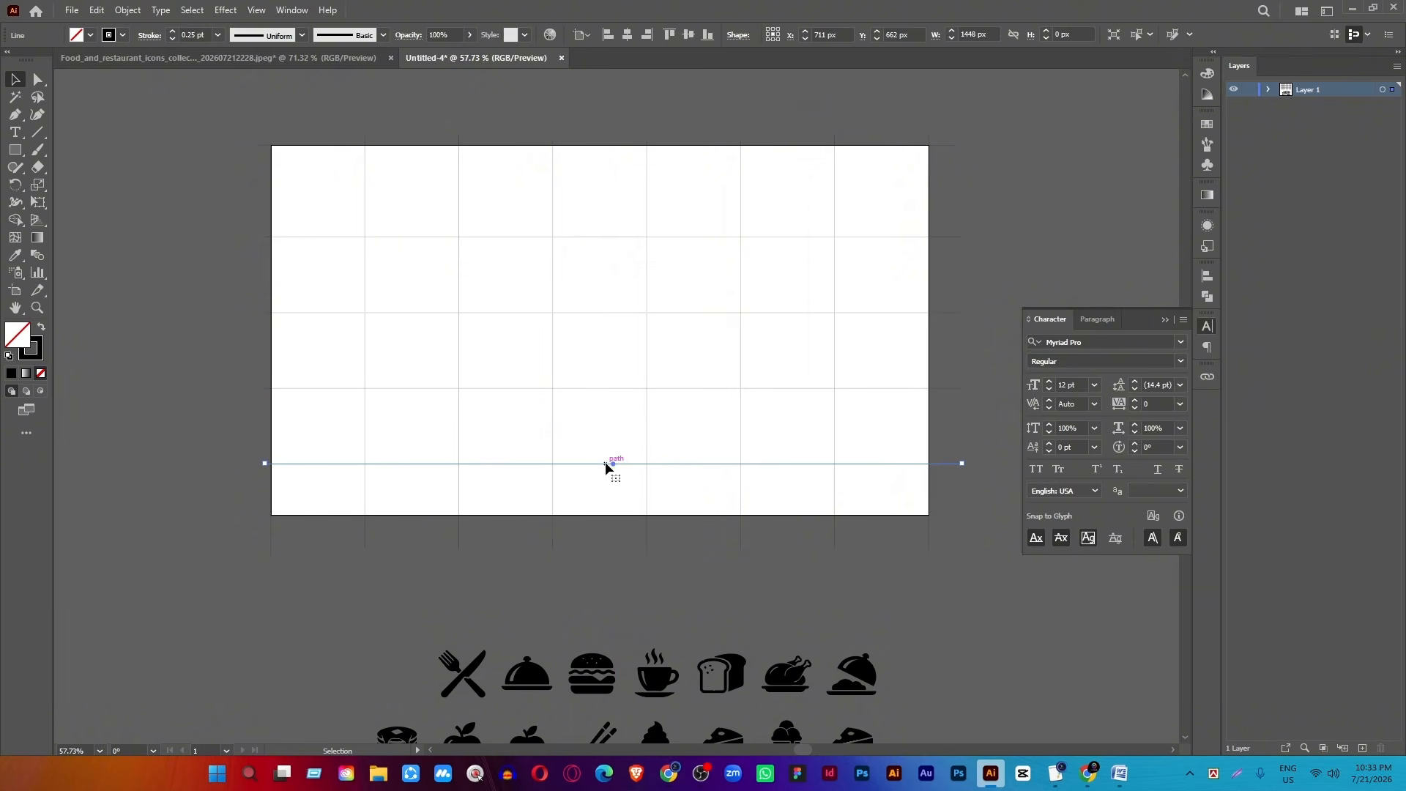
Move the lowest horizontal line onto the artboard's bottom edge and distribute all the horizontal lines evenly.
left_click_drag(606, 465, 602, 126)
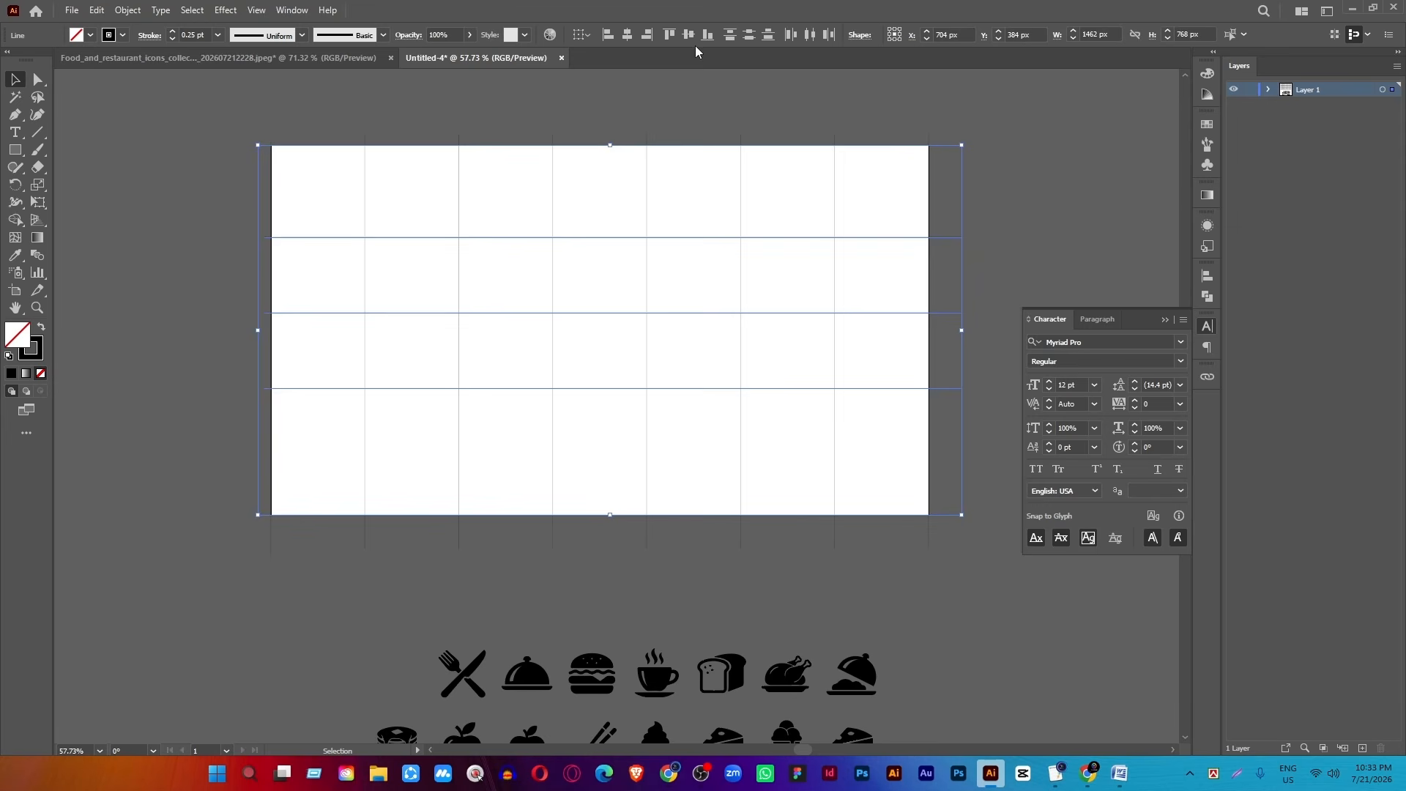
left_click(749, 35)
left_click(1015, 163)
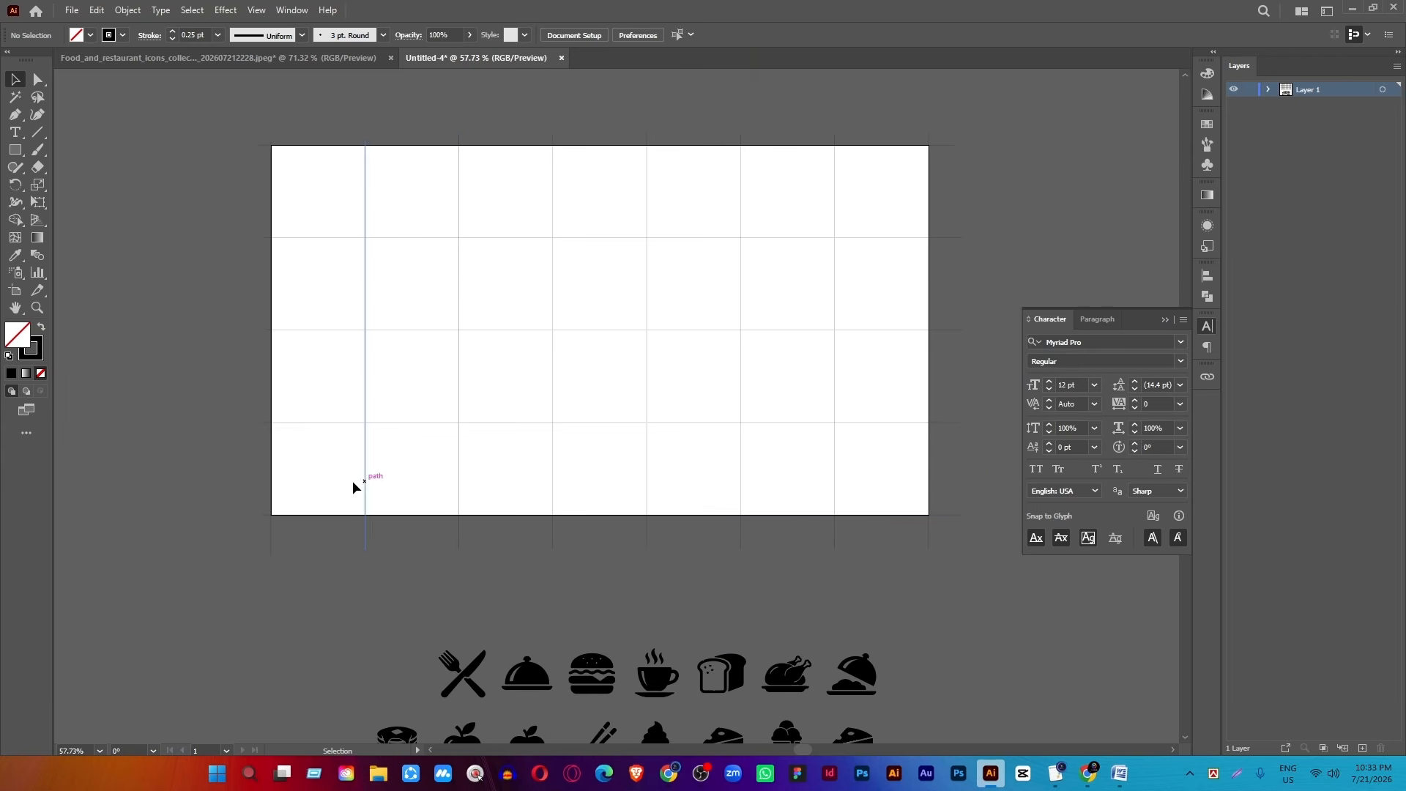
Move the burger icon into the second row, second column of the grid and the coffee cup into the cell beside it.
scroll(524, 604, "down", 1)
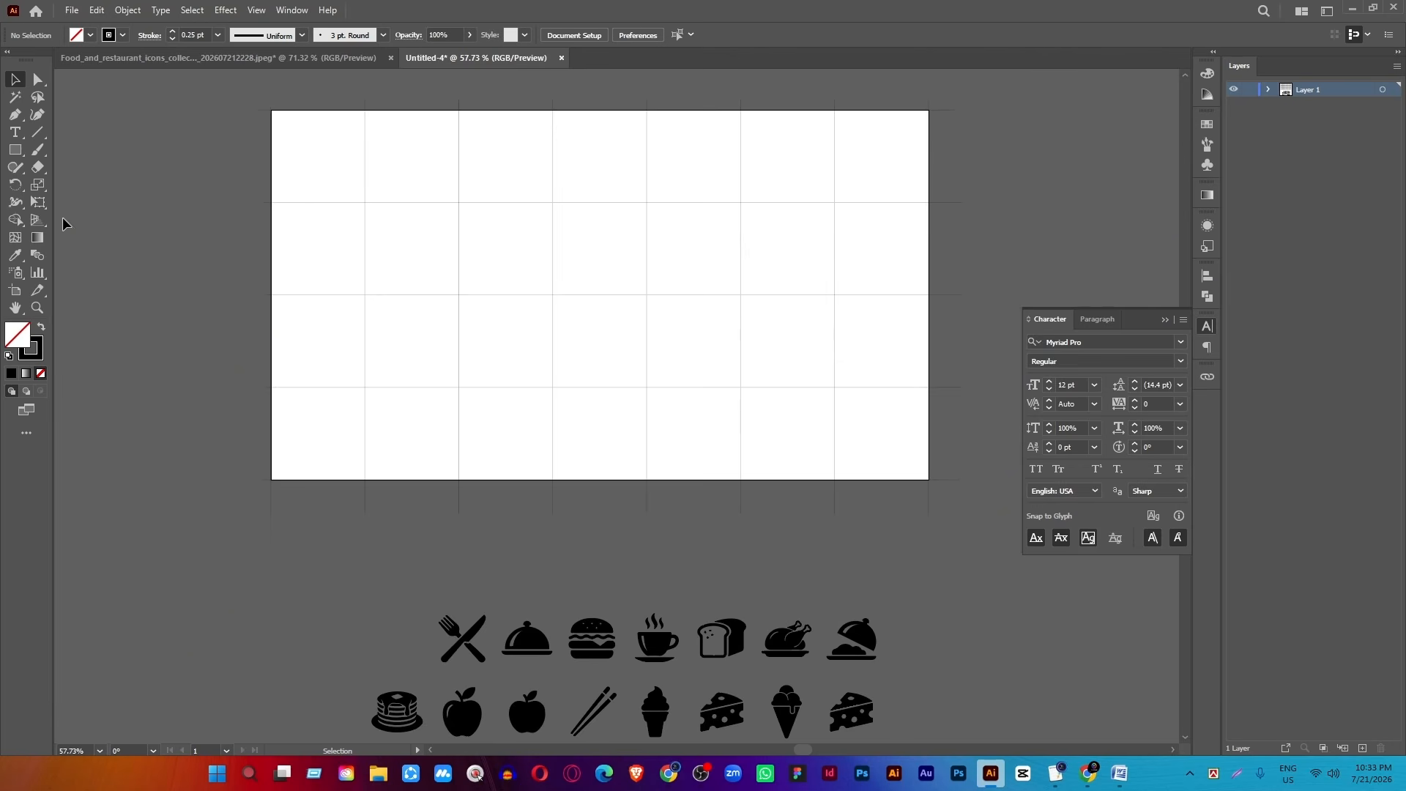
left_click(592, 643)
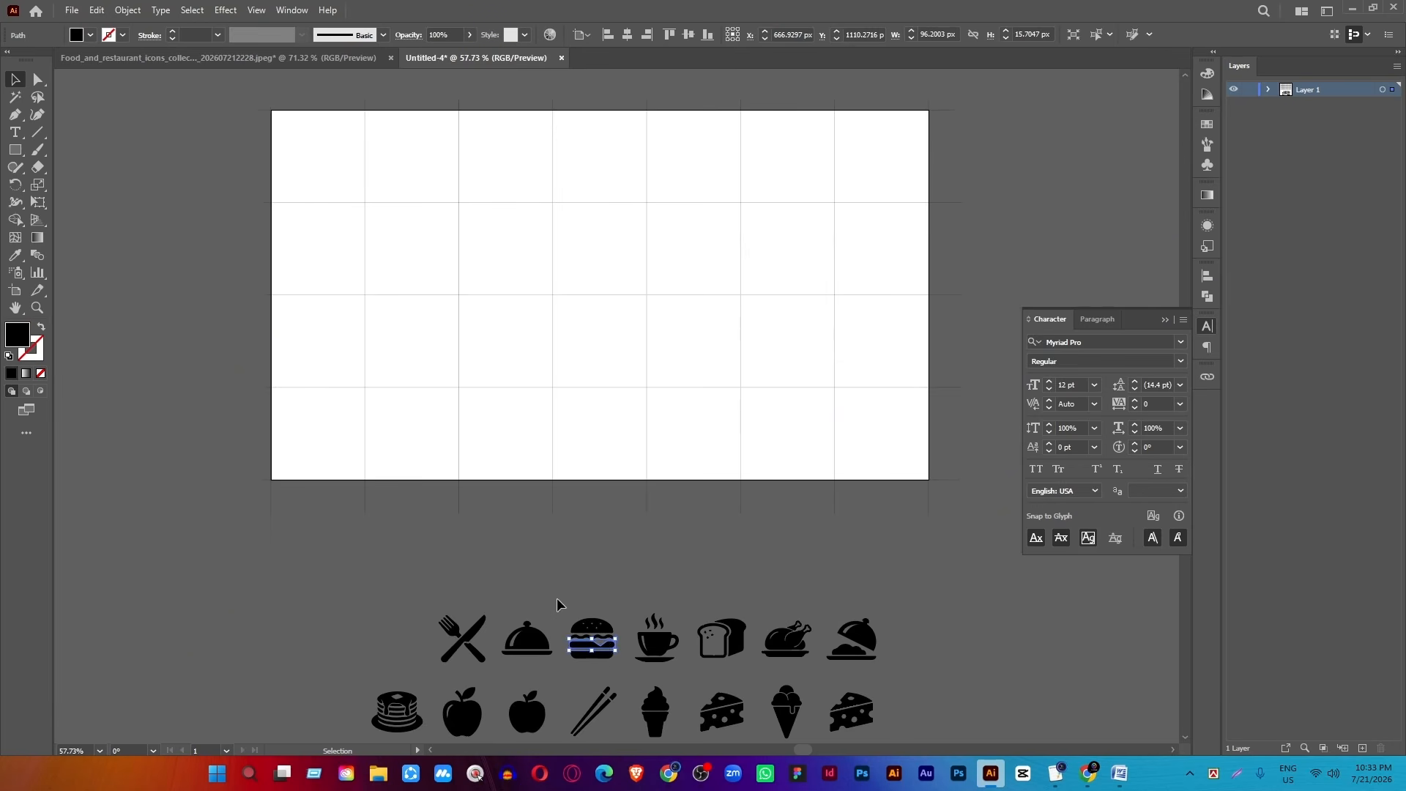
left_click(597, 641)
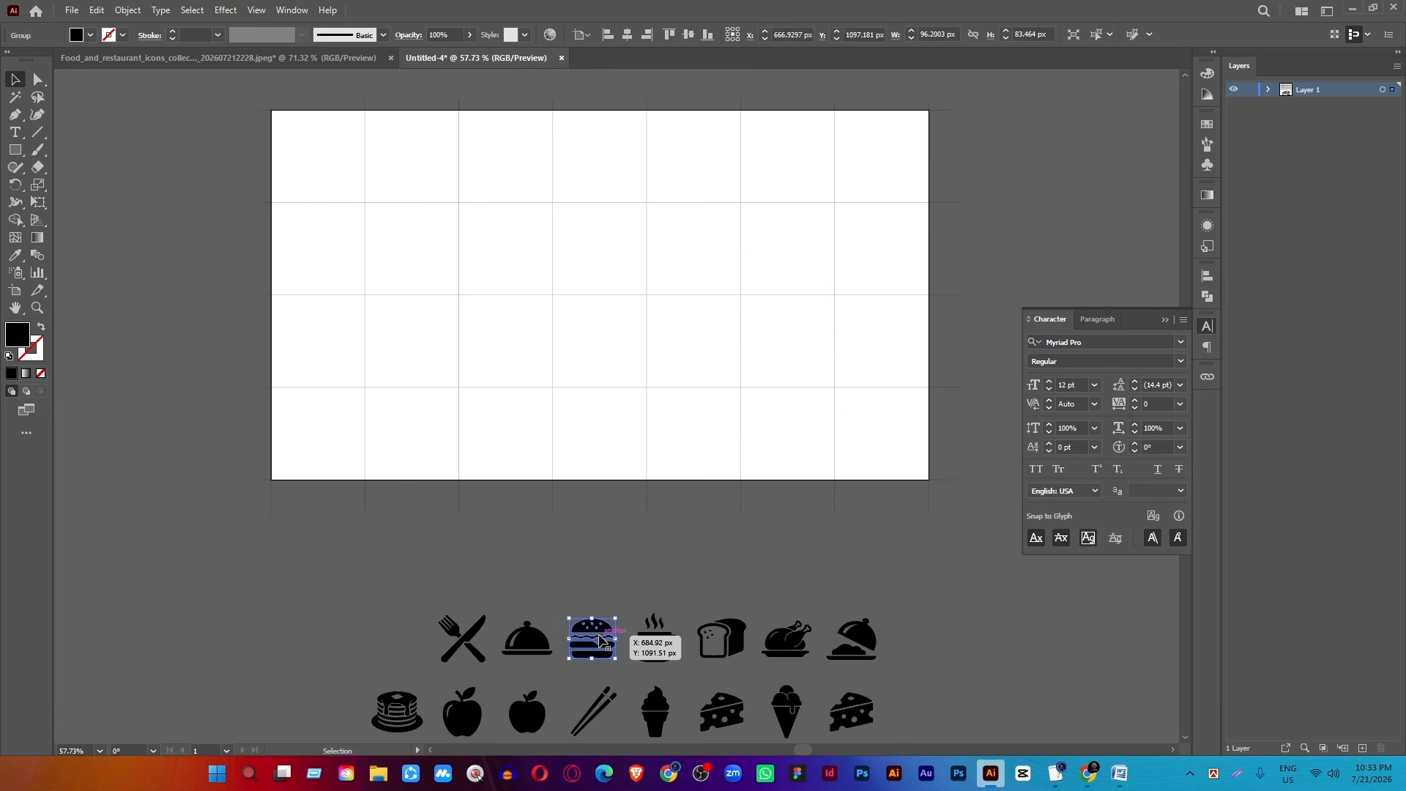
left_click_drag(594, 627, 412, 239)
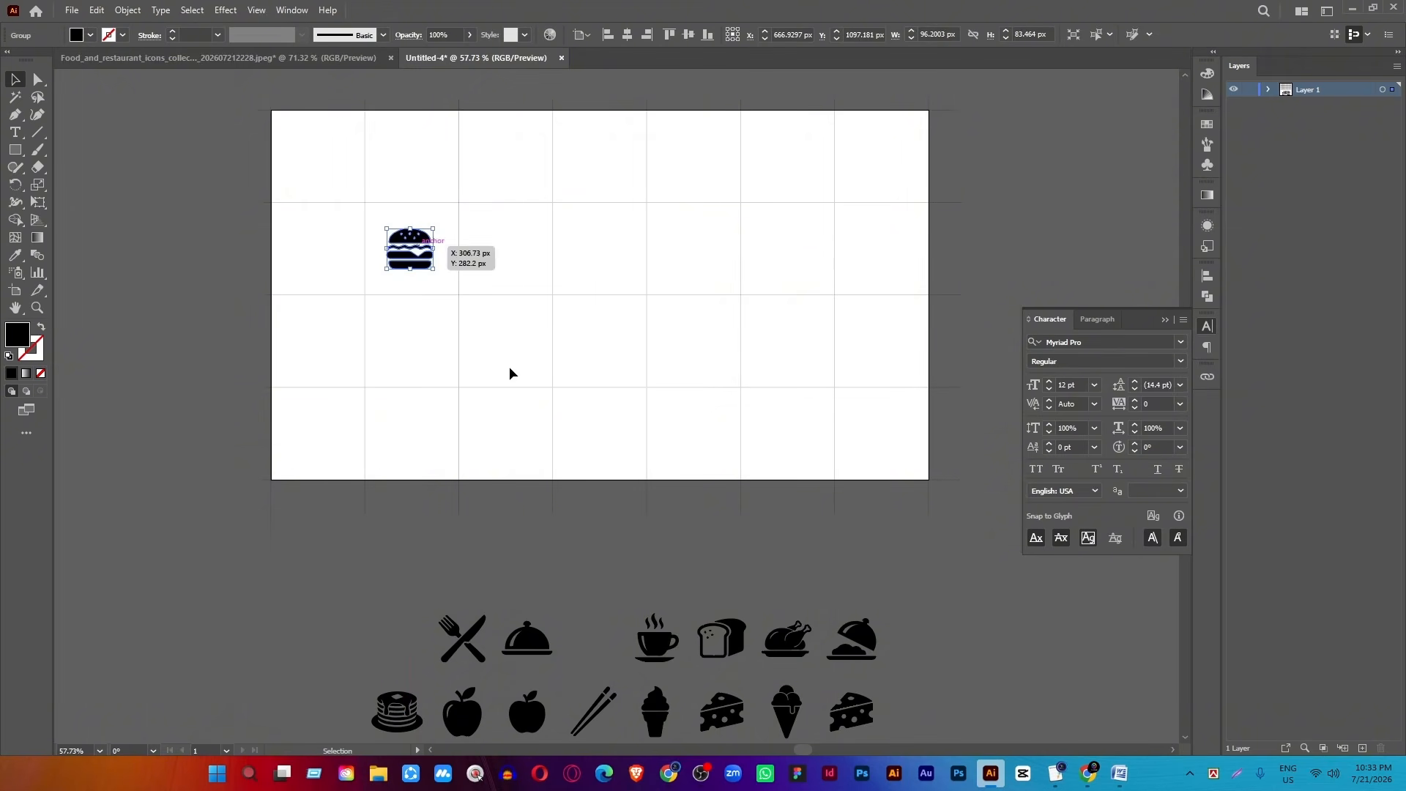
left_click(663, 649)
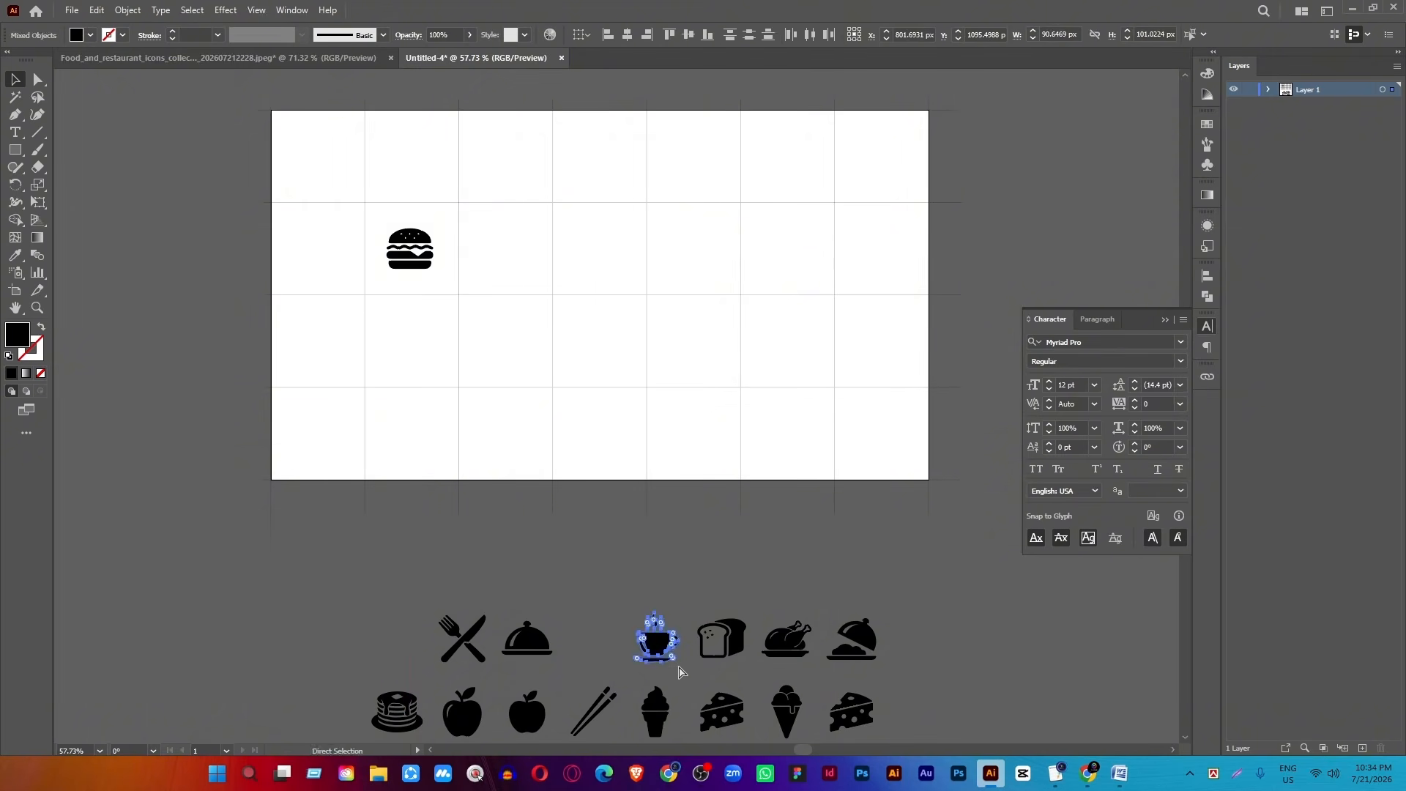
left_click_drag(665, 653, 507, 259)
Draw a 195 × 192 px black rectangle filling the burger's grid cell and set its opacity to 25%.
key("ctrl+space")
left_click_drag(395, 226, 625, 268)
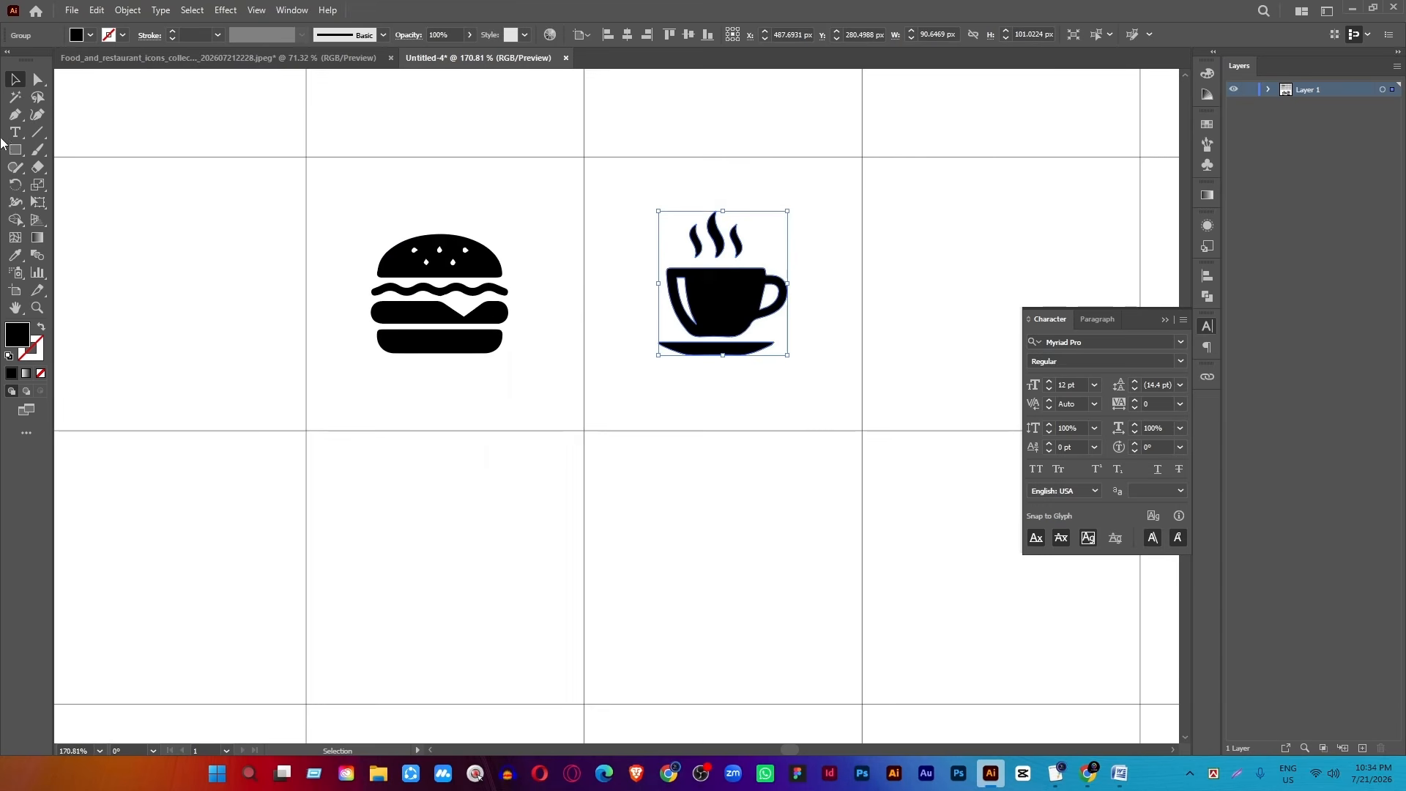
left_click(14, 150)
left_click_drag(306, 157, 584, 430)
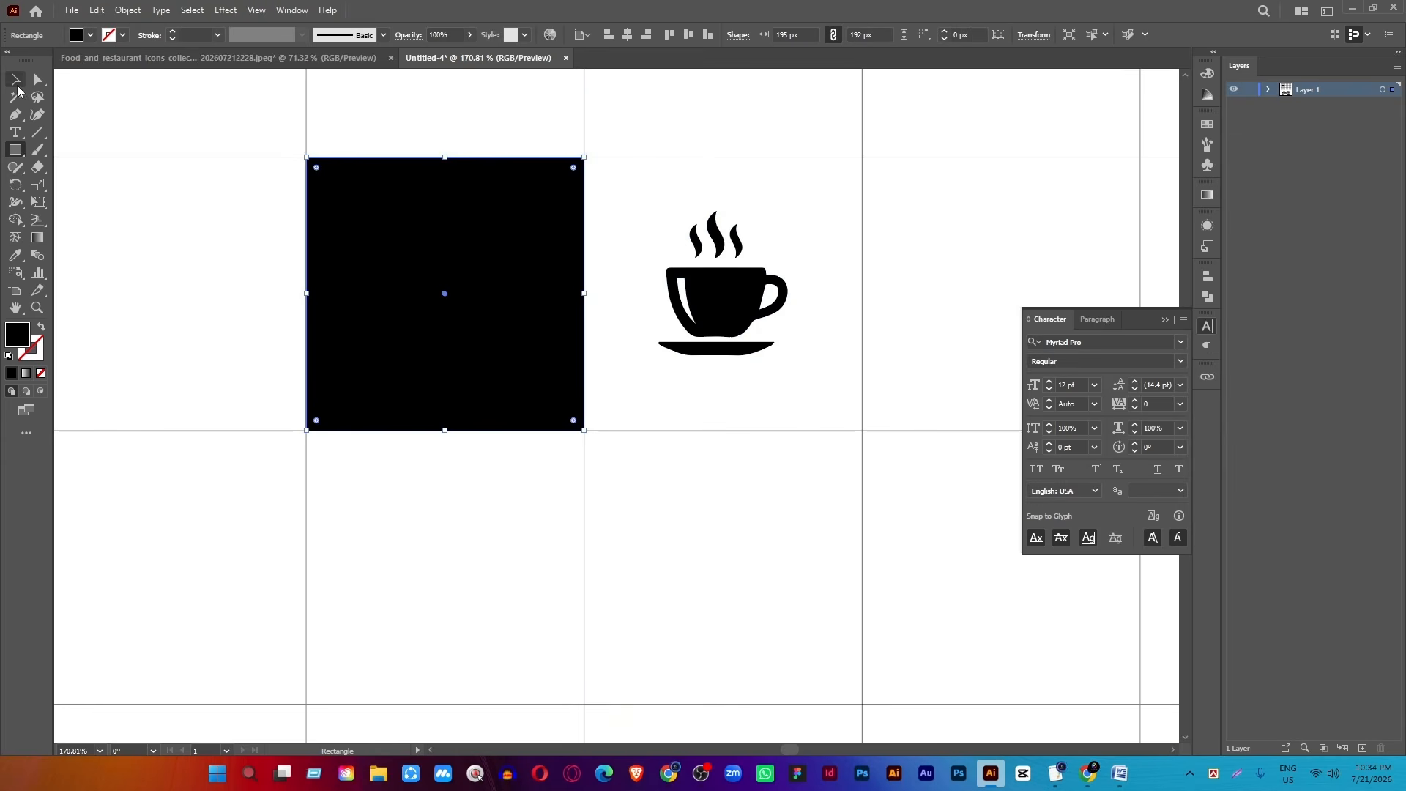
left_click(15, 79)
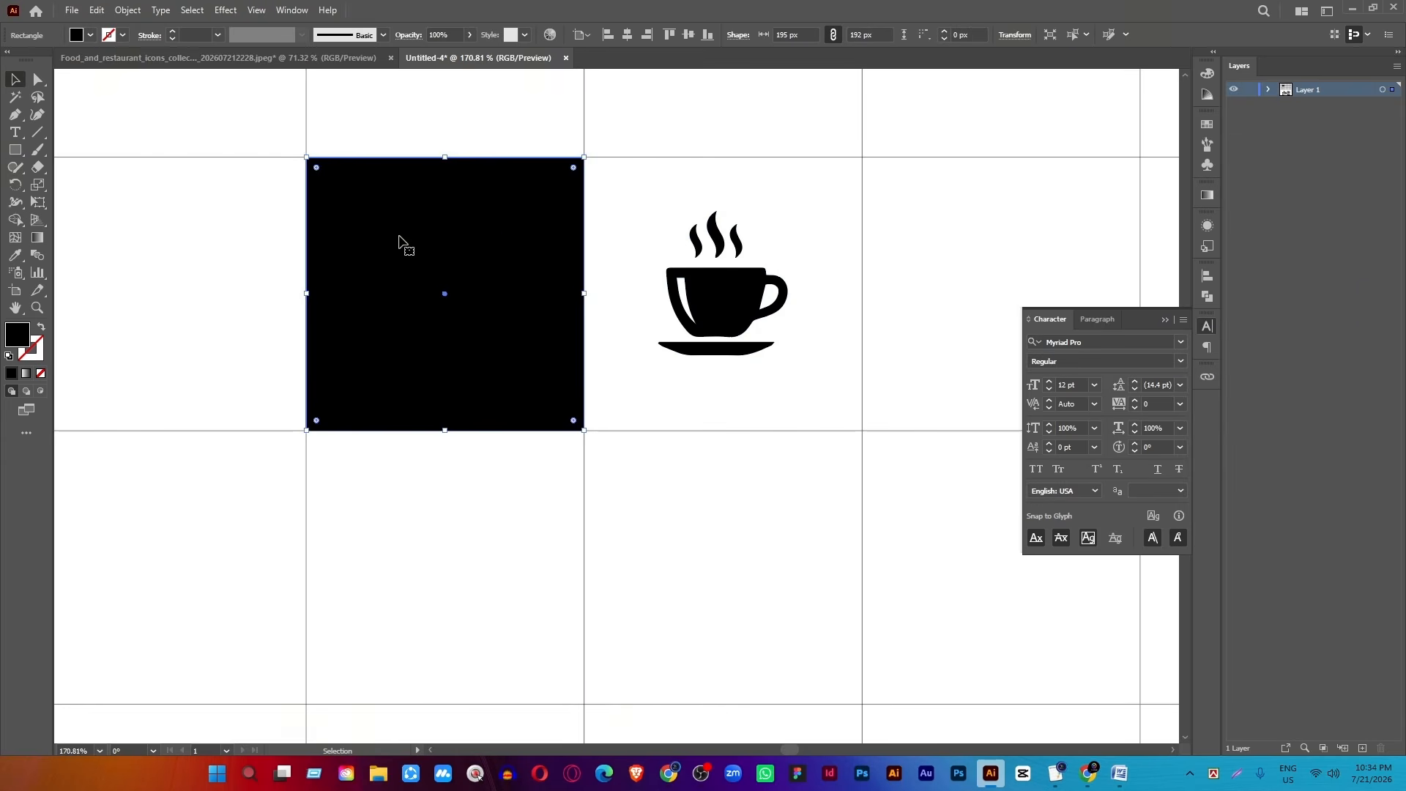
left_click(468, 35)
left_click(428, 54)
left_click(439, 246)
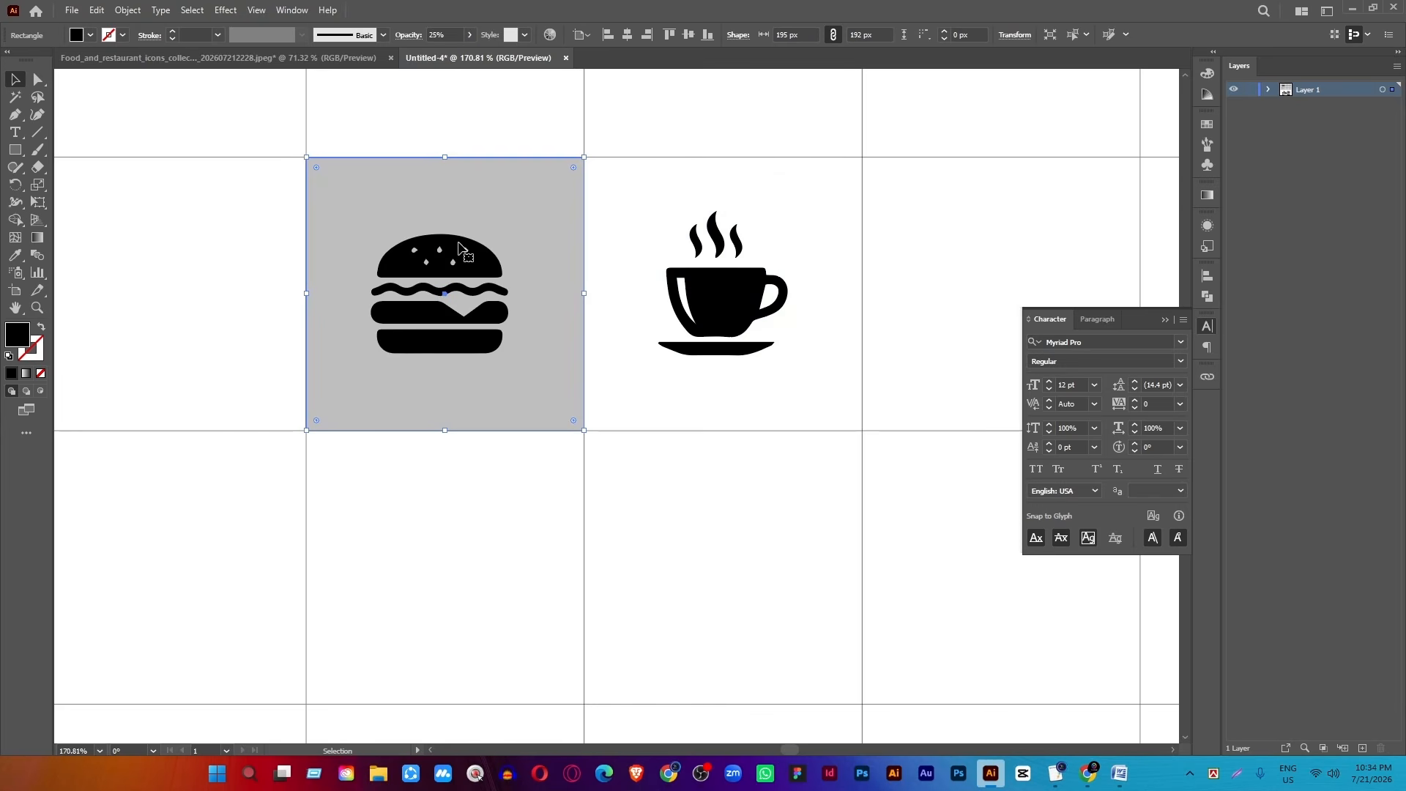
Send the translucent rectangle to the back and center the burger icon on it.
right_click(479, 225)
mouse_move(579, 570)
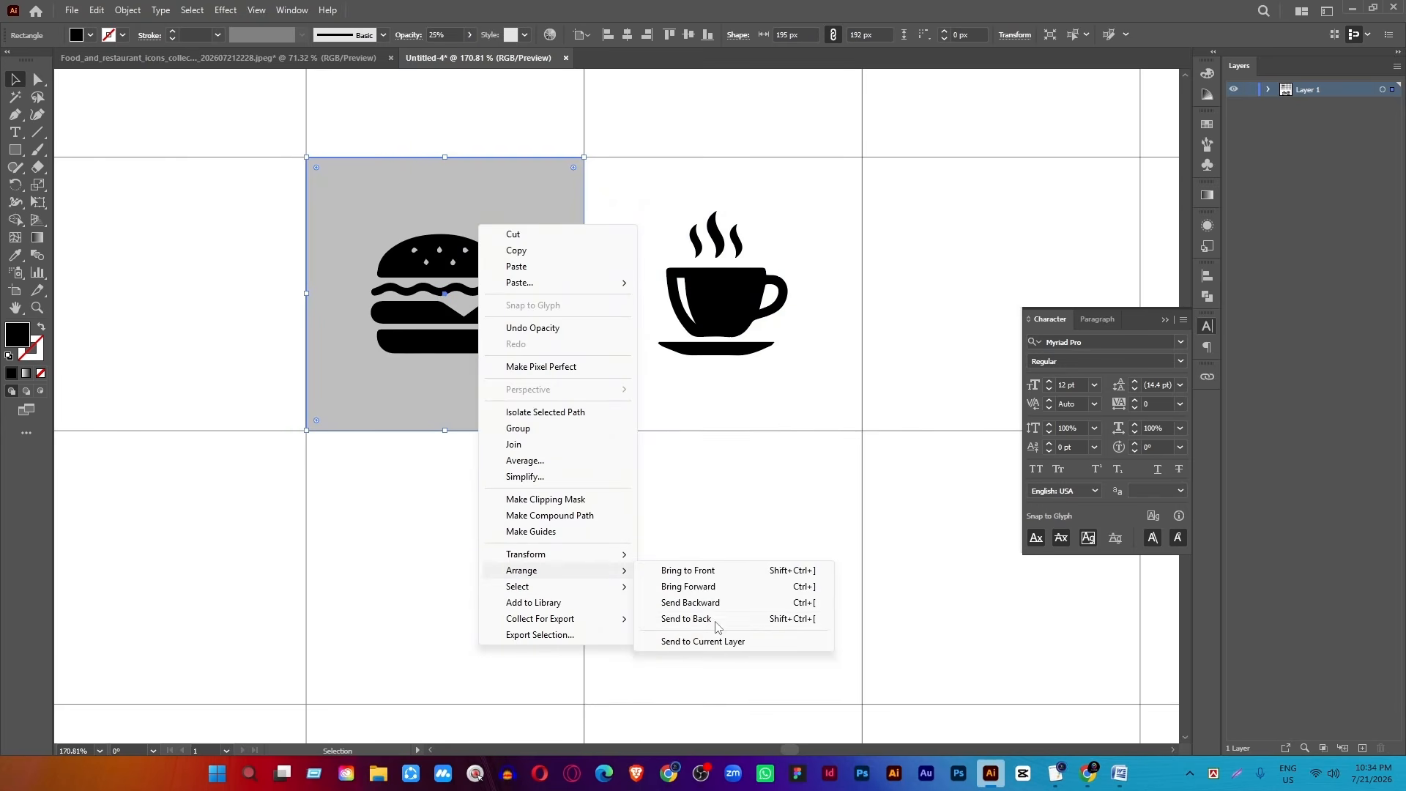
left_click(689, 619)
left_click(483, 264)
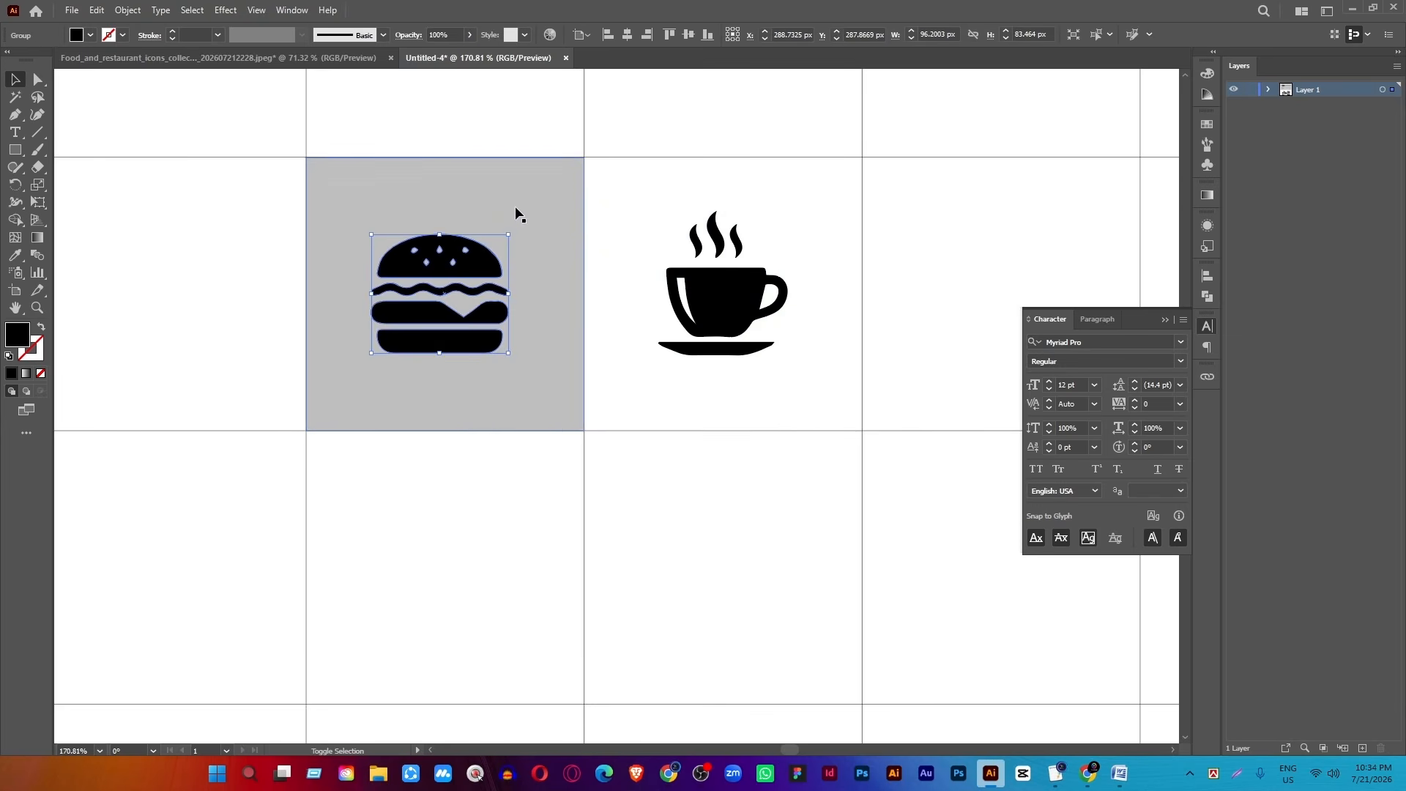
left_click(472, 201, "shift")
left_click(627, 35)
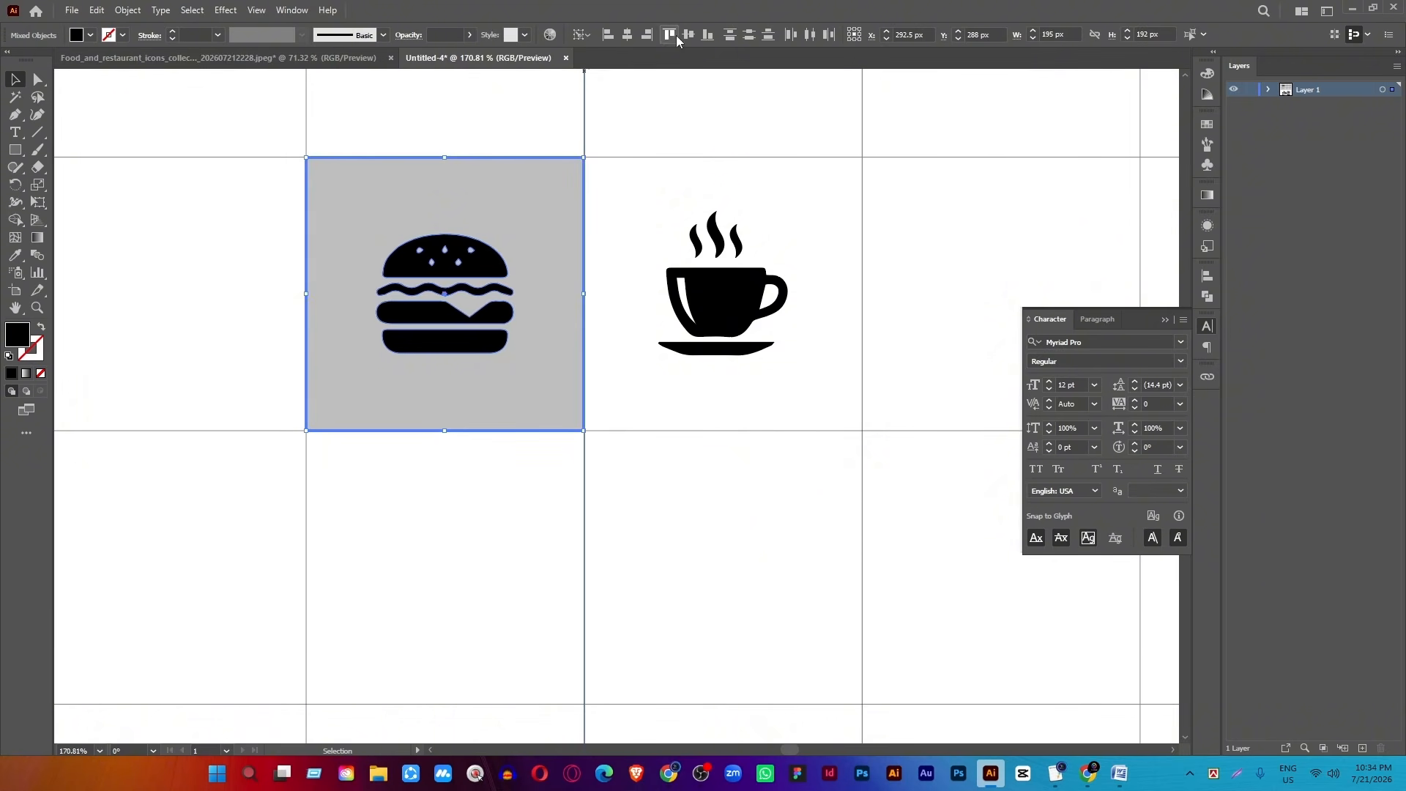
Delete the translucent helper rectangle behind the burger icon.
scroll(411, 270, "down", 5)
left_click(363, 244)
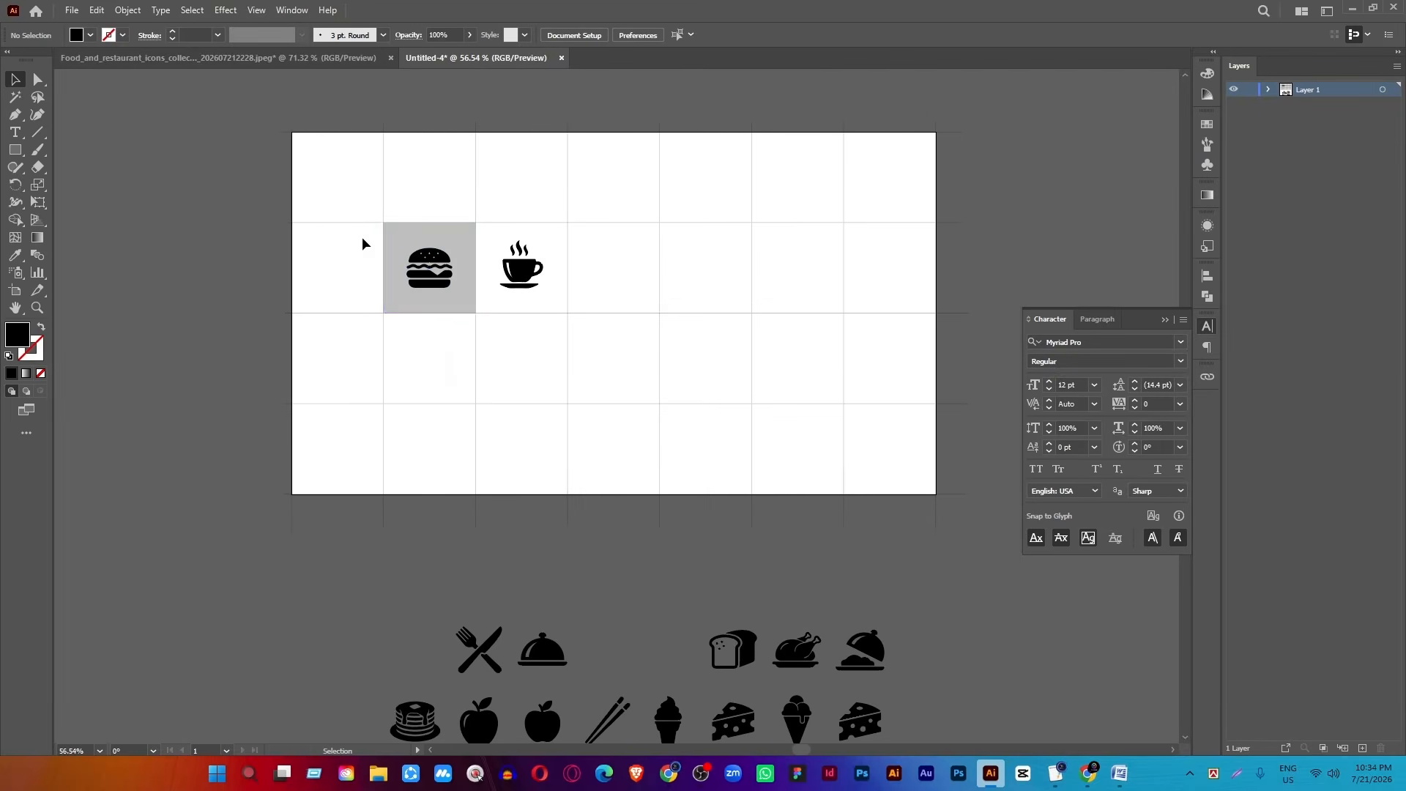
left_click(408, 235)
key("Delete")
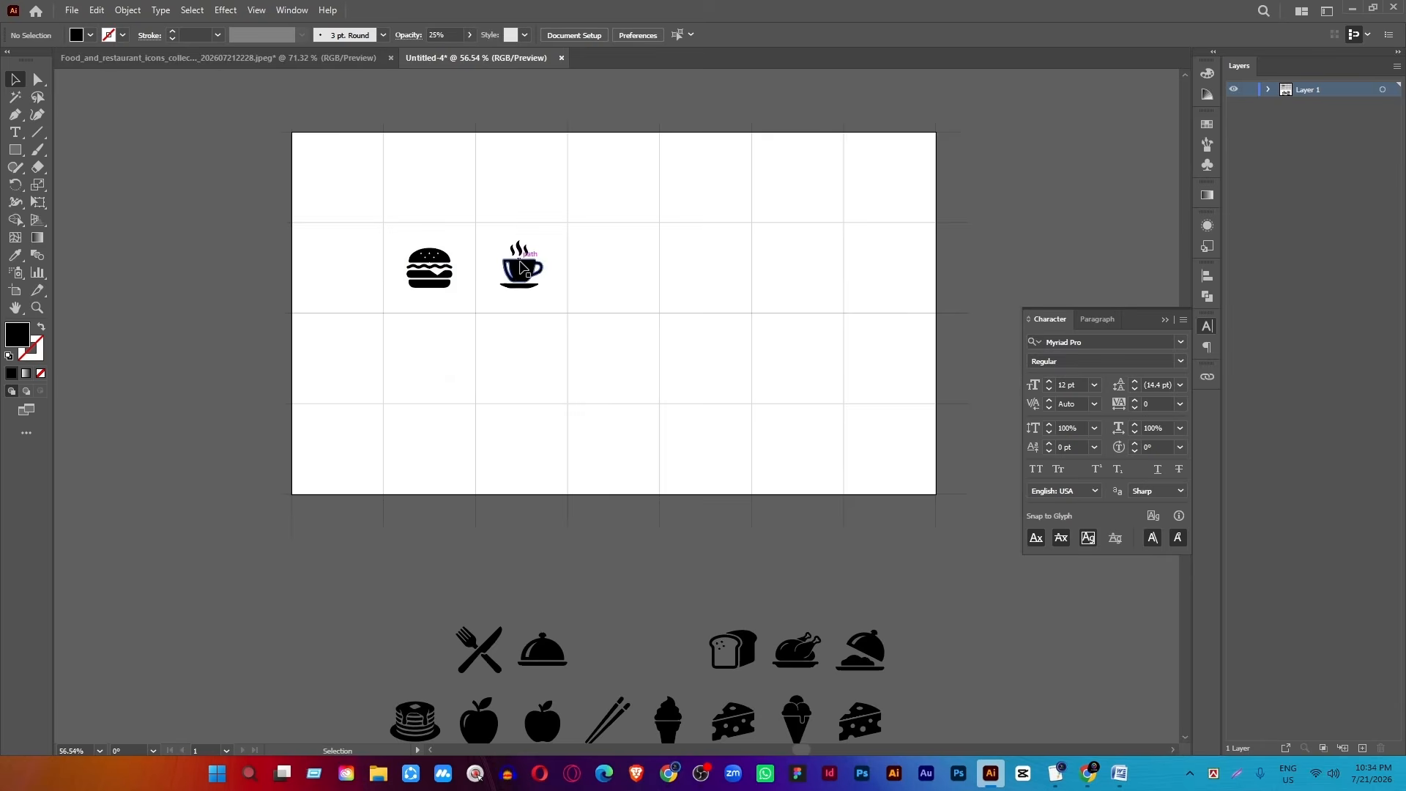
Move the bread, roast chicken and open cloche icons into the next three cells of the grid's second row.
scroll(637, 456, "down", 1)
left_click(699, 572)
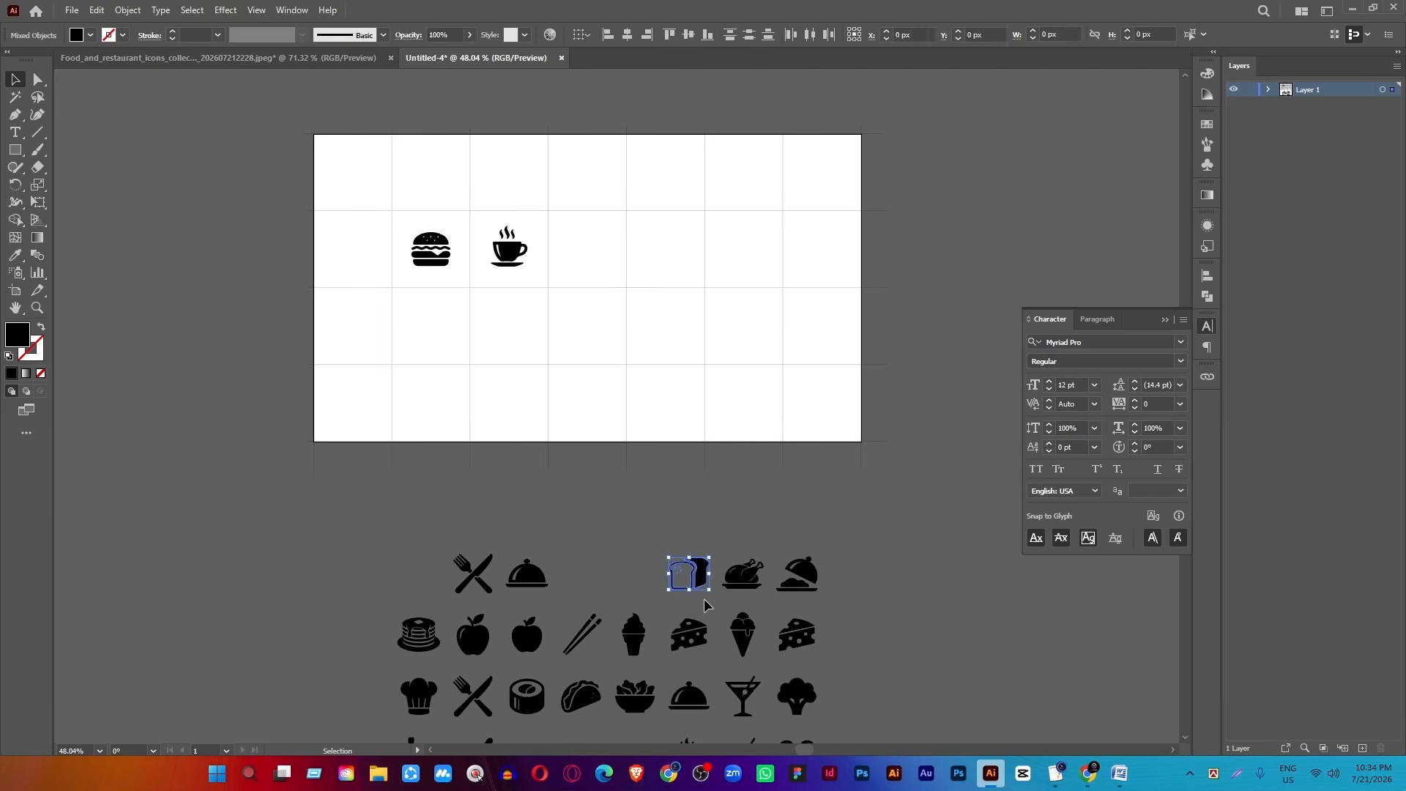
left_click_drag(702, 564, 603, 243)
left_click(754, 589)
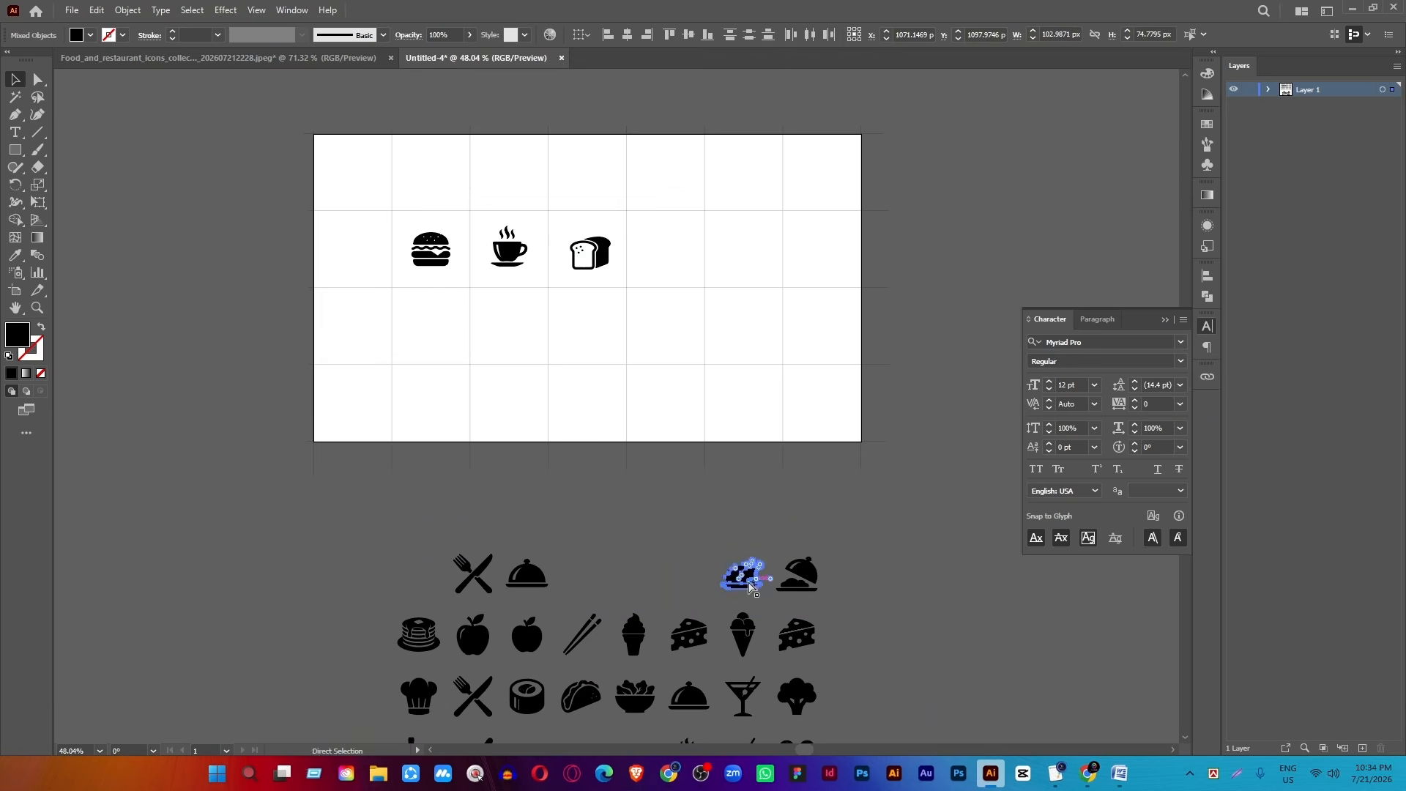
left_click_drag(740, 579, 658, 250)
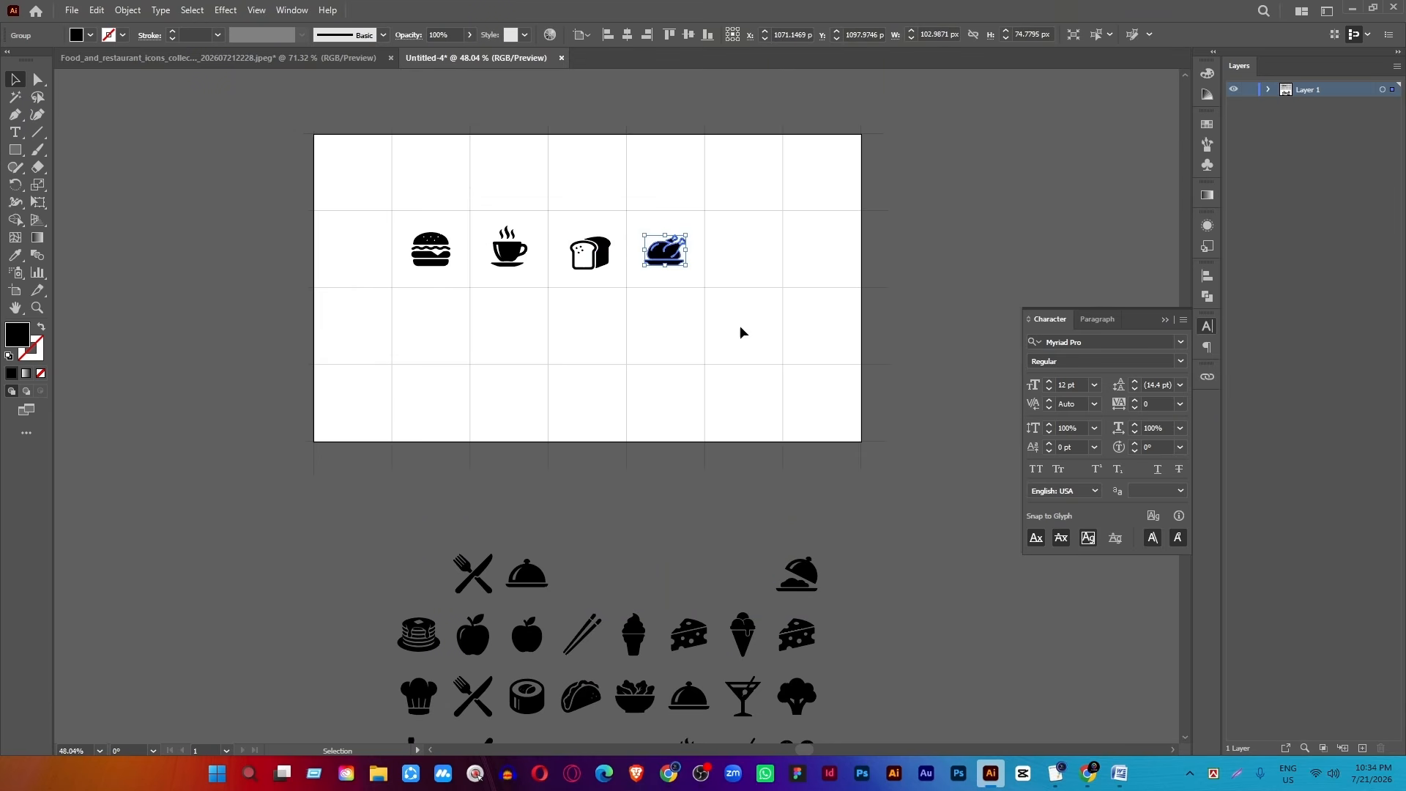
left_click(814, 592)
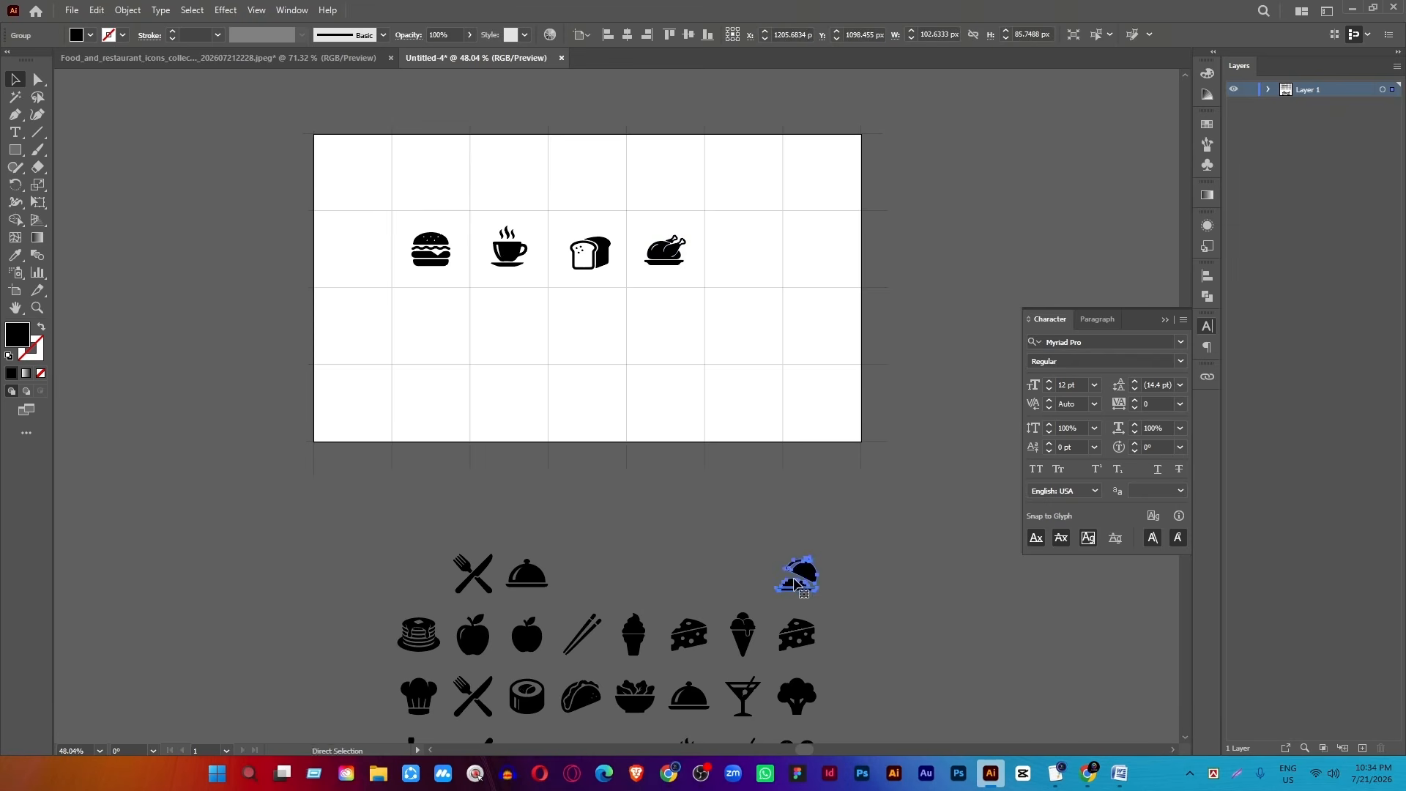
left_click_drag(813, 590, 749, 253)
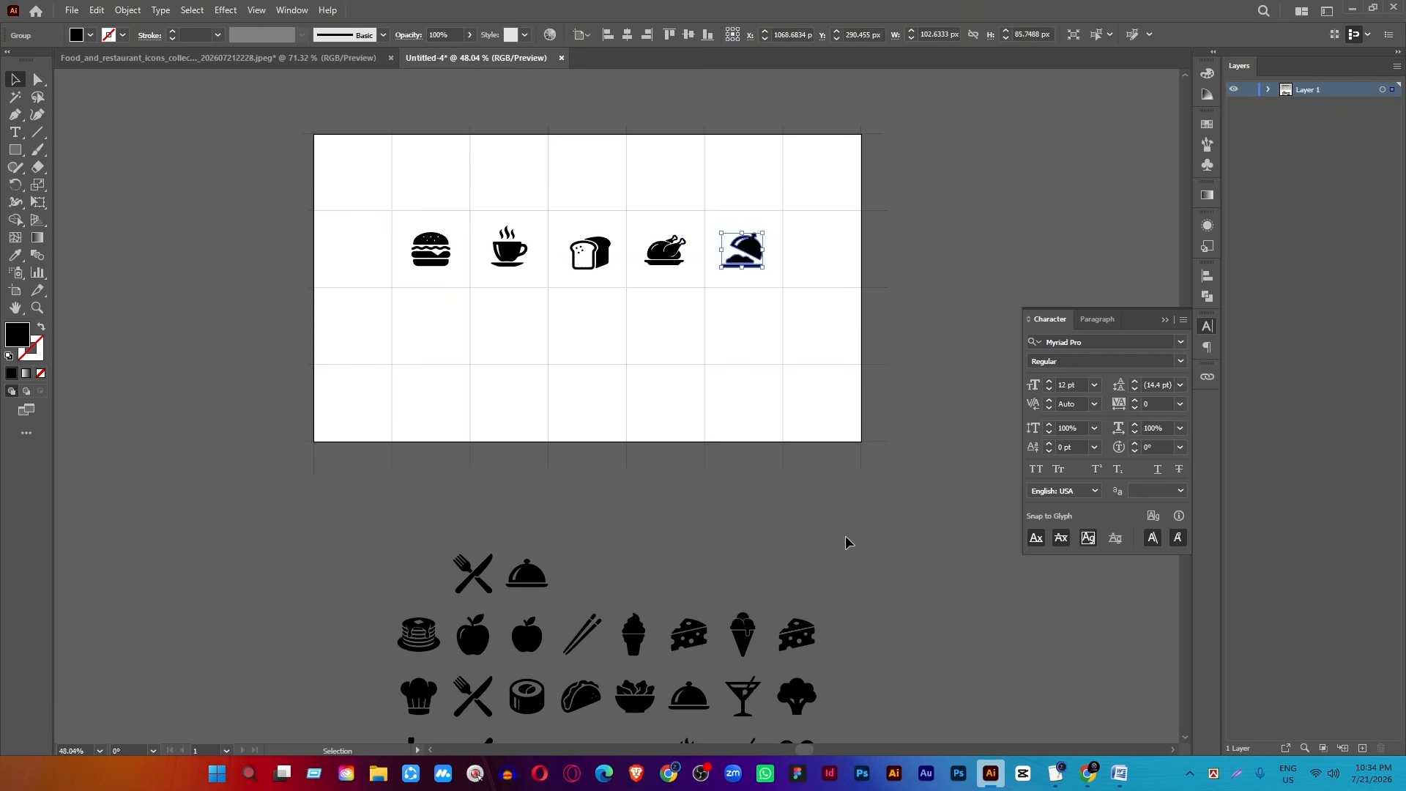
left_click(848, 541)
Move the two cheese icons and the ice cream cone into the third row, under the bread, chicken and open cloche.
left_click(795, 630)
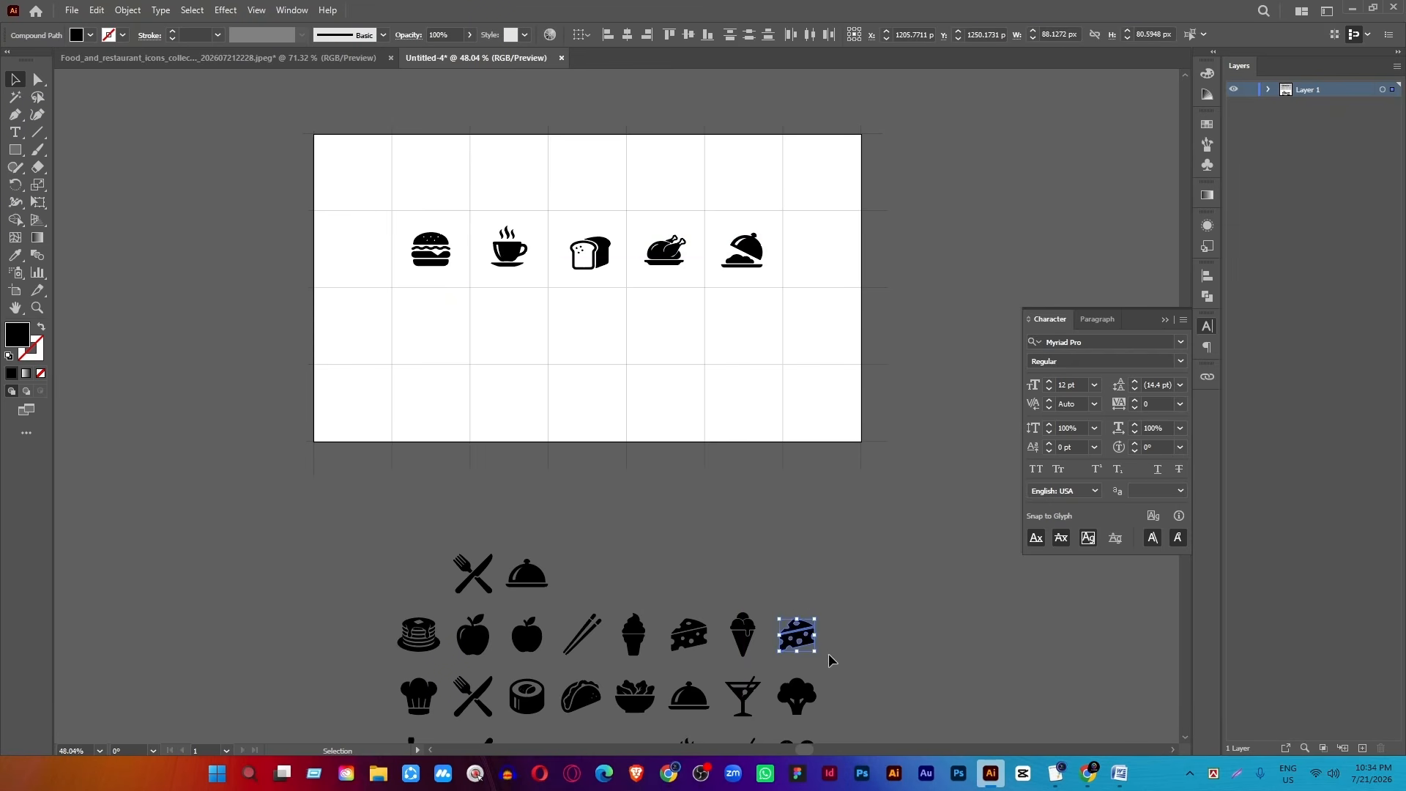
left_click_drag(793, 619, 738, 301)
left_click(744, 638)
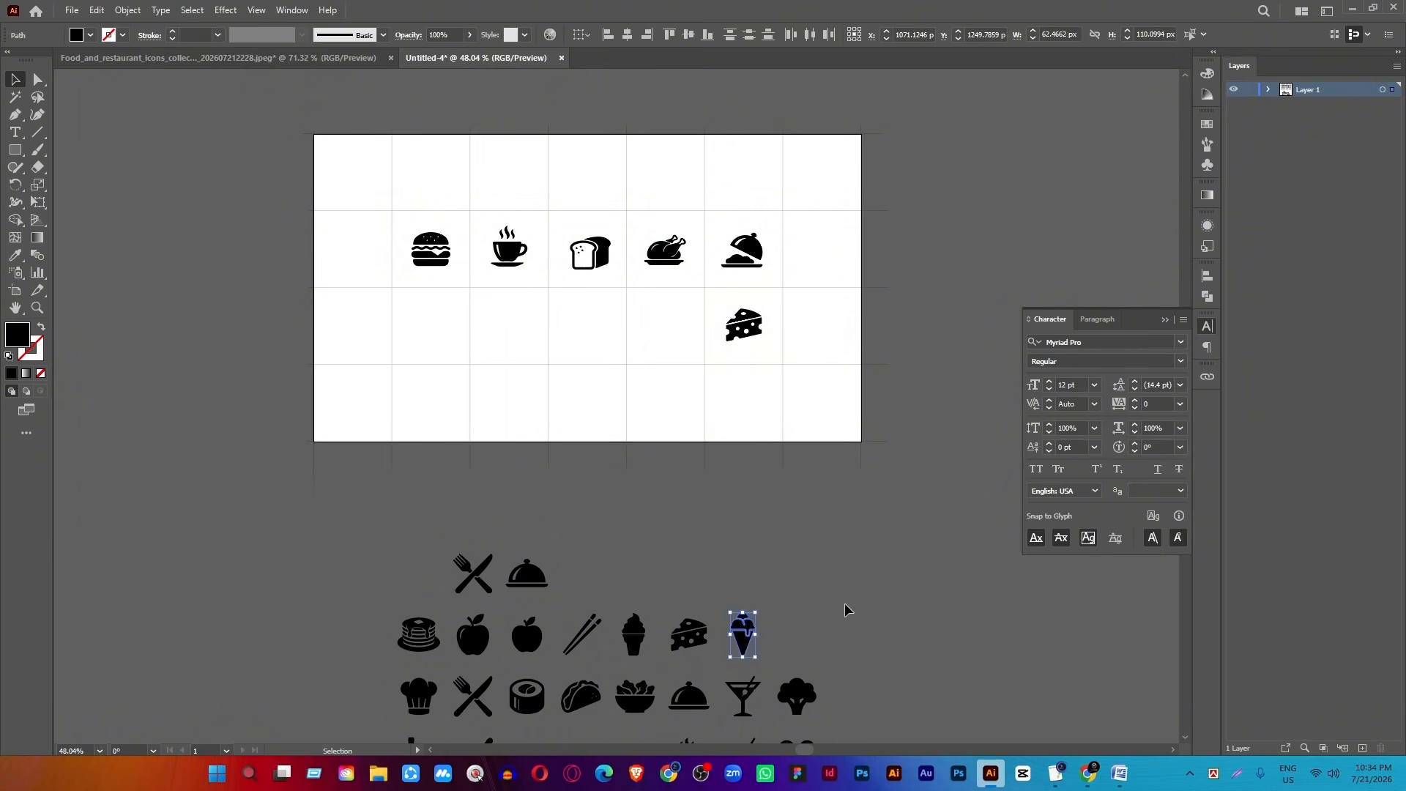
left_click_drag(744, 637, 661, 306)
left_click_drag(699, 641, 600, 335)
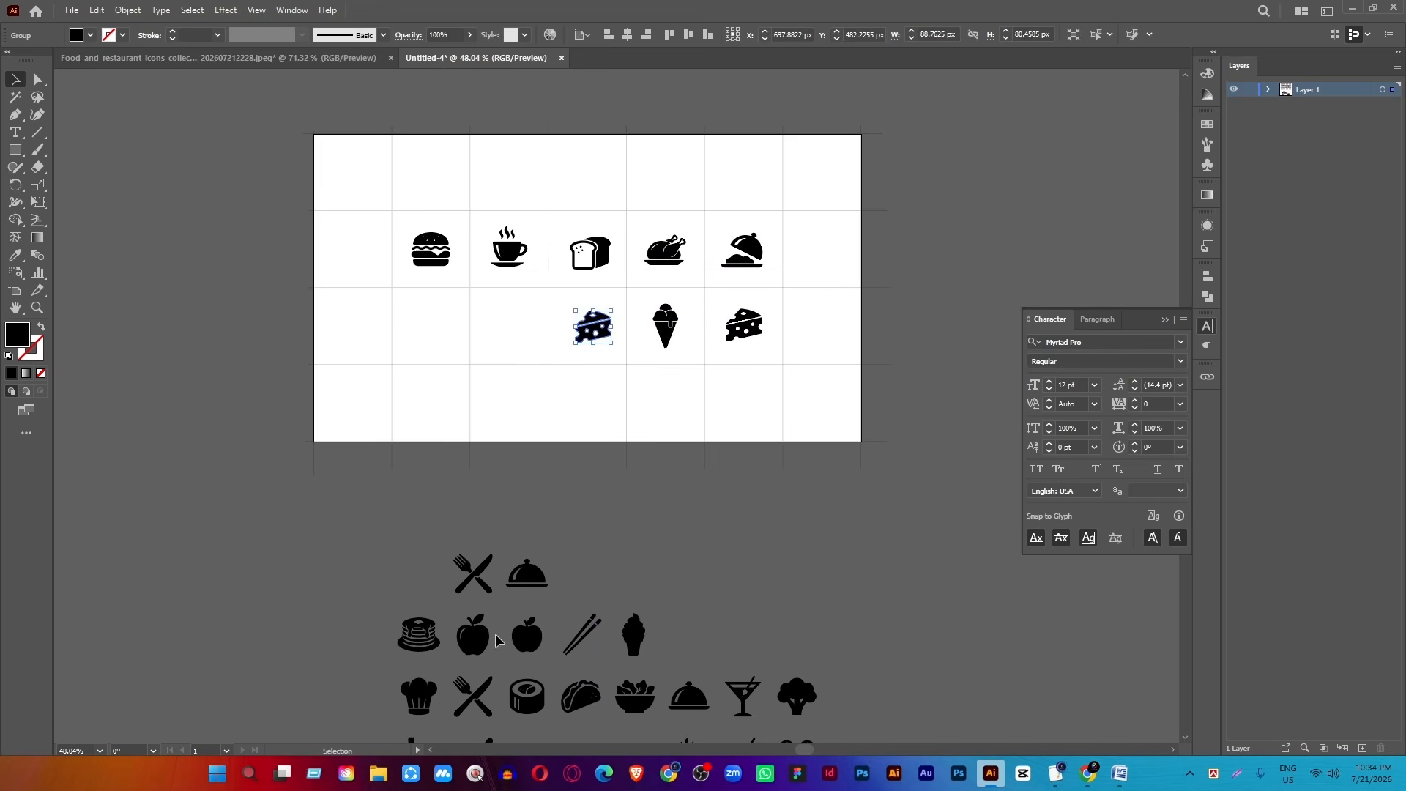
Place the pancake stack under the coffee cup and the chef's hat under the burger in the third row.
key("a")
left_click(434, 646)
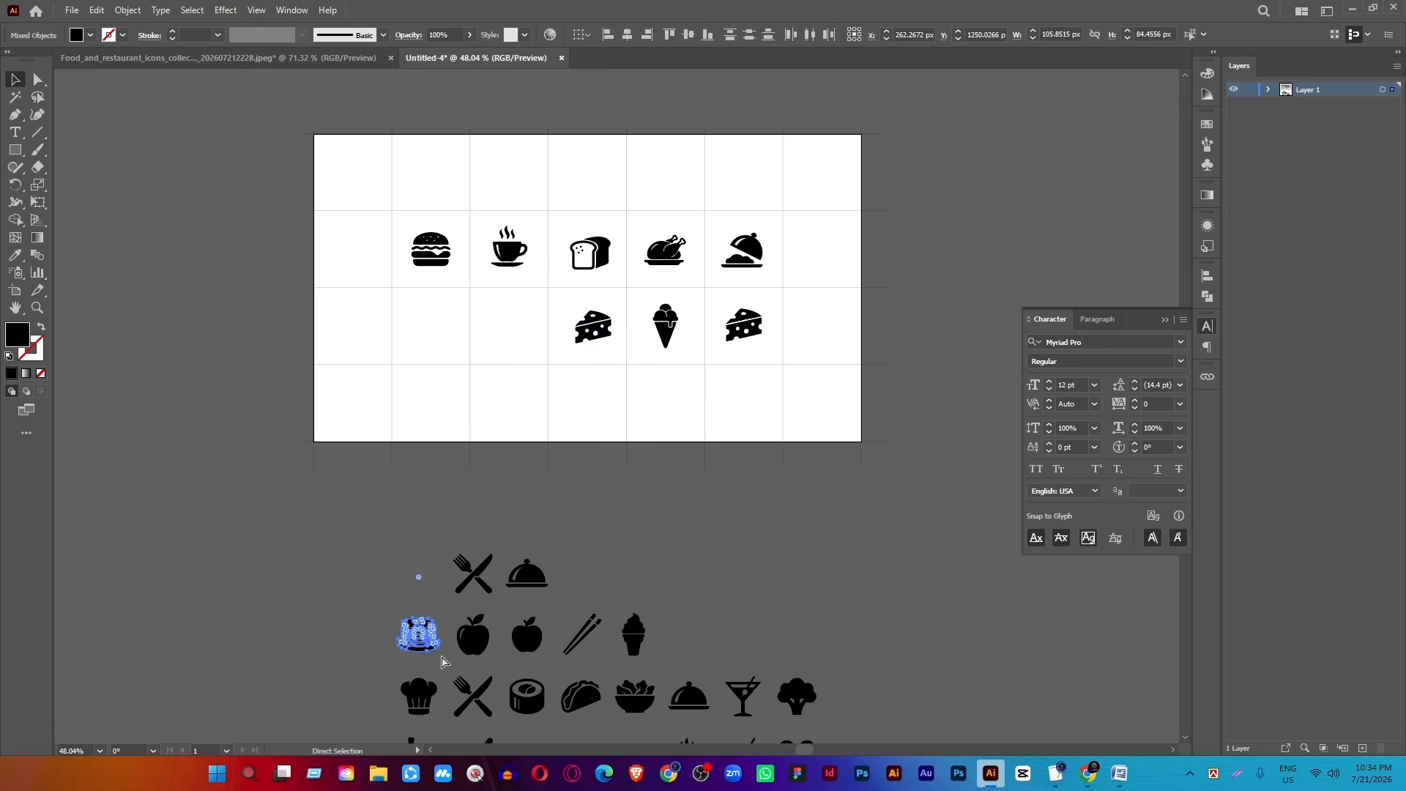
key("v")
left_click_drag(422, 640, 513, 328)
scroll(419, 666, "down", 1)
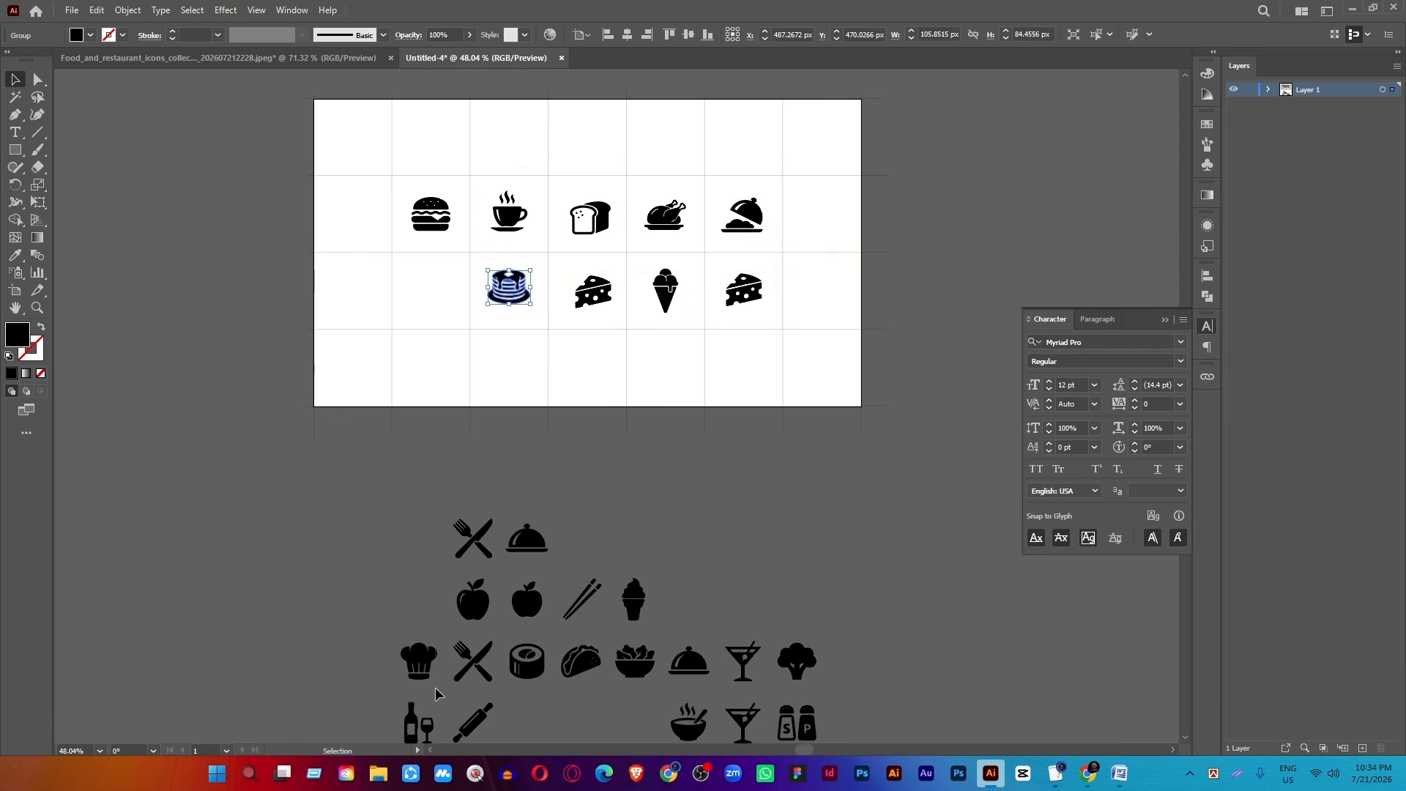
left_click(420, 659)
left_click_drag(420, 659, 434, 281)
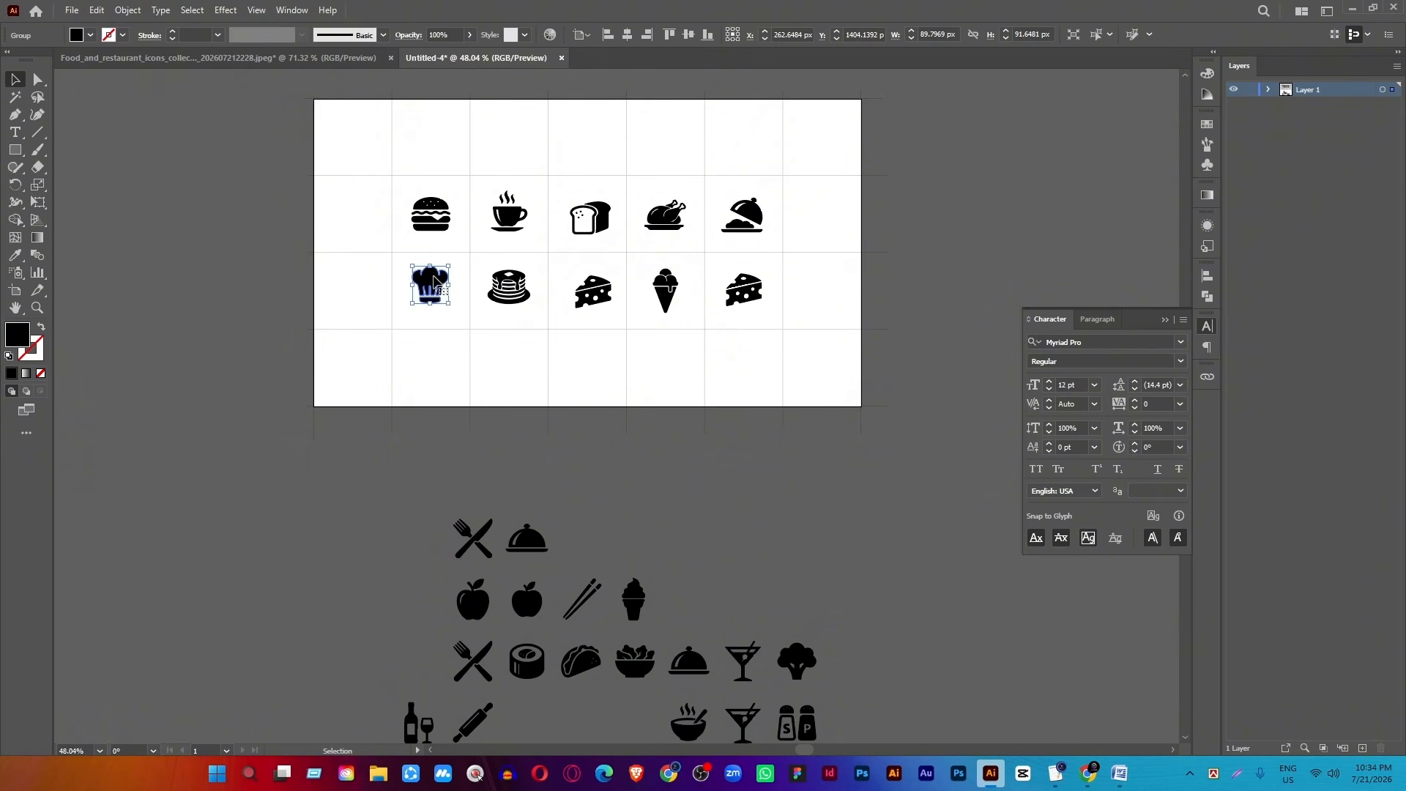
Align the vertical centers of the five second-row icons using the burger as the key object.
left_click(442, 227)
left_click(509, 216, "shift")
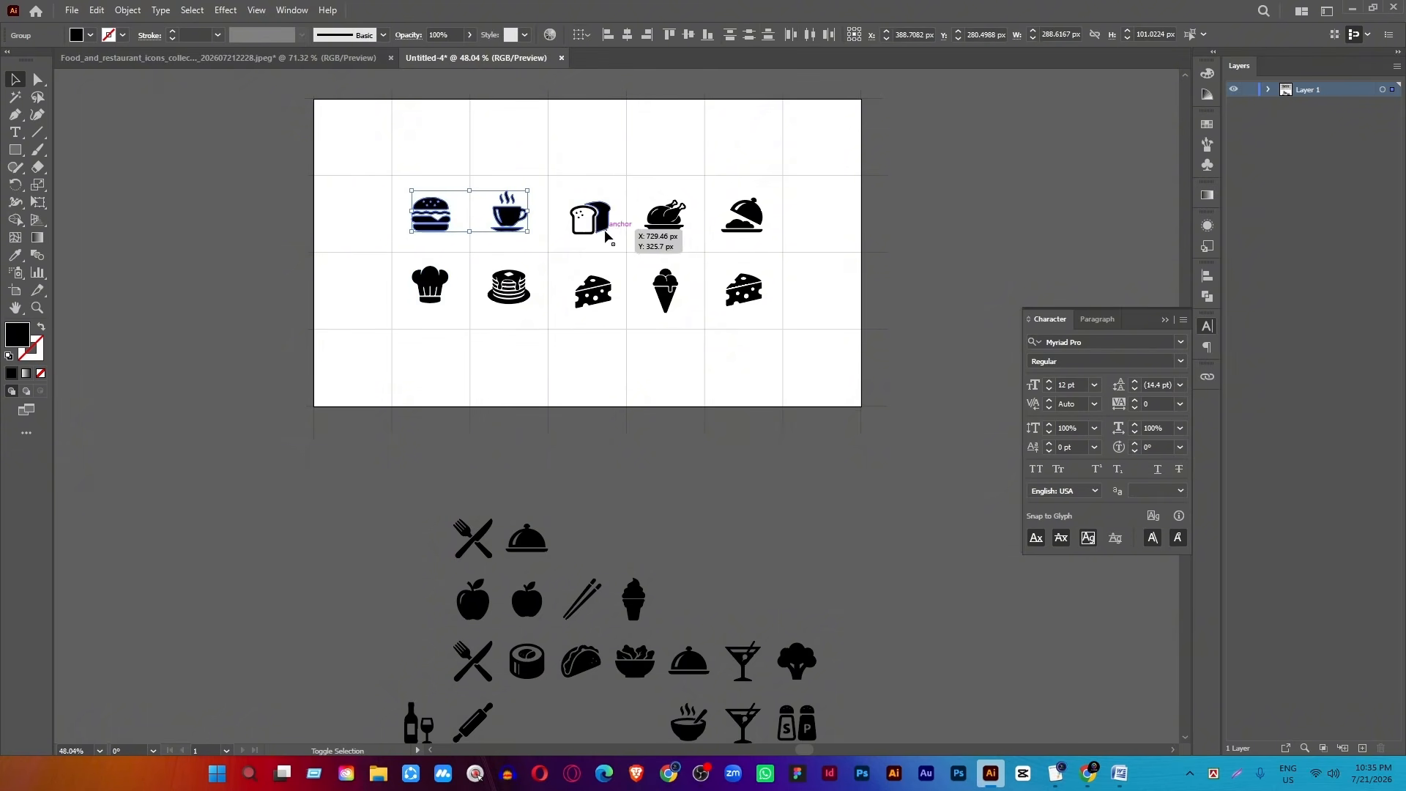
left_click(599, 229, "shift")
left_click(665, 218, "shift")
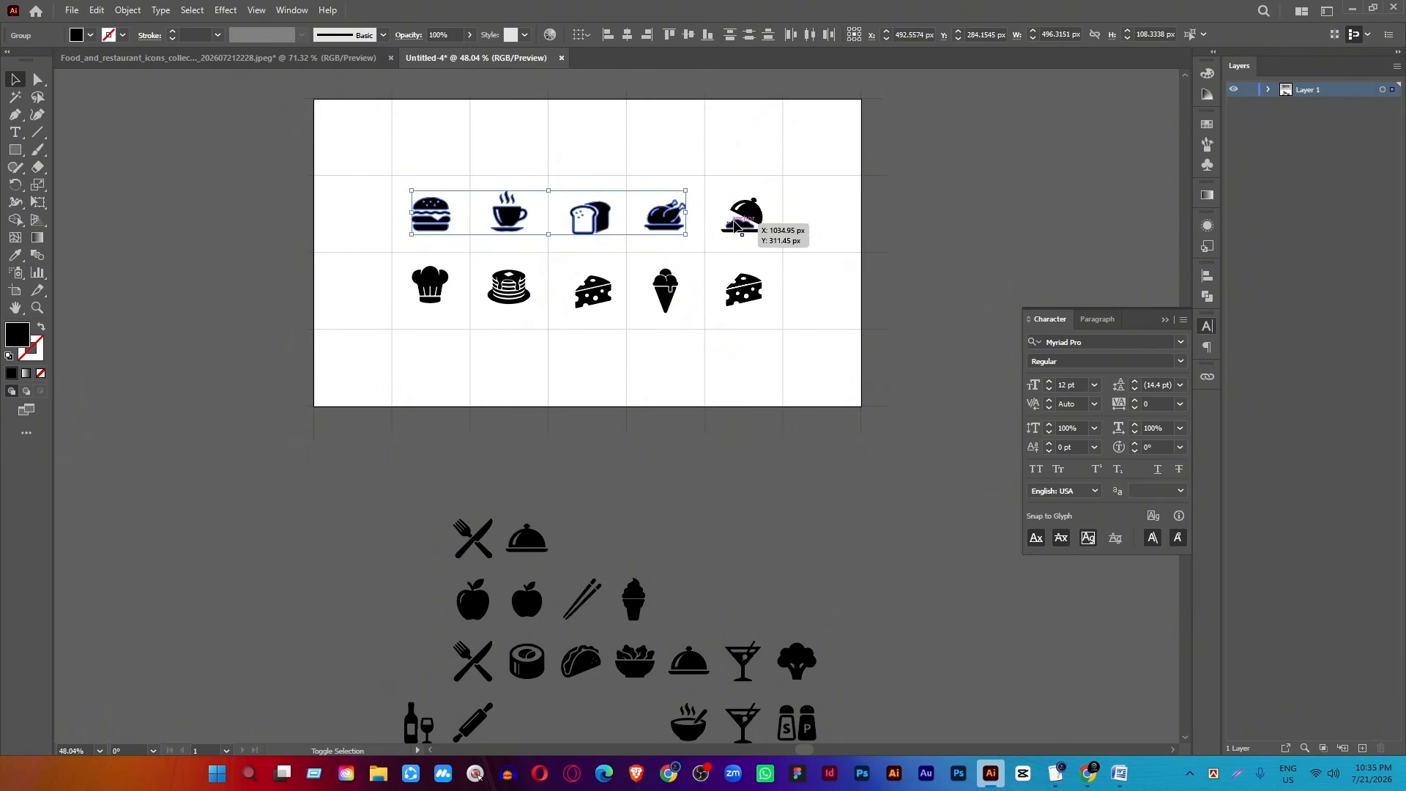
left_click(435, 223)
left_click(688, 35)
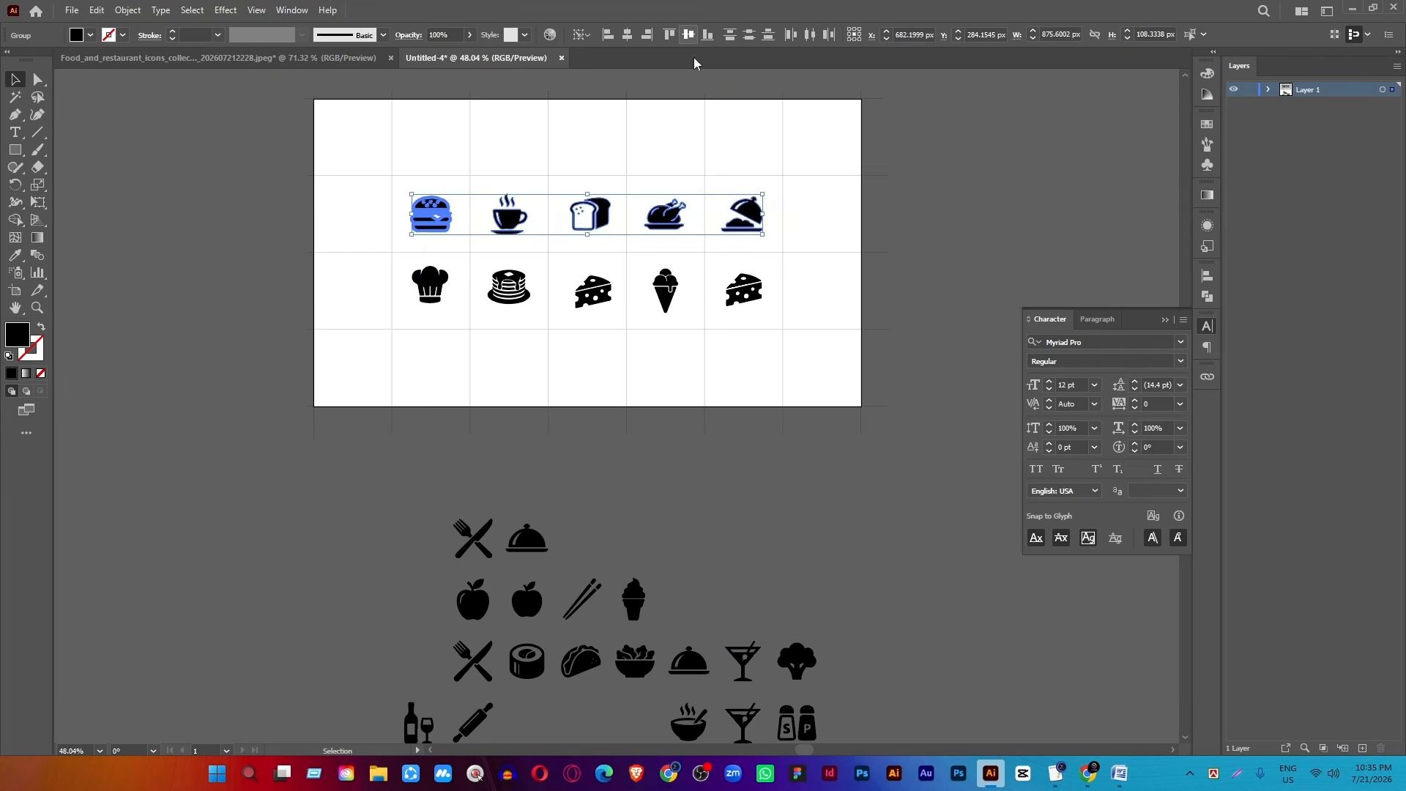
left_click(927, 221)
Align the chef's hat's horizontal center to the burger above it as the key object.
scroll(443, 196, "up", 2)
left_click(430, 283)
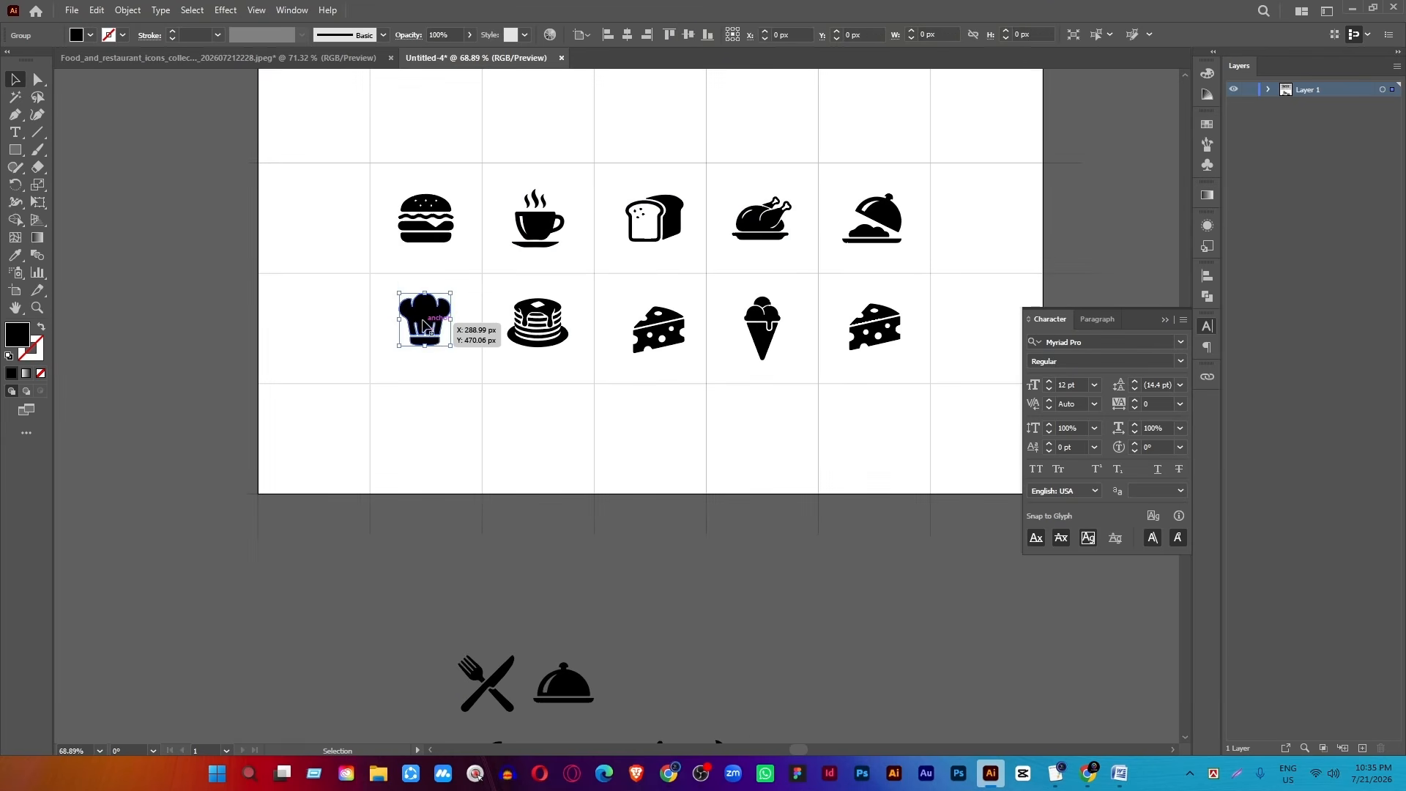
left_click(423, 225, "shift")
left_click(425, 222)
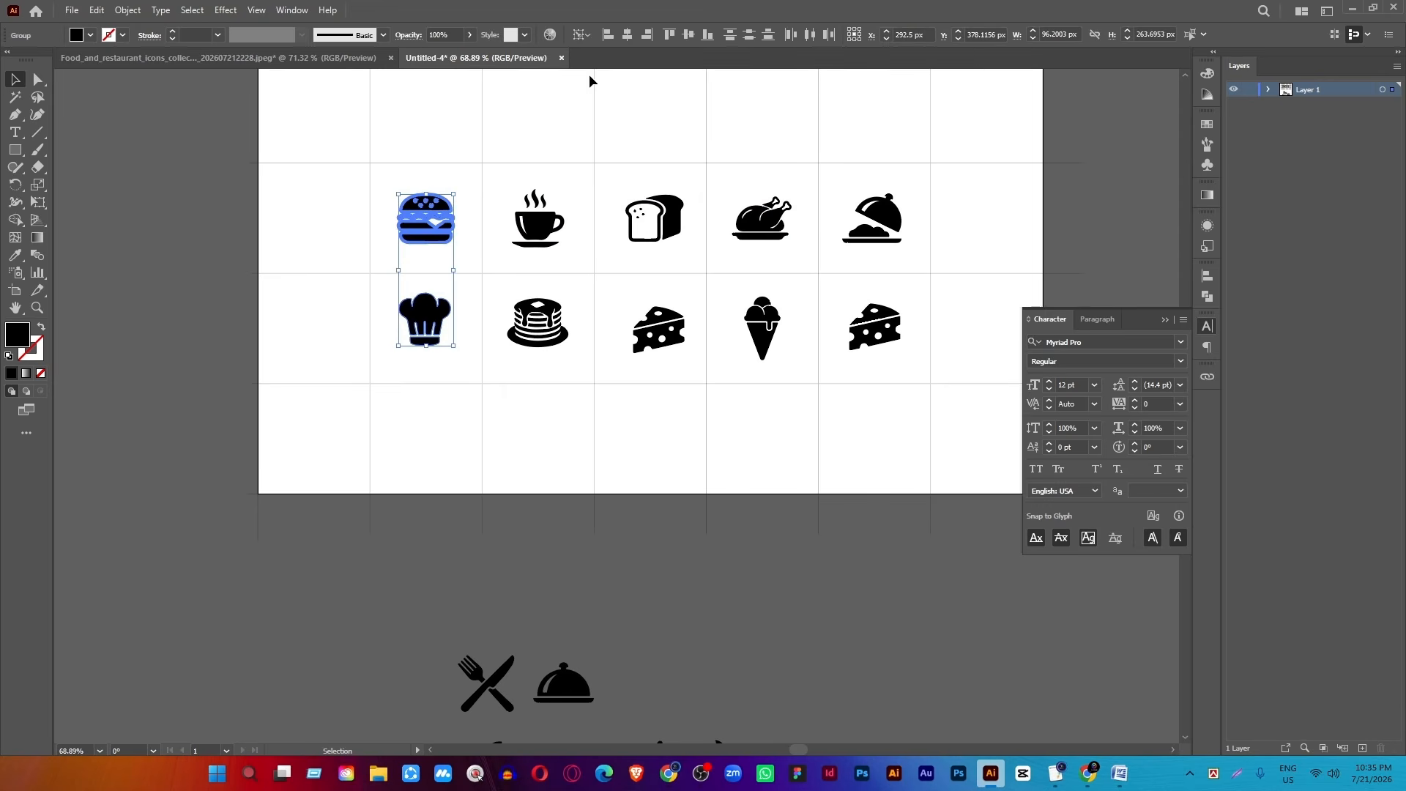
left_click(627, 37)
left_click(247, 275)
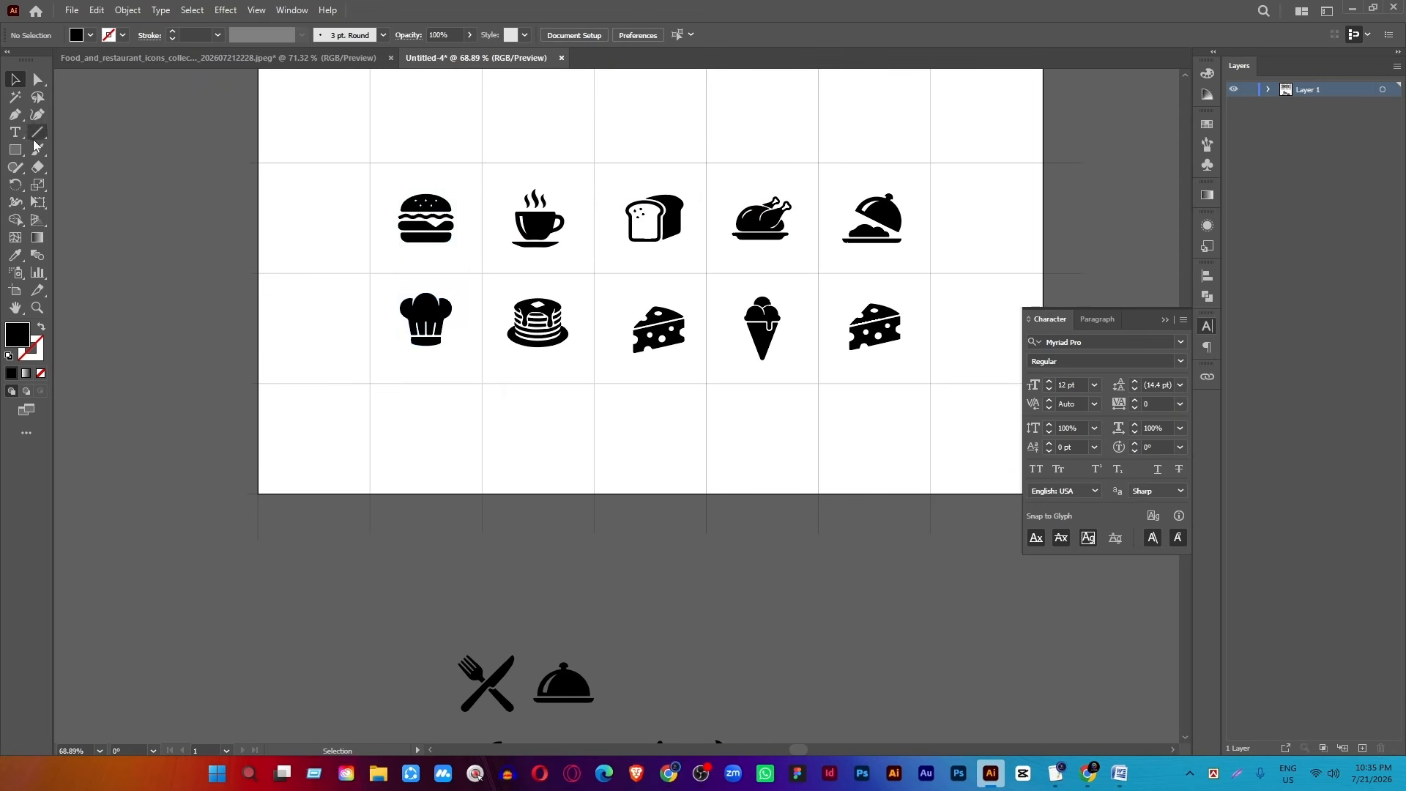
Draw a black 195 × 192 px rectangle filling the chef's hat's grid cell and set its opacity to 35%.
scroll(393, 342, "up", 5)
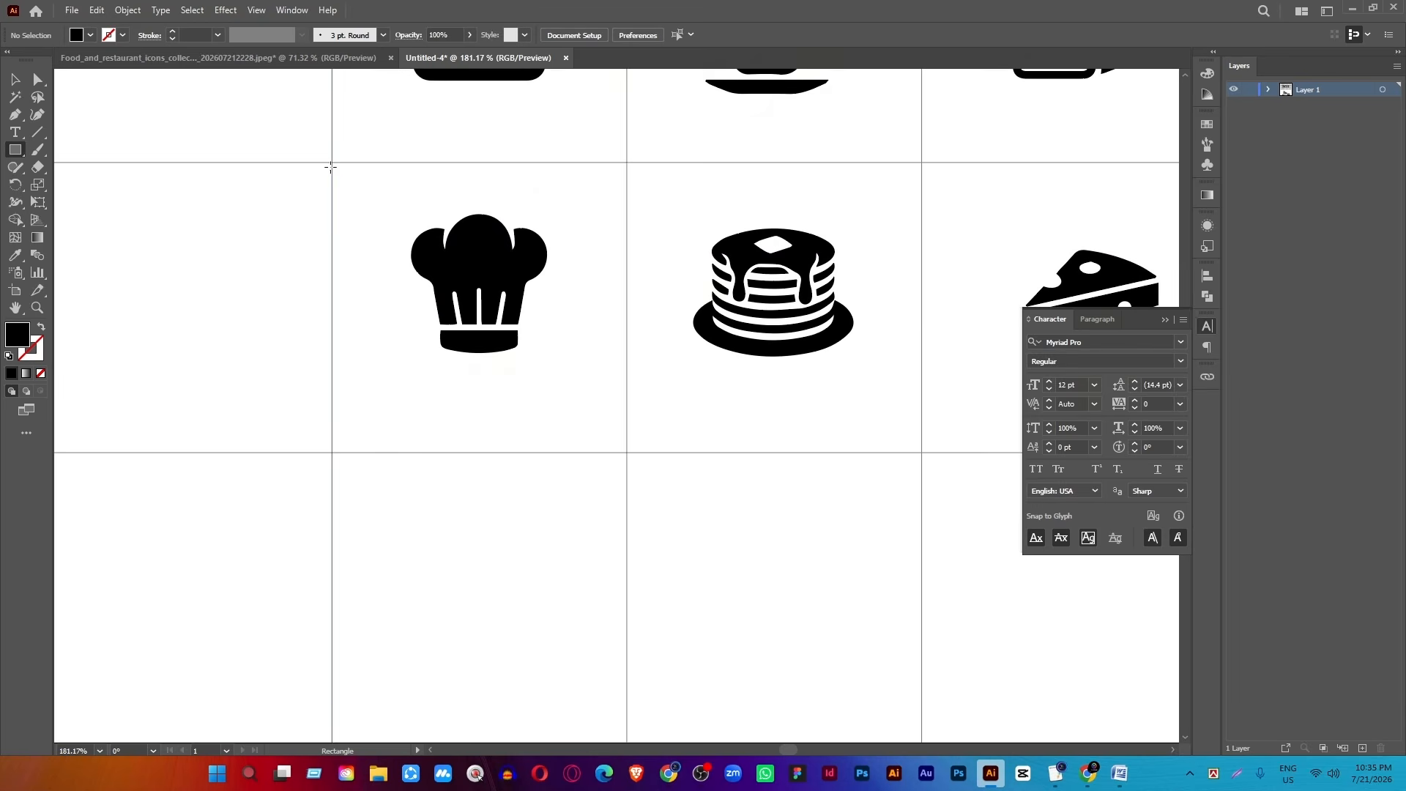
left_click_drag(332, 162, 626, 453)
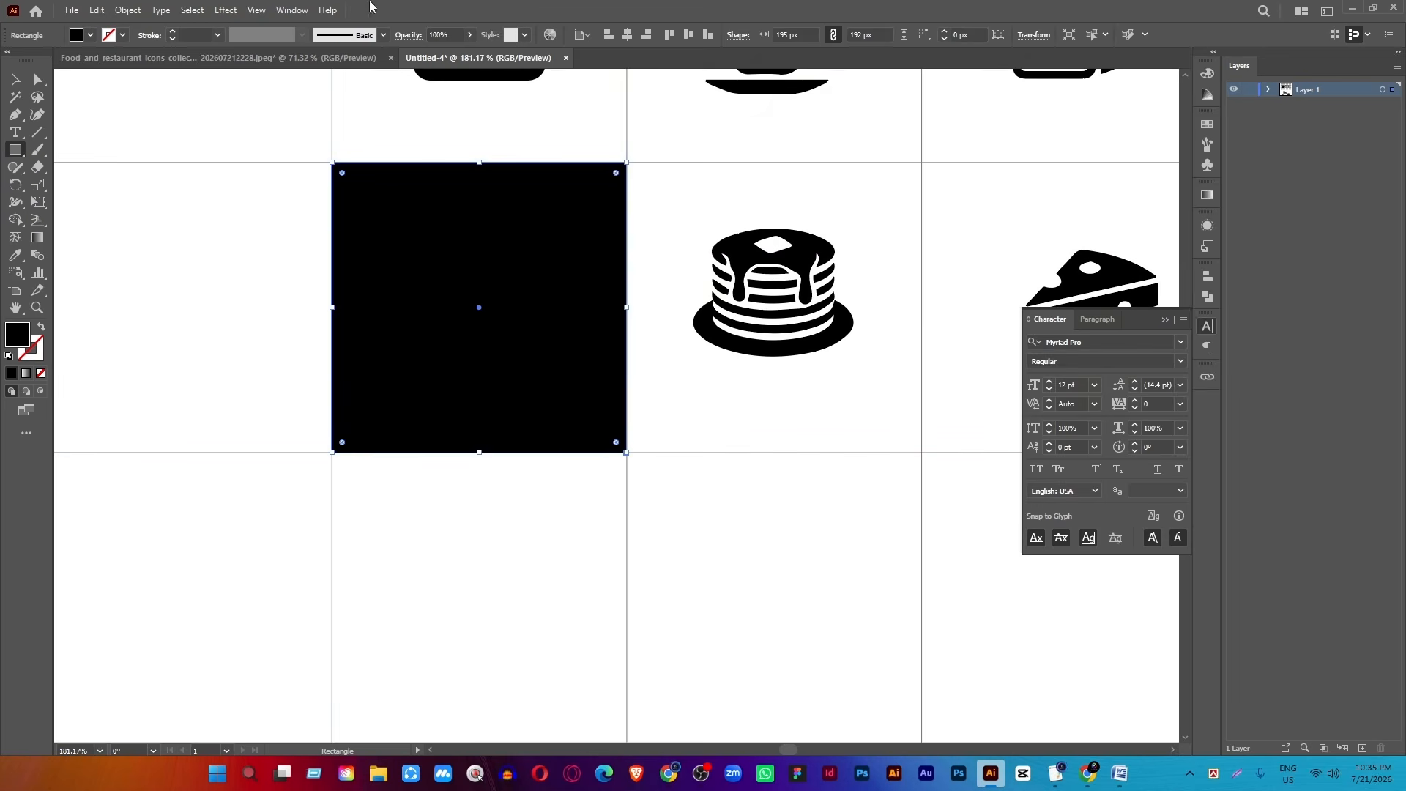
left_click(432, 57)
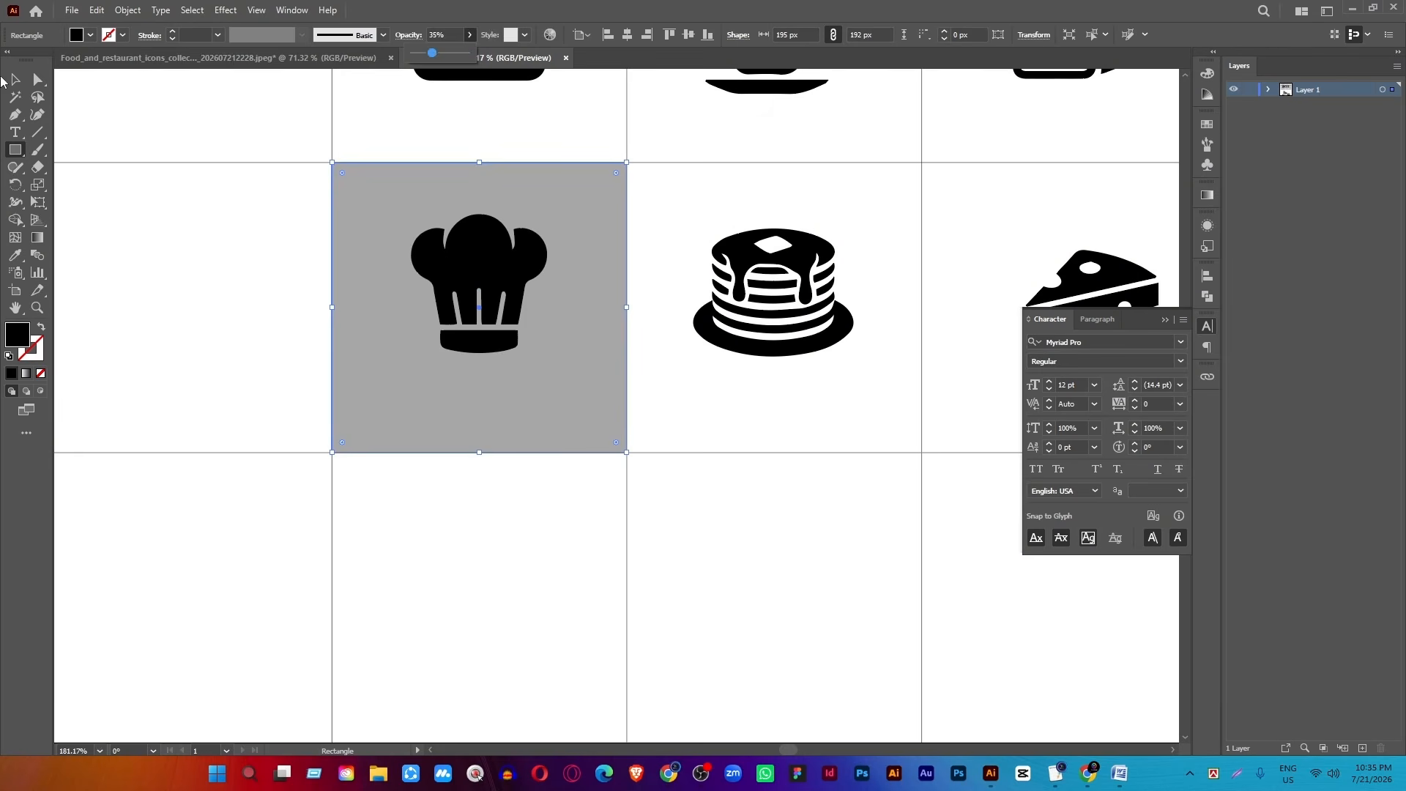
Send the gray rectangle to the back and center the chef's hat vertically on it as the key object.
key("v")
right_click(467, 306)
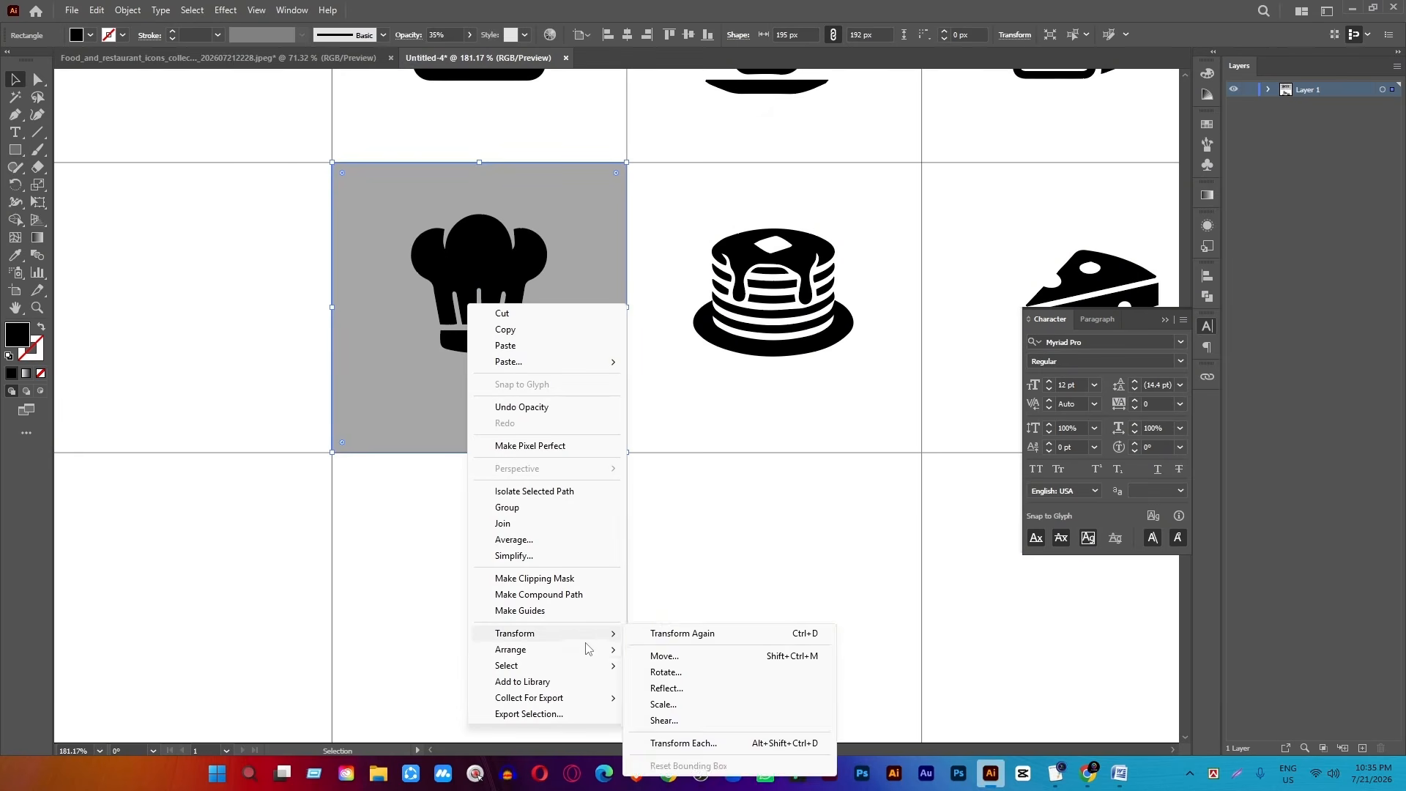
mouse_move(612, 651)
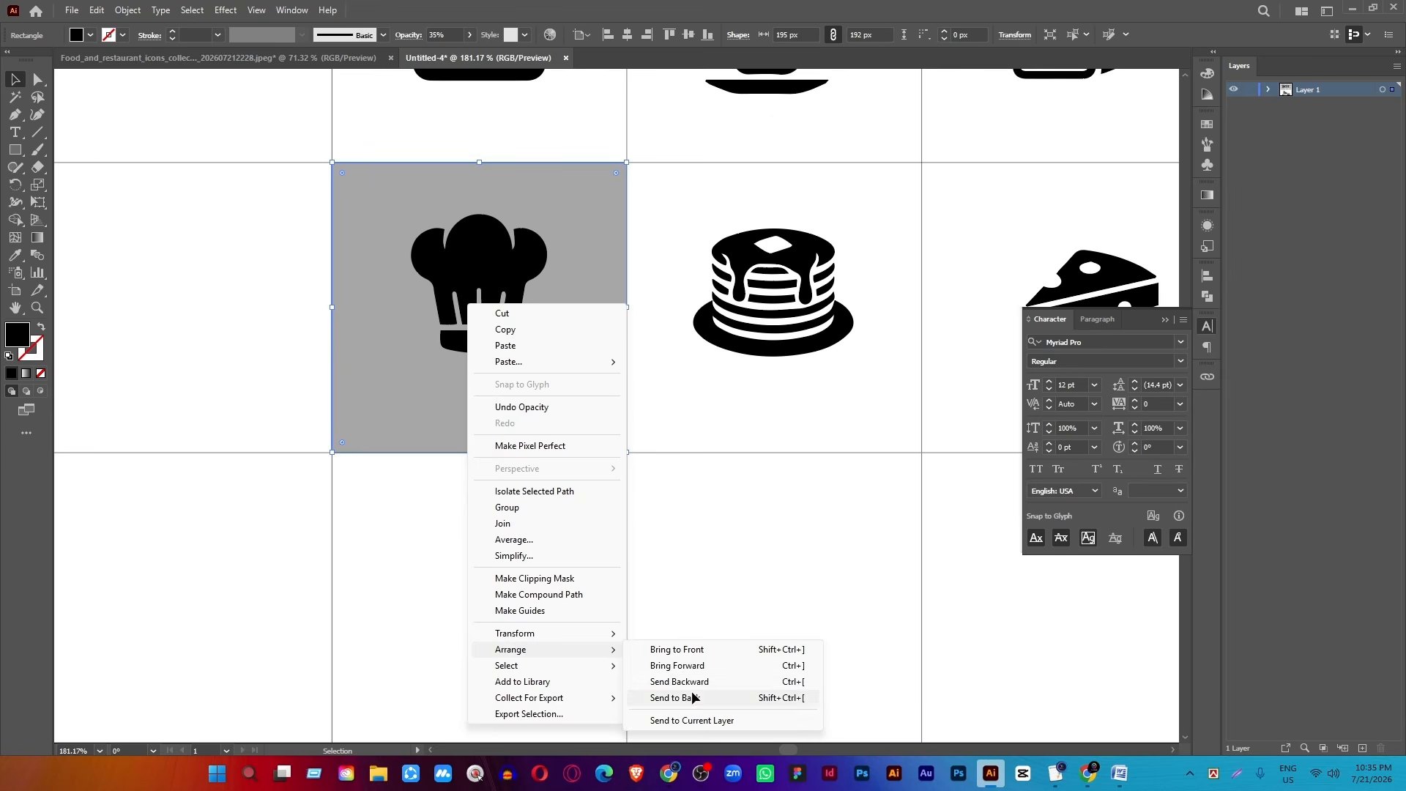
left_click(691, 697)
left_click(517, 274)
left_click(561, 352, "shift")
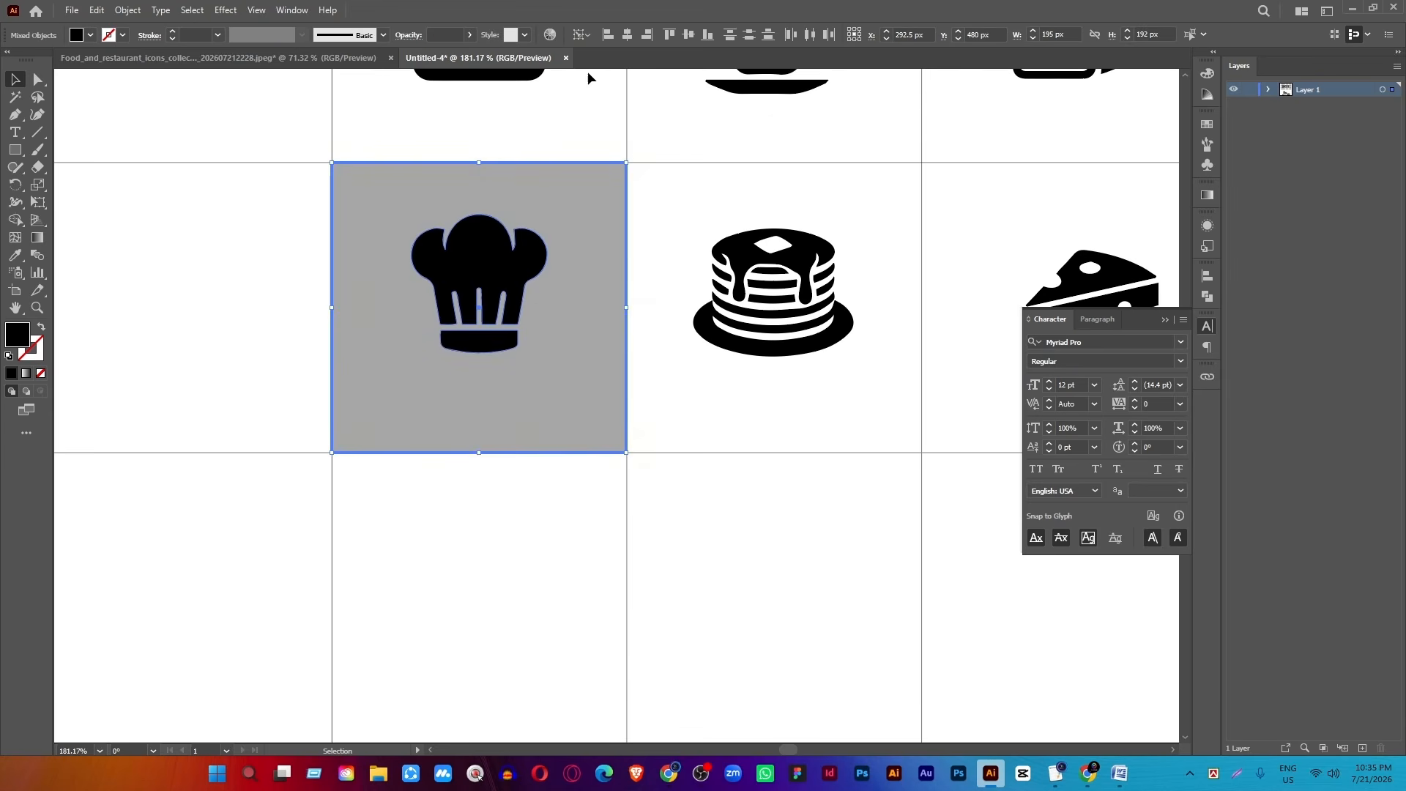
left_click(686, 37)
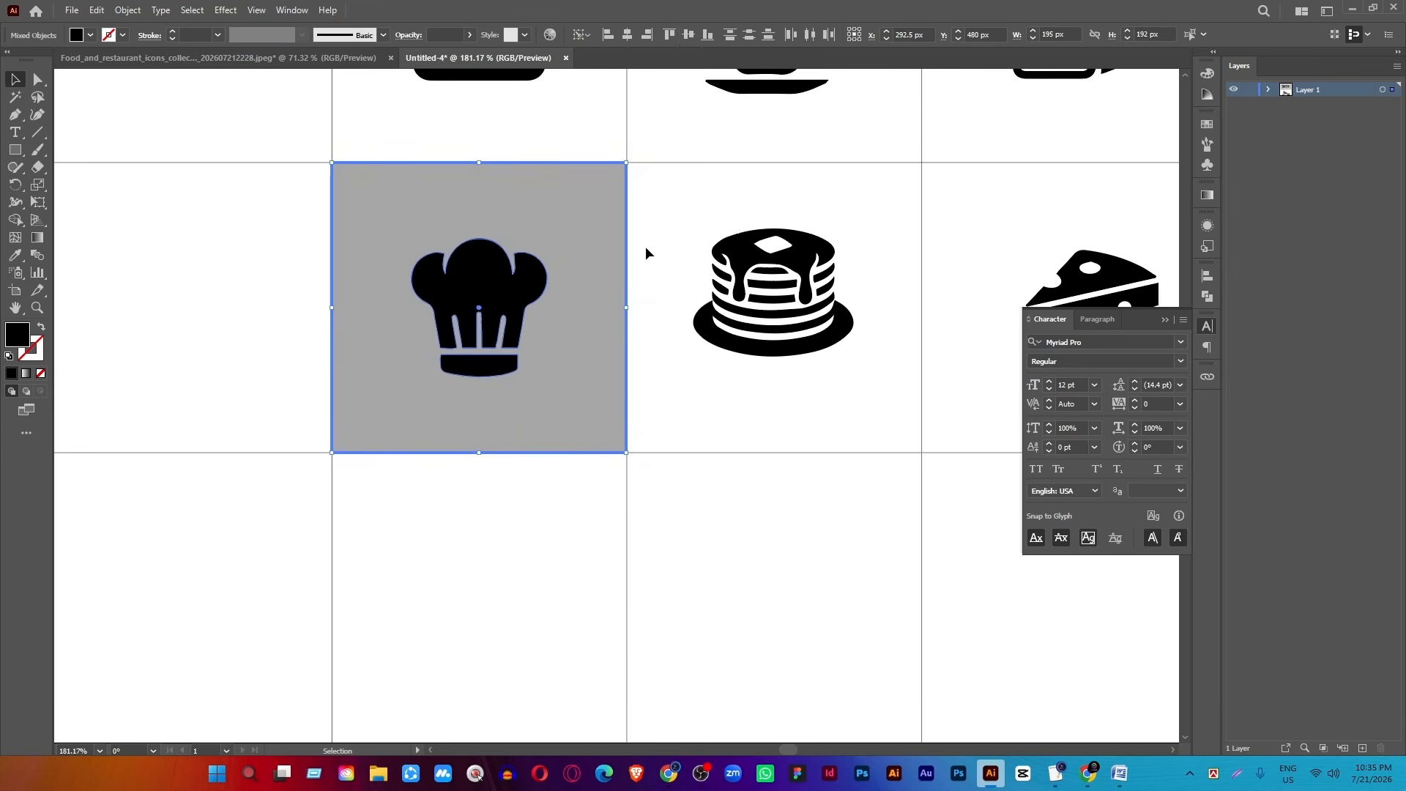
Align the vertical centers of the five third-row icons using the chef's hat as the key object.
scroll(647, 252, "down", 7)
left_click_drag(375, 252, 173, 270)
left_click(173, 270)
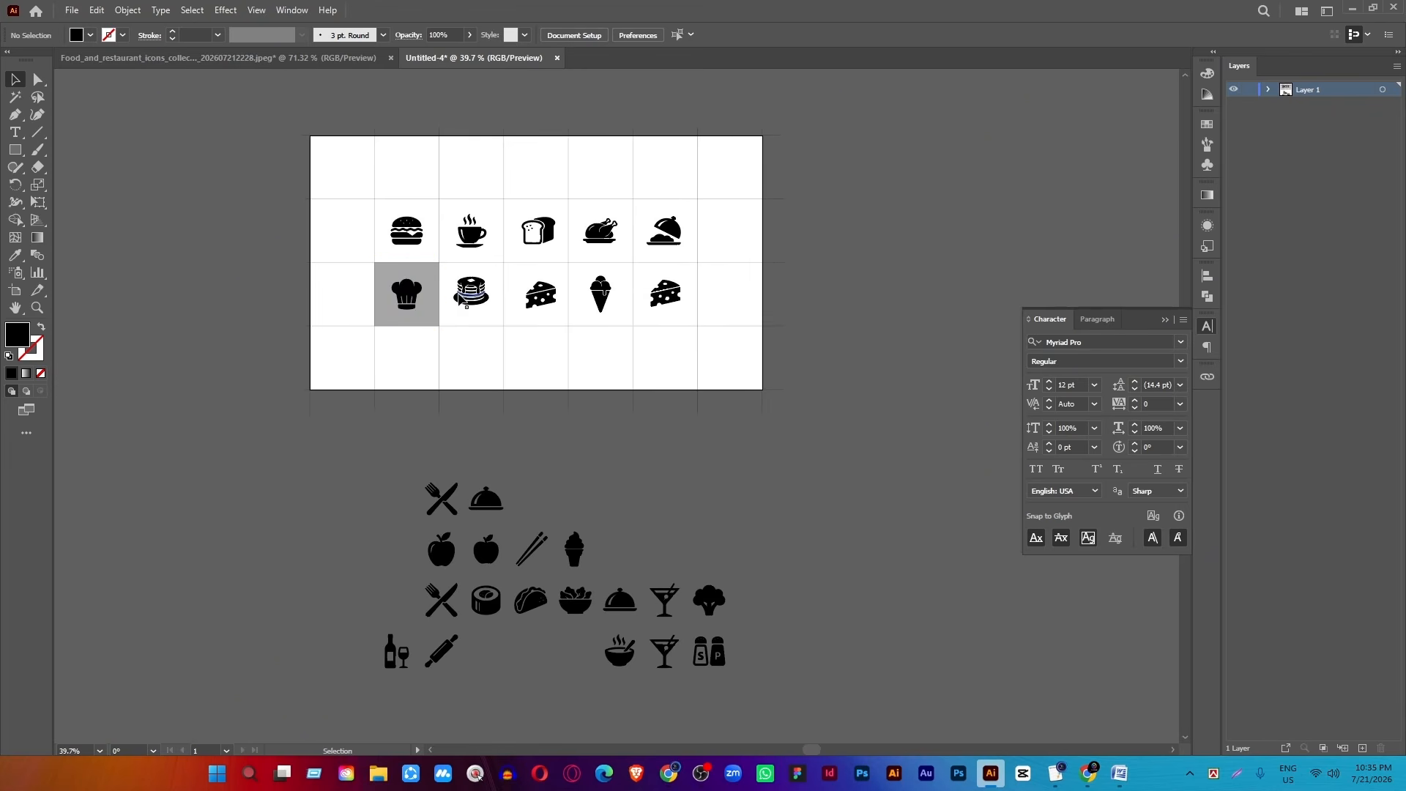
left_click(463, 295)
left_click(541, 294, "shift")
left_click(601, 293, "shift")
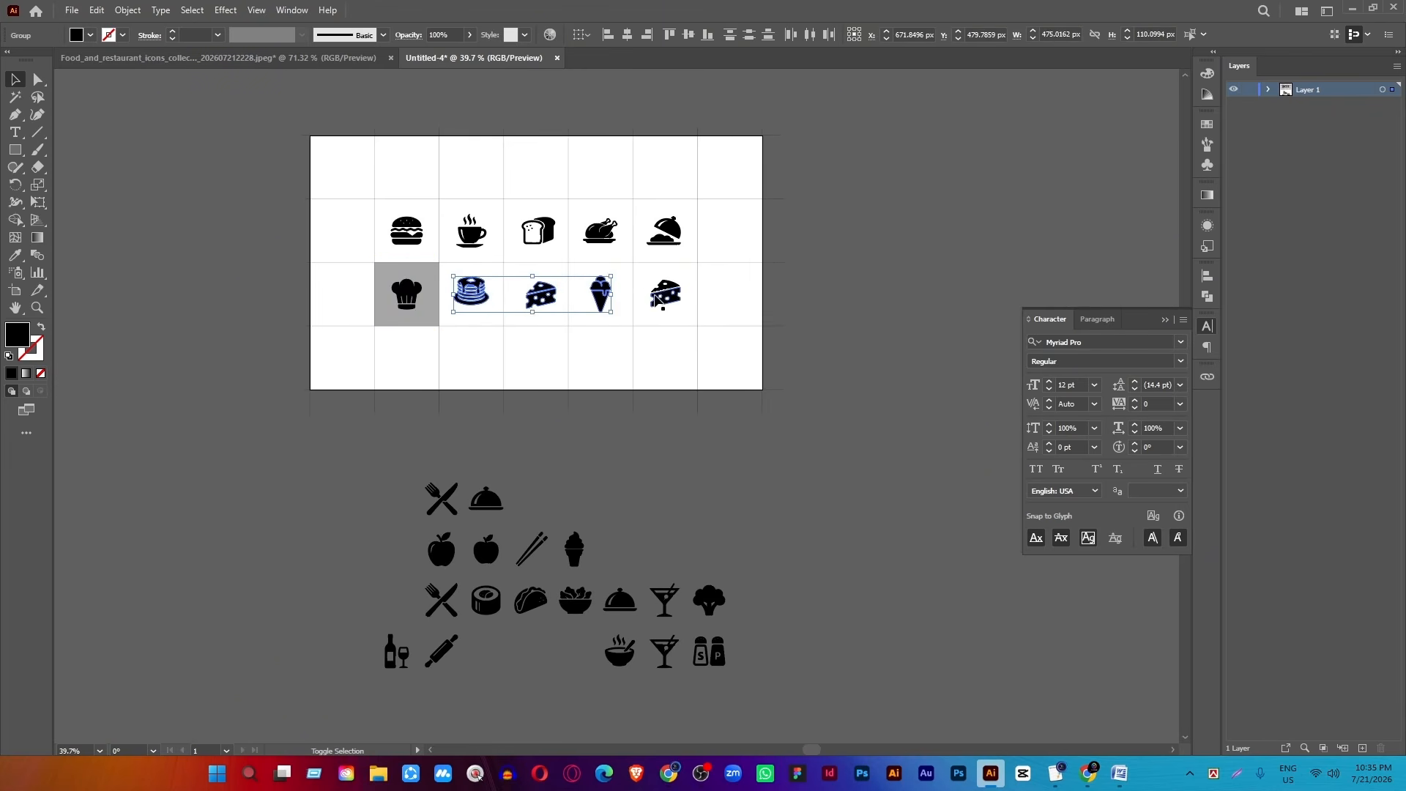
left_click(657, 298, "shift")
left_click(409, 295, "shift")
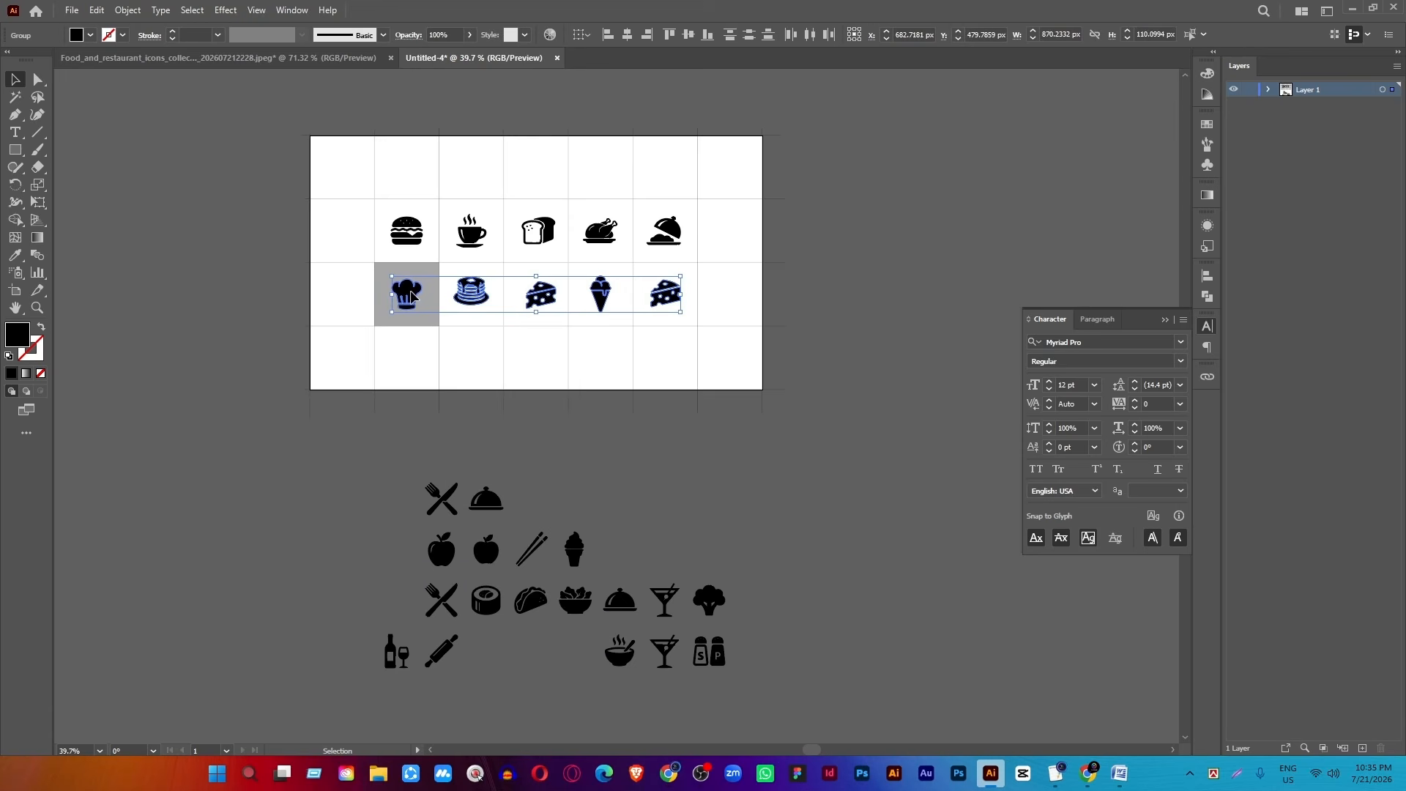
left_click(684, 36)
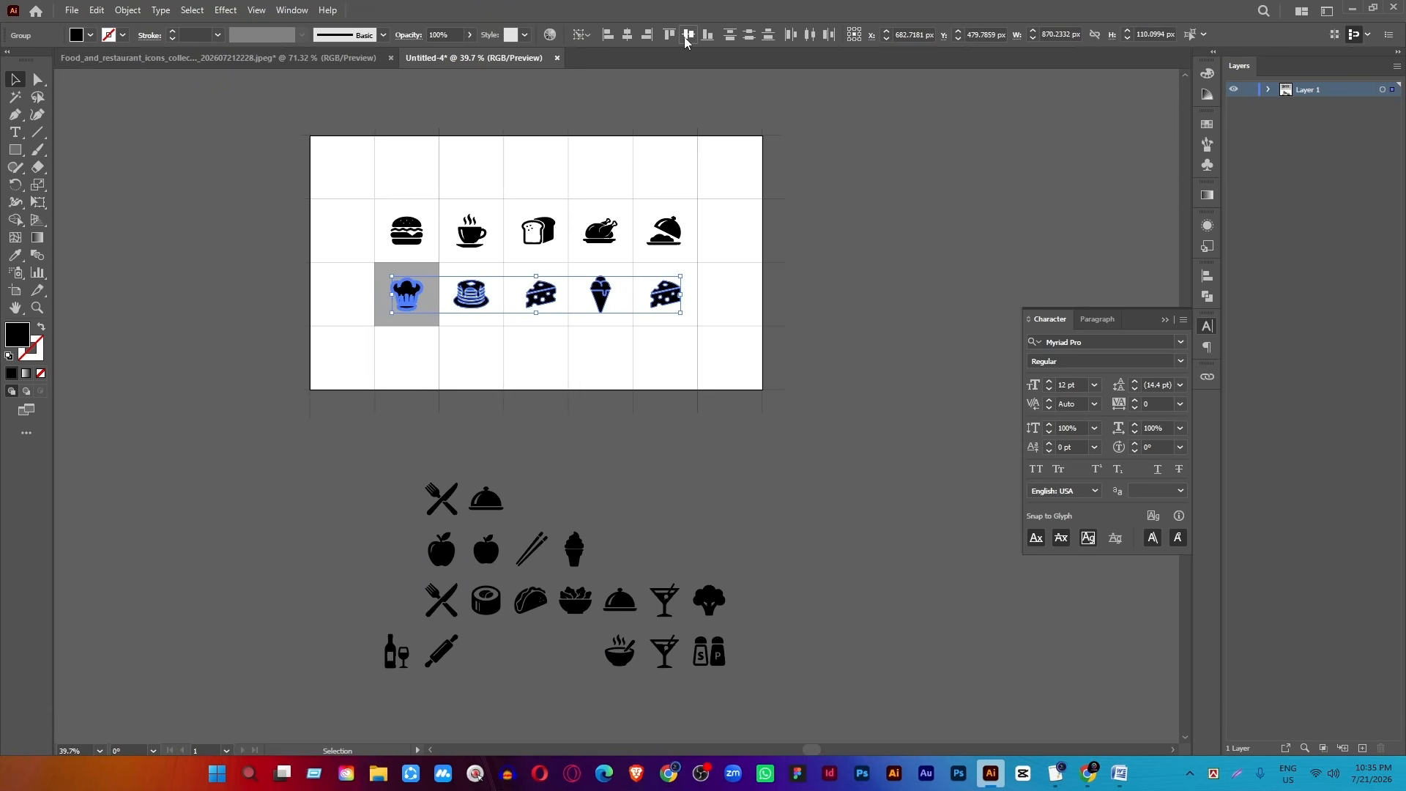
left_click(844, 270)
Move the gray rectangle to the pancake stack's grid cell and center the pancakes horizontally on it.
scroll(476, 230, "up", 4)
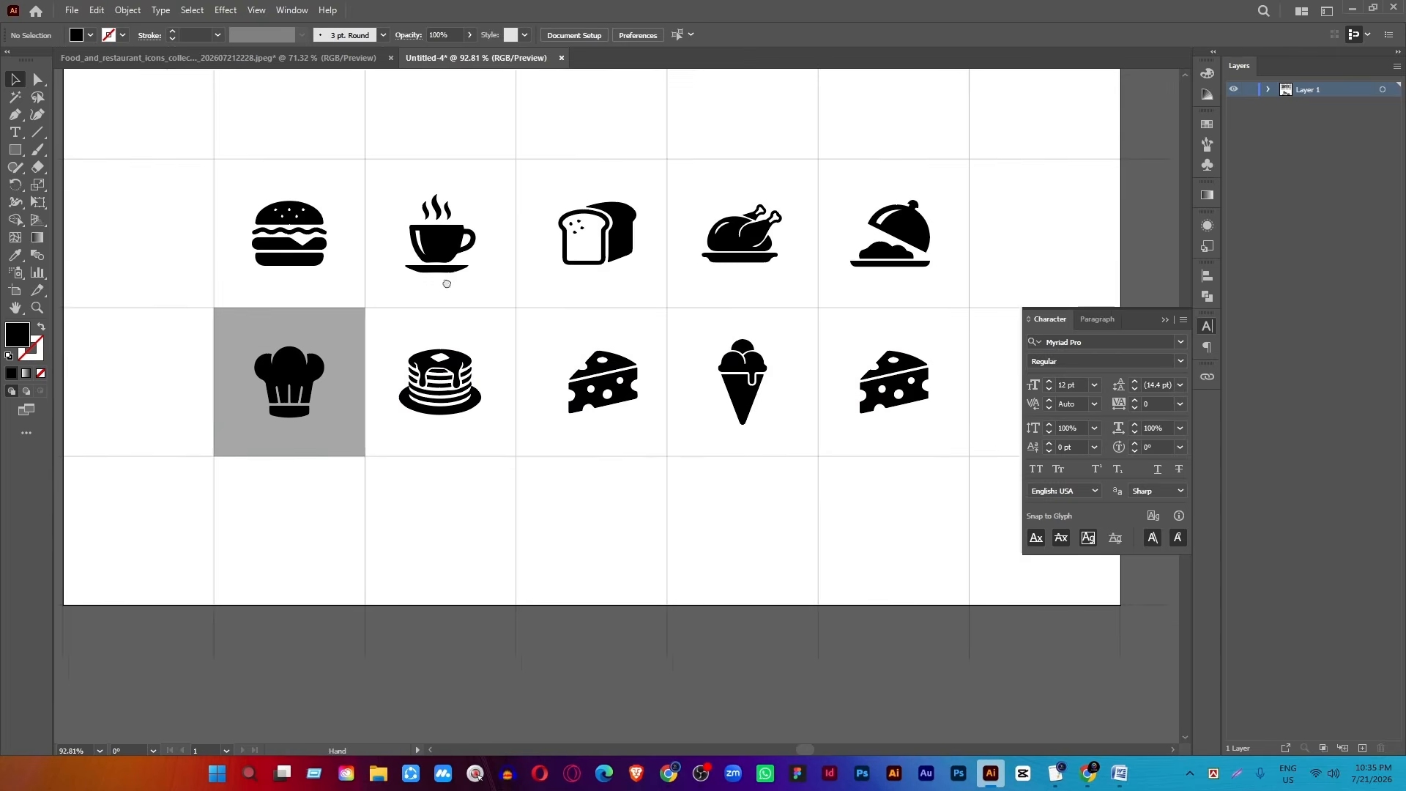
left_click_drag(447, 283, 458, 303)
left_click_drag(334, 367, 485, 366)
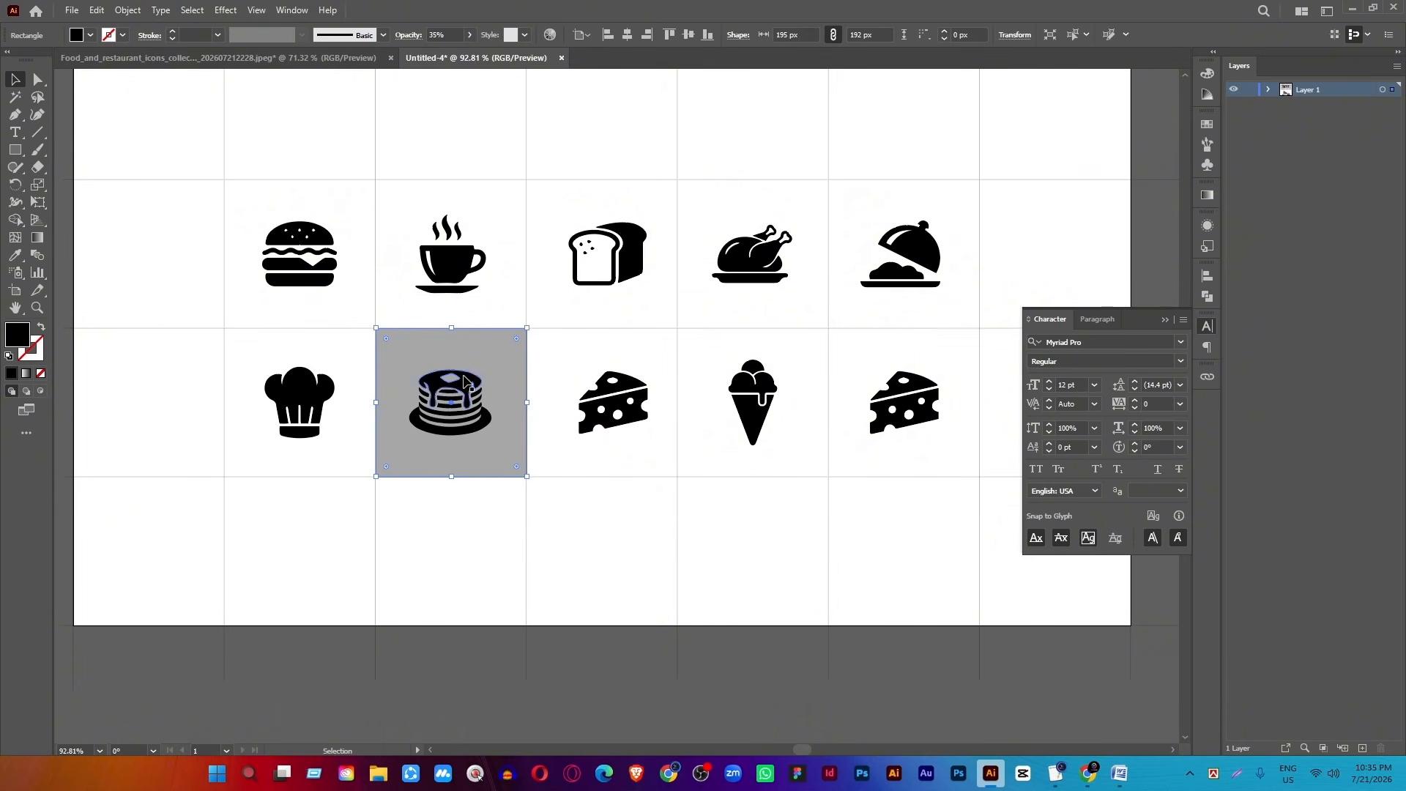
left_click(463, 377)
left_click(501, 355, "shift")
left_click(488, 351)
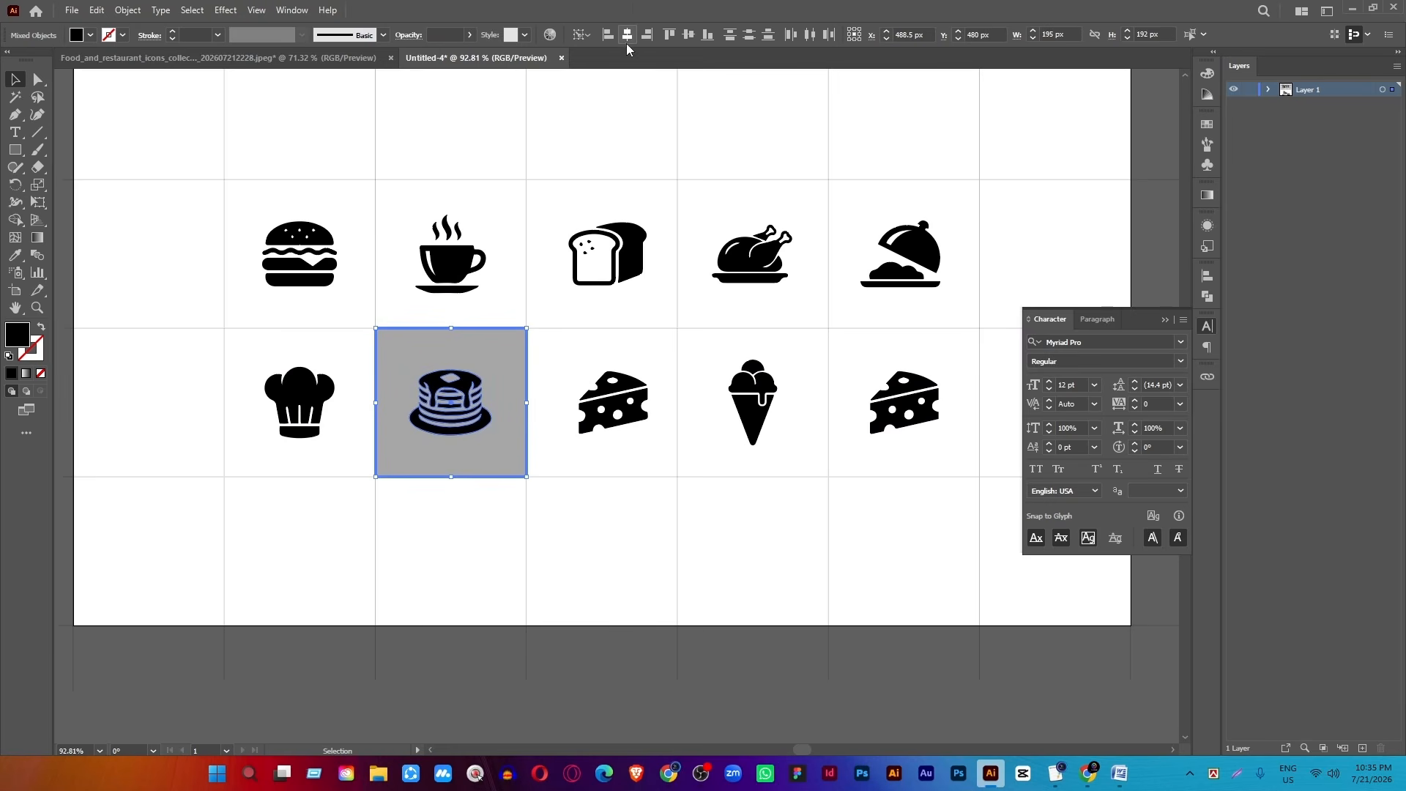
left_click(627, 36)
left_click(556, 364)
Move the gray rectangle to the middle cheese's grid cell and center the cheese horizontally on it.
left_click_drag(498, 356, 649, 362)
left_click(619, 385, "shift")
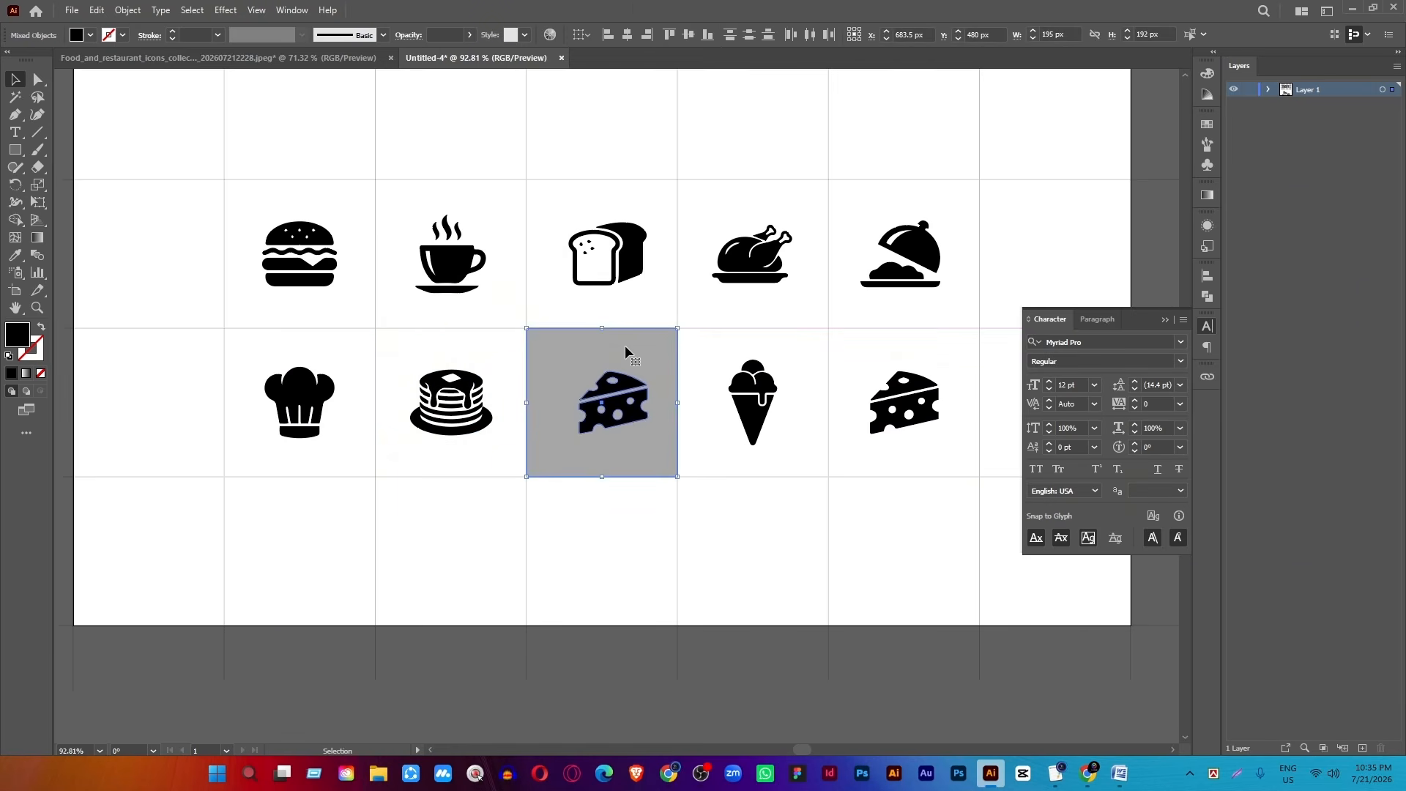
left_click(625, 345)
left_click(627, 35)
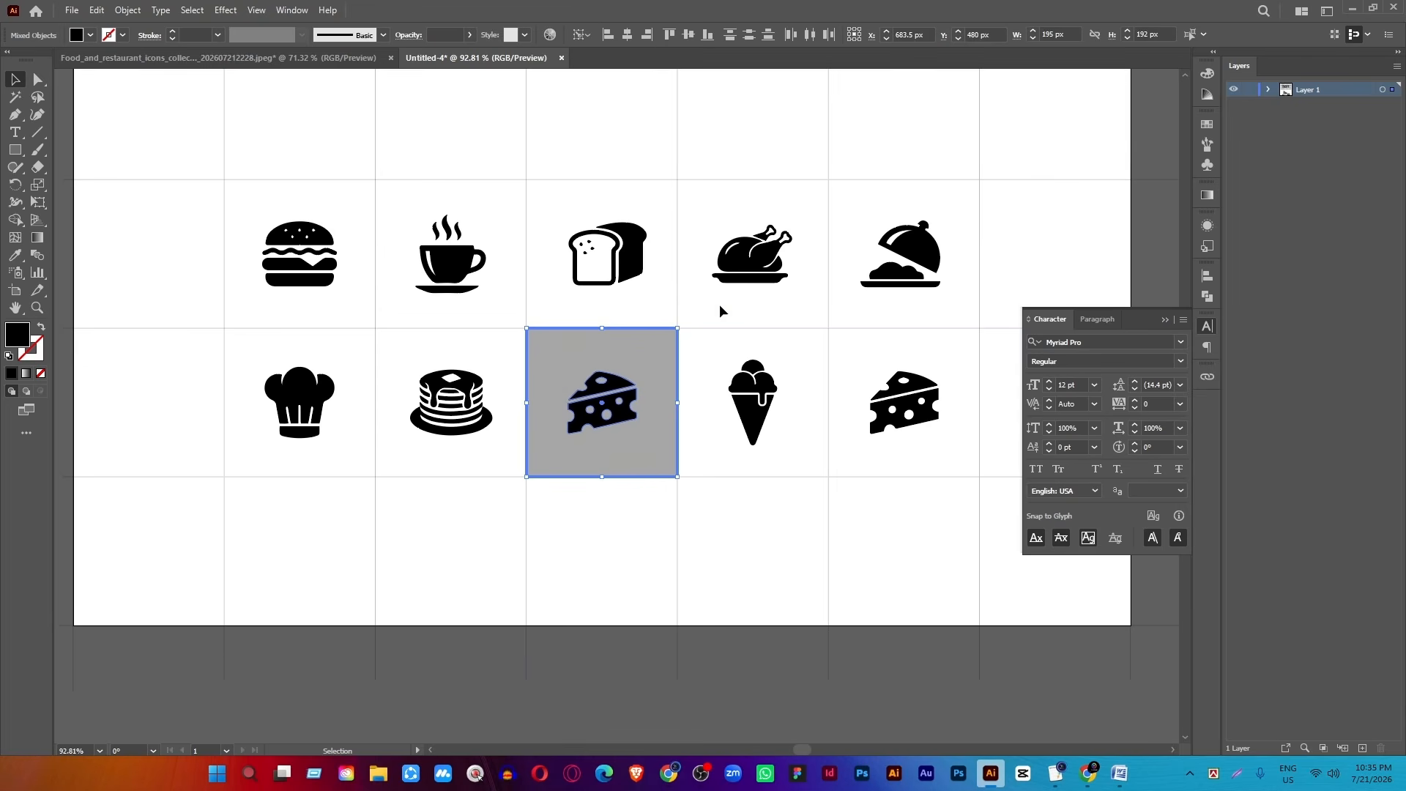
left_click(727, 353)
Move the gray rectangle to the ice cream cone's grid cell and center the cone horizontally on it.
left_click_drag(648, 372, 797, 377)
key("ctrl+z")
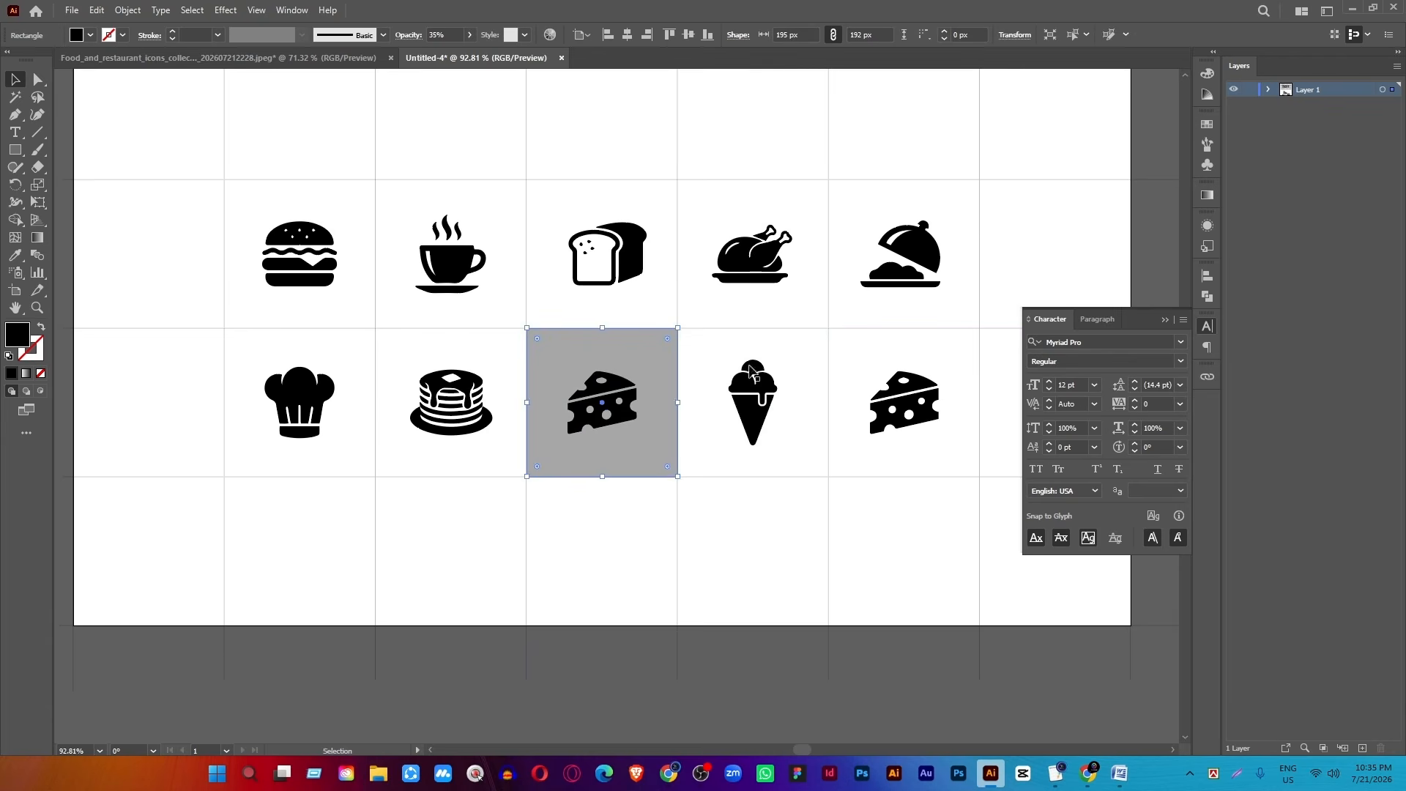
left_click_drag(665, 353, 799, 350)
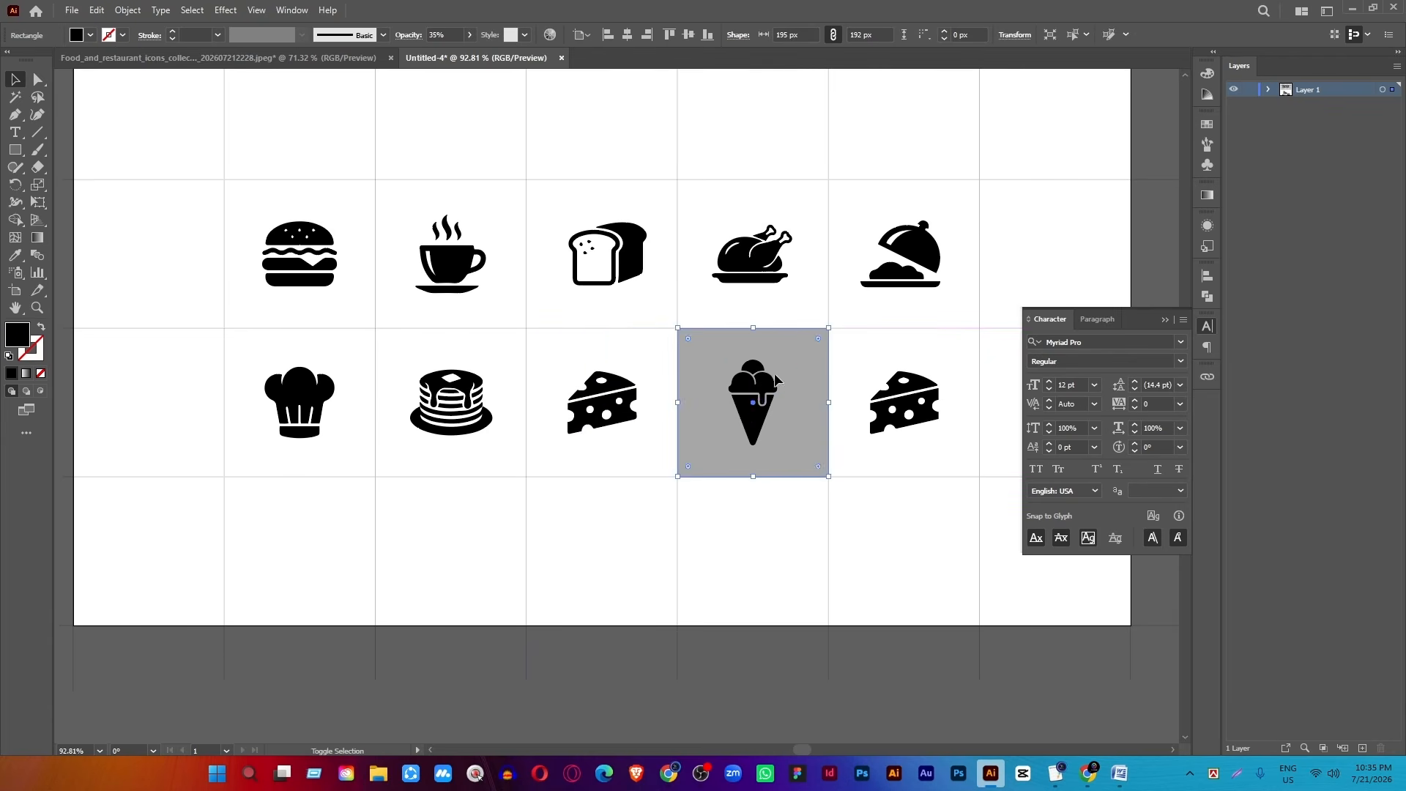
left_click(775, 372)
left_click(791, 363, "shift")
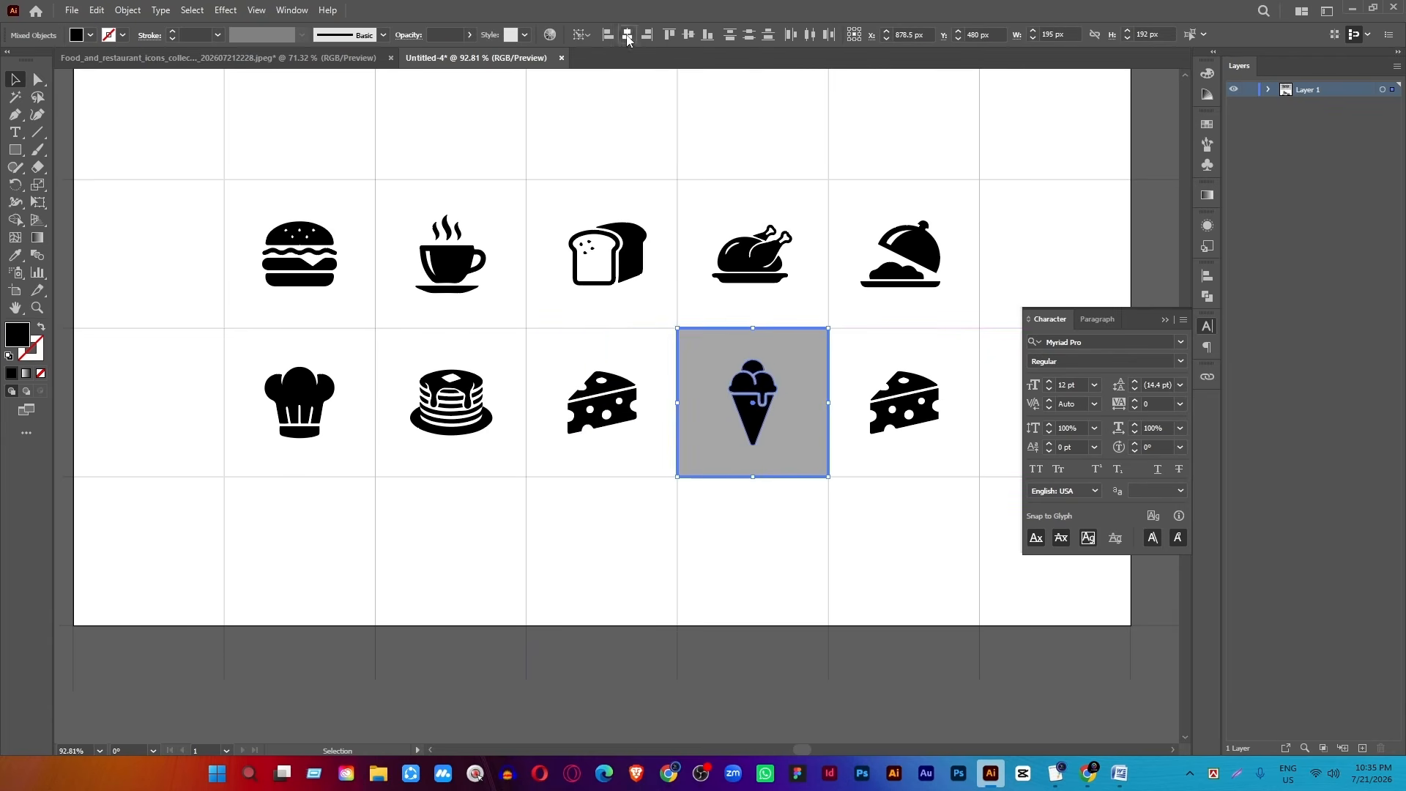
left_click_drag(792, 342, 895, 347)
key("ctrl+z")
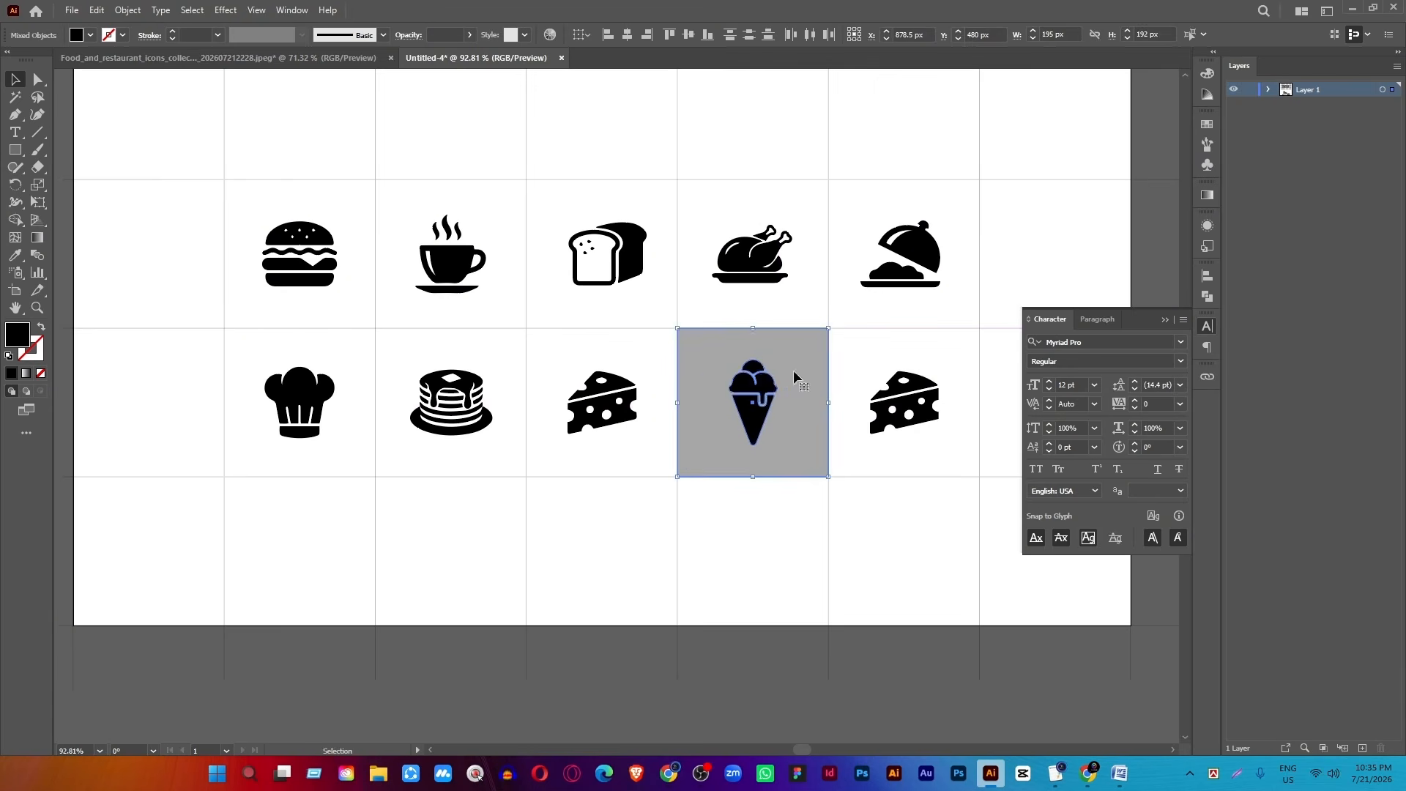
left_click(841, 349)
Move the gray rectangle to the last cheese's grid cell and center the cheese horizontally on it.
left_click_drag(788, 362, 939, 366)
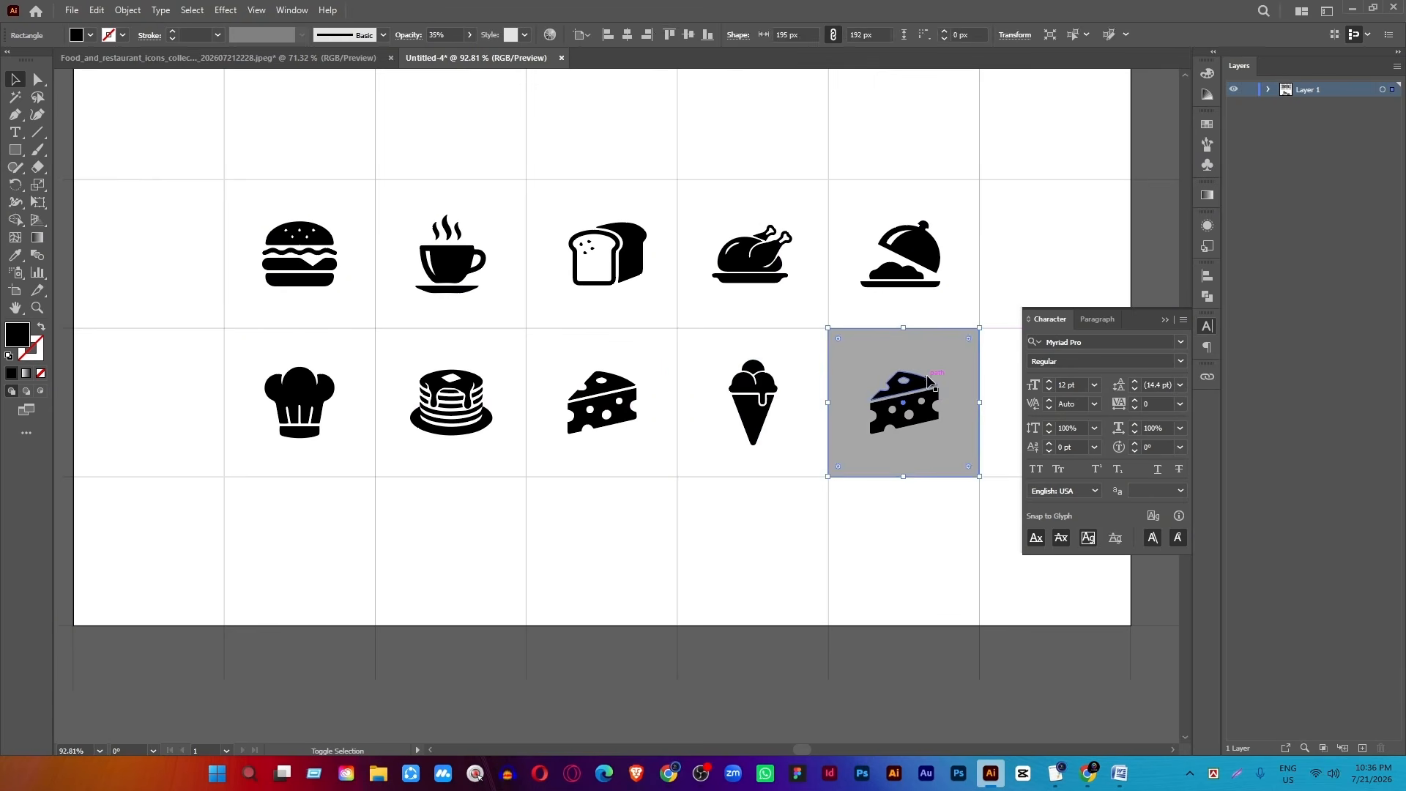
left_click(926, 386, "shift")
left_click(934, 347)
left_click(625, 37)
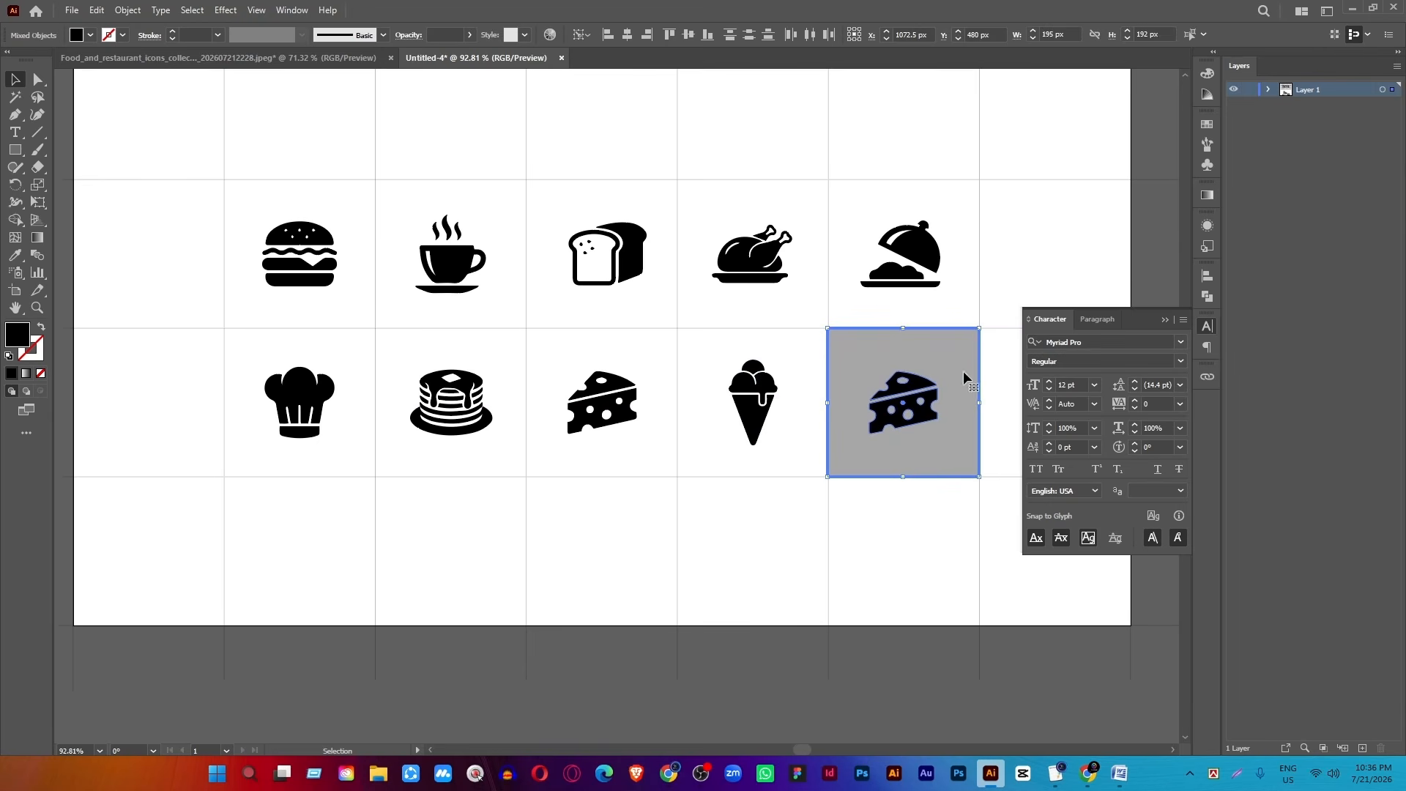
Delete the gray helper rectangle behind the last cheese icon.
left_click(990, 353)
left_click(947, 364)
key("Delete")
Center the open cloche horizontally over the cheese and the roast chicken over the ice cream cone, using the lower icons as key objects.
left_click(923, 393)
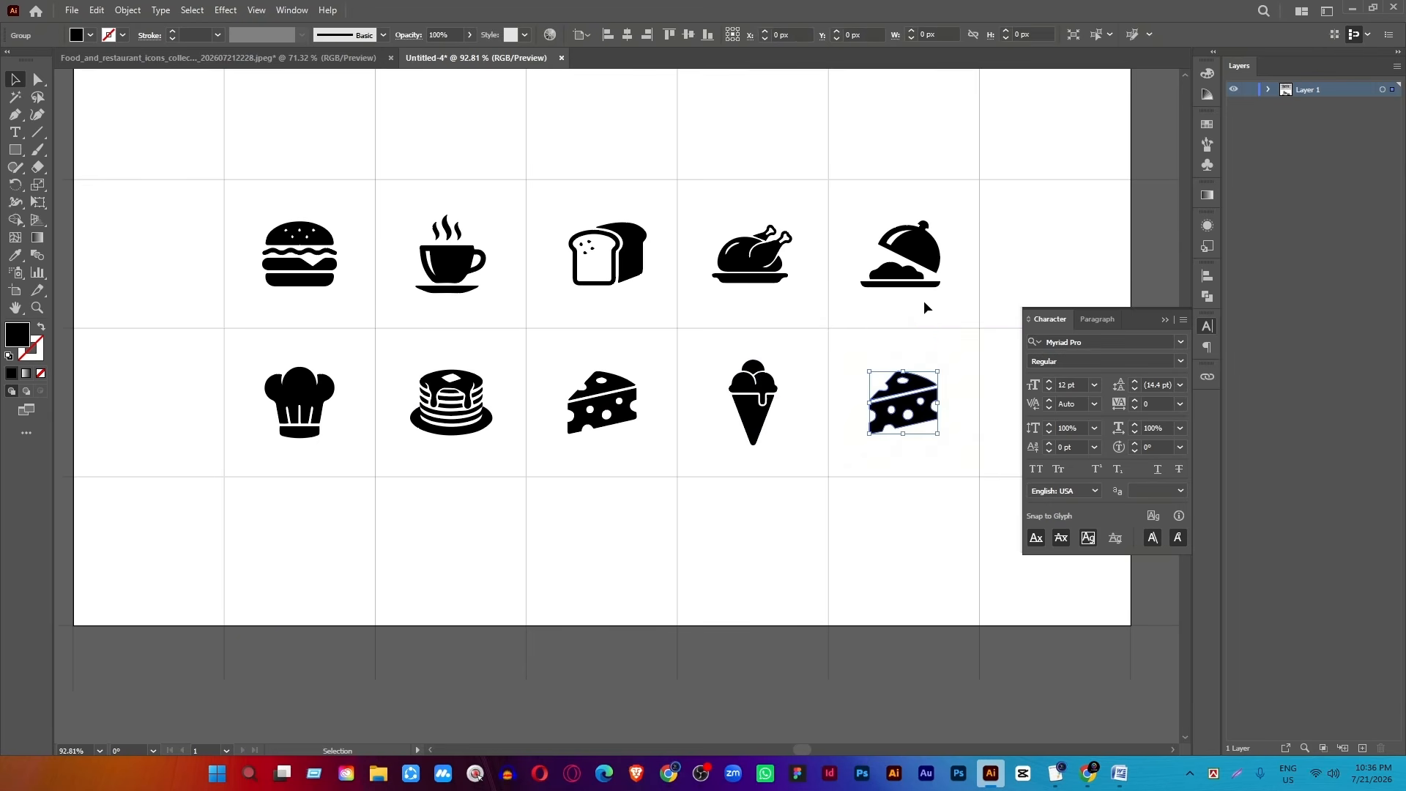
left_click(918, 256, "shift")
left_click(917, 385)
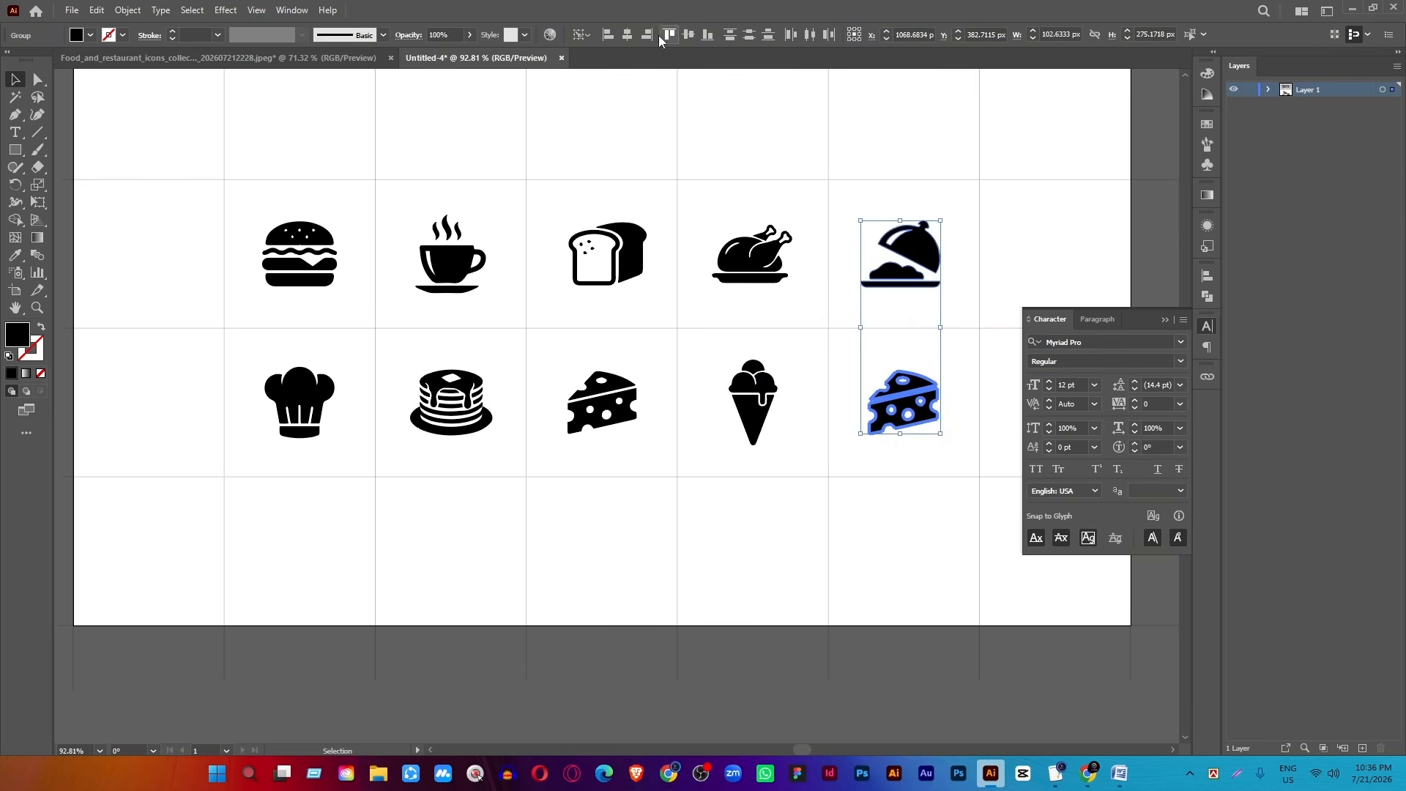
left_click(627, 36)
left_click(751, 438)
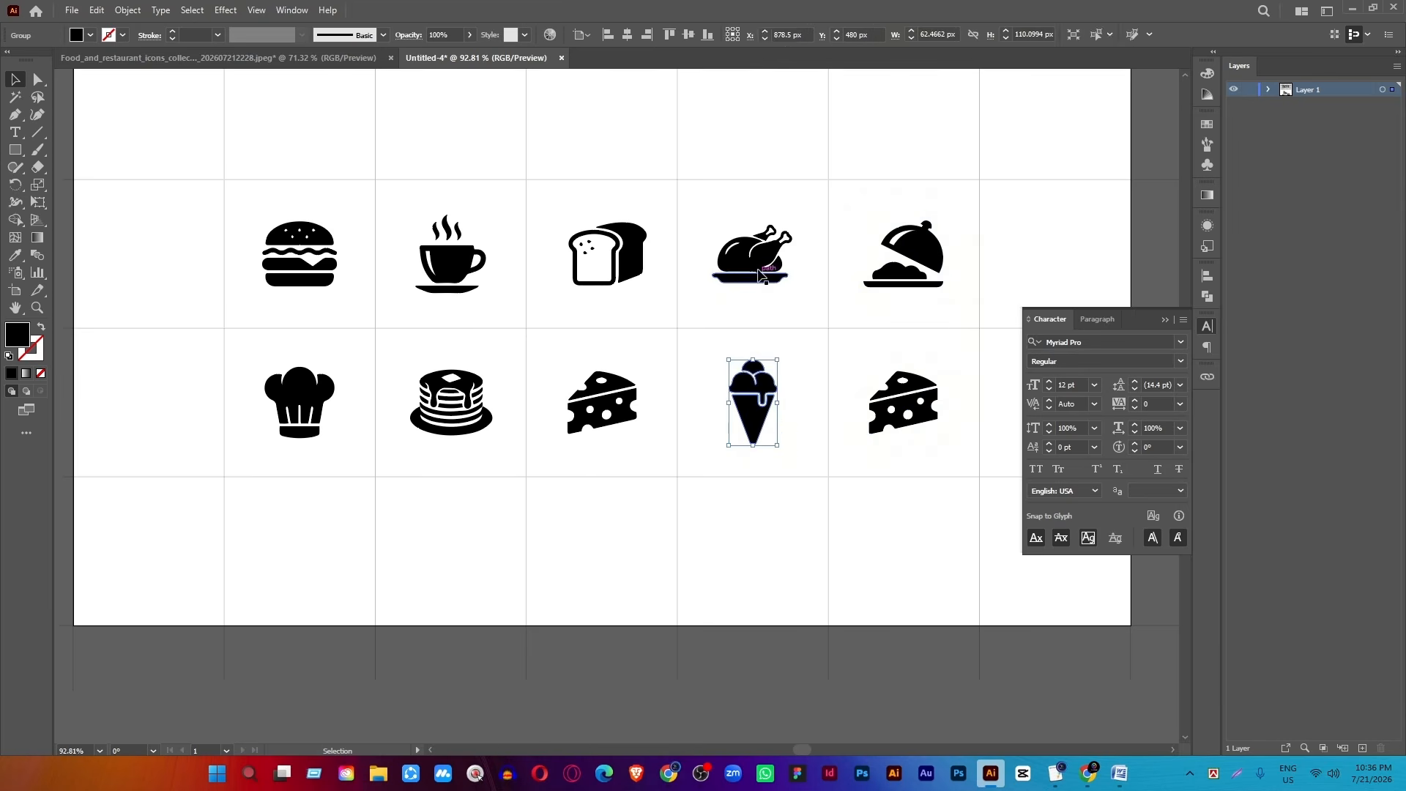
left_click(752, 255, "shift")
left_click(751, 410)
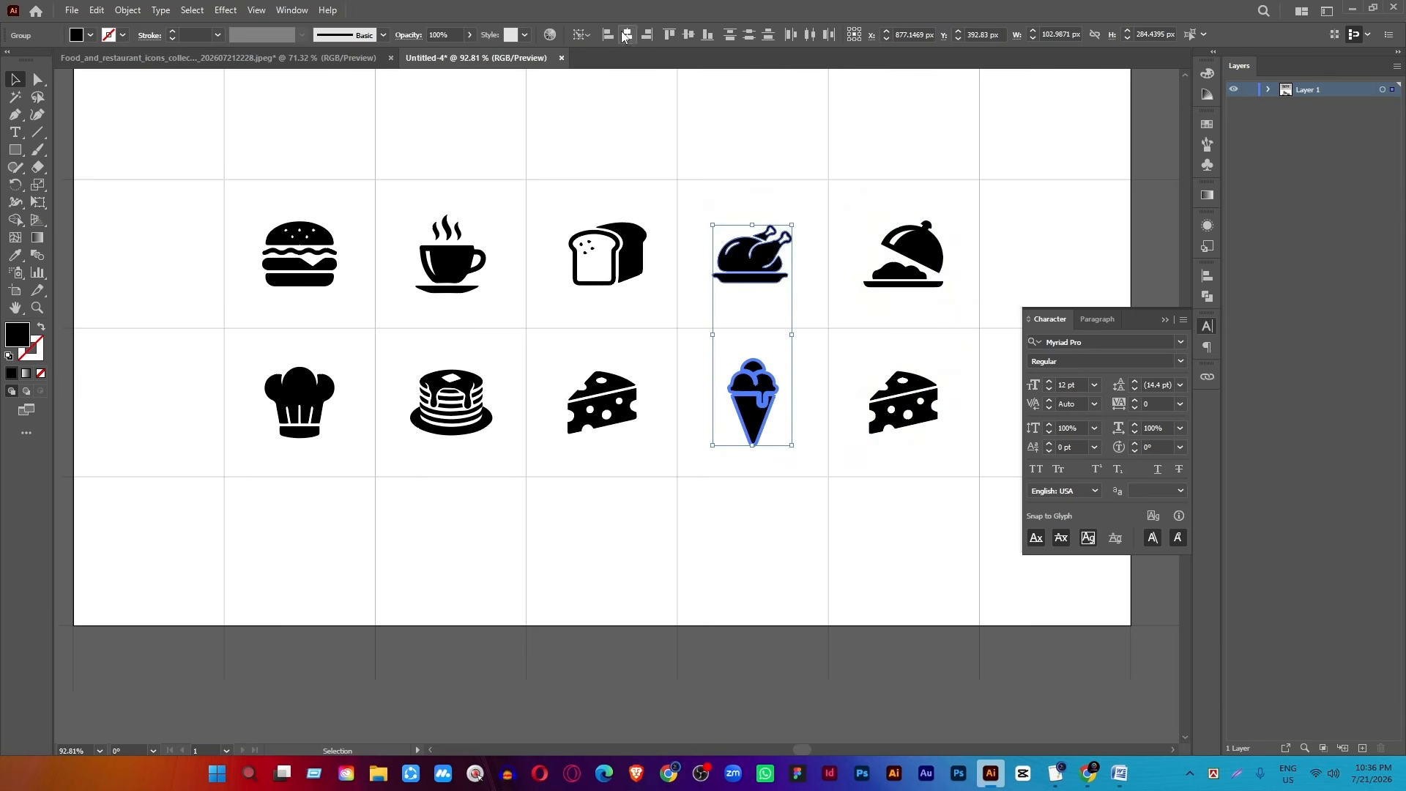
left_click(626, 37)
Center the bread horizontally over the cheese and the coffee cup over the pancake stack, using the lower icons as key objects.
left_click(607, 410)
left_click(607, 252, "shift")
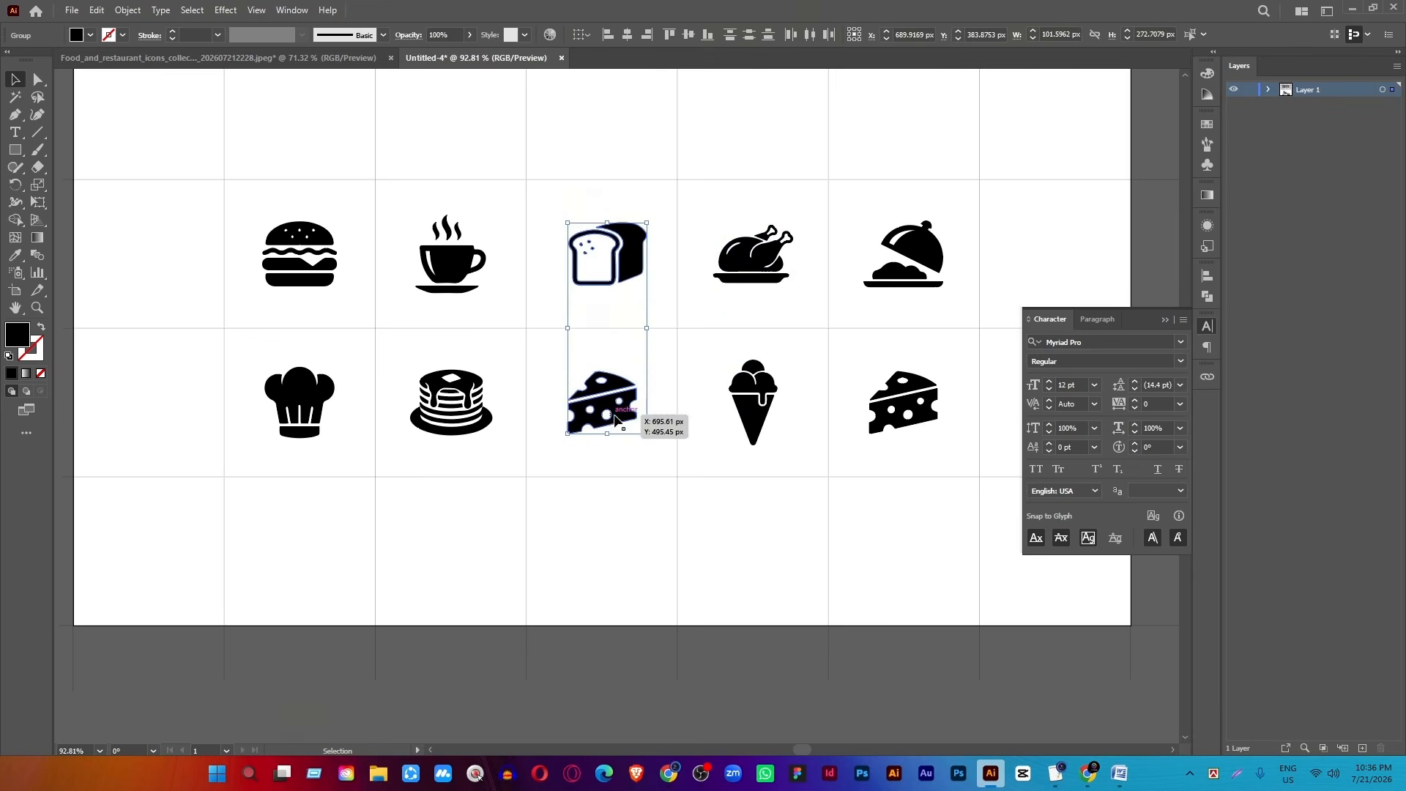
left_click(616, 418)
left_click(628, 37)
left_click(467, 401)
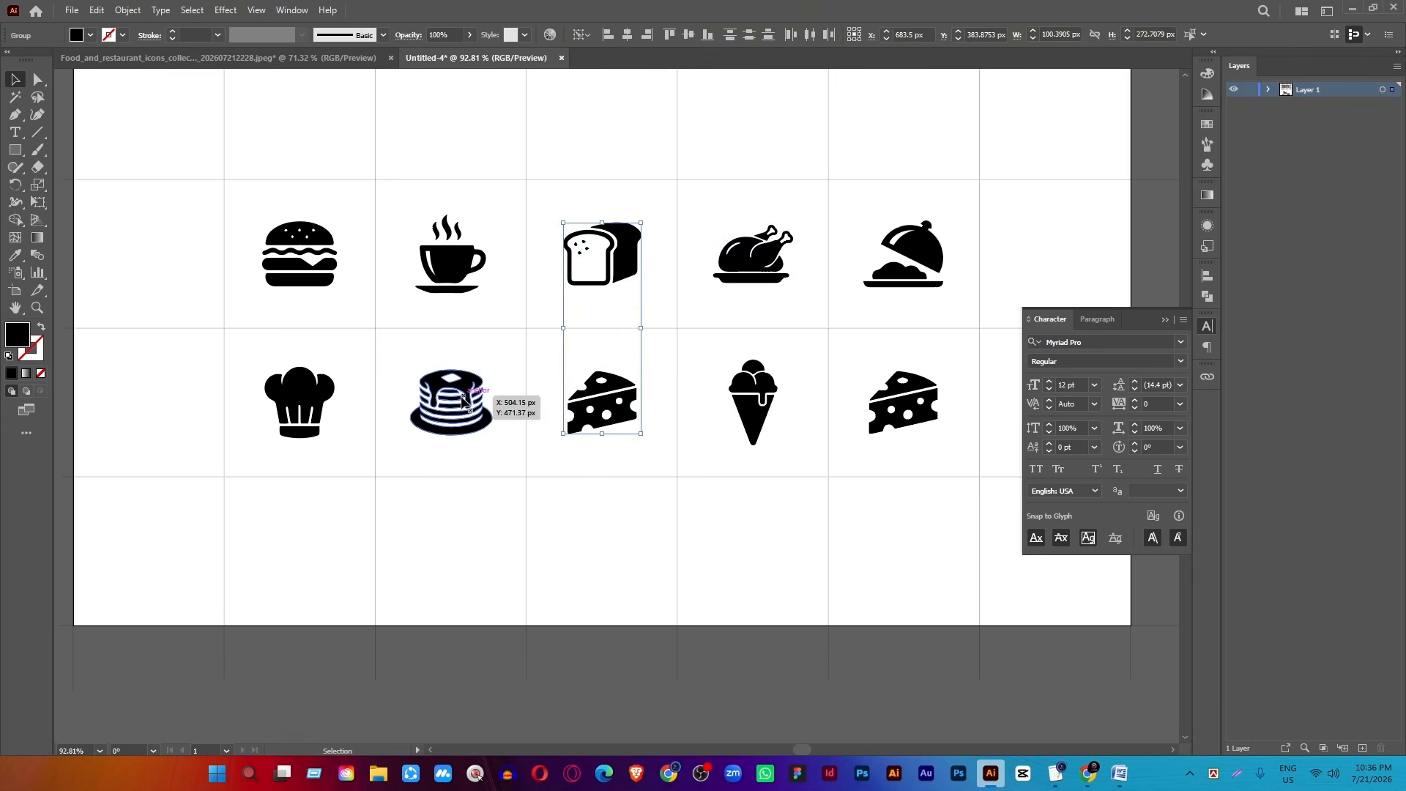
left_click(457, 274, "shift")
left_click(472, 380)
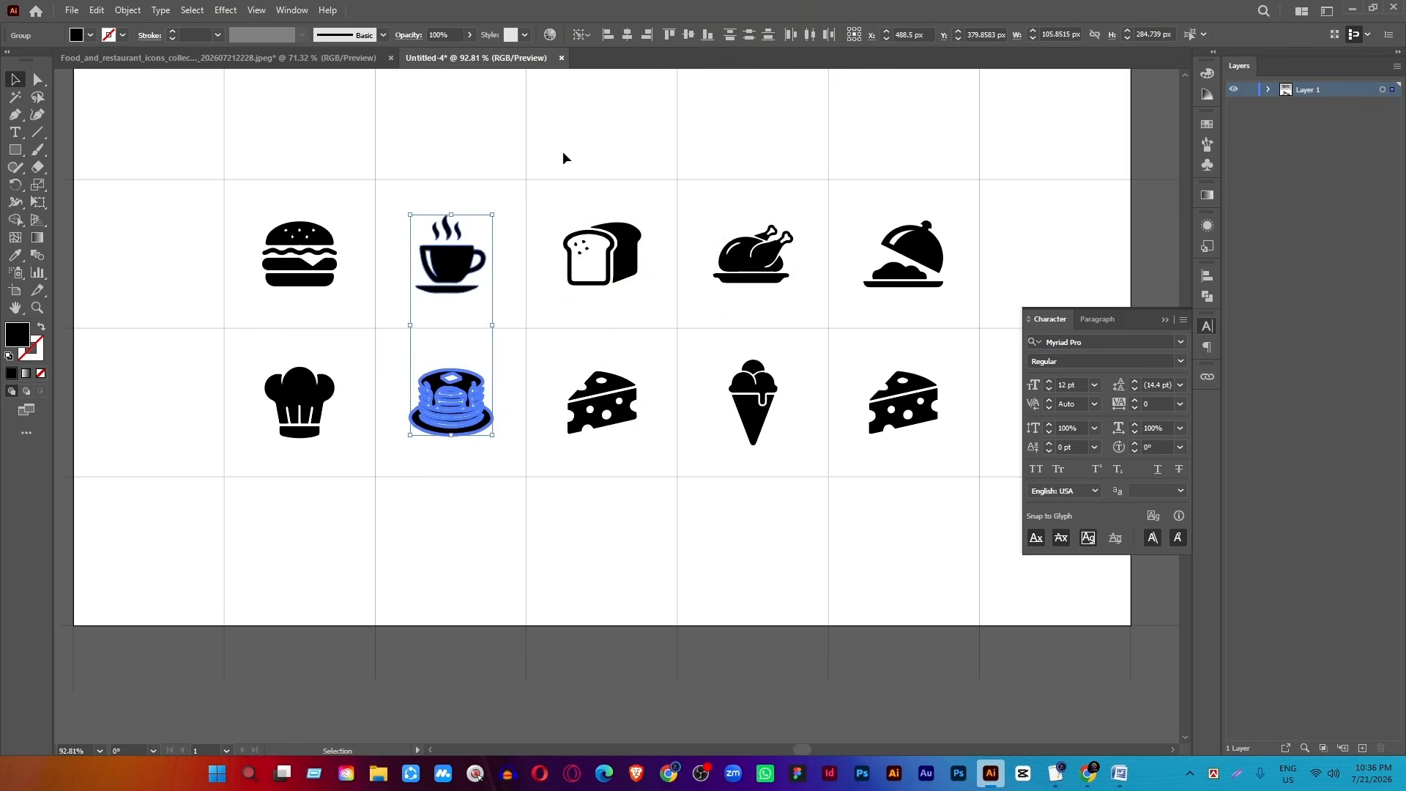
left_click(628, 35)
Delete all vertical and horizontal grid lines from the artboard, keeping the ten icons.
left_click_drag(617, 288, 370, 221)
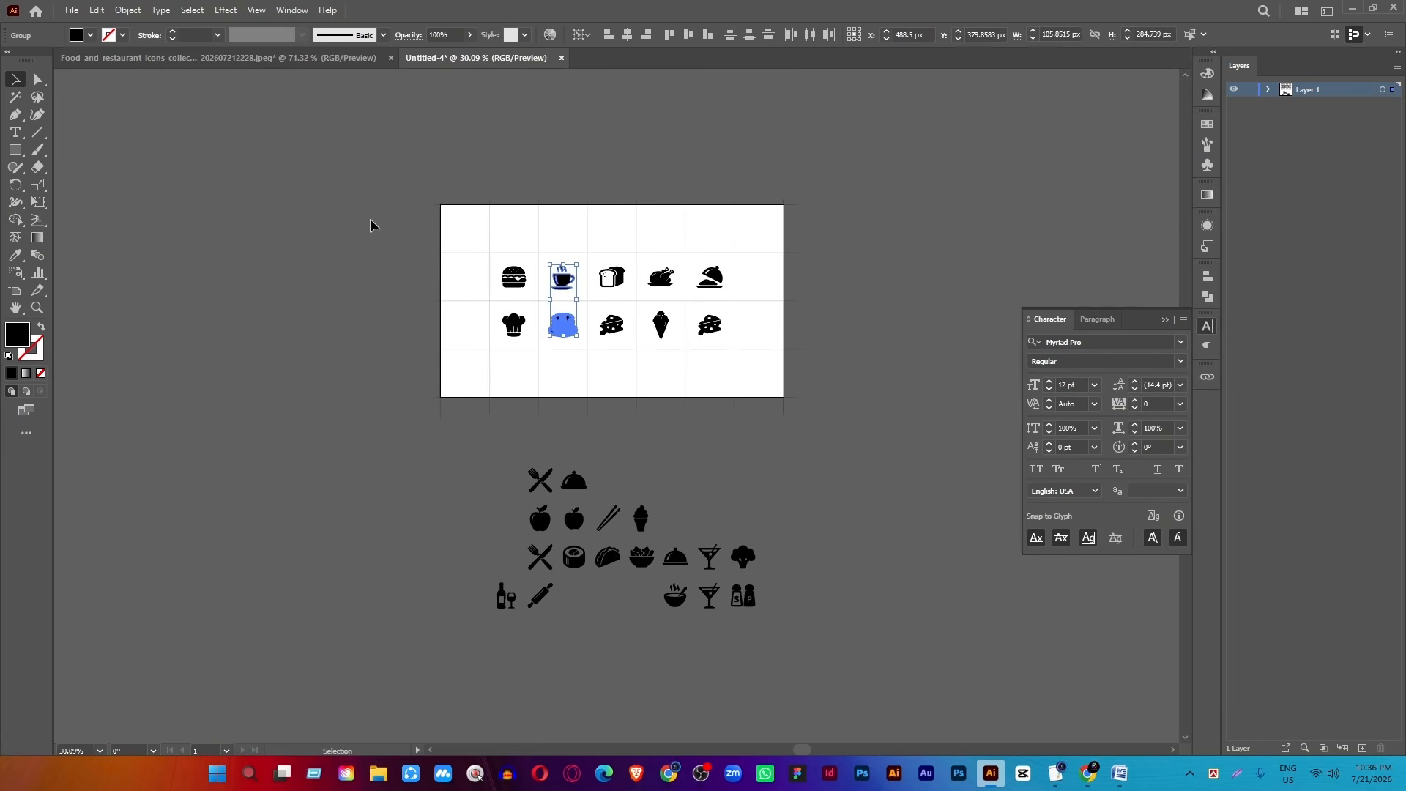
left_click_drag(650, 283, 816, 413)
left_click(816, 330)
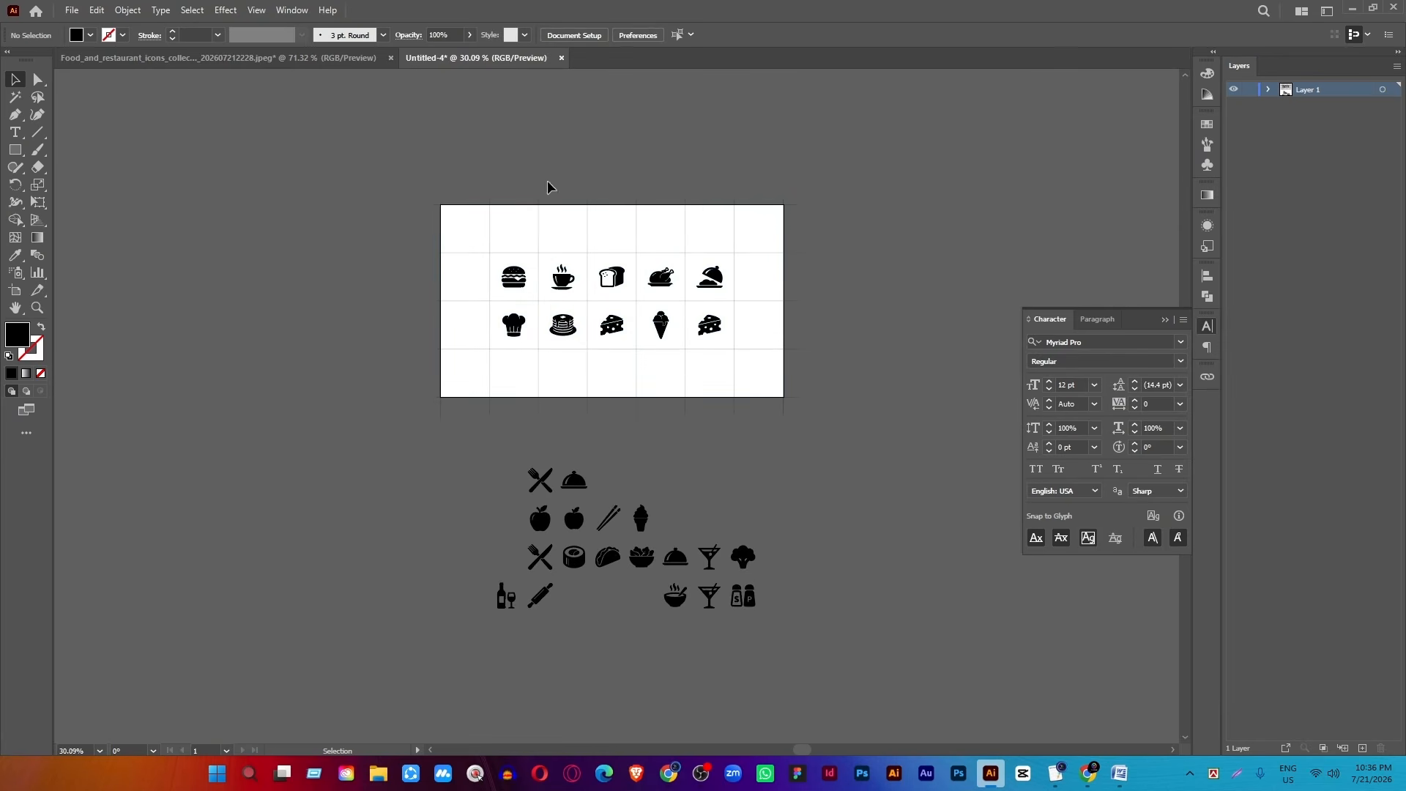
left_click_drag(421, 151, 806, 244)
key("Delete")
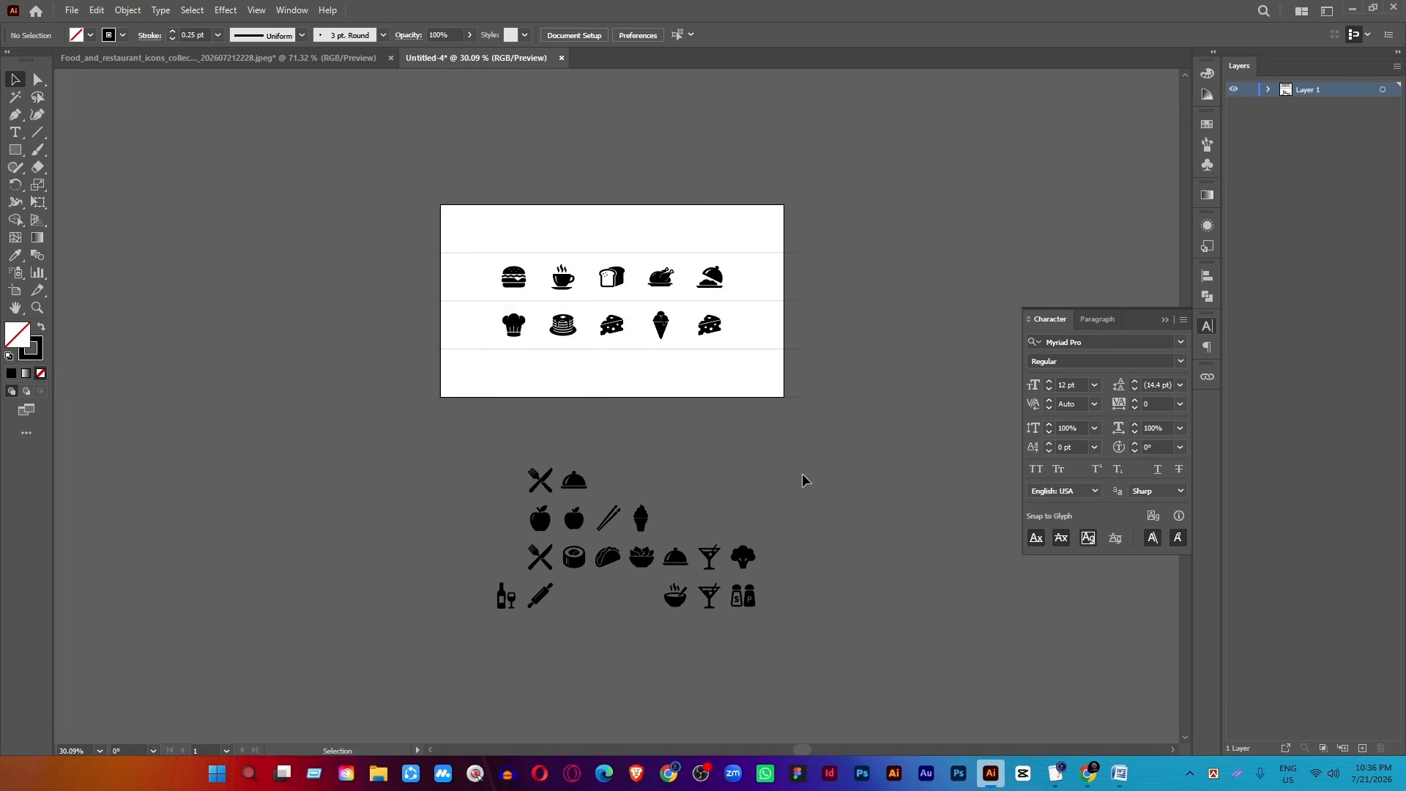
left_click_drag(804, 480, 769, 502)
key("Delete")
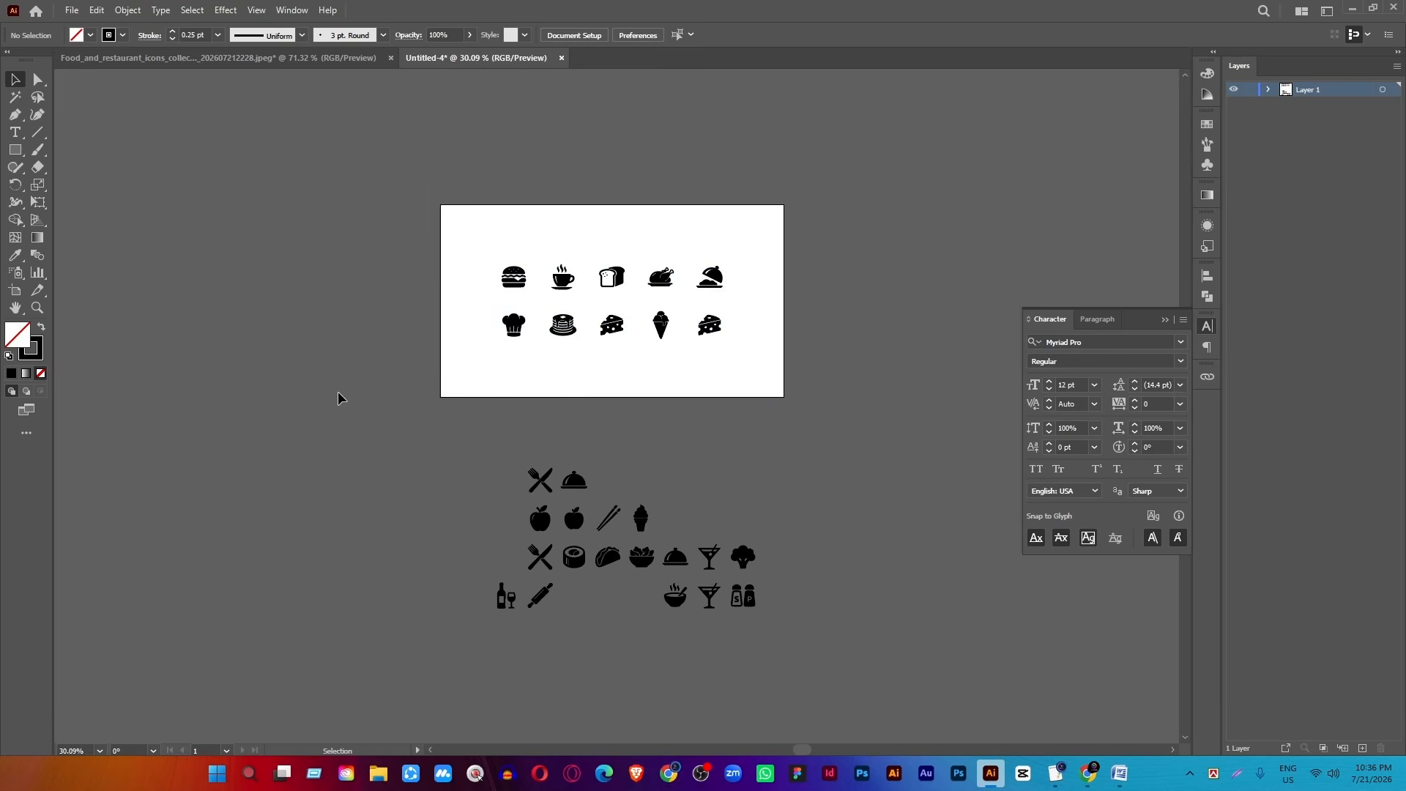
Lower the burger-to-cloche row slightly and duplicate it straight above, with equal gaps of about 70.56 px between the rows.
scroll(594, 267, "up", 3)
left_click_drag(352, 228, 895, 311)
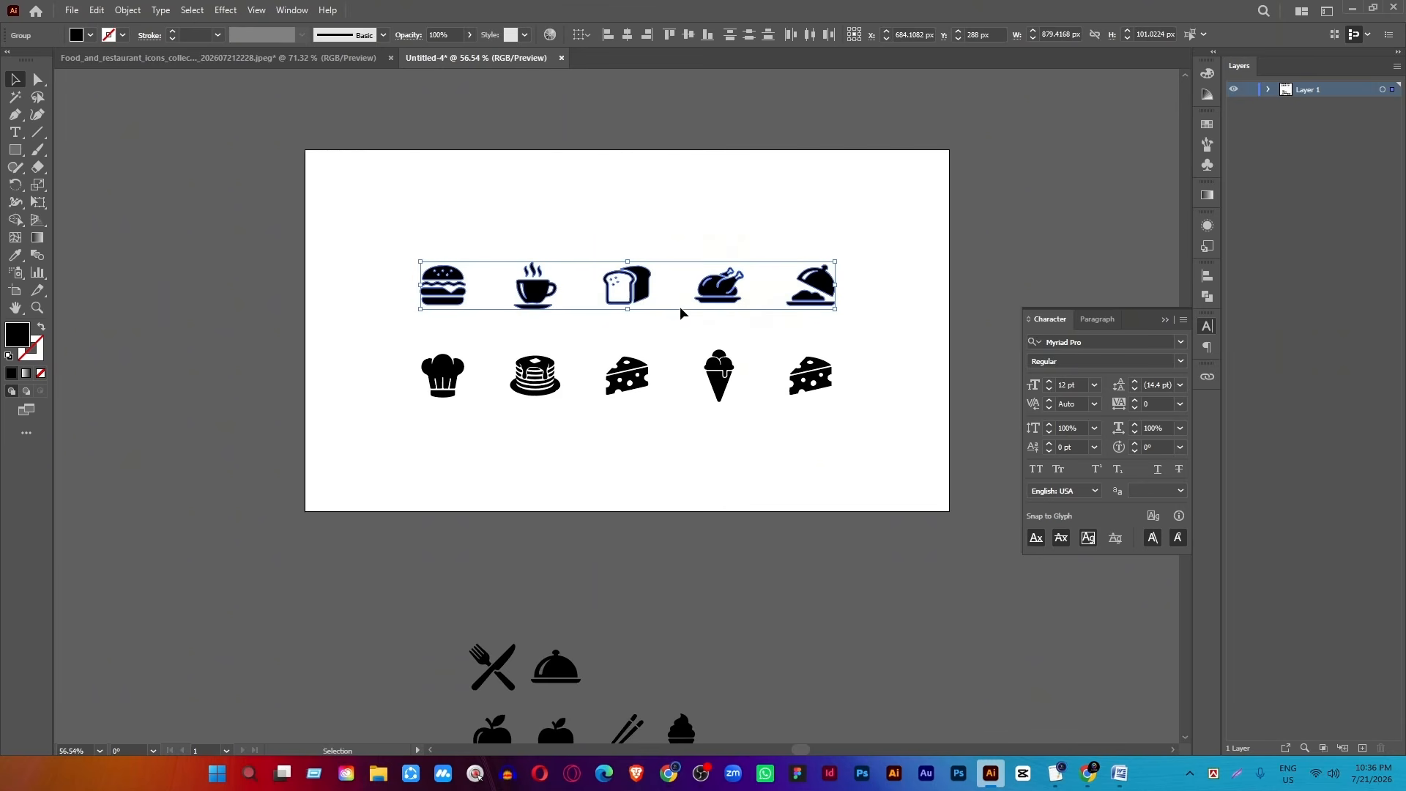
left_click_drag(644, 294, 645, 233)
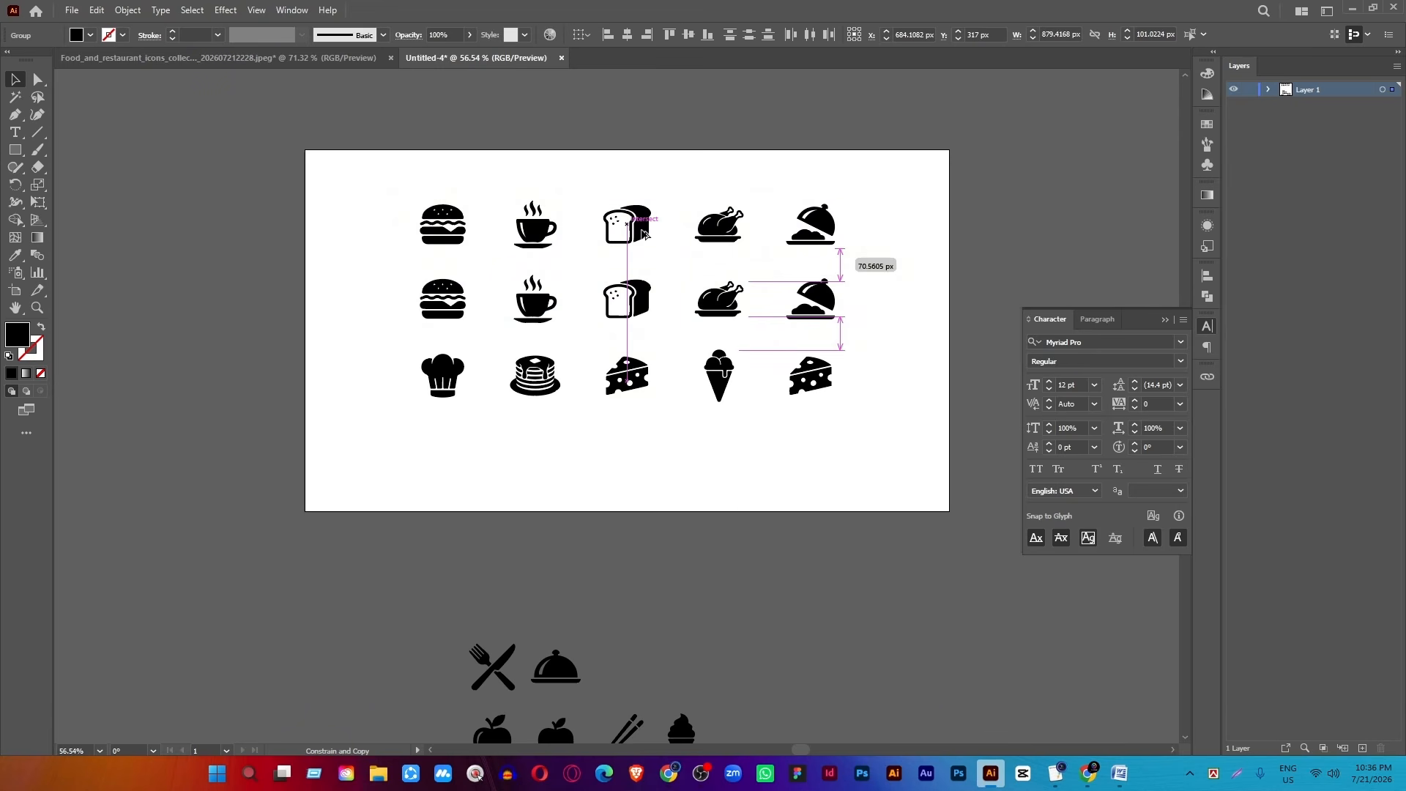
Select all fifteen icons in the three rows as one group and center it vertically and horizontally on the artboard.
left_click_drag(645, 234, 644, 235)
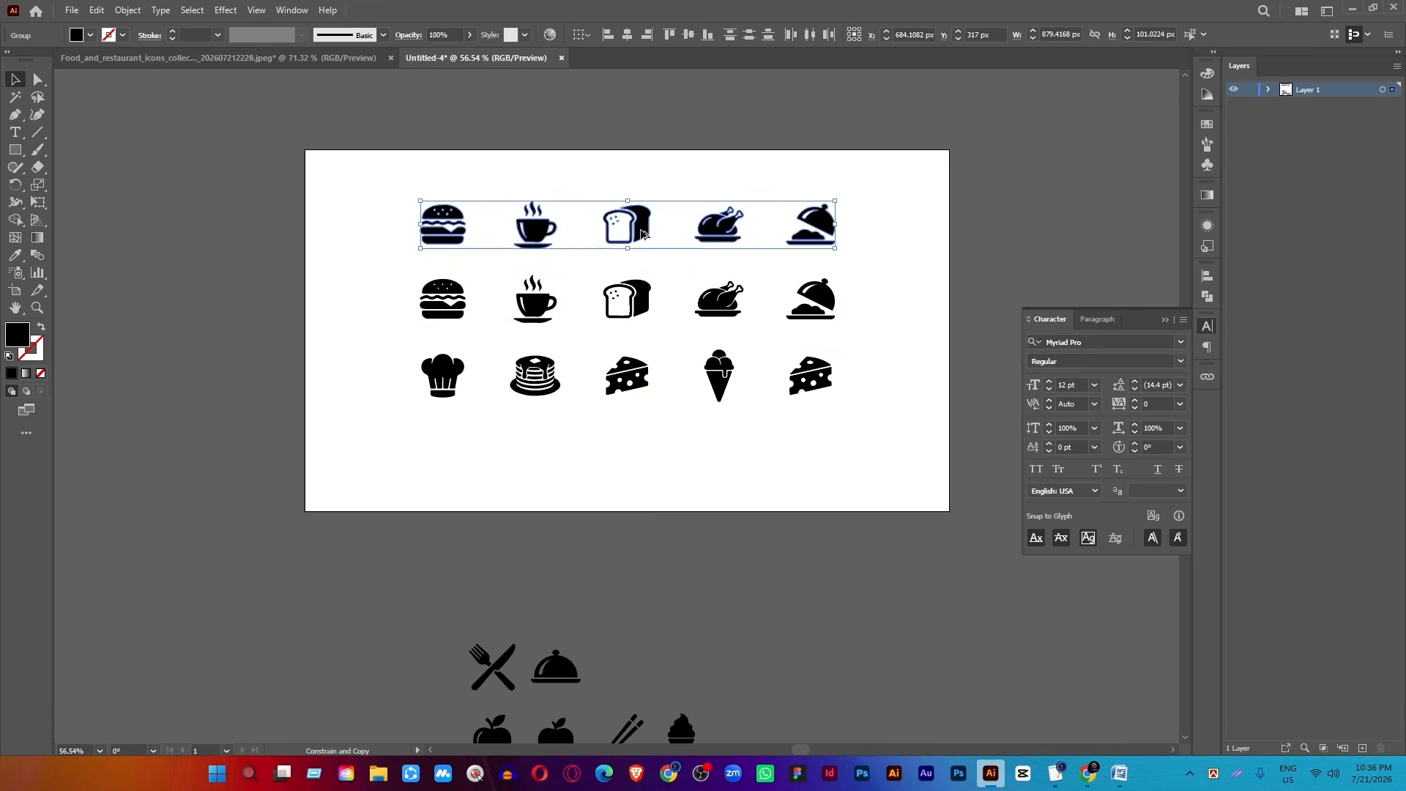
left_click_drag(412, 203, 881, 419)
key("a")
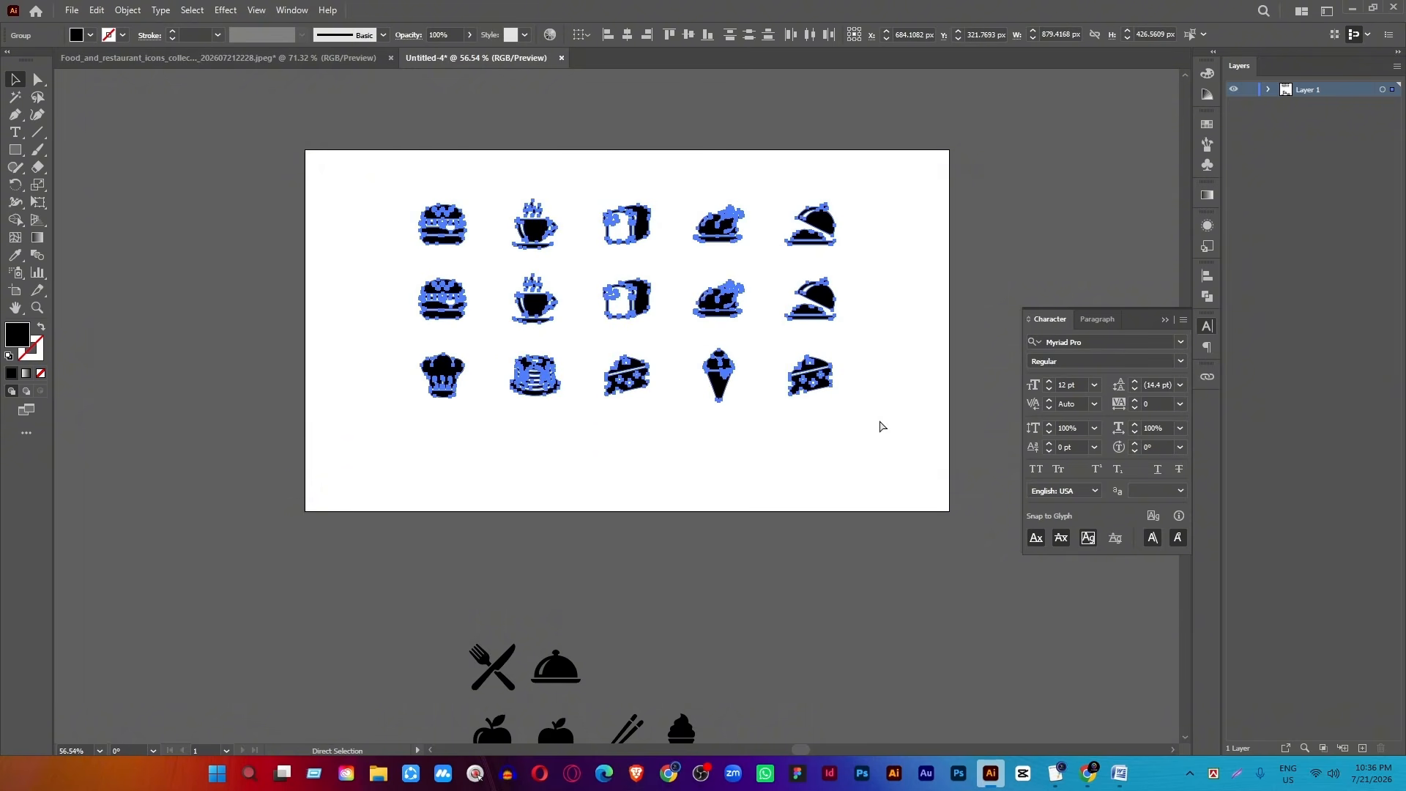
key("v")
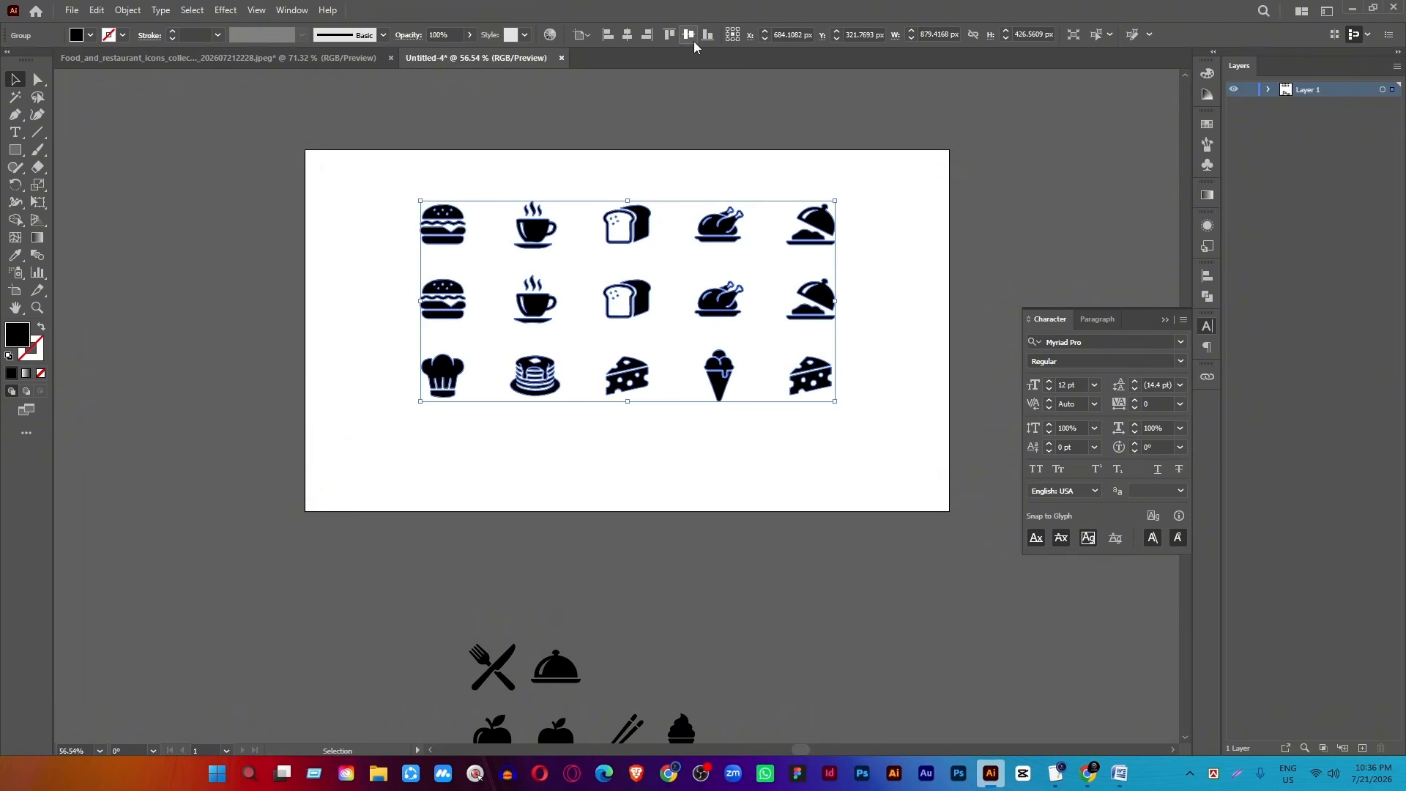
left_click(691, 37)
left_click(629, 33)
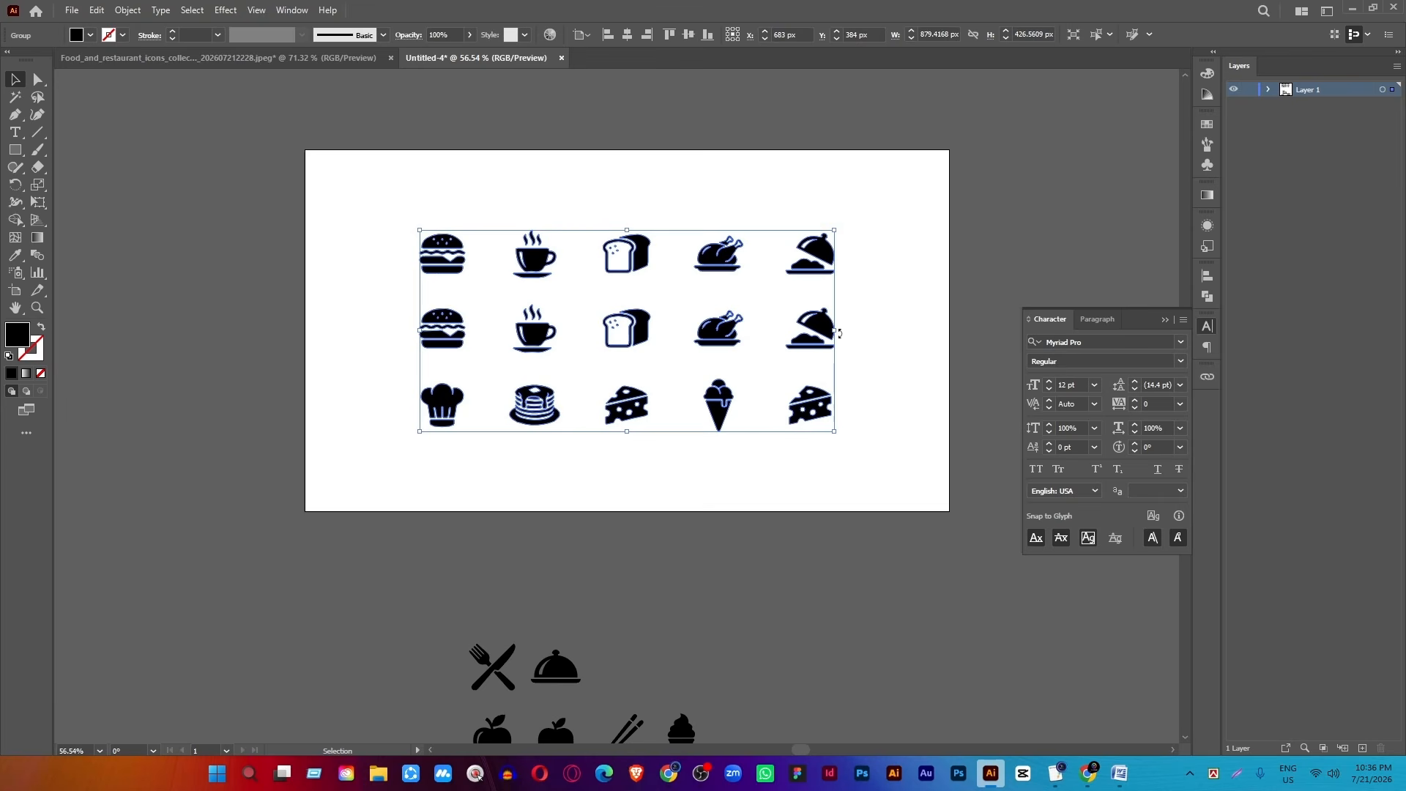
Try to scale the icon grid up proportionally from its center to about 1118 px wide.
left_click_drag(840, 334, 898, 331)
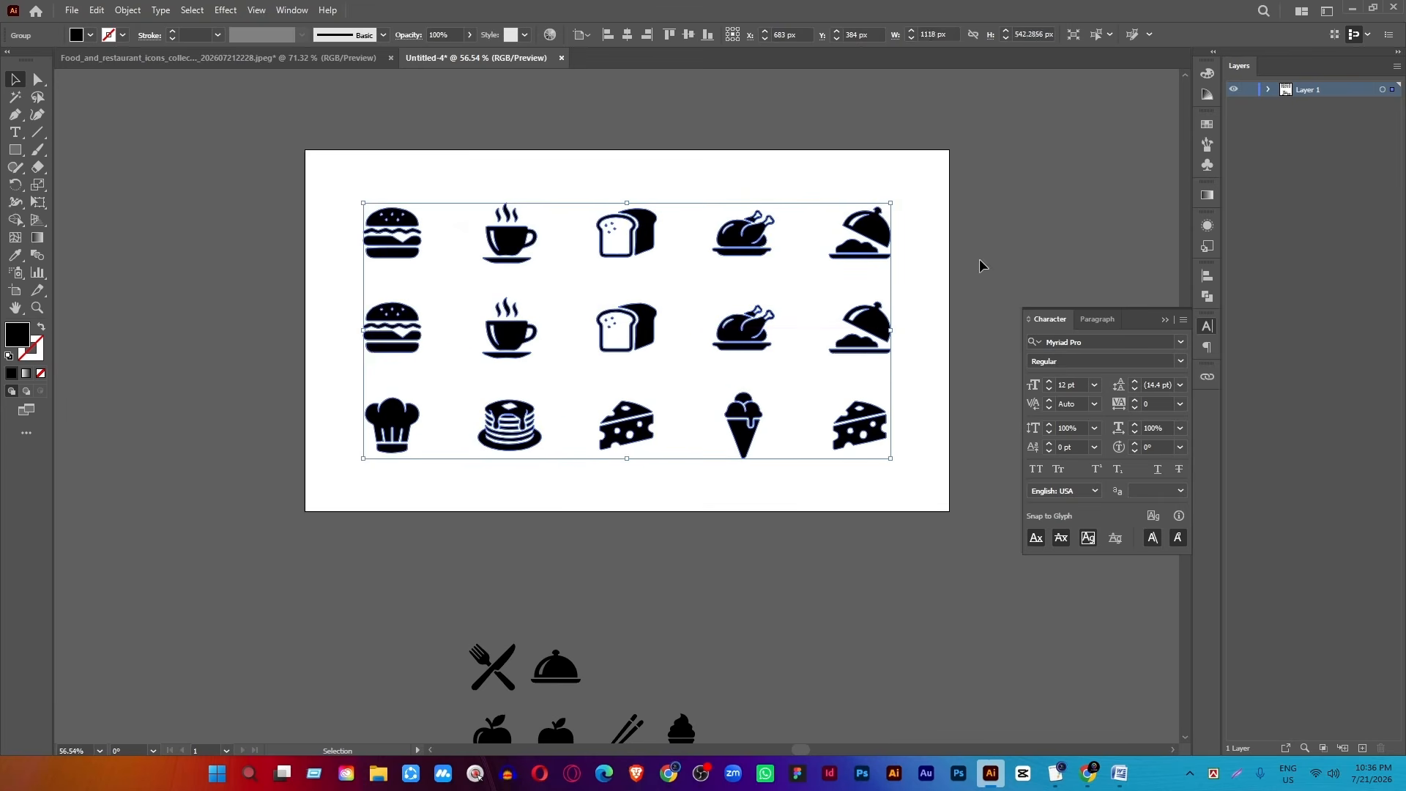
left_click(979, 265)
left_click_drag(725, 281, 578, 320)
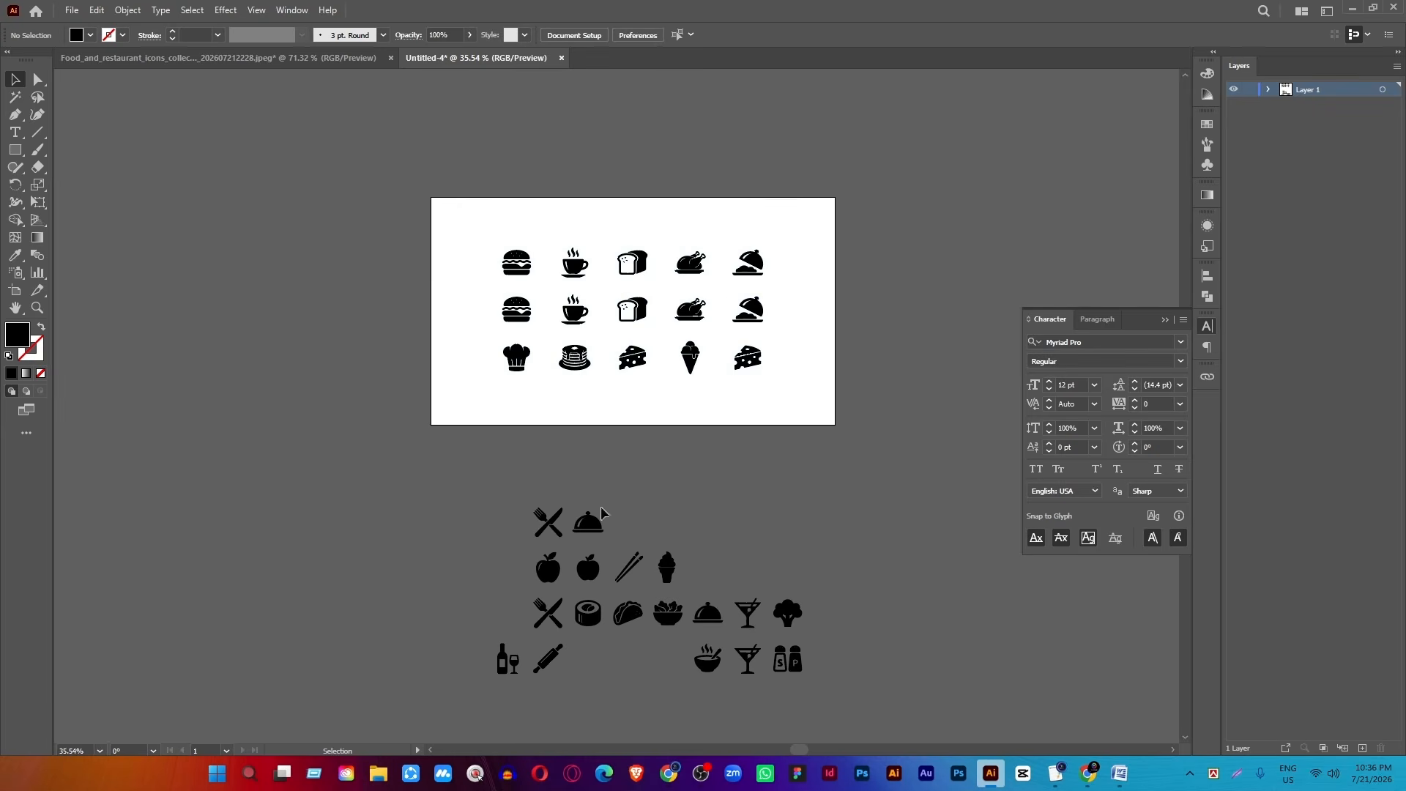
Ungroup the three-row icon grid on the artboard so its icons can be handled individually.
left_click_drag(486, 248, 815, 349)
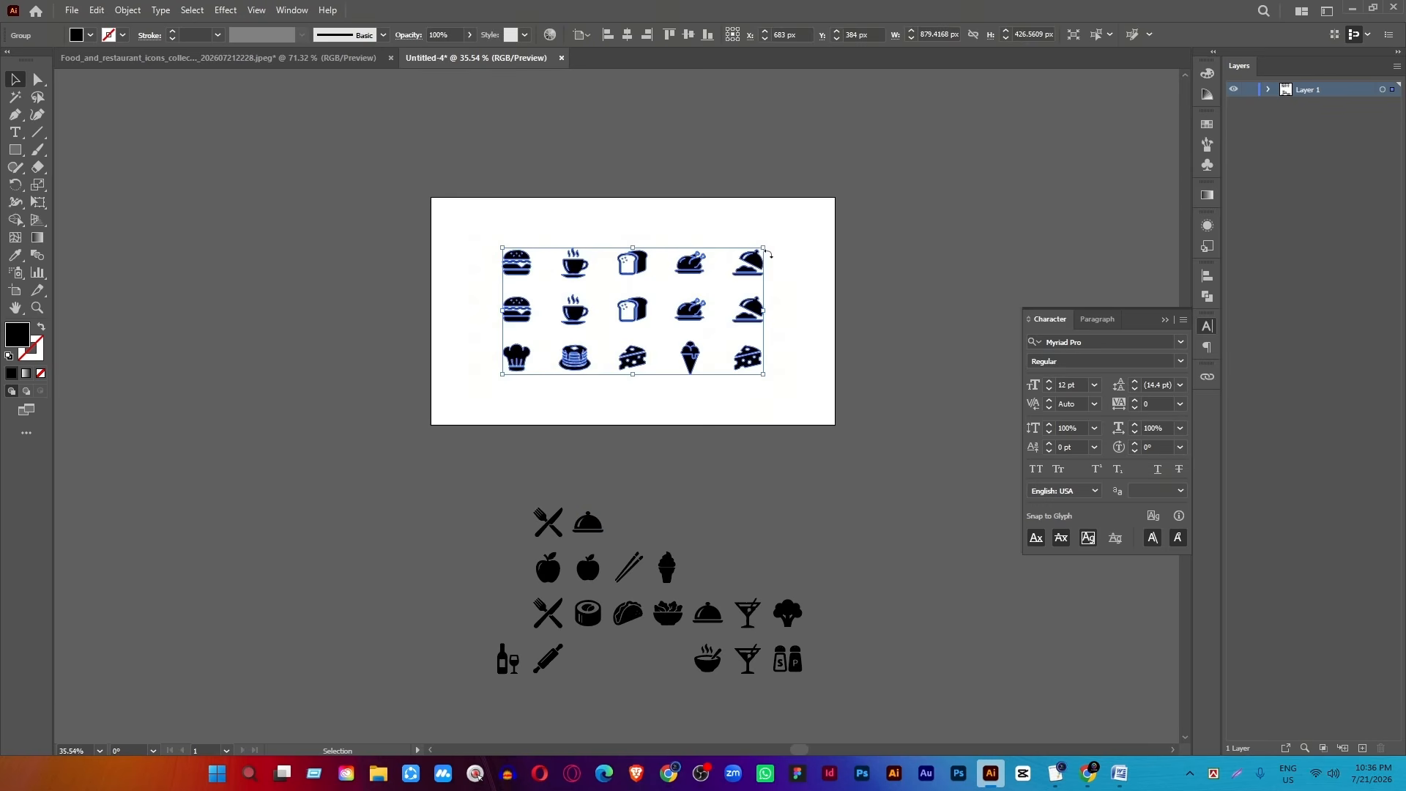
right_click(758, 256)
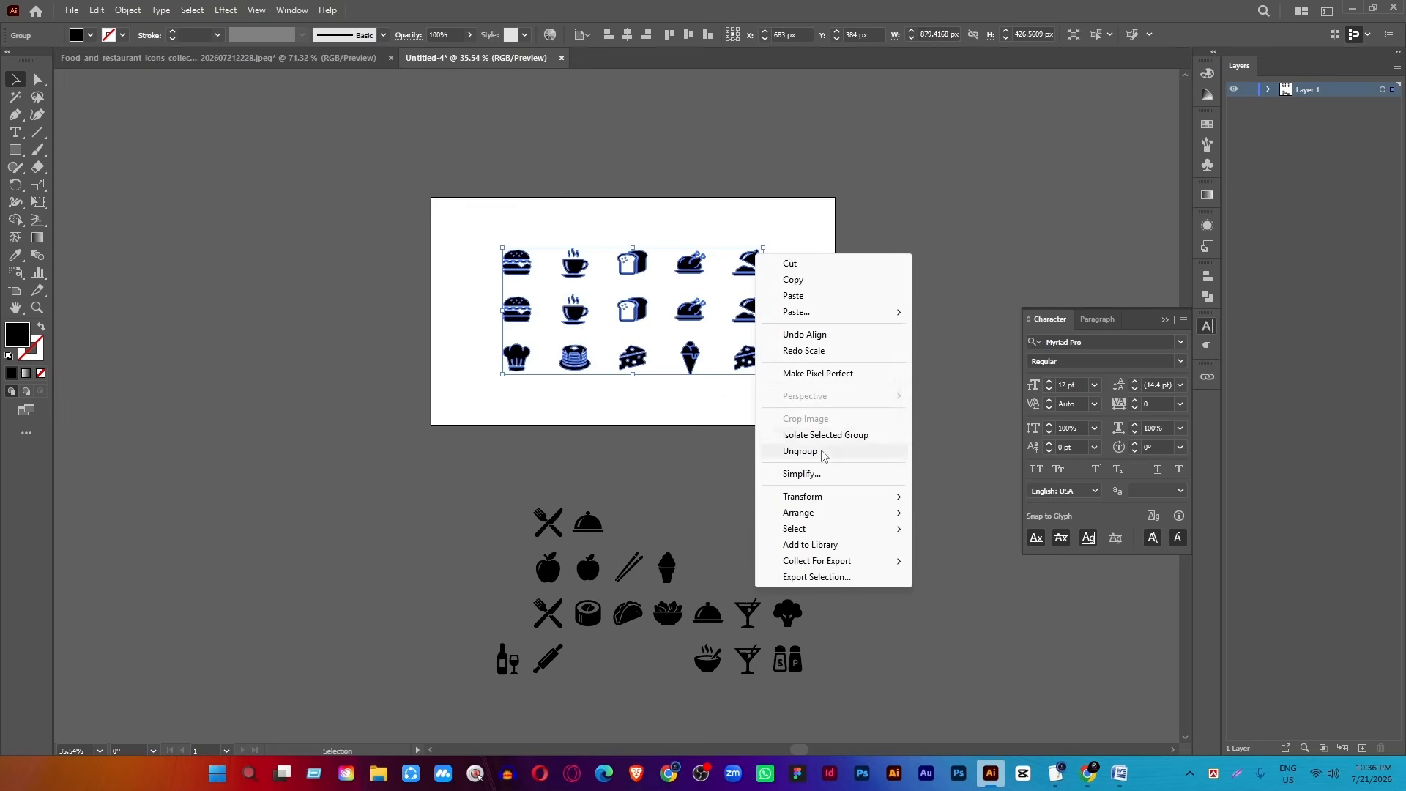
left_click(849, 449)
left_click(749, 643)
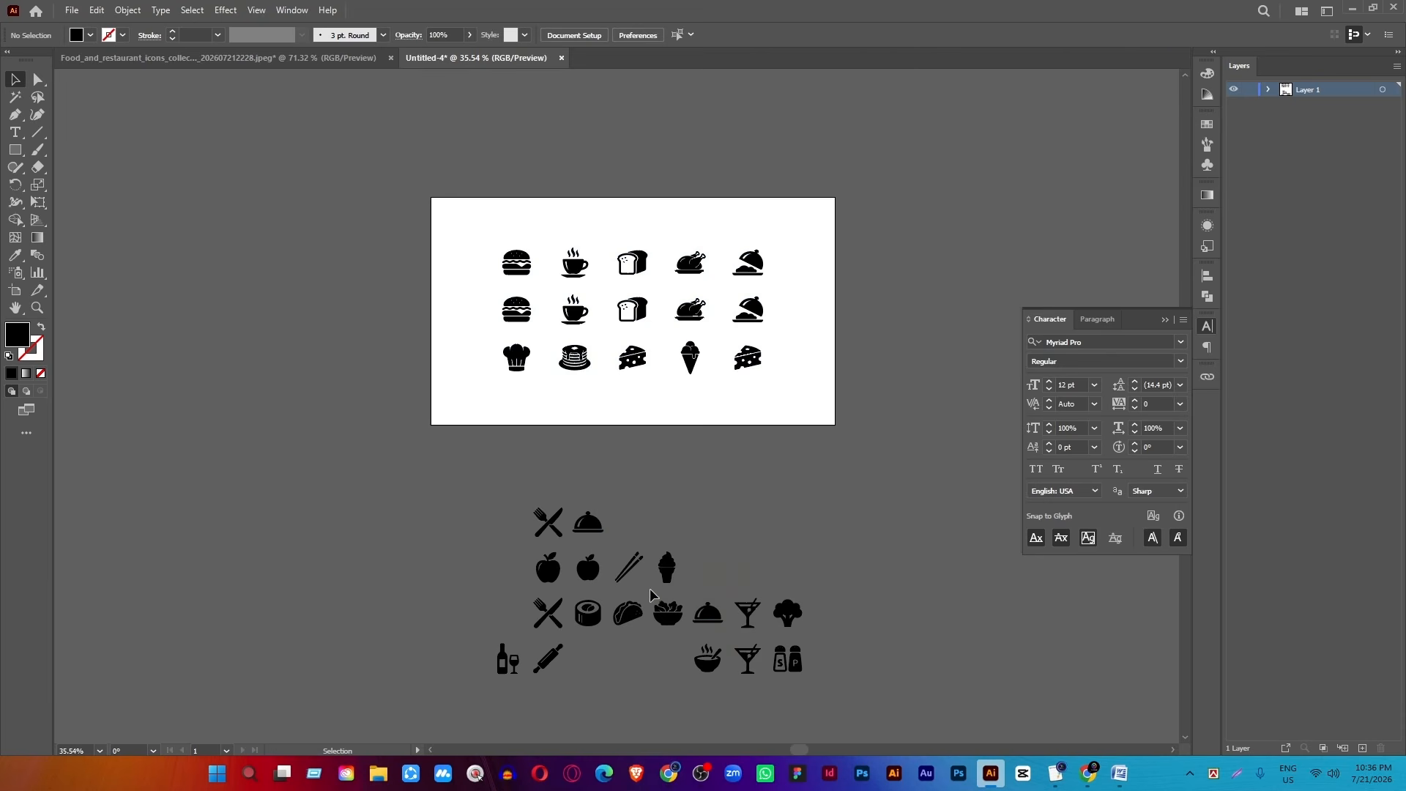
Replace the upper-row open cloche with the salad bowl, centering the bowl on it both ways before deleting the cloche.
left_click(676, 628)
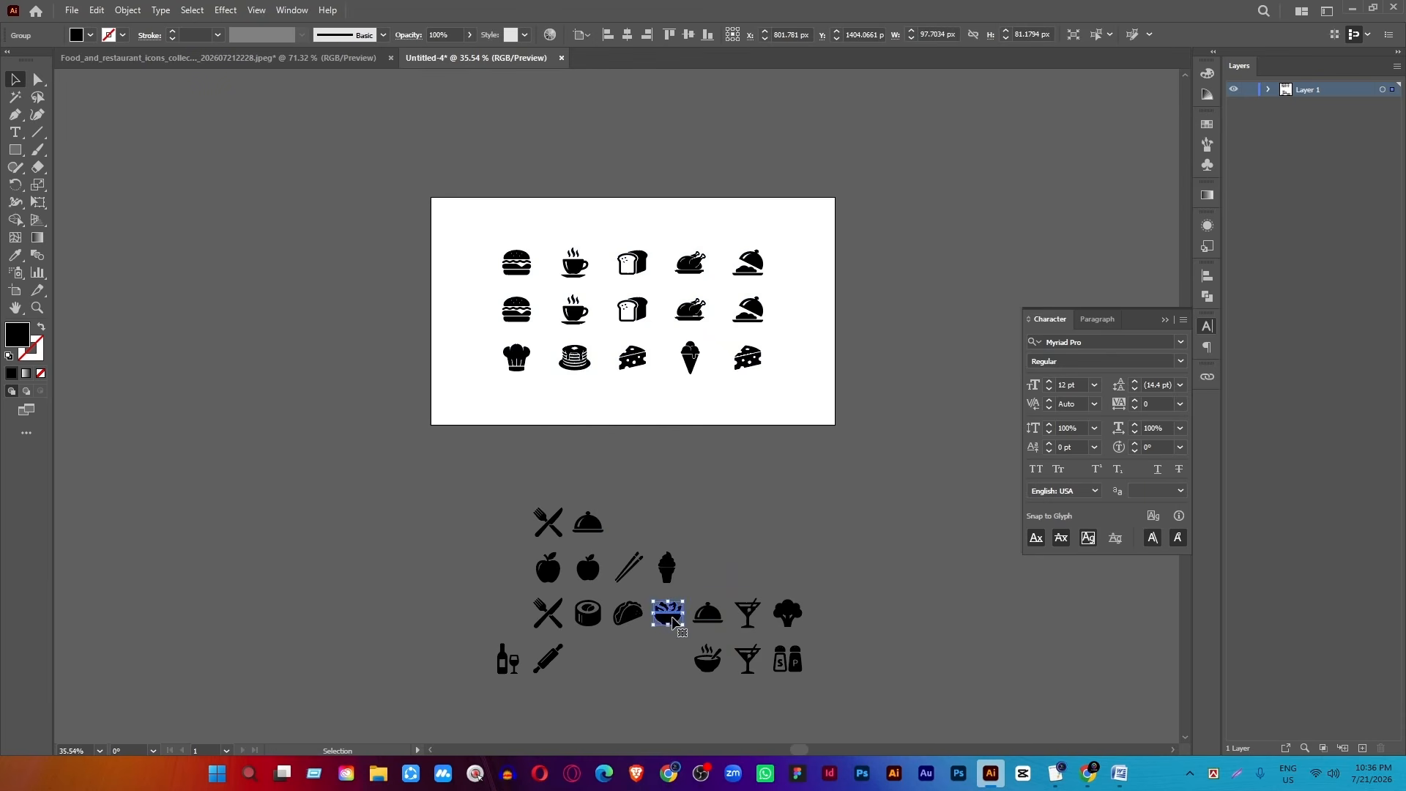
left_click_drag(676, 628, 760, 254)
left_click_drag(753, 259, 941, 322)
left_click(746, 291, "shift")
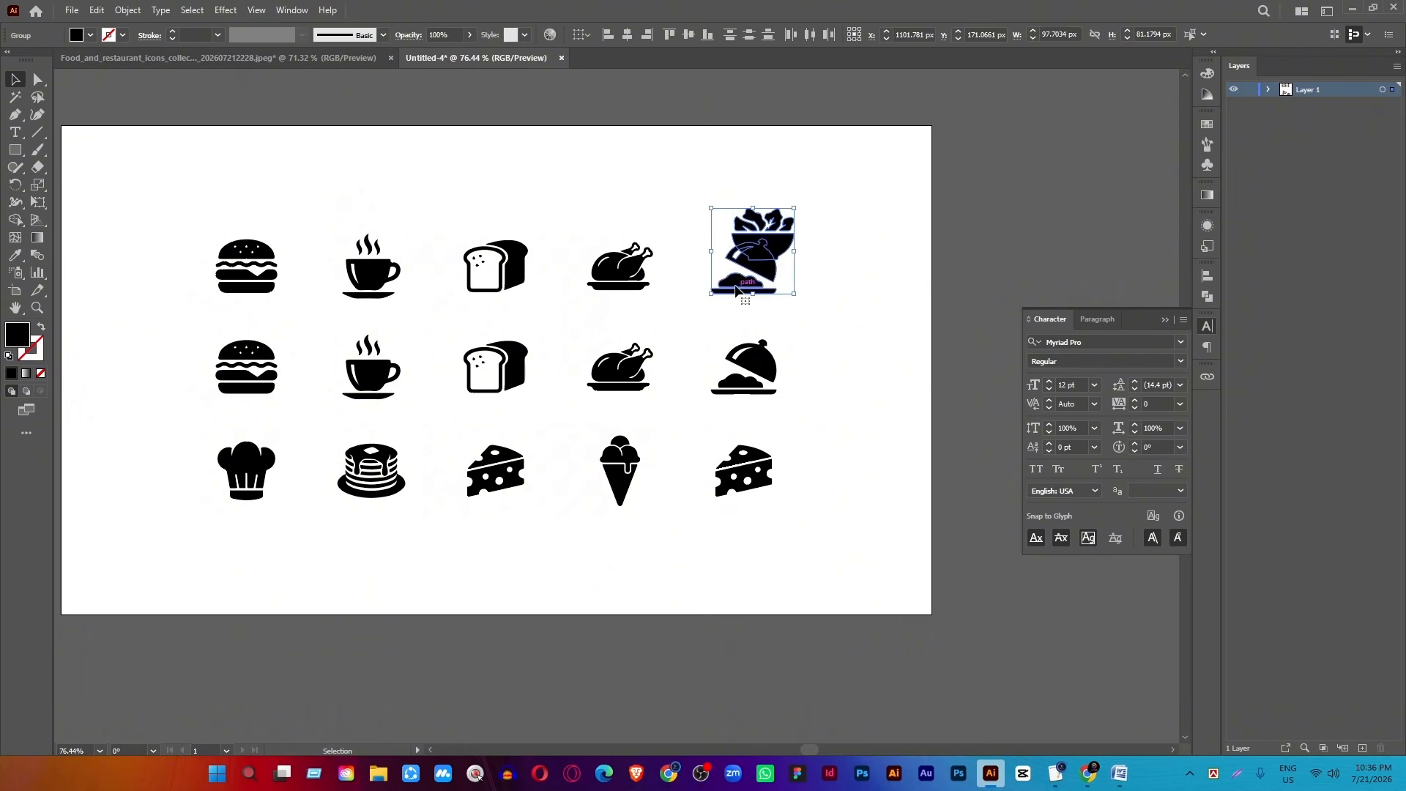
left_click(687, 35)
left_click(628, 34)
left_click(857, 234)
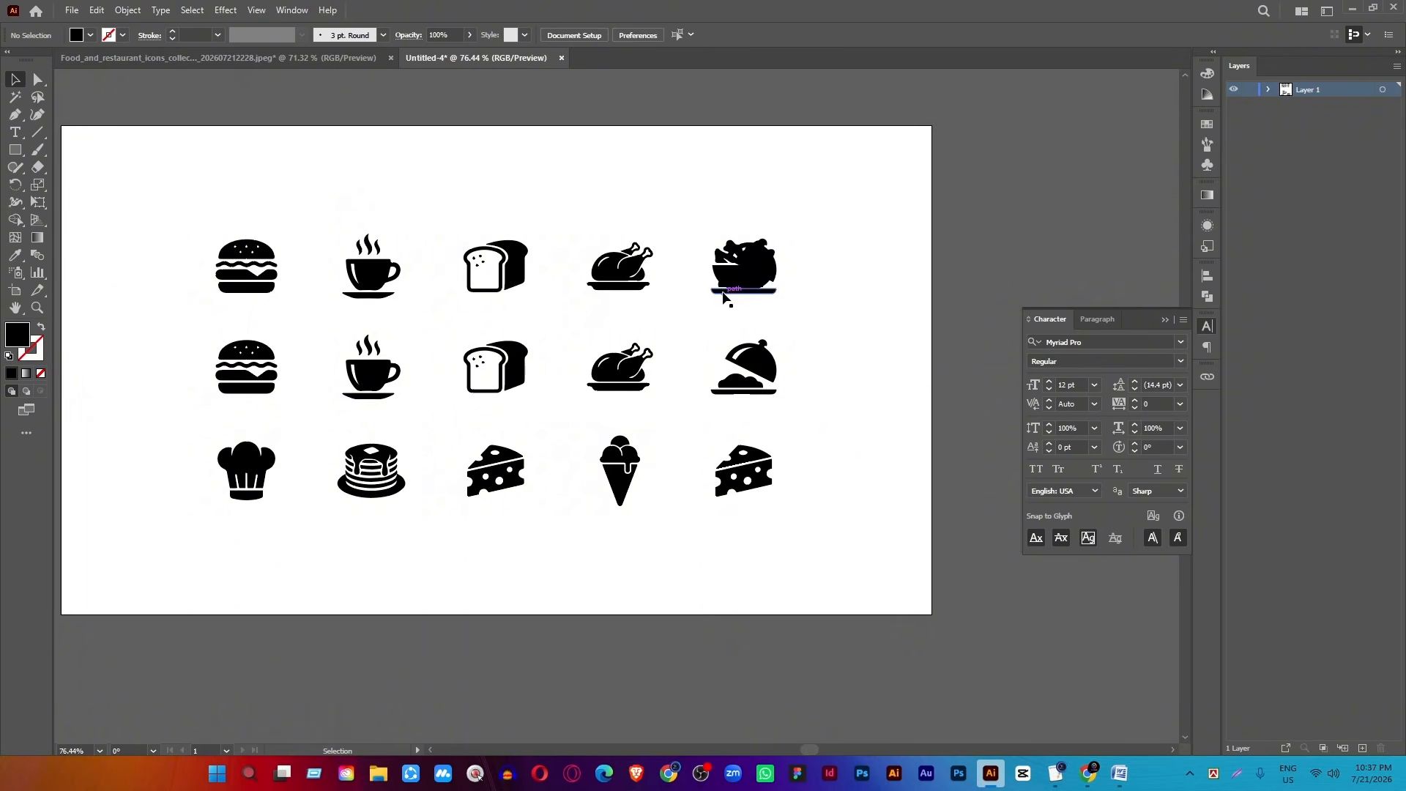
left_click(724, 297)
key("Delete")
Replace the upper-row roast chicken with the sushi roll, aligning centers with the chicken as key object before deleting the chicken.
scroll(696, 411, "down", 2)
key("ctrl+space")
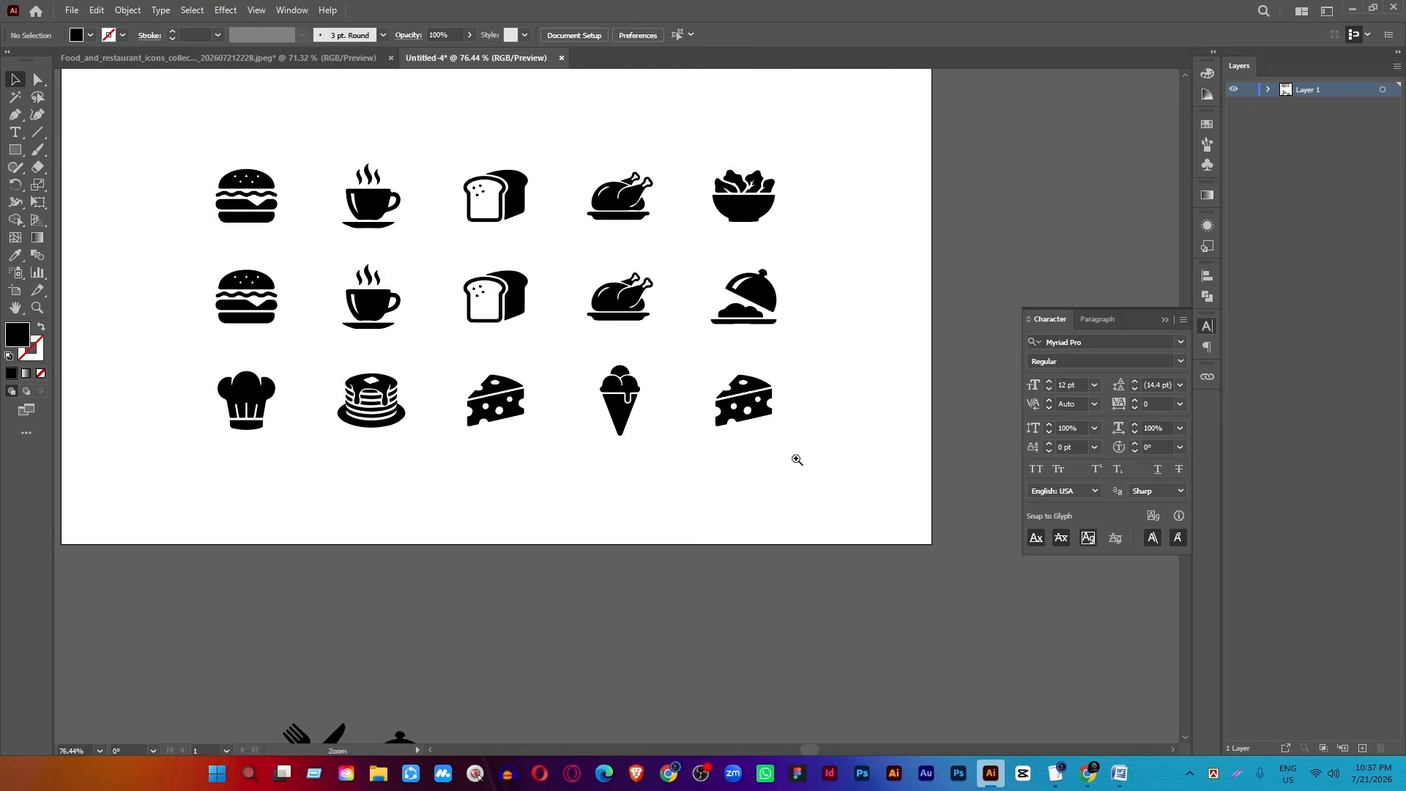
left_click_drag(797, 459, 684, 551)
scroll(684, 552, "down", 2)
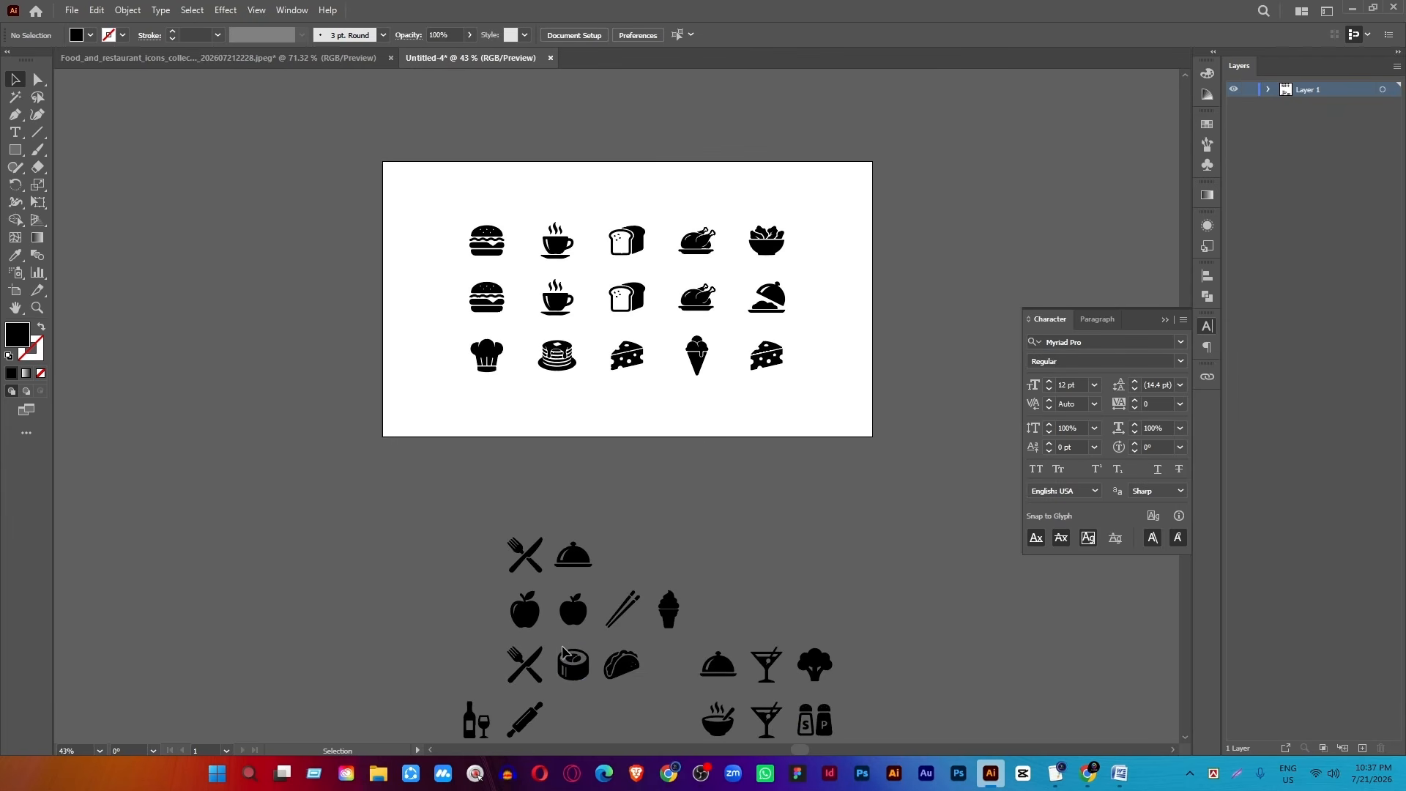
left_click_drag(574, 663, 705, 285)
left_click(700, 244, "shift")
left_click(701, 244)
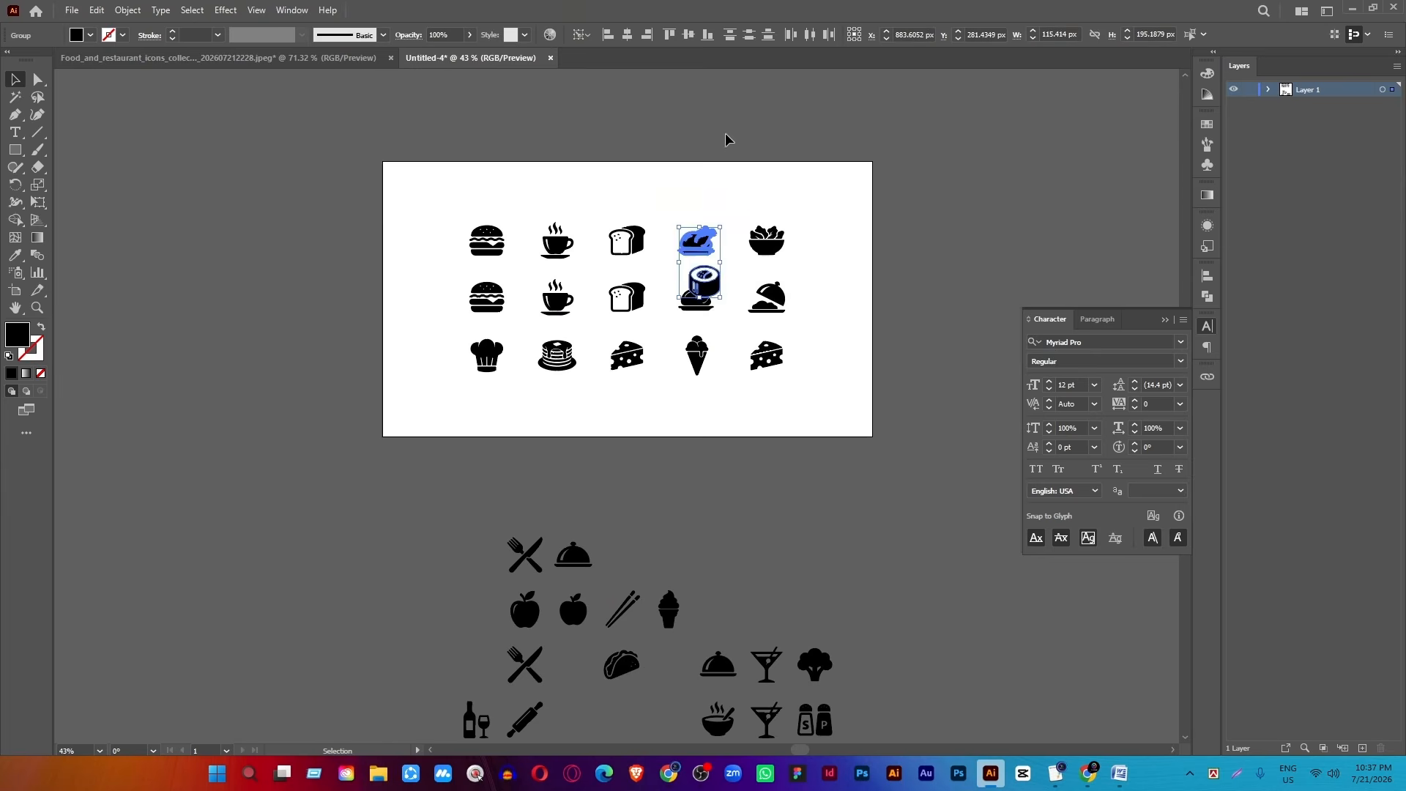
left_click(691, 36)
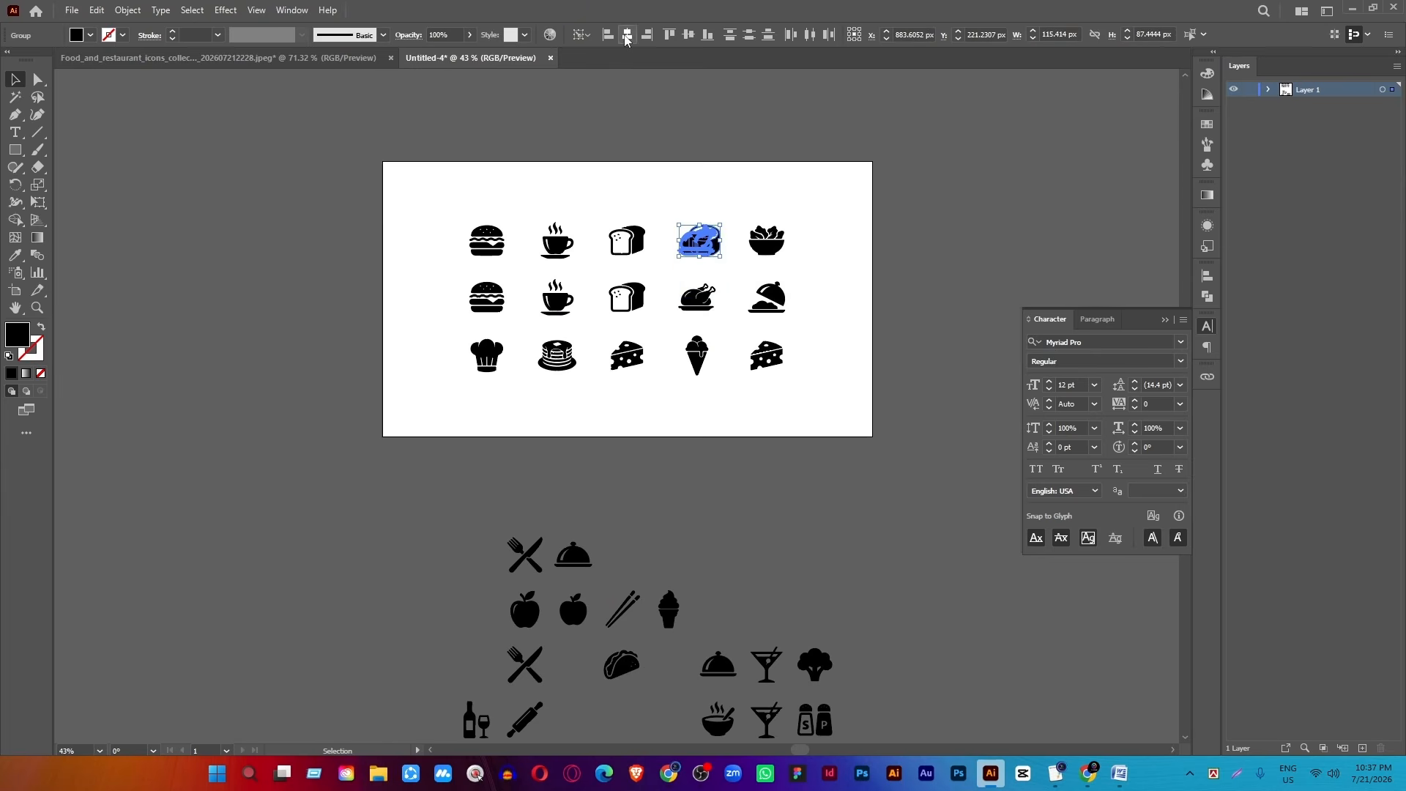
left_click(835, 163)
left_click(706, 233)
key("Delete")
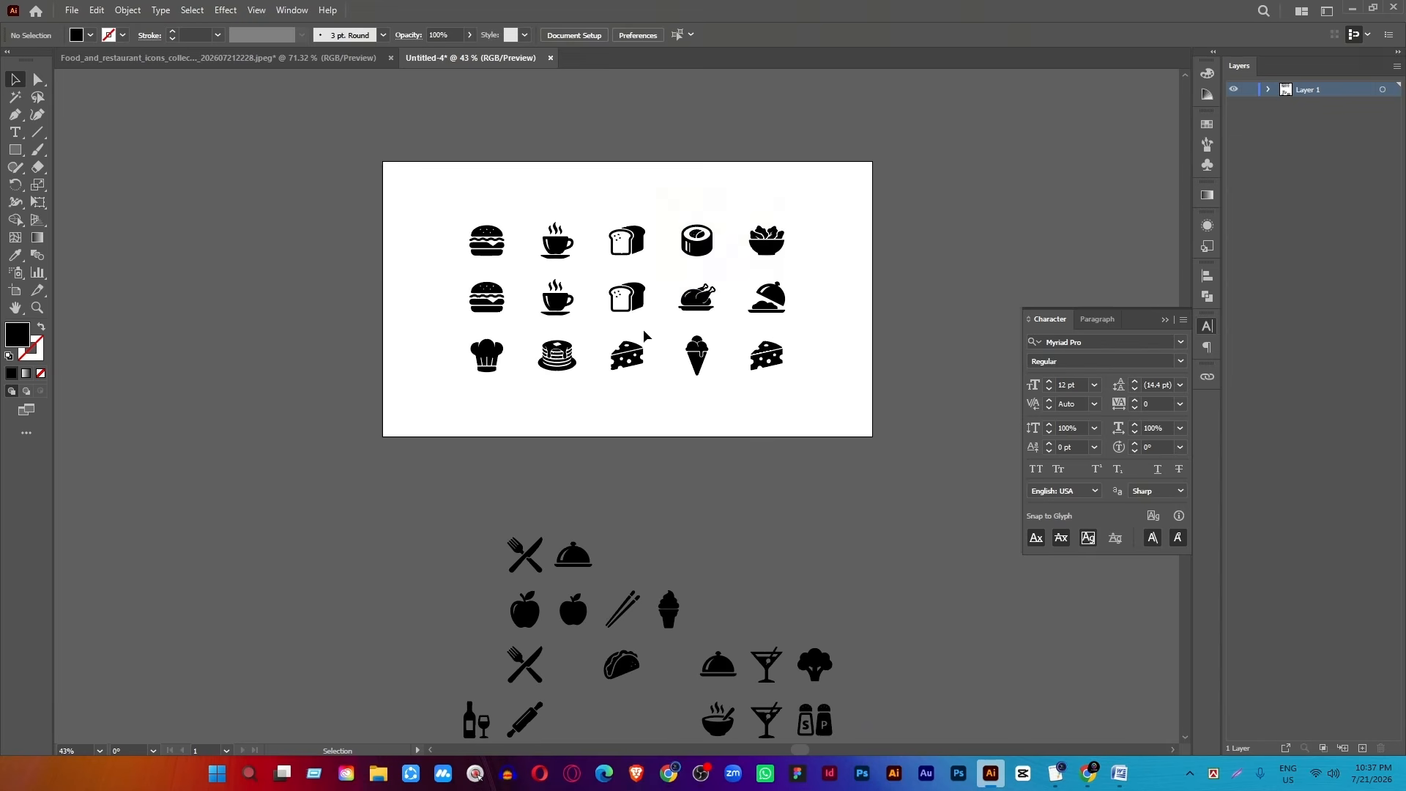
Replace the upper-row bread with the wine bottle and glass, centering them on the bread both ways before deleting the bread.
scroll(560, 645, "down", 1)
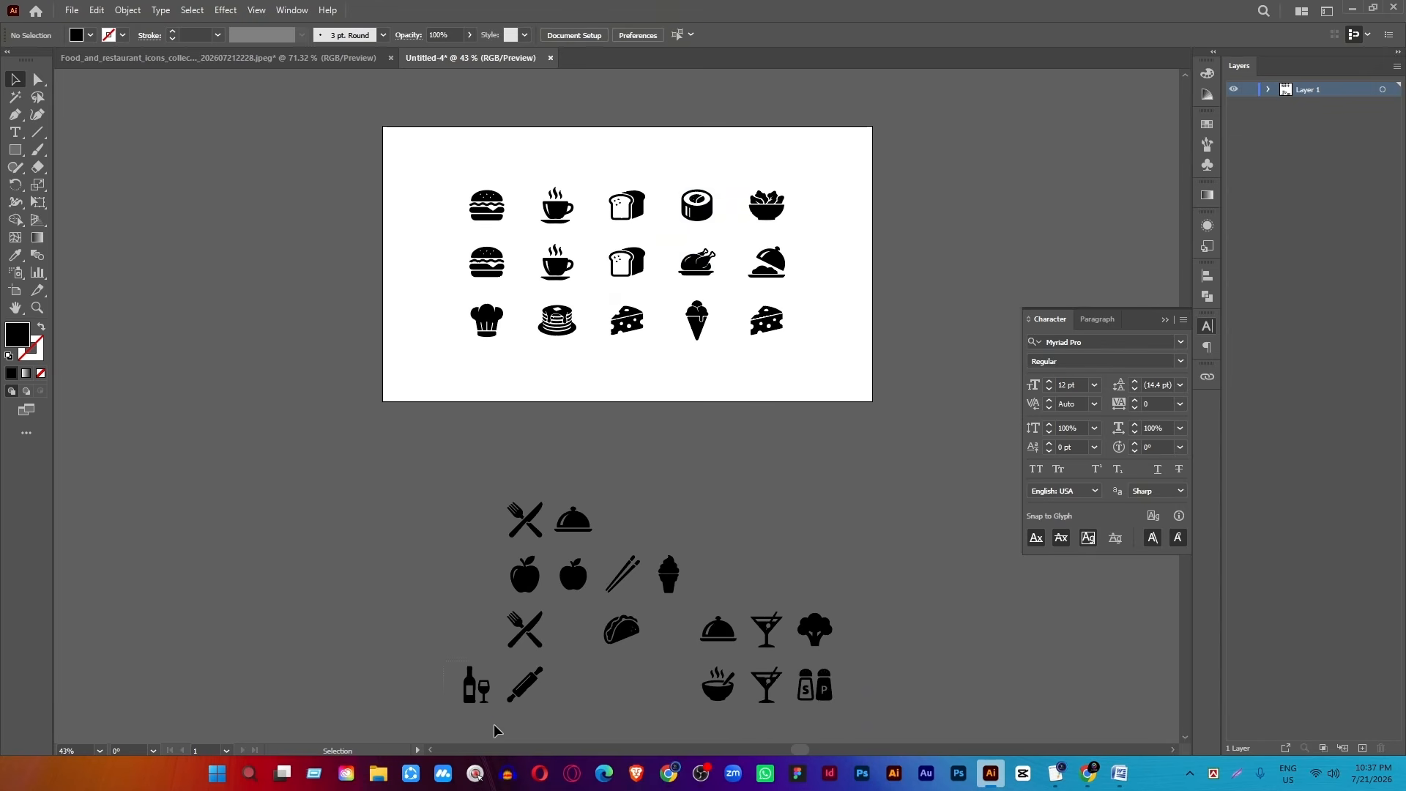
left_click(484, 692)
left_click_drag(483, 692, 630, 234)
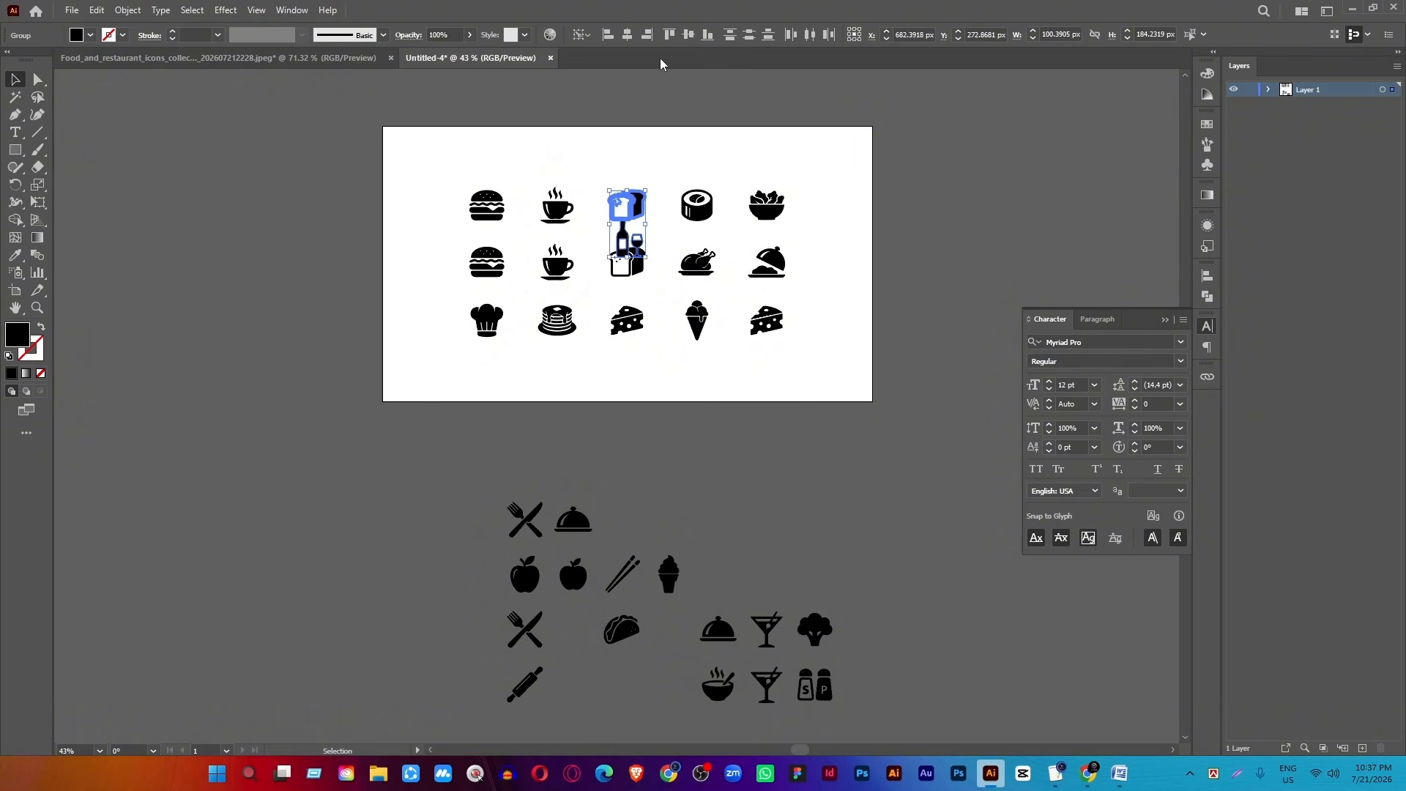
left_click(626, 34)
left_click(688, 35)
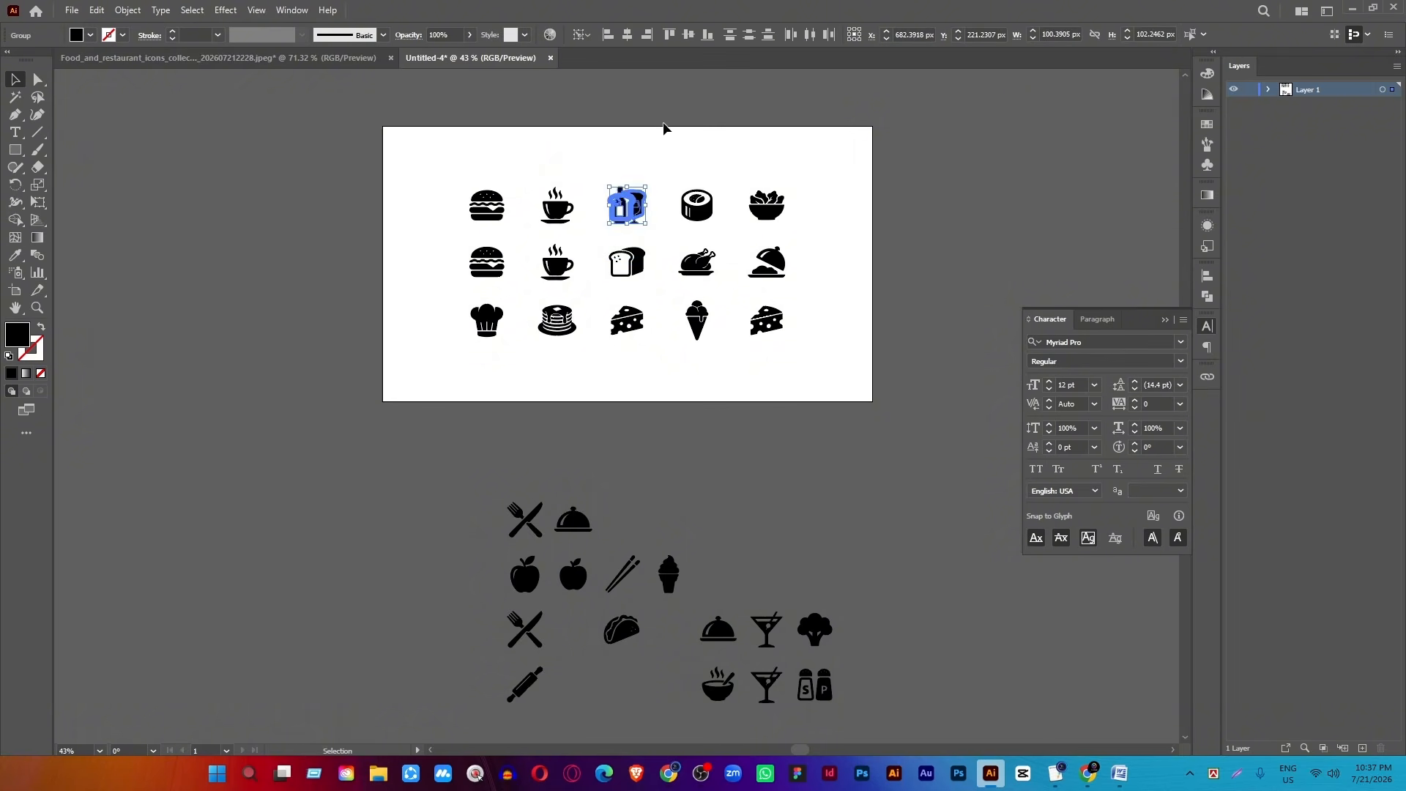
left_click(665, 125)
left_click(631, 199)
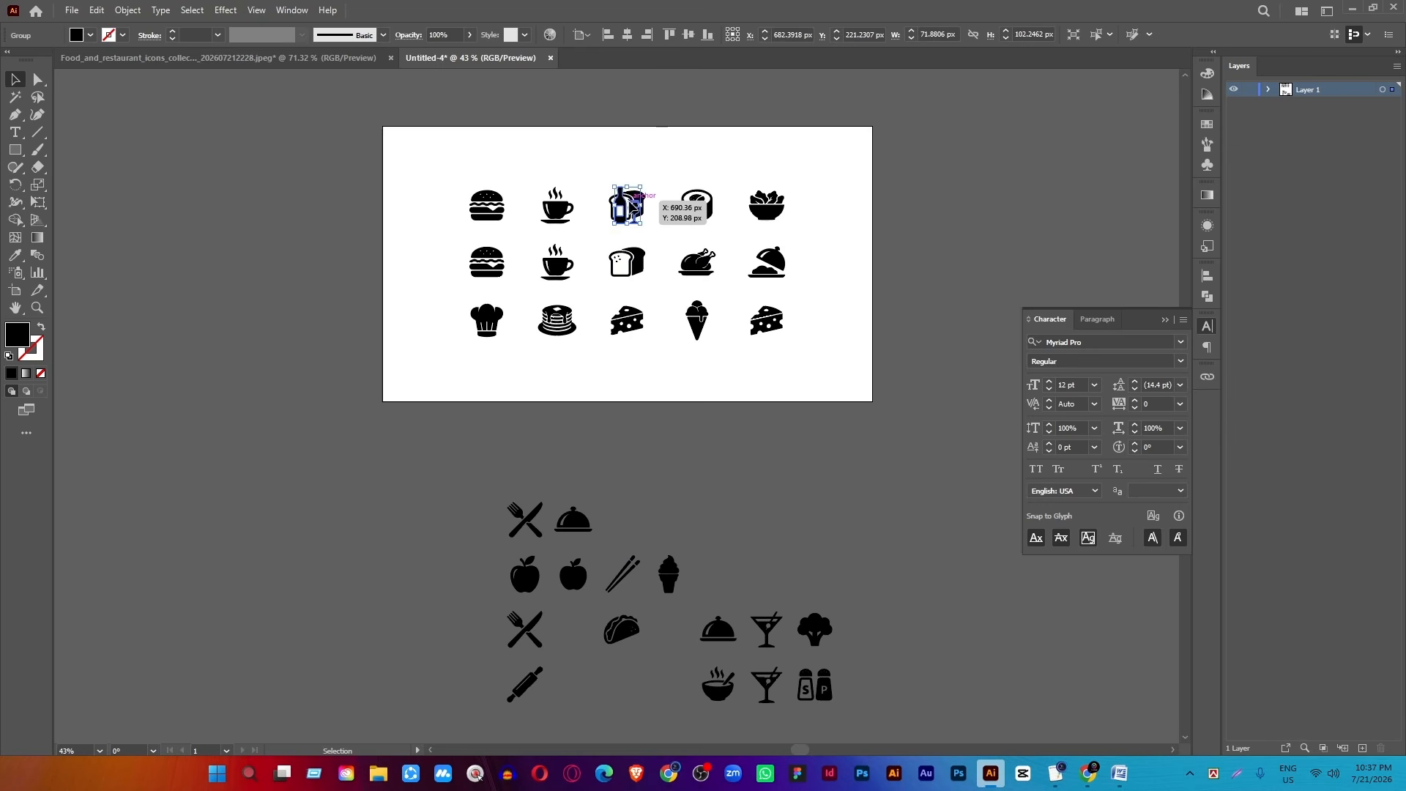
left_click_drag(631, 199, 633, 199)
left_click(651, 177)
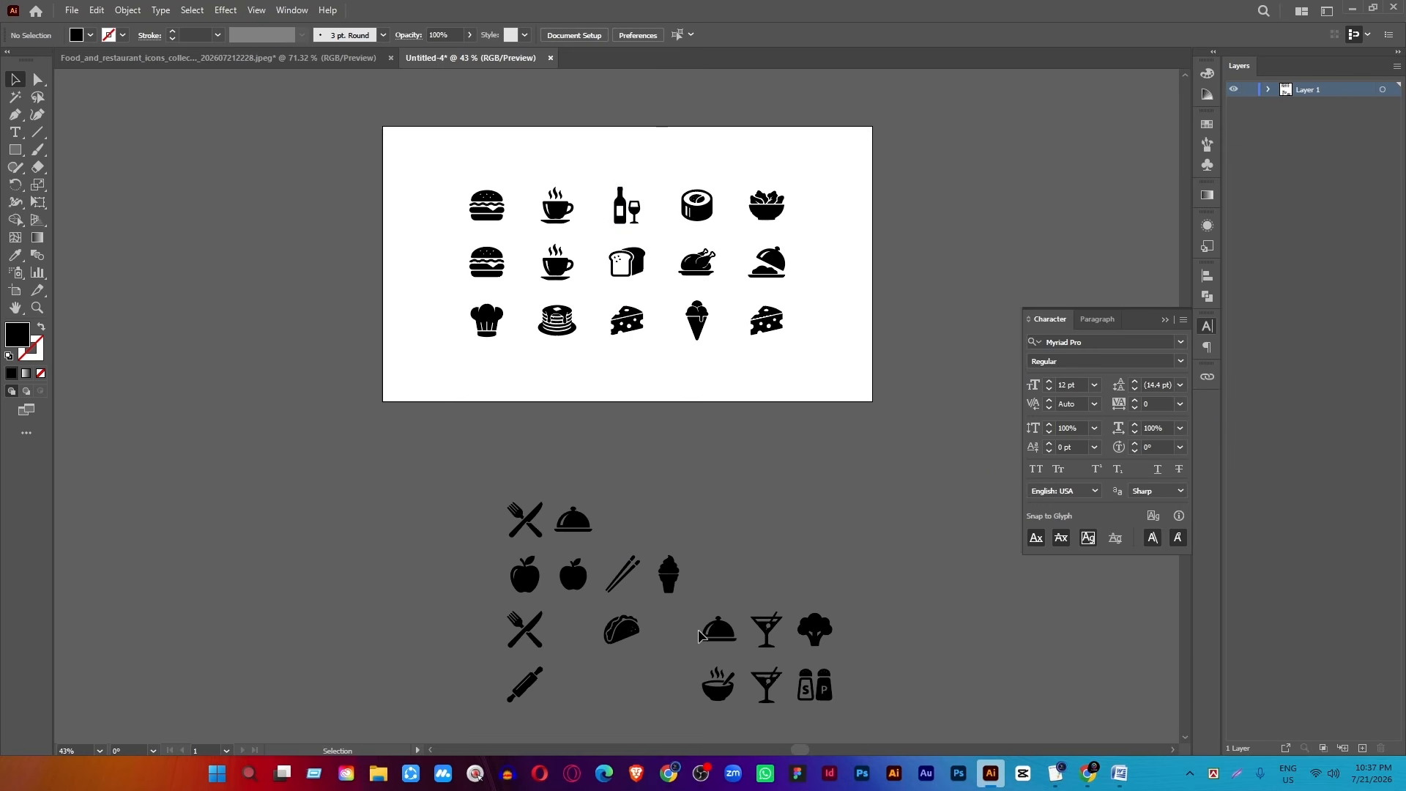
Replace the upper-row coffee cup with the taco, centering the taco on the cup both ways before deleting the cup.
left_click(636, 644)
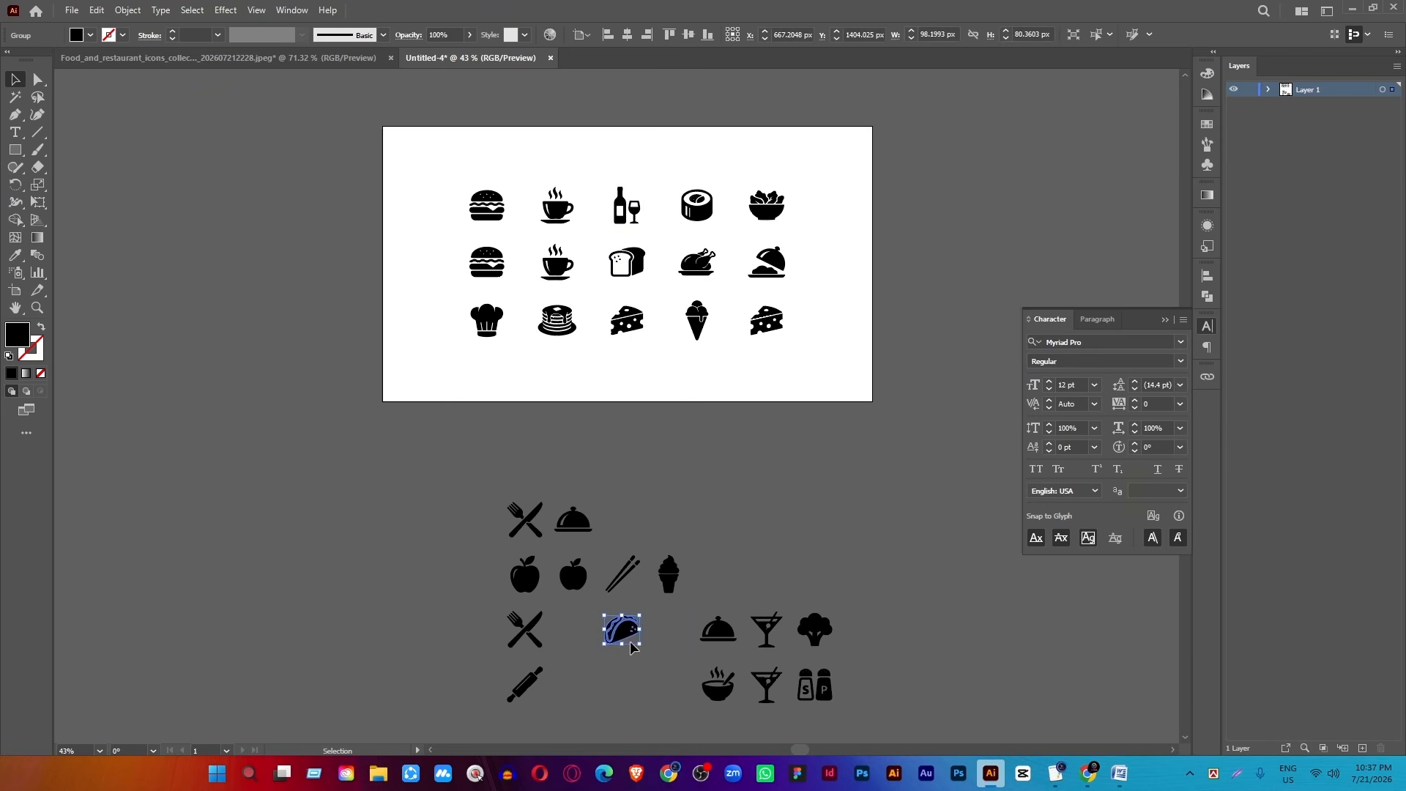
left_click_drag(636, 644, 549, 225)
left_click(563, 211, "shift")
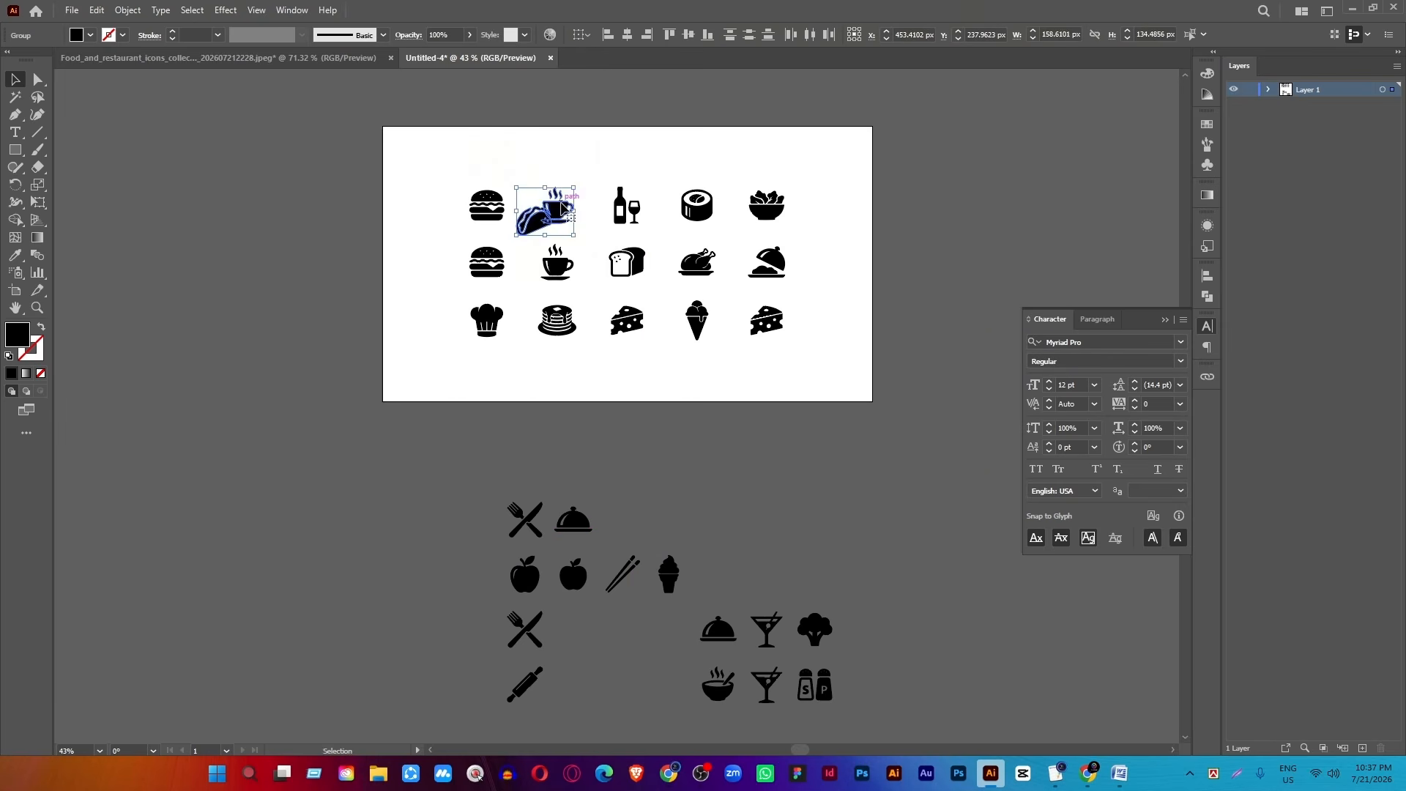
left_click(632, 39)
left_click(688, 36)
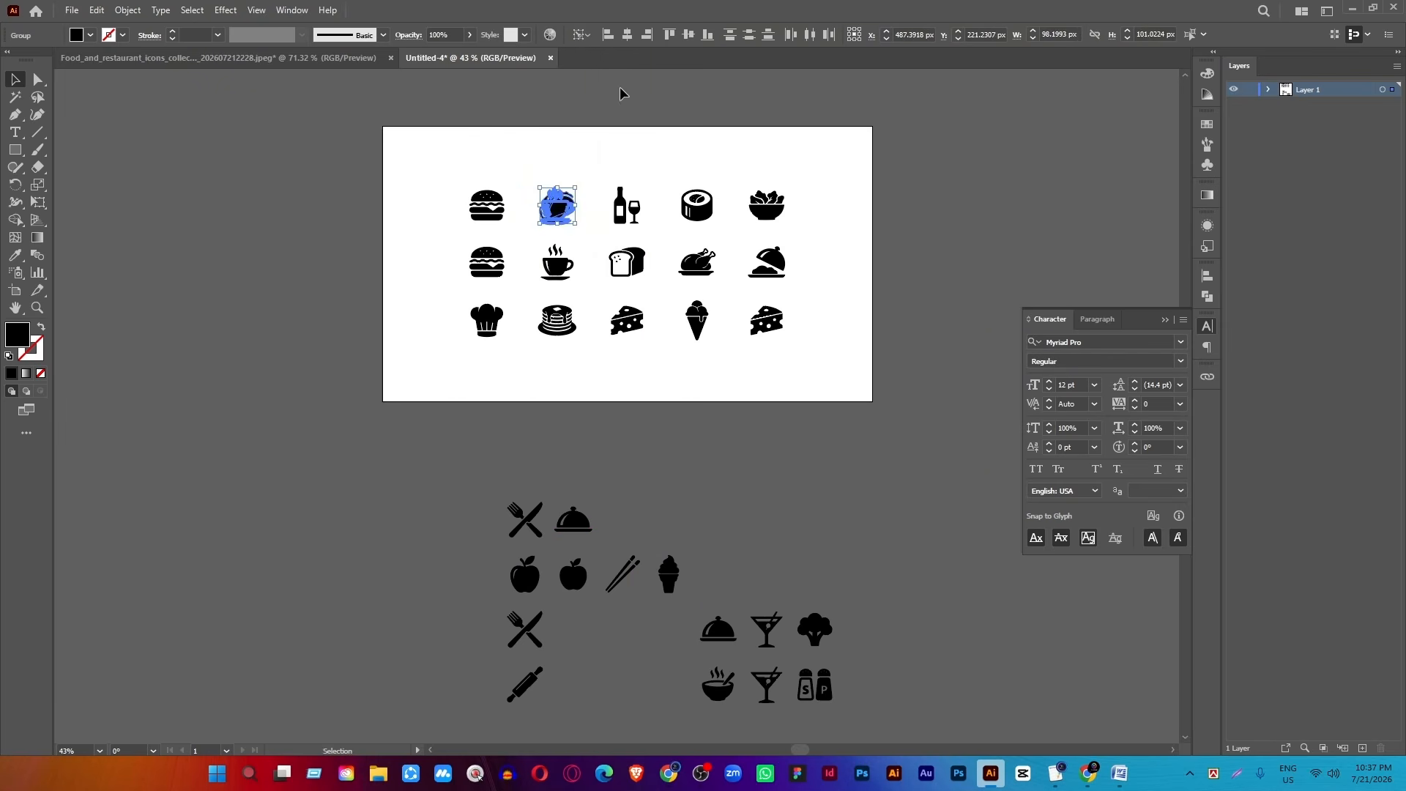
left_click(622, 95)
left_click_drag(556, 192, 554, 193)
Replace the upper-row burger with the cocktail glass from the broccoli row, aligning it to the burger as key object before deleting the burger.
left_click(486, 205)
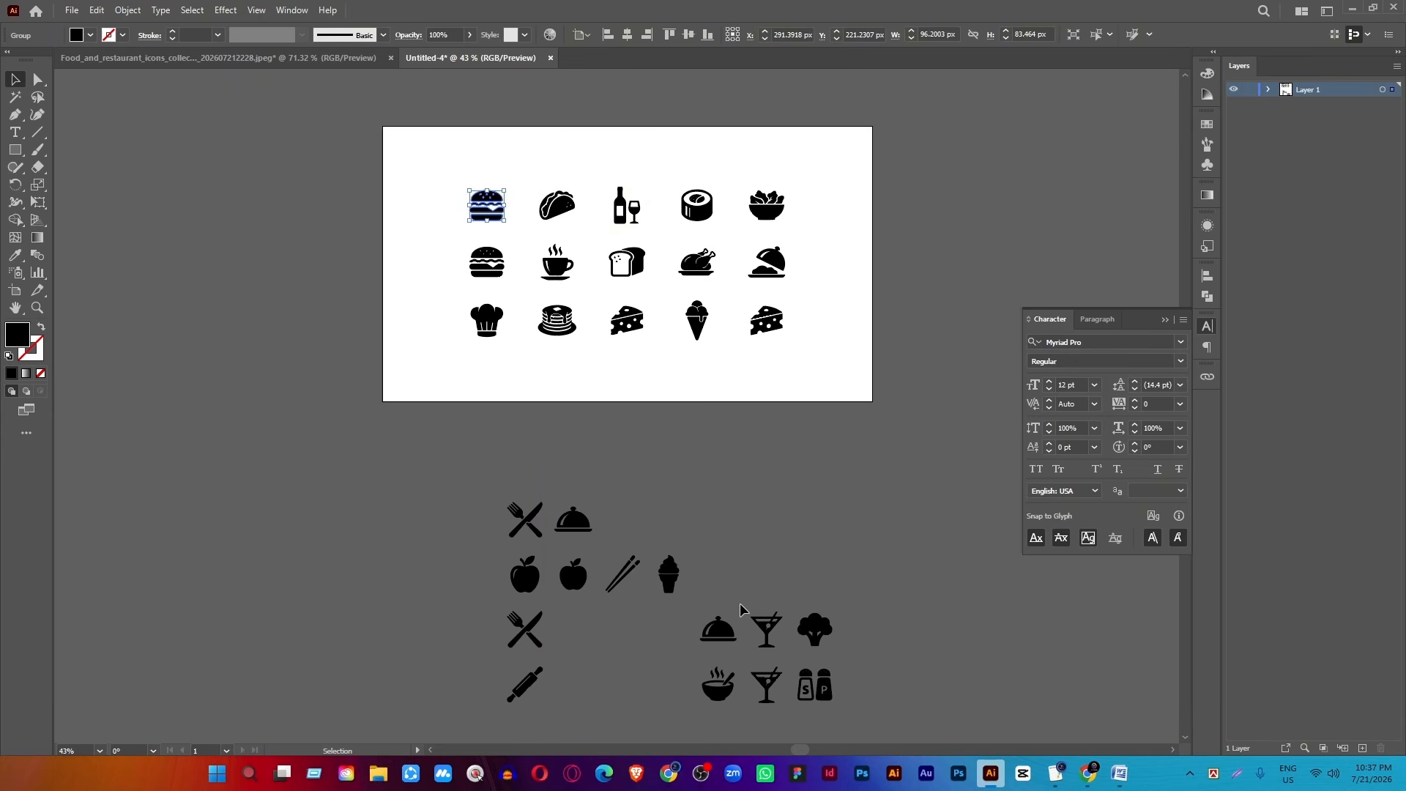
left_click(778, 642)
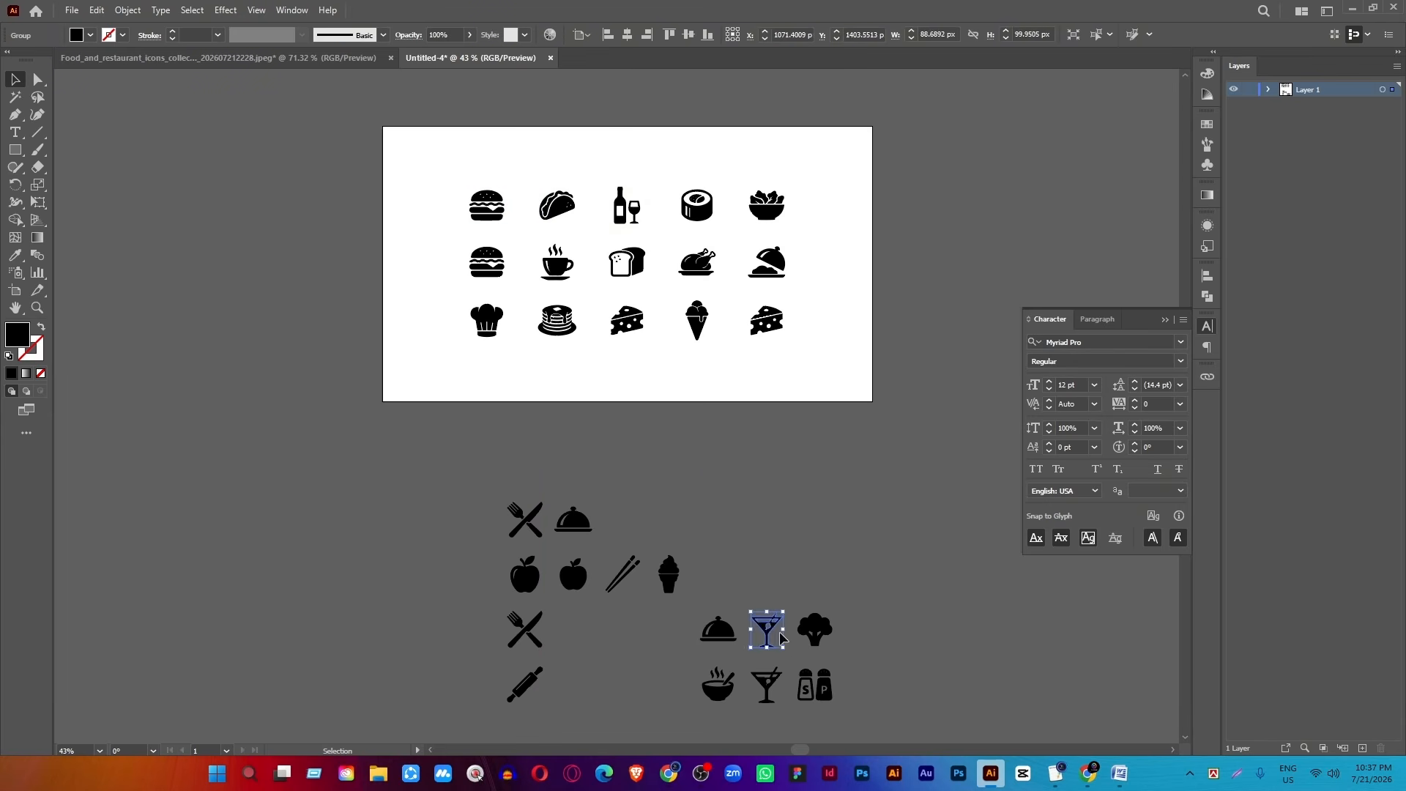
left_click_drag(778, 627, 497, 254)
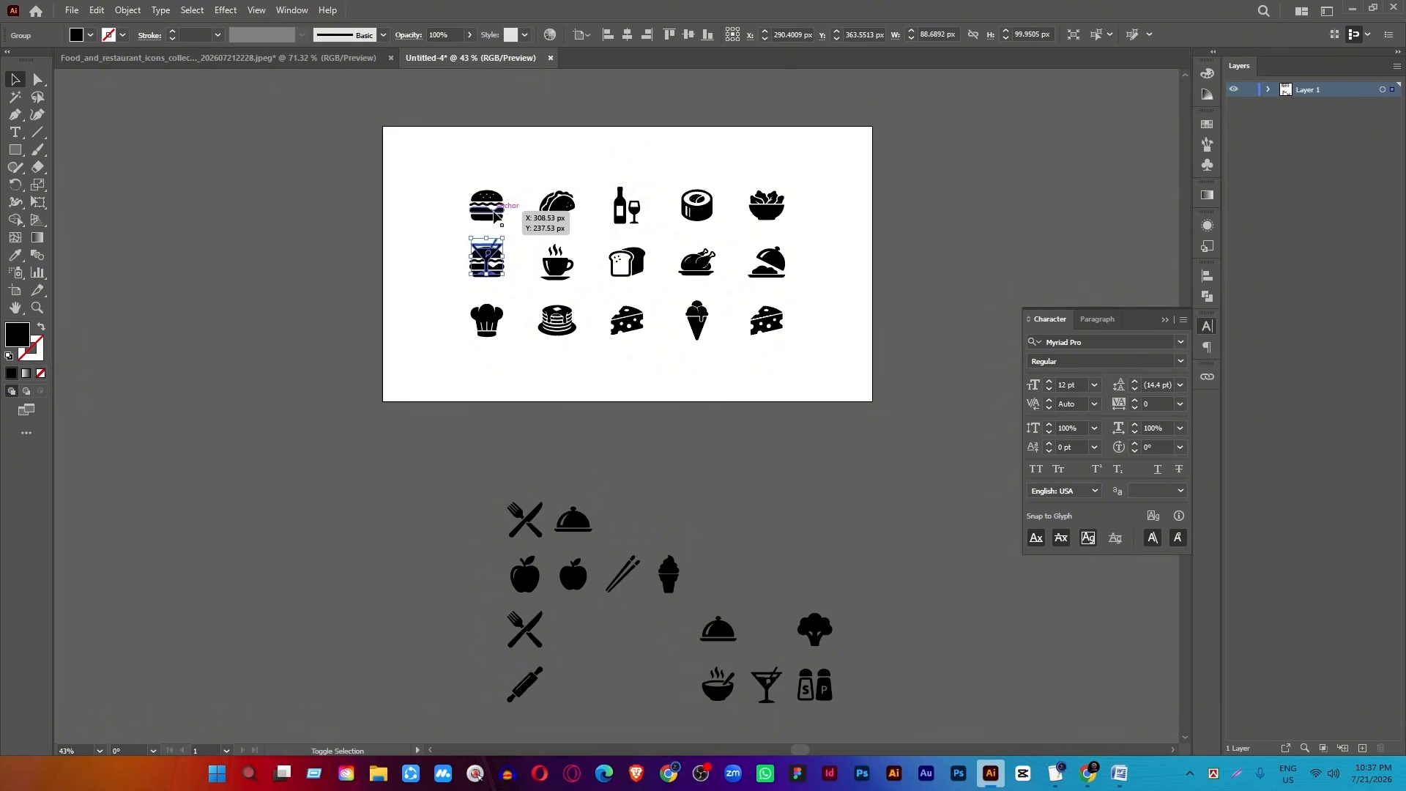
left_click(482, 210, "shift")
left_click(482, 212)
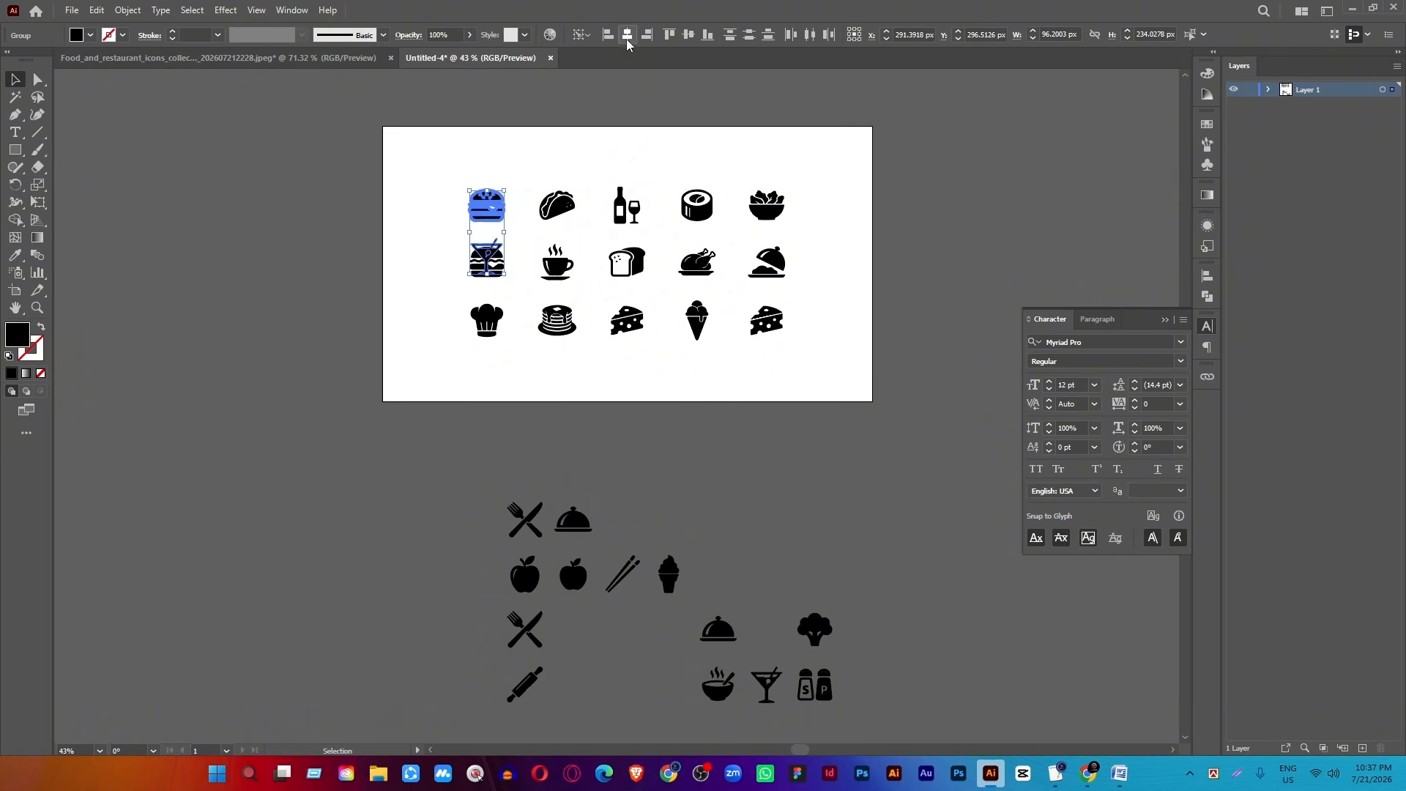
left_click(688, 35)
left_click(556, 115)
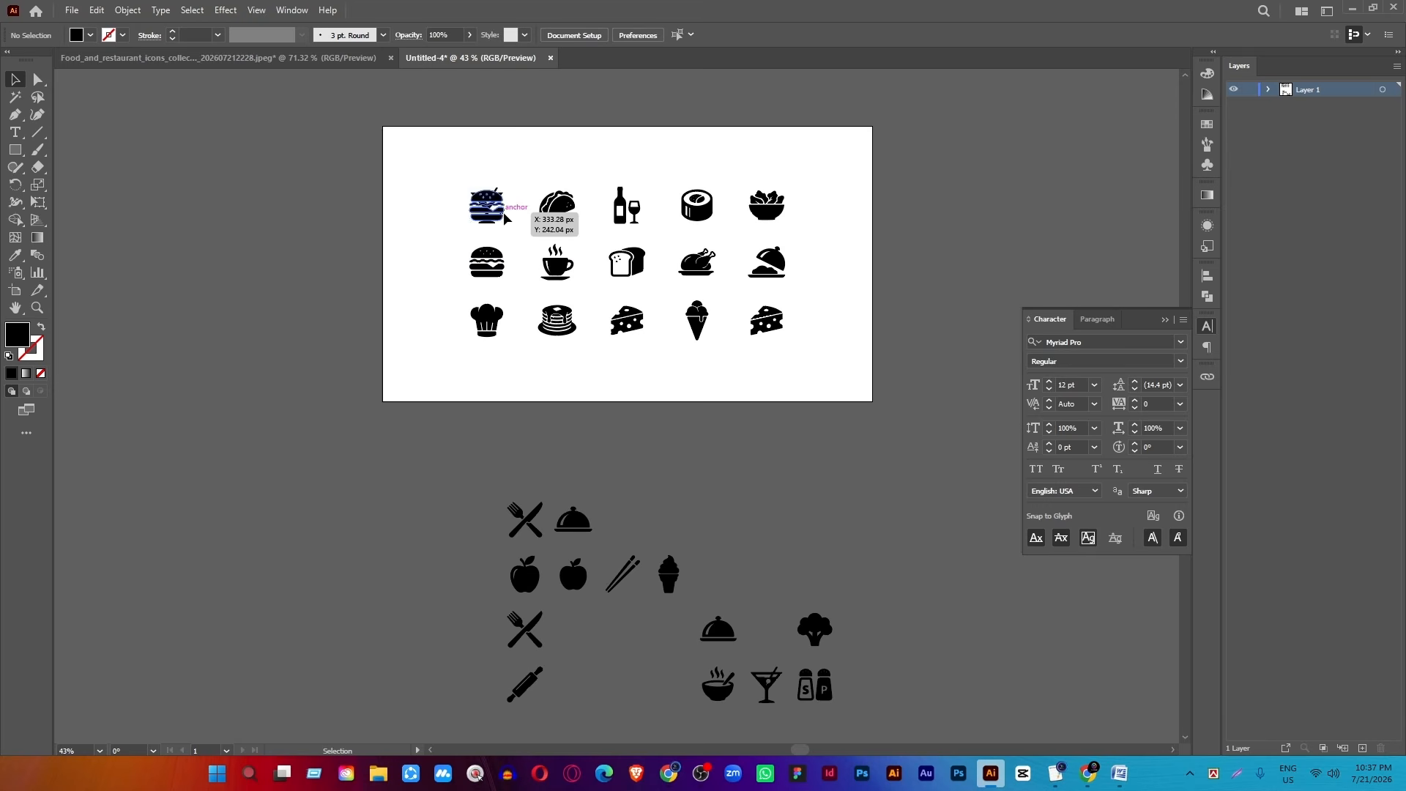
left_click(505, 217)
key("Delete")
Group all fifteen icons, center the group on the artboard, and scale it up proportionally from its center to nearly fill the artboard.
left_click_drag(440, 148, 786, 349)
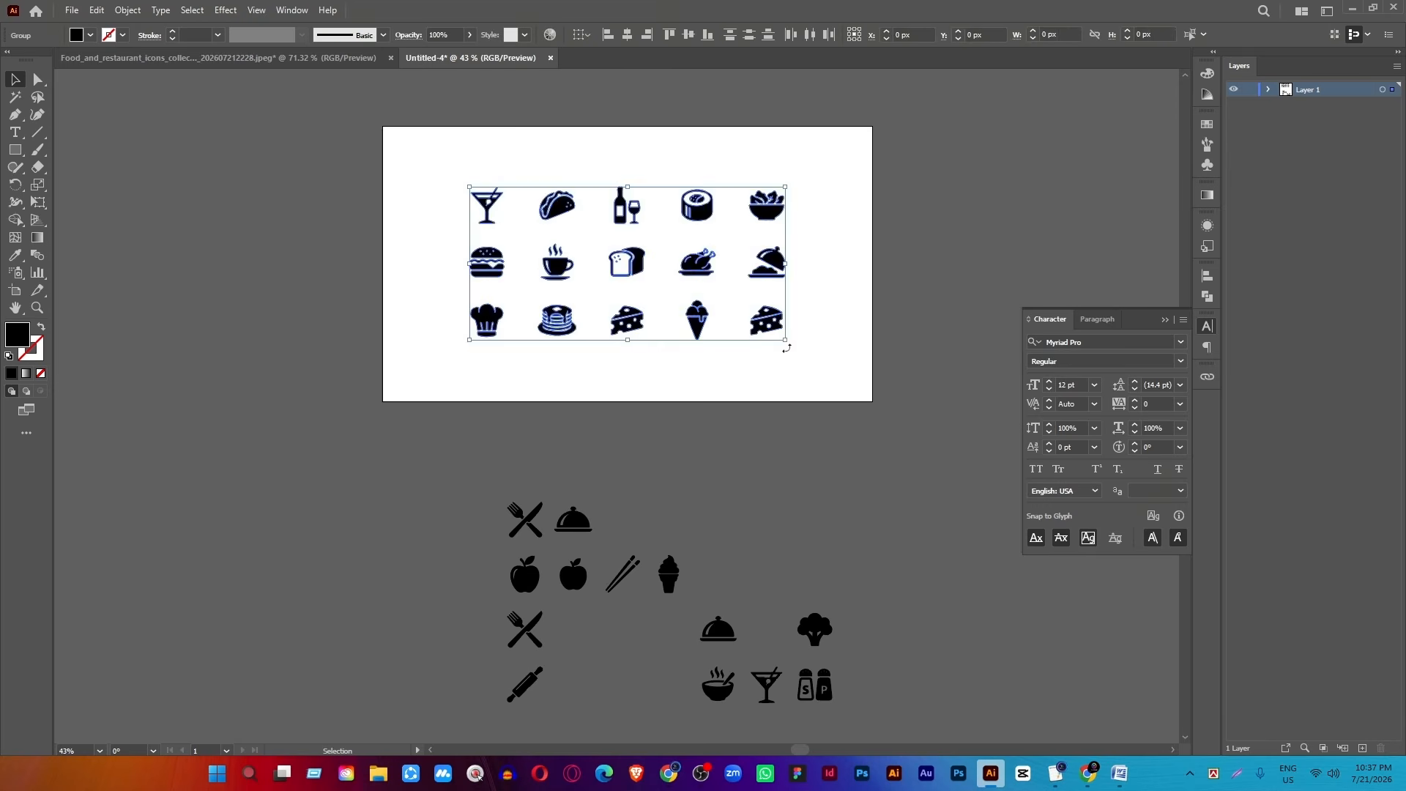
key("ctrl+g")
left_click(688, 35)
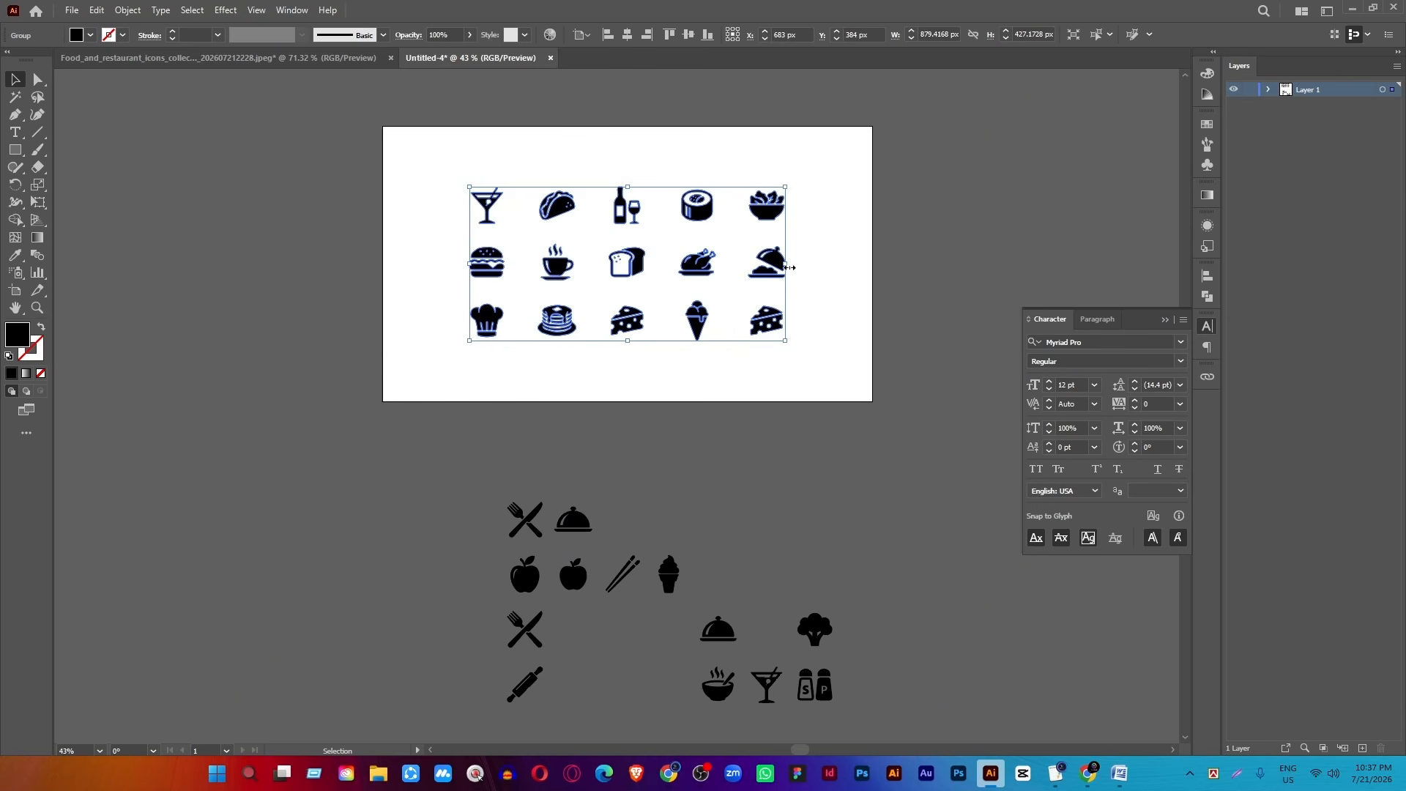
left_click_drag(789, 268, 831, 265)
left_click(692, 423)
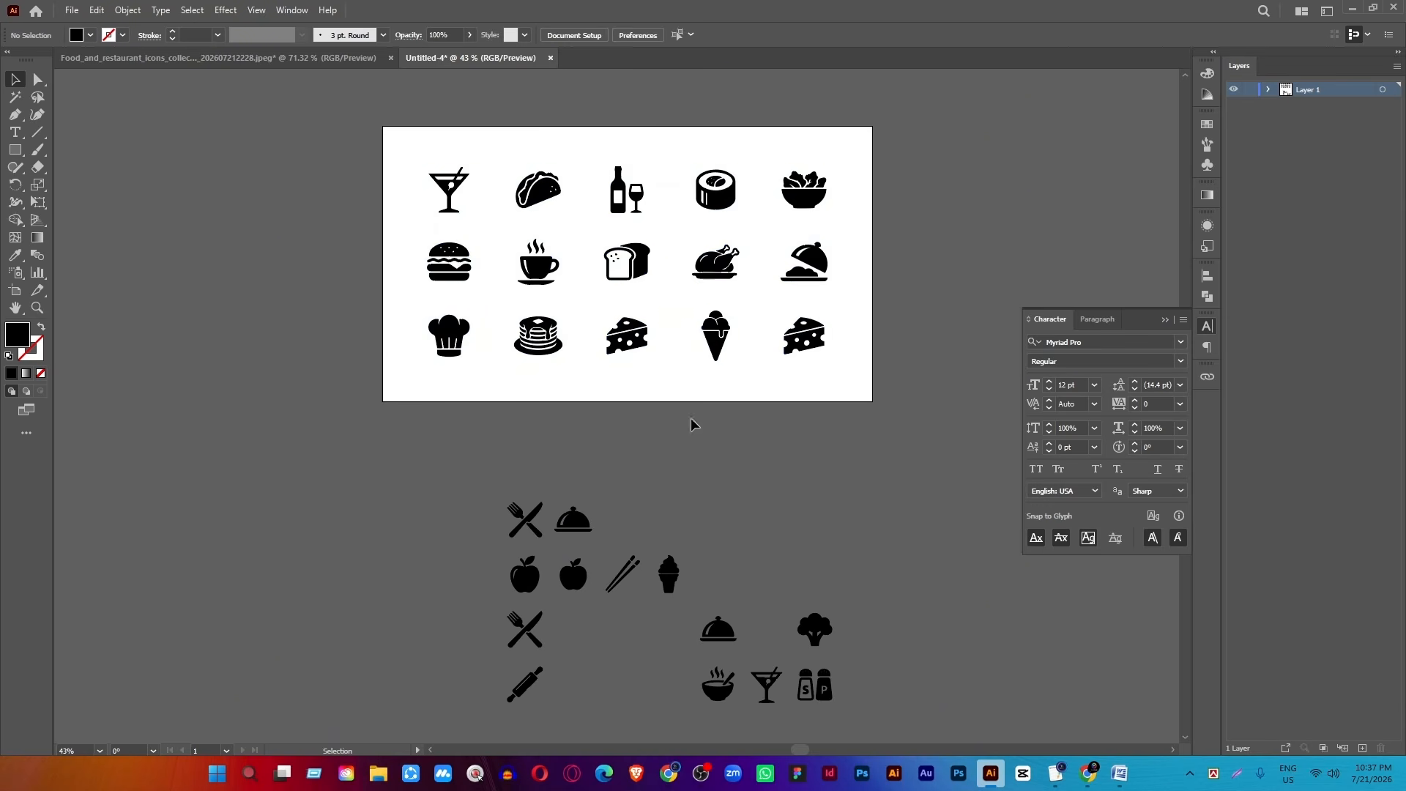
Delete all leftover icons below the artboard, keeping the fifteen-icon grid.
scroll(662, 432, "down", 3)
left_click_drag(551, 451, 885, 628)
key("Delete")
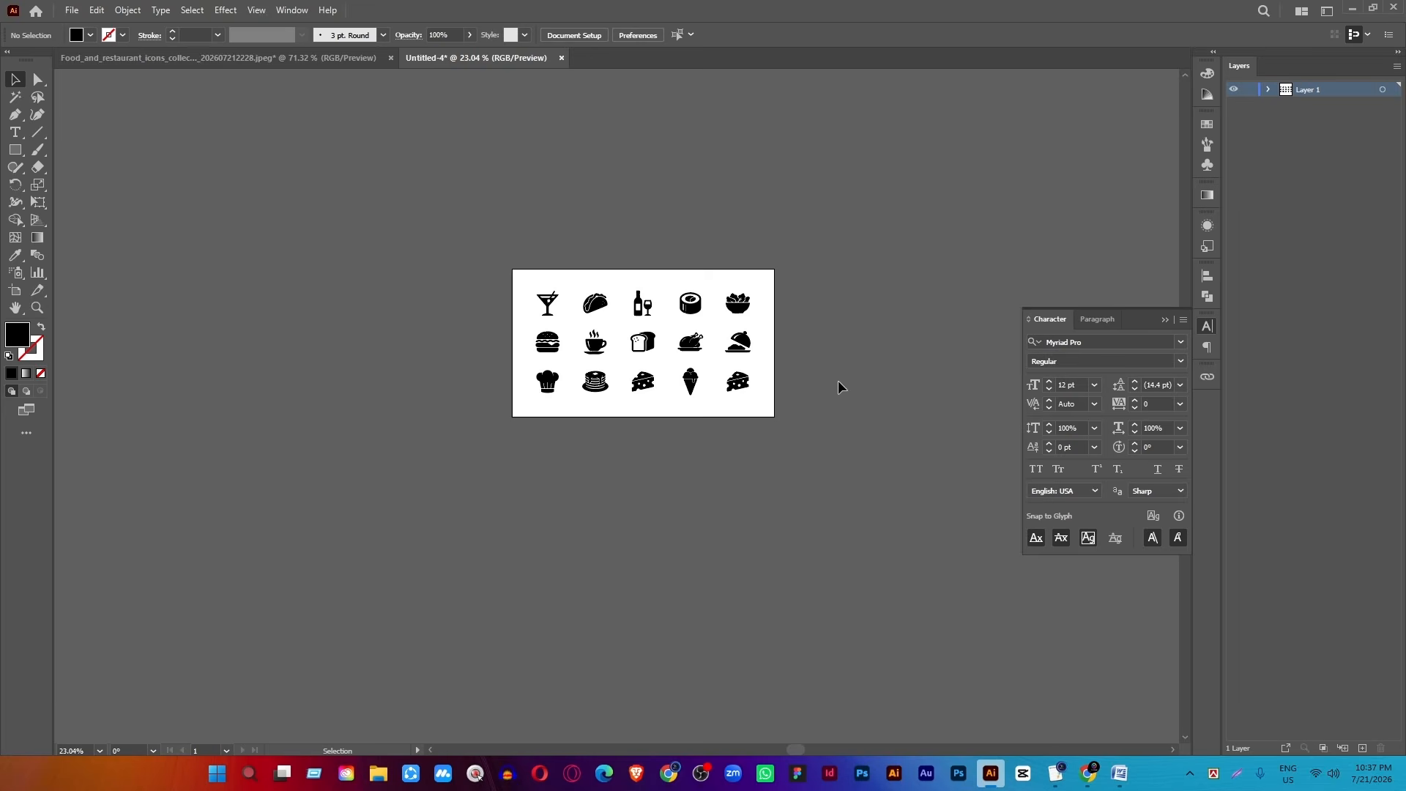
left_click_drag(733, 327, 844, 422)
left_click_drag(844, 422, 826, 422)
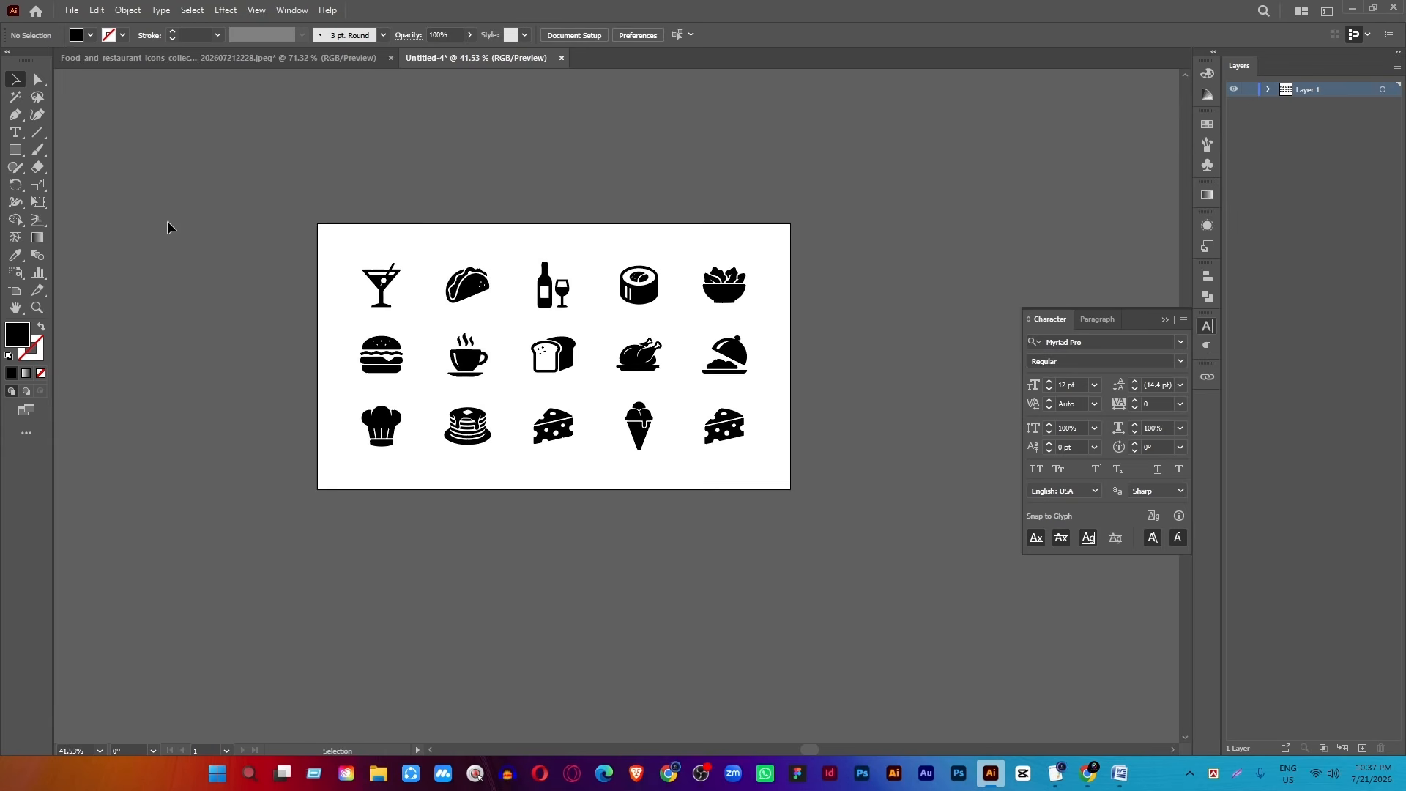
Draw a 1366 × 768 px rectangle covering the artboard and fill it with the light gray swatch.
left_click(16, 150)
mouse_move(319, 223)
left_mouse_down()
mouse_move(581, 292)
mouse_move(790, 488)
left_mouse_up()
left_click(89, 39)
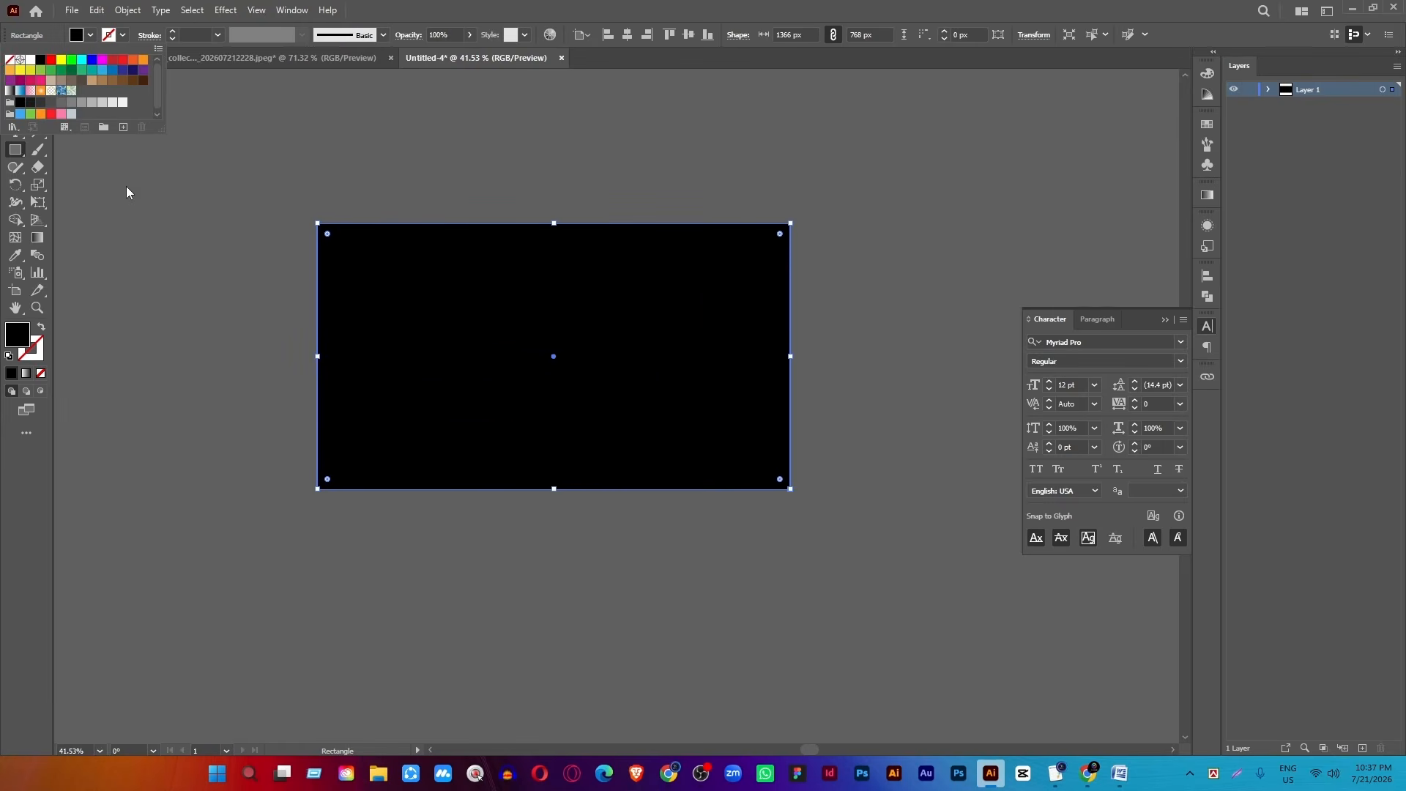
left_click(122, 102)
key("Escape")
key("v")
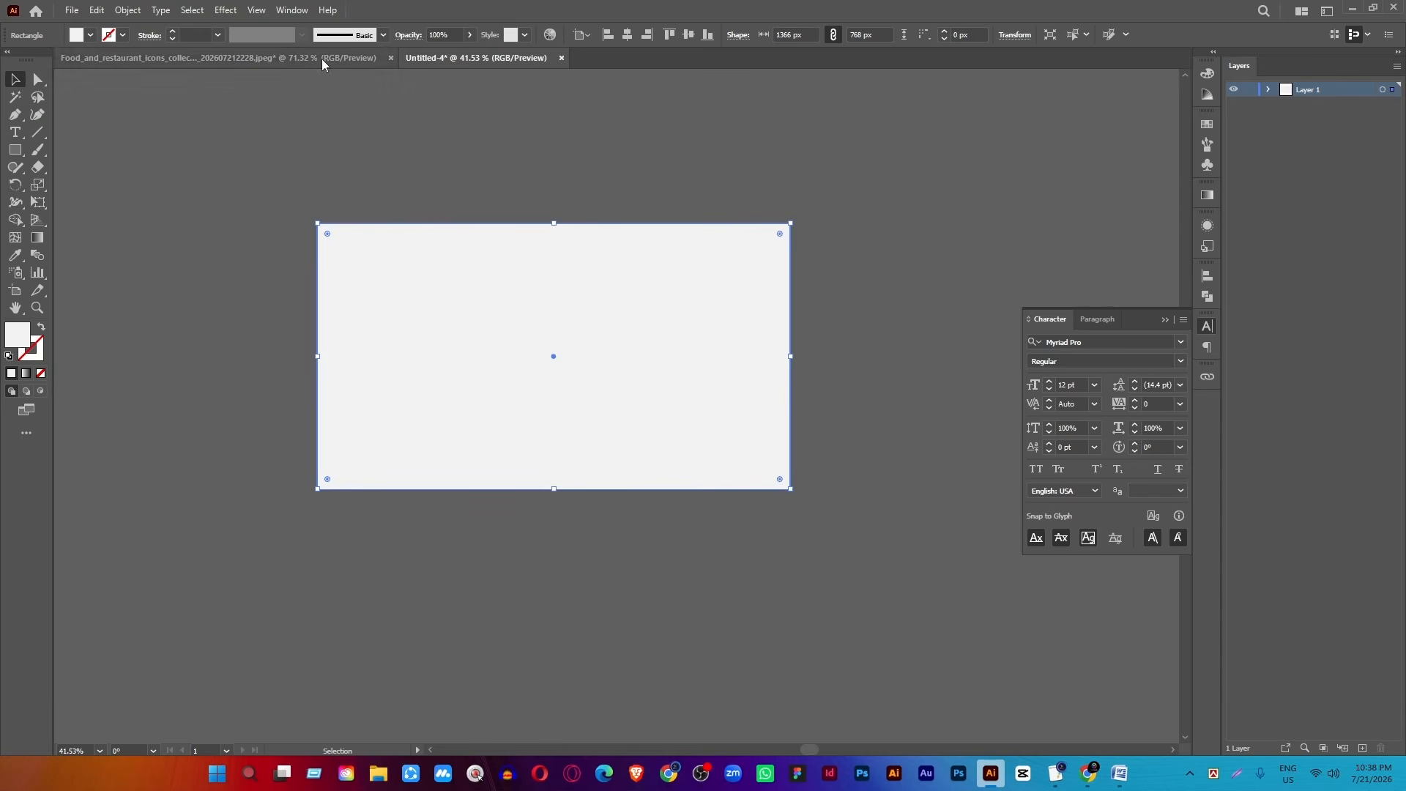
Send the light gray rectangle to the back so it sits behind the icon grid.
right_click(494, 280)
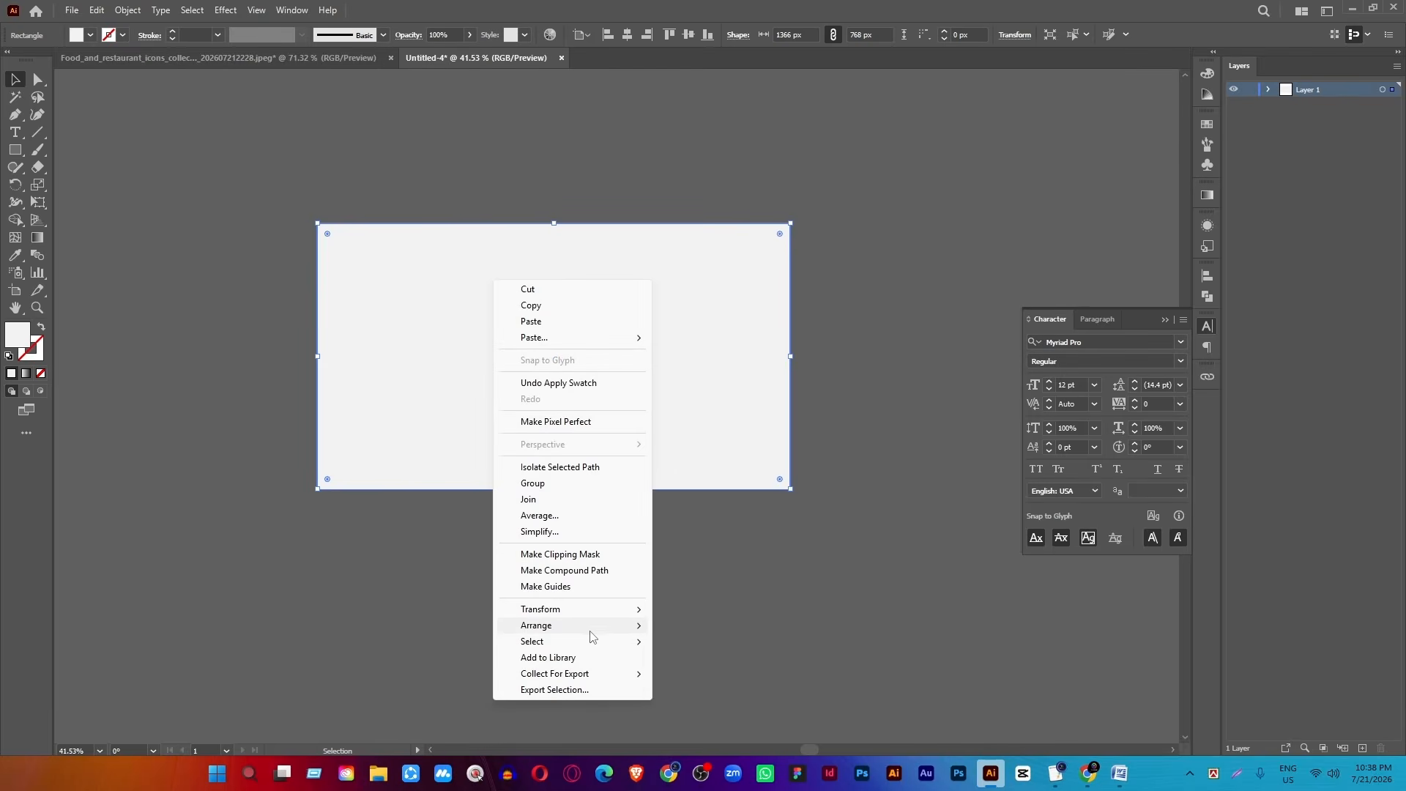
mouse_move(628, 630)
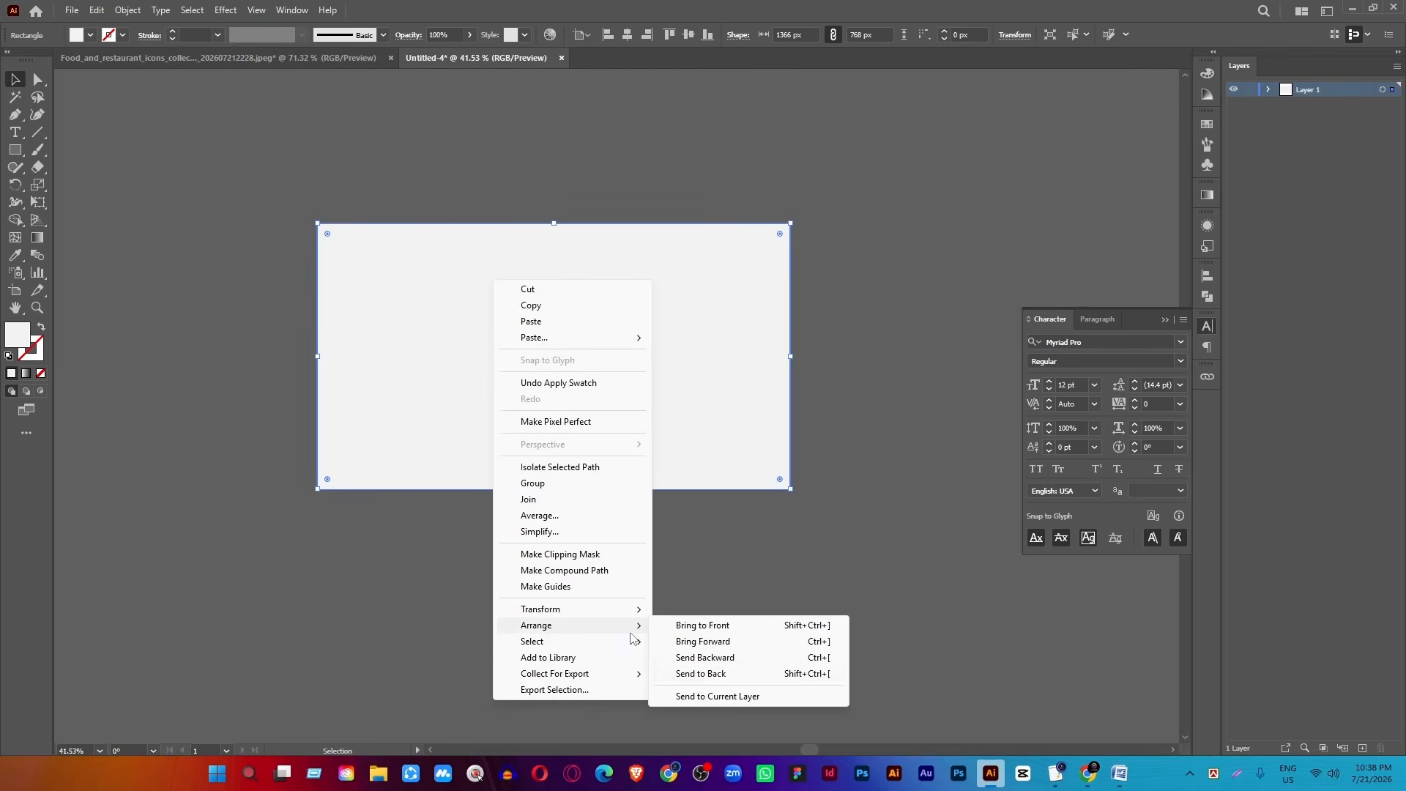
left_click(740, 674)
left_click(825, 380)
Examine the food icons up close and the whole grid against the light gray background.
key("z")
left_click(571, 399)
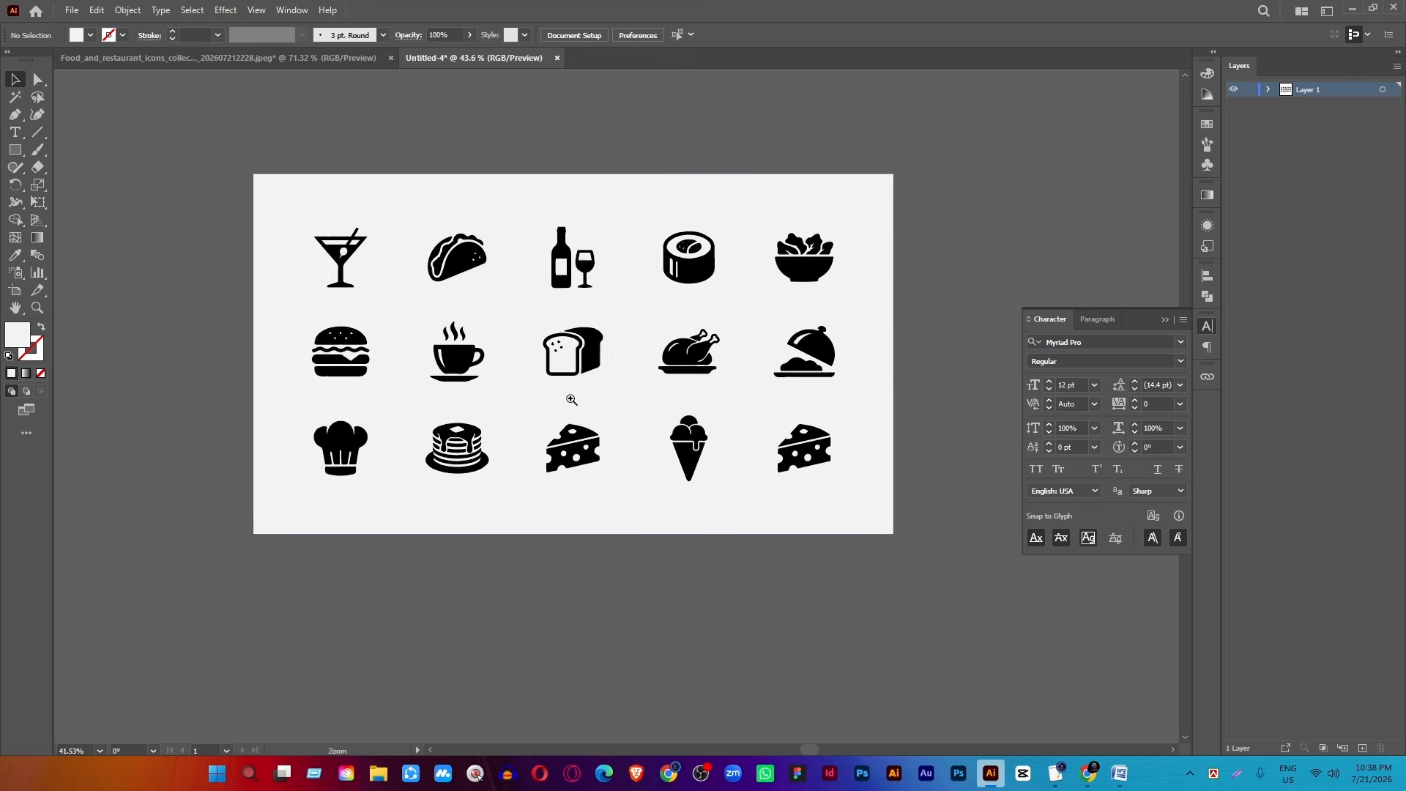
left_click_drag(571, 399, 725, 272)
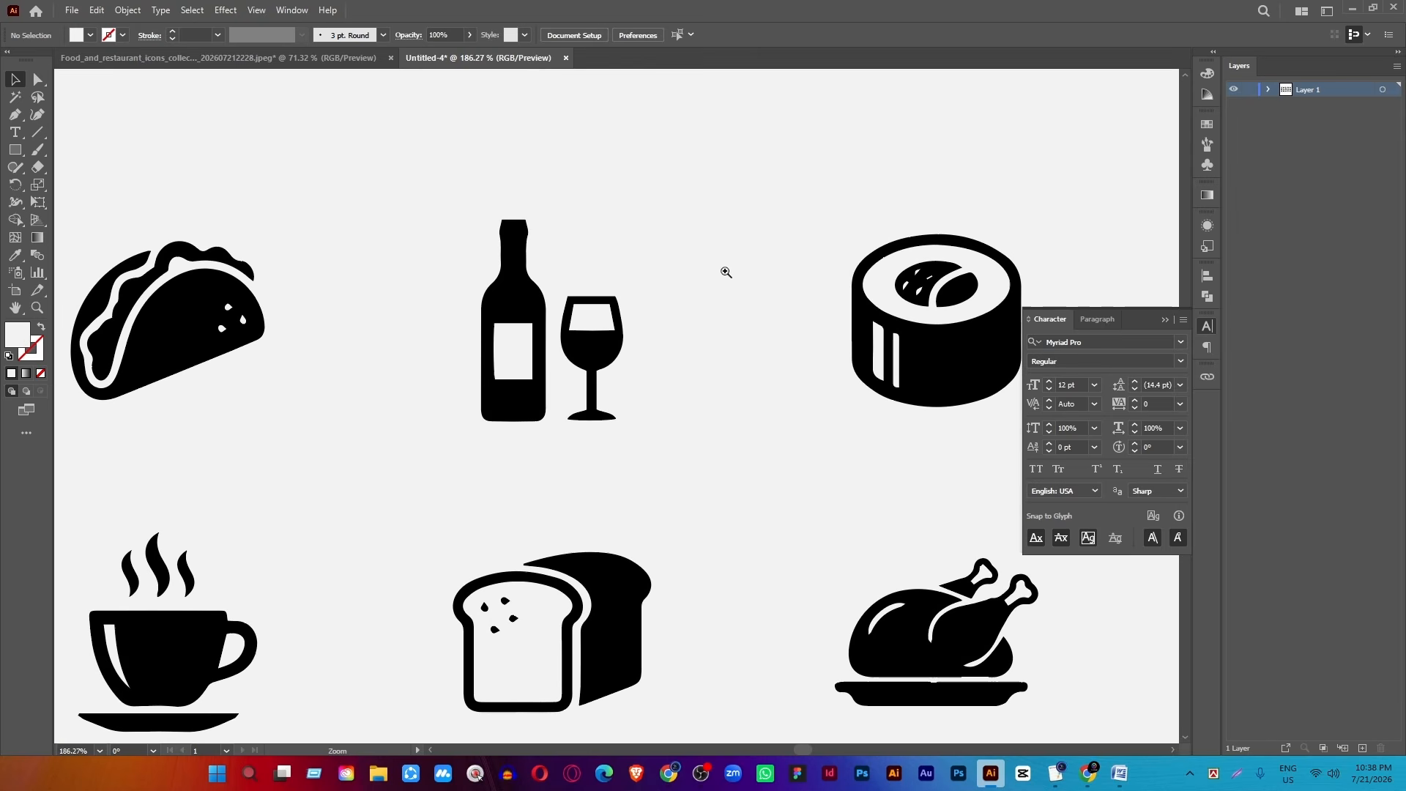
left_click(510, 308)
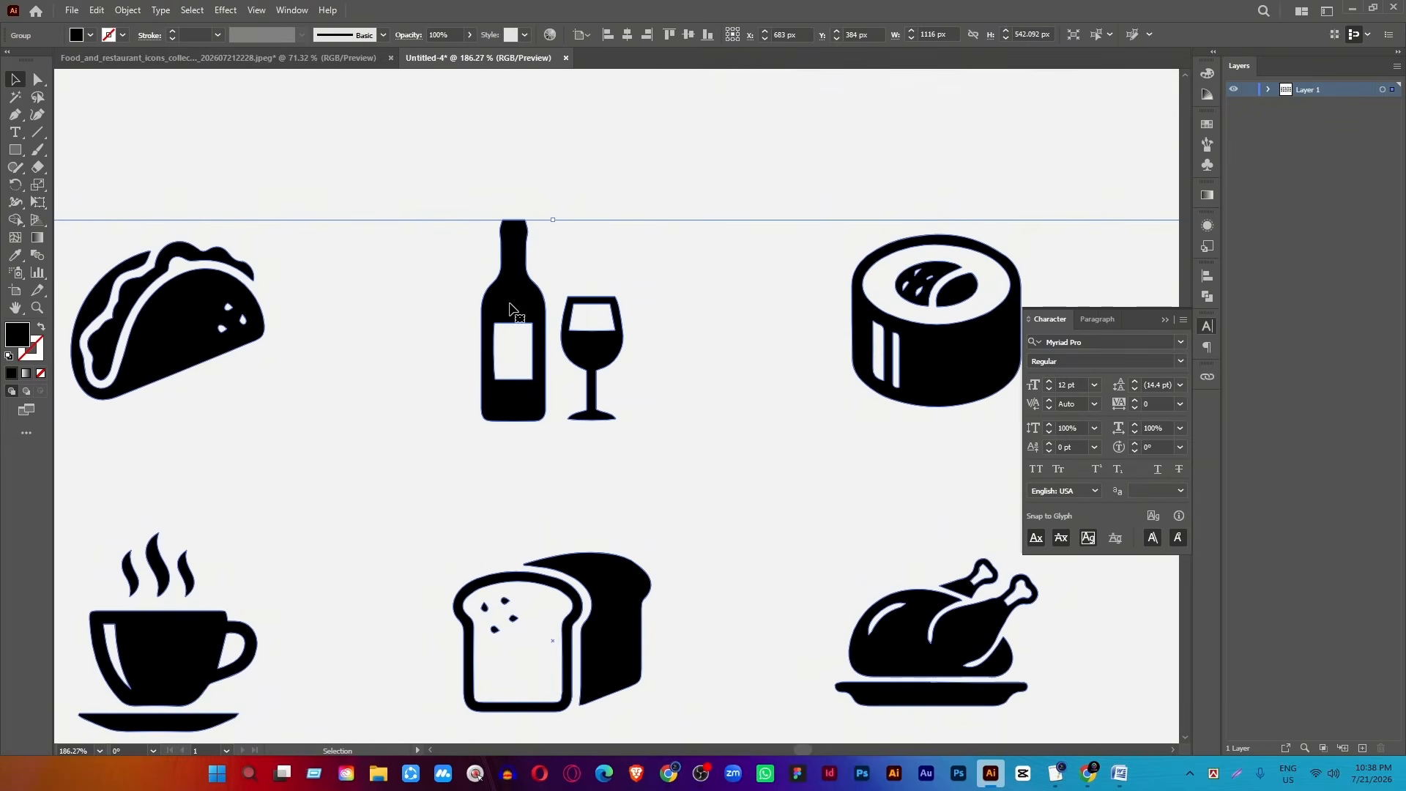
scroll(573, 328, "down", 5)
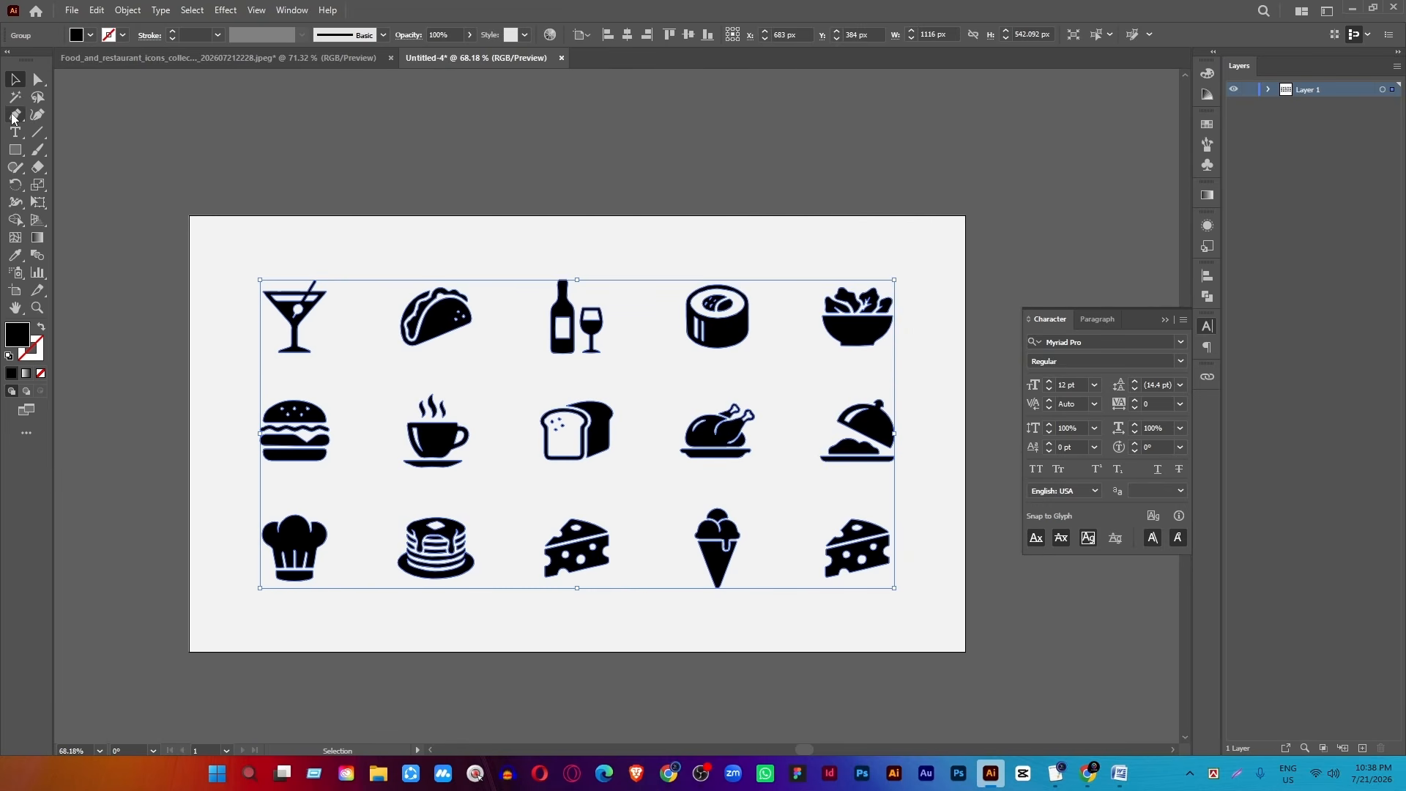
left_click(540, 180)
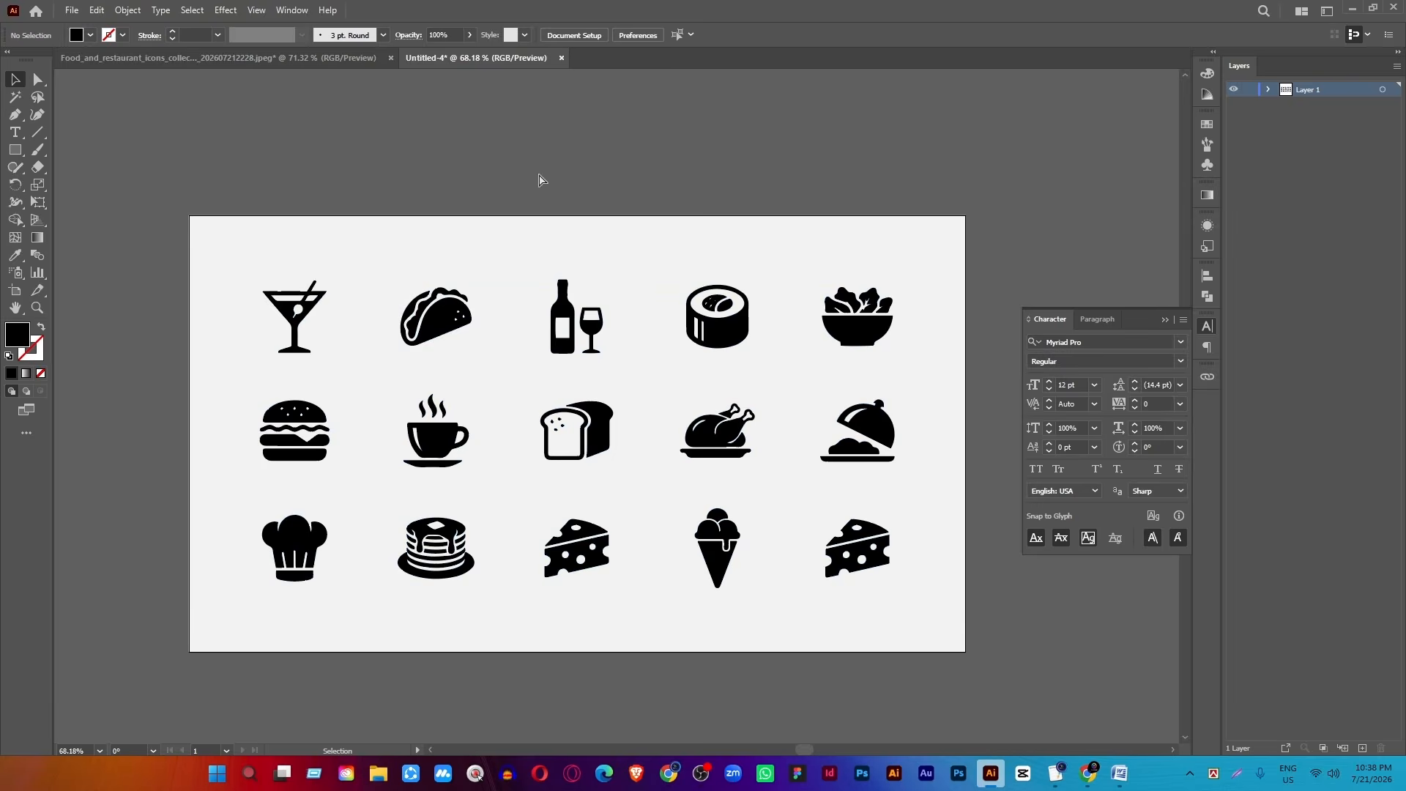
left_click_drag(540, 180, 365, 180)
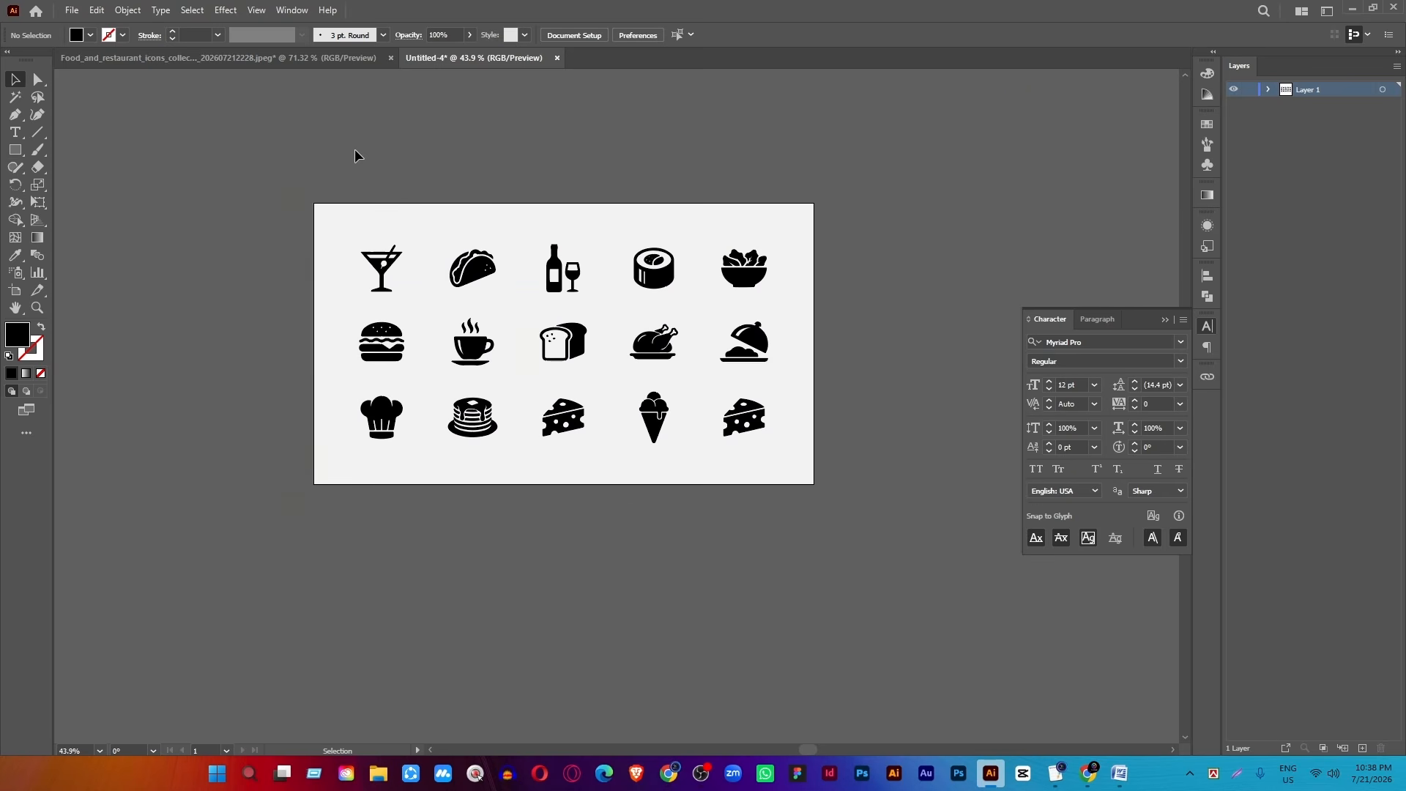
Start saving the document to the Desktop as ddd in the Illustrator EPS format.
left_click(73, 10)
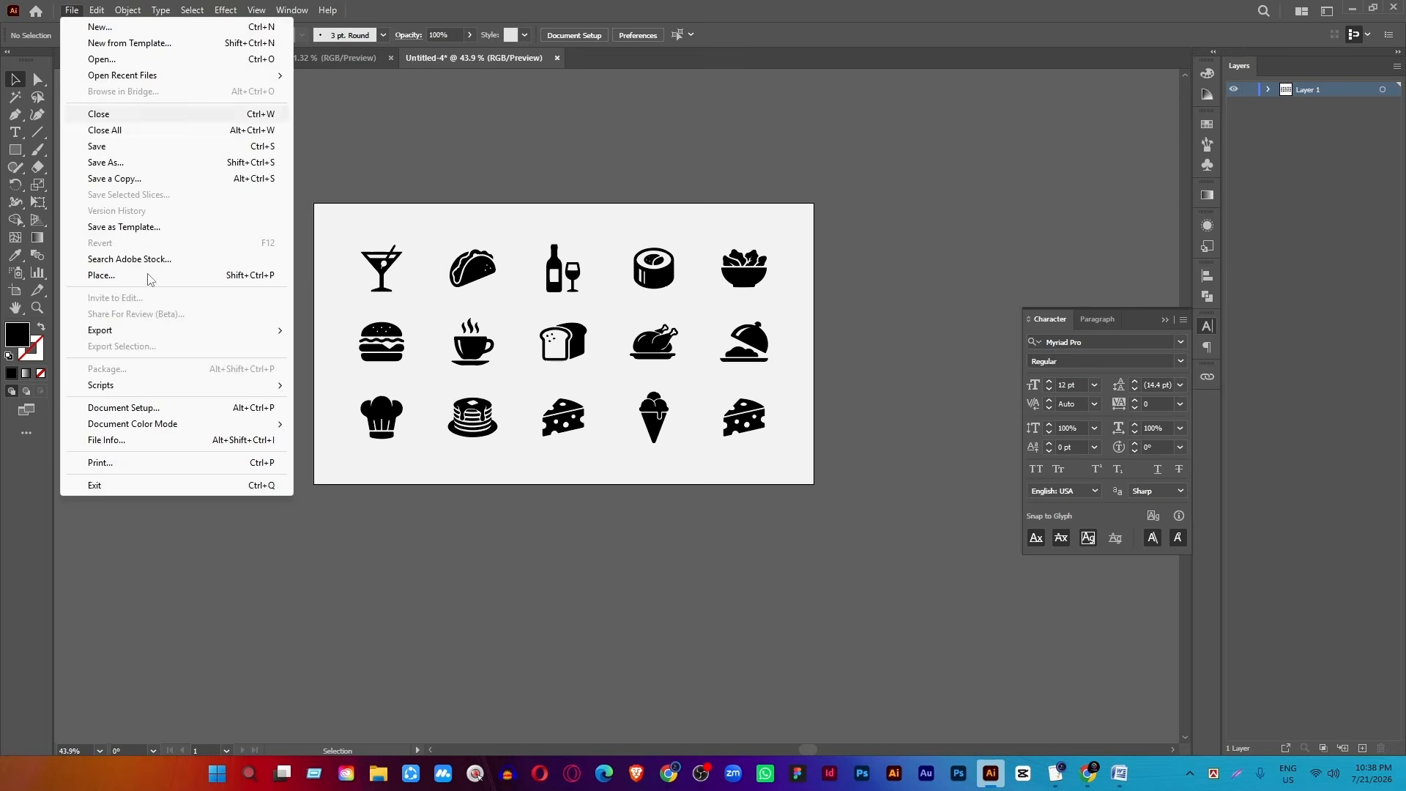
left_click(173, 162)
left_click(63, 144)
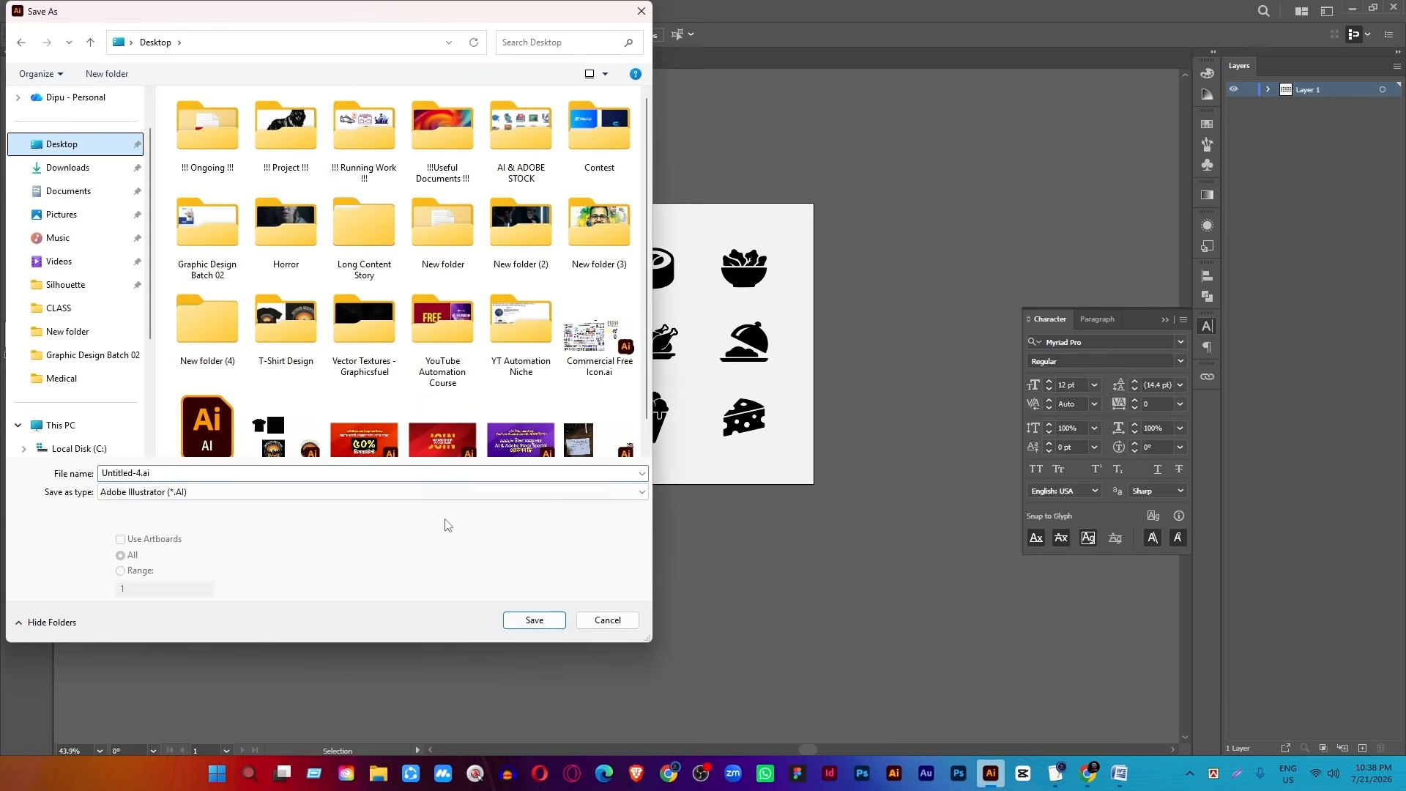
left_click(439, 473)
type("ddd")
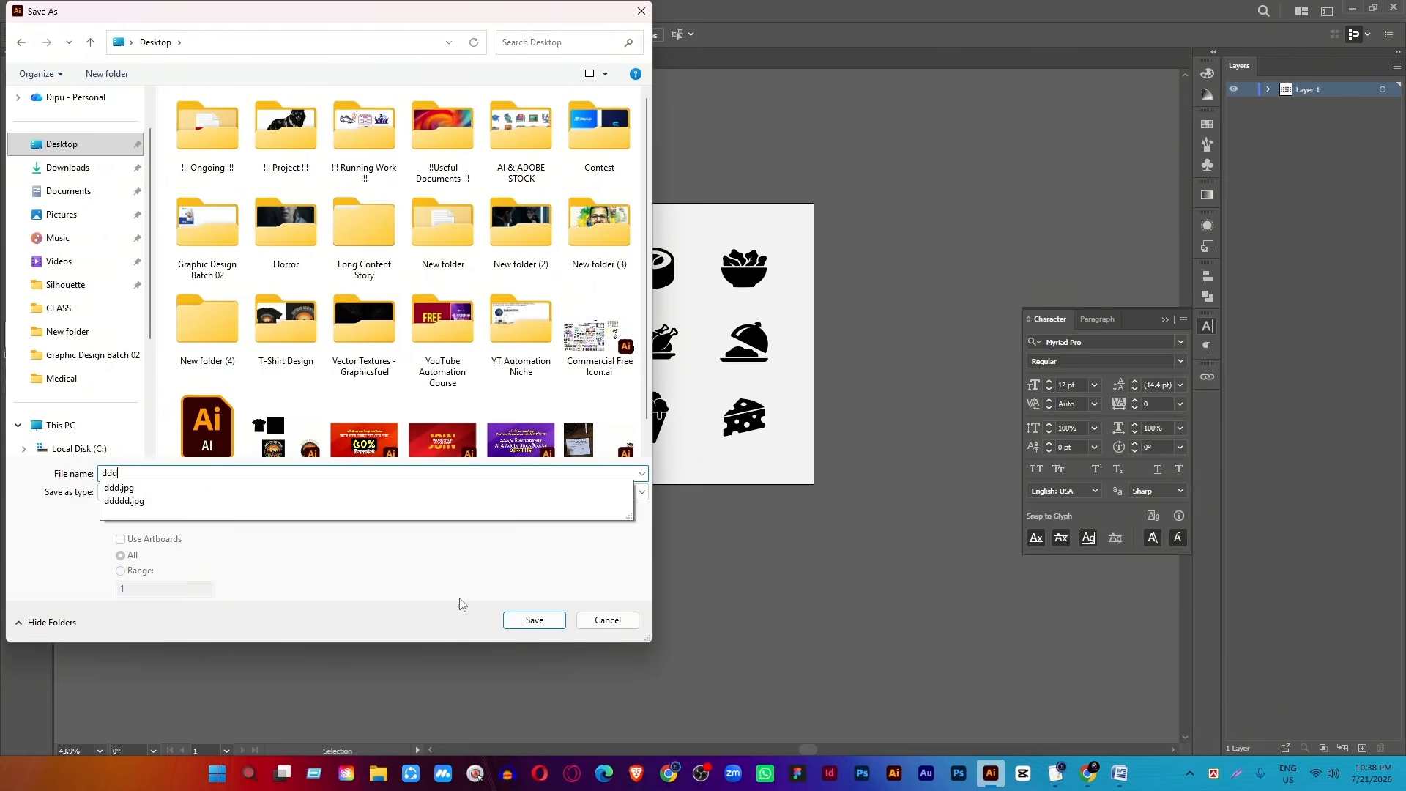
left_click(386, 492)
left_click(301, 537)
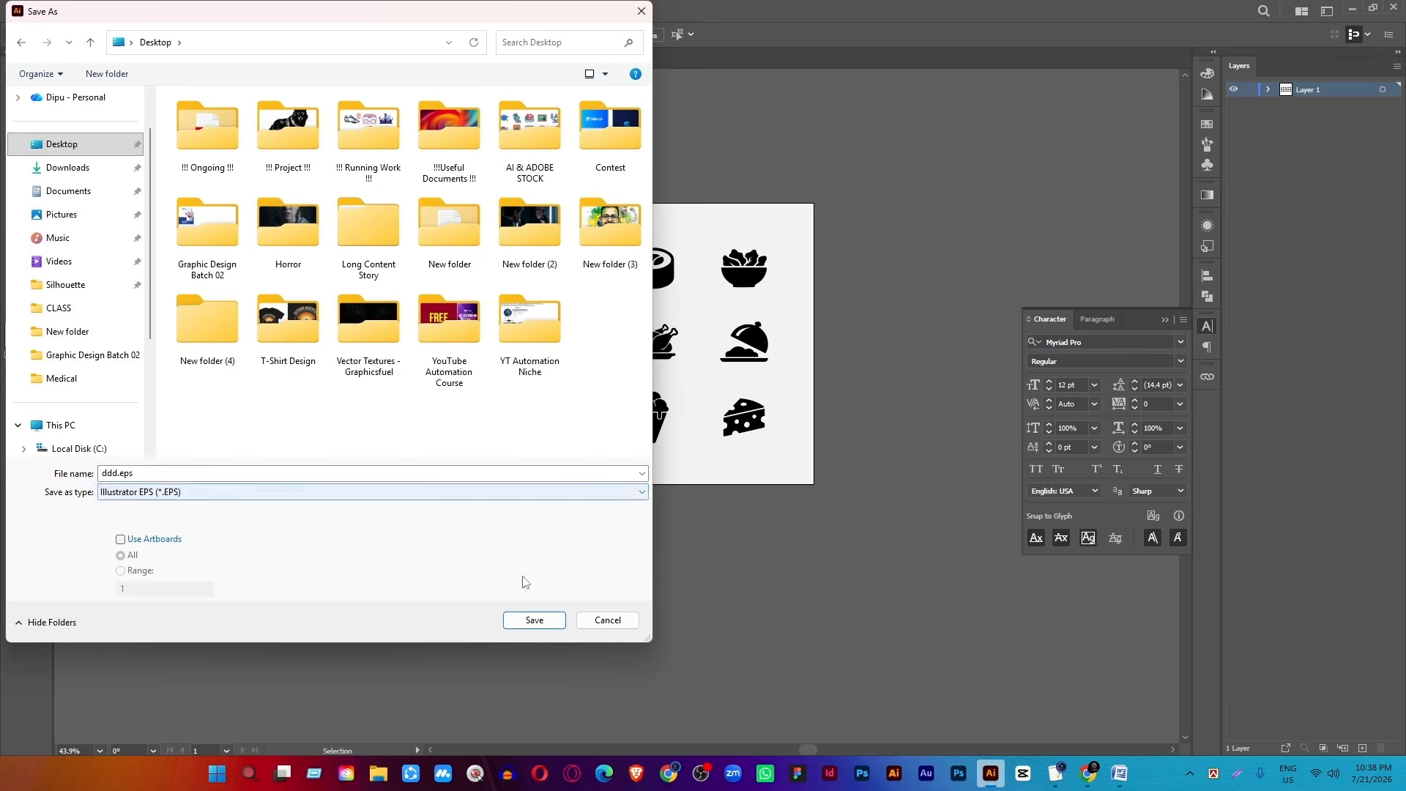
Set the EPS version to Illustrator 10 EPS and complete the save.
left_click(534, 620)
left_click(659, 178)
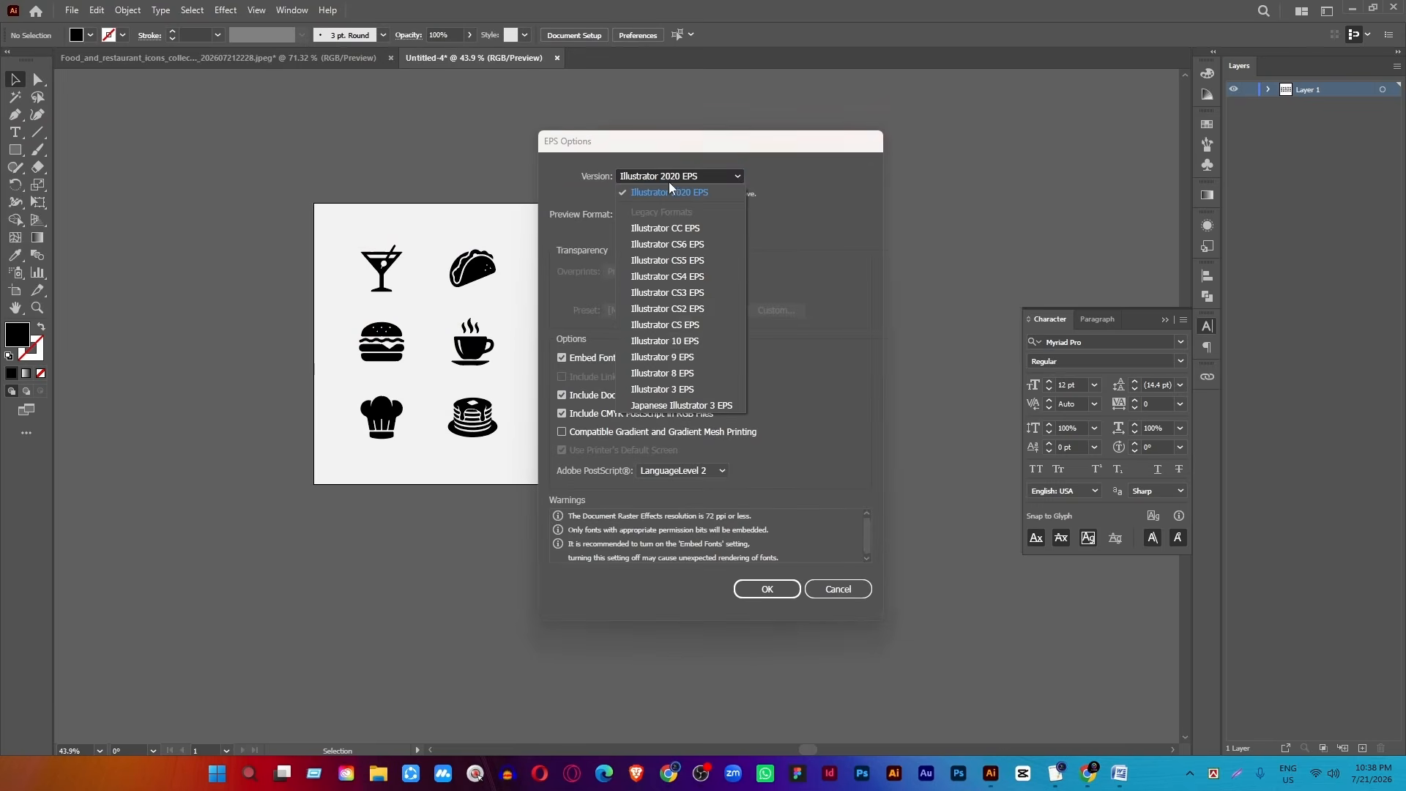
left_click(688, 342)
left_click(767, 569)
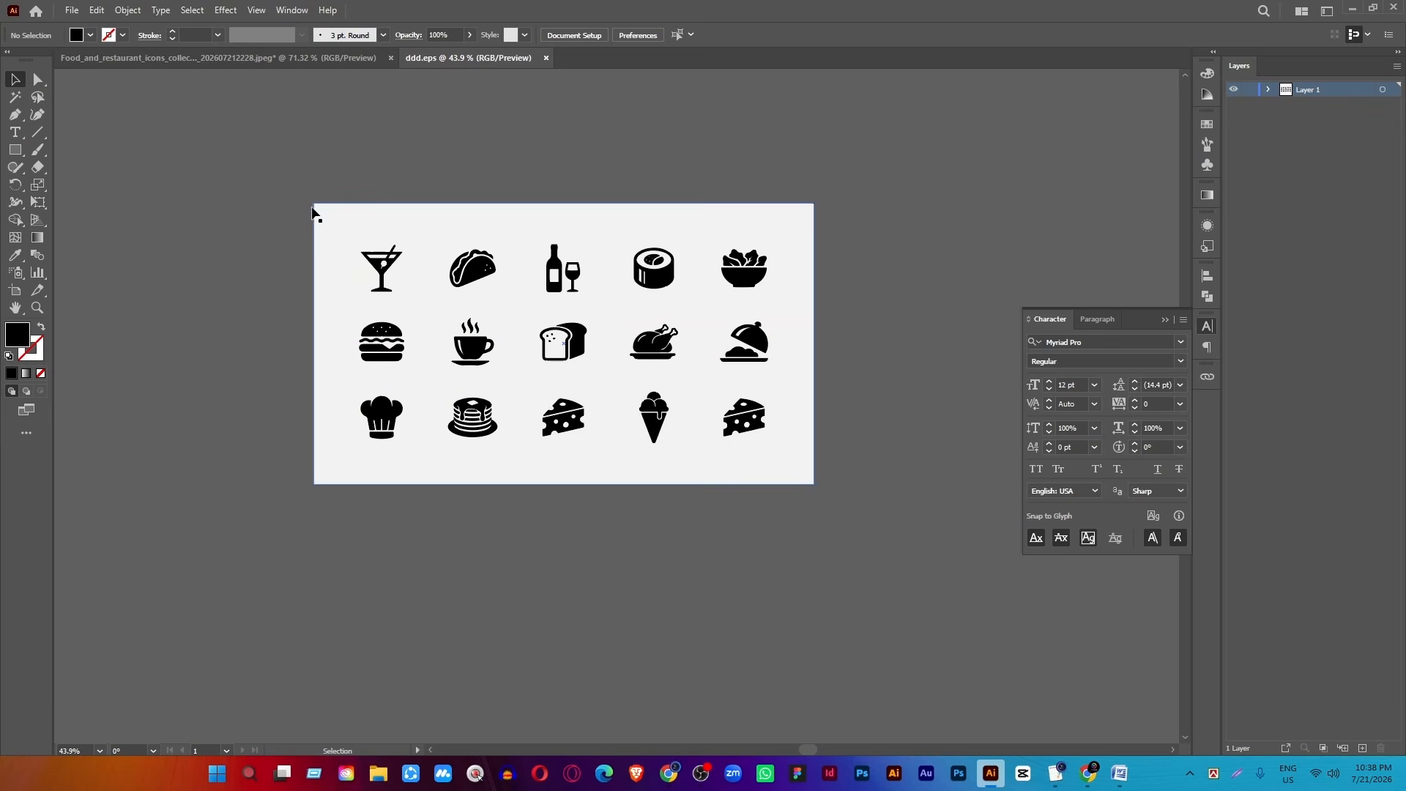
Ungroup the fifteen-icon grid on the light gray background.
key("ctrl+a")
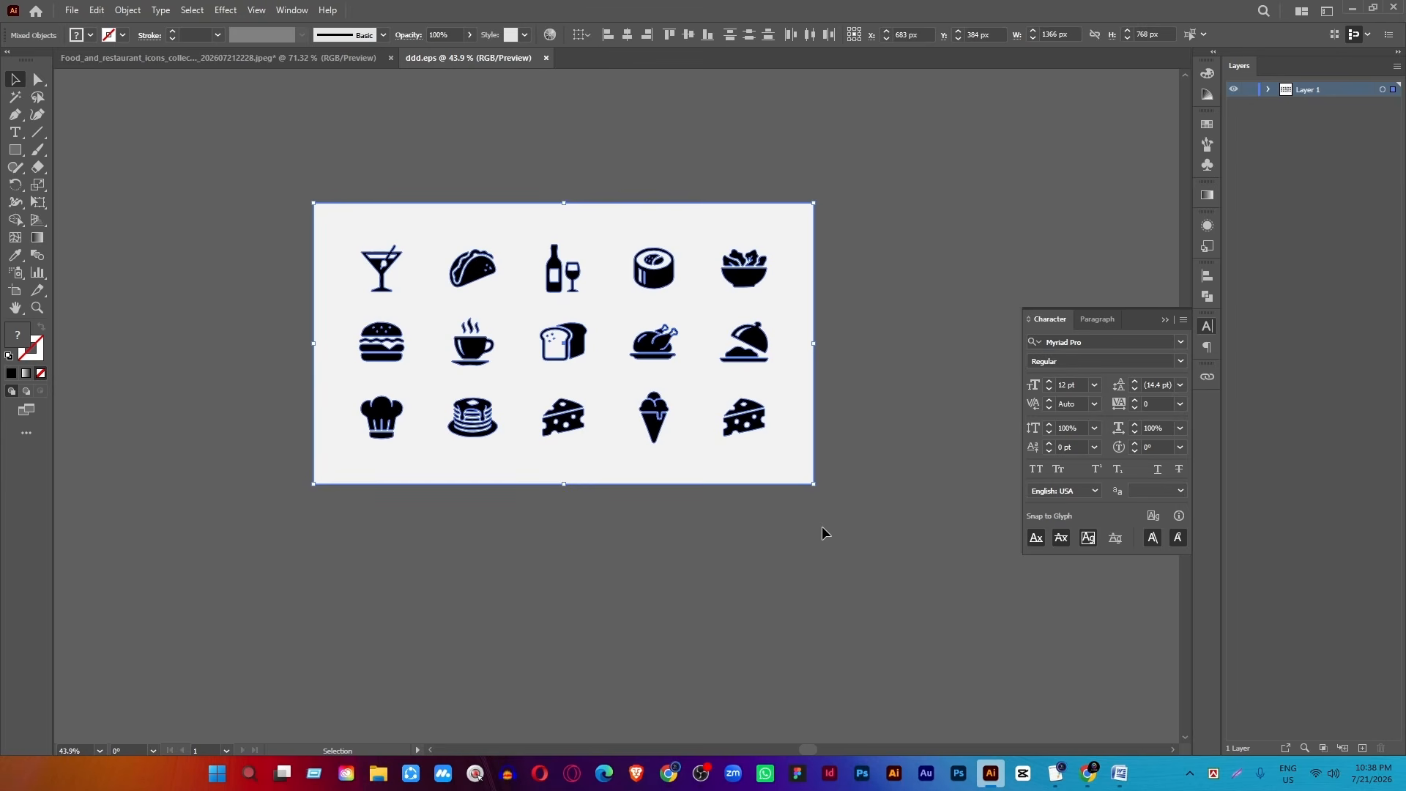
left_click(822, 526)
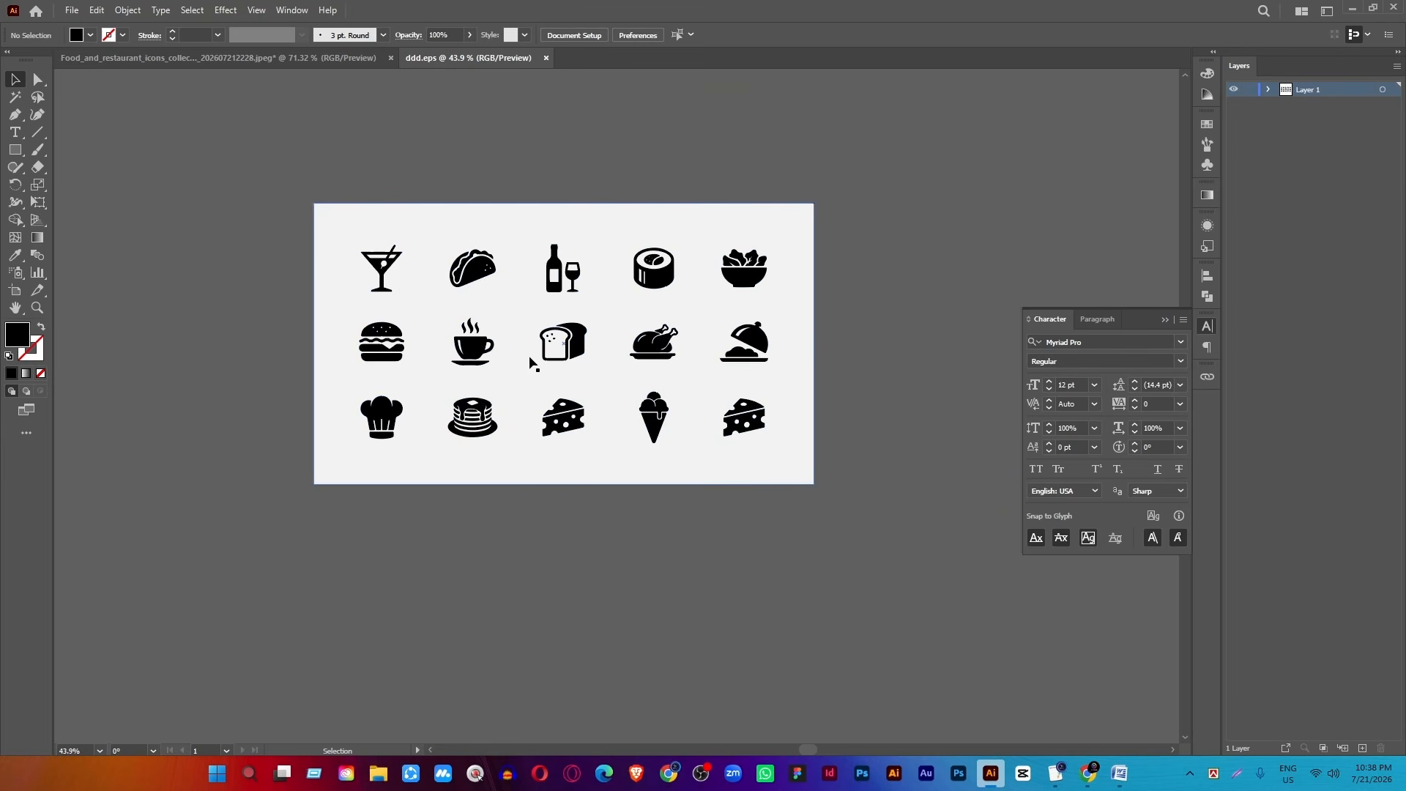
left_click(585, 419)
scroll(785, 455, "up", 5)
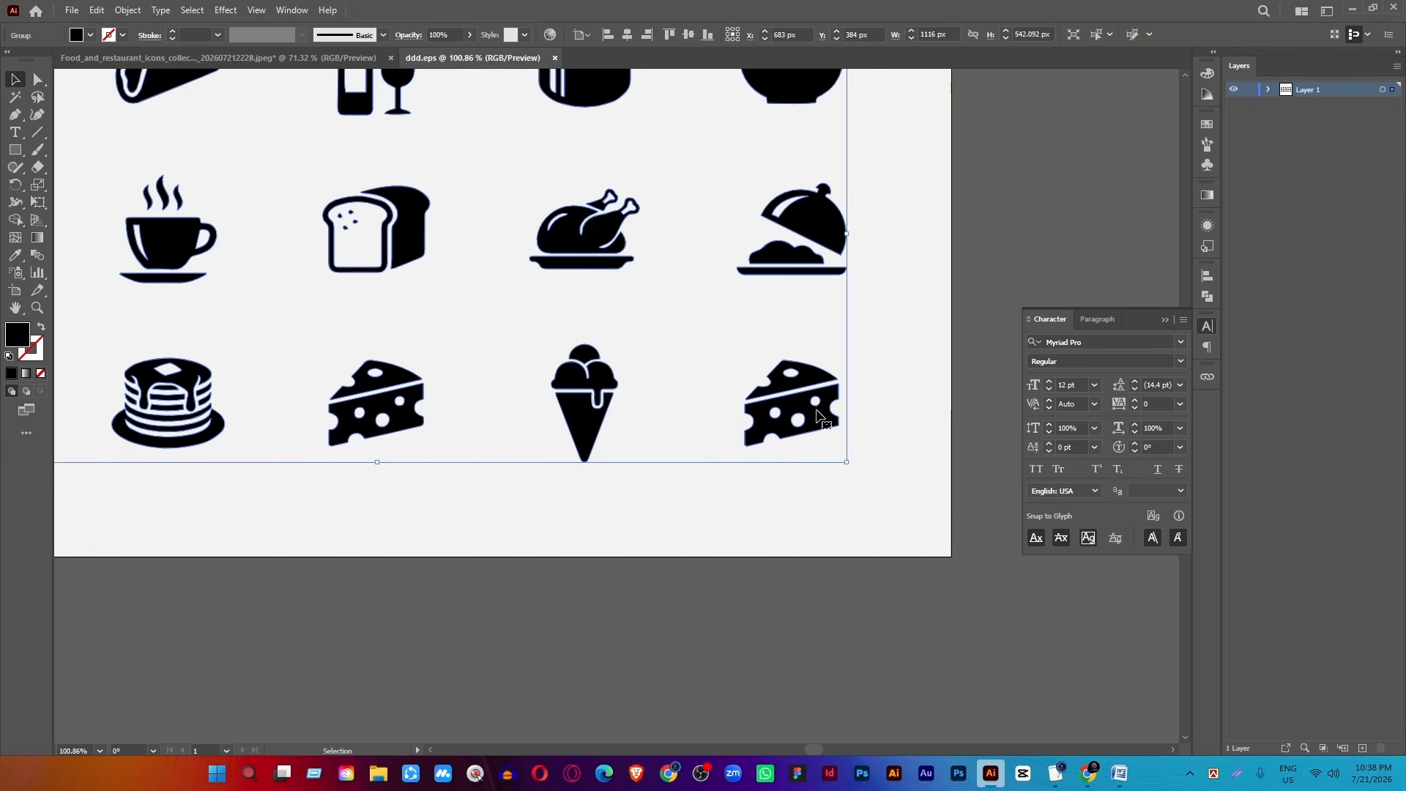
left_click_drag(268, 301, 568, 424)
left_click_drag(478, 349, 408, 390)
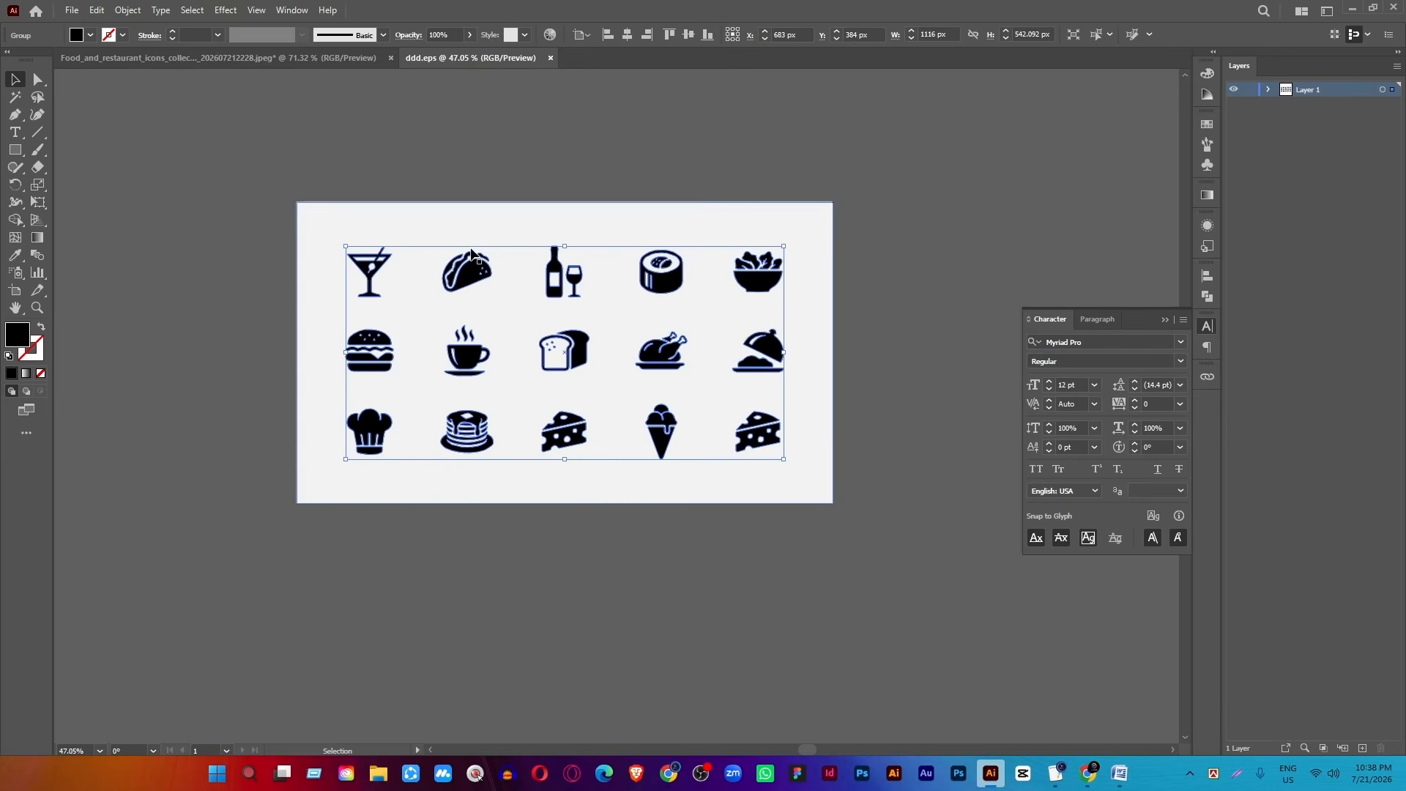
right_click(469, 280)
left_click(534, 473)
left_click(618, 572)
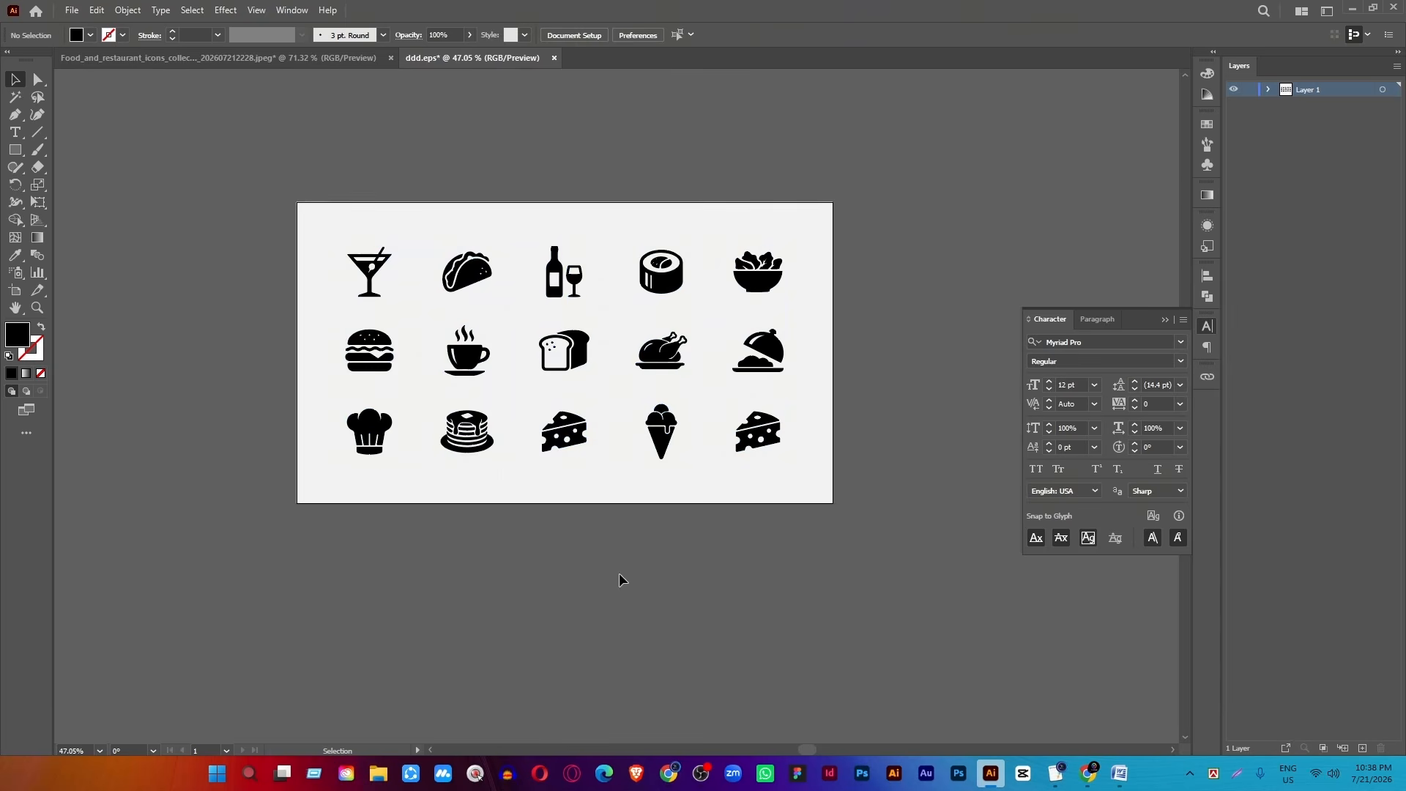
left_click_drag(365, 498, 384, 472)
left_click_drag(581, 473, 543, 482)
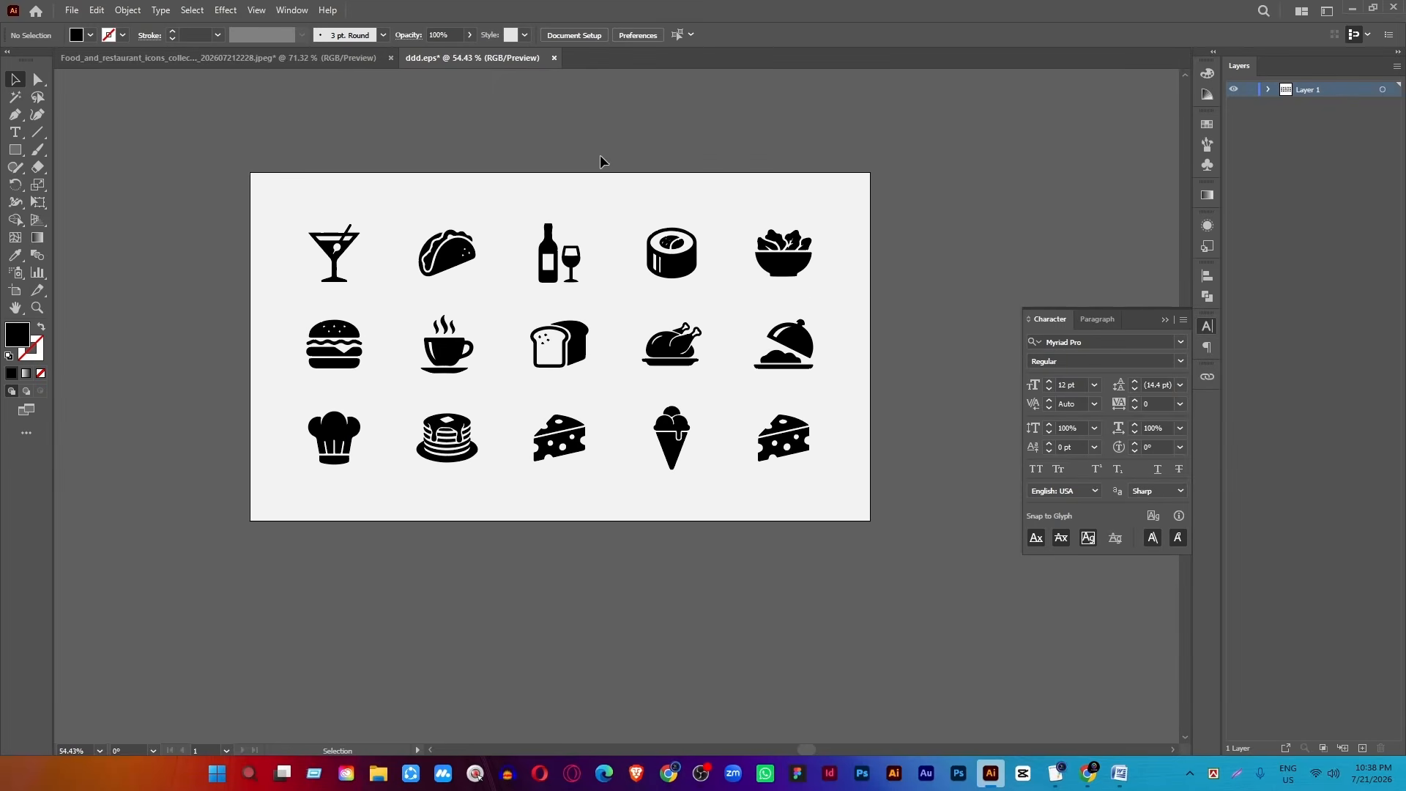